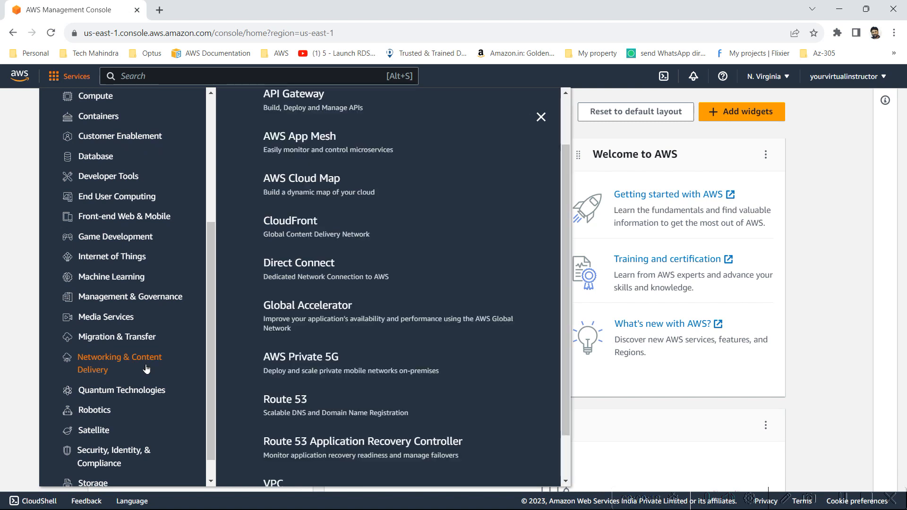
# Step: Open the VPC dashboard and switch the region to US East (Ohio)
pyautogui.click(279, 485)
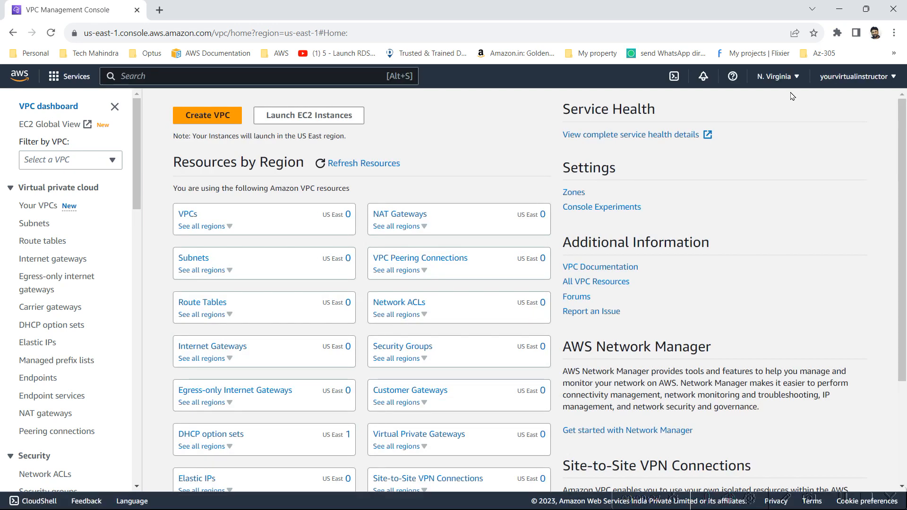
pyautogui.click(782, 81)
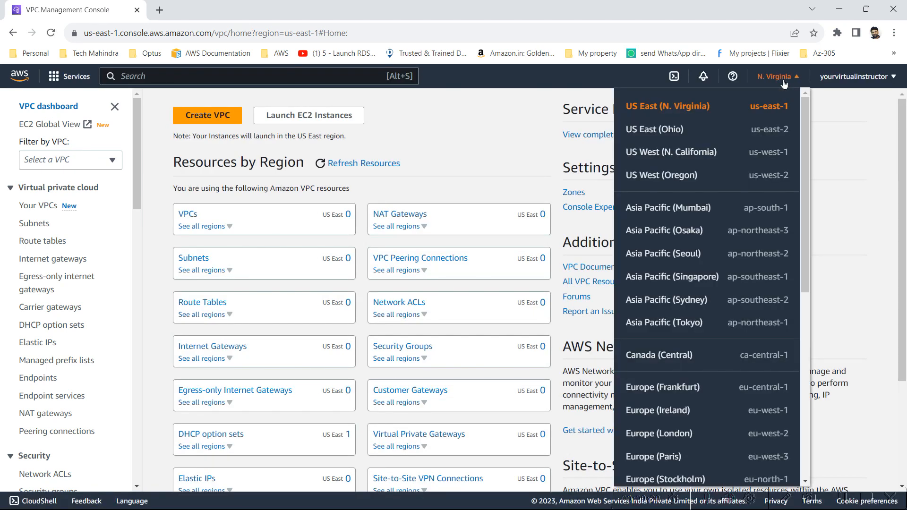
pyautogui.click(663, 135)
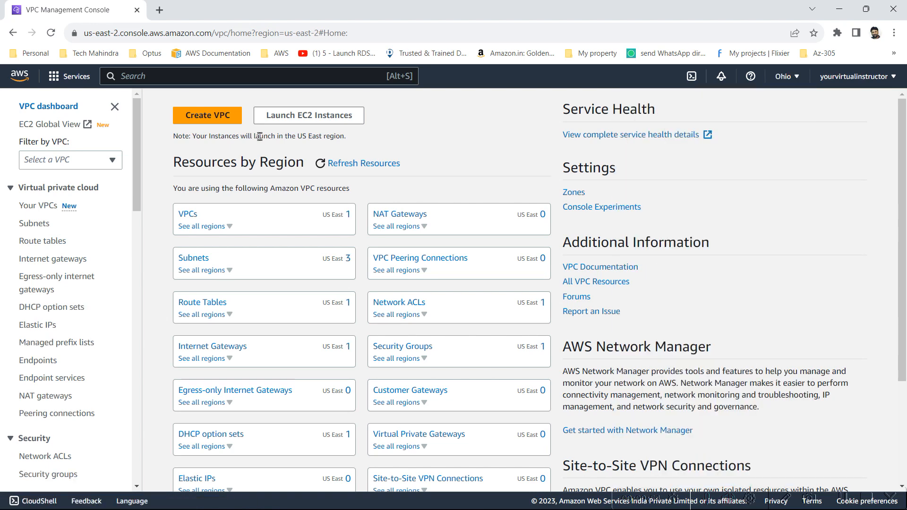
# Step: Start a new VPC with the VPC only option selected
pyautogui.click(196, 116)
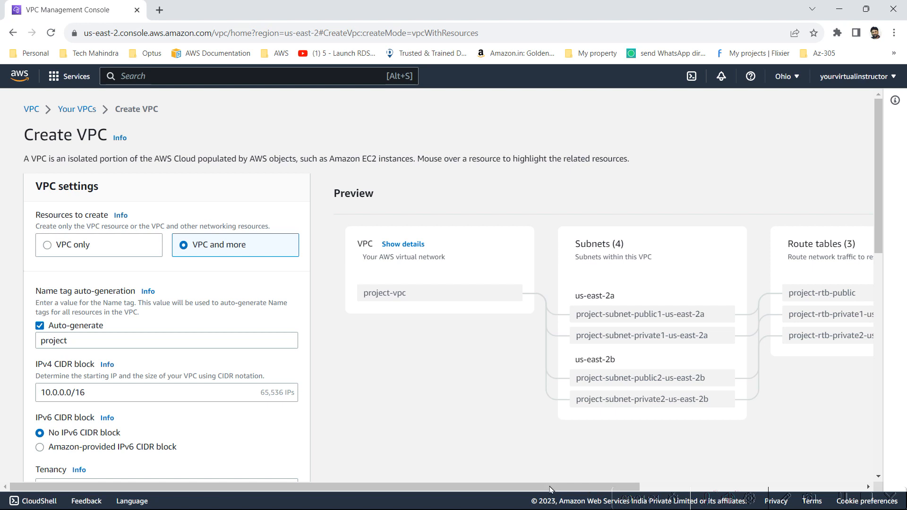
pyautogui.moveTo(550, 486); pyautogui.dragTo(499, 485)
pyautogui.click(47, 246)
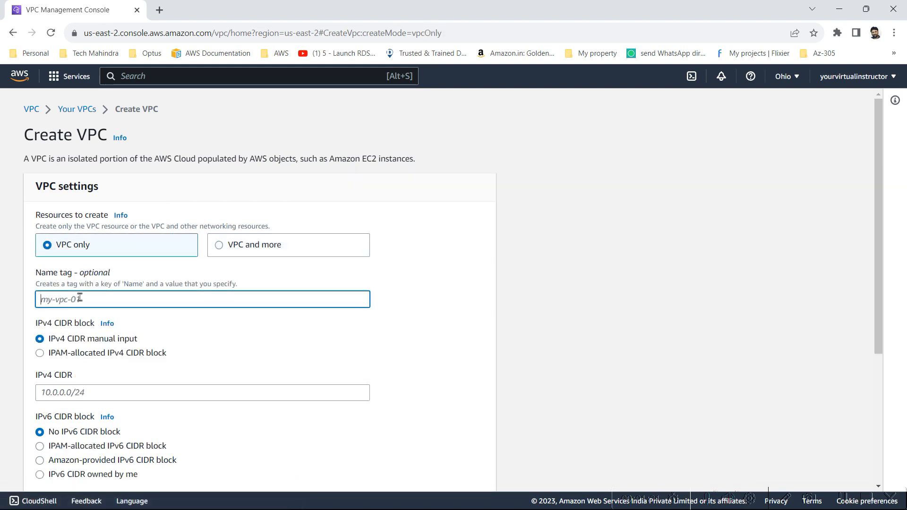
# Step: Set the VPC's Name tag to my-vpc-01
pyautogui.write('my-vpc-')
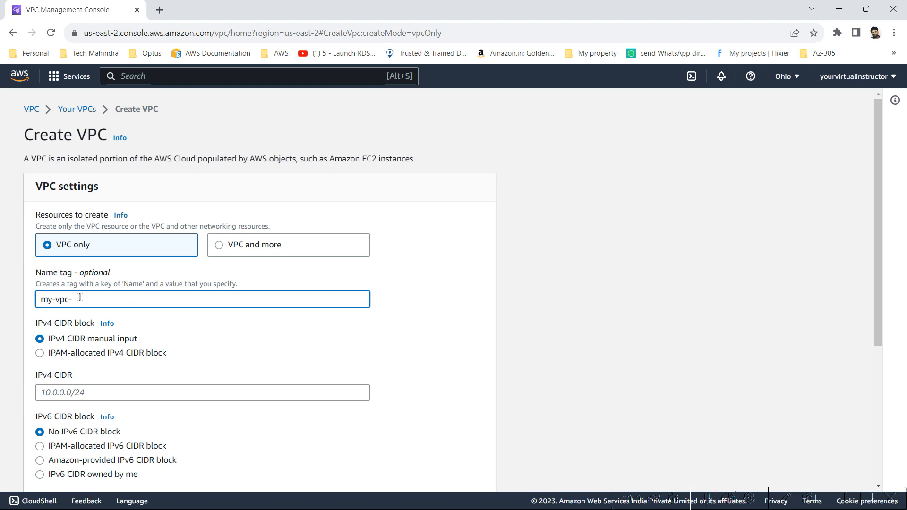
pyautogui.press('BackSpace')
pyautogui.press('BackSpace')
pyautogui.press('BackSpace')
pyautogui.press('BackSpace')
pyautogui.press('BackSpace')
pyautogui.press('BackSpace')
pyautogui.press('BackSpace')
pyautogui.press('BackSpace')
pyautogui.write('vp')
pyautogui.press('BackSpace')
pyautogui.press('BackSpace')
pyautogui.write('vpc-app')
pyautogui.press('BackSpace')
pyautogui.press('BackSpace')
pyautogui.press('BackSpace')
pyautogui.write('web')
pyautogui.write('-')
pyautogui.write('n')
pyautogui.press('BackSpace')
pyautogui.write('oh')
pyautogui.write('-')
pyautogui.write('01')
pyautogui.press('BackSpace')
pyautogui.press('BackSpace')
pyautogui.press('BackSpace')
pyautogui.press('BackSpace')
pyautogui.press('BackSpace')
pyautogui.press('BackSpace')
pyautogui.press('BackSpace')
pyautogui.press('BackSpace')
pyautogui.press('BackSpace')
pyautogui.press('BackSpace')
pyautogui.press('BackSpace')
pyautogui.press('BackSpace')
pyautogui.write('my-vpc-01')
# Step: Enter 10.0.0.0/16 as the IPv4 CIDR and check it against the network diagram
pyautogui.scroll(-2, 142, 352)
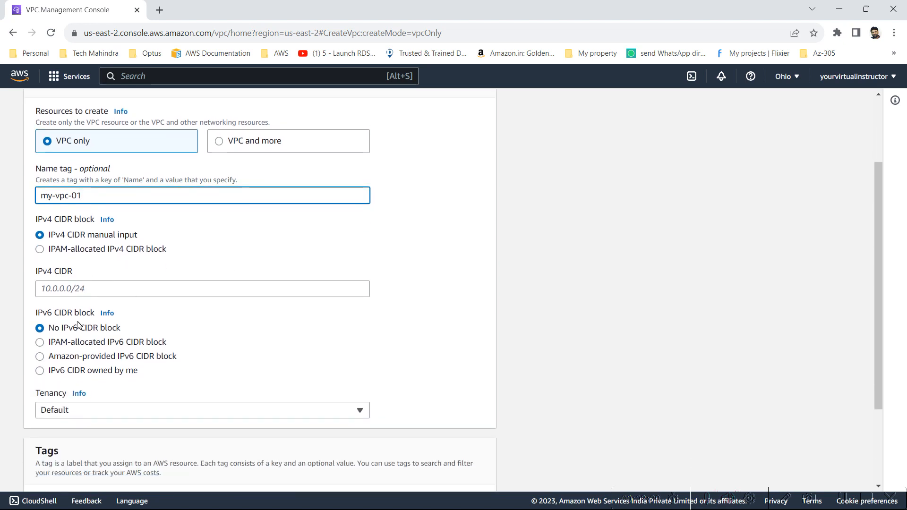
pyautogui.scroll(-1, 78, 325)
pyautogui.click(121, 242)
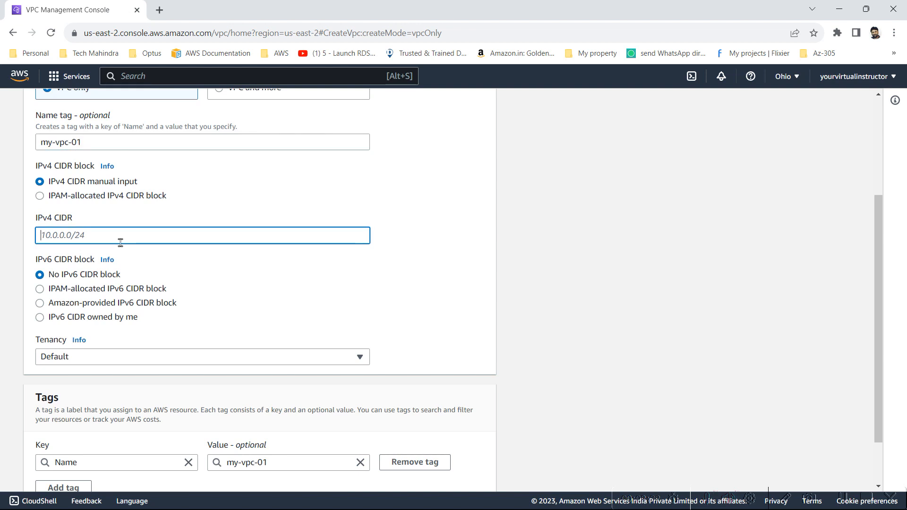
pyautogui.write('10.0.0.01')
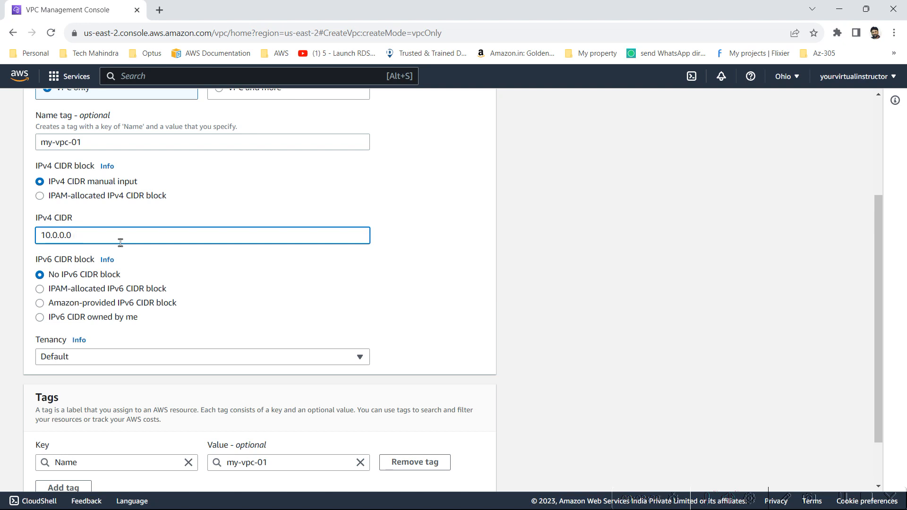
pyautogui.write('/16')
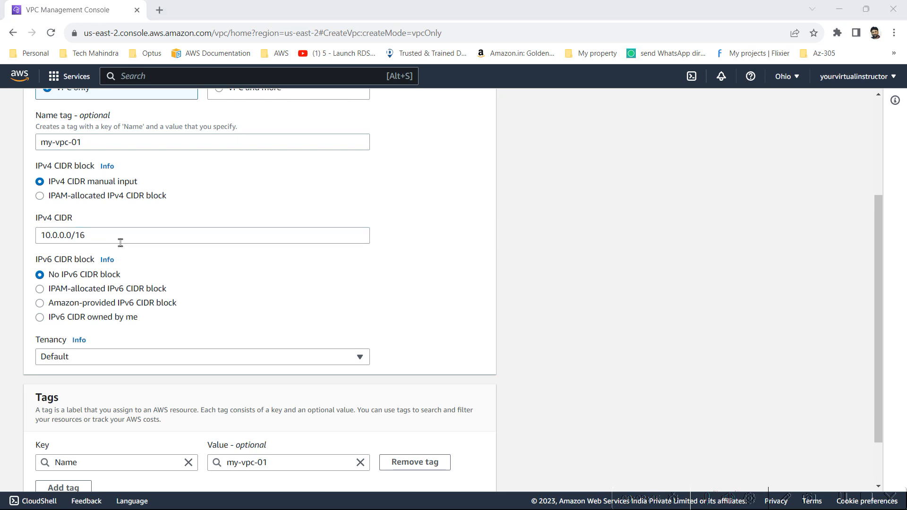
pyautogui.hotkey('alt', 'Tab')
pyautogui.hotkey('alt', 'Tab')
pyautogui.hotkey('alt', 'Tab')
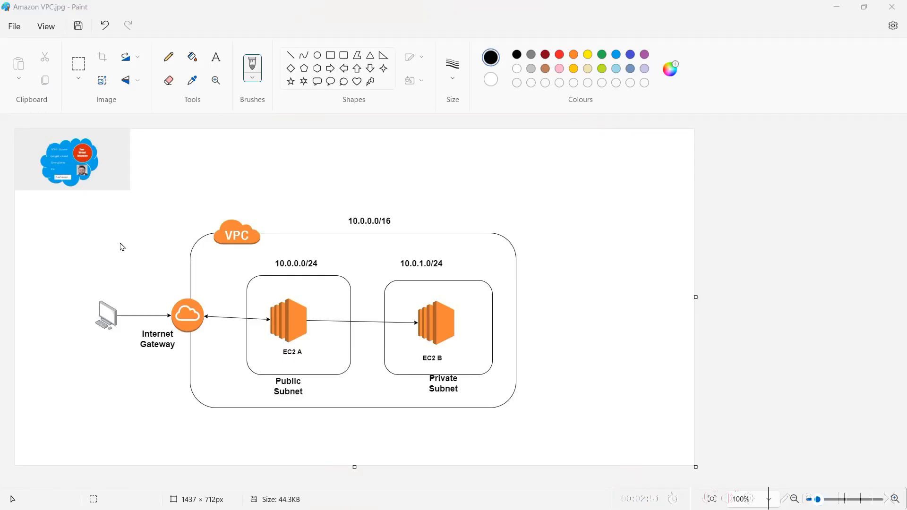
pyautogui.hotkey('alt', 'Tab')
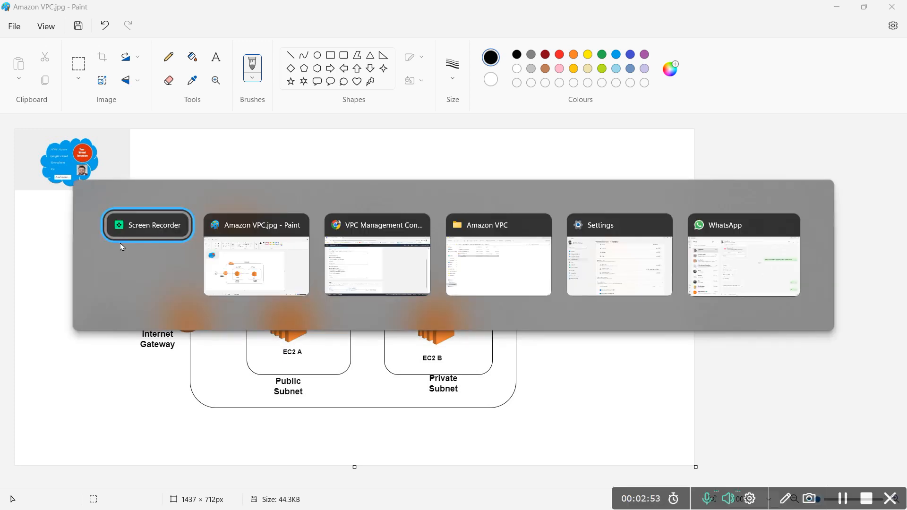
pyautogui.hotkey('alt', 'Tab')
pyautogui.hotkey('alt', 'Tab')
pyautogui.press('Tab')
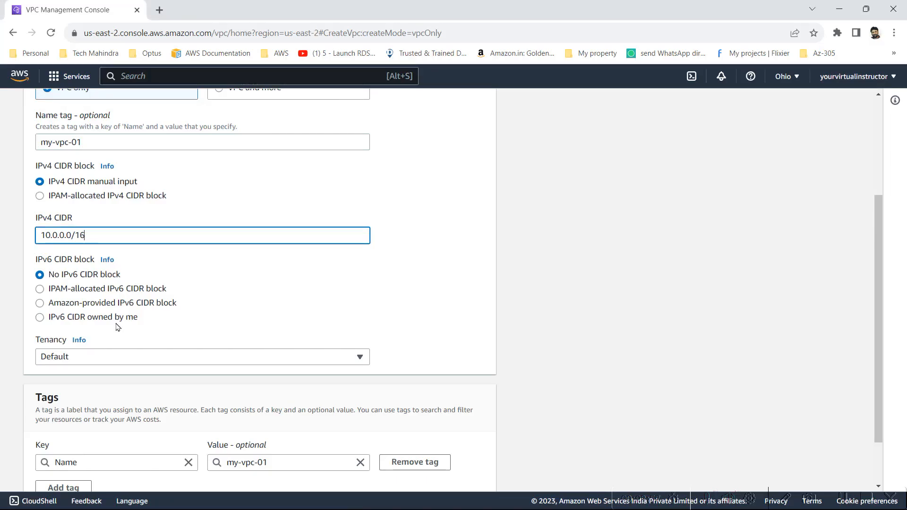
# Step: Keep Default tenancy and add extra tag rows below the Name tag
pyautogui.click(90, 366)
pyautogui.click(91, 365)
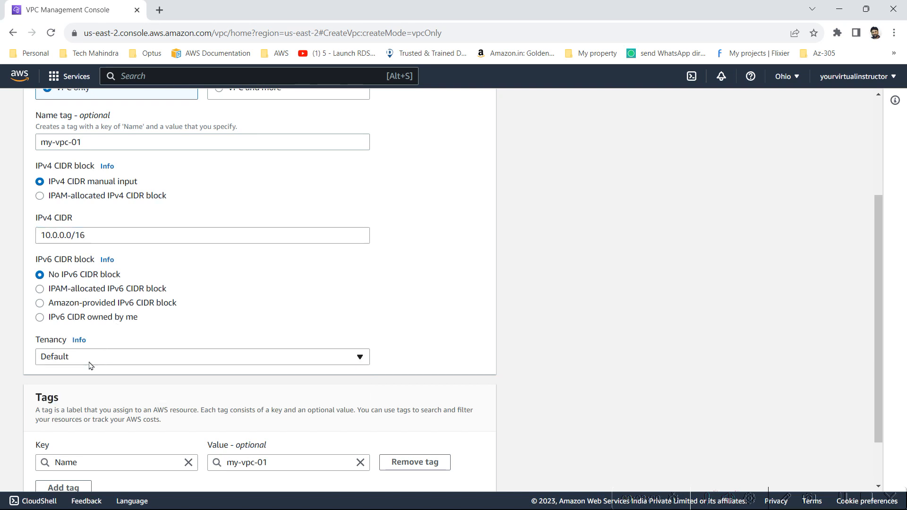
pyautogui.scroll(-2, 89, 373)
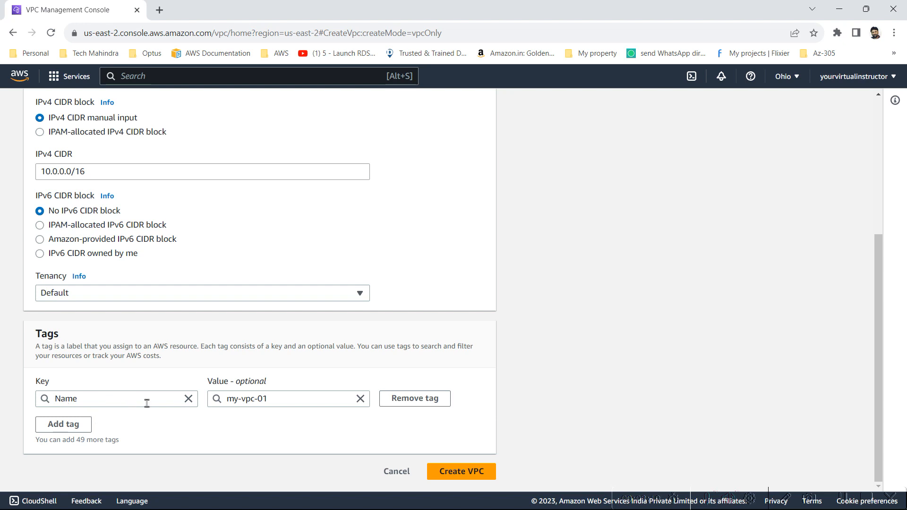
pyautogui.click(83, 431)
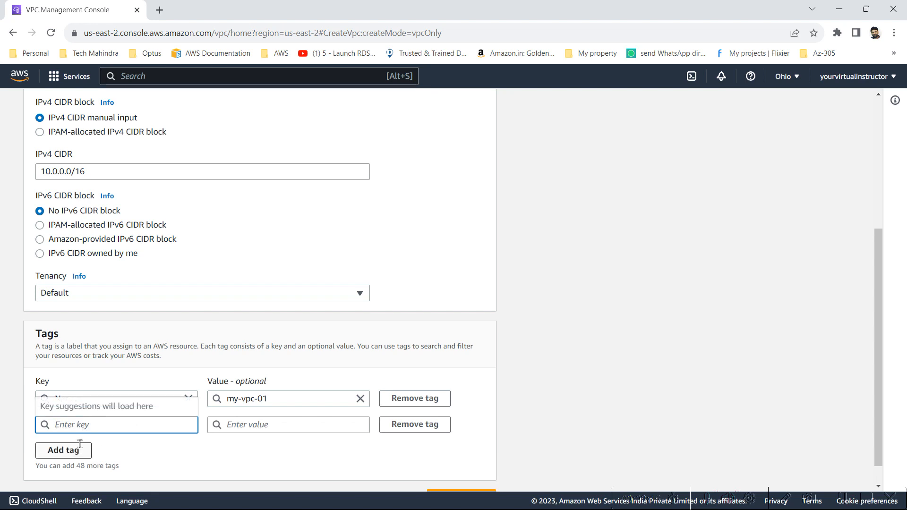
pyautogui.click(161, 382)
pyautogui.scroll(-1, 161, 382)
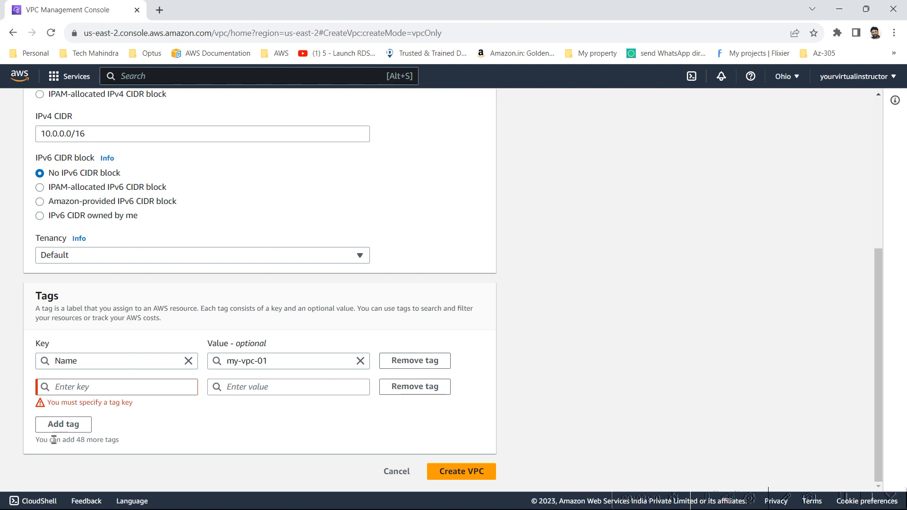
pyautogui.click(61, 424)
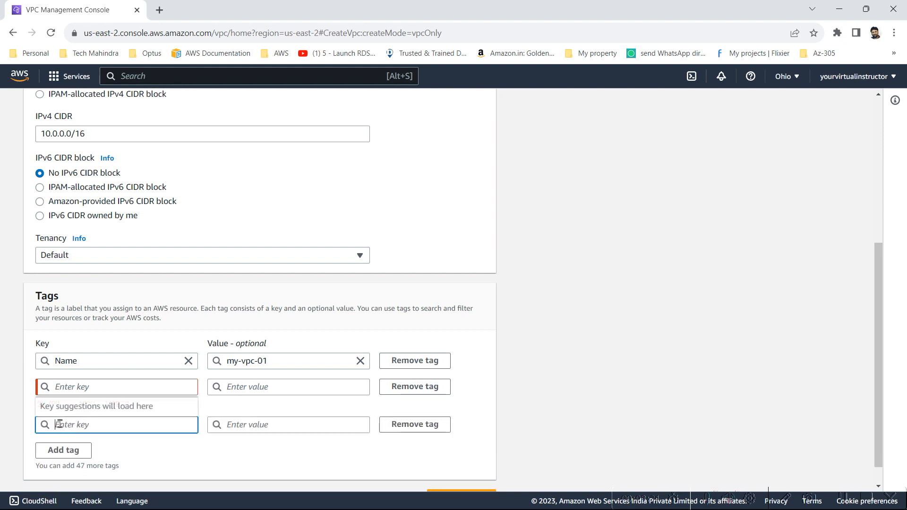
pyautogui.click(70, 447)
pyautogui.click(84, 387)
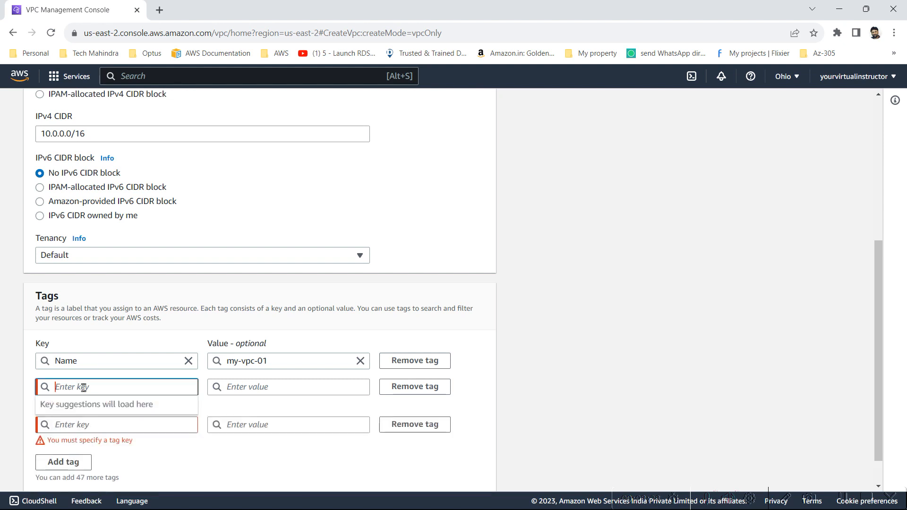
# Step: Add the tags region = ohio and applicationName = Webserver
pyautogui.write('region')
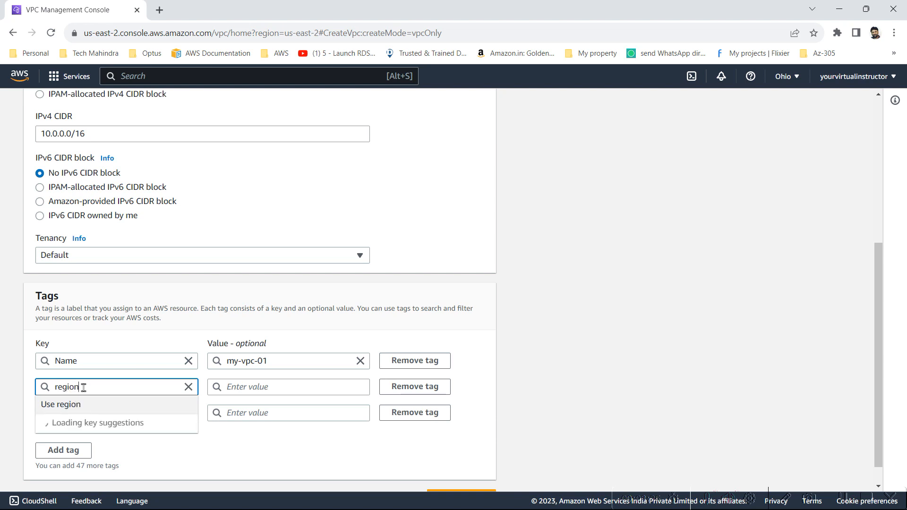
pyautogui.press('Tab')
pyautogui.write('ohi')
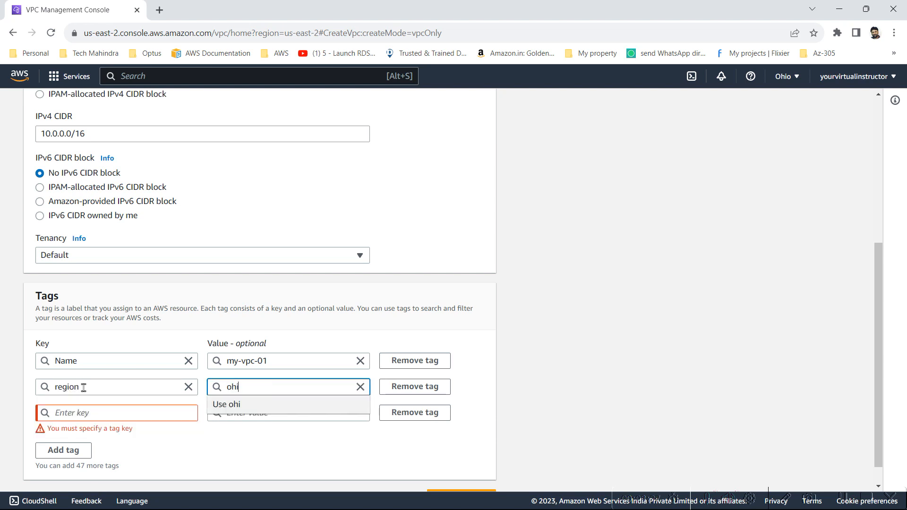
pyautogui.write('o')
pyautogui.press('Tab')
pyautogui.press('Tab')
pyautogui.press('Tab')
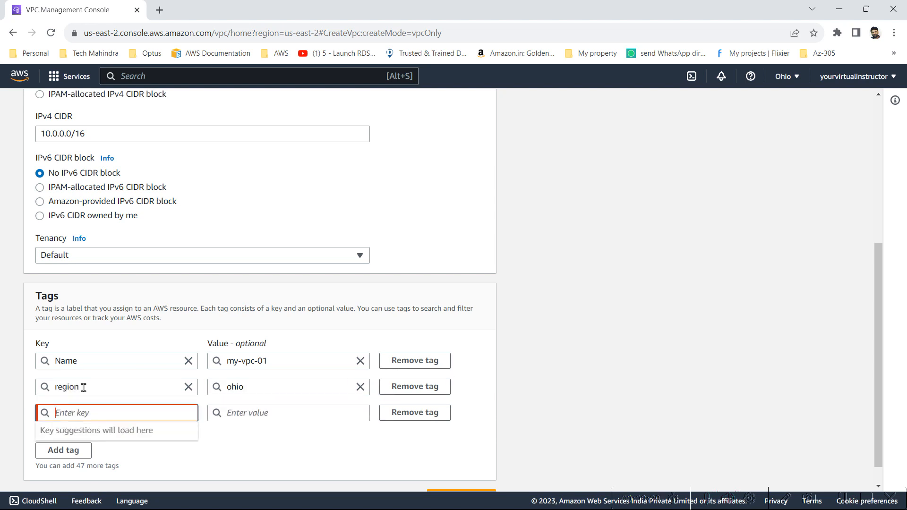
pyautogui.write('app')
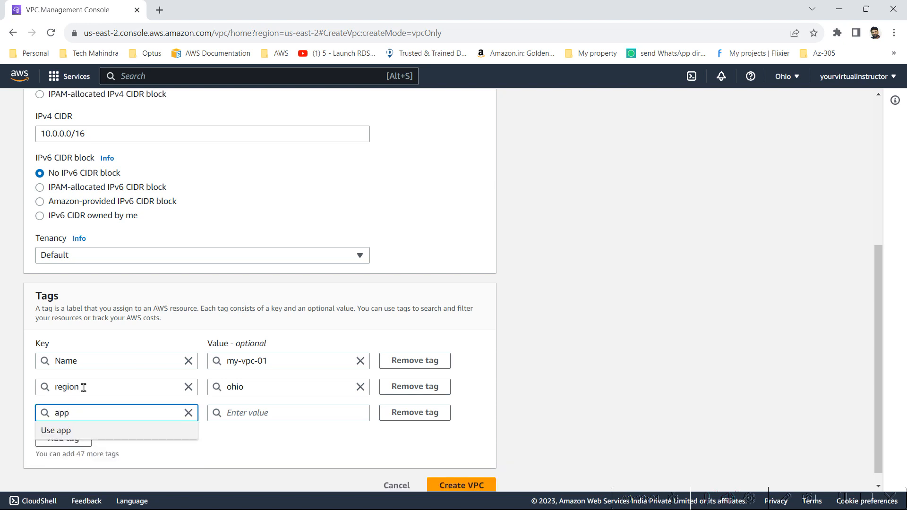
pyautogui.write('licationName')
pyautogui.press('Tab')
pyautogui.press('Tab')
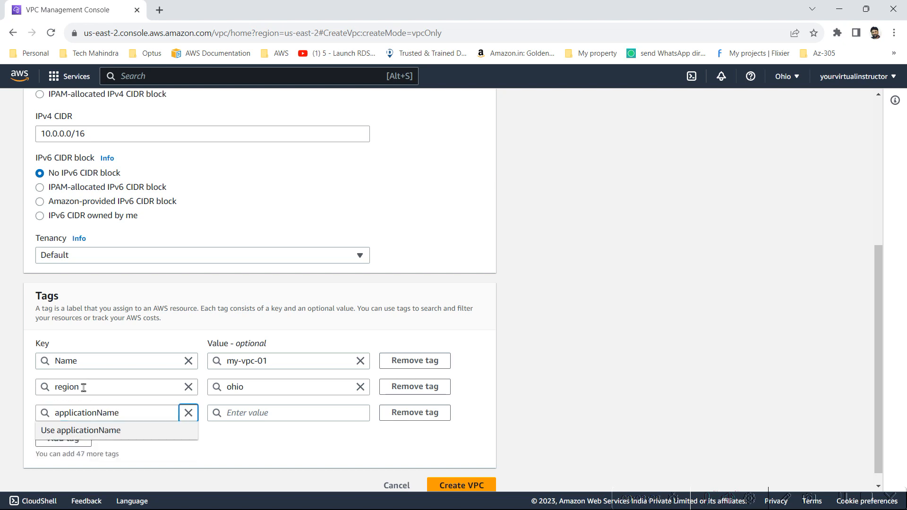
pyautogui.write('We')
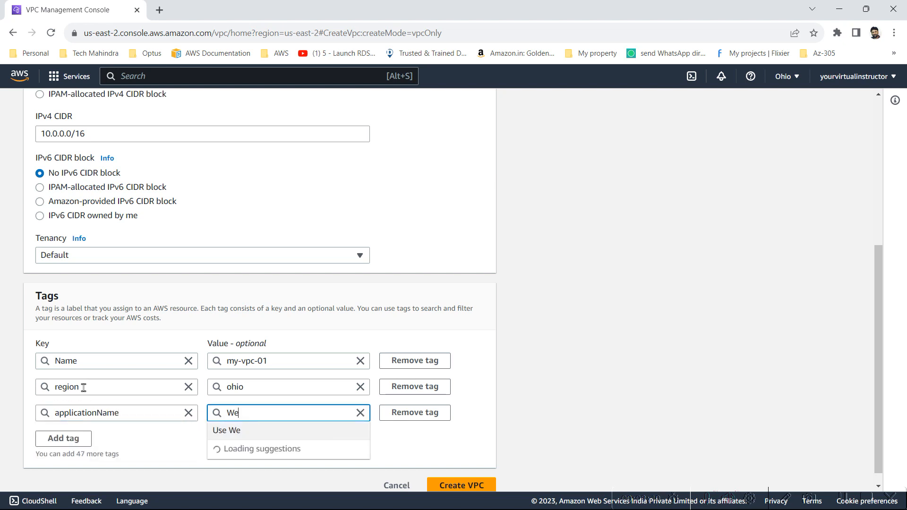
pyautogui.write('bserver')
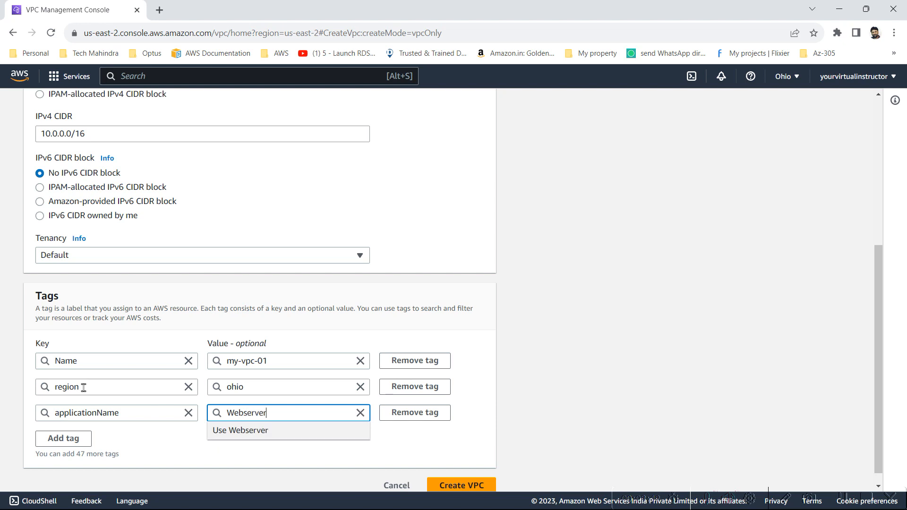
# Step: Add an OwnerTeam tag with the owner's e-mail address as its value
pyautogui.click(60, 439)
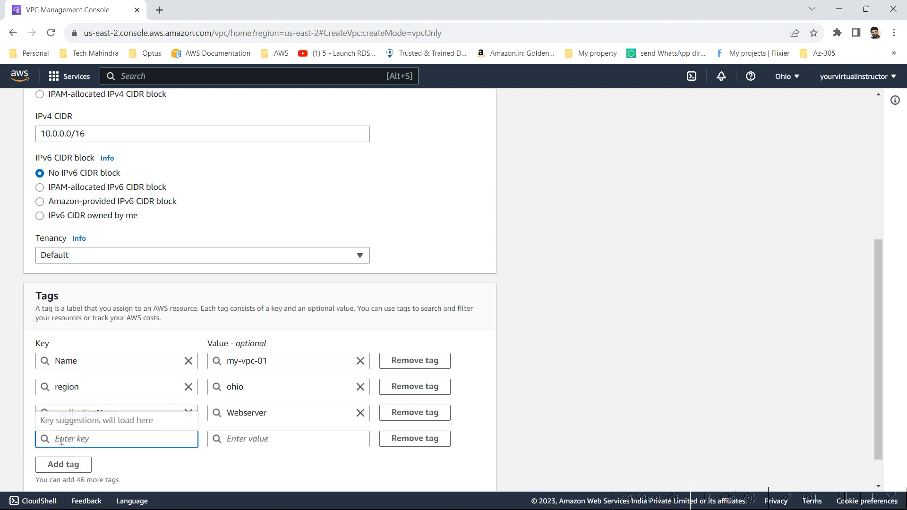
pyautogui.write('O')
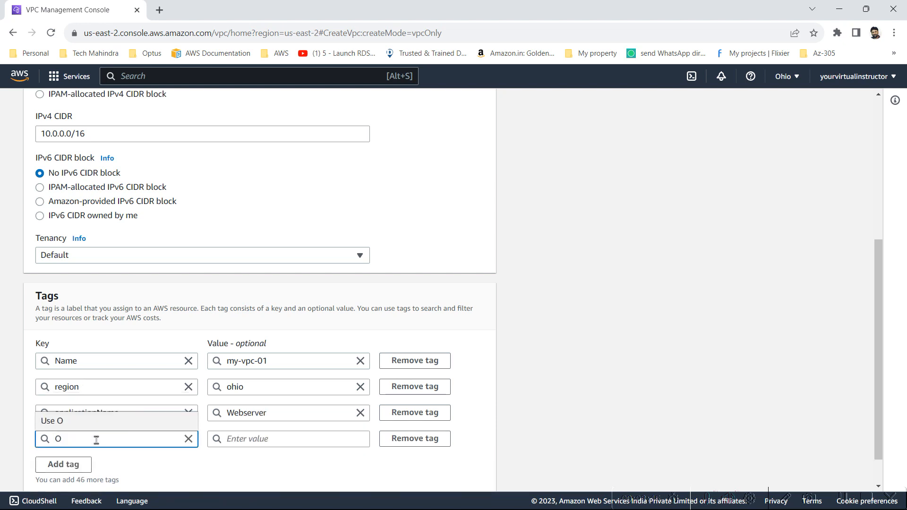
pyautogui.write('wnerTeam')
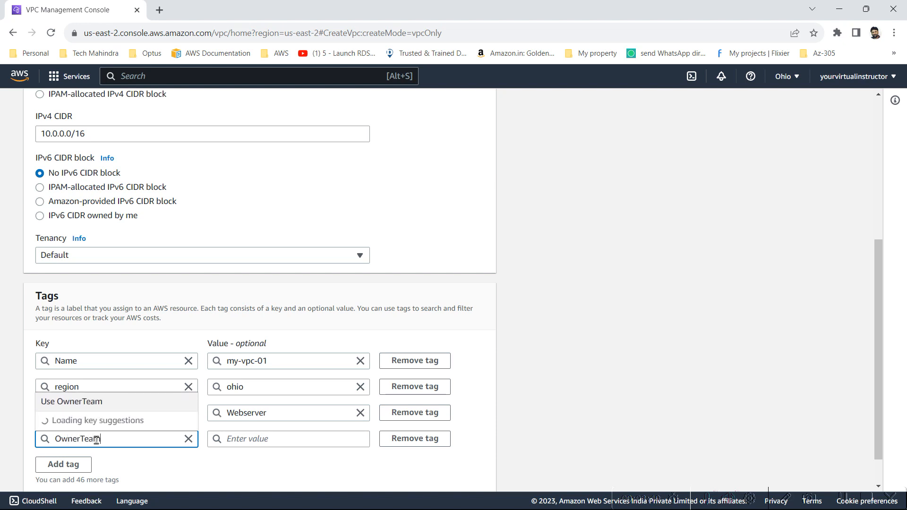
pyautogui.press('Tab')
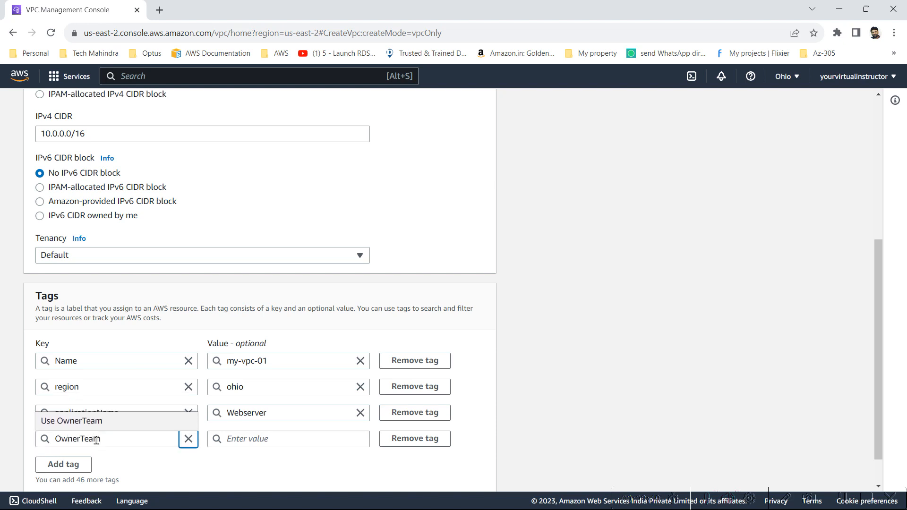
pyautogui.click(241, 434)
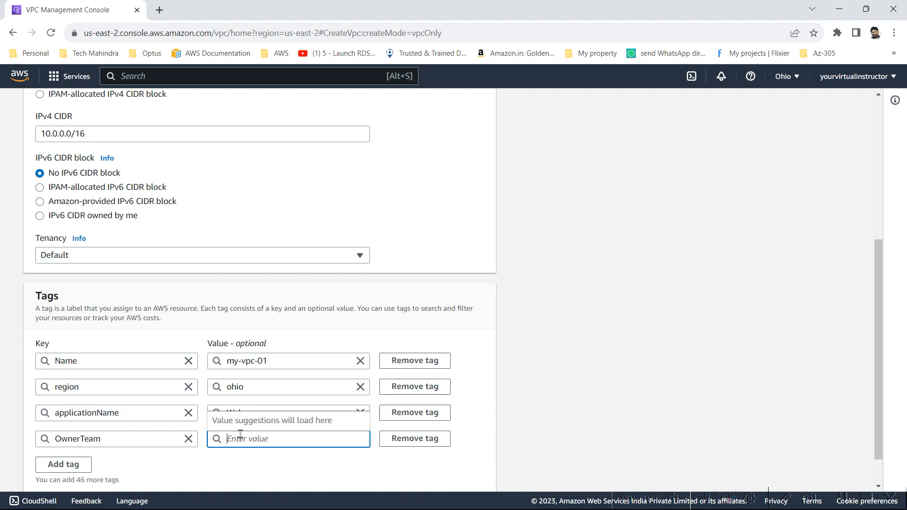
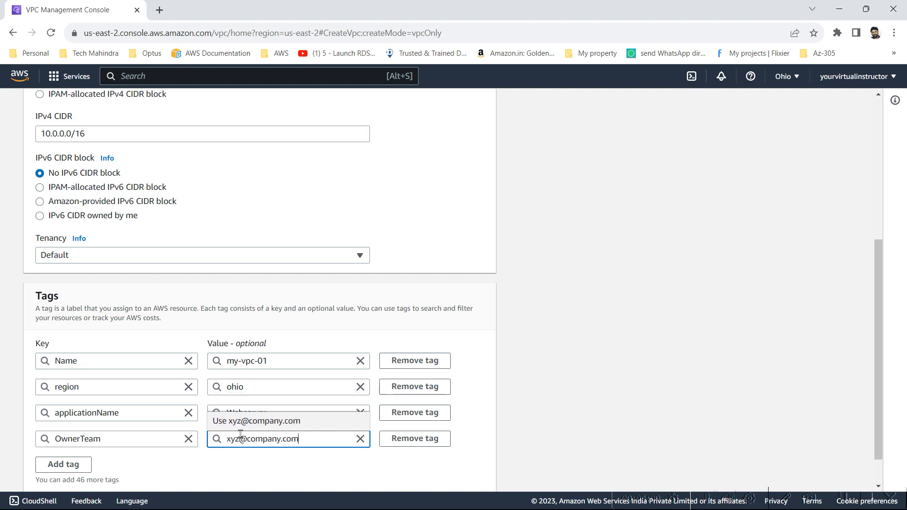
pyautogui.click(524, 369)
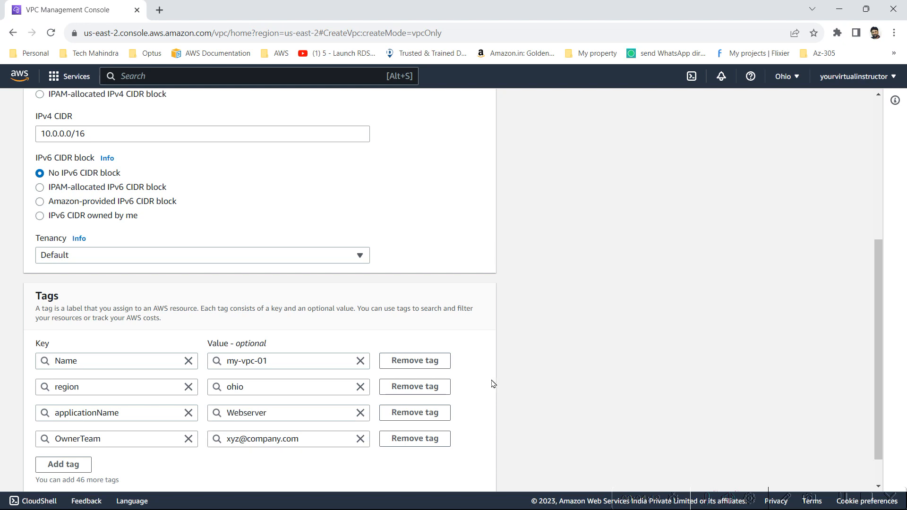
# Step: Remove the OwnerTeam, applicationName and region tags, keeping only Name
pyautogui.click(439, 438)
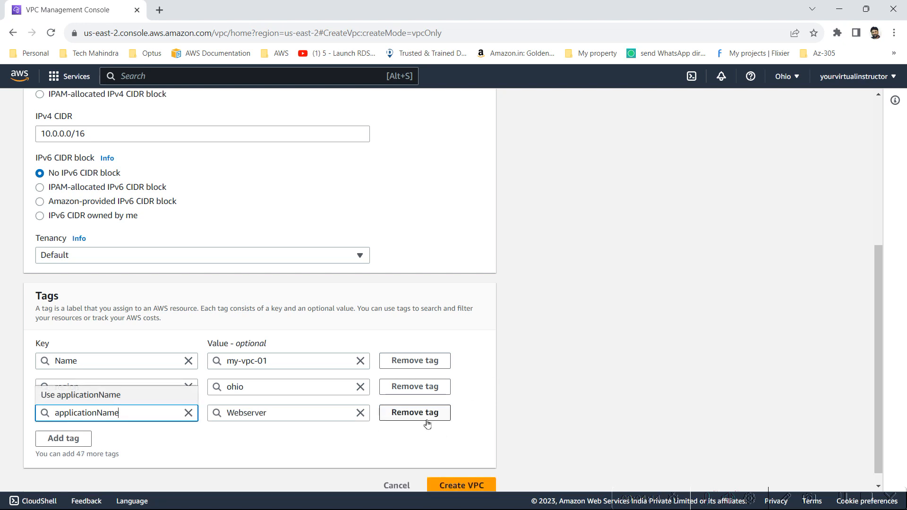
pyautogui.click(426, 420)
pyautogui.click(417, 397)
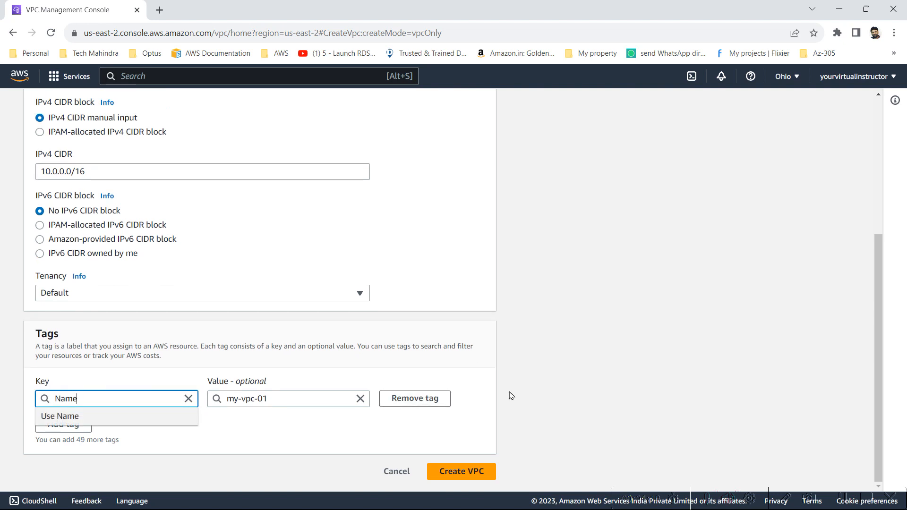
# Step: Create my-vpc-01 and return to Your VPCs to see it Available
pyautogui.click(481, 470)
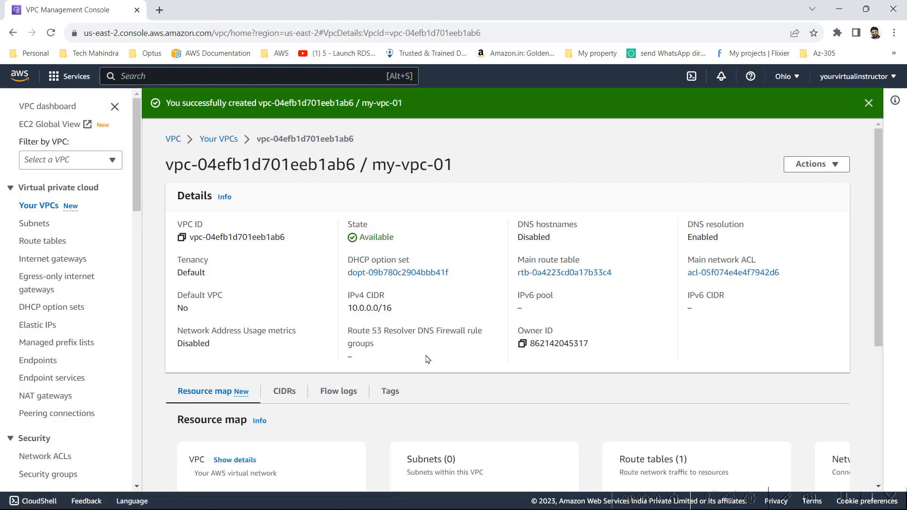
pyautogui.click(224, 140)
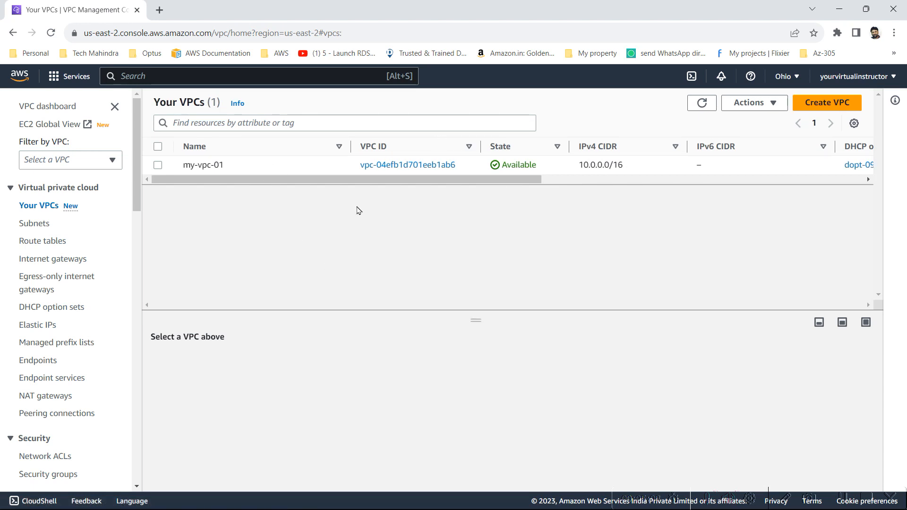
# Step: Review the default 172.31.0.0/16 VPC and its three default subnets in us-east-2a, 2b and 2c
pyautogui.click(38, 224)
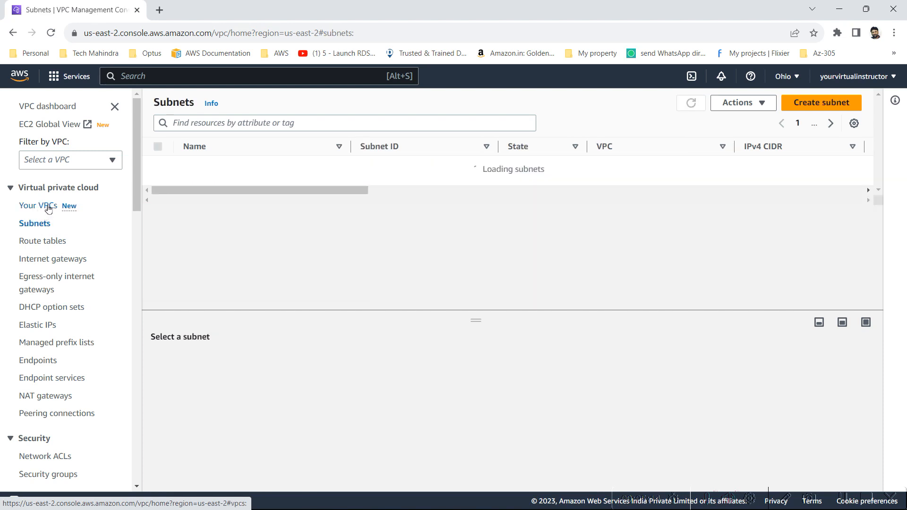
pyautogui.click(48, 208)
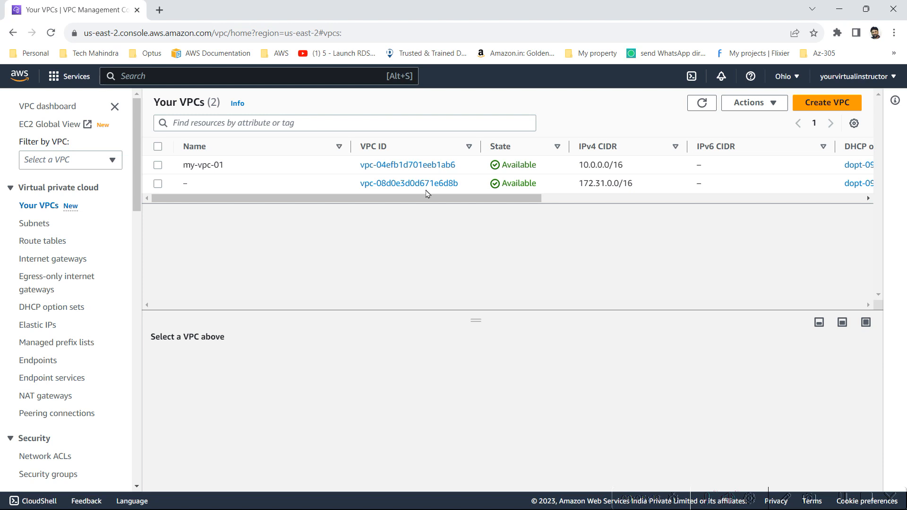
pyautogui.click(30, 223)
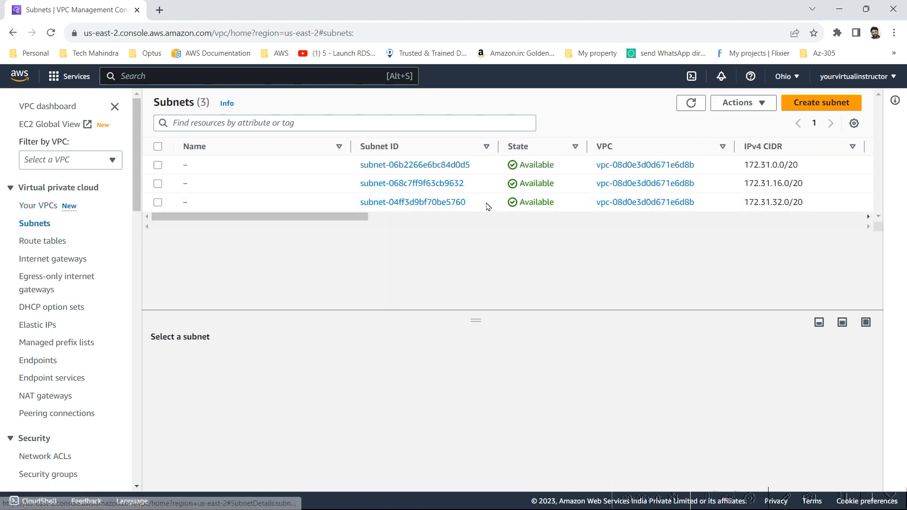
pyautogui.moveTo(345, 221); pyautogui.dragTo(633, 247)
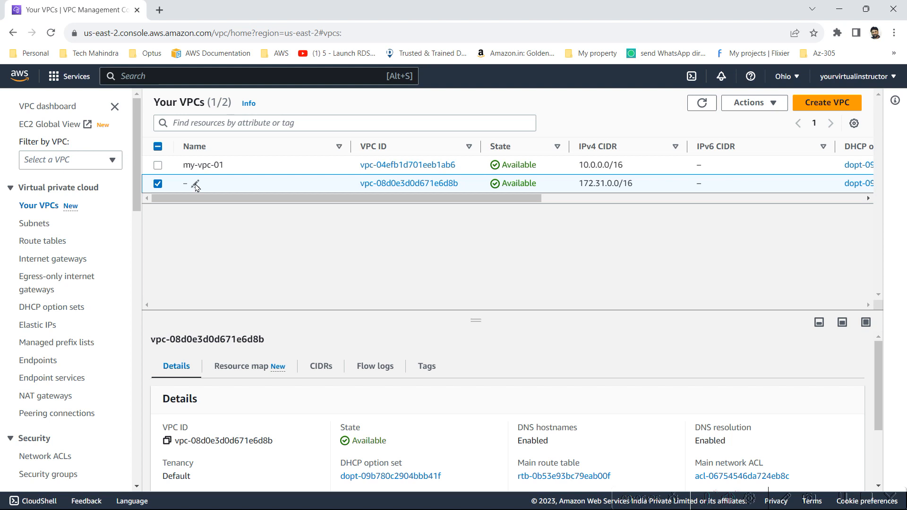
# Step: Rename the unnamed 172.31.0.0/16 VPC to 'default vpc'
pyautogui.click(196, 184)
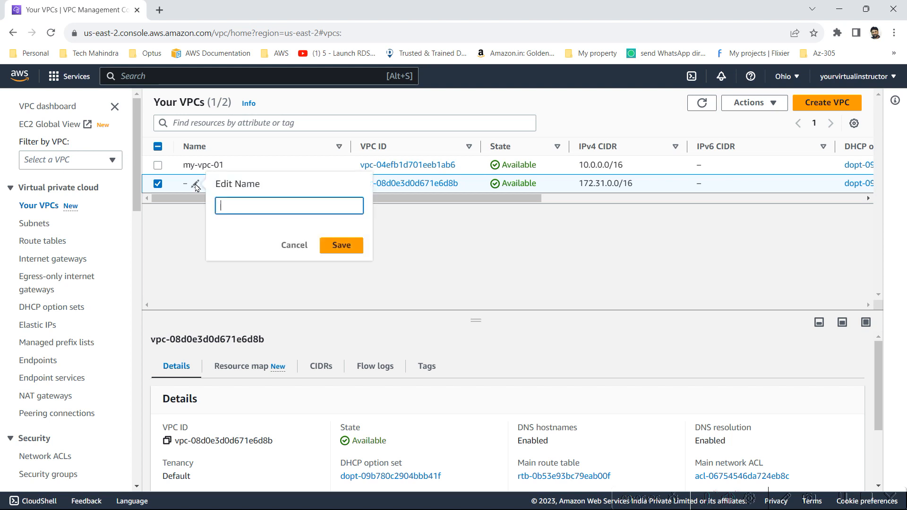
pyautogui.write('default vpc')
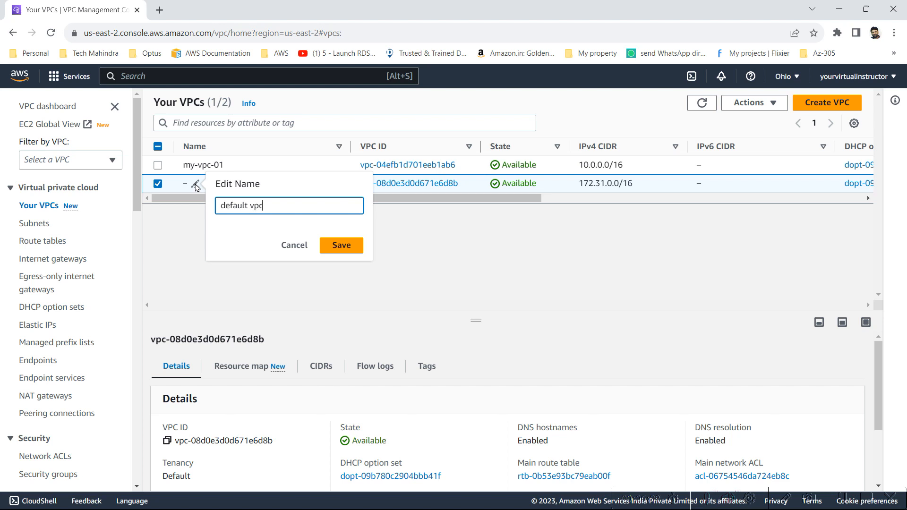
pyautogui.click(333, 246)
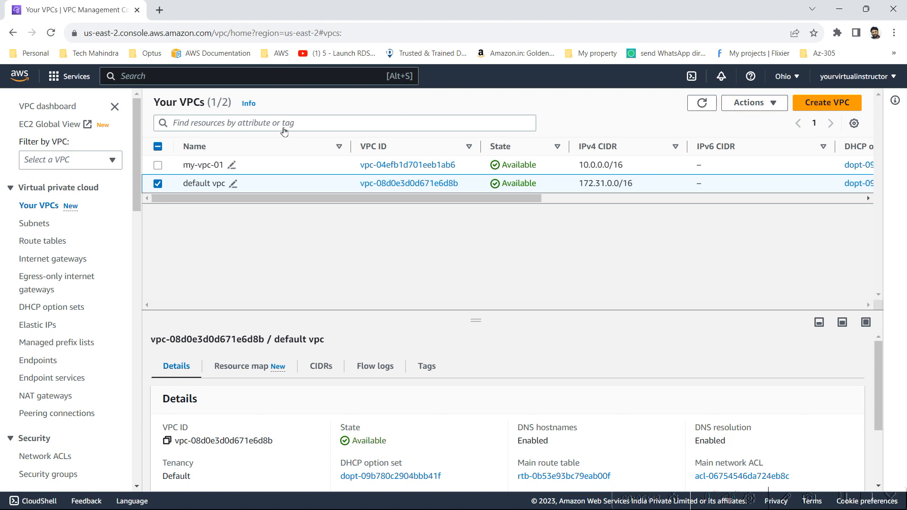
pyautogui.click(758, 108)
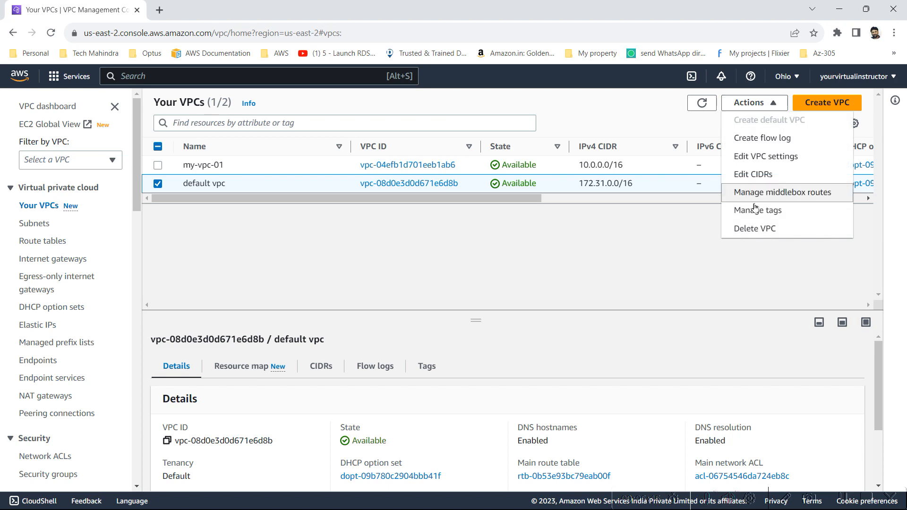
# Step: Delete default vpc, acknowledging and entering the 'delete default vpc' confirmation
pyautogui.click(766, 231)
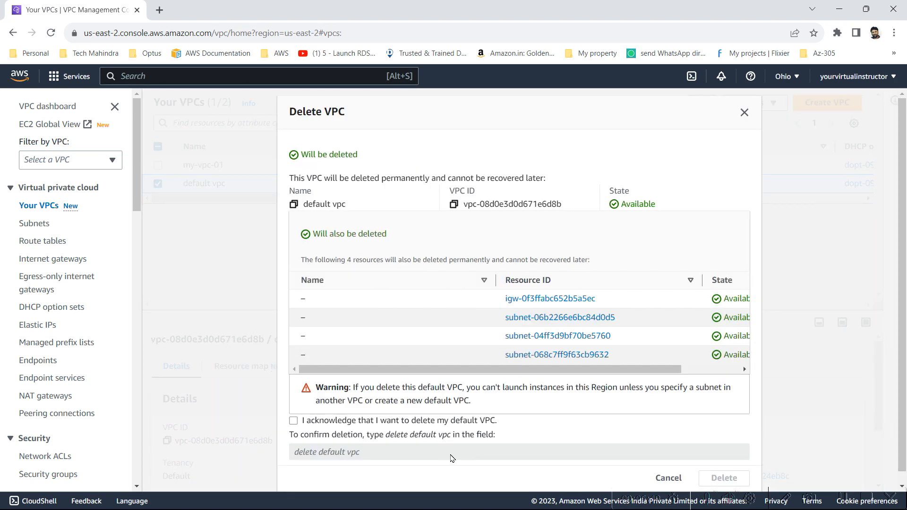
pyautogui.click(305, 419)
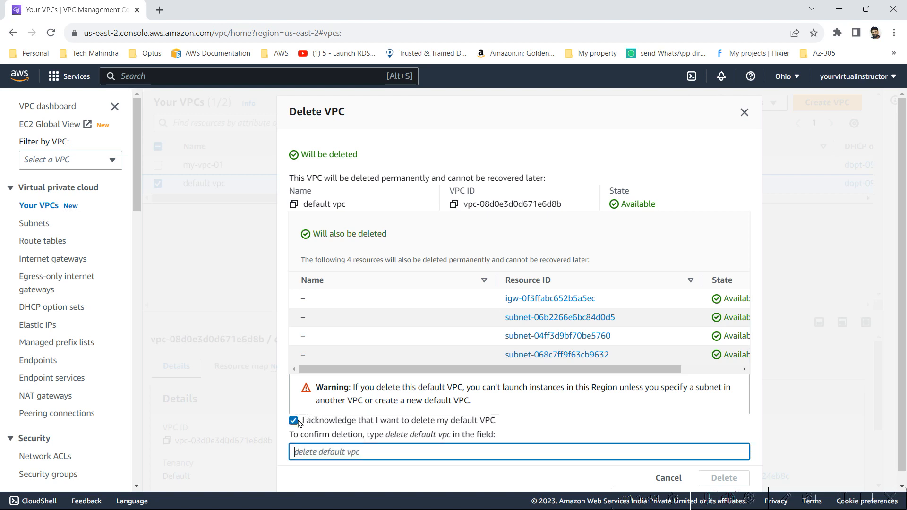
pyautogui.moveTo(387, 437); pyautogui.dragTo(449, 437)
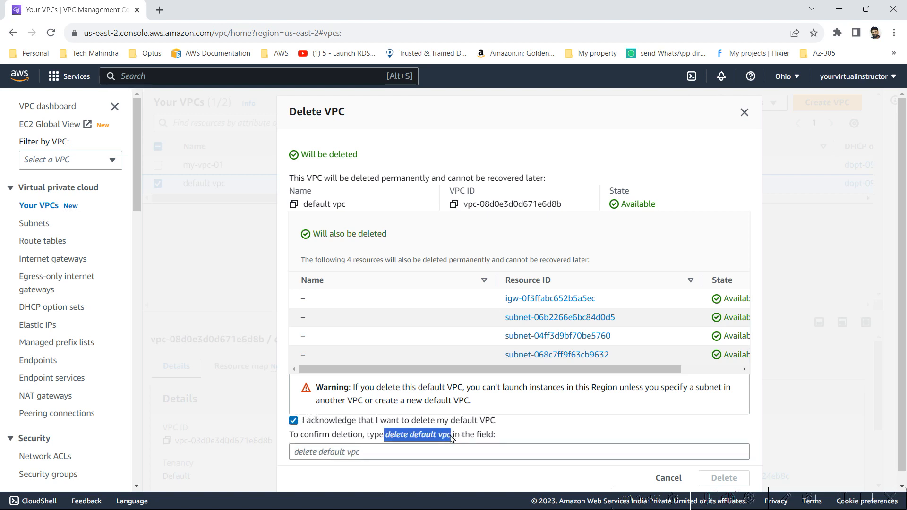
pyautogui.click(435, 451)
pyautogui.write('delete default vpc')
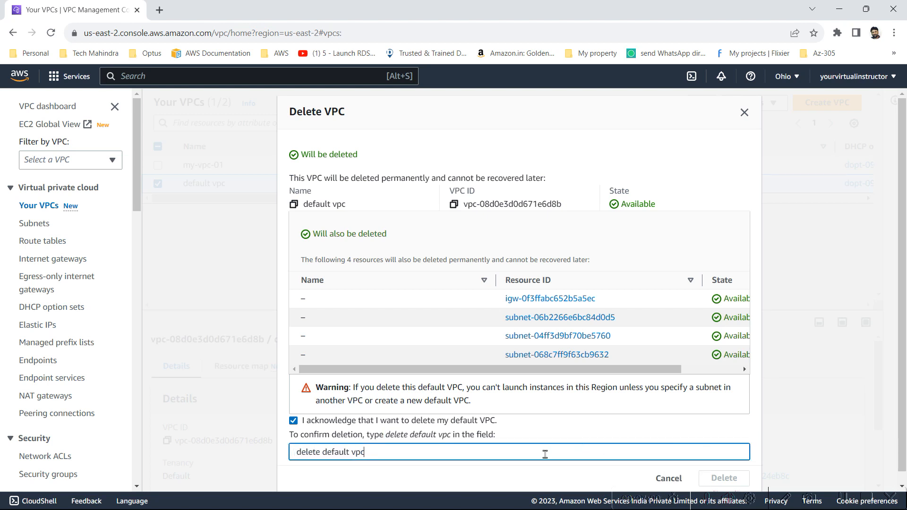
pyautogui.press('Left')
pyautogui.click(704, 480)
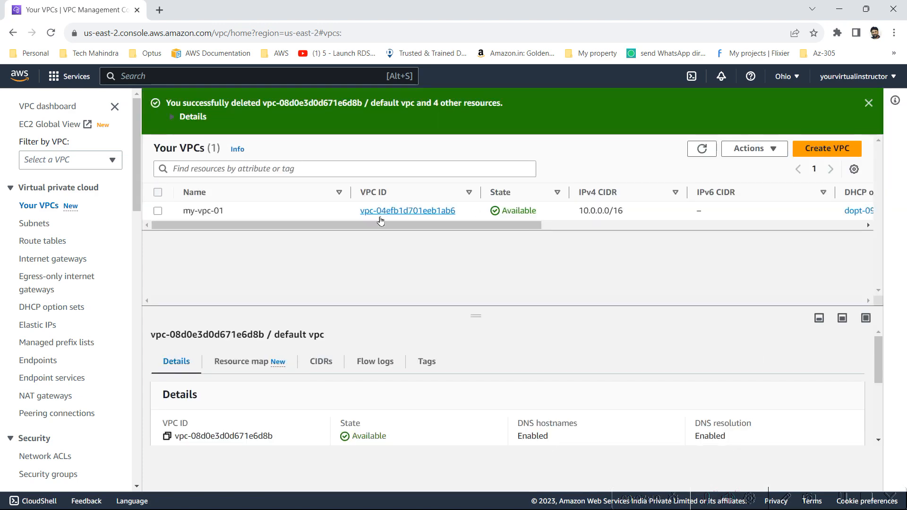
# Step: Refresh the Subnets list to confirm no subnets remain
pyautogui.click(49, 223)
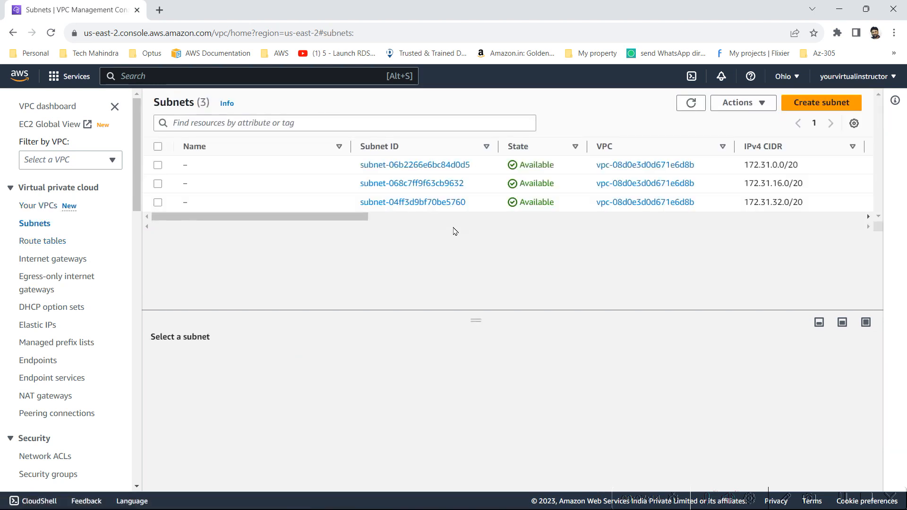
pyautogui.click(692, 103)
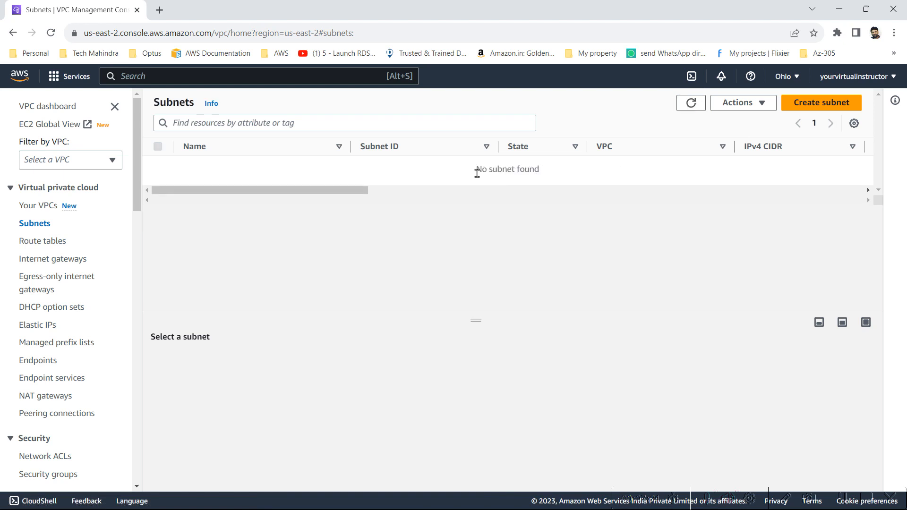
pyautogui.moveTo(476, 169); pyautogui.dragTo(565, 185)
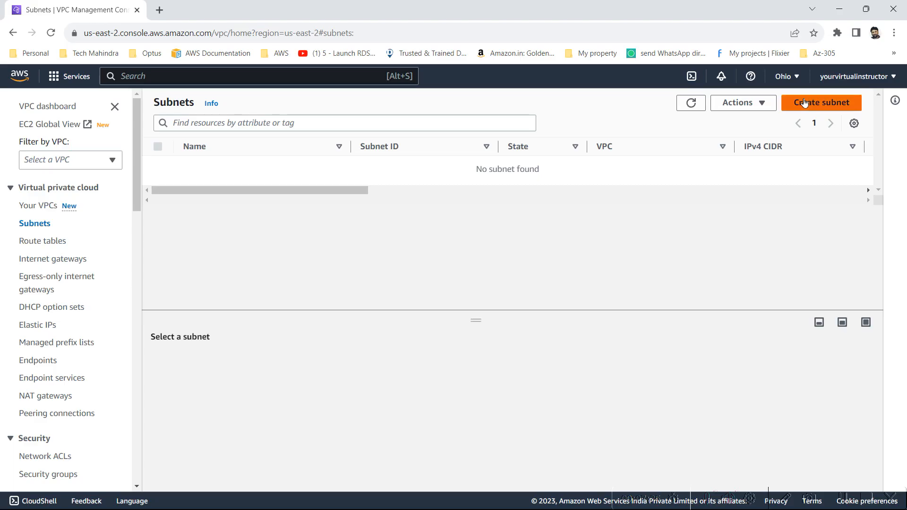
# Step: Start a new subnet in my-vpc-01 and check the network diagram in Paint
pyautogui.click(802, 101)
pyautogui.click(162, 229)
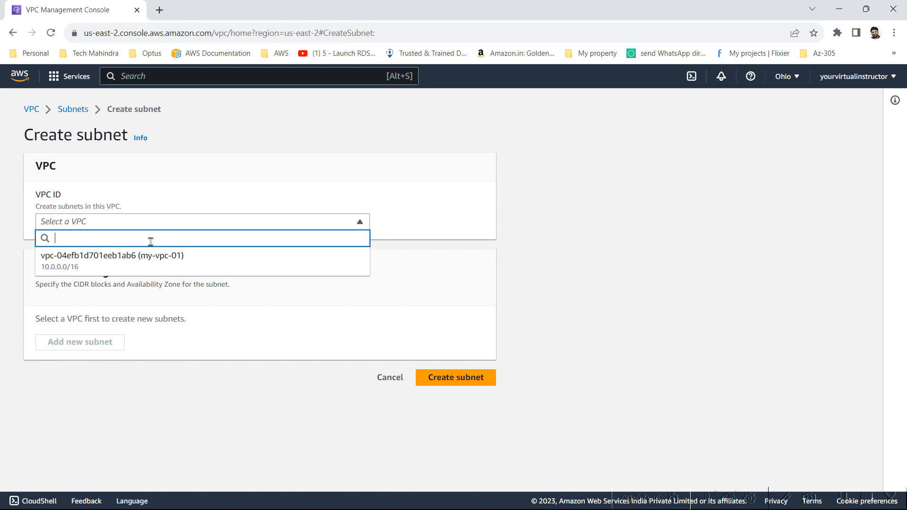
pyautogui.click(147, 262)
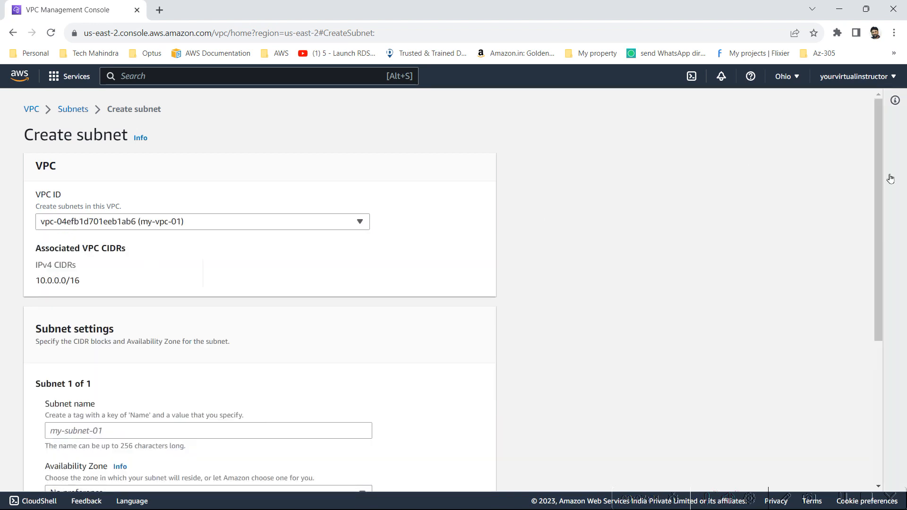
pyautogui.moveTo(879, 191); pyautogui.dragTo(862, 321)
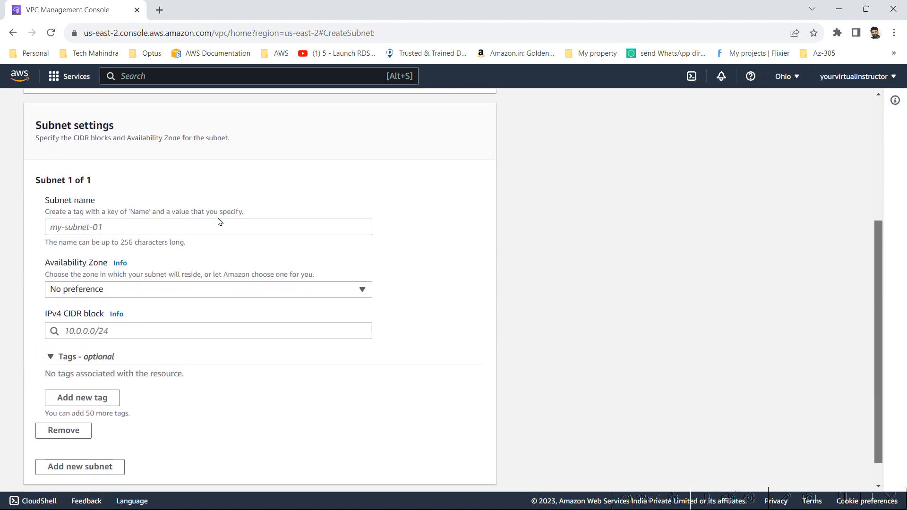
pyautogui.click(186, 231)
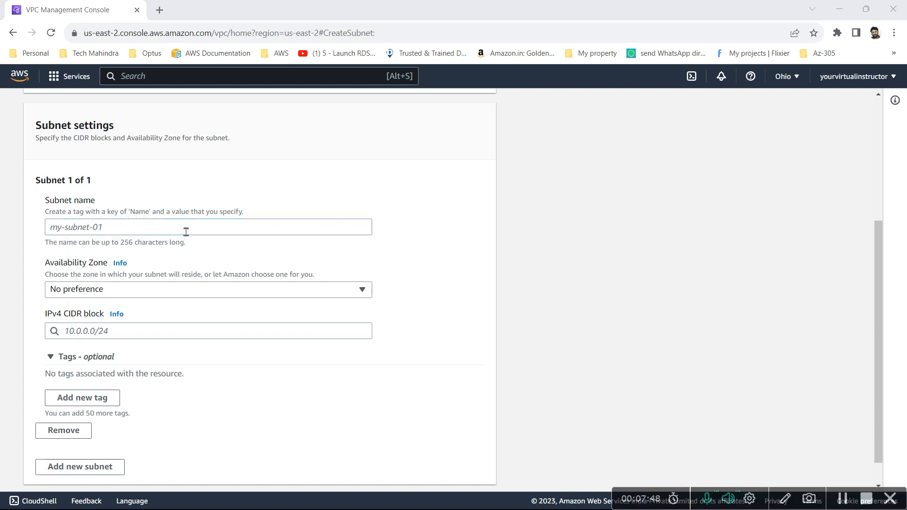
pyautogui.hotkey('alt', 'Tab')
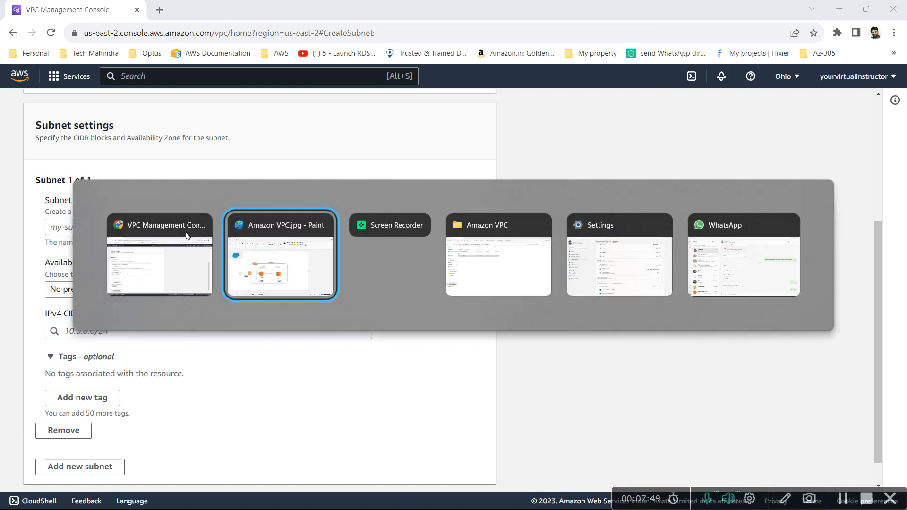
pyautogui.press('Tab')
pyautogui.press('Tab')
pyautogui.press('Tab')
pyautogui.press('Tab')
pyautogui.press('Tab')
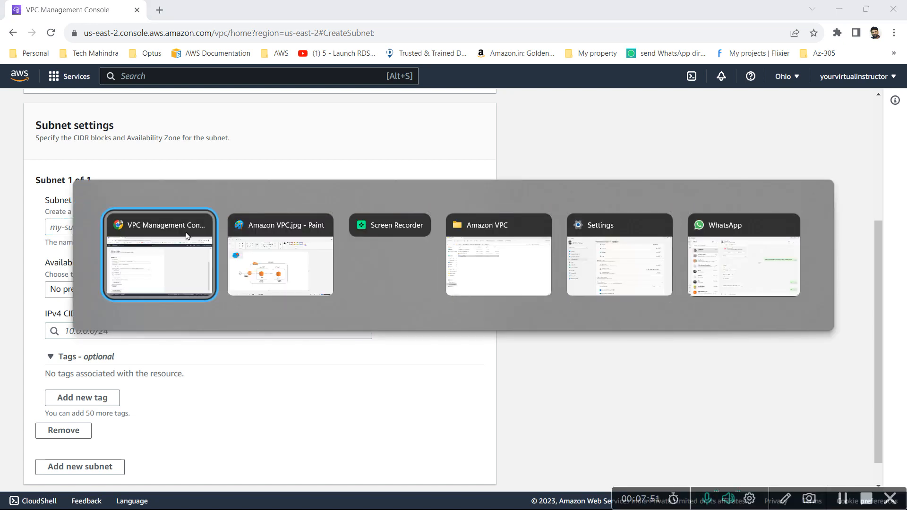
pyautogui.press('Tab')
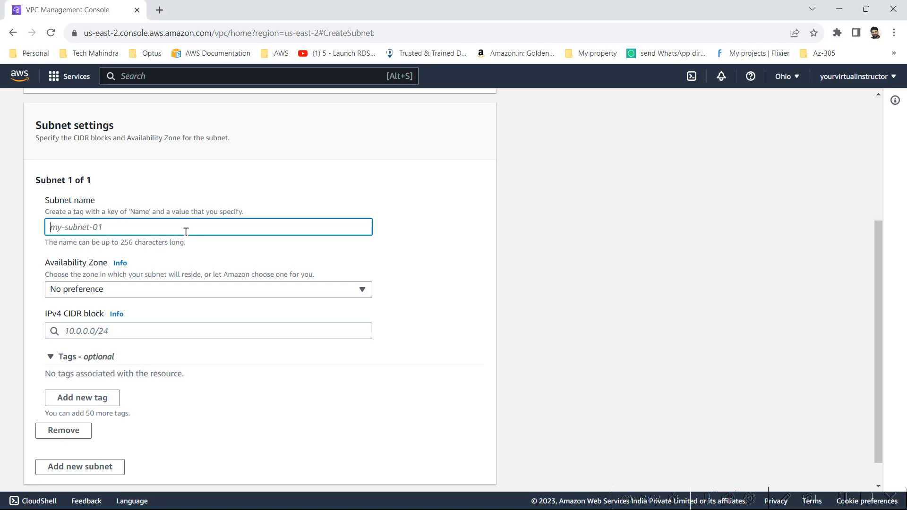
# Step: Name the subnet public-subnet and place it in zone us-east-2a
pyautogui.write('public-subnet')
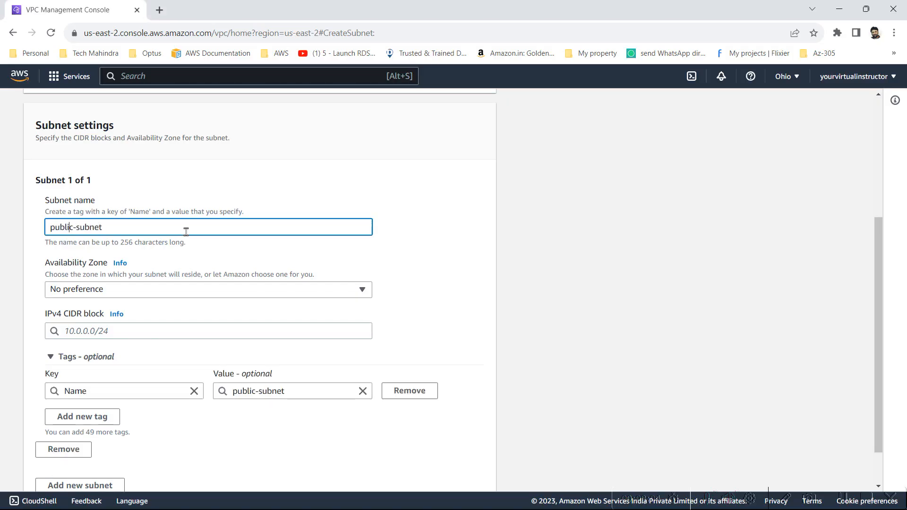
pyautogui.click(139, 289)
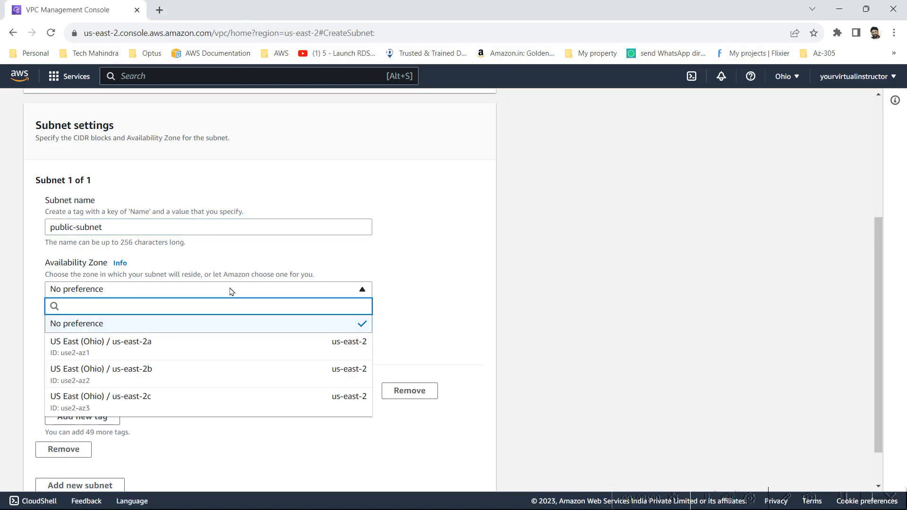
pyautogui.click(486, 236)
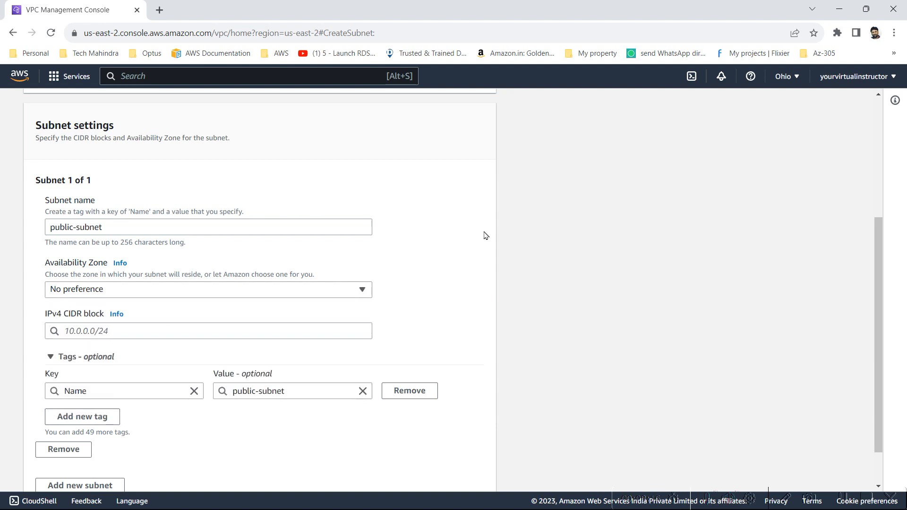
pyautogui.click(304, 290)
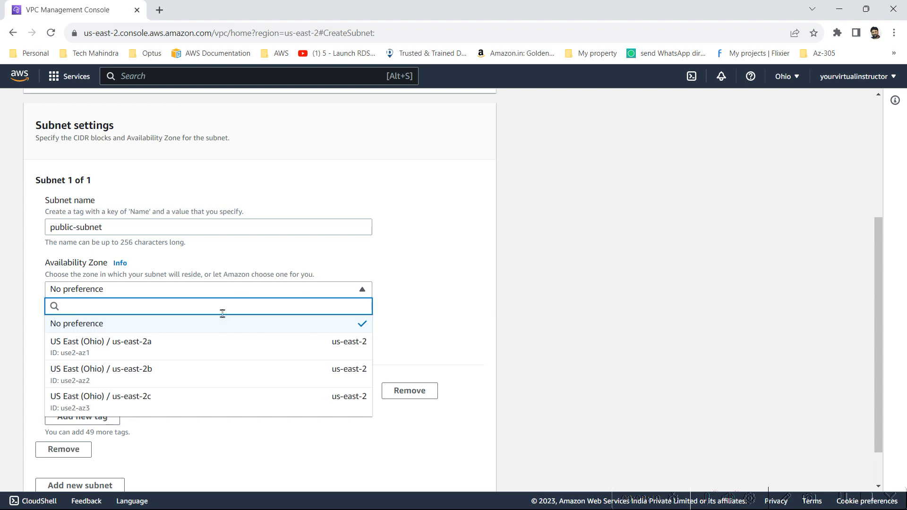
pyautogui.click(163, 352)
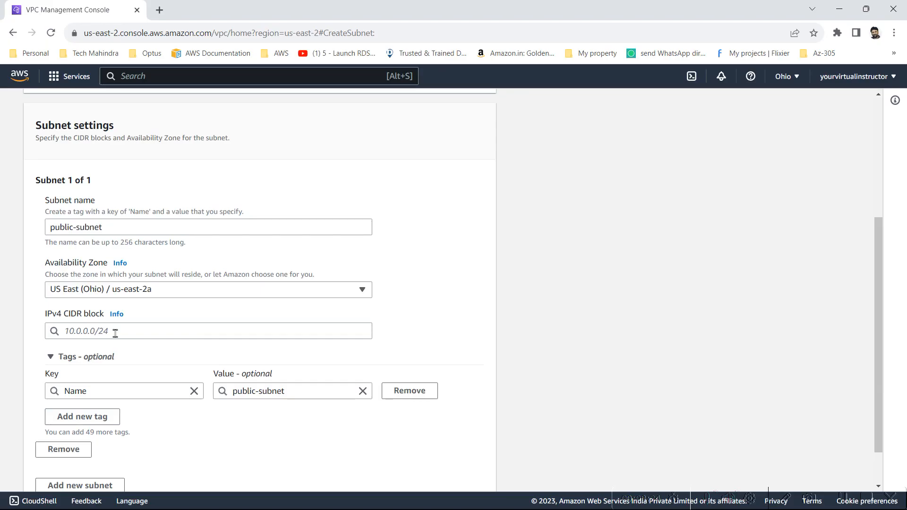
# Step: Give the subnet IPv4 CIDR 10.0.0.0/24 and create it
pyautogui.click(116, 334)
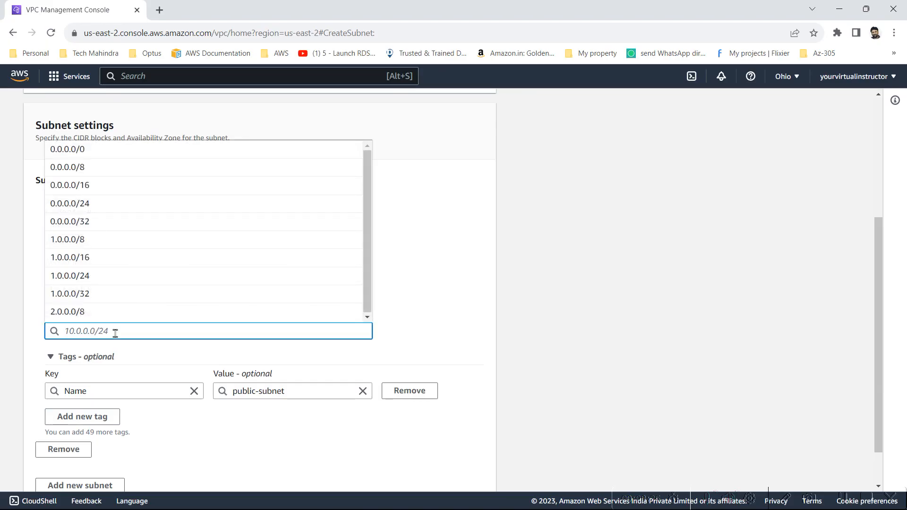
pyautogui.write('10.0.')
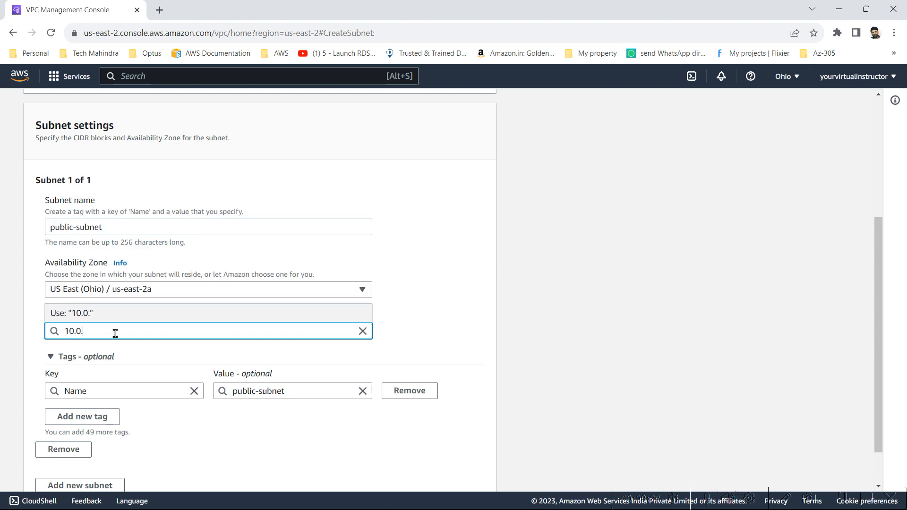
pyautogui.write('0.0.0/24')
pyautogui.click(452, 287)
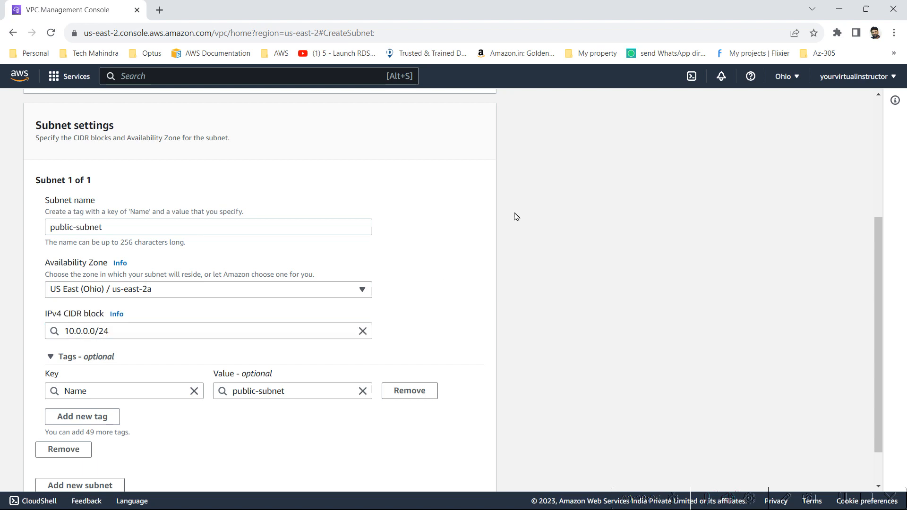
pyautogui.hotkey('alt', 'Tab')
pyautogui.hotkey('alt', 'Tab')
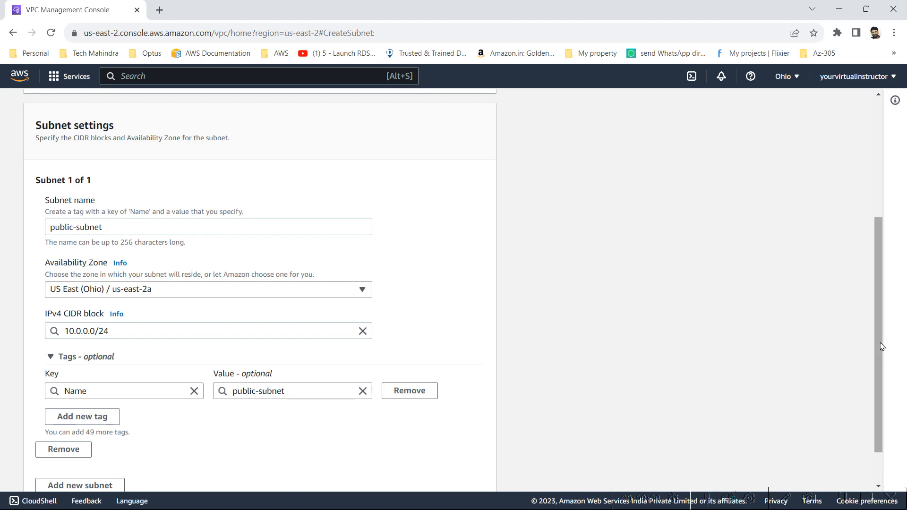
pyautogui.moveTo(882, 346); pyautogui.dragTo(885, 413)
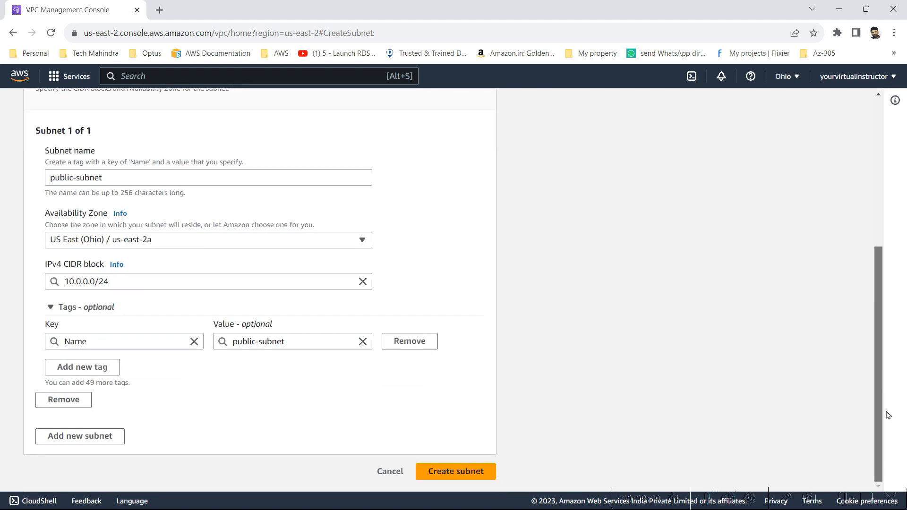
pyautogui.click(482, 472)
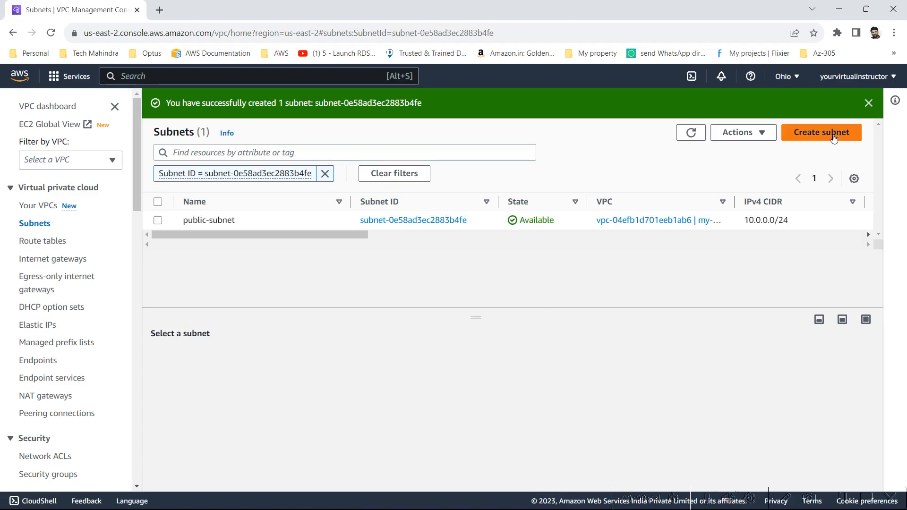
# Step: Start a new subnet in my-vpc-01 and name it private-subnet
pyautogui.click(833, 137)
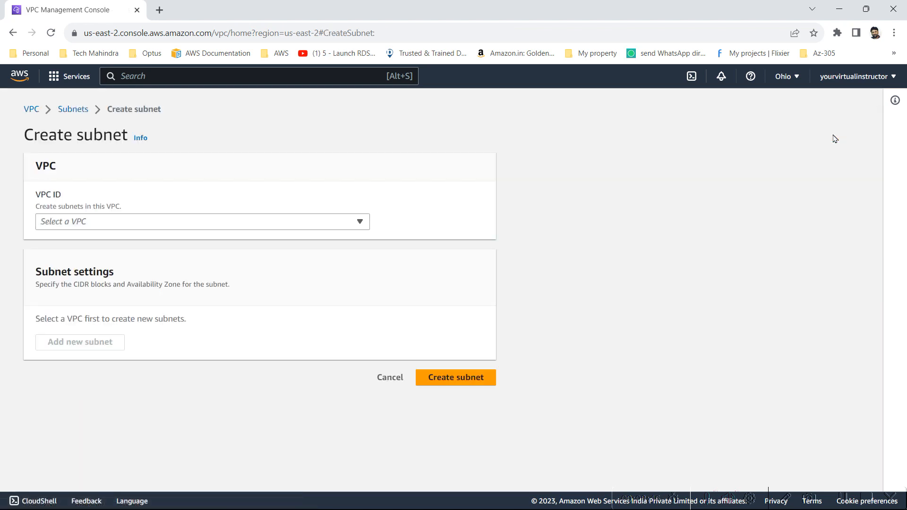
pyautogui.click(166, 229)
pyautogui.click(171, 255)
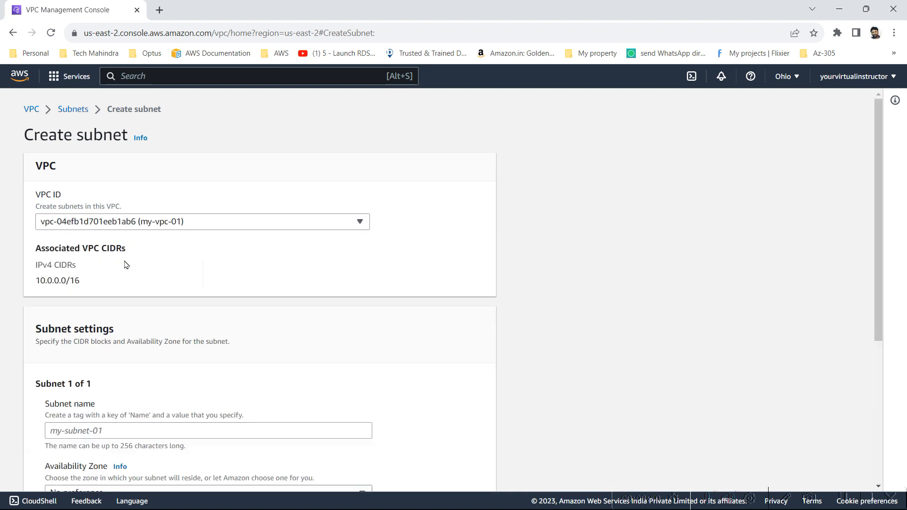
pyautogui.click(161, 438)
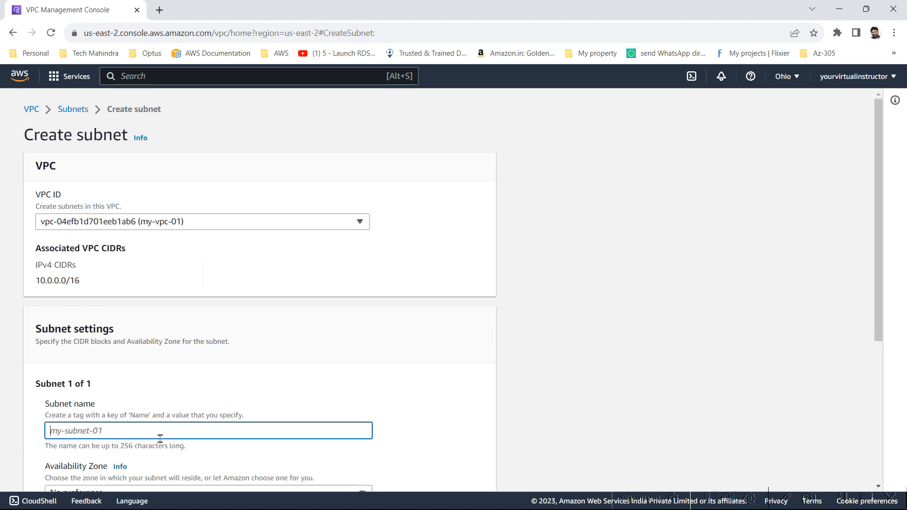
pyautogui.write('private-subnet')
pyautogui.scroll(-5, 879, 370)
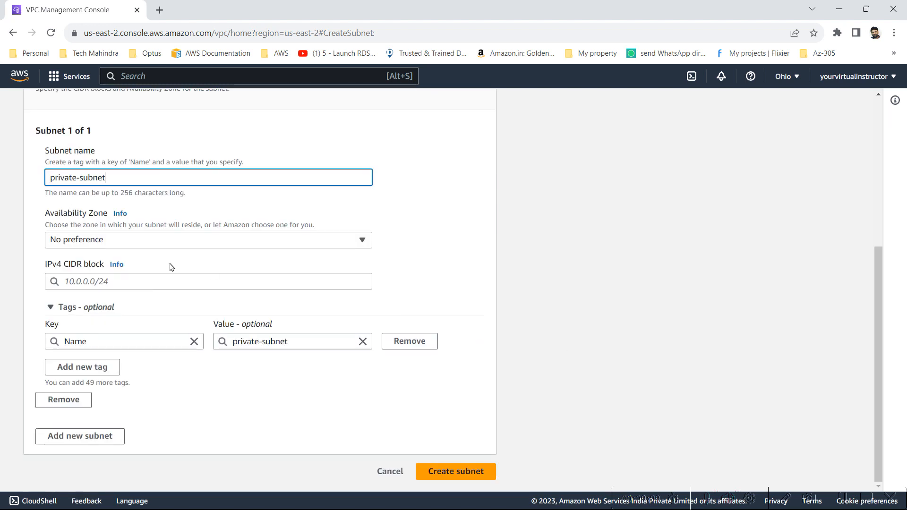
# Step: Place it in us-east-2b with CIDR 10.0.1.0/24 and create the subnet
pyautogui.click(127, 244)
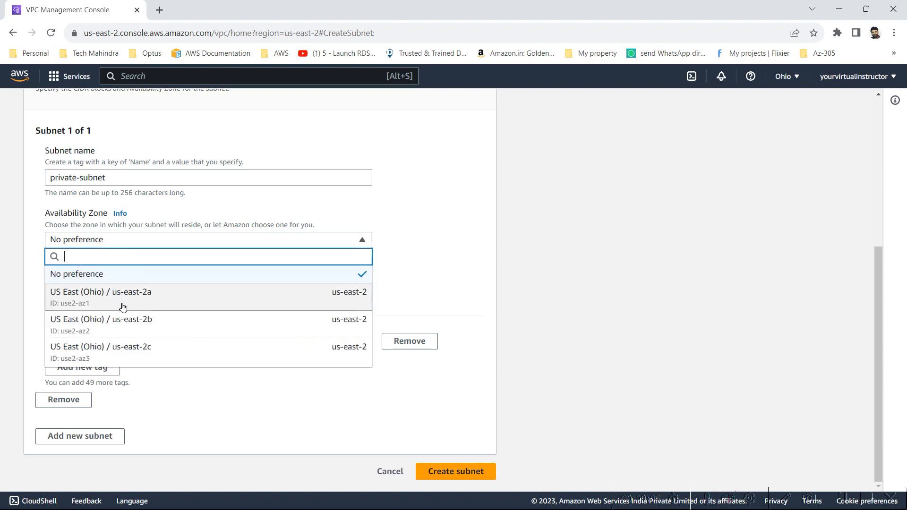
pyautogui.click(123, 325)
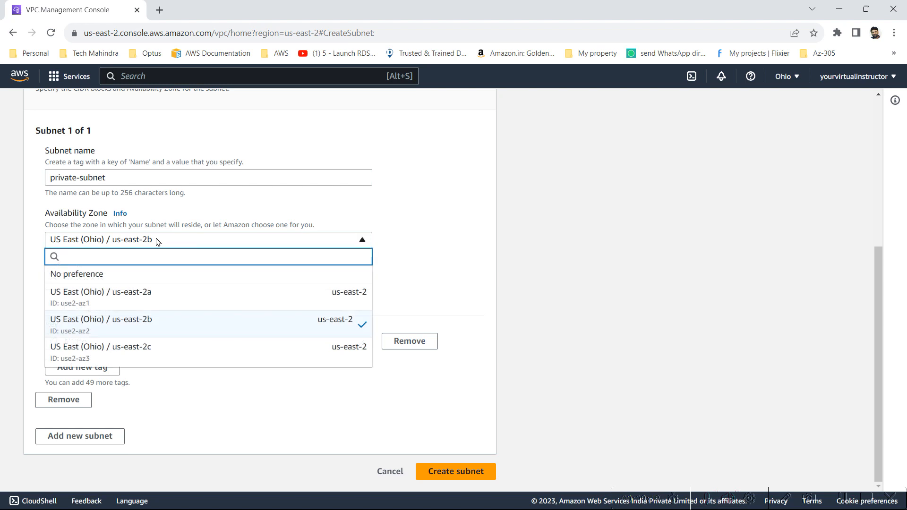
pyautogui.click(156, 325)
pyautogui.click(132, 282)
pyautogui.write('1')
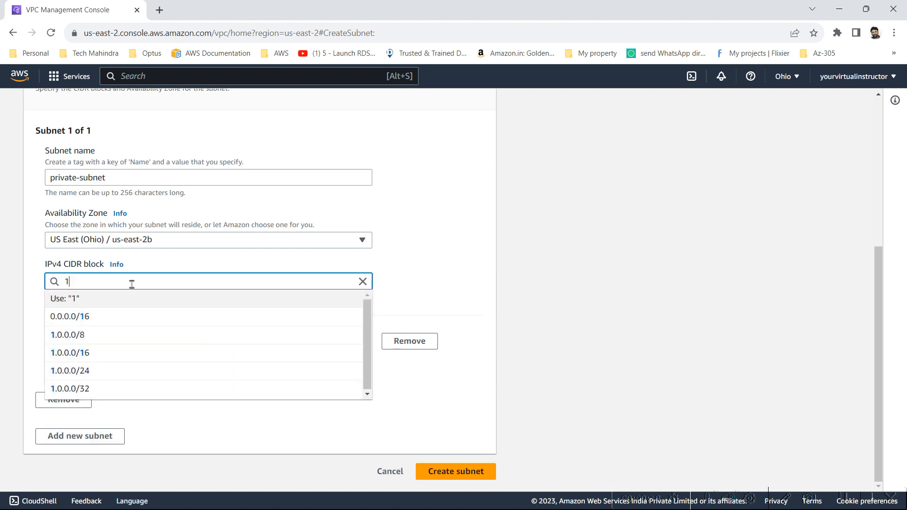
pyautogui.write('0.0')
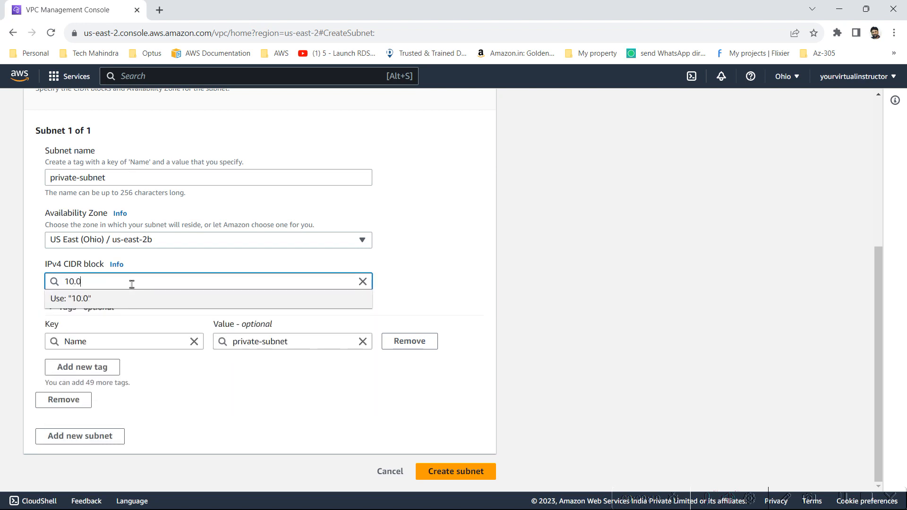
pyautogui.write('.1.0/24')
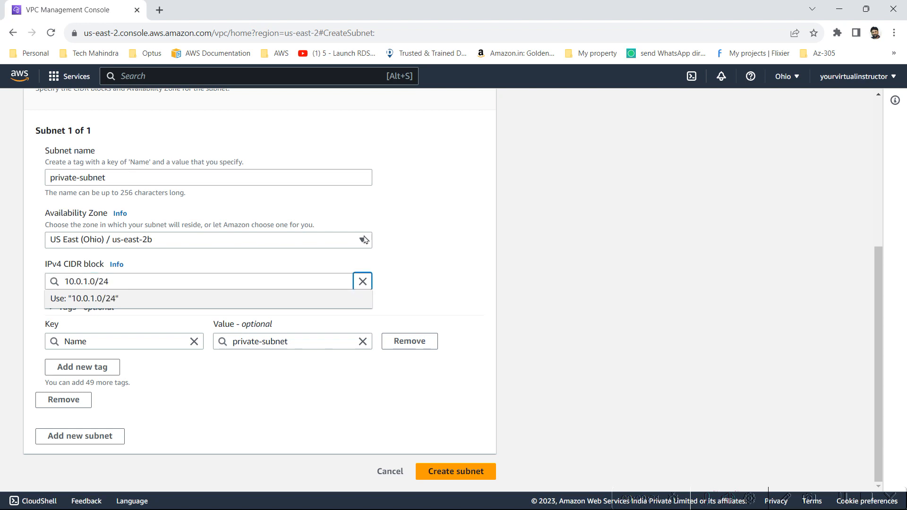
pyautogui.click(521, 307)
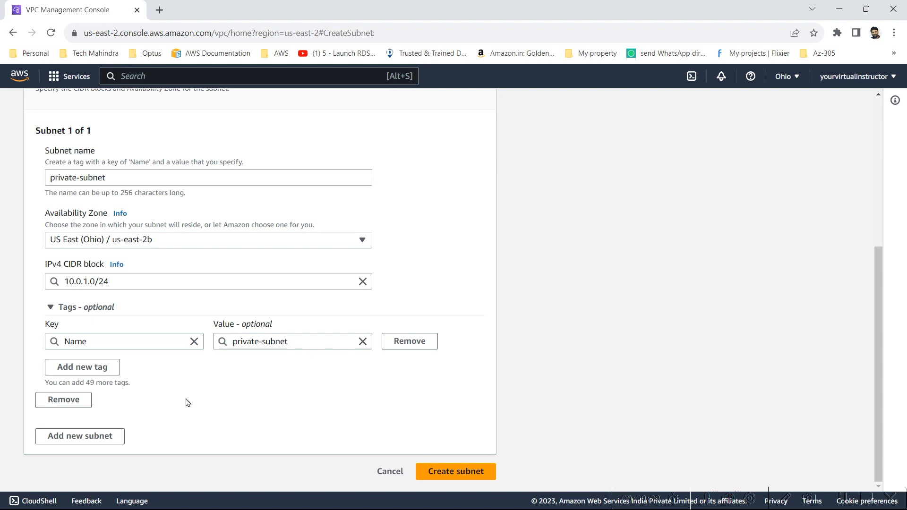
pyautogui.click(483, 480)
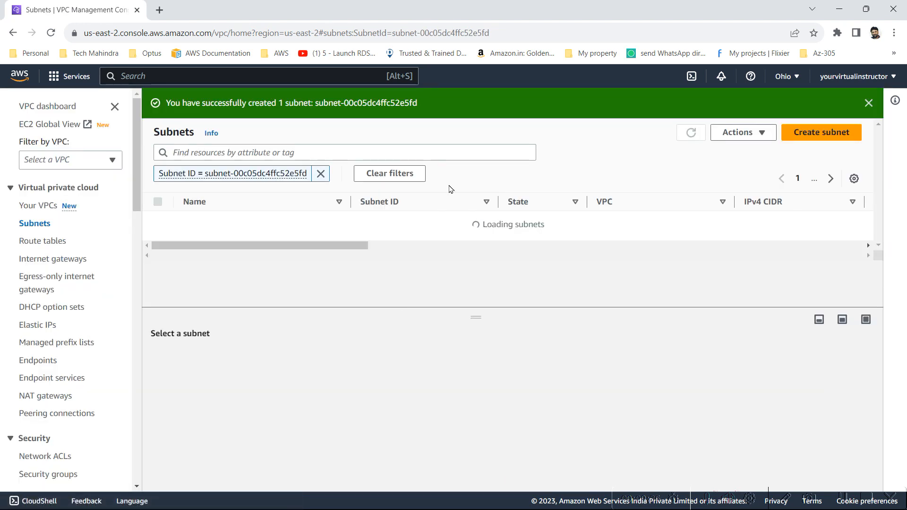
# Step: Clear the Subnet ID filter to list both subnets, then show Compute services in the Services menu
pyautogui.click(321, 174)
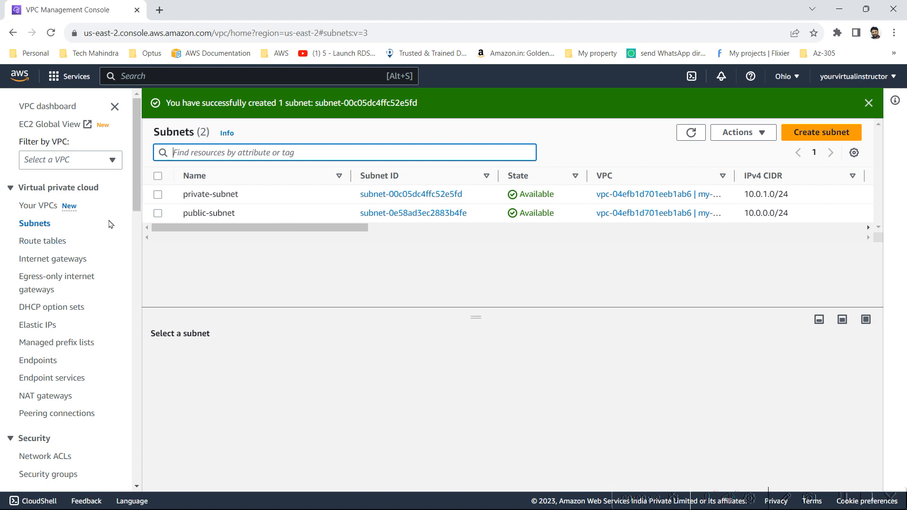
pyautogui.click(52, 80)
pyautogui.click(52, 81)
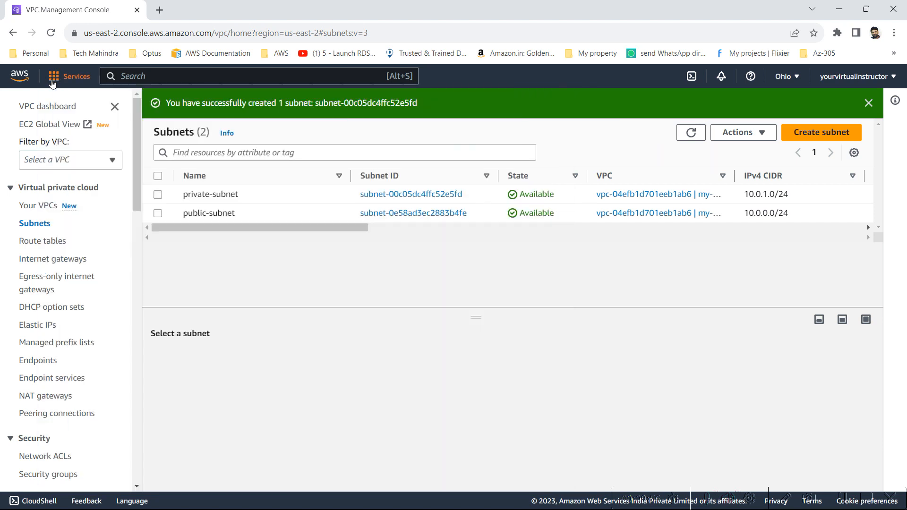
pyautogui.click(53, 81)
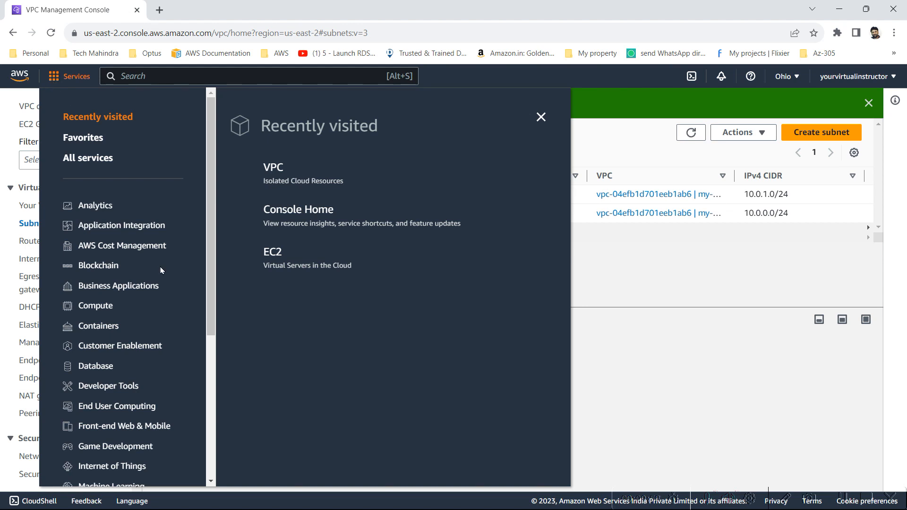
pyautogui.click(79, 308)
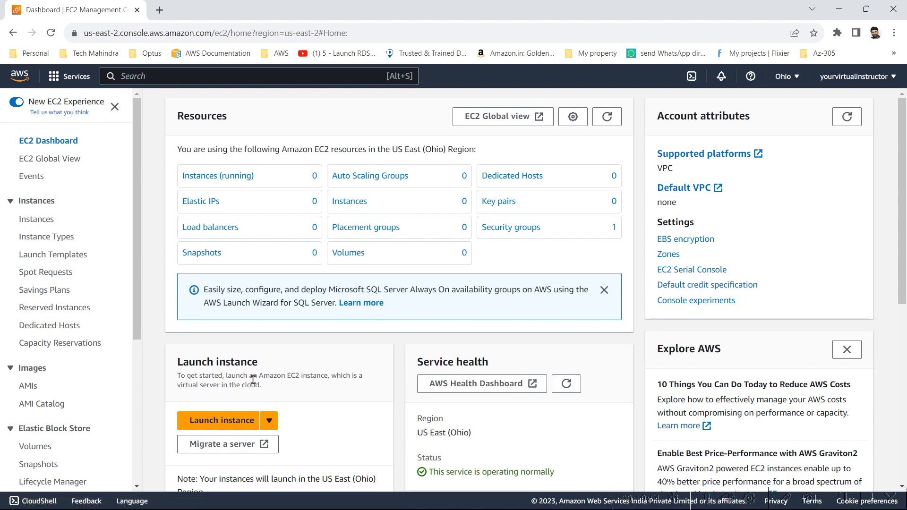
# Step: Launch a new instance named EC2A and browse the machine image catalog
pyautogui.click(223, 423)
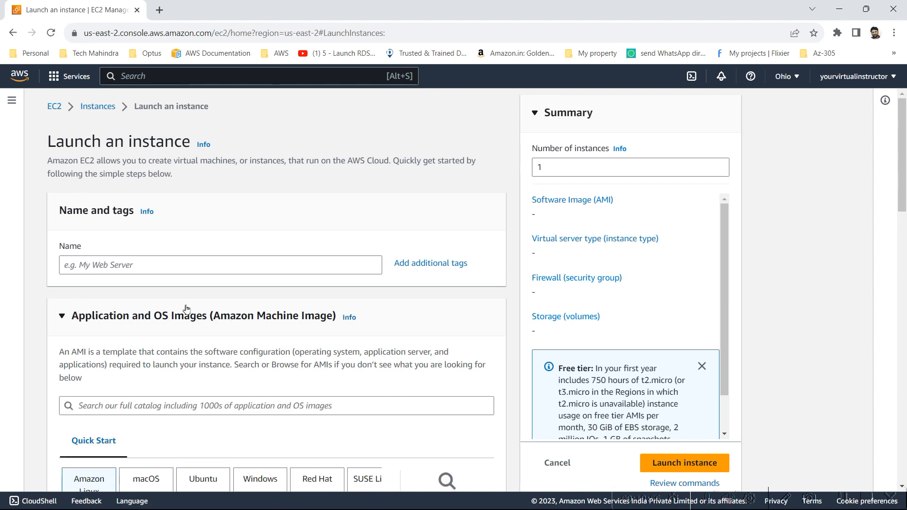
pyautogui.click(134, 264)
pyautogui.write('E')
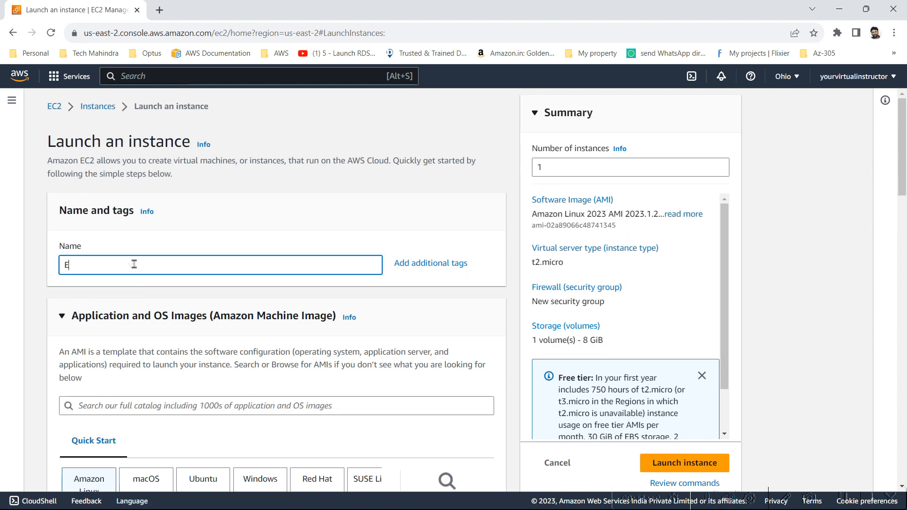
pyautogui.write('C2A')
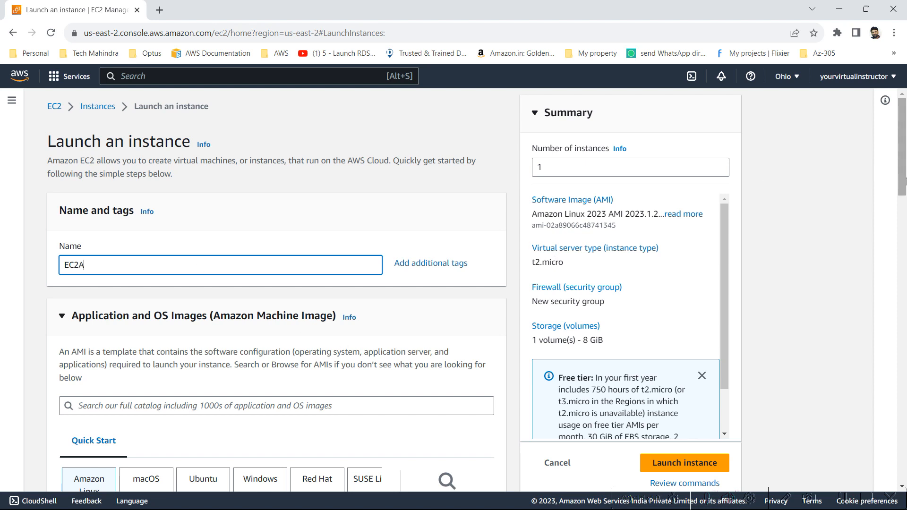
pyautogui.hotkey('alt', 'Tab')
pyautogui.hotkey('alt', 'Tab')
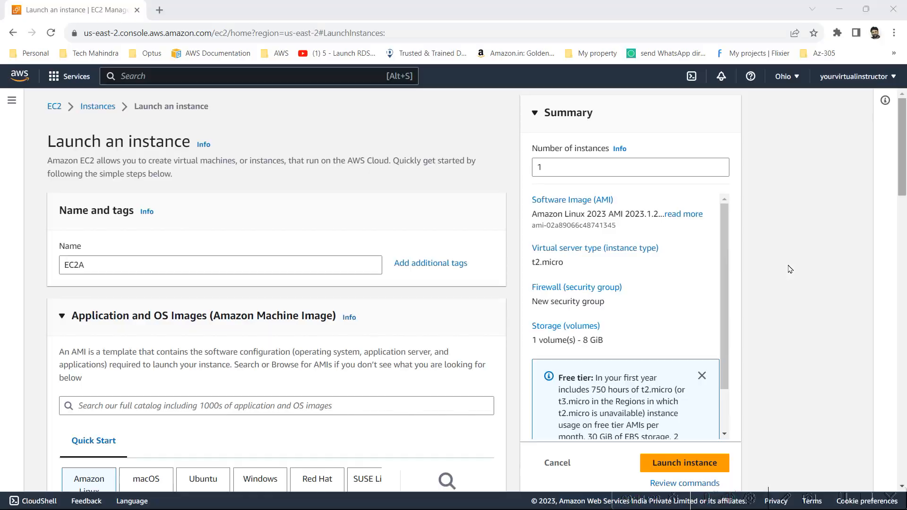
pyautogui.click(179, 411)
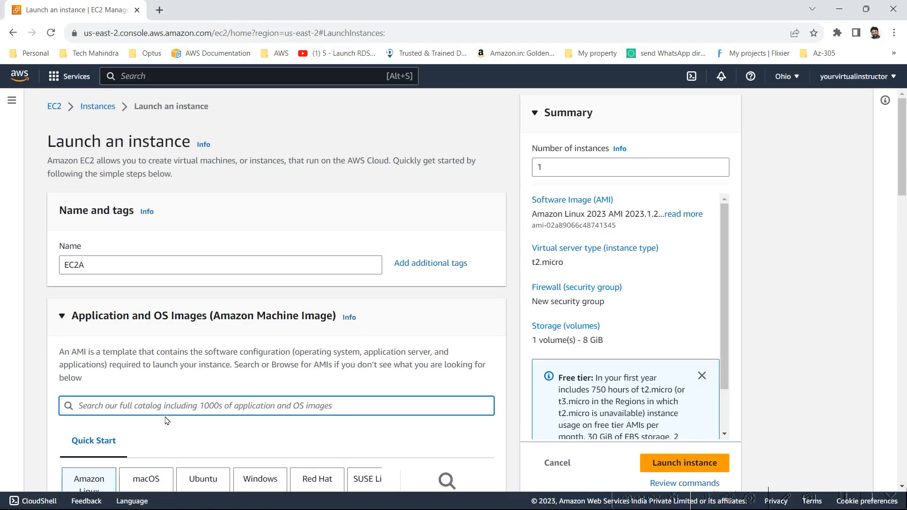
pyautogui.scroll(-2, 182, 383)
pyautogui.scroll(-2, 250, 311)
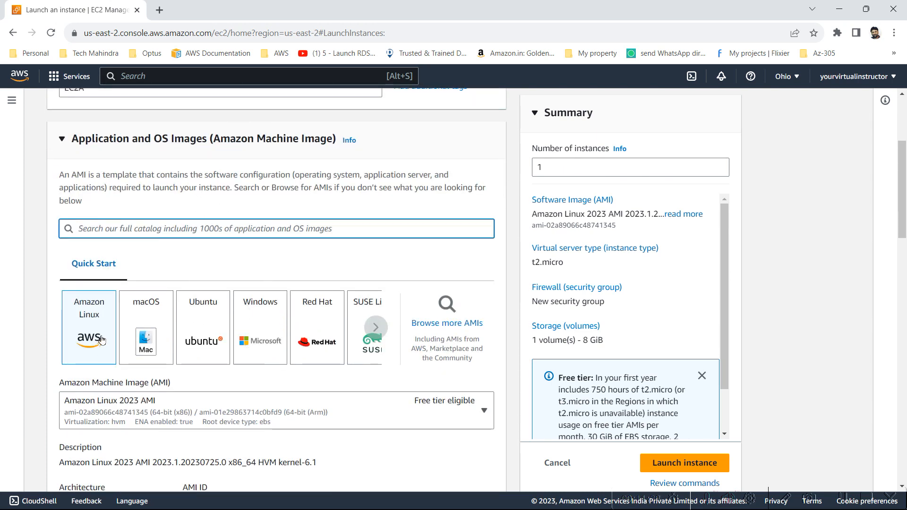
# Step: Select Amazon Linux 2 AMI (HVM) - Kernel 5.10, SSD Volume Type as the image
pyautogui.scroll(-2, 254, 432)
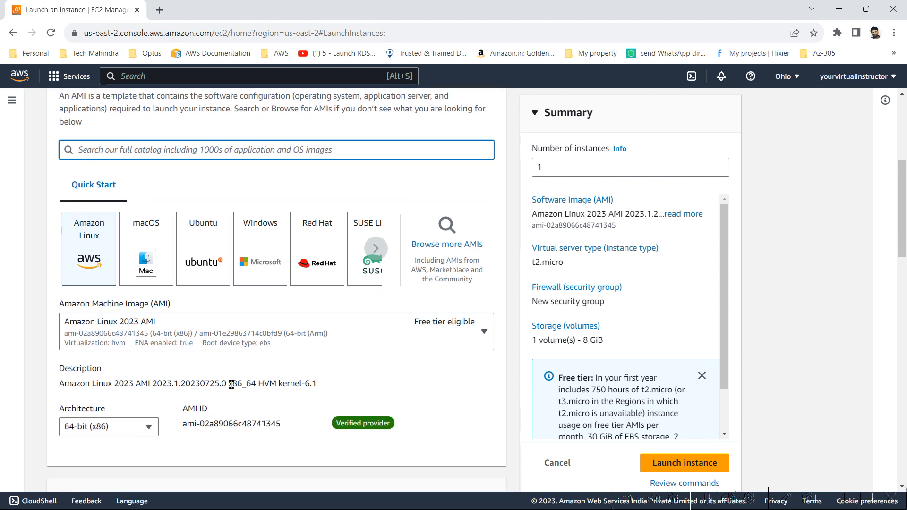
pyautogui.click(212, 348)
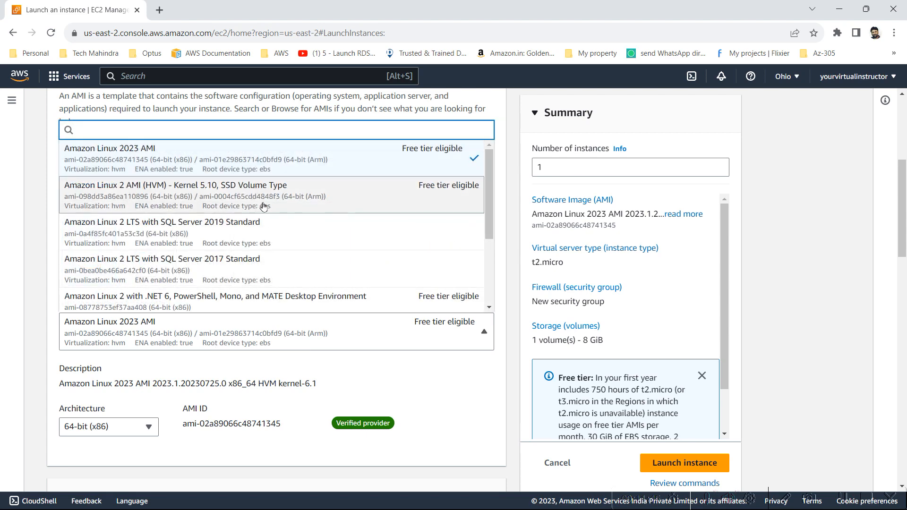
pyautogui.click(296, 200)
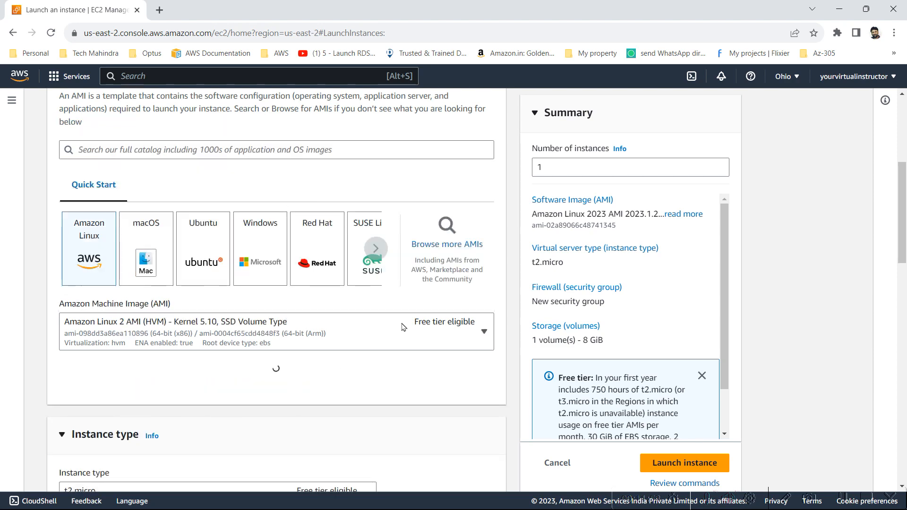
pyautogui.scroll(-2, 415, 364)
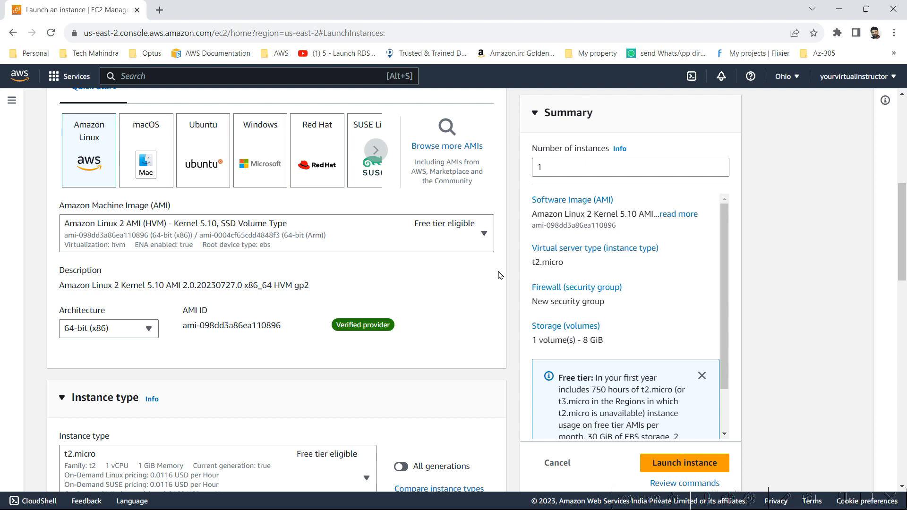
# Step: Review the instance types and keep t2.micro
pyautogui.scroll(-4, 365, 342)
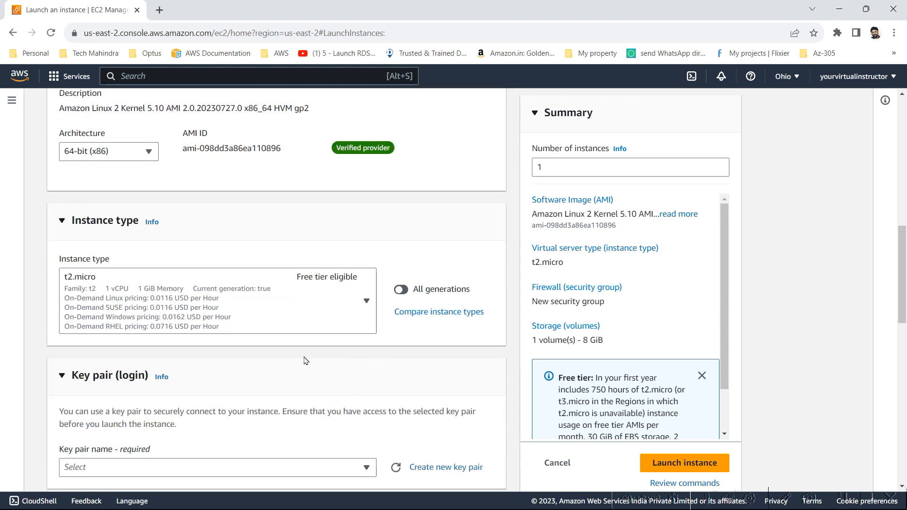
pyautogui.click(339, 323)
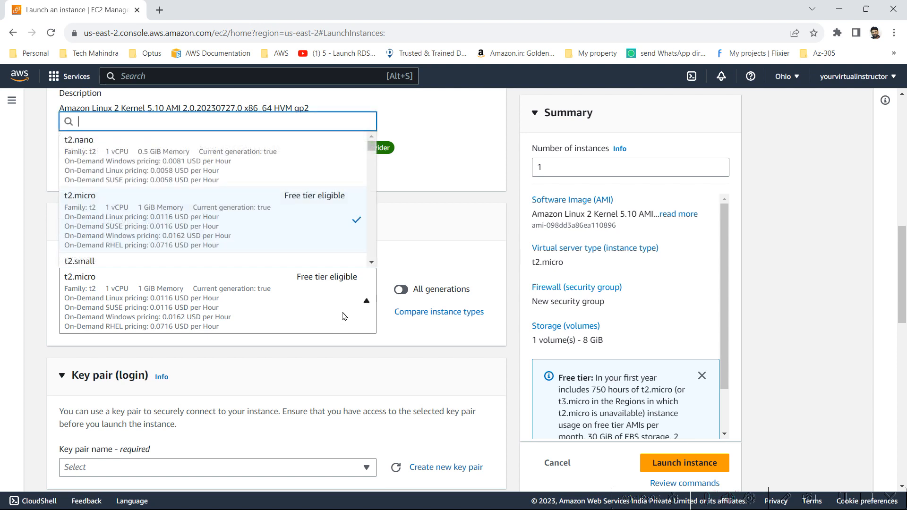
pyautogui.scroll(-3, 338, 230)
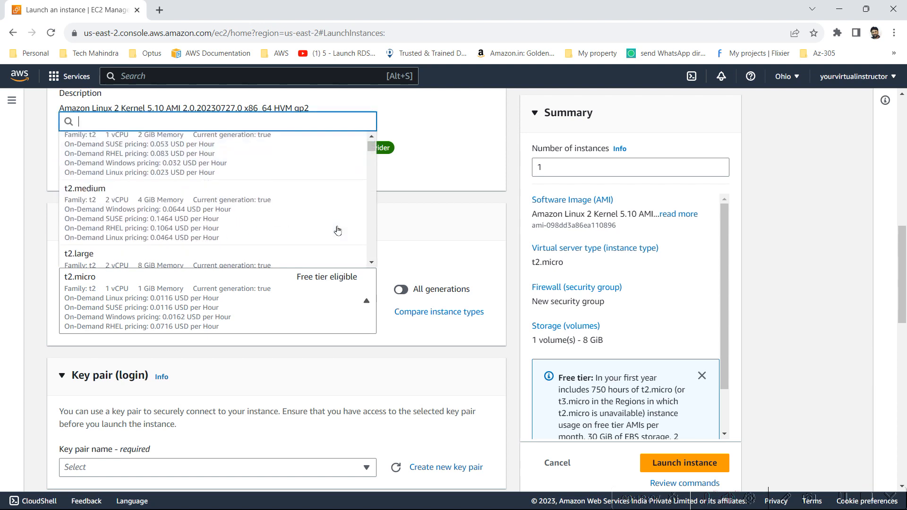
pyautogui.scroll(3, 338, 230)
pyautogui.scroll(1, 337, 230)
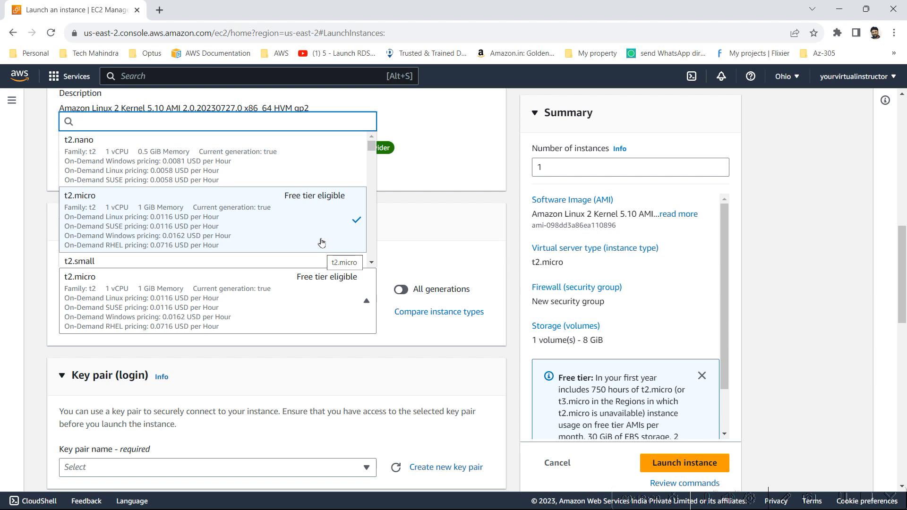
pyautogui.click(771, 221)
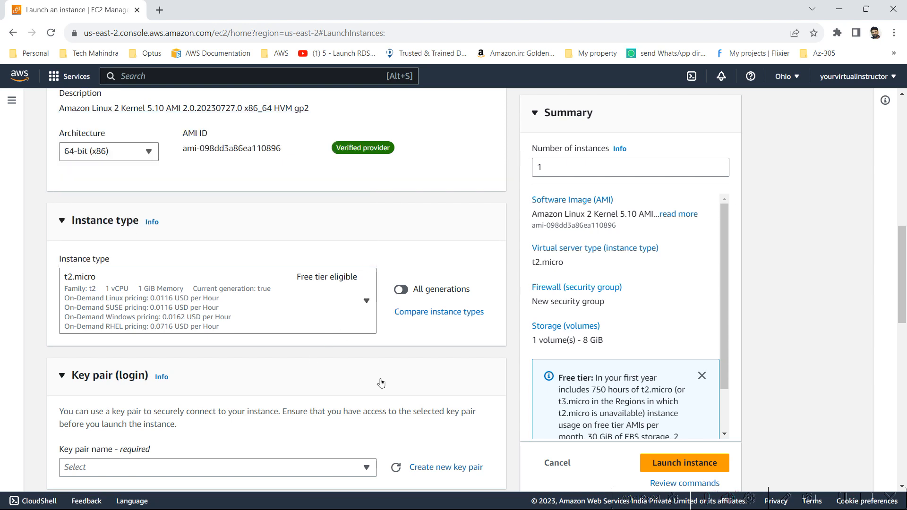
# Step: Check the existing key pairs and bring up the Create key pair dialog
pyautogui.scroll(-3, 383, 379)
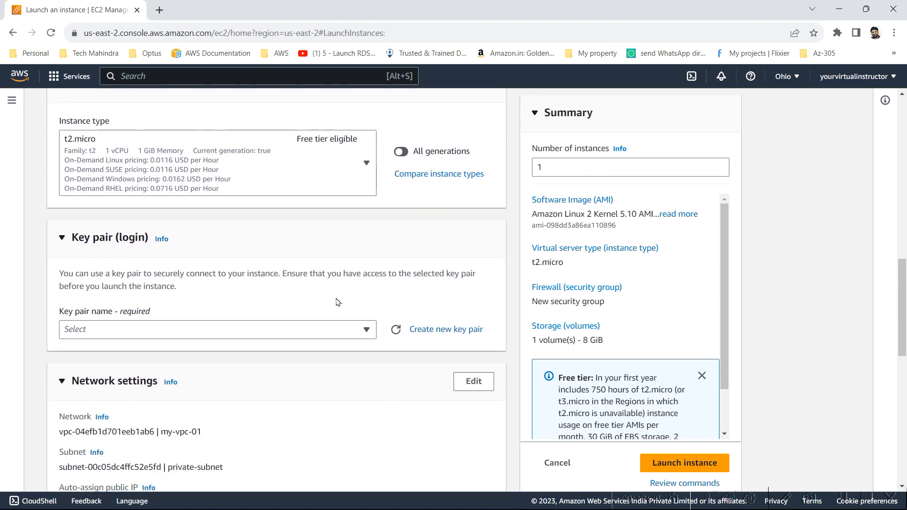
pyautogui.click(329, 334)
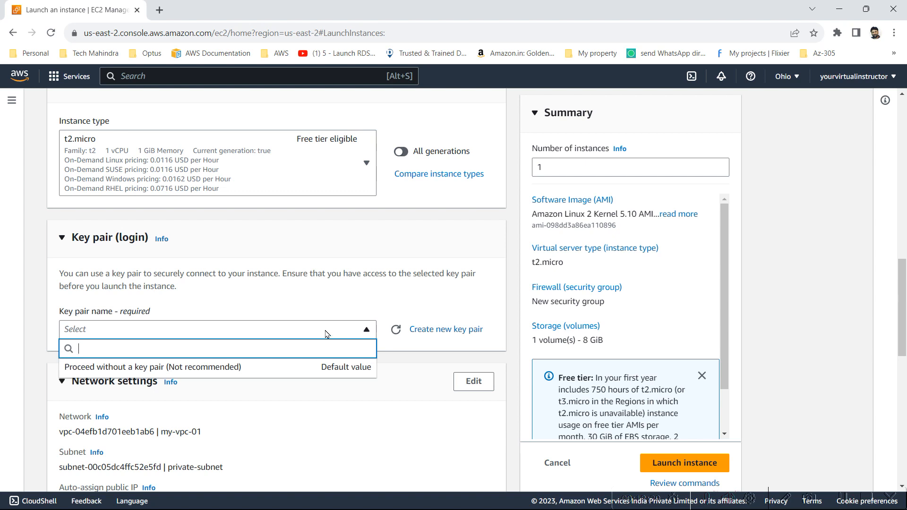
pyautogui.click(326, 333)
pyautogui.click(325, 333)
pyautogui.click(325, 333)
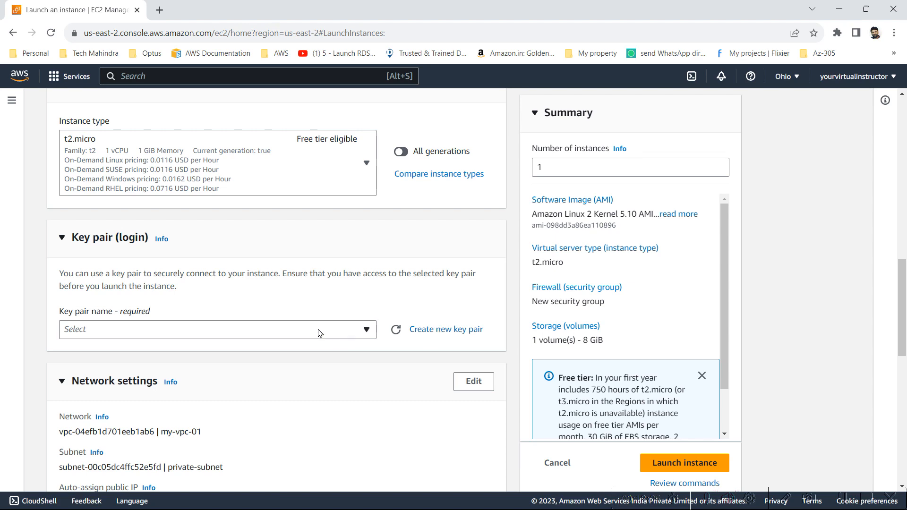
pyautogui.click(319, 333)
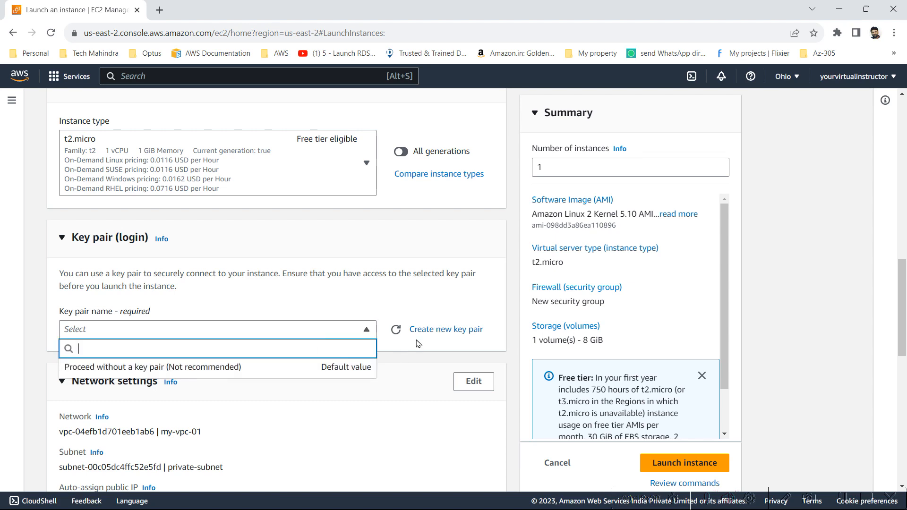
pyautogui.click(467, 330)
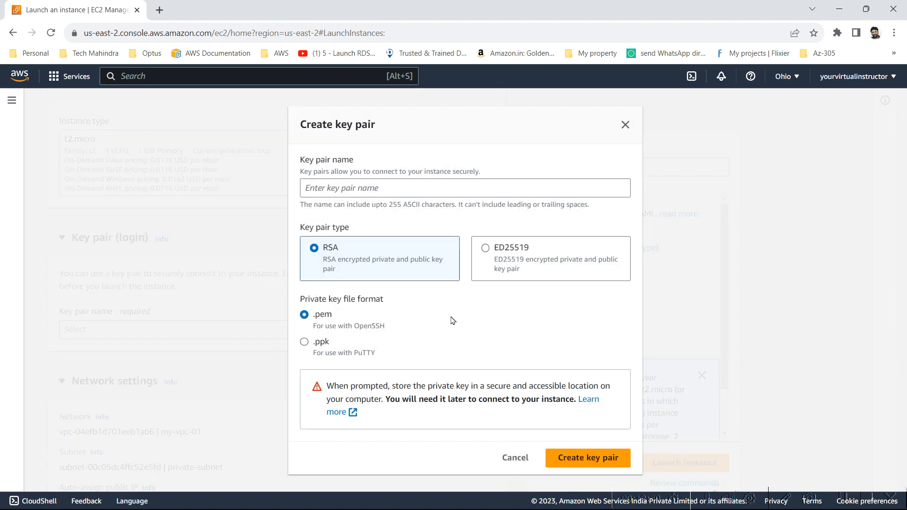
# Step: Name the key pair vpc-demo-keypair01 and choose the .ppk private key format
pyautogui.click(416, 193)
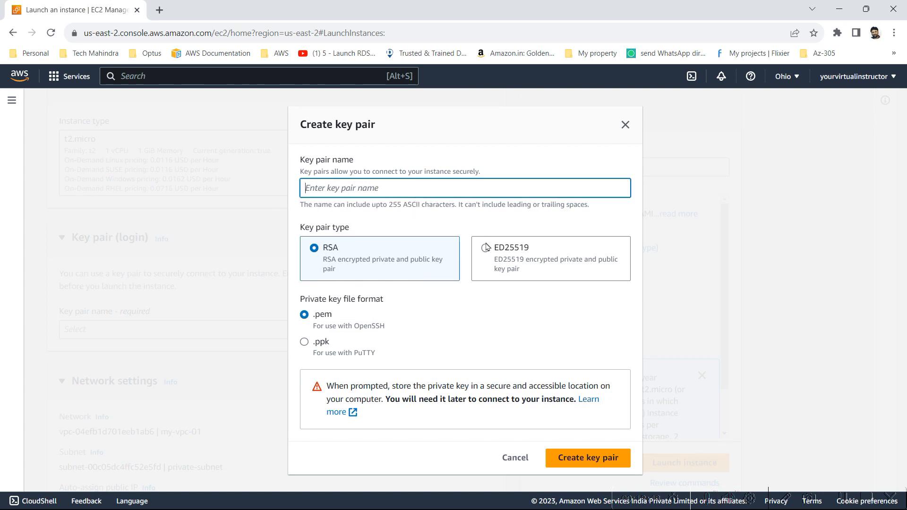
pyautogui.write('key01')
pyautogui.press('BackSpace')
pyautogui.press('BackSpace')
pyautogui.press('BackSpace')
pyautogui.press('BackSpace')
pyautogui.press('BackSpace')
pyautogui.write('v')
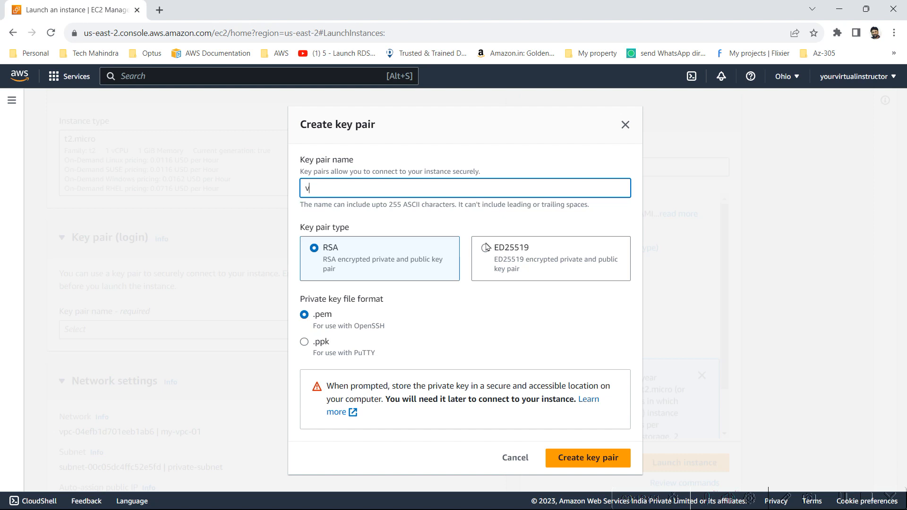
pyautogui.write('pc-demo-keypair01')
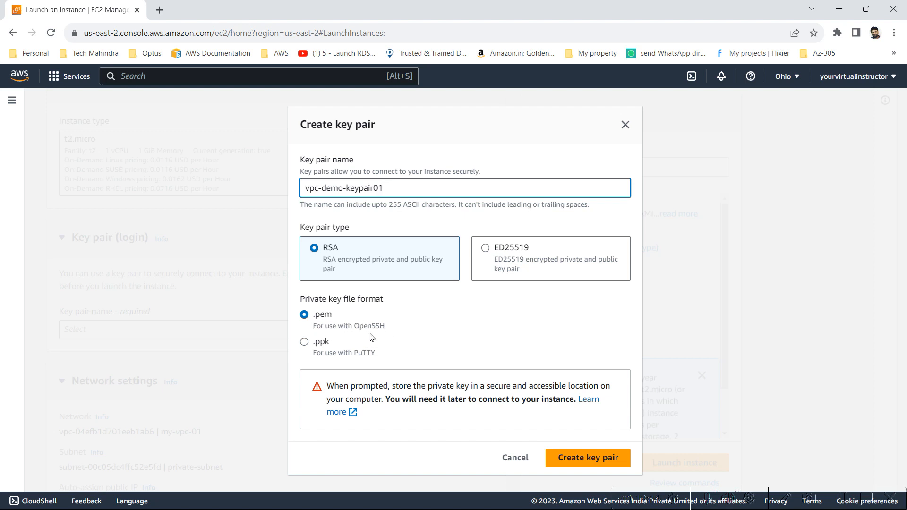
pyautogui.click(325, 344)
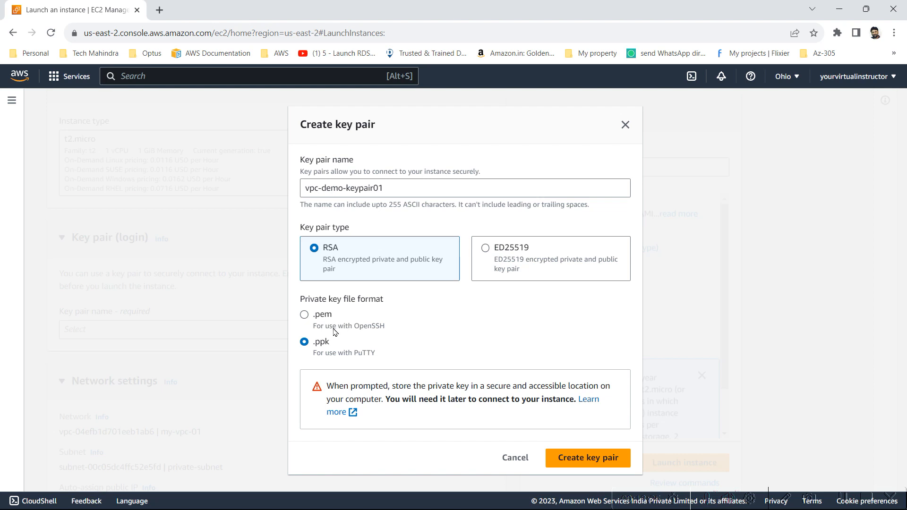
# Step: Switch the key format to .pem and create the vpc-demo-keypair01 key pair
pyautogui.click(334, 331)
pyautogui.click(588, 465)
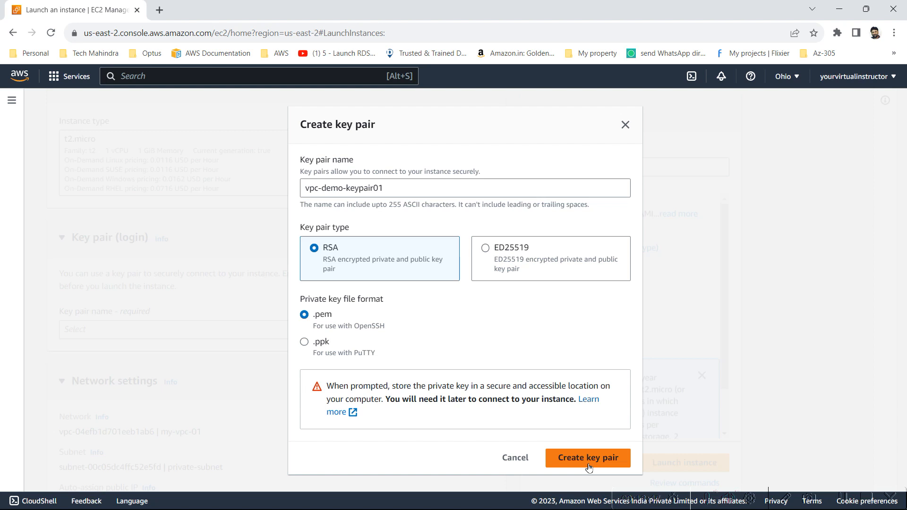
pyautogui.click(588, 458)
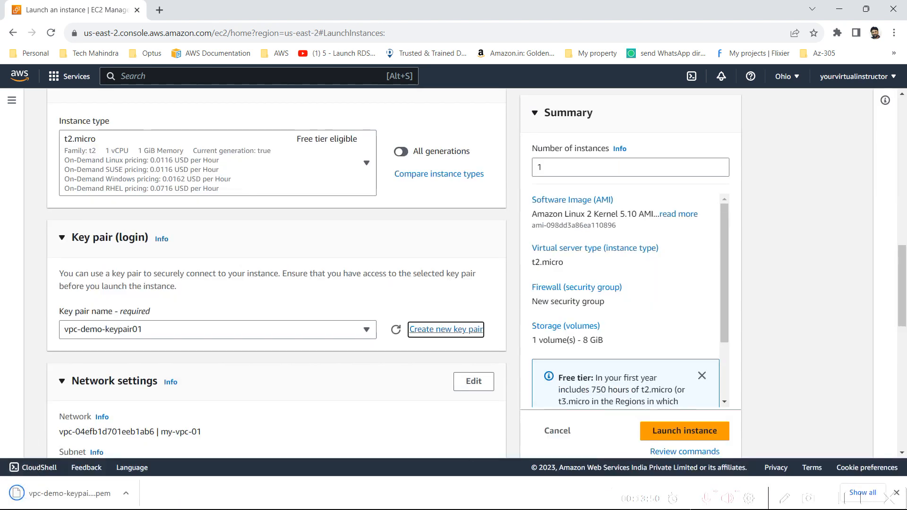
# Step: Edit network settings to keep VPC my-vpc-01 and use public-subnet in us-east-2a
pyautogui.click(127, 494)
pyautogui.click(127, 494)
pyautogui.moveTo(905, 313); pyautogui.dragTo(905, 359)
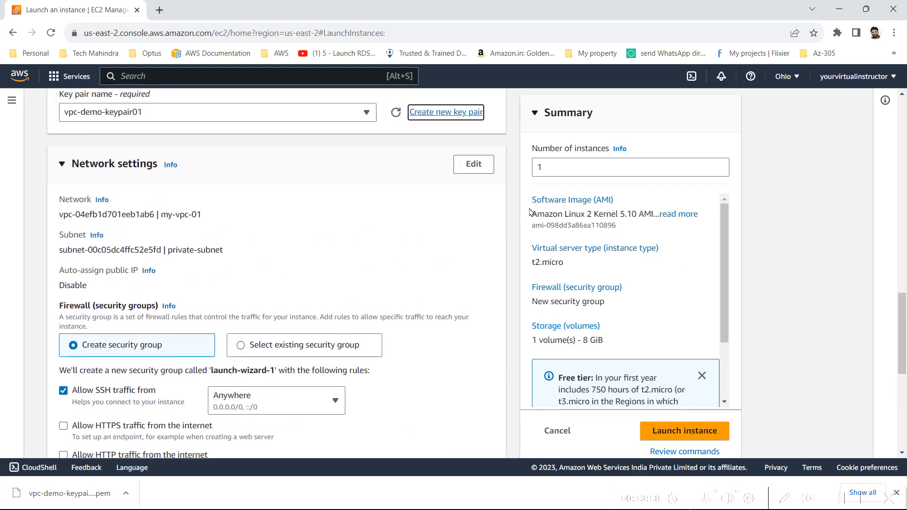
pyautogui.click(474, 164)
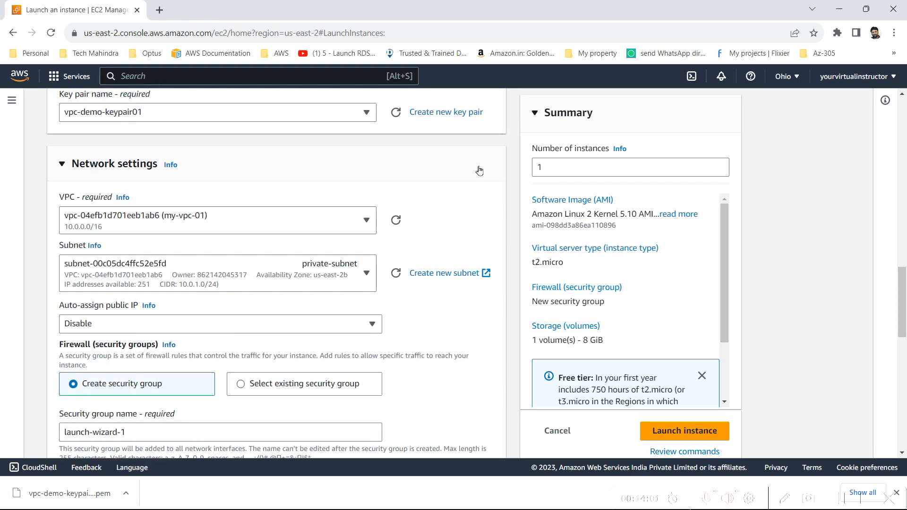
pyautogui.click(210, 233)
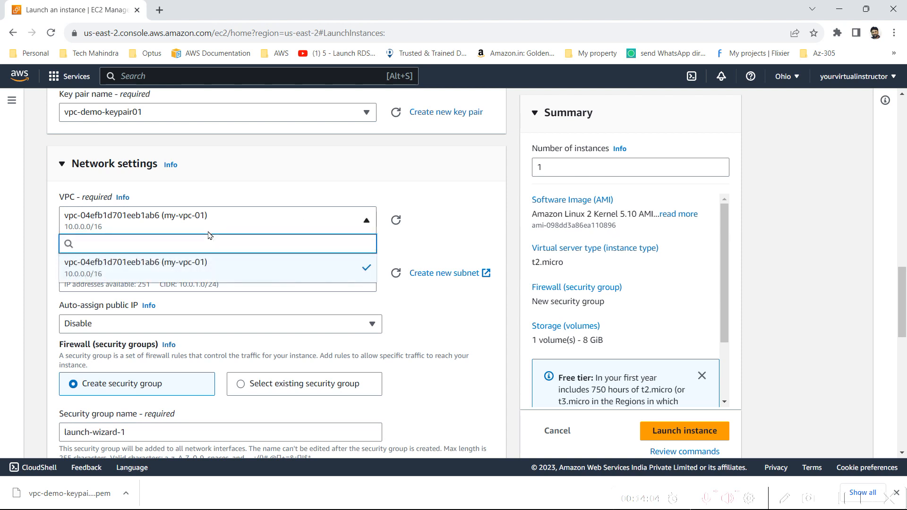
pyautogui.click(210, 233)
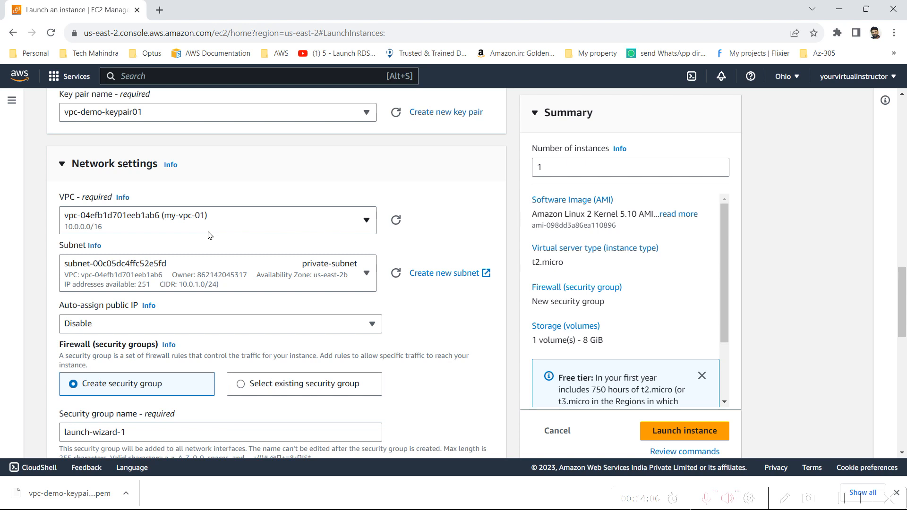
pyautogui.click(173, 272)
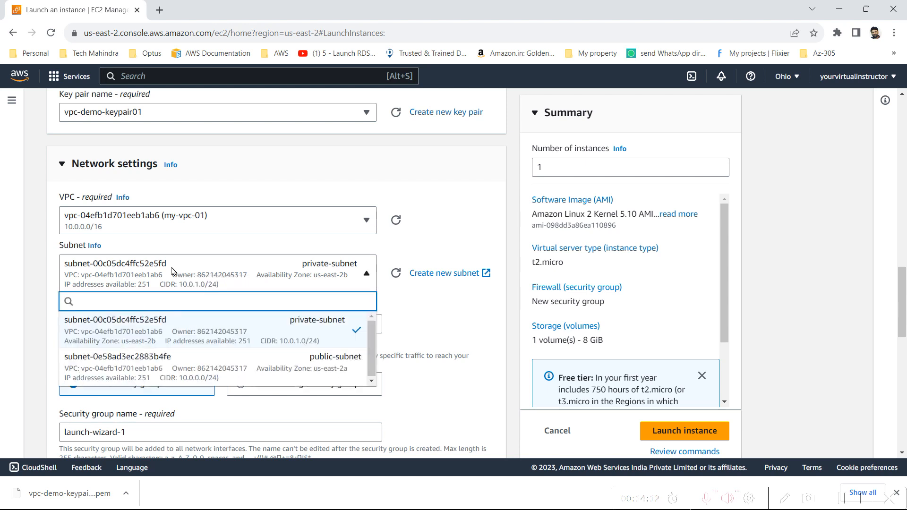
pyautogui.click(192, 370)
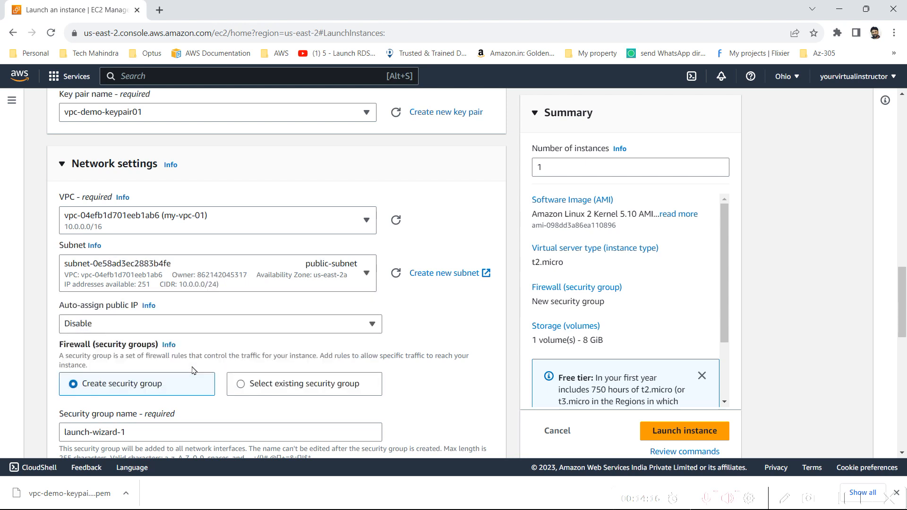
pyautogui.hotkey('alt', 'Tab')
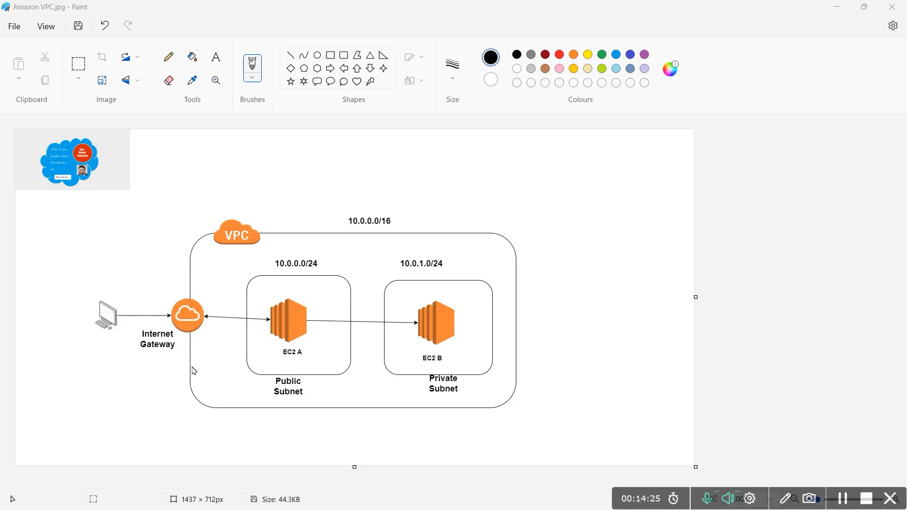
pyautogui.hotkey('alt', 'Tab')
pyautogui.click(166, 326)
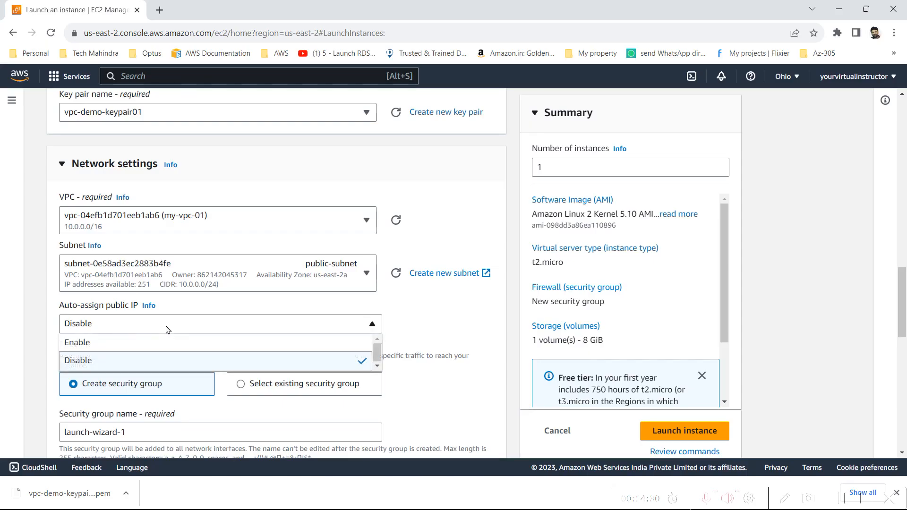
# Step: Set Auto-assign public IP to Enable for the EC2A instance
pyautogui.click(147, 342)
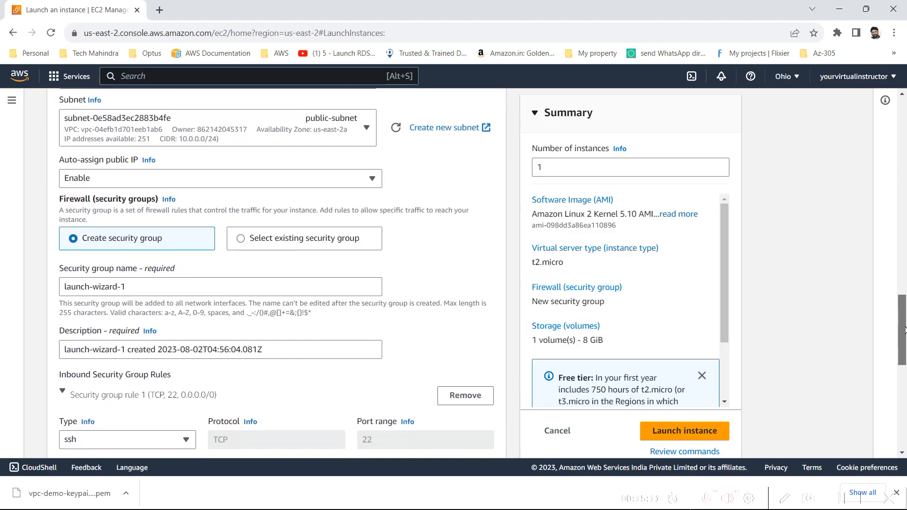
pyautogui.scroll(-1, 530, 235)
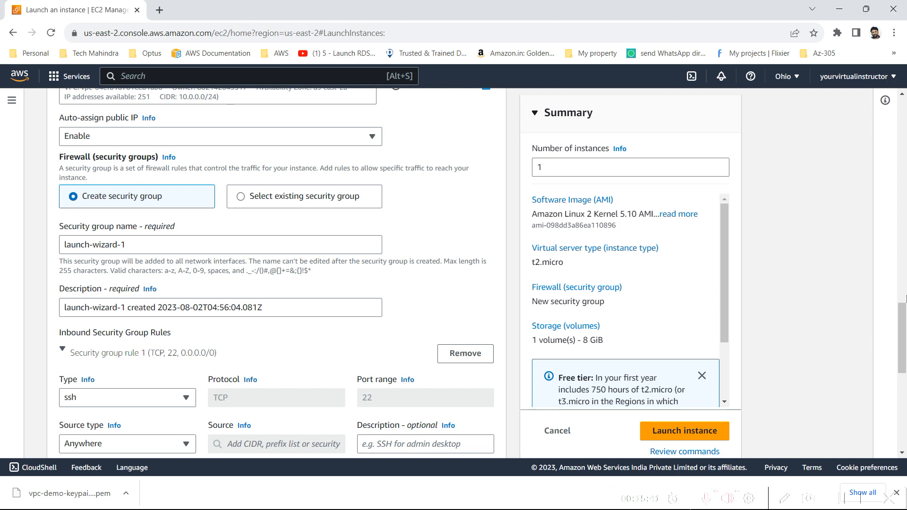
pyautogui.moveTo(906, 319); pyautogui.dragTo(905, 347)
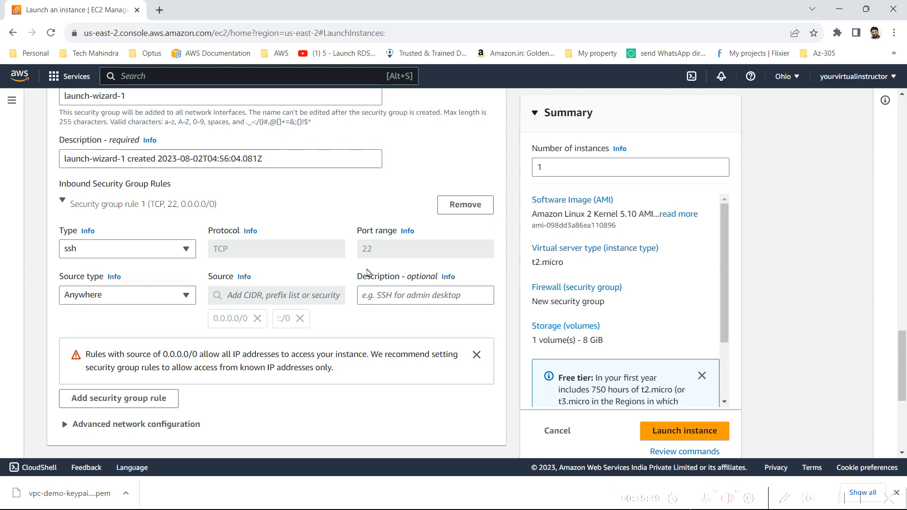
# Step: Set the SSH rule's source type to Anywhere, allowing 0.0.0.0/0 and ::/0
pyautogui.click(78, 294)
pyautogui.click(113, 330)
pyautogui.click(267, 294)
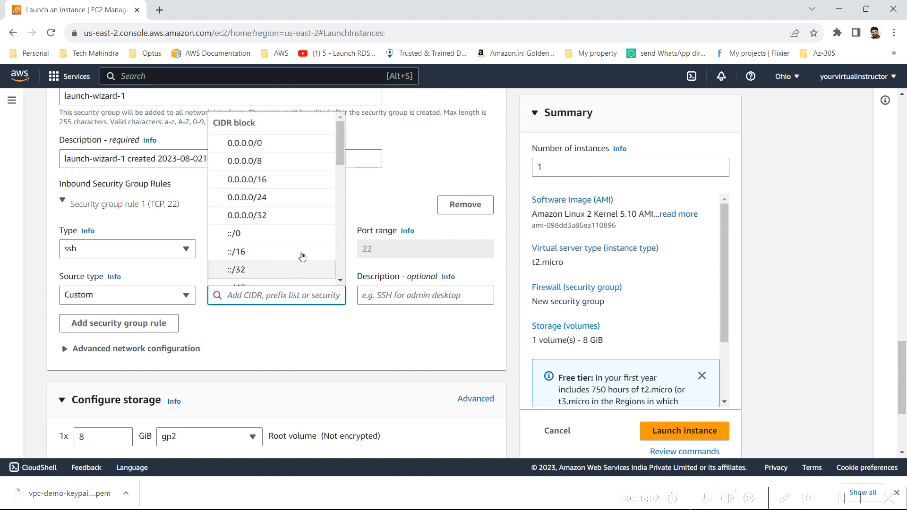
pyautogui.scroll(-5, 339, 174)
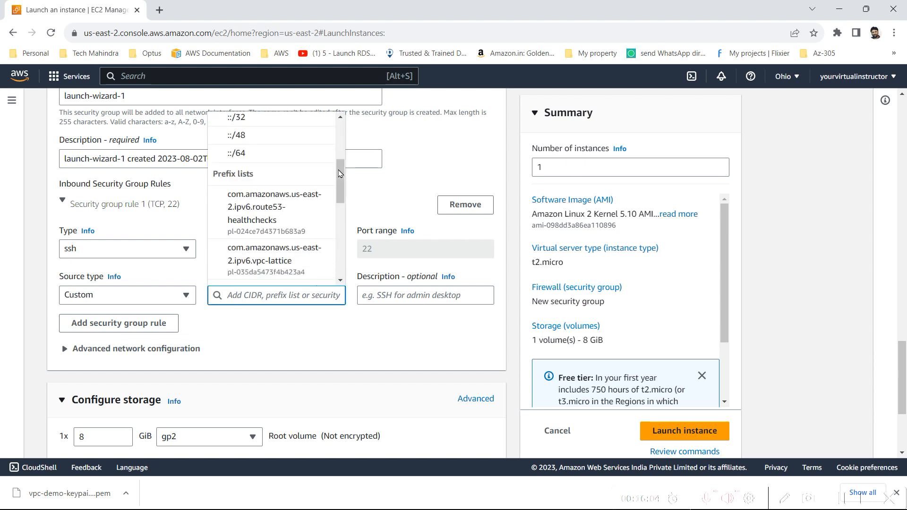
pyautogui.moveTo(340, 227); pyautogui.dragTo(345, 72)
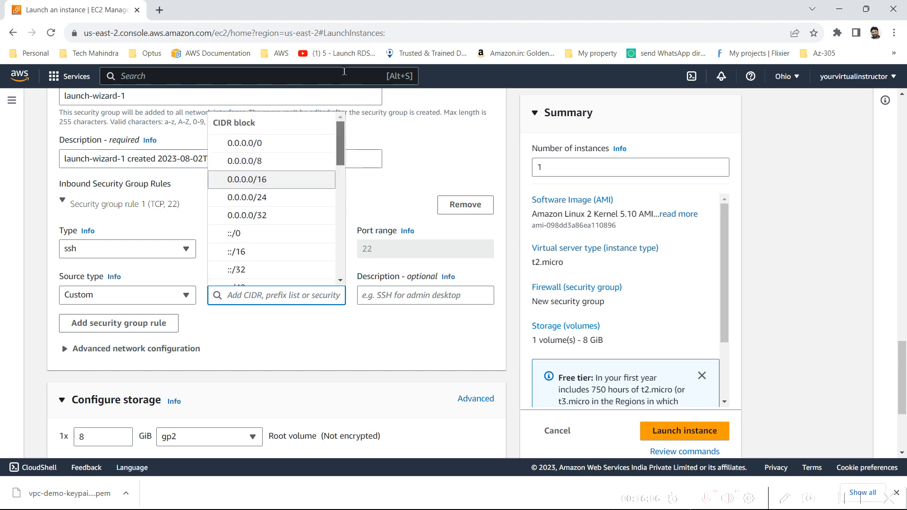
pyautogui.click(264, 343)
pyautogui.click(265, 348)
pyautogui.click(142, 300)
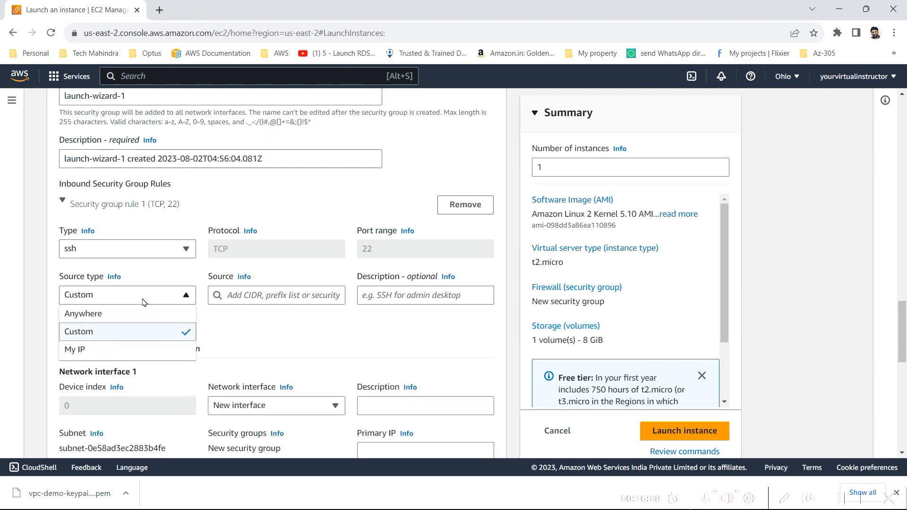
pyautogui.click(126, 313)
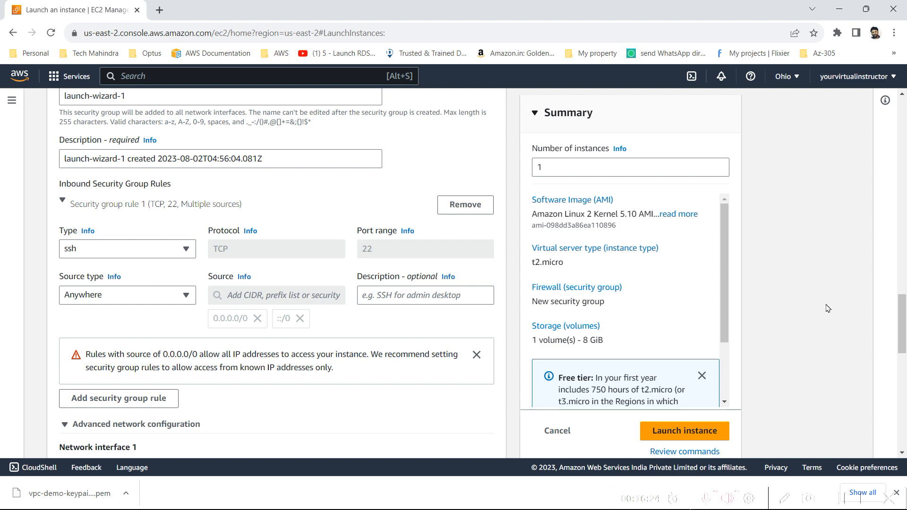
# Step: Name the security group ec2A-security-group and paste the same text as its description
pyautogui.scroll(4, 904, 321)
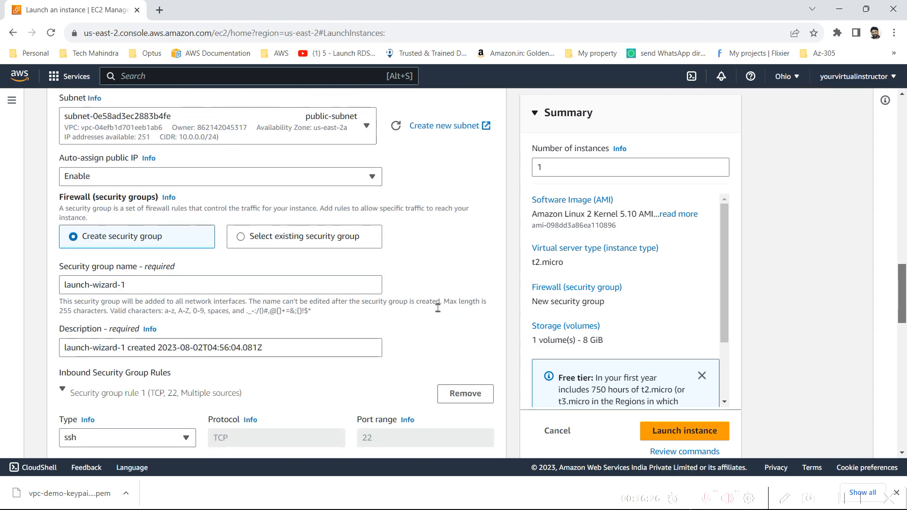
pyautogui.tripleClick(246, 279)
pyautogui.write('ec2A-security-group')
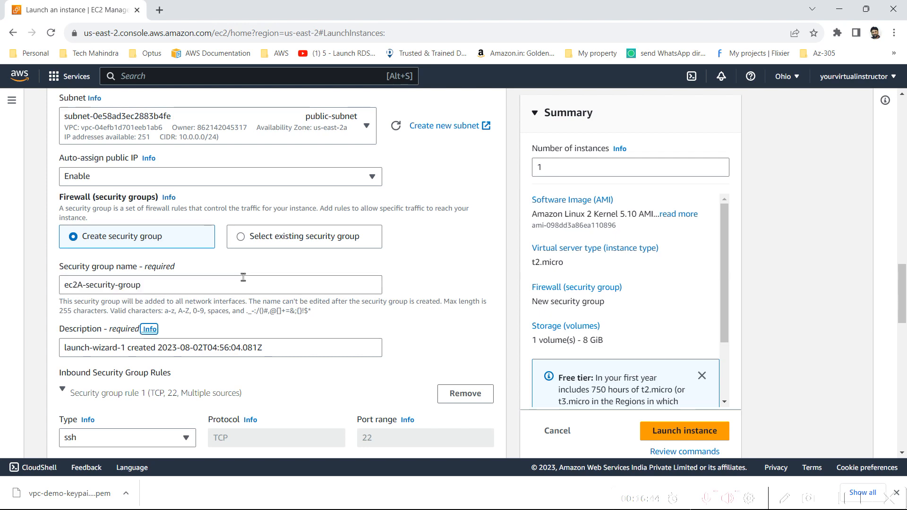
pyautogui.press('Tab')
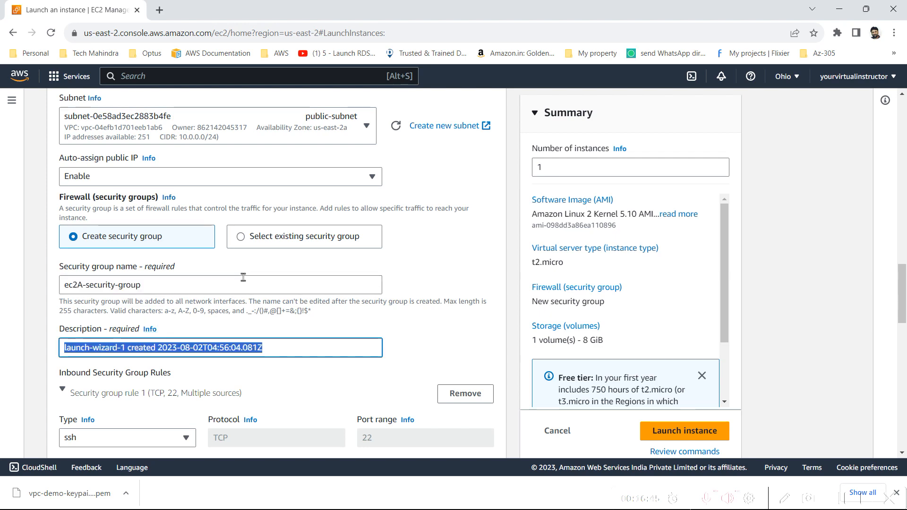
pyautogui.write('ec2A-security-group')
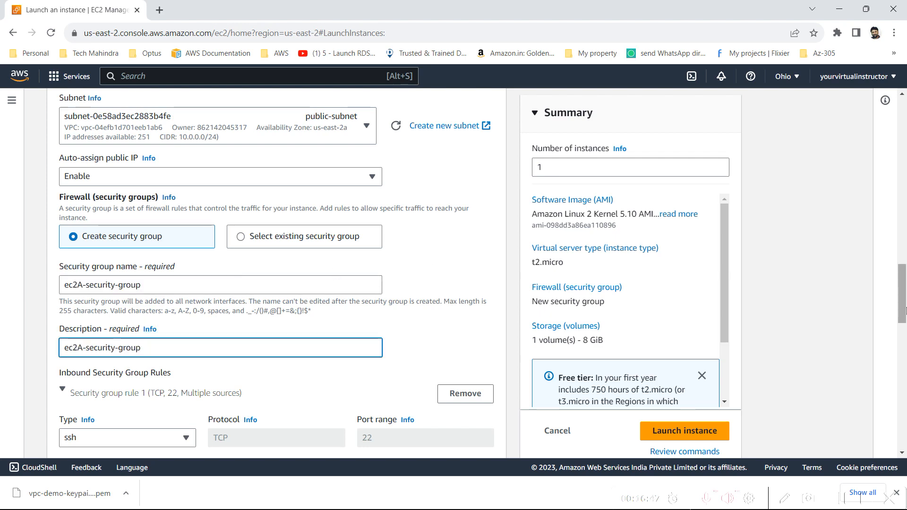
pyautogui.moveTo(904, 314); pyautogui.dragTo(904, 341)
pyautogui.scroll(-1, 902, 364)
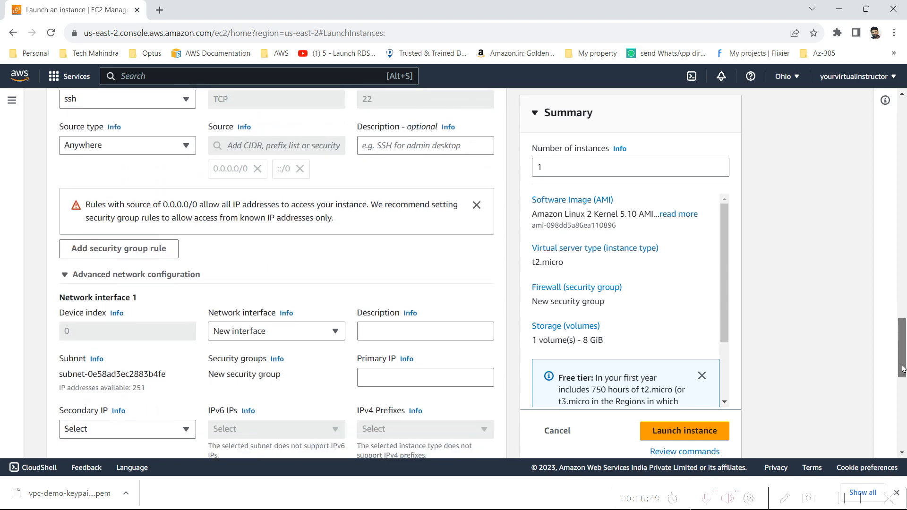
pyautogui.scroll(2, 142, 347)
# Step: Add and then remove an extra inbound rule, and expand the Advanced details section
pyautogui.click(142, 347)
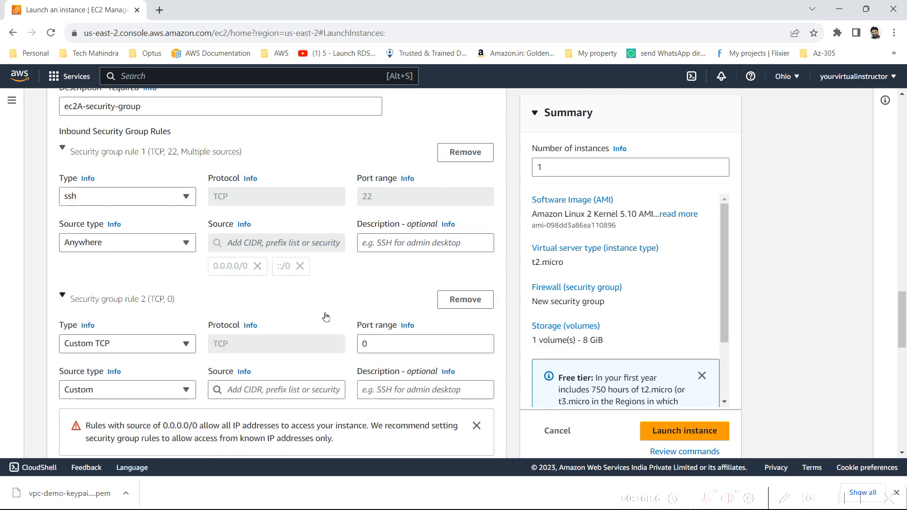
pyautogui.click(465, 297)
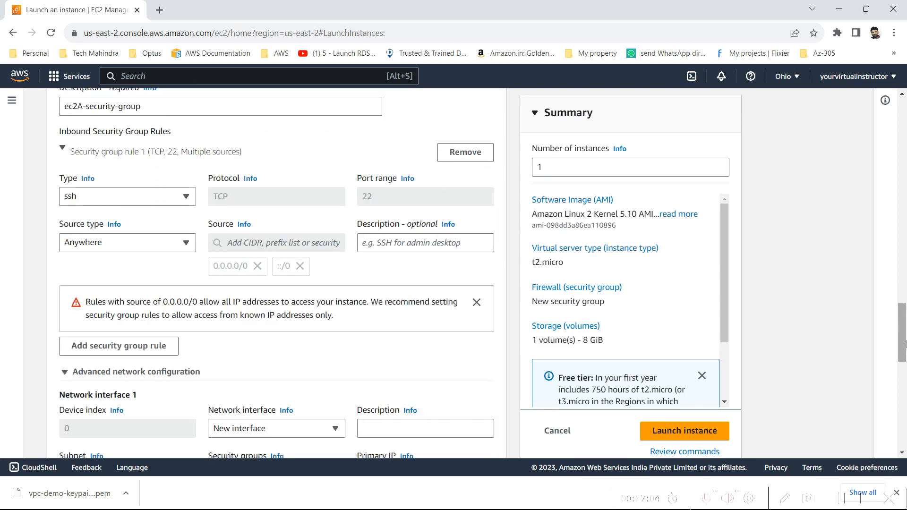
pyautogui.moveTo(904, 343); pyautogui.dragTo(905, 435)
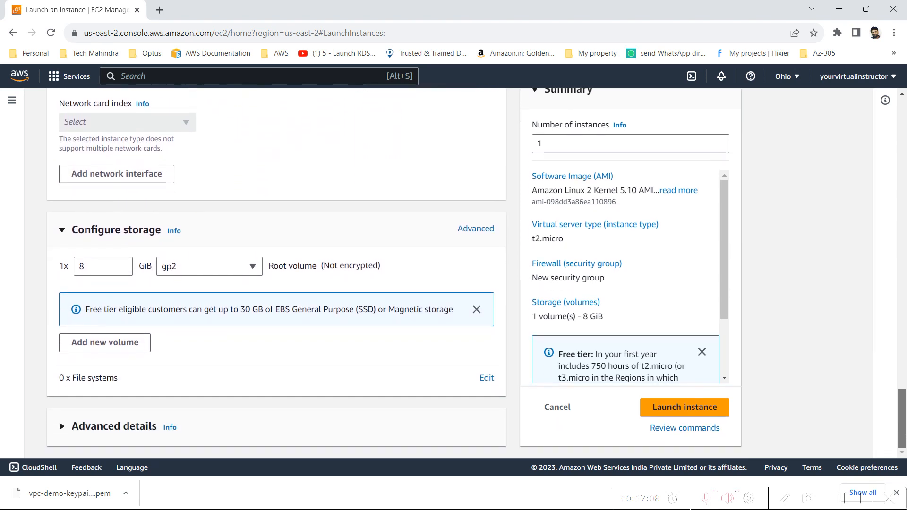
pyautogui.click(114, 431)
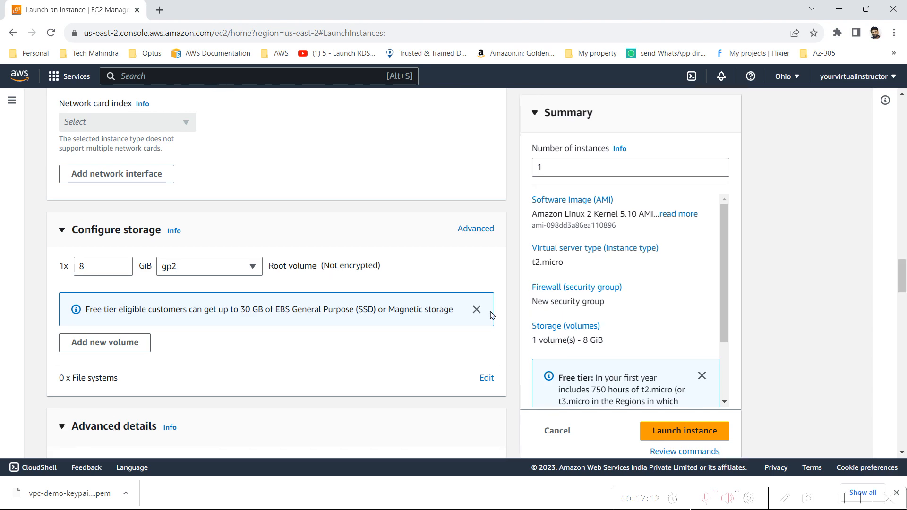
pyautogui.moveTo(902, 279); pyautogui.dragTo(888, 109)
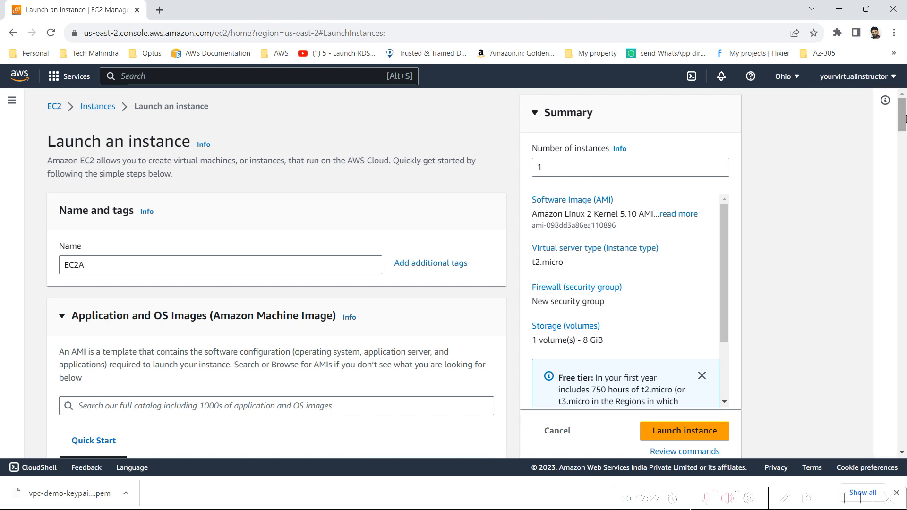
pyautogui.moveTo(903, 124)
pyautogui.mouseDown()
pyautogui.moveTo(905, 134)
pyautogui.moveTo(904, 122)
pyautogui.mouseUp()
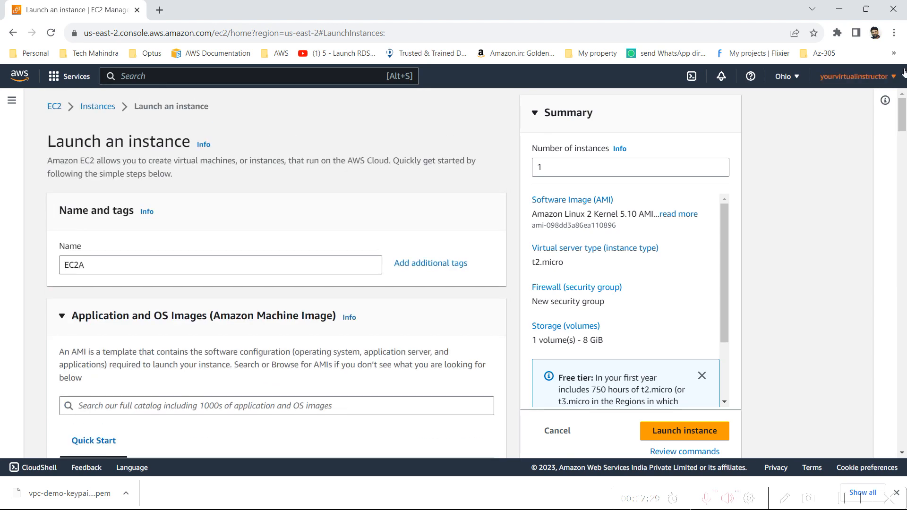
# Step: Review the summary's Free tier notice and launch the EC2A instance
pyautogui.scroll(-2, 561, 293)
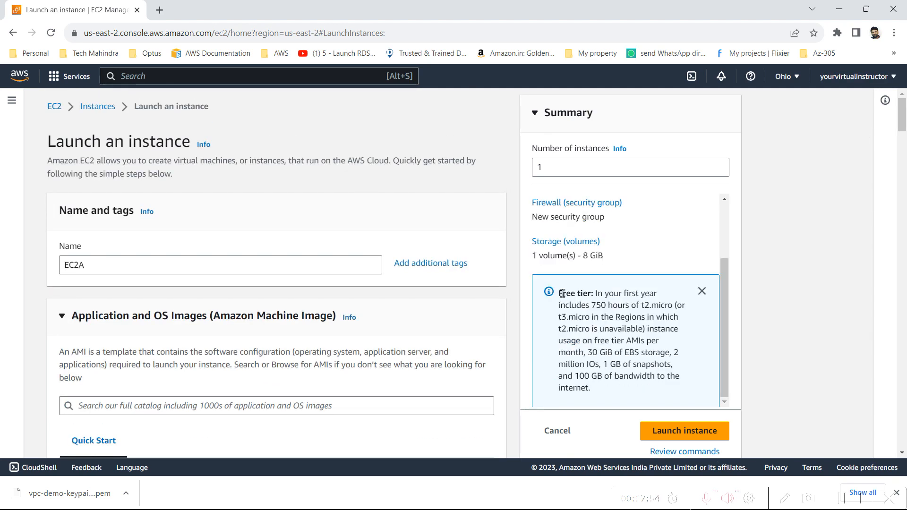
pyautogui.moveTo(559, 295); pyautogui.dragTo(597, 369)
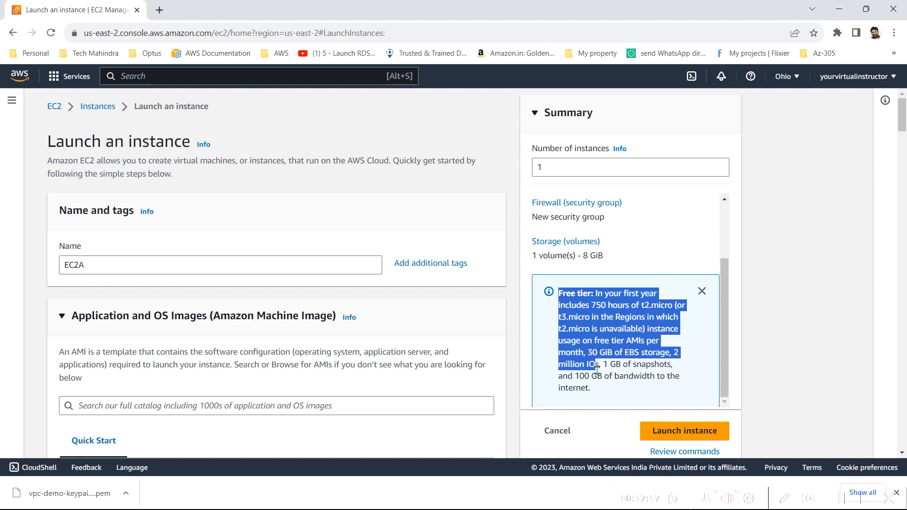
pyautogui.click(597, 370)
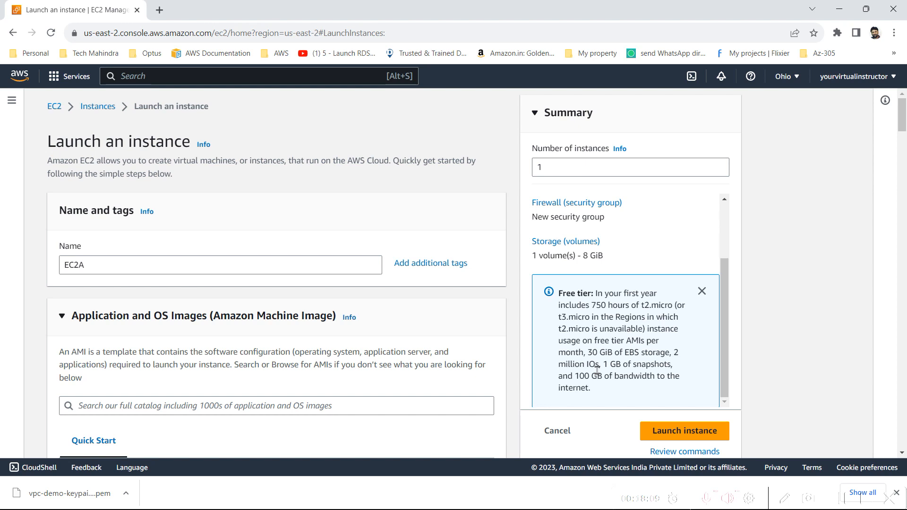
pyautogui.click(704, 438)
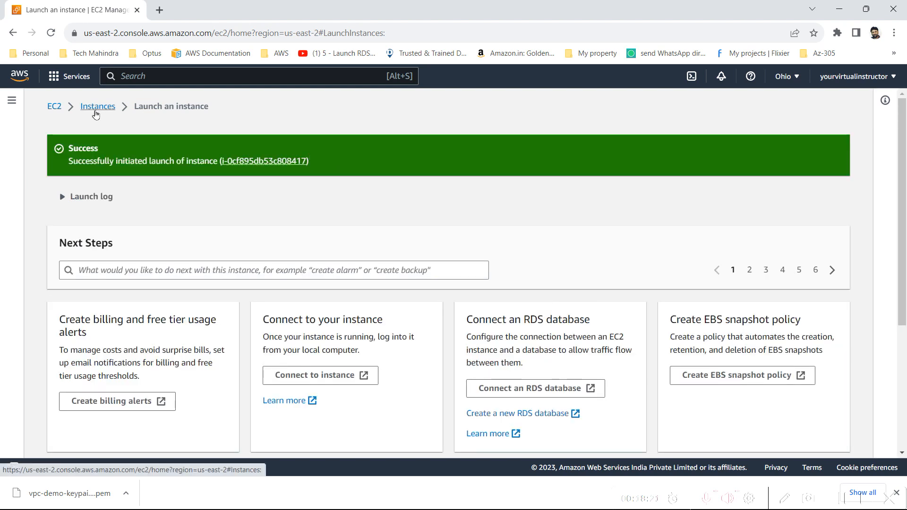
# Step: In the Instances list, select EC2A and check its Security, Networking, Storage and Status checks tabs
pyautogui.click(95, 112)
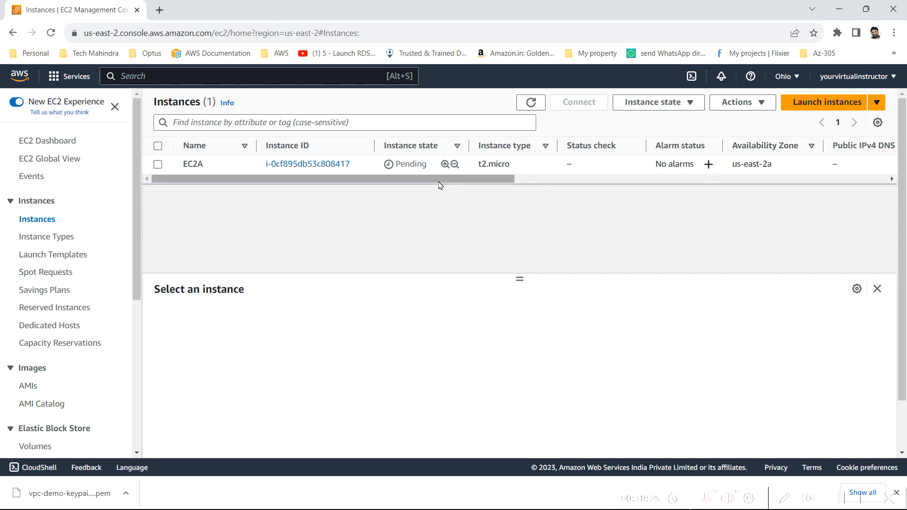
pyautogui.moveTo(438, 183); pyautogui.dragTo(245, 154)
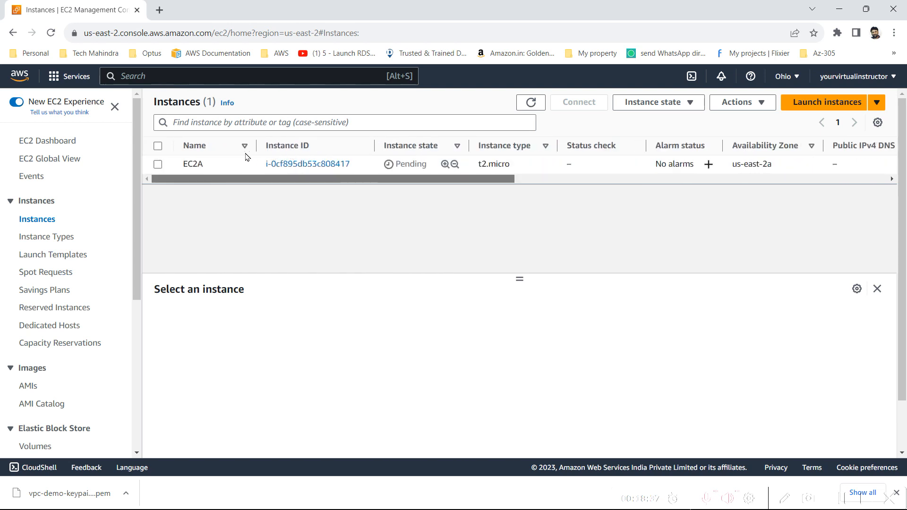
pyautogui.click(159, 165)
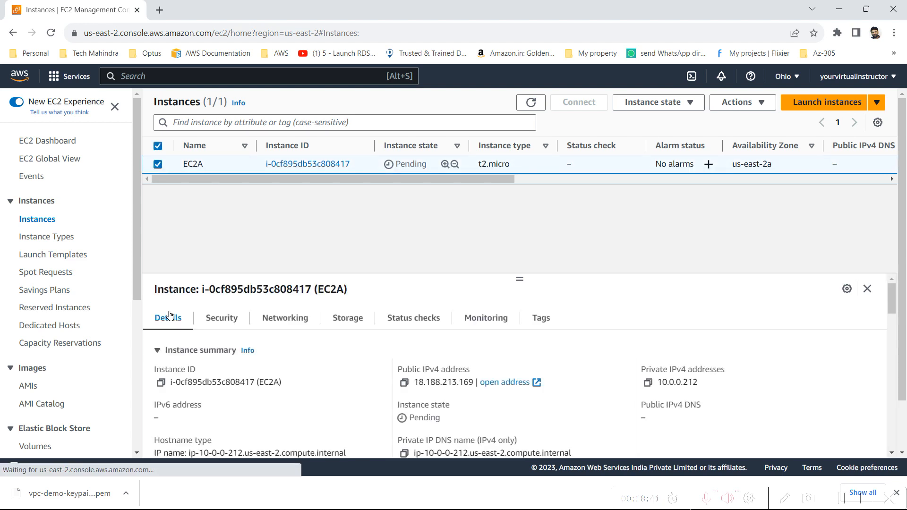
pyautogui.click(198, 318)
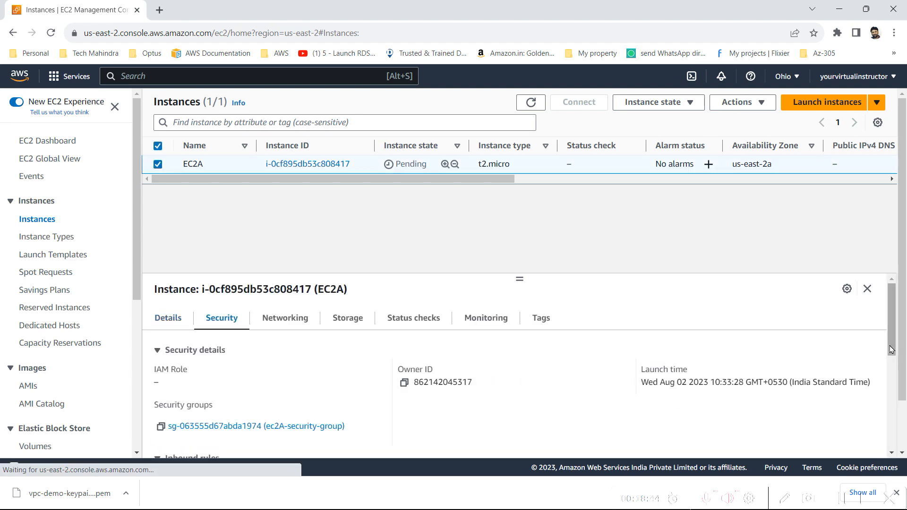
pyautogui.click(304, 324)
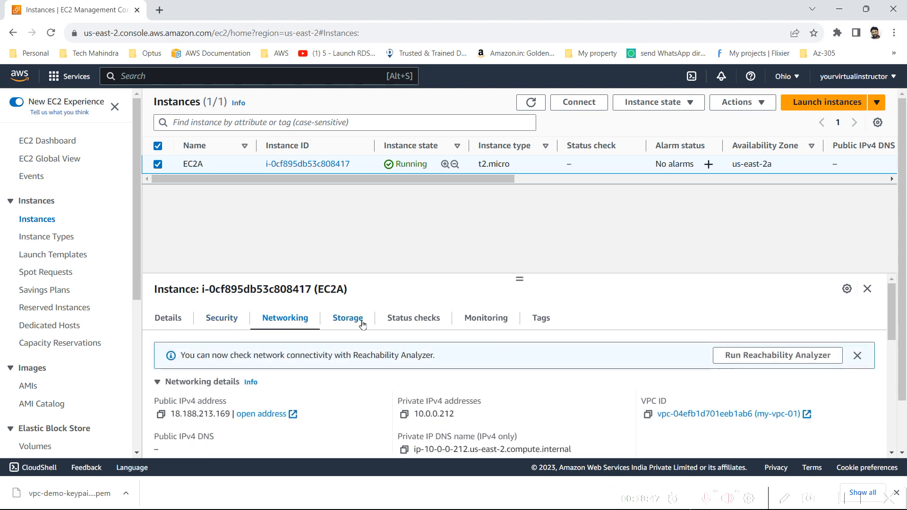
pyautogui.click(360, 323)
pyautogui.click(391, 324)
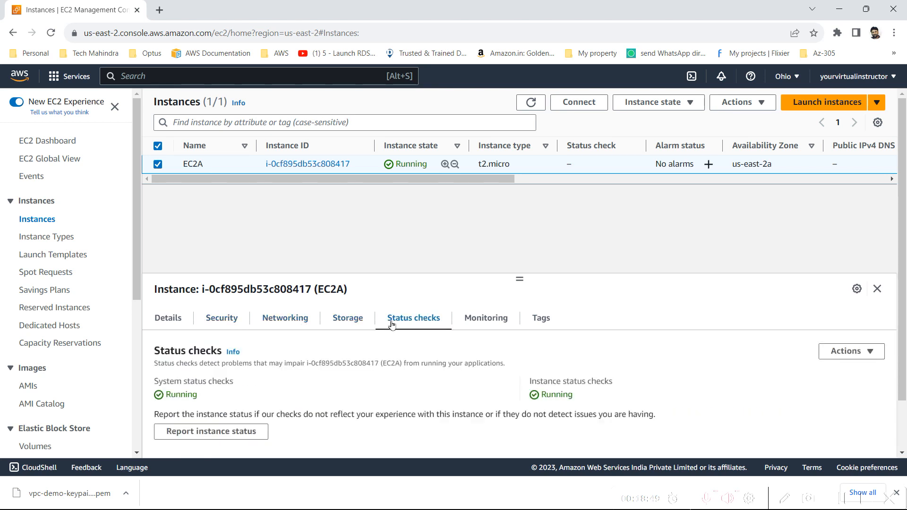
pyautogui.click(180, 316)
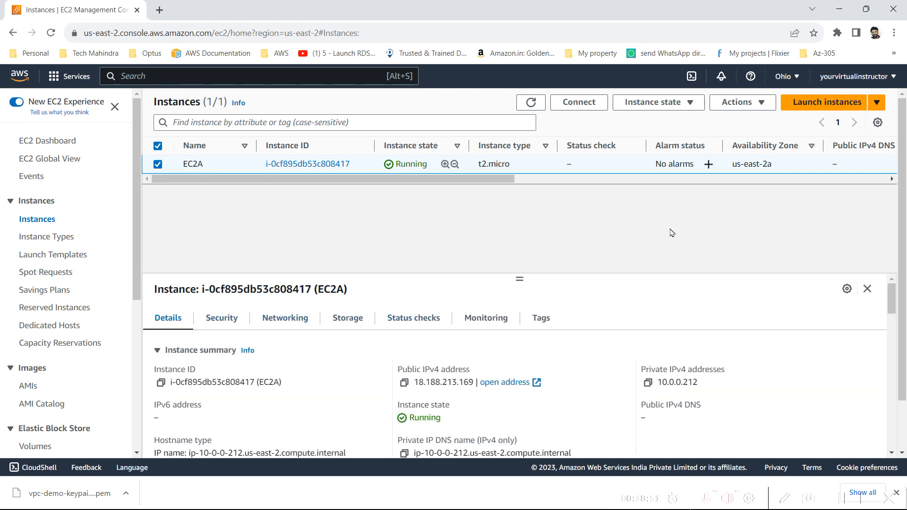
# Step: Start a new instance named EC2B using the Amazon Linux 2 Kernel 5.10 image
pyautogui.click(839, 94)
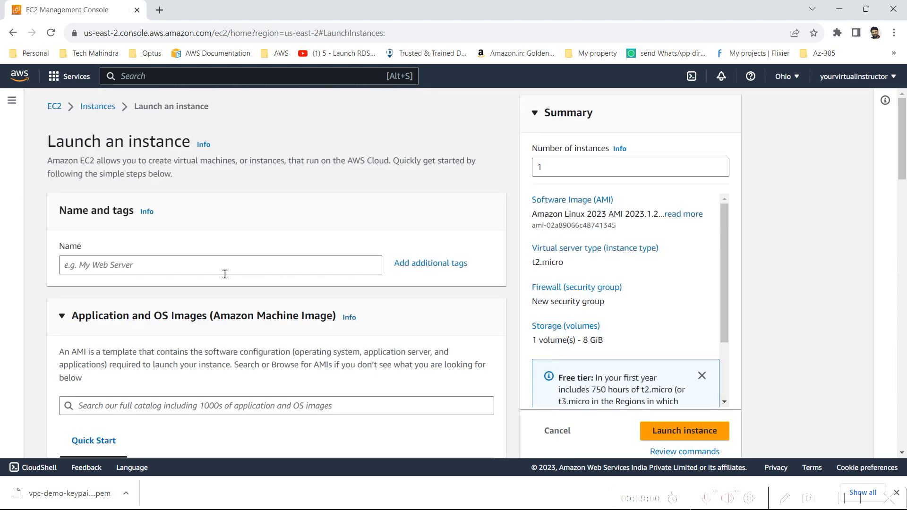
pyautogui.click(223, 273)
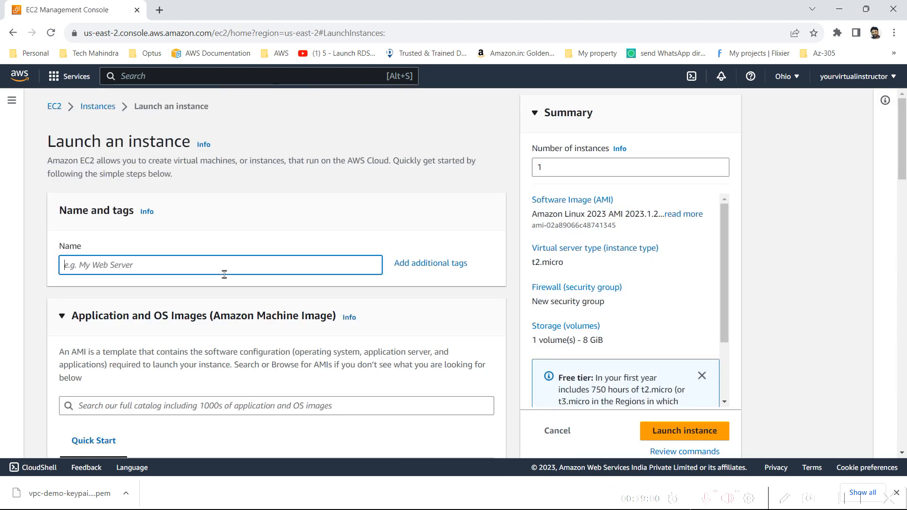
pyautogui.write('EC2B')
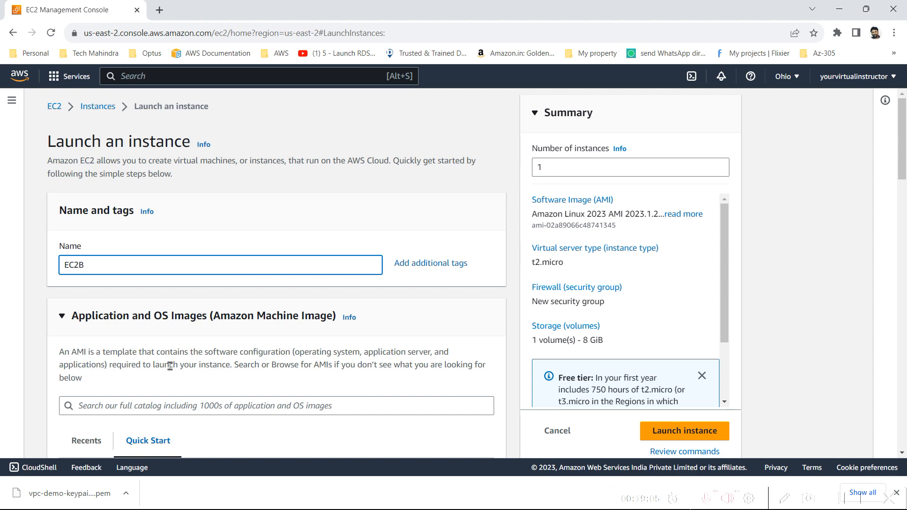
pyautogui.scroll(-6, 170, 366)
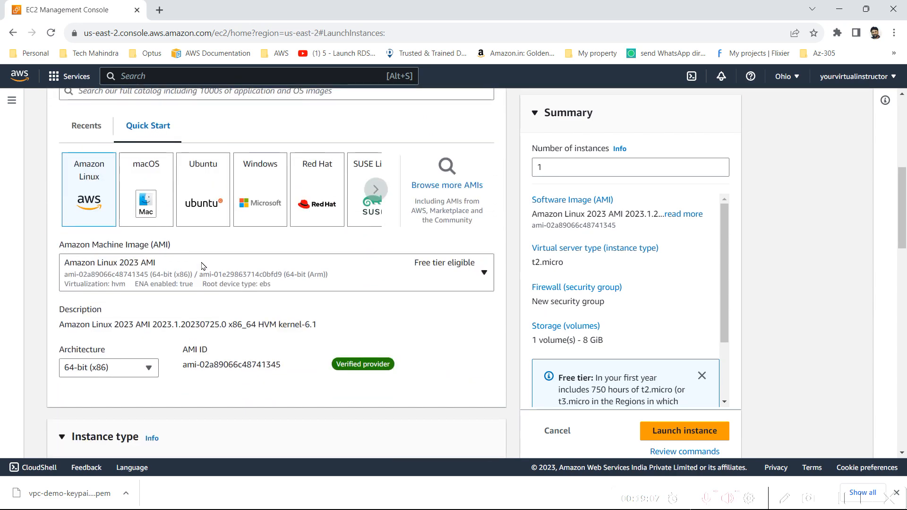
pyautogui.click(201, 266)
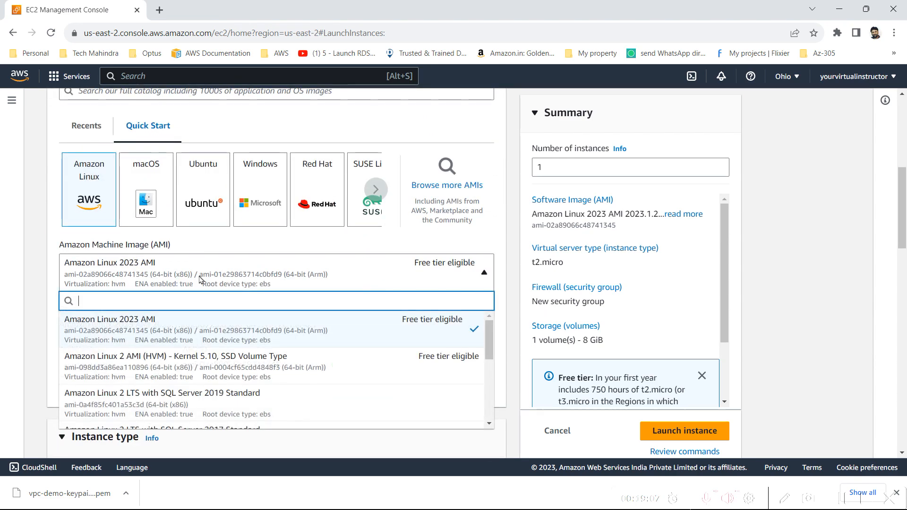
pyautogui.click(166, 370)
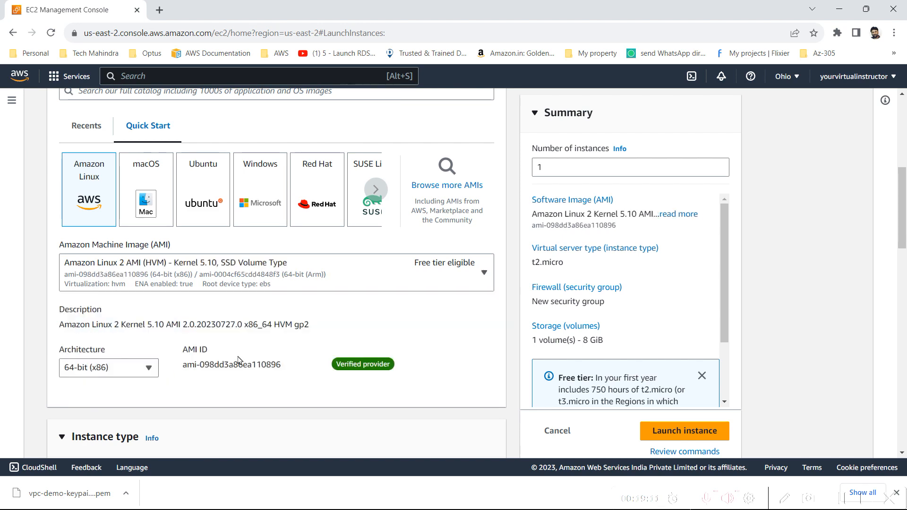
# Step: Choose vpc-demo-keypair01 as the instance's key pair
pyautogui.scroll(-5, 205, 298)
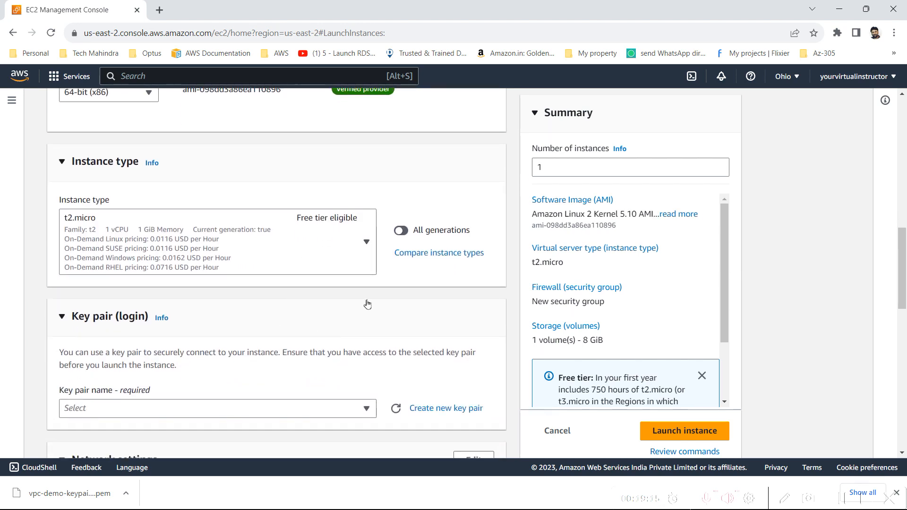
pyautogui.scroll(-1, 363, 304)
pyautogui.scroll(-2, 274, 327)
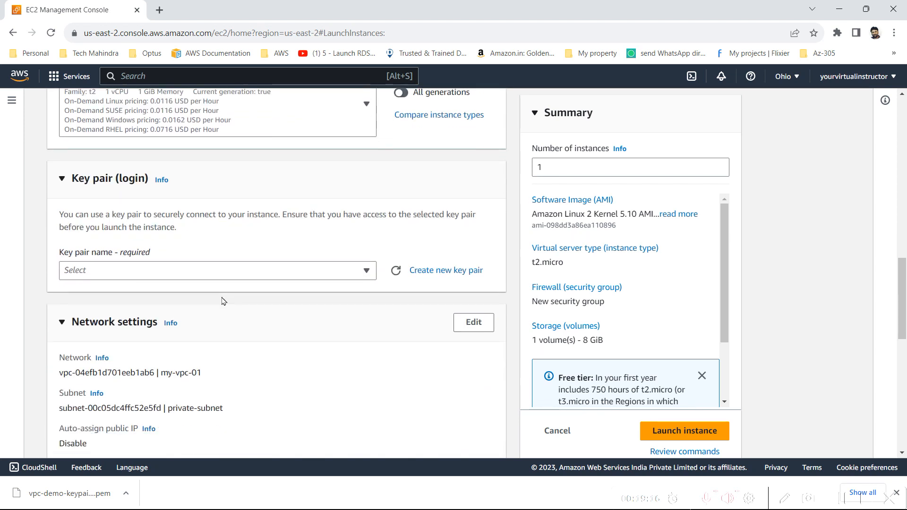
pyautogui.click(173, 274)
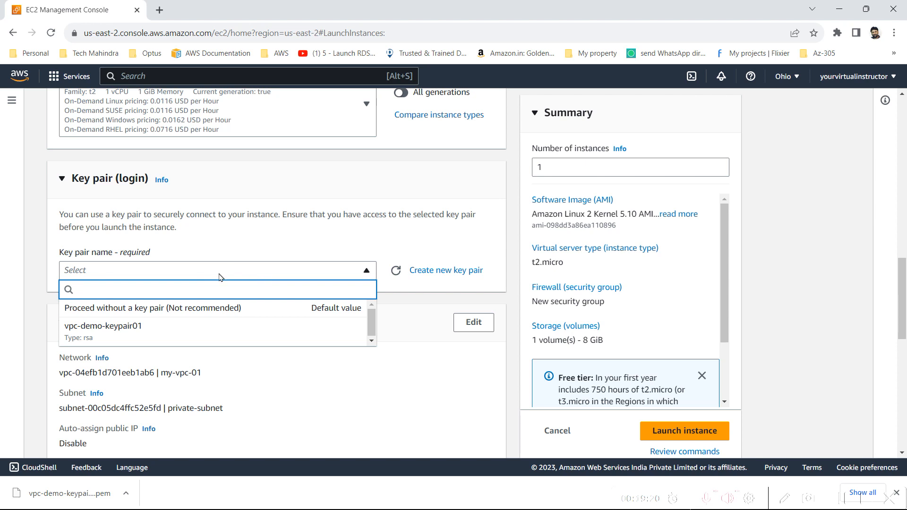
pyautogui.click(174, 336)
# Step: Keep network settings at my-vpc-01 and private-subnet, with public IP auto-assign disabled
pyautogui.scroll(-1, 225, 349)
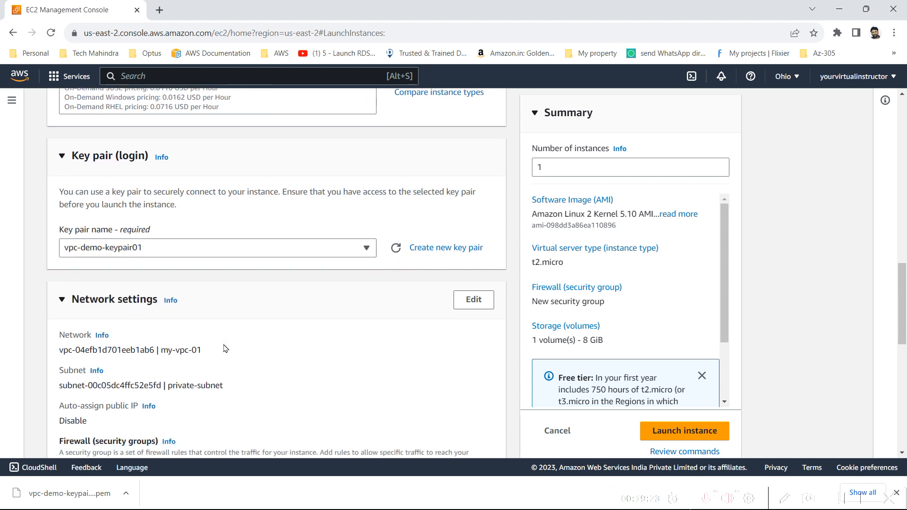
pyautogui.scroll(-3, 225, 349)
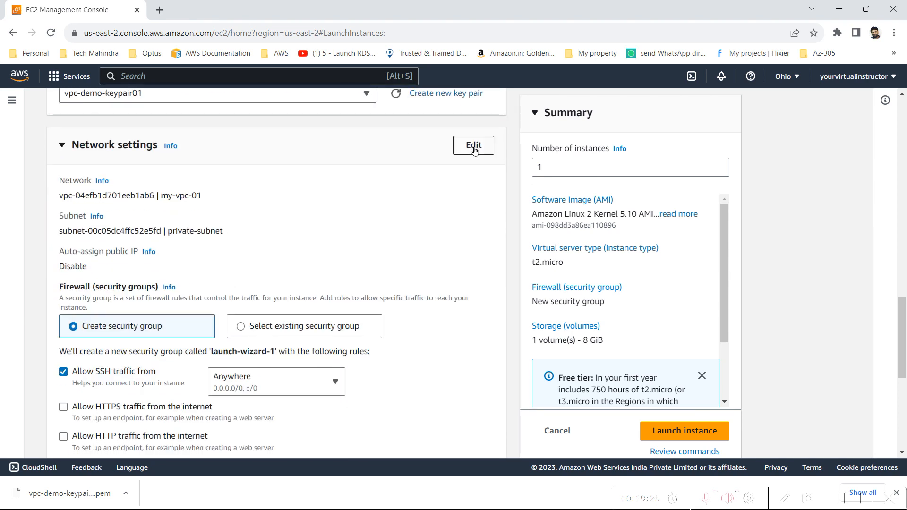
pyautogui.click(475, 151)
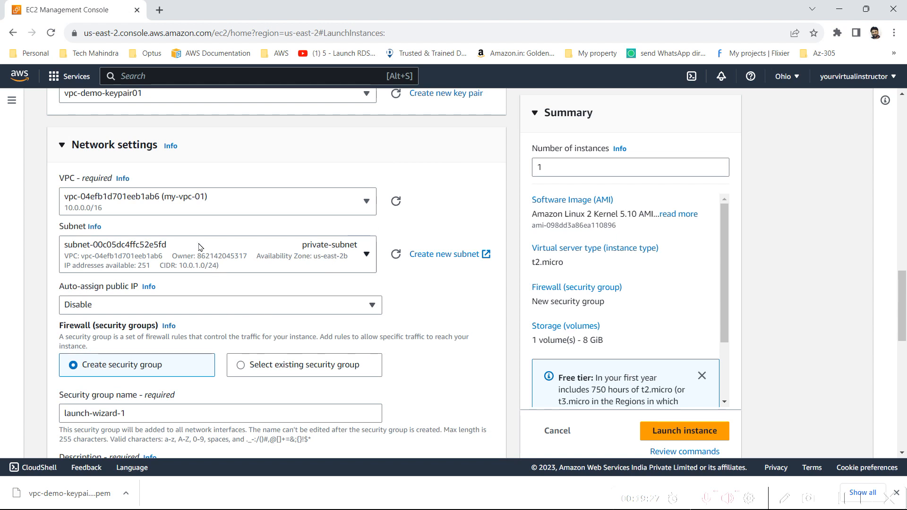
pyautogui.click(124, 210)
pyautogui.click(124, 211)
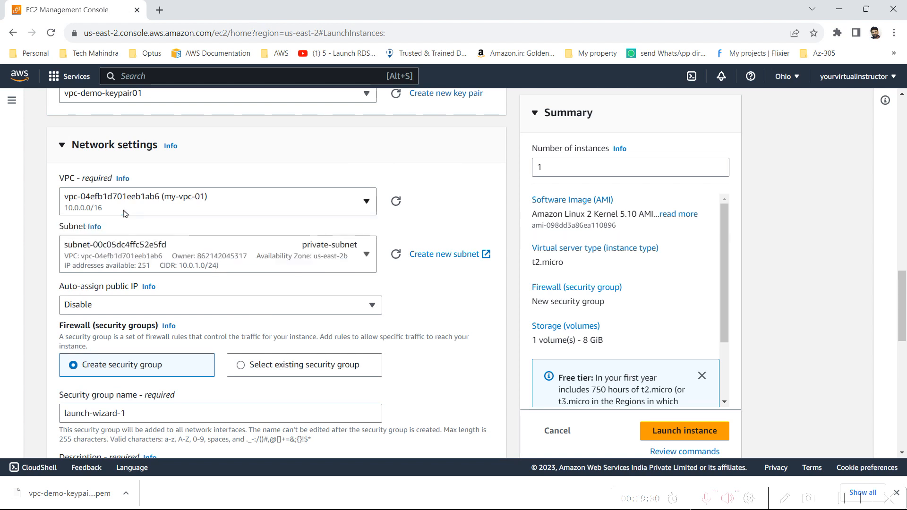
pyautogui.click(204, 256)
pyautogui.click(204, 256)
pyautogui.scroll(-2, 205, 262)
pyautogui.click(222, 210)
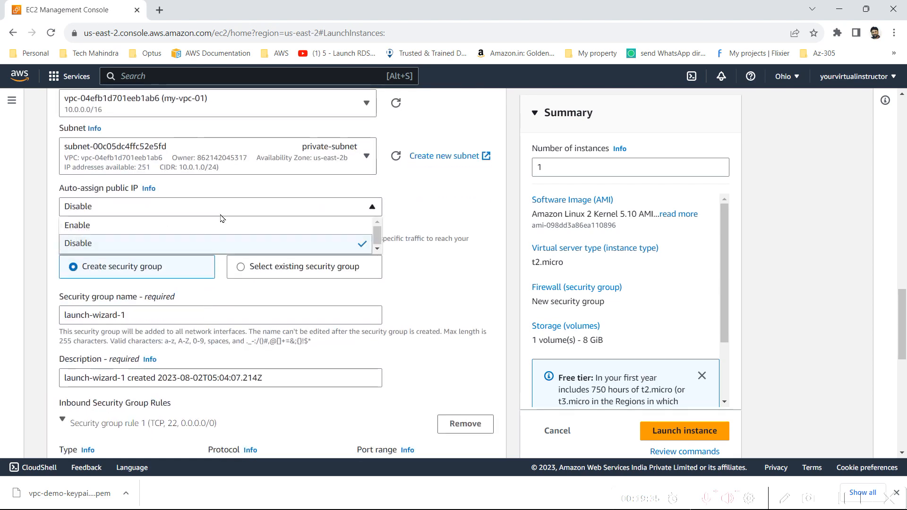
pyautogui.click(222, 210)
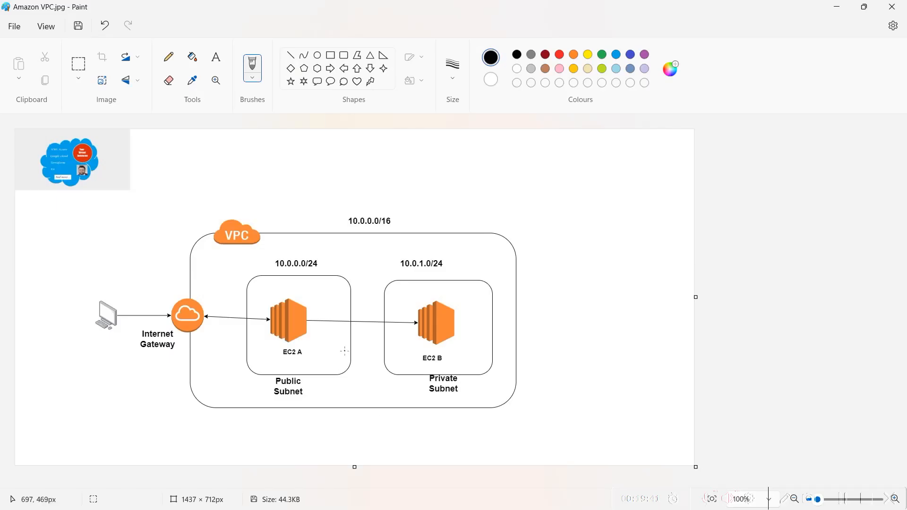
pyautogui.moveTo(505, 370); pyautogui.dragTo(387, 247)
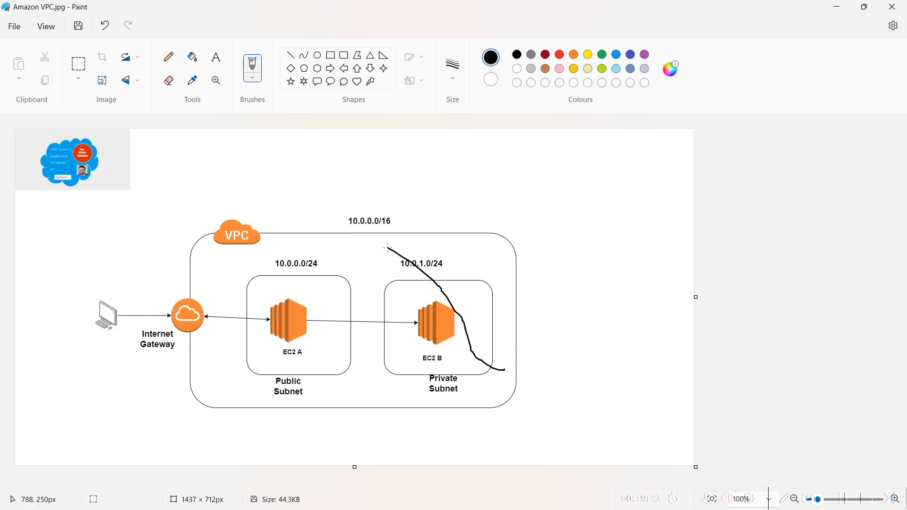
pyautogui.hotkey('ctrl', 'z')
pyautogui.hotkey('ctrl', 'z')
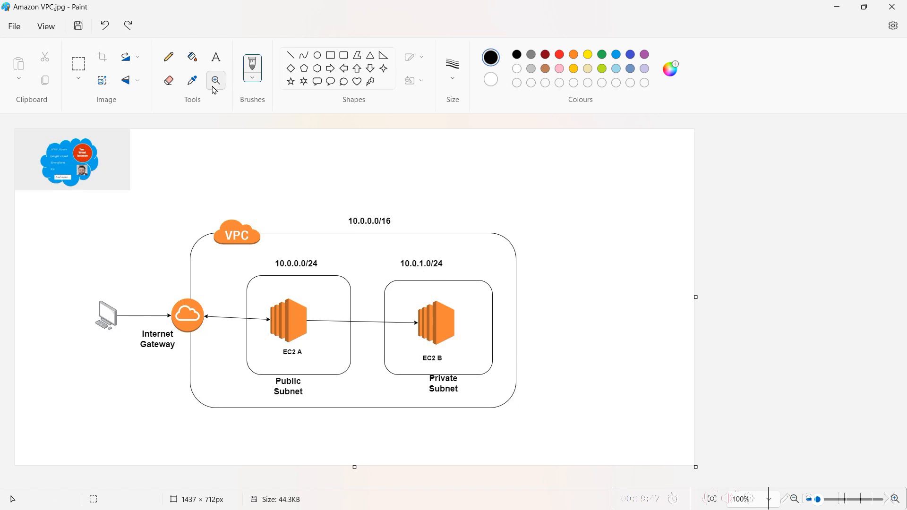
pyautogui.click(78, 63)
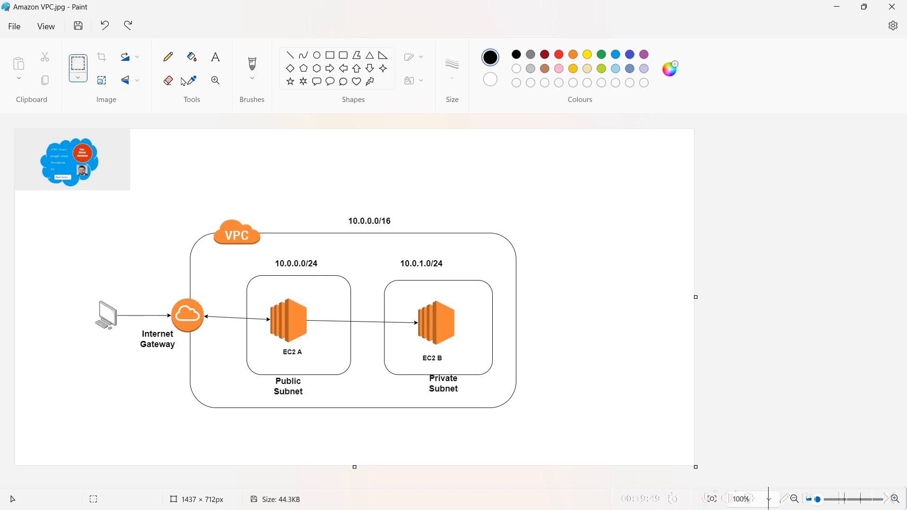
pyautogui.moveTo(504, 413); pyautogui.dragTo(381, 249)
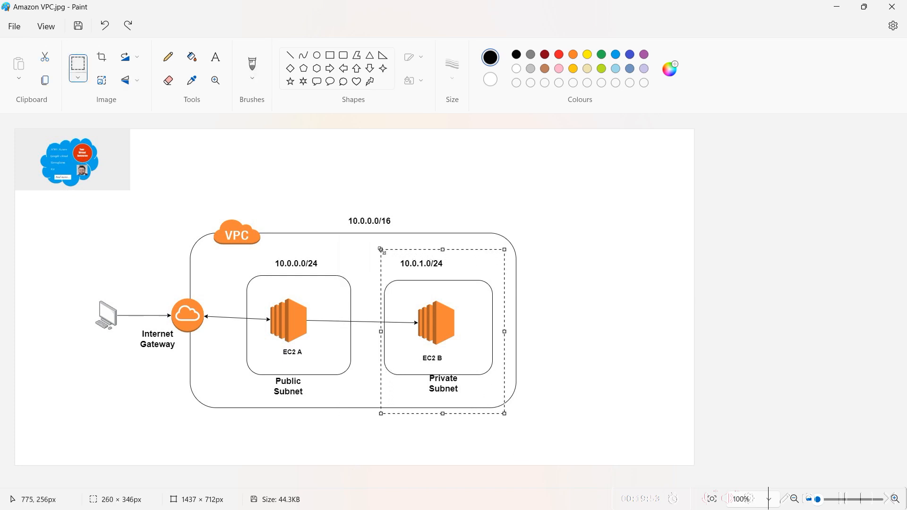
pyautogui.click(421, 204)
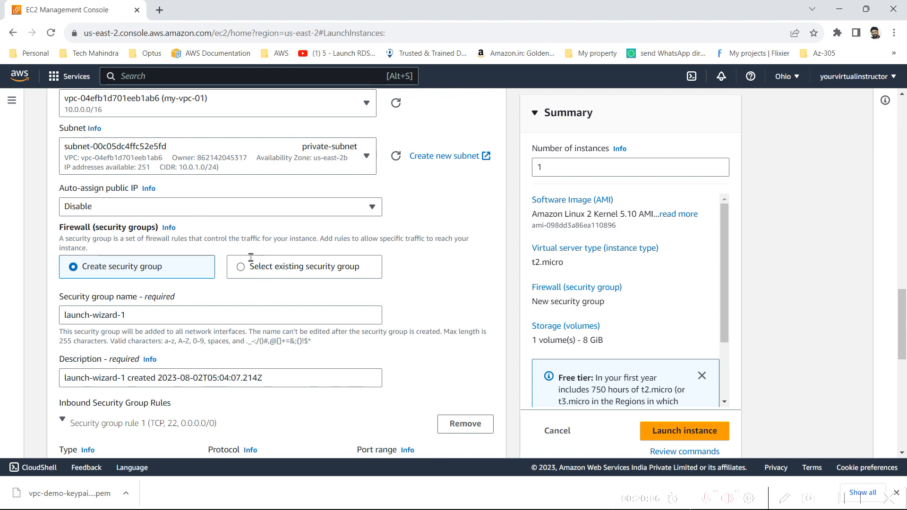
# Step: Name the security group EC2B-secuirty-group and use the same text as its description
pyautogui.tripleClick(137, 311)
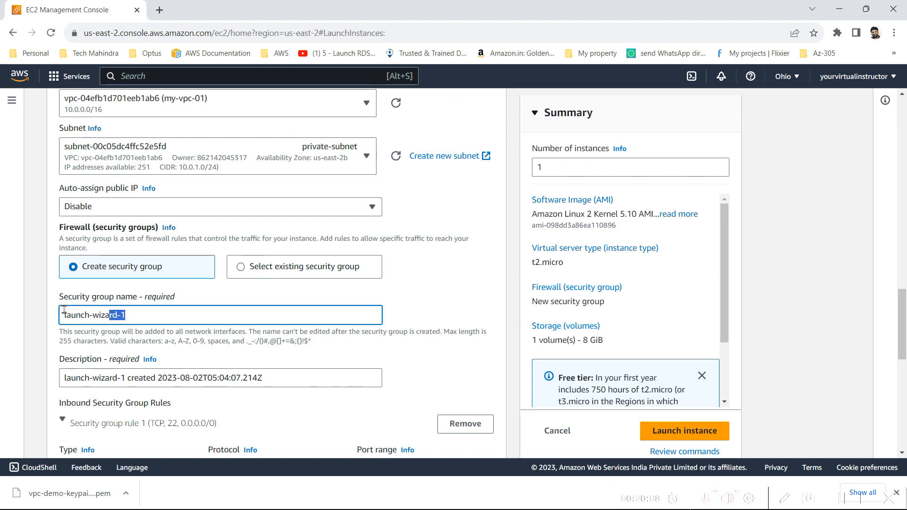
pyautogui.write('EC2B-secuirty-group')
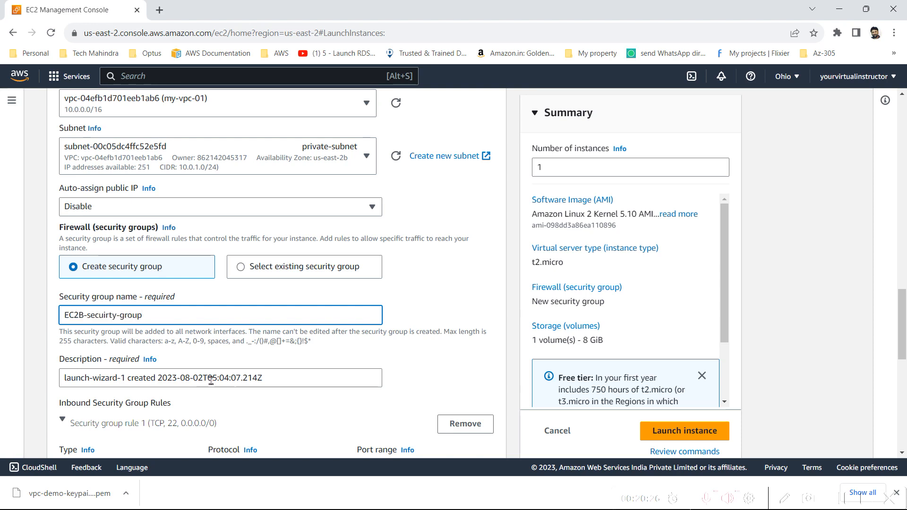
pyautogui.hotkey('ctrl', 'a')
pyautogui.hotkey('ctrl', 'c')
pyautogui.tripleClick(209, 373)
pyautogui.hotkey('ctrl', 'v')
# Step: Set the SSH rule source to Custom, remove that rule, and launch EC2B
pyautogui.scroll(-4, 210, 374)
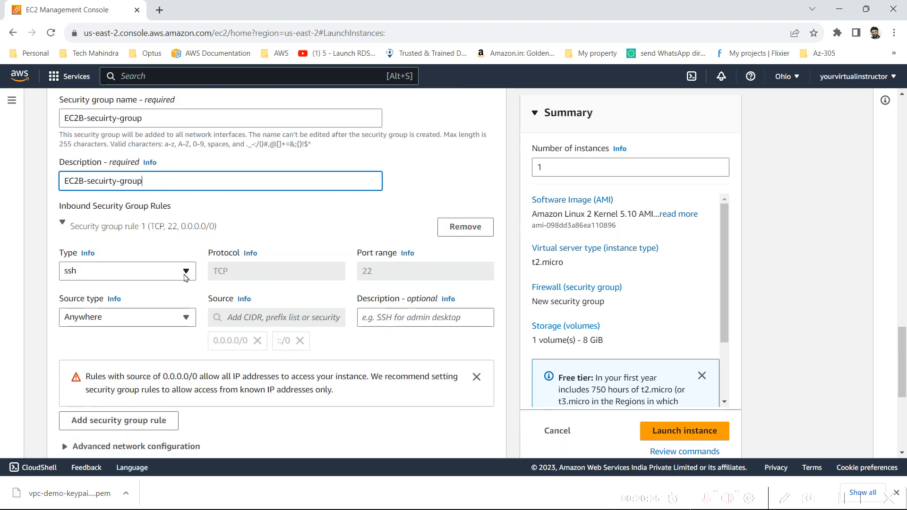
pyautogui.click(124, 320)
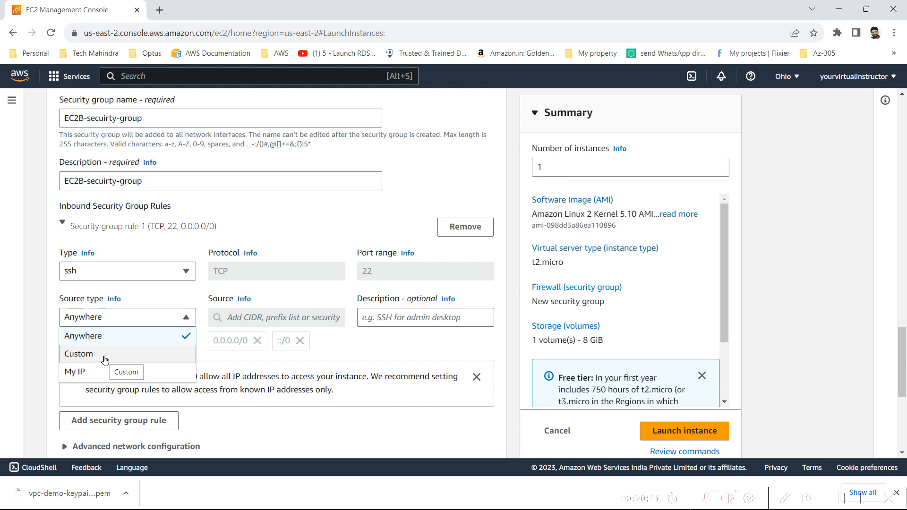
pyautogui.click(104, 359)
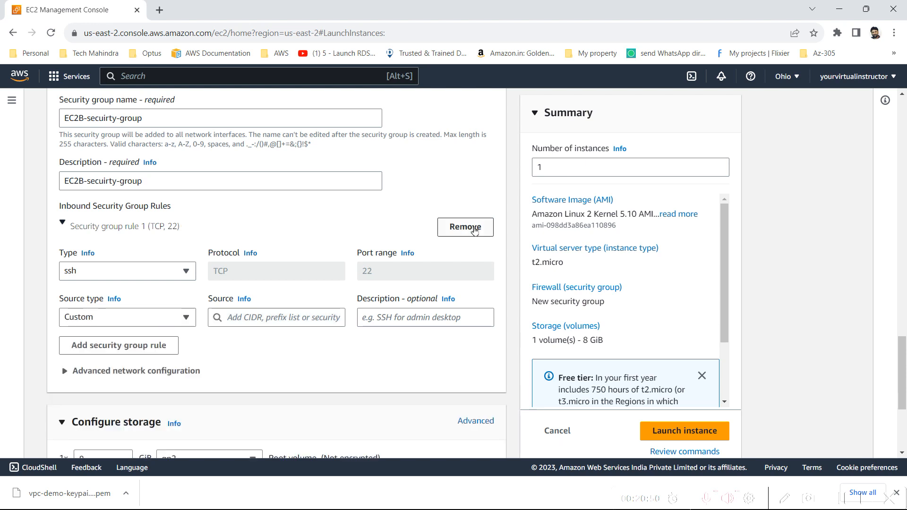
pyautogui.click(465, 227)
pyautogui.scroll(-2, 375, 320)
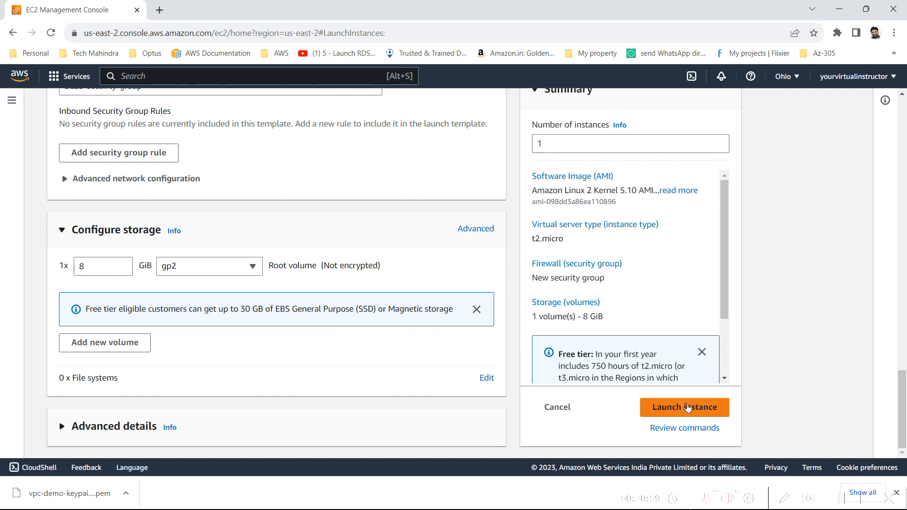
pyautogui.click(699, 407)
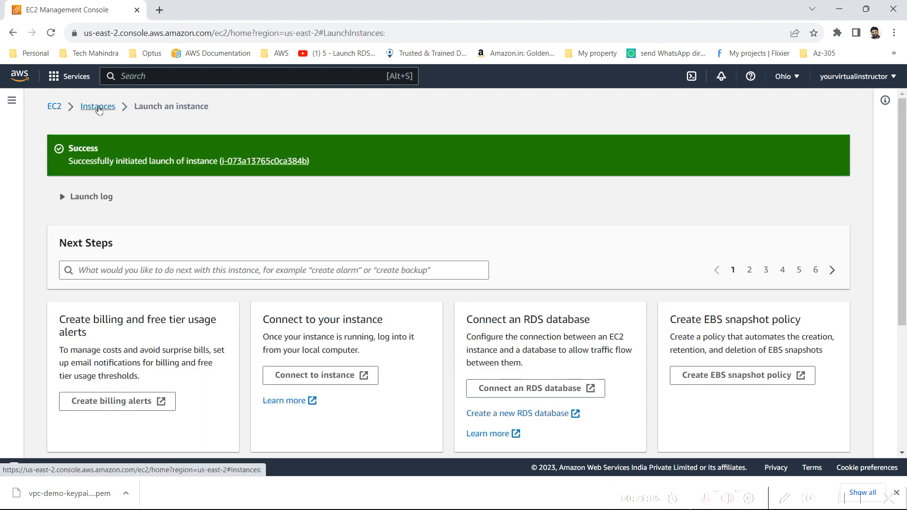
pyautogui.click(101, 105)
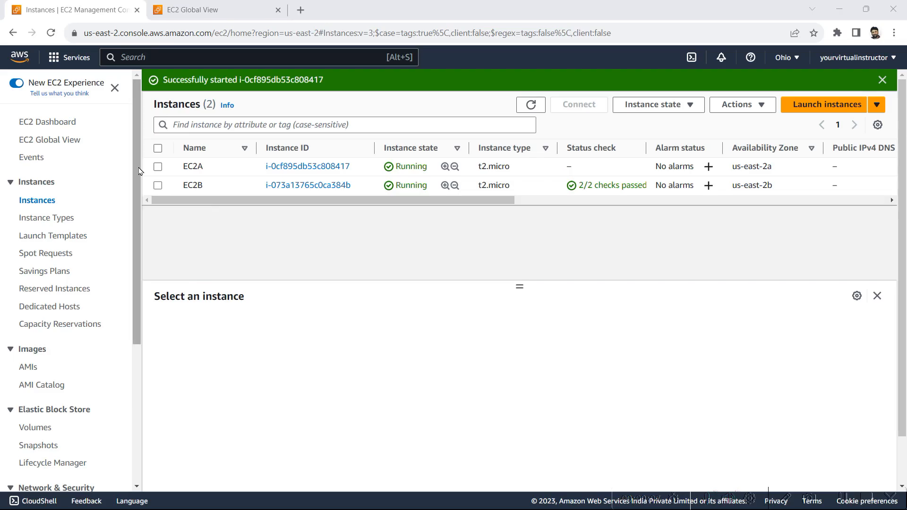
# Step: Open the AWS Services menu
pyautogui.click(53, 57)
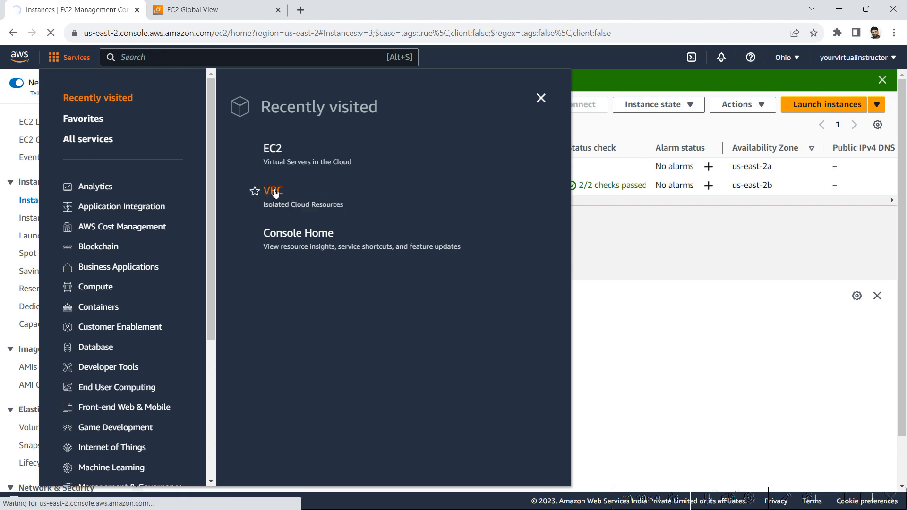
# Step: In the VPC console's Internet gateways page, create a gateway with name tag igw1
pyautogui.click(274, 191)
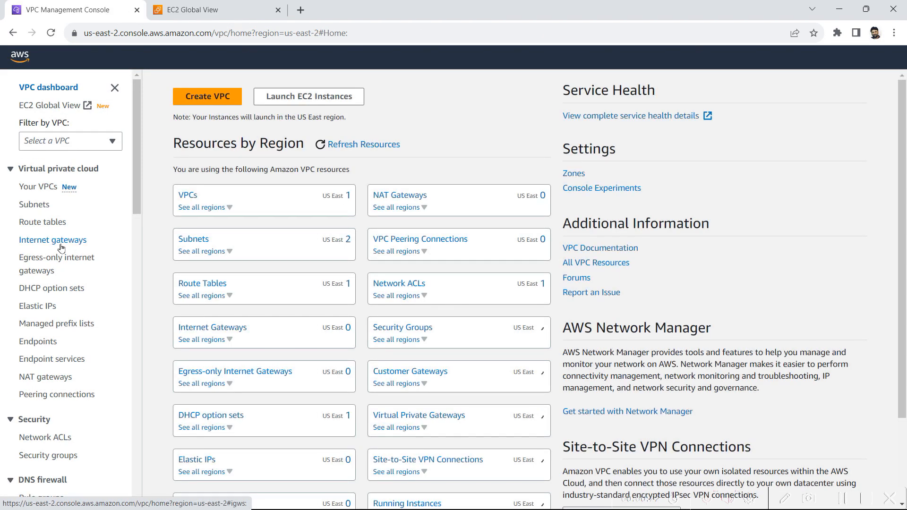
pyautogui.click(61, 245)
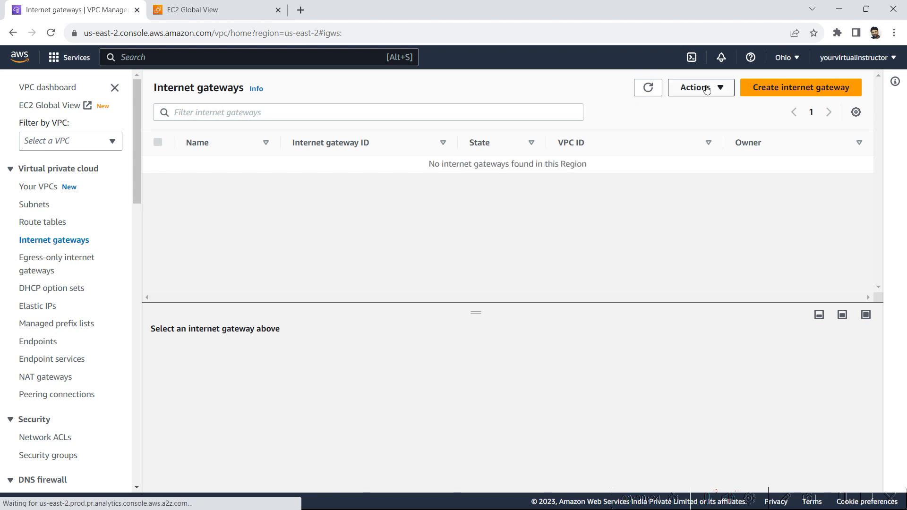
pyautogui.click(755, 94)
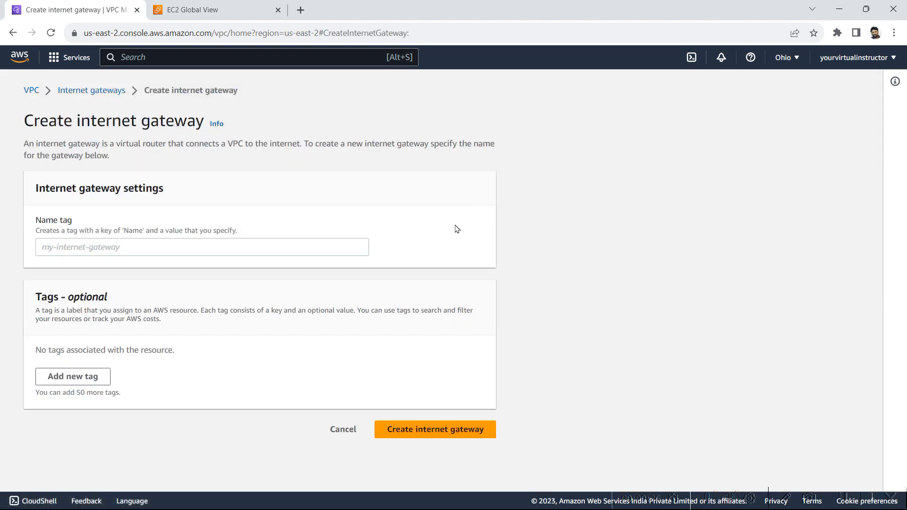
pyautogui.click(326, 254)
pyautogui.write('ig')
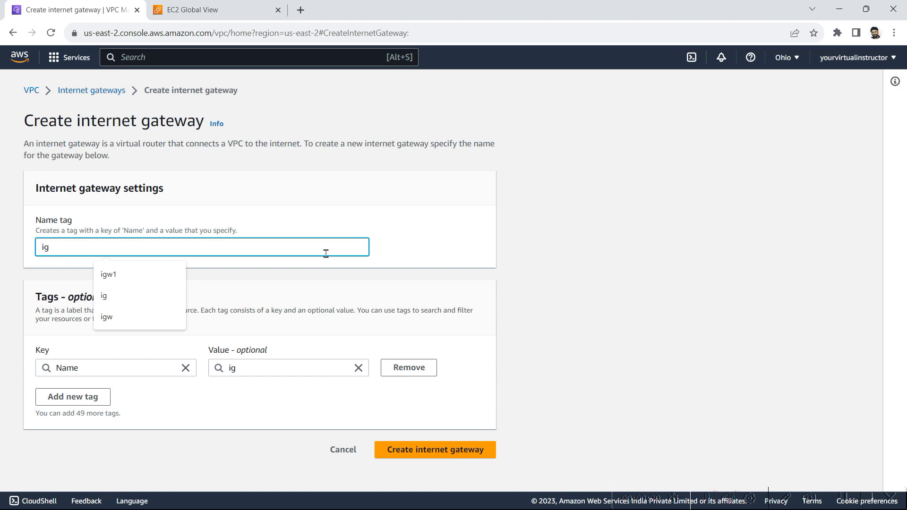
pyautogui.press('Down')
pyautogui.press('Return')
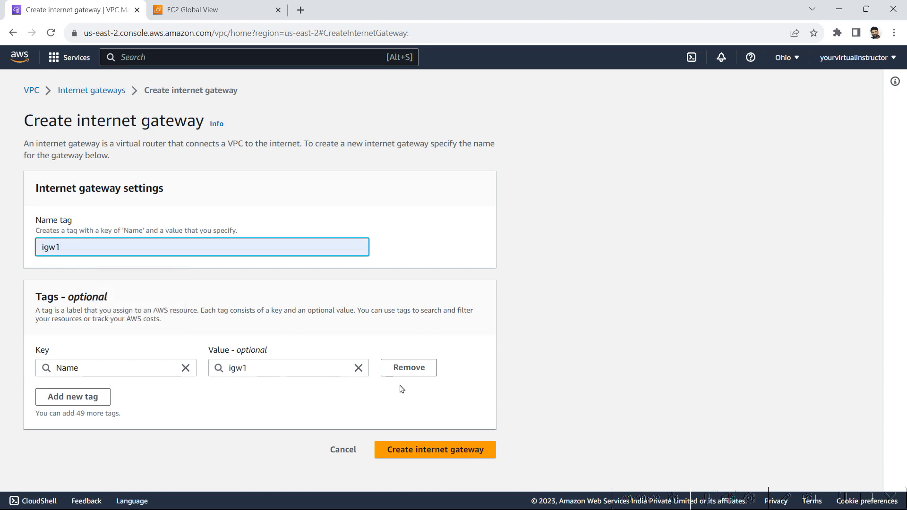
pyautogui.click(440, 454)
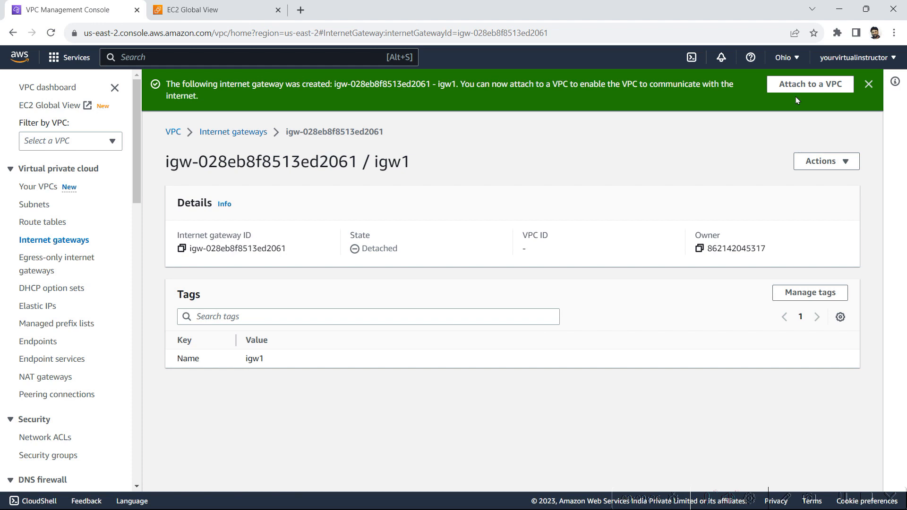
# Step: Attach internet gateway igw1 to my-vpc-01 so its state shows Attached
pyautogui.click(797, 88)
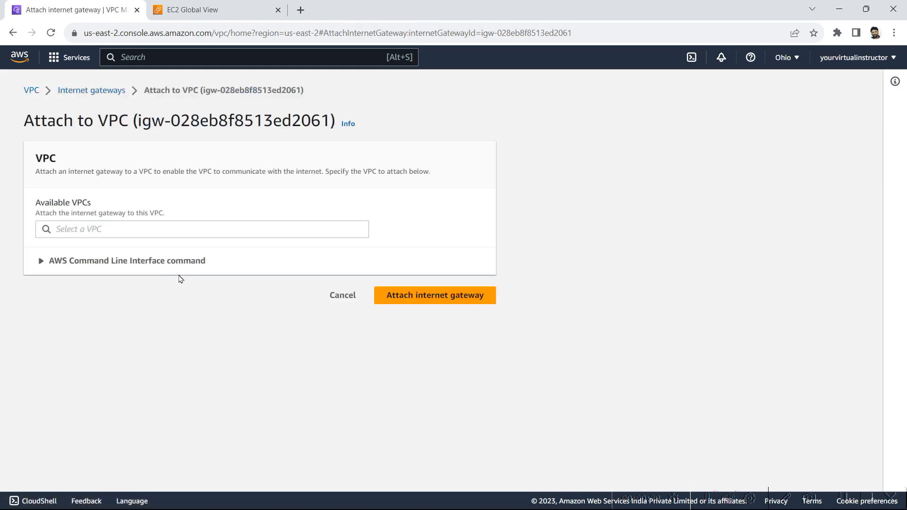
pyautogui.click(133, 228)
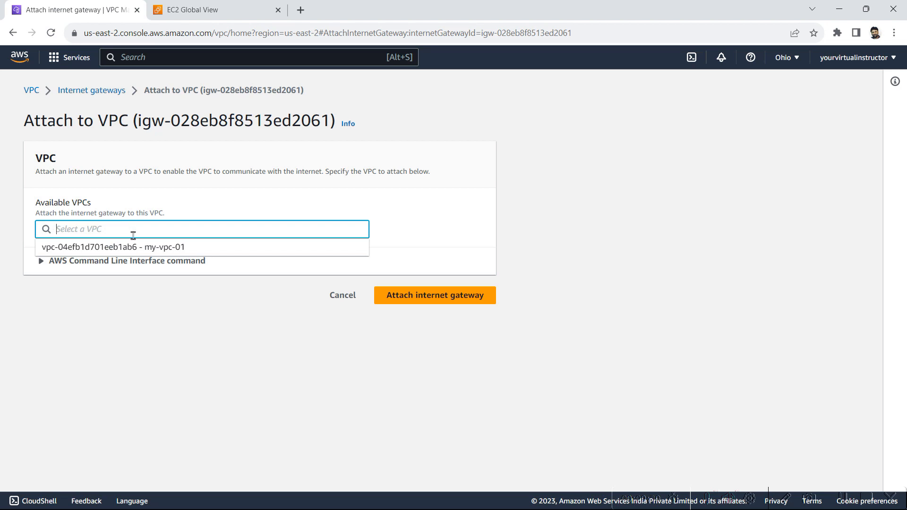
pyautogui.click(136, 247)
pyautogui.click(430, 303)
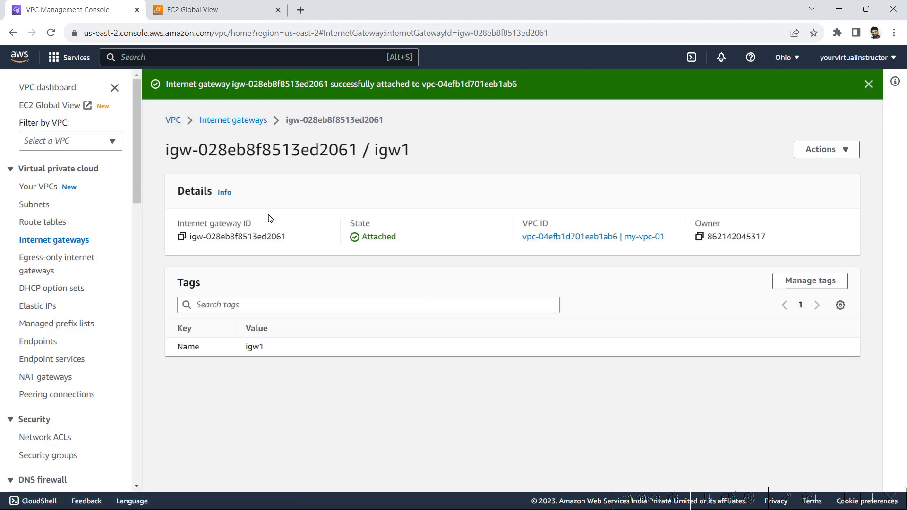
# Step: Create route table public-route-table in my-vpc-01, then return to the route tables list
pyautogui.click(40, 225)
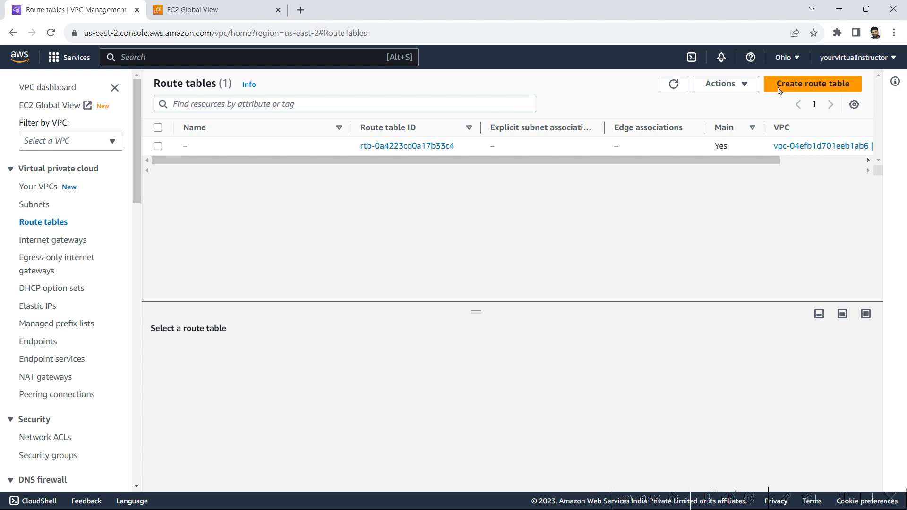
pyautogui.click(809, 87)
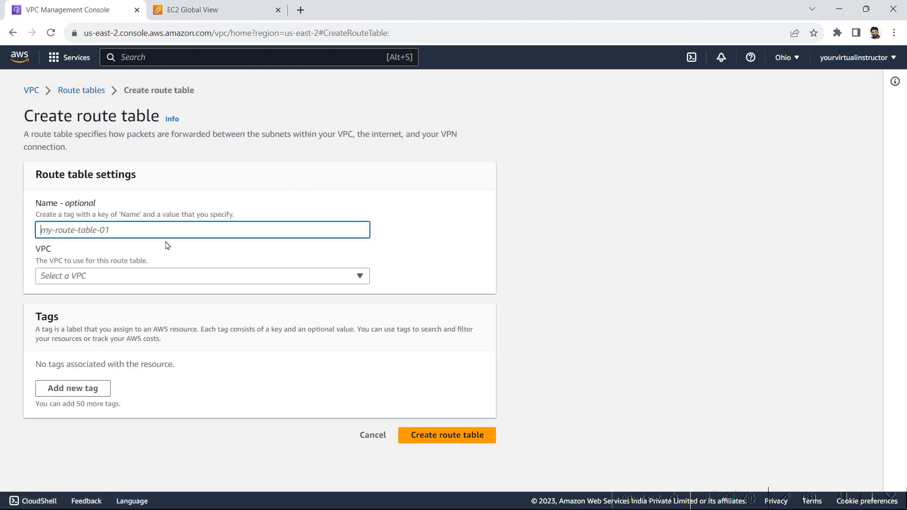
pyautogui.write('public')
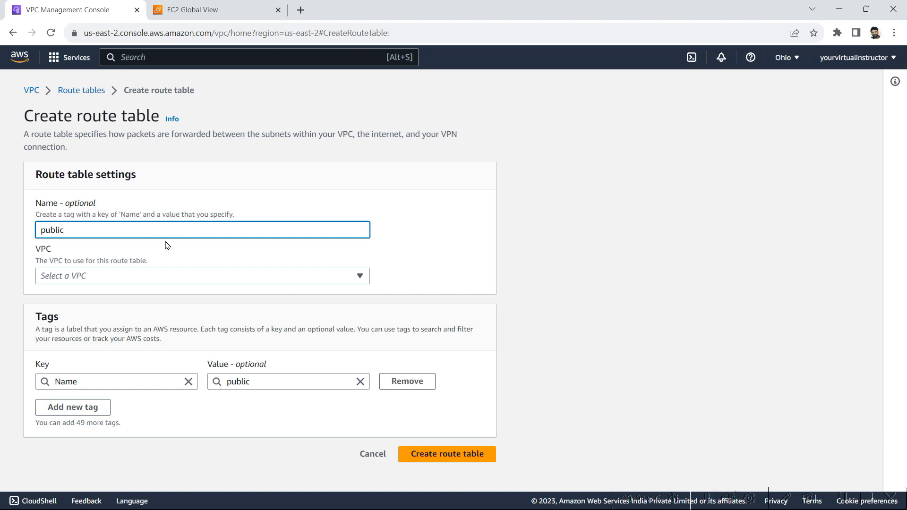
pyautogui.write('-route-table')
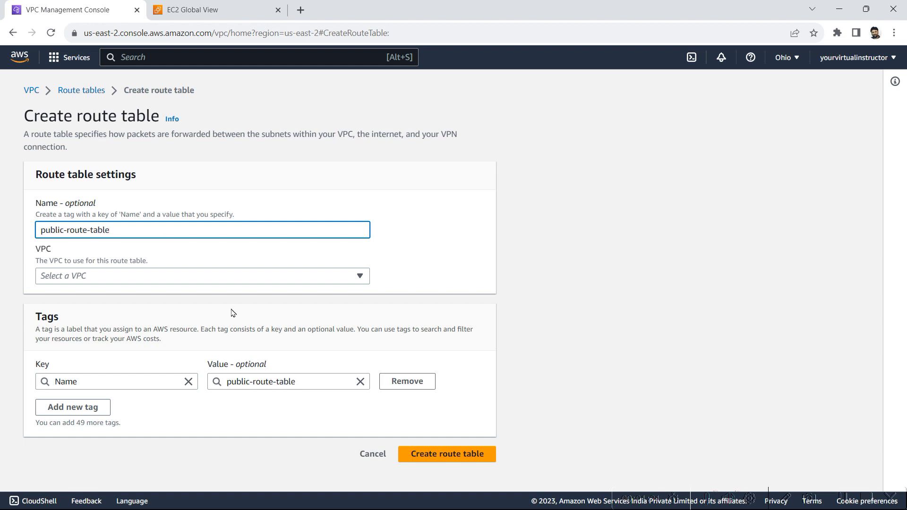
pyautogui.click(197, 278)
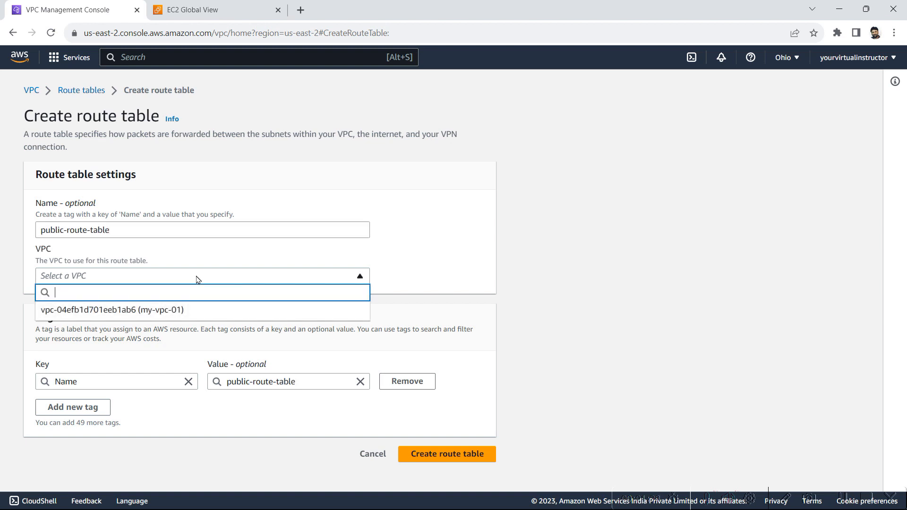
pyautogui.click(171, 310)
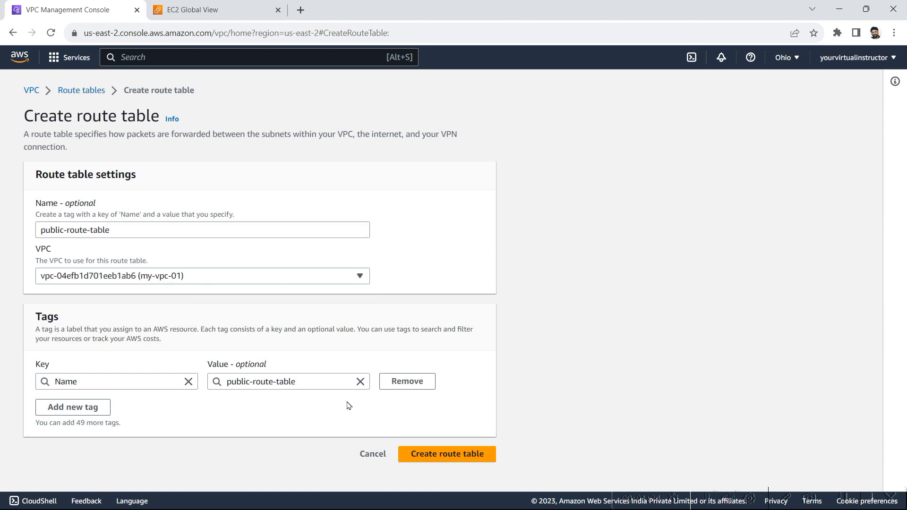
pyautogui.click(436, 462)
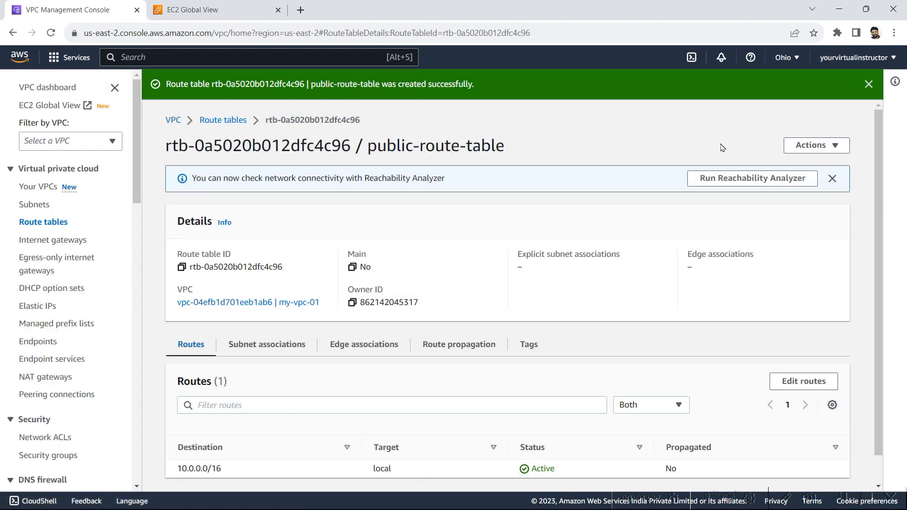
pyautogui.click(223, 119)
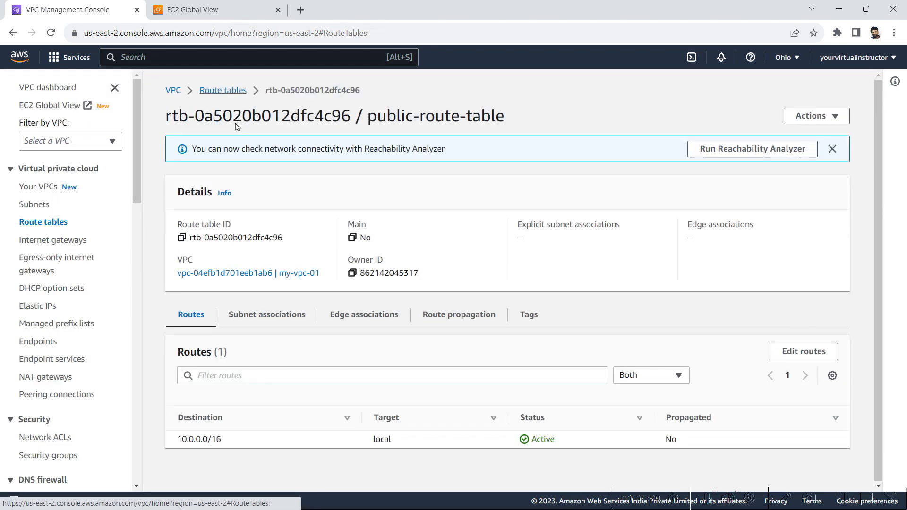
# Step: Create route table private-route-table in my-vpc-01 and go back to the three-table list
pyautogui.click(815, 88)
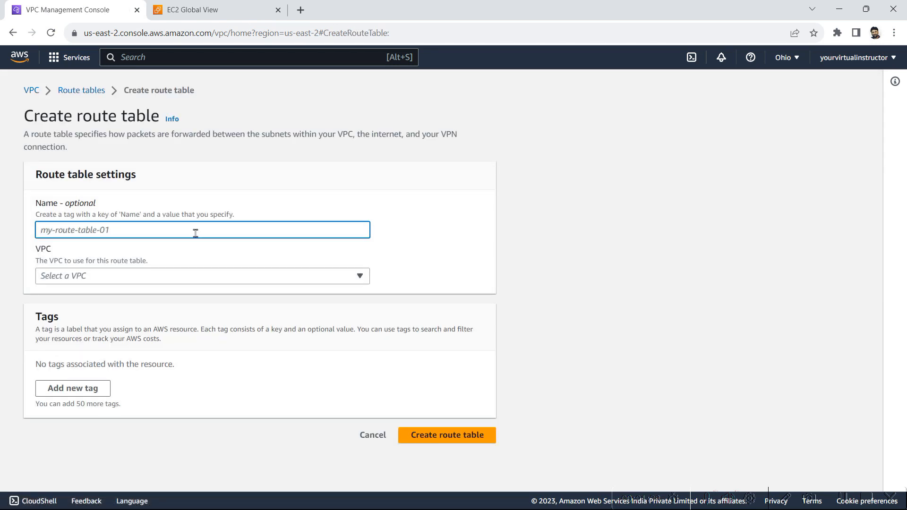
pyautogui.write('private')
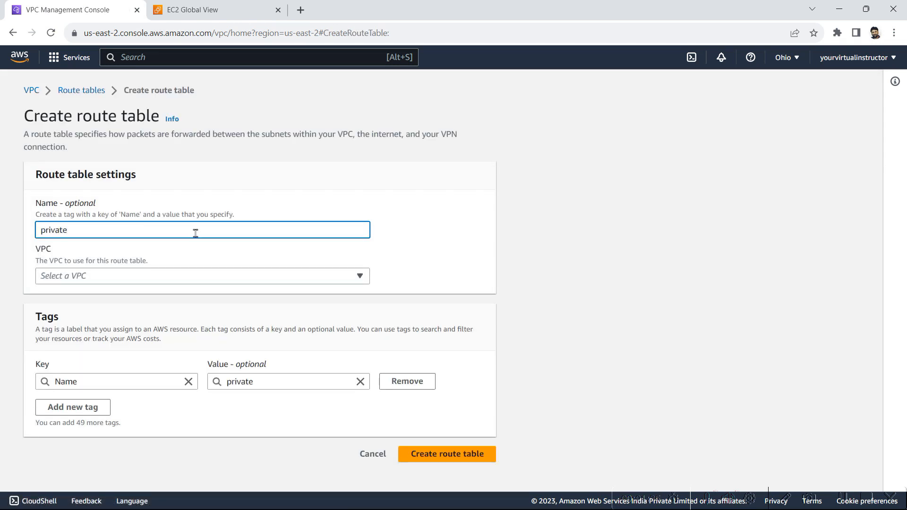
pyautogui.write('-route-table')
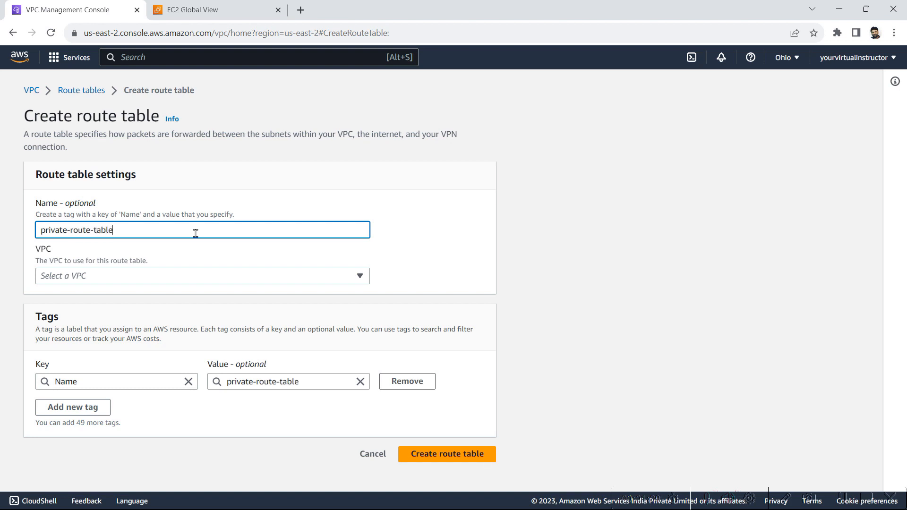
pyautogui.click(131, 274)
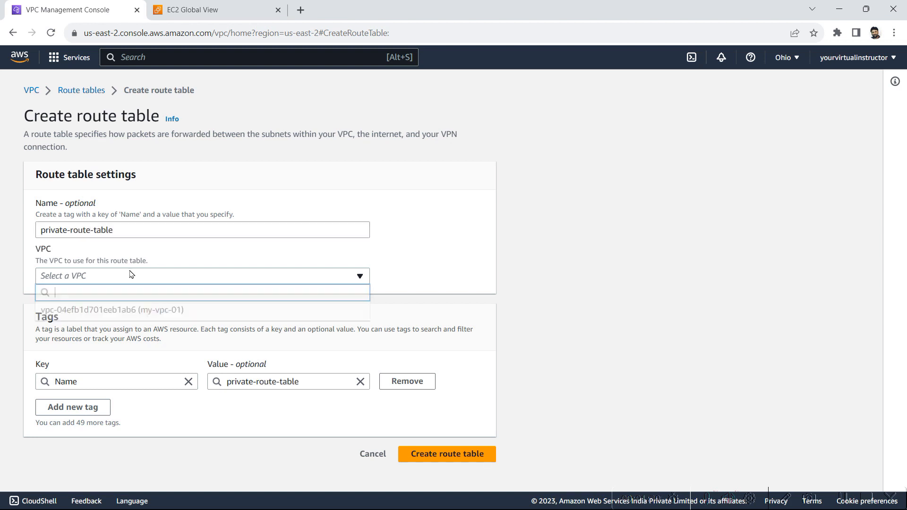
pyautogui.click(114, 310)
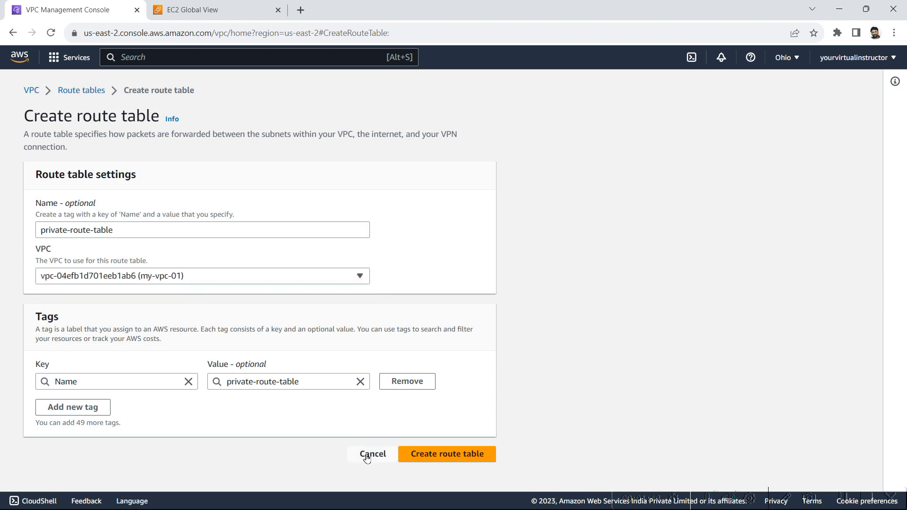
pyautogui.click(449, 455)
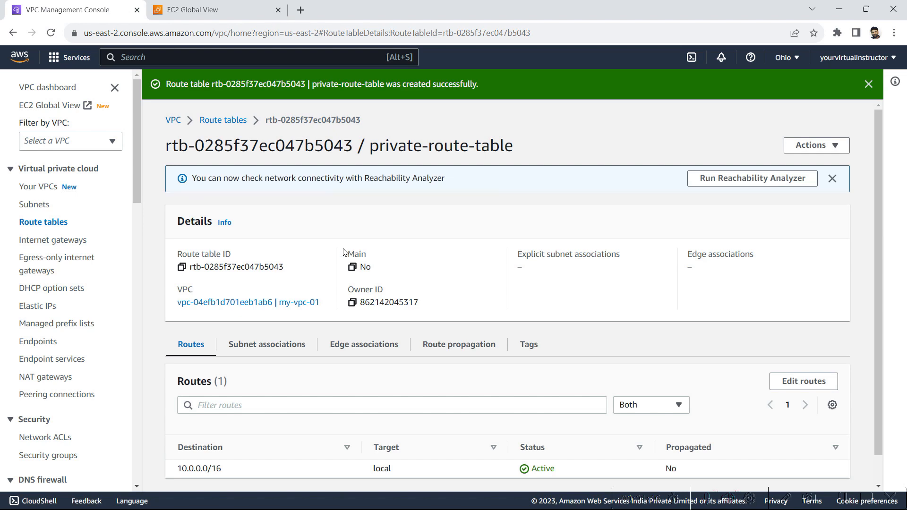
pyautogui.click(222, 121)
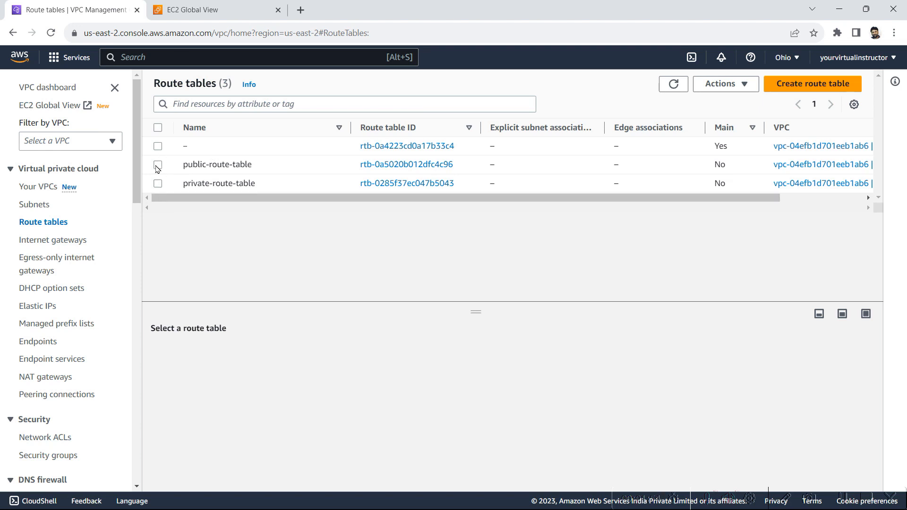
# Step: Tick public-subnet in public-route-table's subnet associations and save the association
pyautogui.click(158, 167)
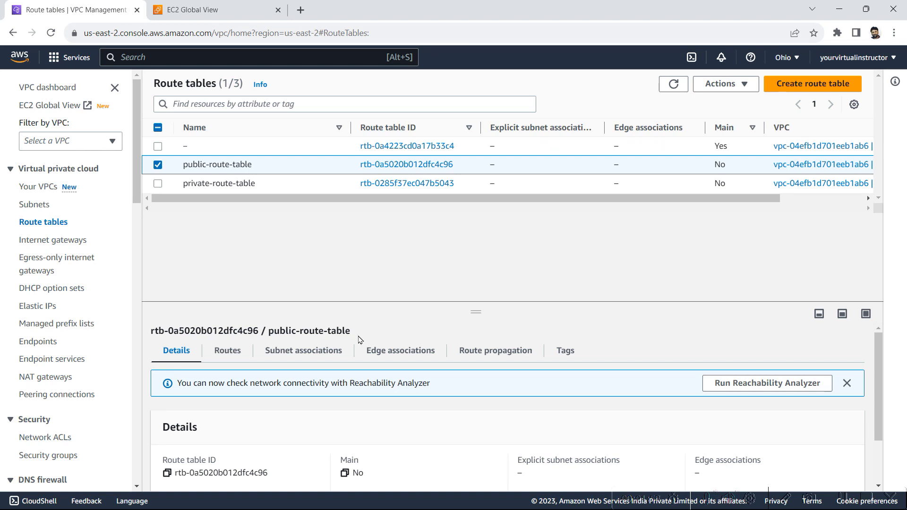
pyautogui.click(323, 350)
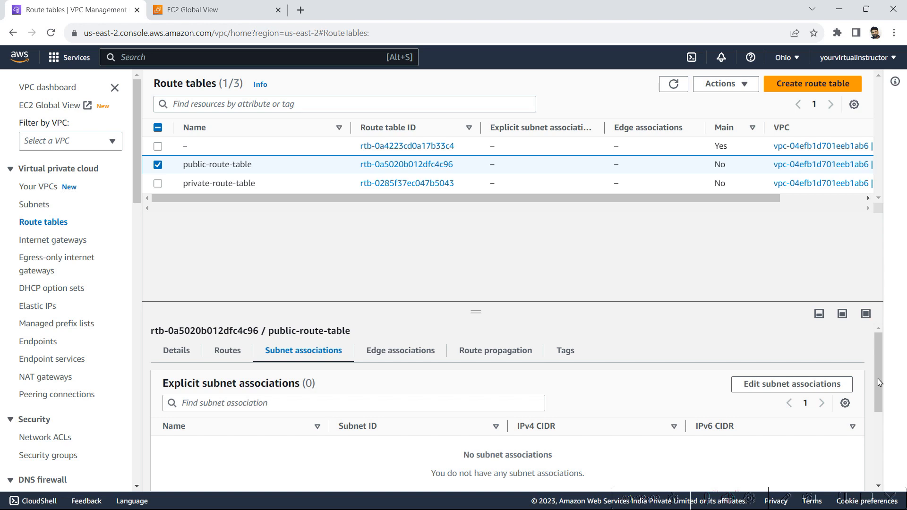
pyautogui.moveTo(879, 383); pyautogui.dragTo(885, 400)
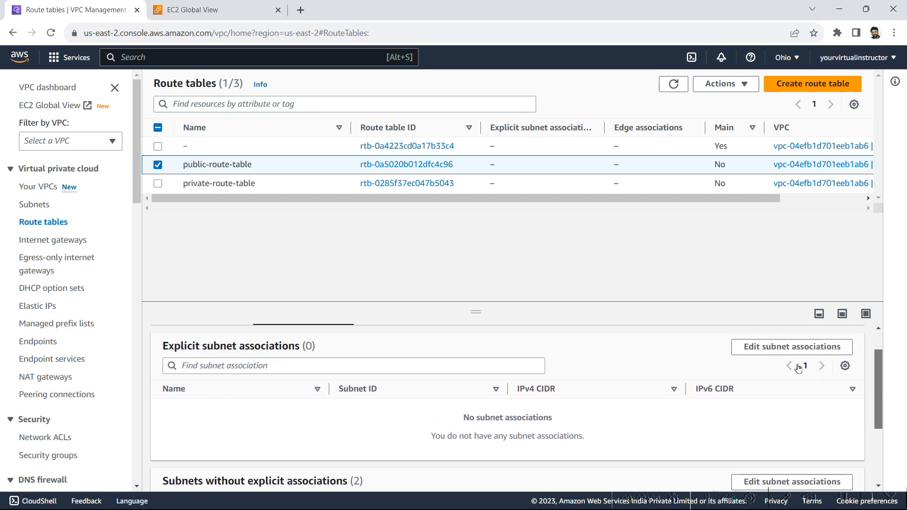
pyautogui.click(771, 347)
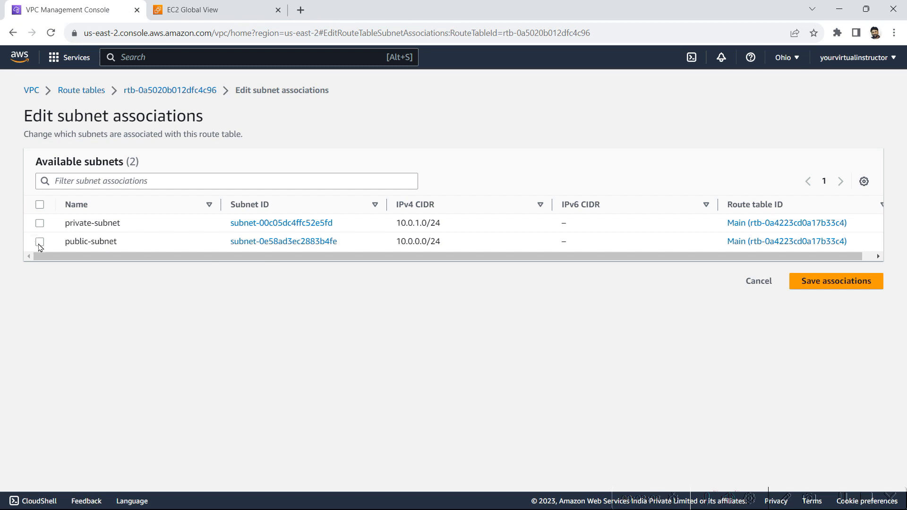
pyautogui.click(39, 242)
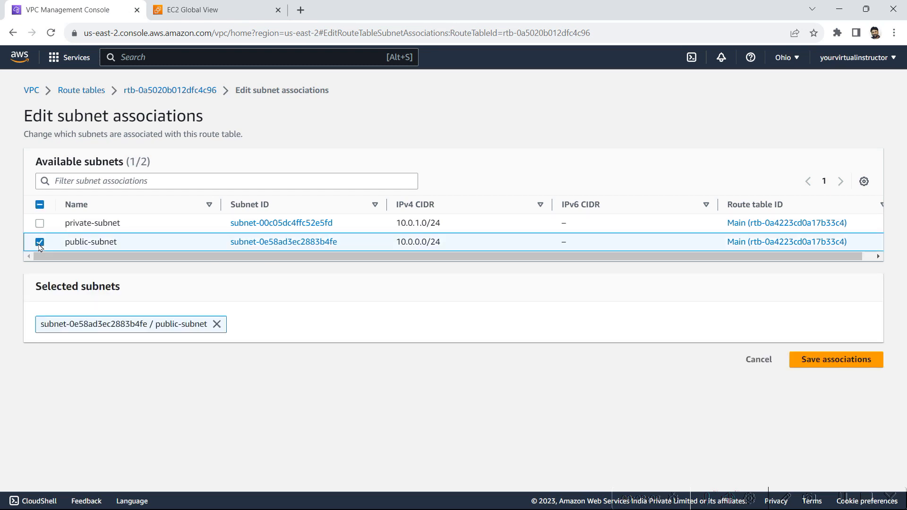
pyautogui.click(839, 360)
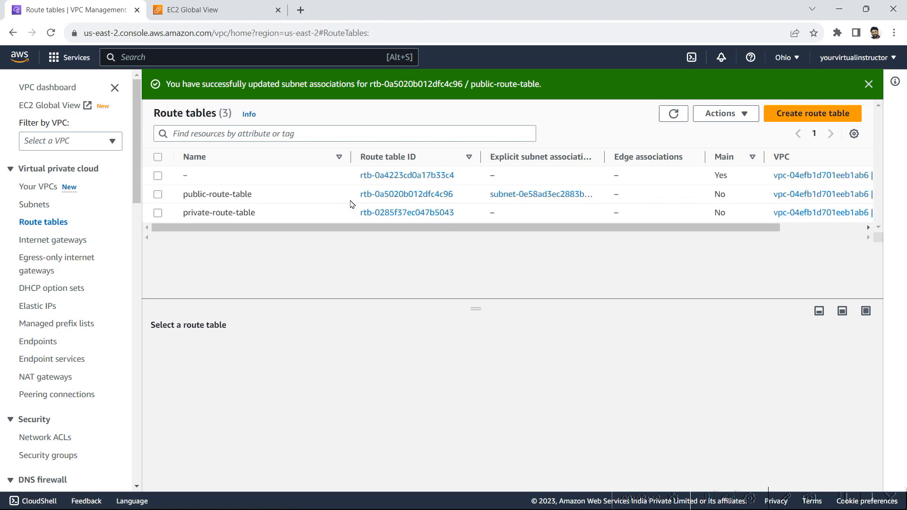
# Step: Through Actions > Edit subnet associations, tie private-subnet to private-route-table and save
pyautogui.click(159, 214)
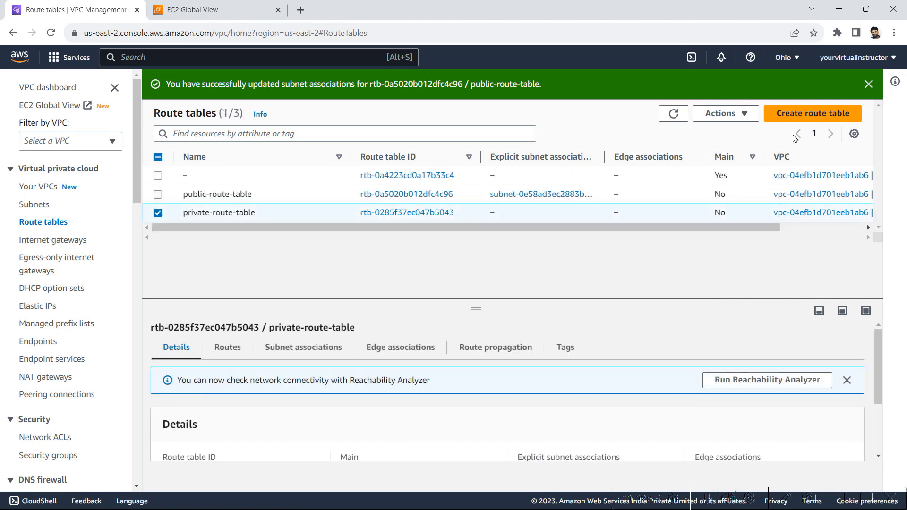
pyautogui.click(743, 112)
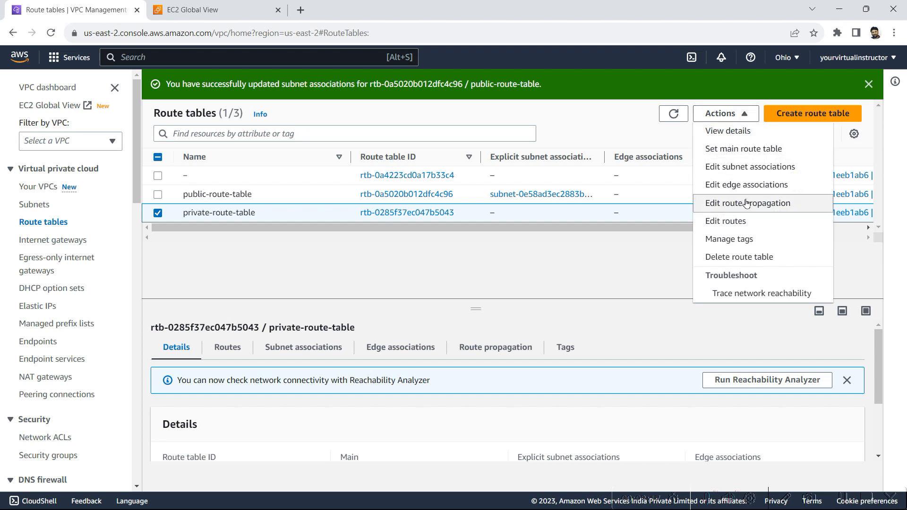
pyautogui.click(751, 169)
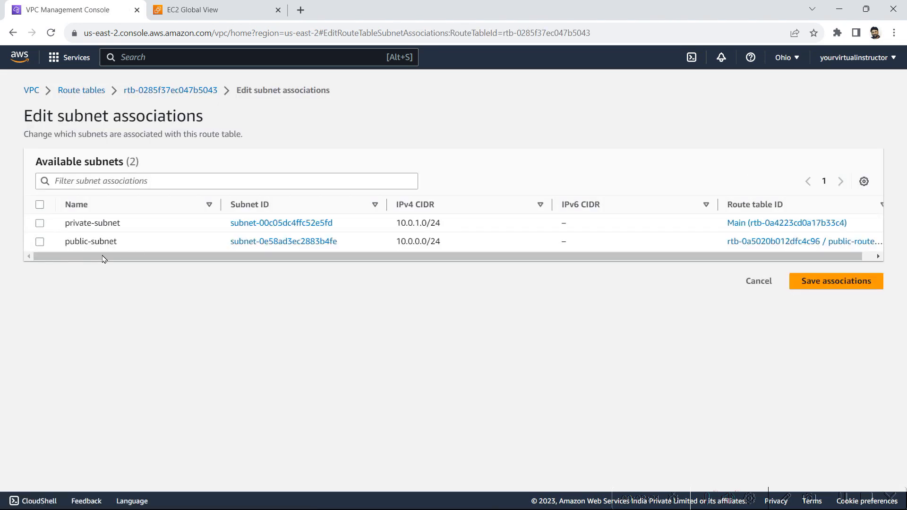
pyautogui.click(40, 224)
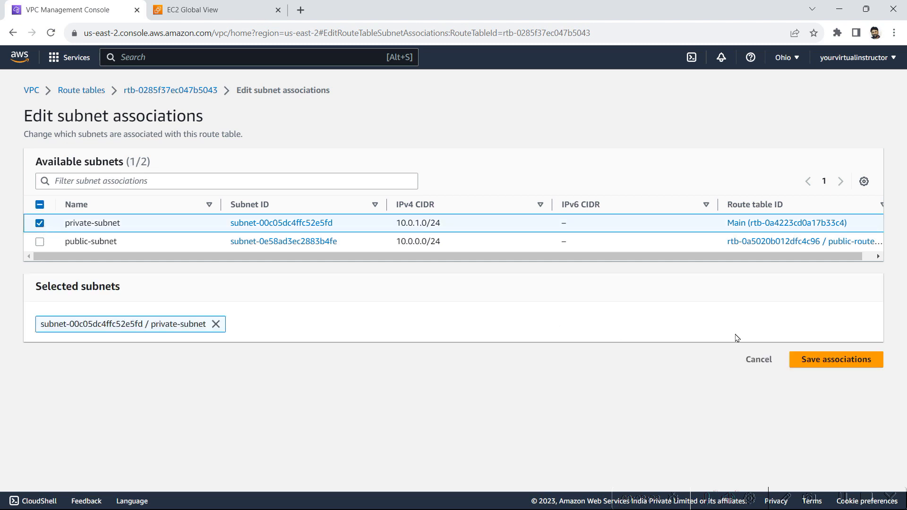
pyautogui.click(831, 358)
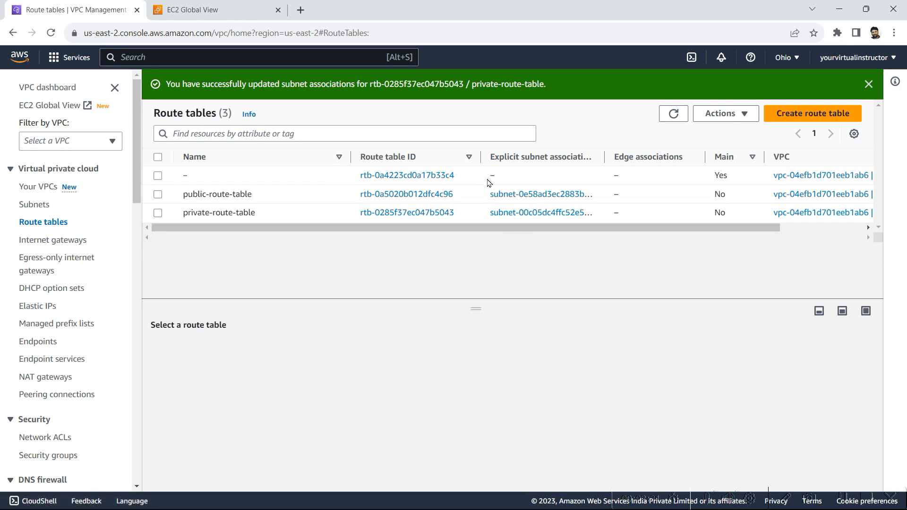
# Step: Clear the stray text selection in the table and select public-route-table
pyautogui.moveTo(488, 183); pyautogui.dragTo(380, 264)
pyautogui.click(380, 264)
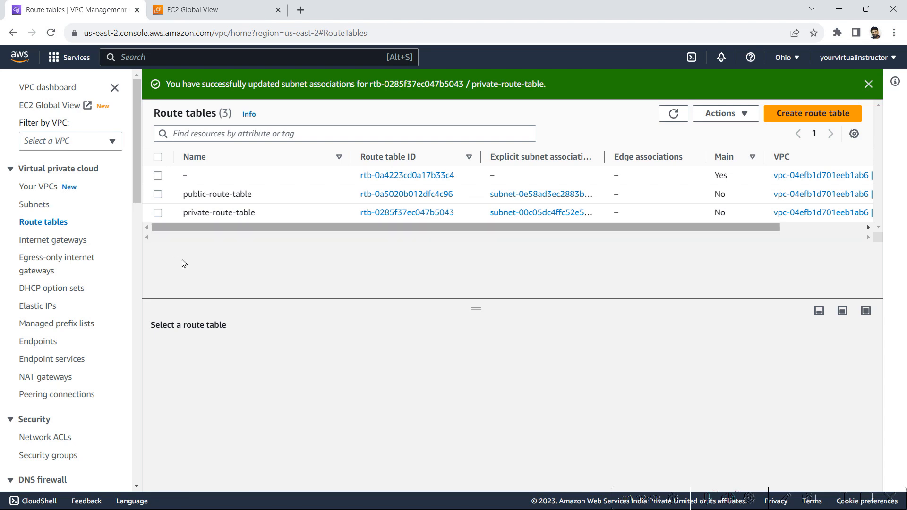
pyautogui.click(158, 194)
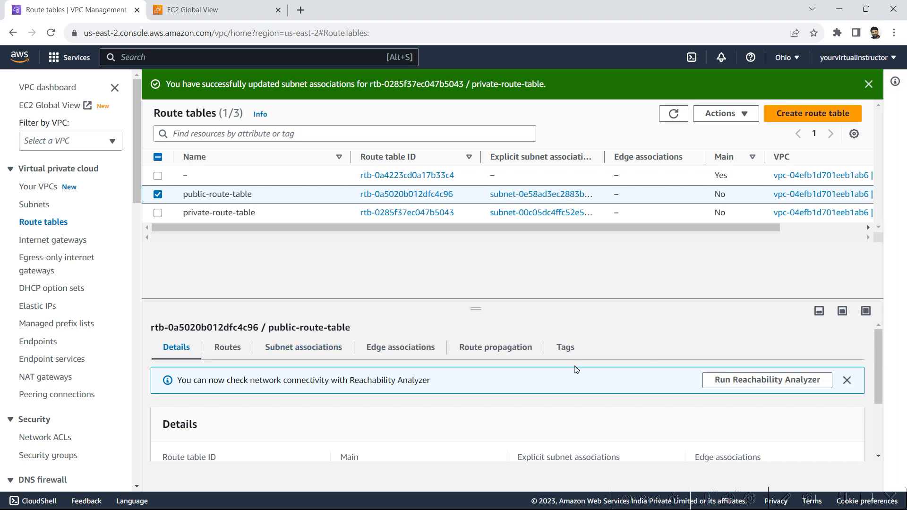
# Step: Check public-route-table's subnets and its lone local 10.0.0.0/16 route, then edit routes
pyautogui.click(312, 358)
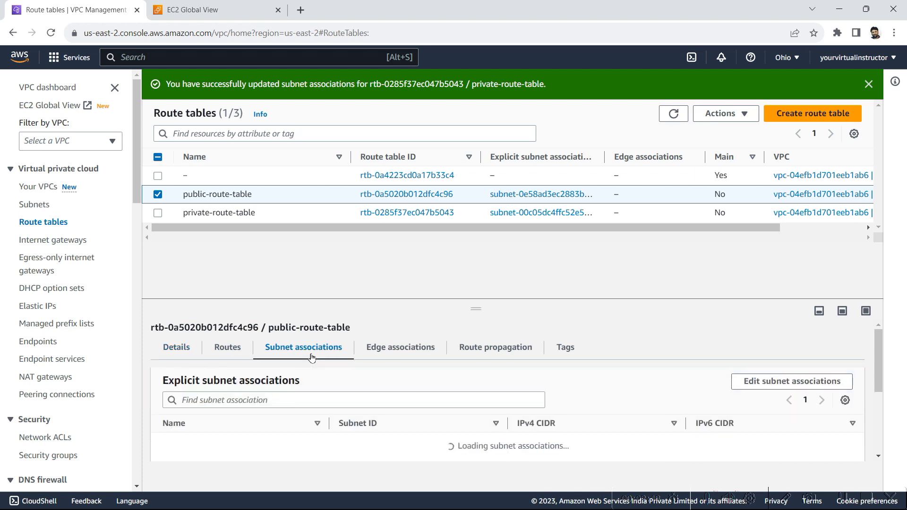
pyautogui.click(244, 356)
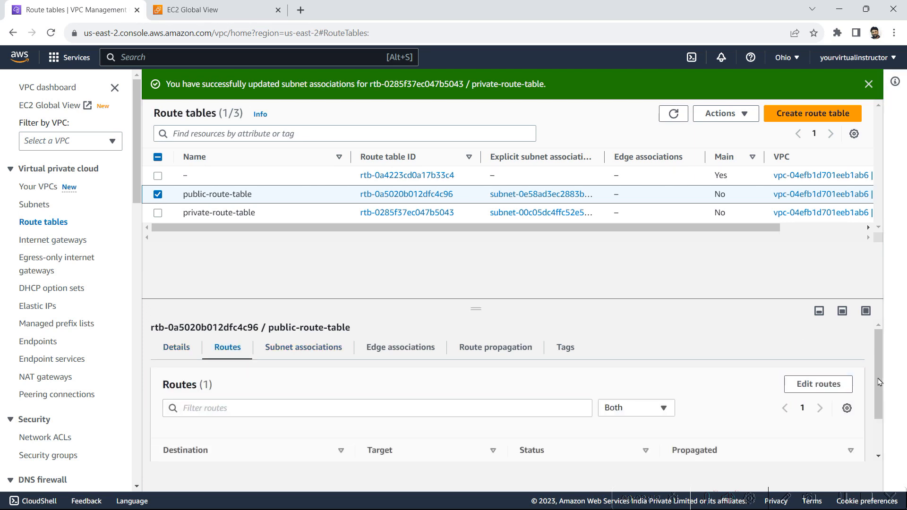
pyautogui.scroll(-2, 883, 429)
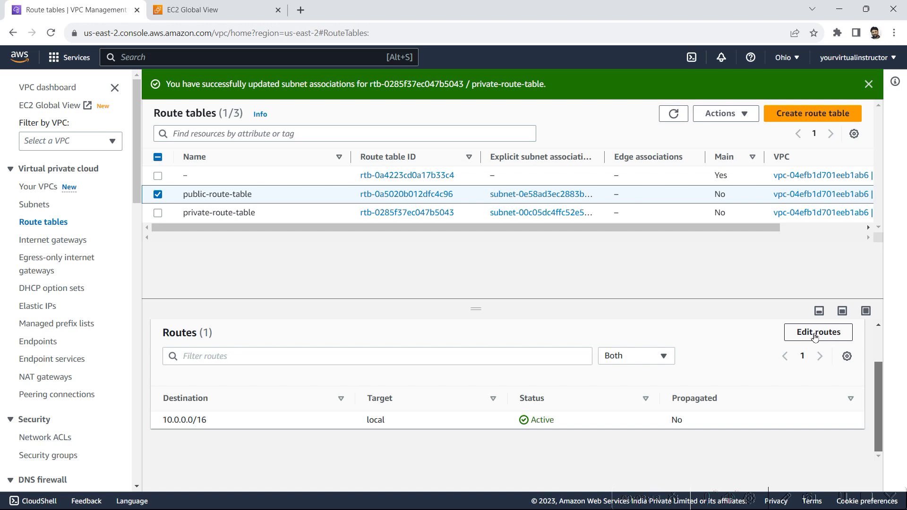
pyautogui.click(815, 336)
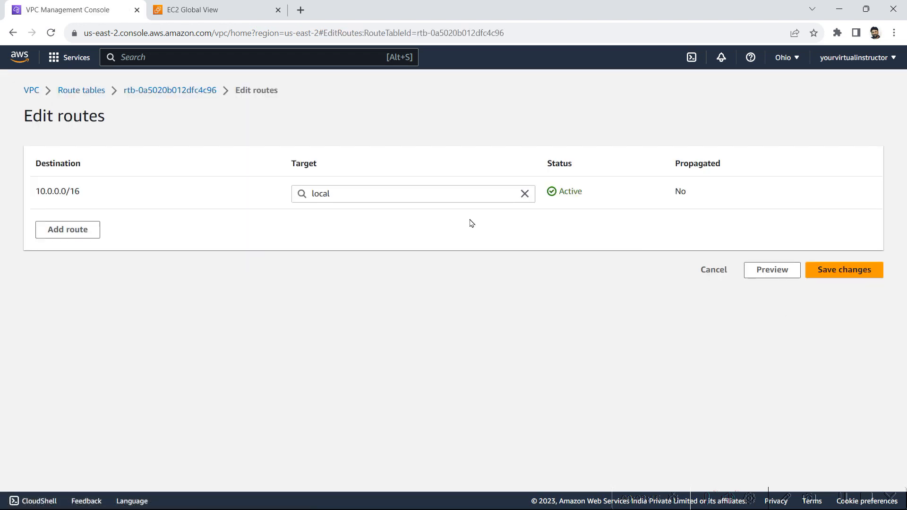
# Step: Add a 0.0.0.0/0 route targeting internet gateway igw-028eb8f8513ed2061 and save the changes
pyautogui.click(55, 230)
pyautogui.click(71, 229)
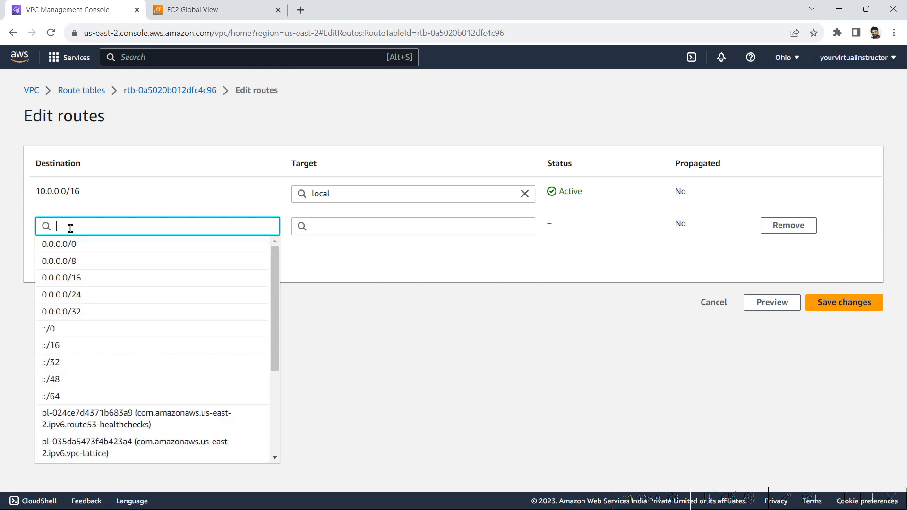
pyautogui.press('Down')
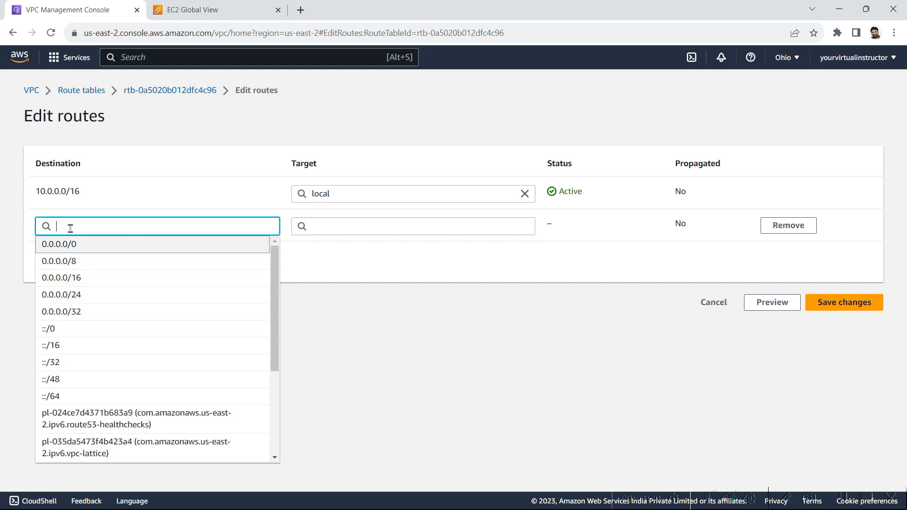
pyautogui.press('Return')
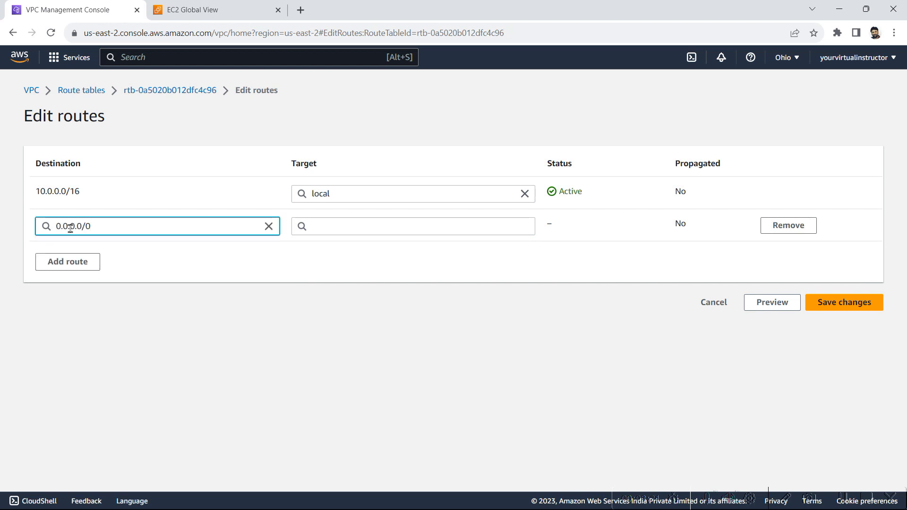
pyautogui.click(347, 225)
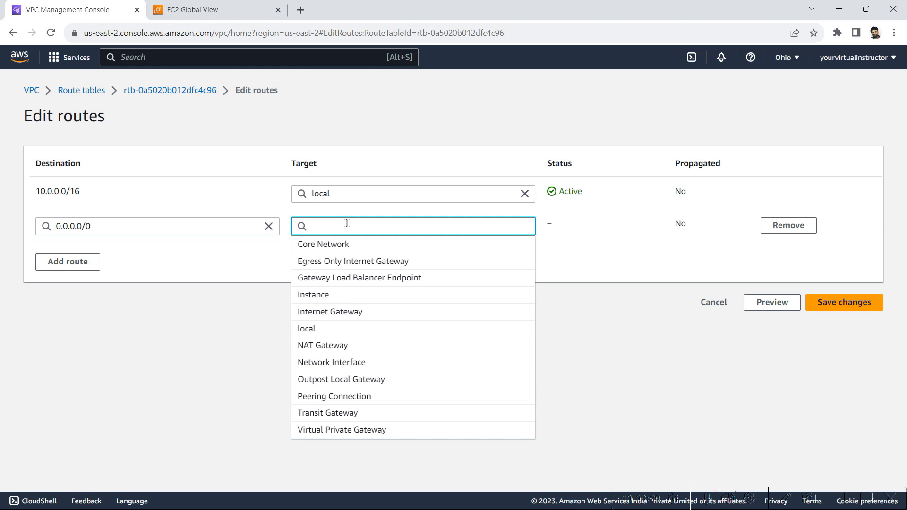
pyautogui.write('inter')
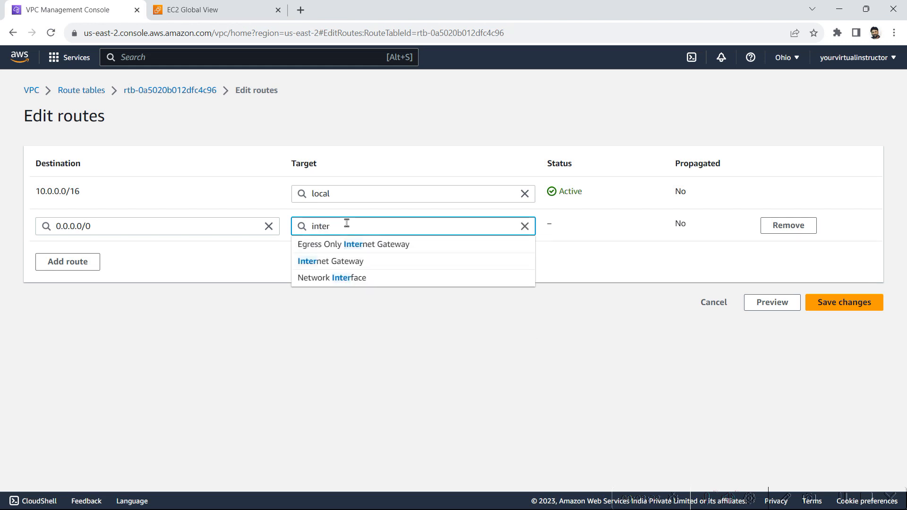
pyautogui.press('BackSpace')
pyautogui.press('BackSpace')
pyautogui.write('er')
pyautogui.click(352, 268)
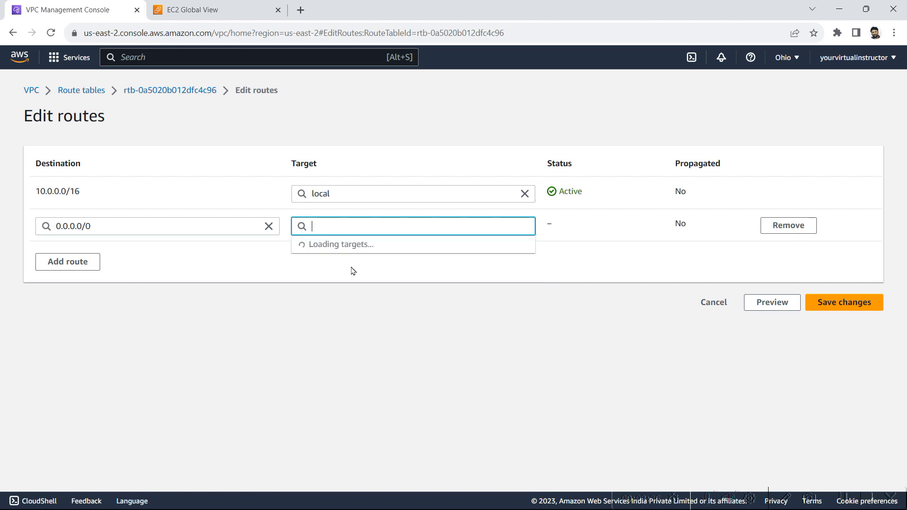
pyautogui.click(363, 249)
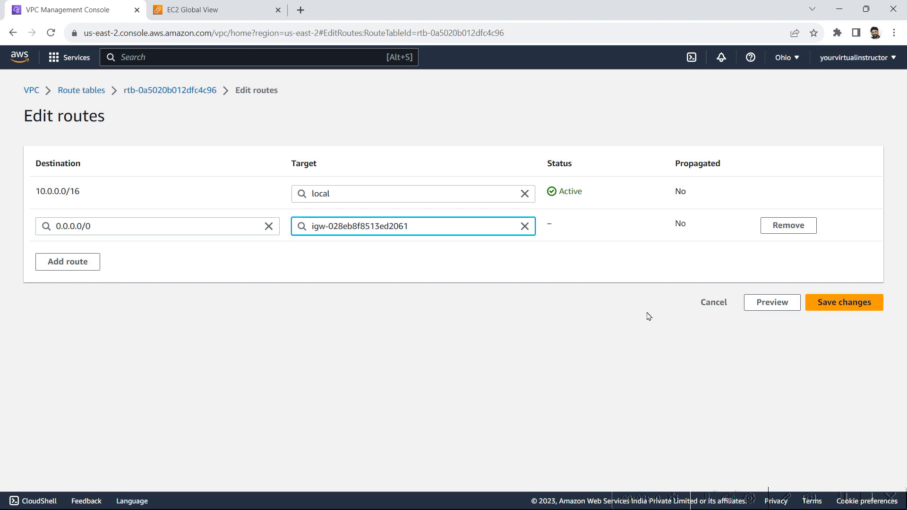
pyautogui.click(853, 308)
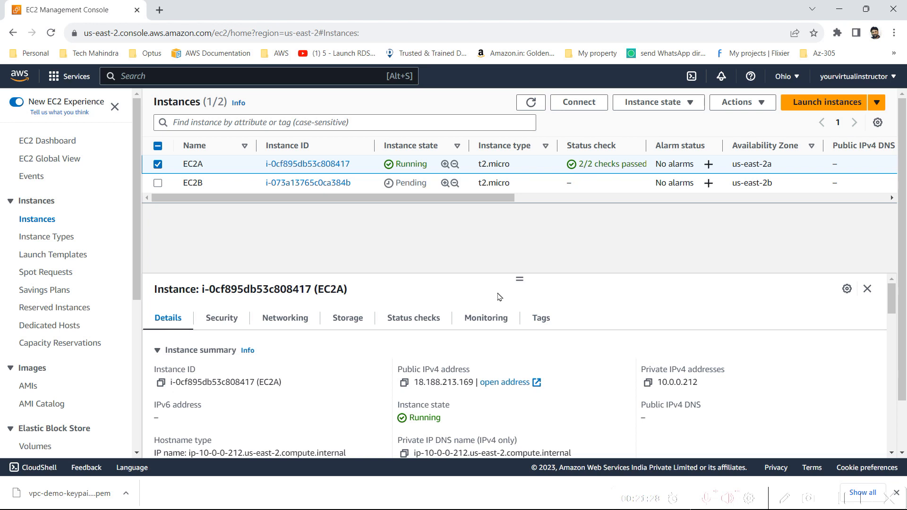
# Step: Launch PuTTYgen from Windows search and shift its window slightly left
pyautogui.press('super')
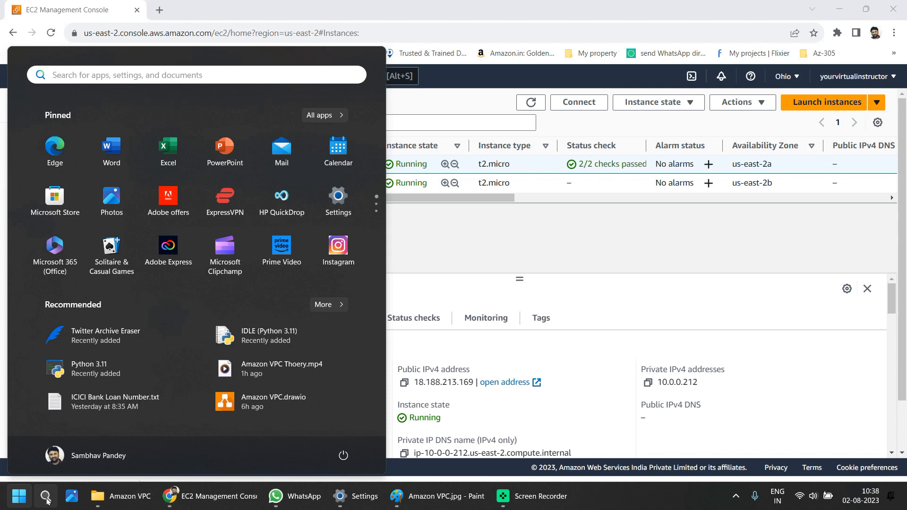
pyautogui.click(46, 497)
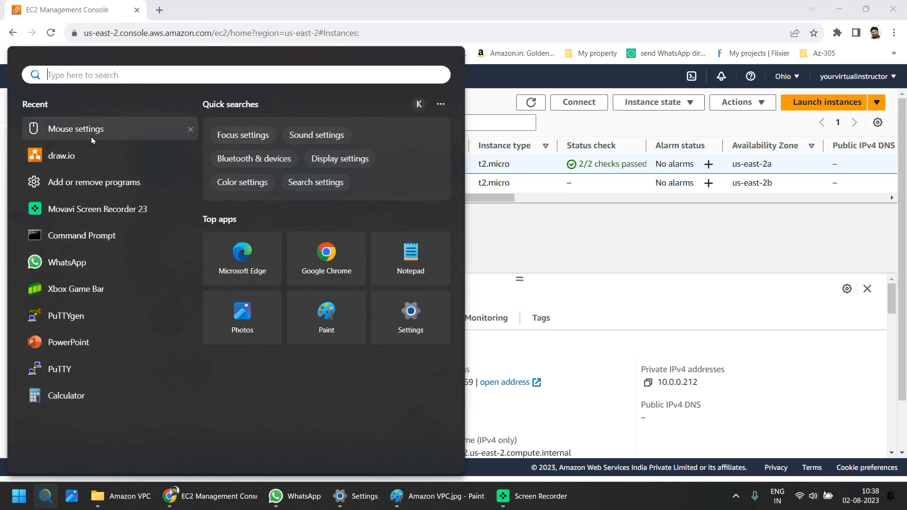
pyautogui.click(90, 319)
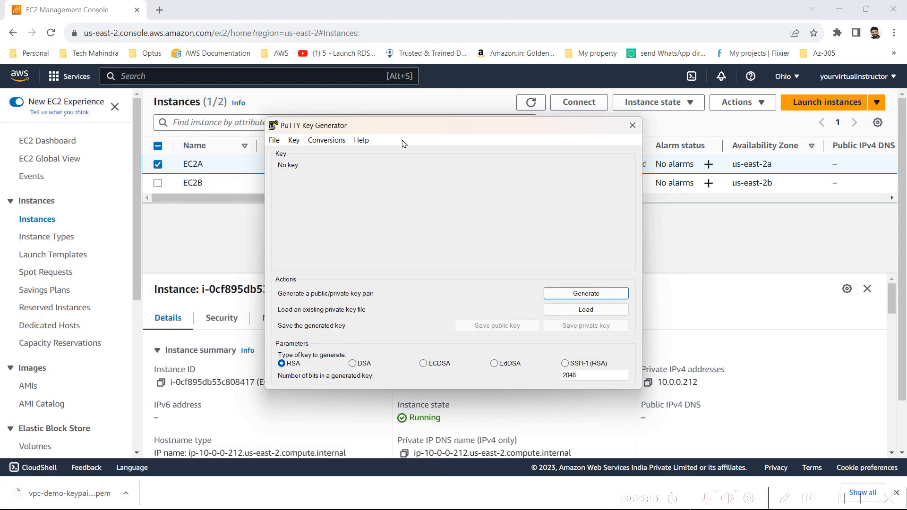
pyautogui.moveTo(391, 134); pyautogui.dragTo(354, 131)
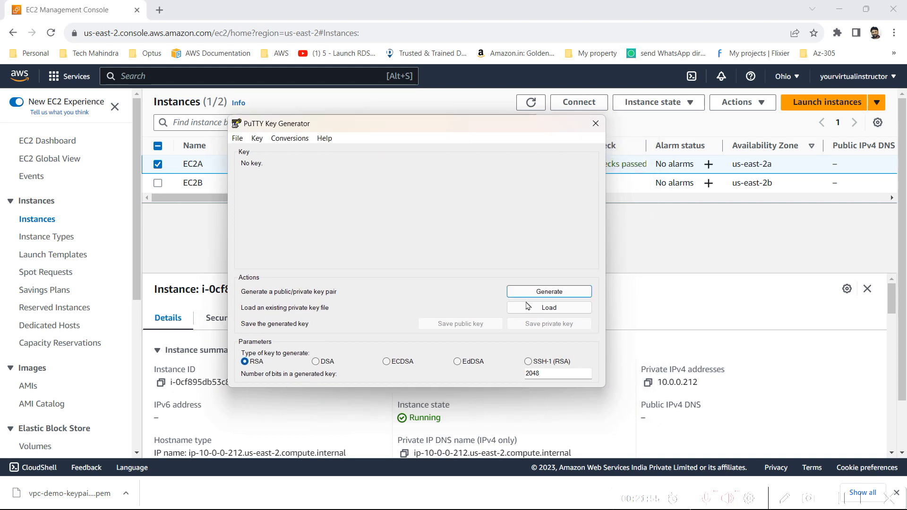
# Step: Load vpc-demo-keypair01.pem from Downloads, with All Files shown and a 'vp' search
pyautogui.click(554, 314)
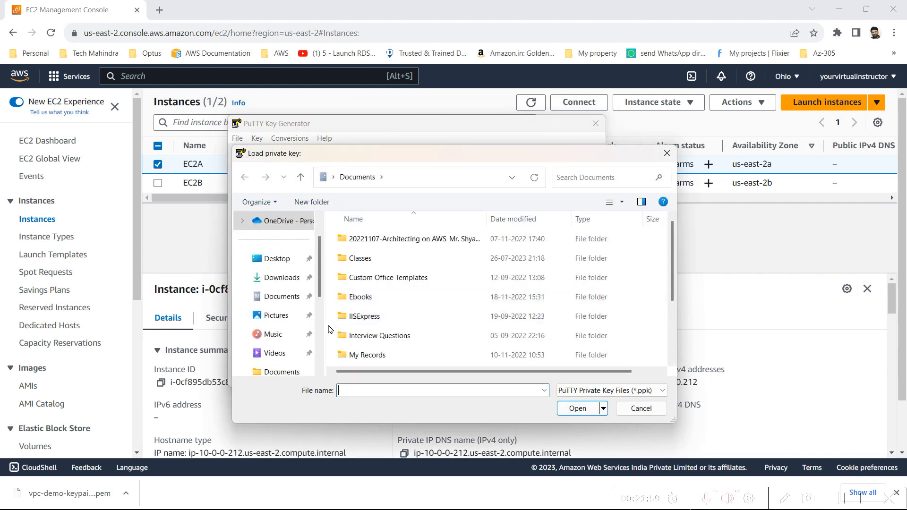
pyautogui.click(290, 286)
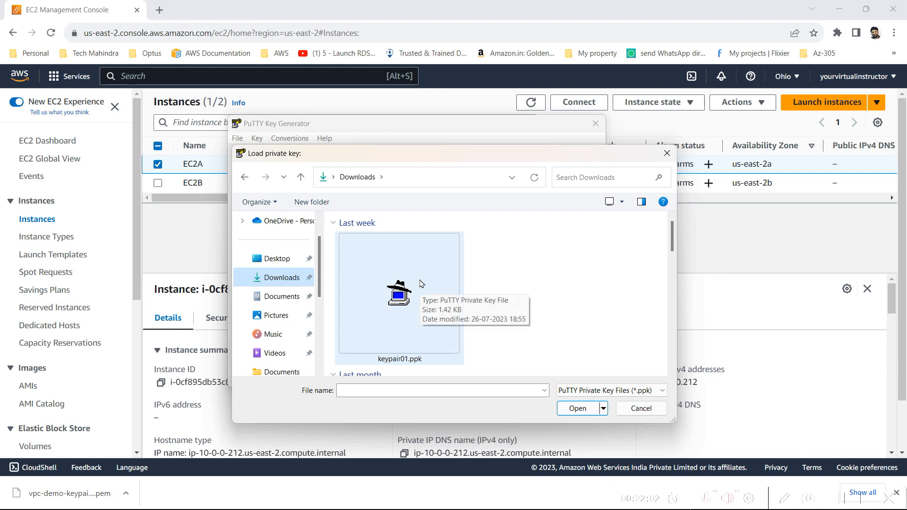
pyautogui.click(595, 393)
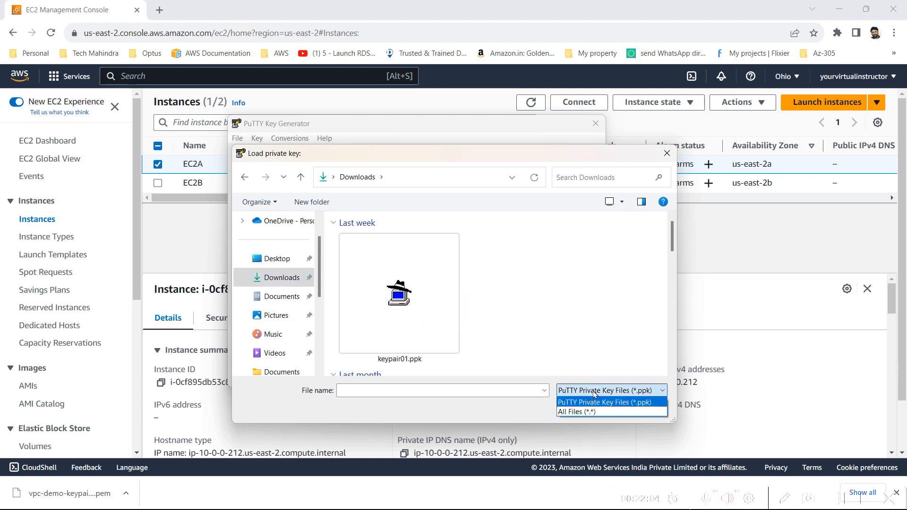
pyautogui.click(591, 412)
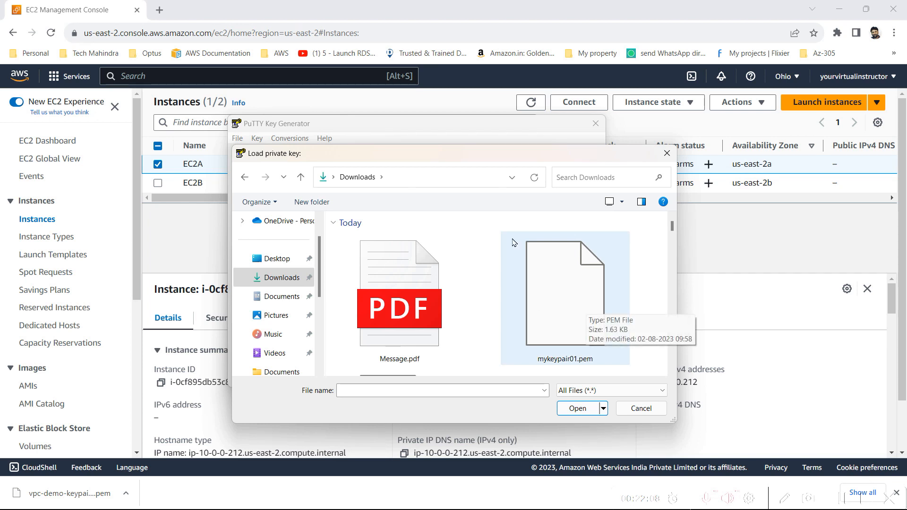
pyautogui.click(595, 178)
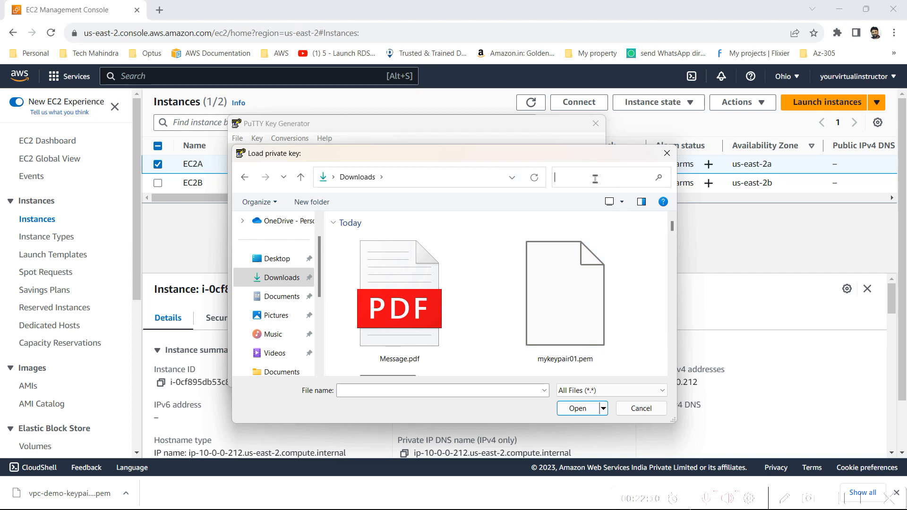
pyautogui.write('vp')
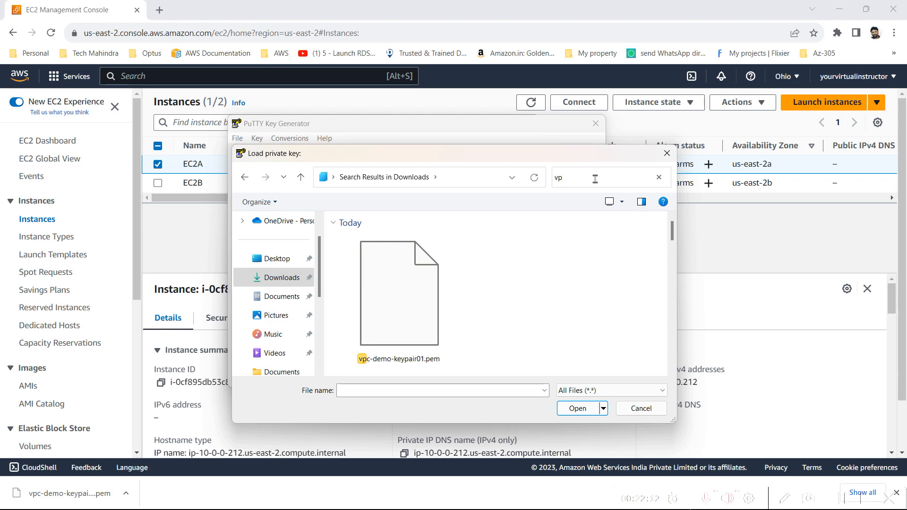
pyautogui.click(411, 343)
pyautogui.doubleClick(410, 343)
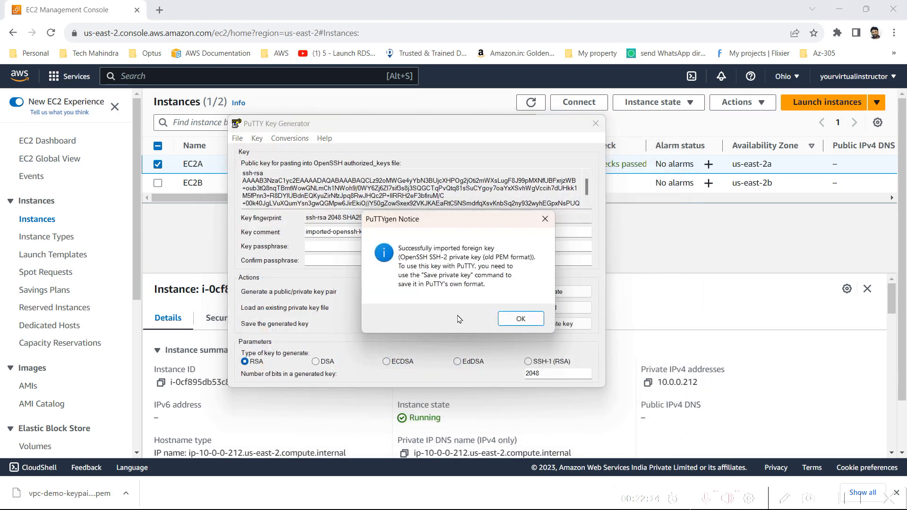
# Step: Dismiss the import notice and leave both key passphrase fields empty
pyautogui.click(521, 319)
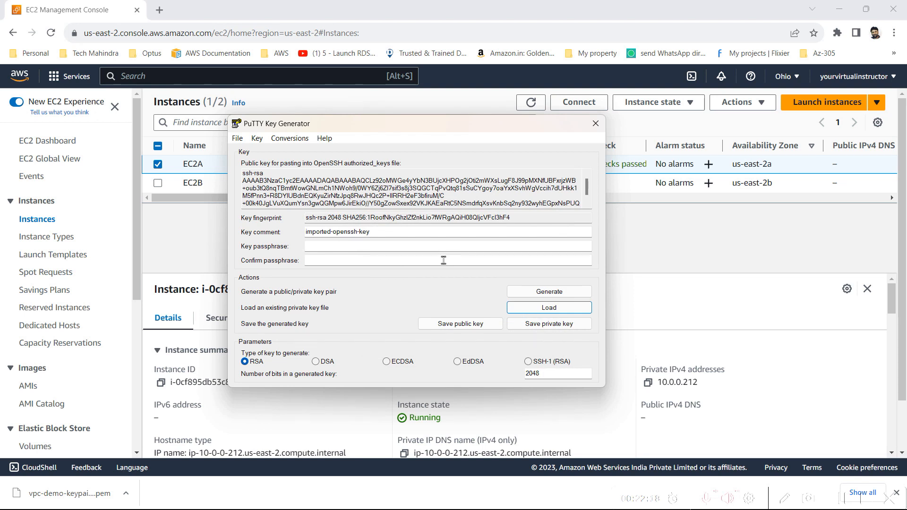
pyautogui.click(409, 246)
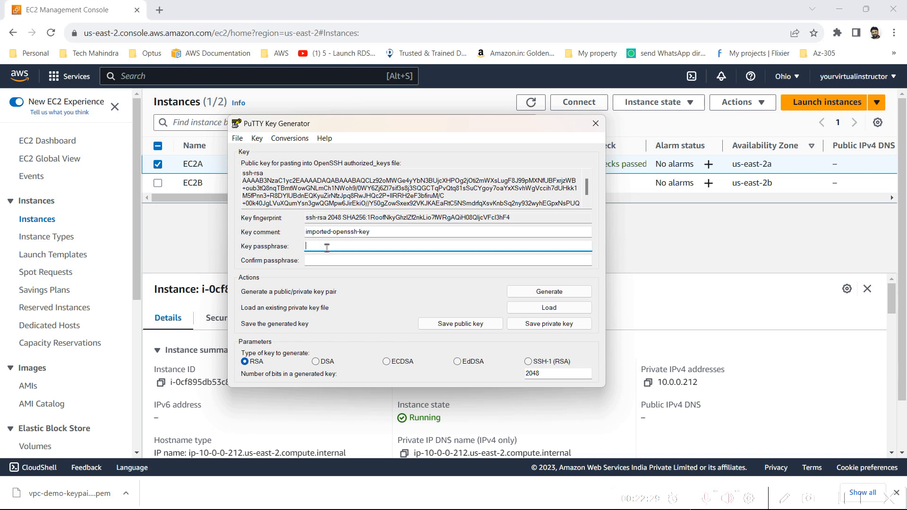
pyautogui.click(336, 264)
pyautogui.click(336, 245)
pyautogui.click(343, 261)
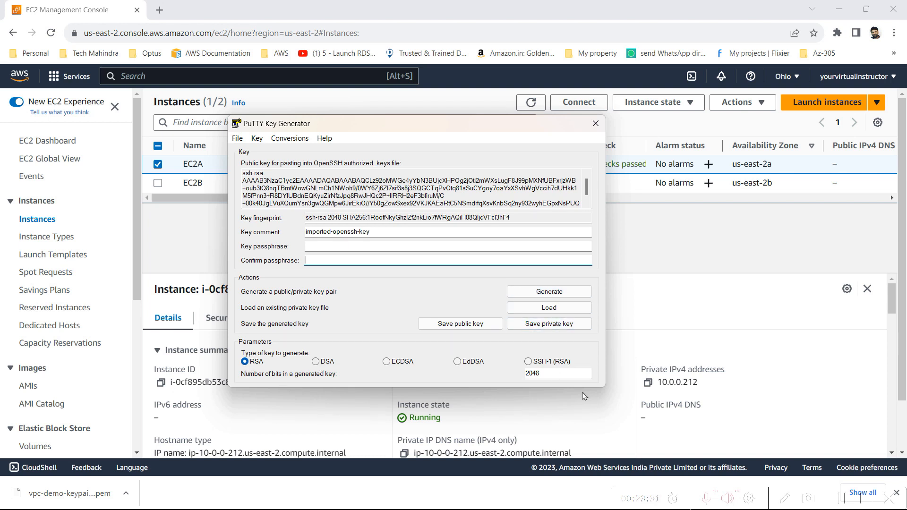
# Step: Save the private key as vpc-demo-keypair01, PuTTY .ppk type, in Downloads
pyautogui.click(558, 330)
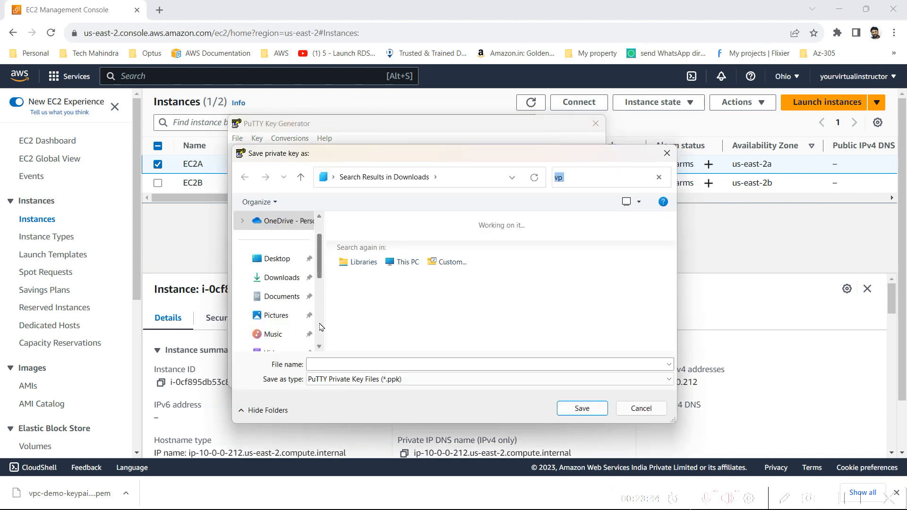
pyautogui.click(295, 278)
pyautogui.click(376, 364)
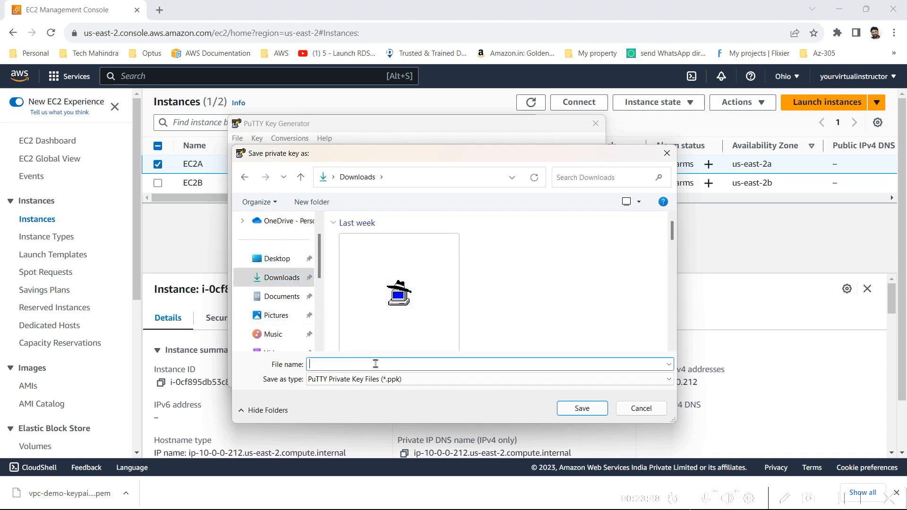
pyautogui.write('vp')
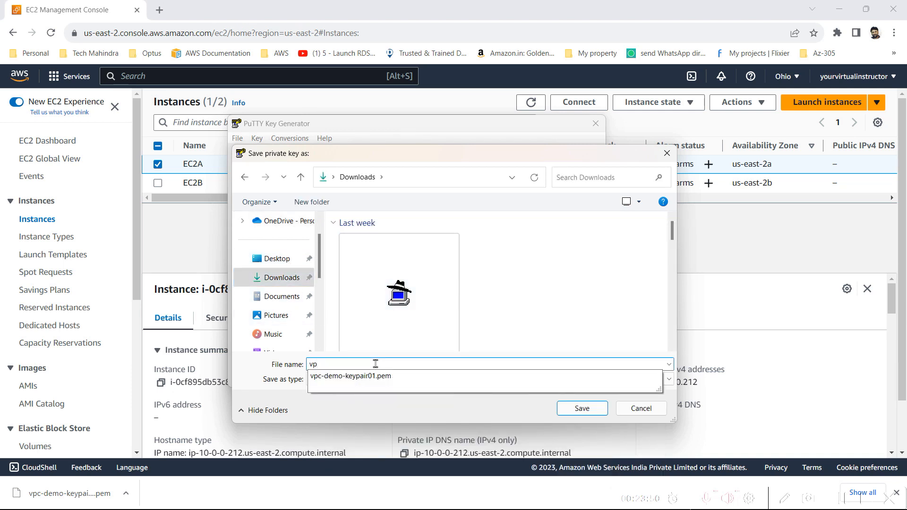
pyautogui.press('Down')
pyautogui.press('BackSpace')
pyautogui.press('BackSpace')
pyautogui.click(411, 363)
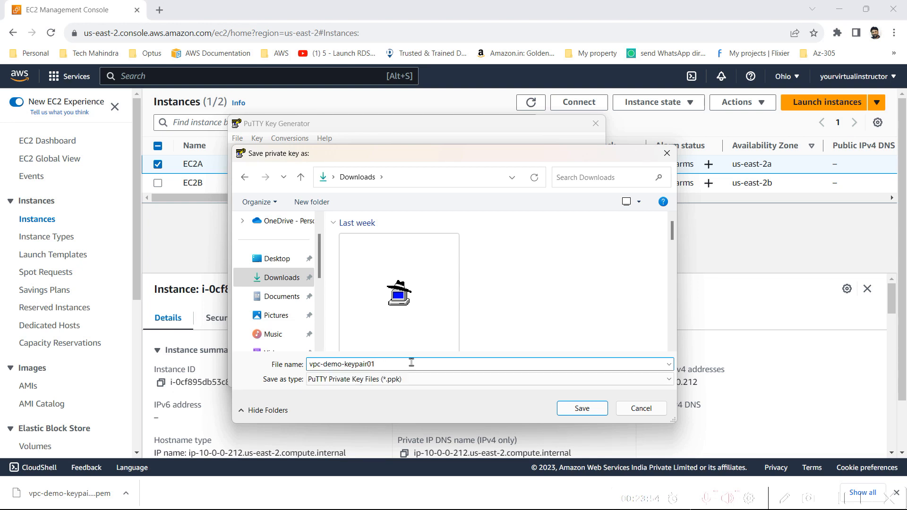
pyautogui.click(505, 382)
pyautogui.click(506, 387)
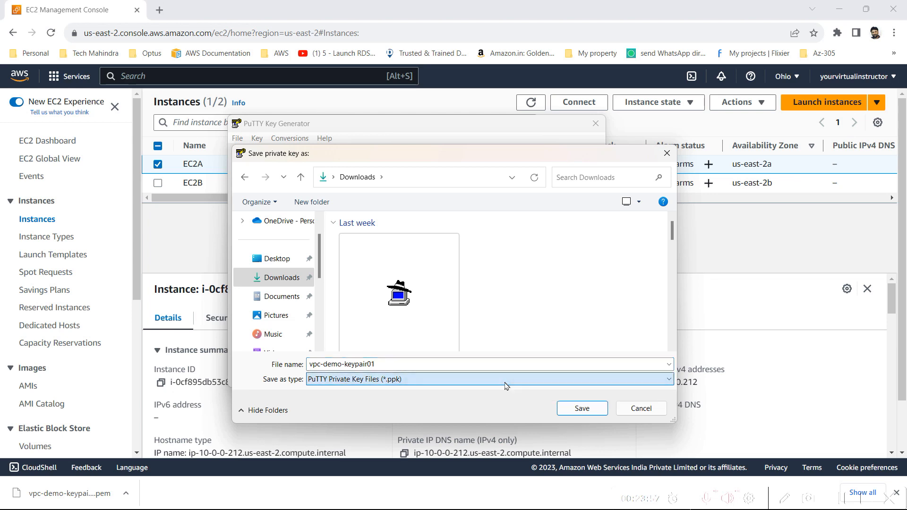
pyautogui.click(582, 409)
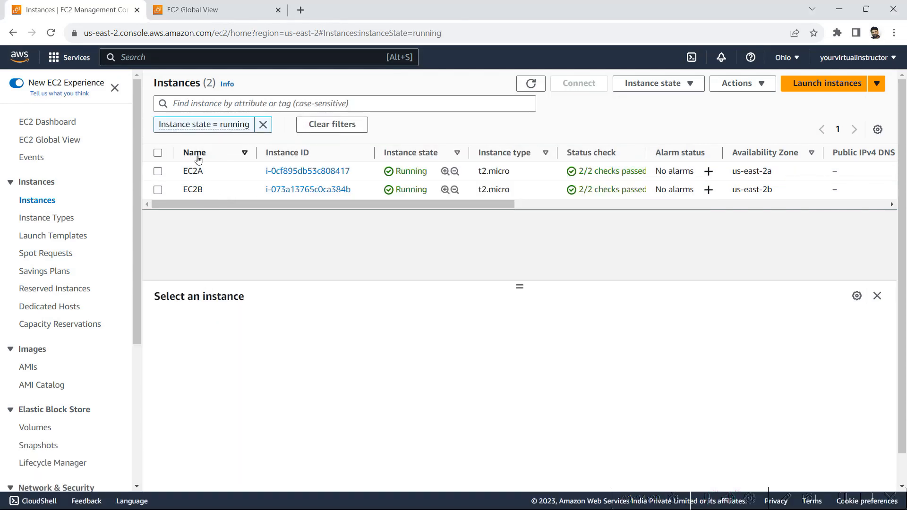
# Step: Copy EC2A's public IP 3.17.76.68 and view its SSH client details for ec2-user
pyautogui.click(158, 171)
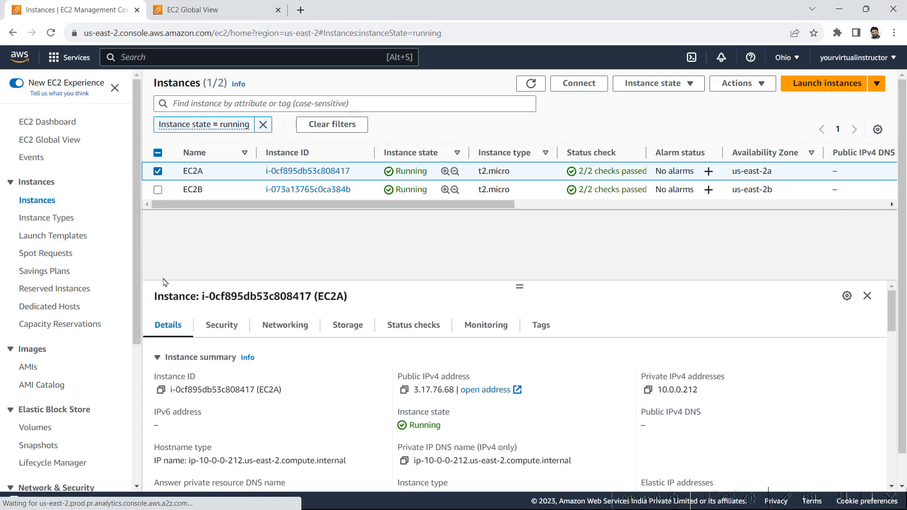
pyautogui.click(404, 390)
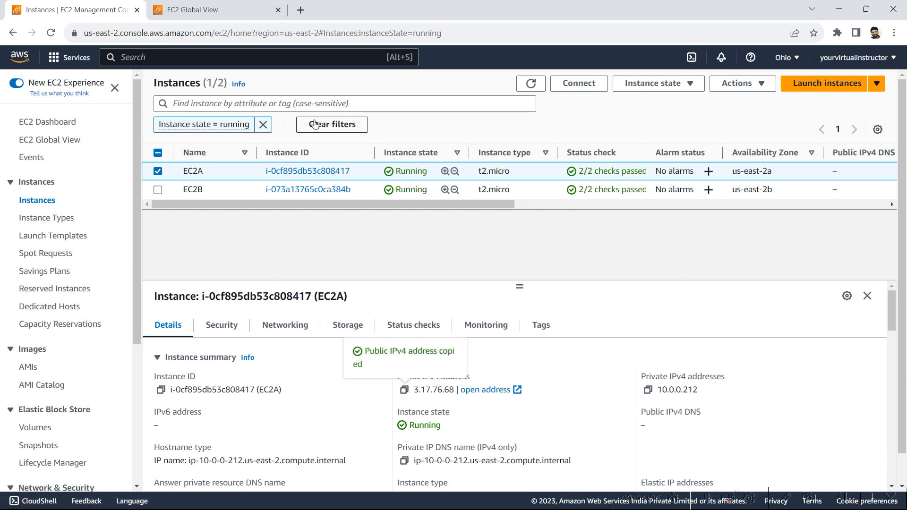
pyautogui.click(575, 84)
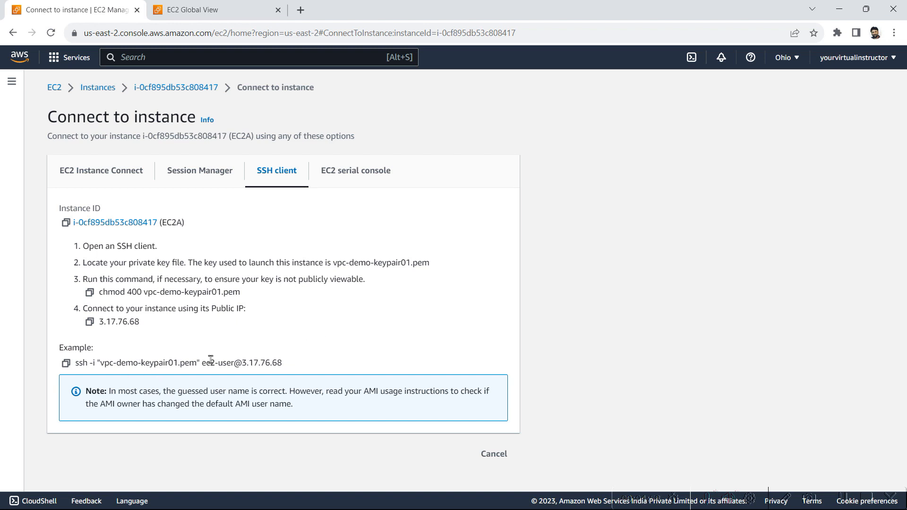
pyautogui.moveTo(202, 362); pyautogui.dragTo(234, 363)
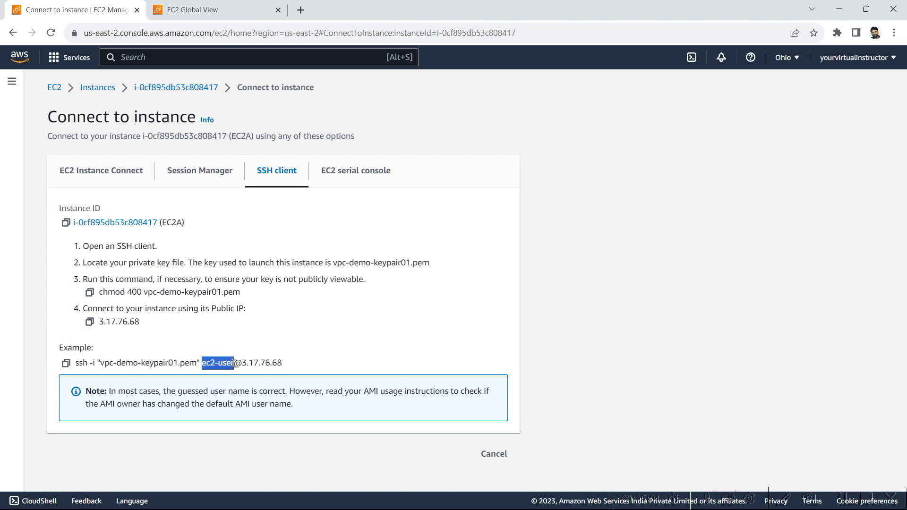
pyautogui.click(235, 363)
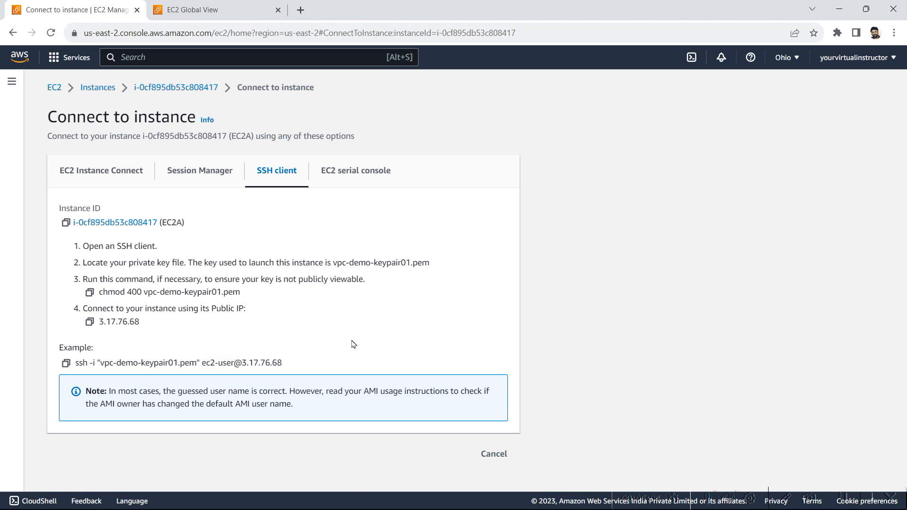
pyautogui.press('super')
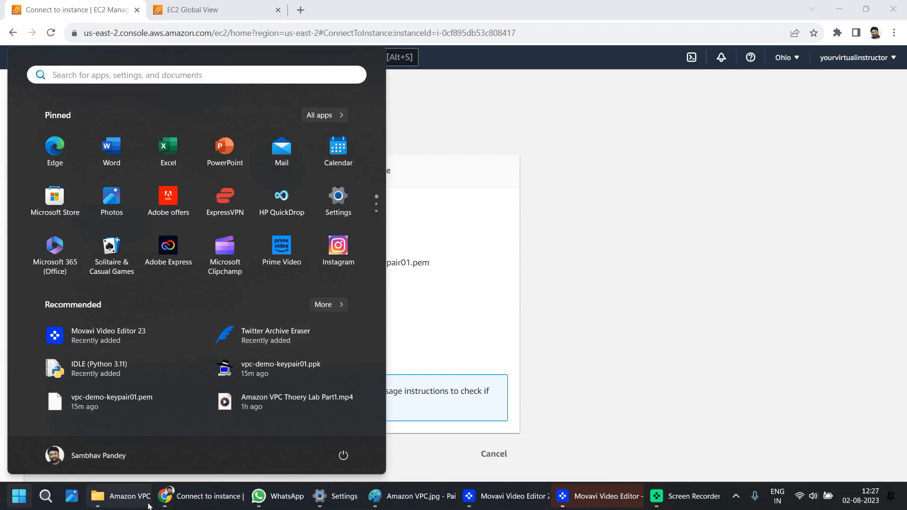
# Step: Set up PuTTY for host 3.17.76.68 using the downloaded .ppk private key file
pyautogui.click(45, 496)
pyautogui.click(66, 396)
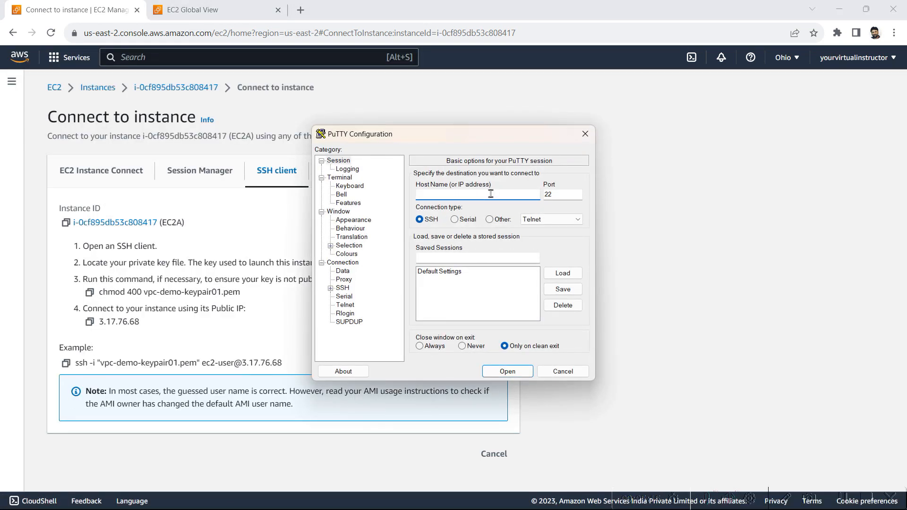
pyautogui.hotkey('ctrl', 'v')
pyautogui.click(342, 265)
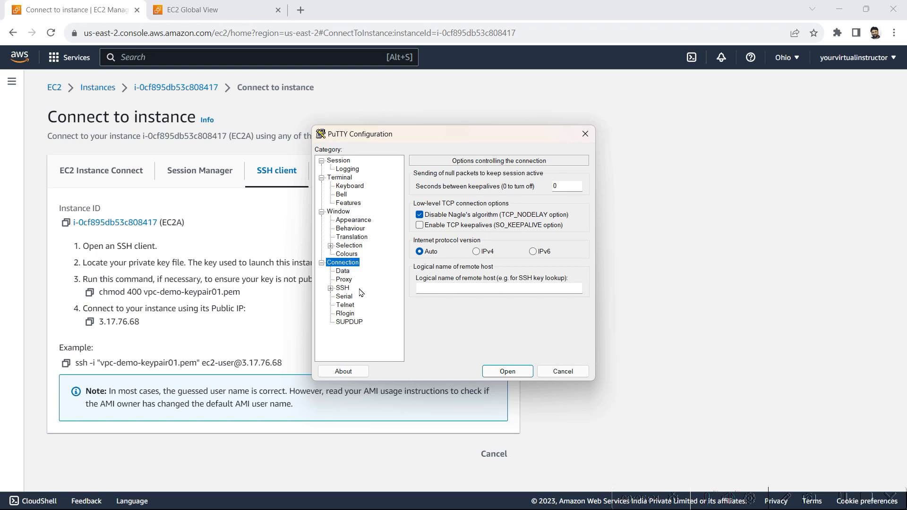
pyautogui.click(345, 289)
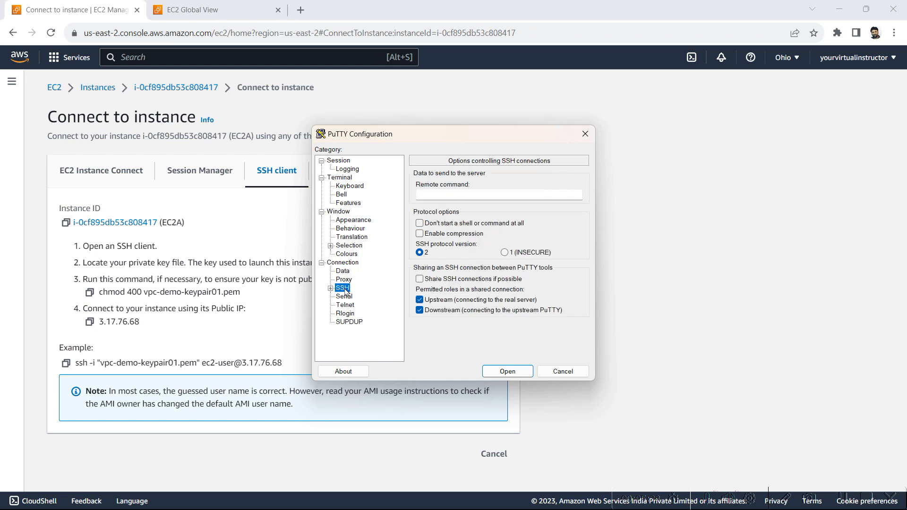
pyautogui.doubleClick(343, 288)
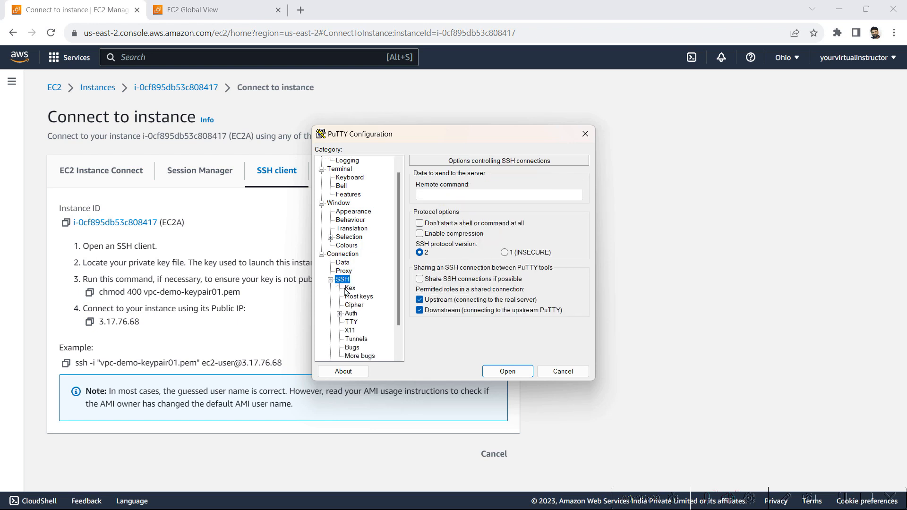
pyautogui.click(350, 314)
pyautogui.doubleClick(350, 314)
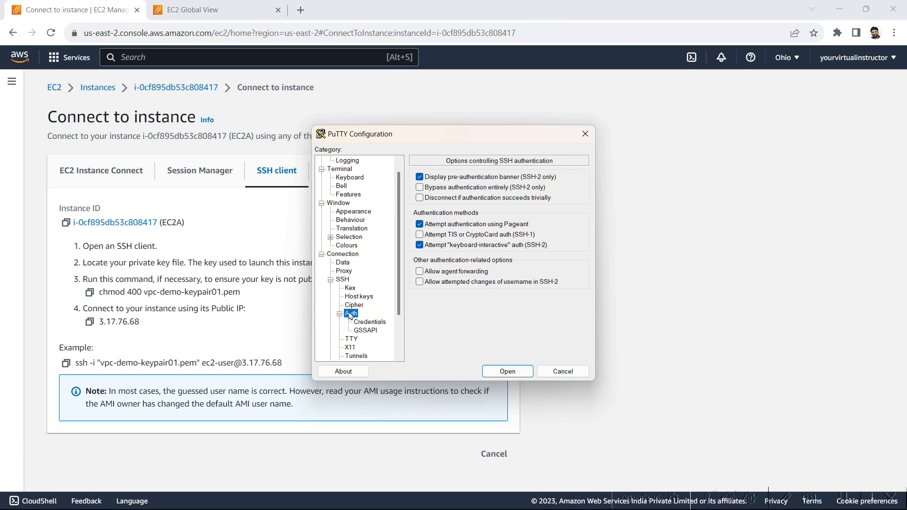
pyautogui.click(370, 323)
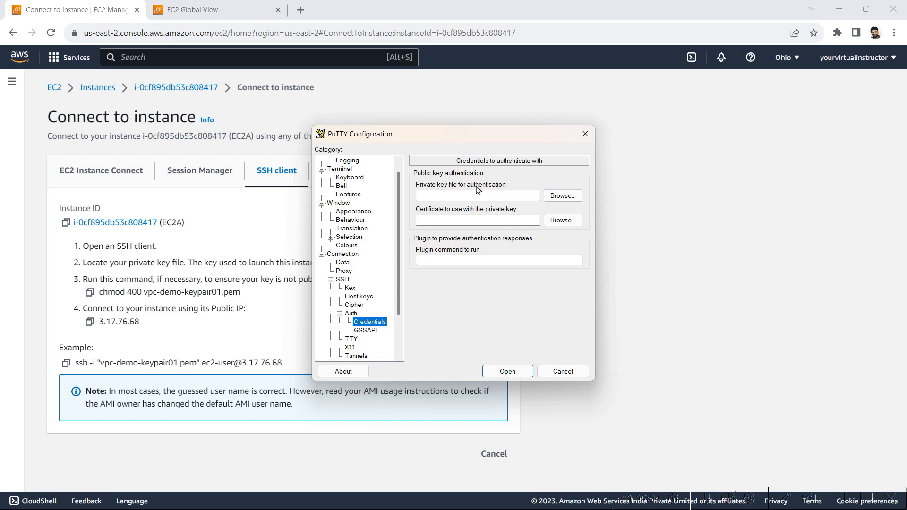
pyautogui.click(557, 199)
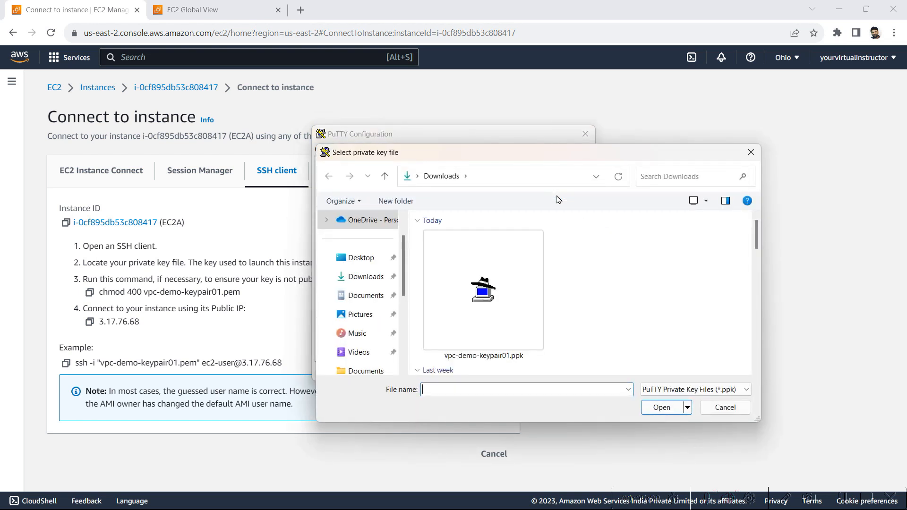
pyautogui.doubleClick(499, 323)
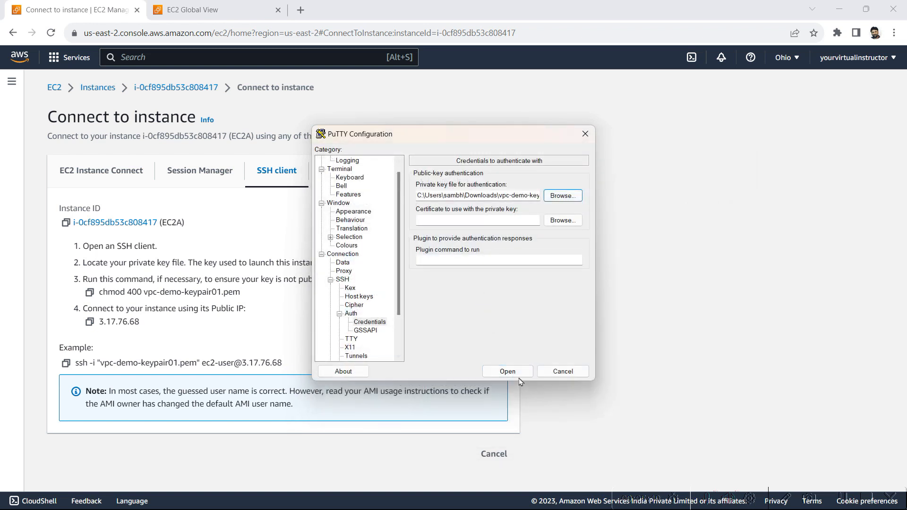
# Step: Connect to EC2A, accept its host key, and log in as ec2-user
pyautogui.click(507, 371)
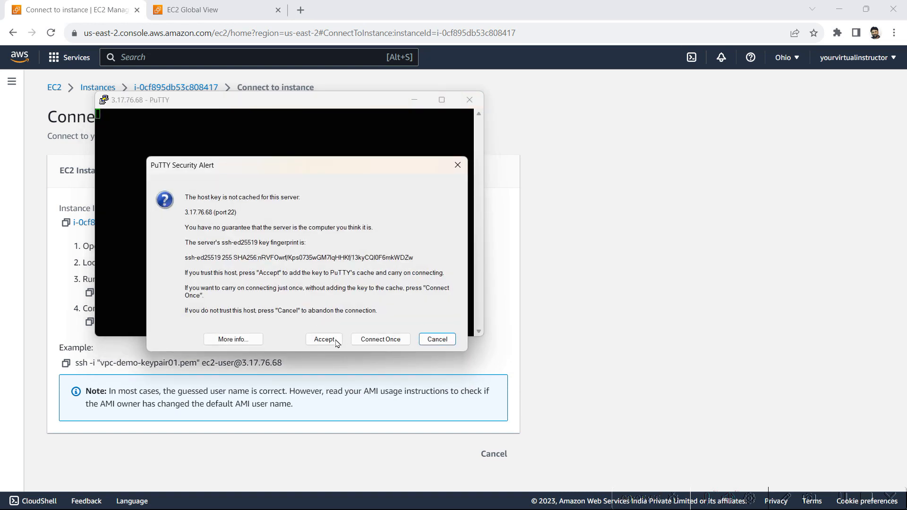
pyautogui.click(322, 340)
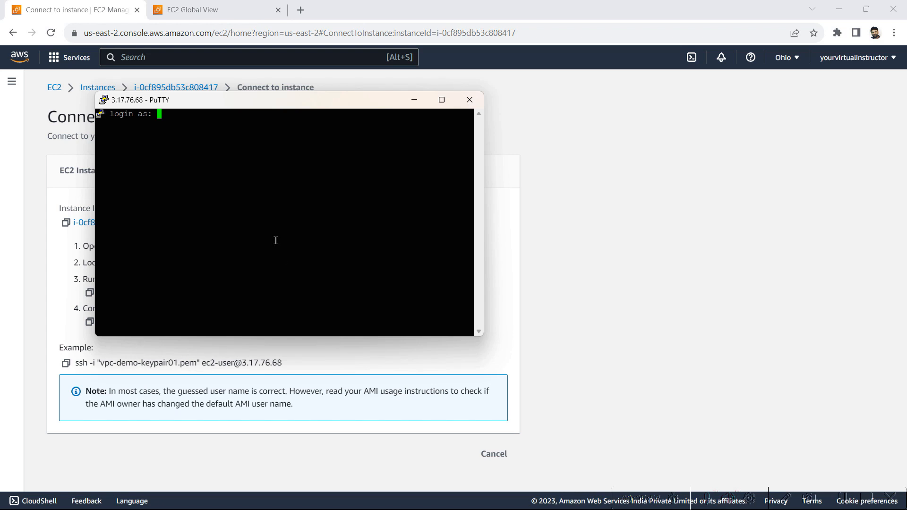
pyautogui.write('ec2-user')
pyautogui.press('Return')
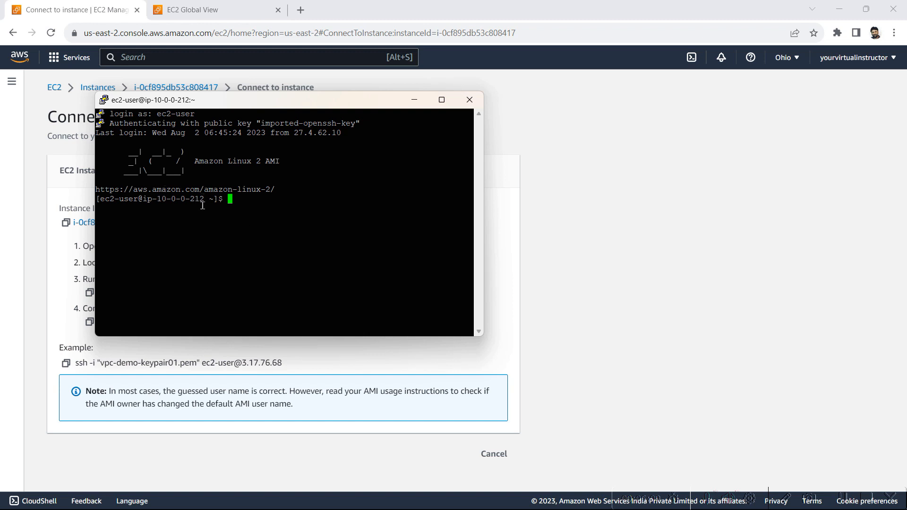
pyautogui.click(166, 91)
# Step: Select EC2A in the Instances list and match its private IPv4 10.0.0.212 to the PuTTY prompt's host
pyautogui.click(166, 92)
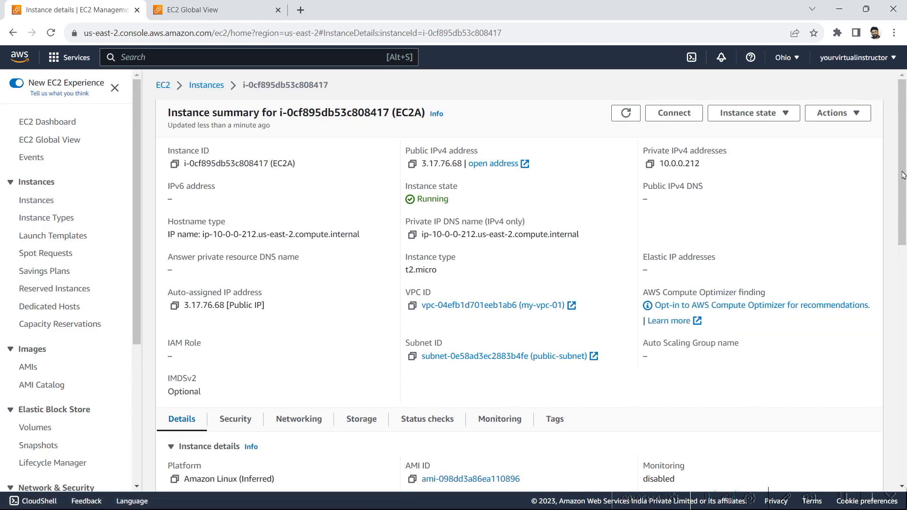
pyautogui.click(206, 86)
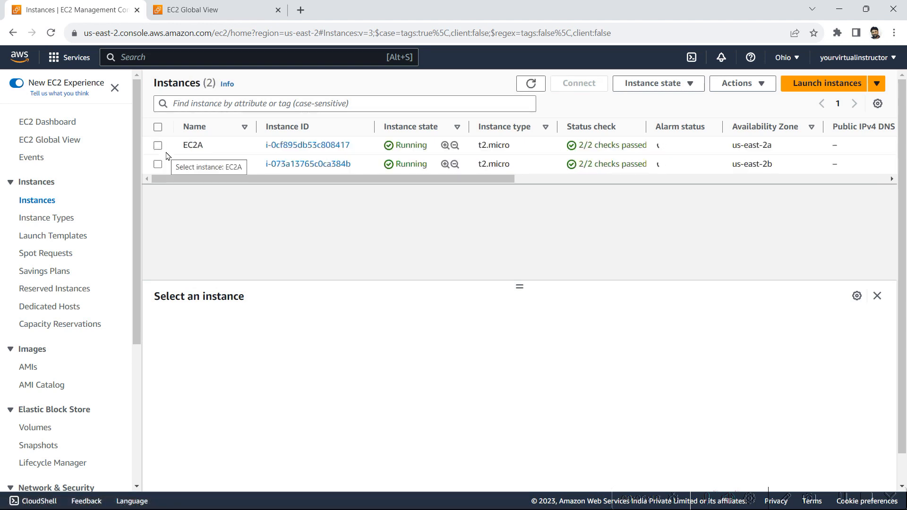
pyautogui.click(158, 146)
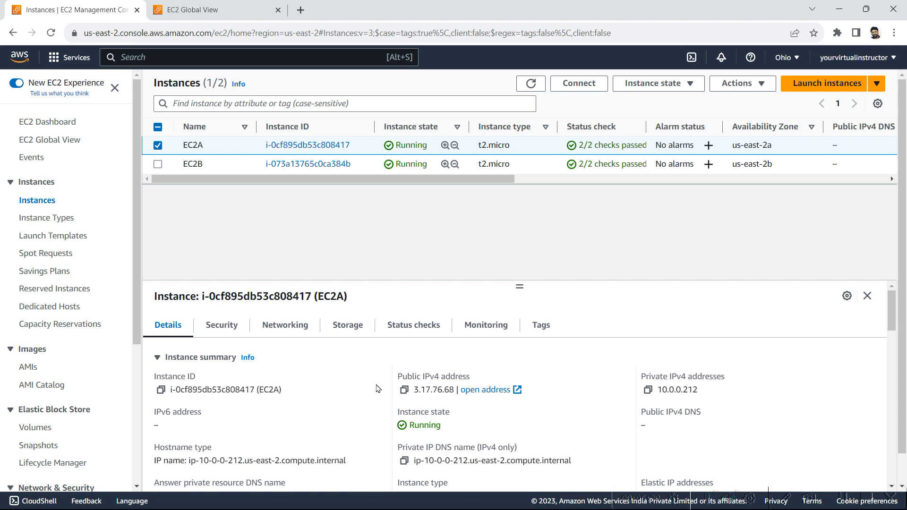
pyautogui.hotkey('alt', 'Tab')
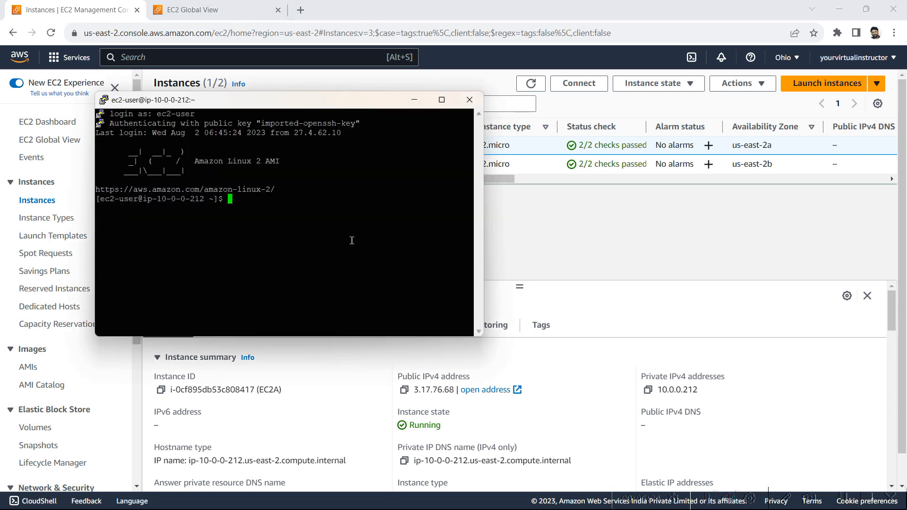
pyautogui.moveTo(203, 205); pyautogui.dragTo(159, 201)
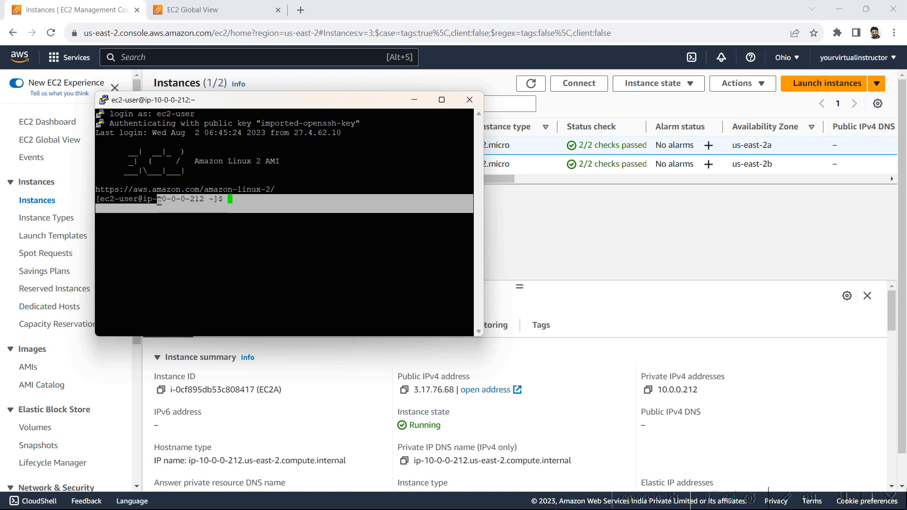
pyautogui.click(705, 393)
pyautogui.doubleClick(667, 387)
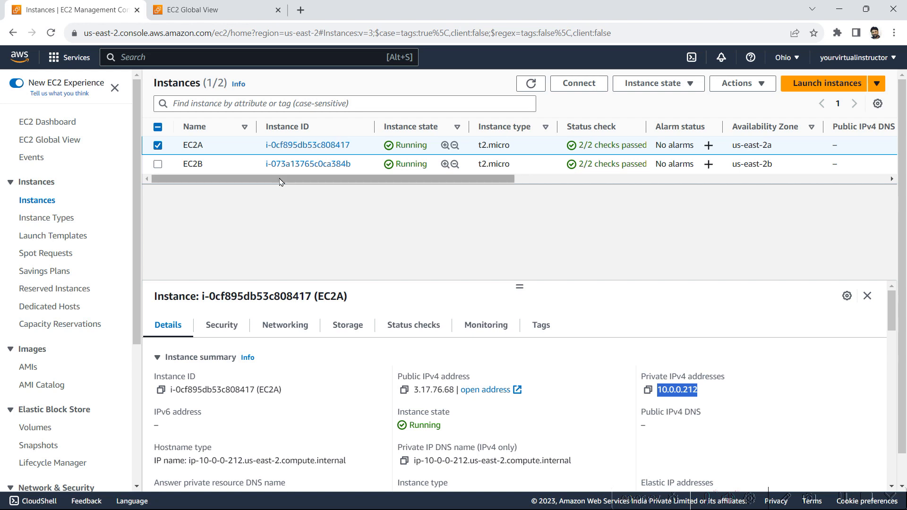
pyautogui.hotkey('alt', 'Tab')
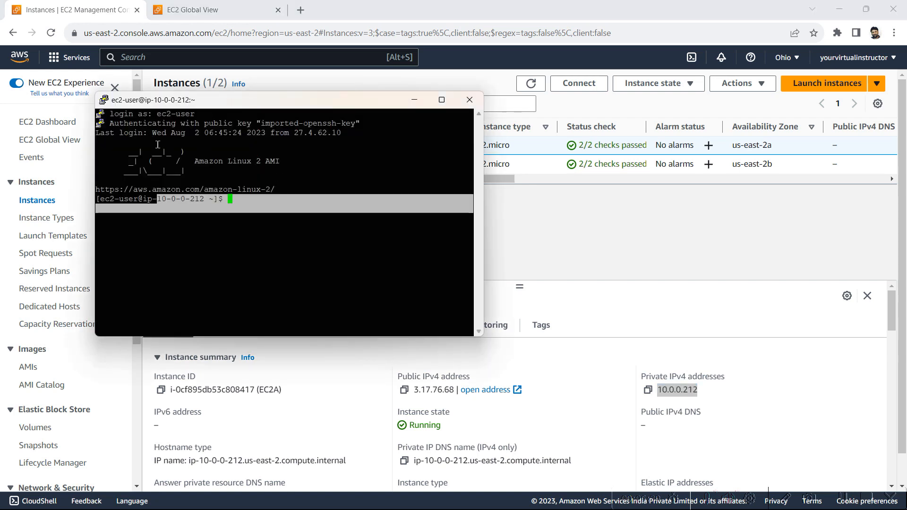
pyautogui.click(221, 237)
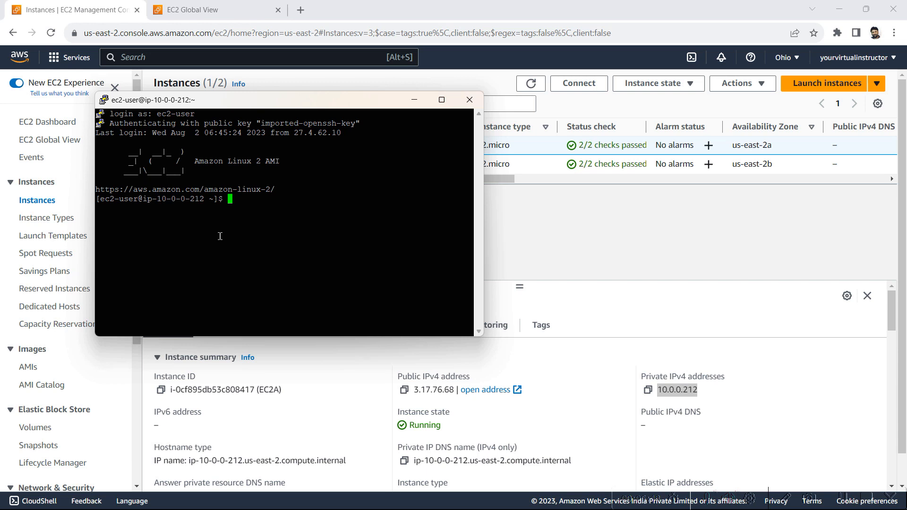
pyautogui.click(550, 255)
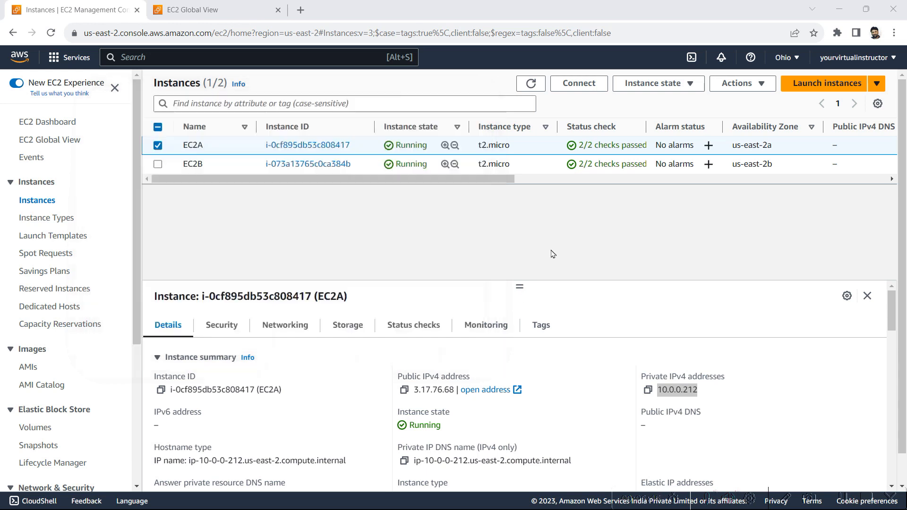
pyautogui.click(159, 151)
# Step: Select EC2B and view its SSH client connection details with private IP 10.0.1.152
pyautogui.click(158, 166)
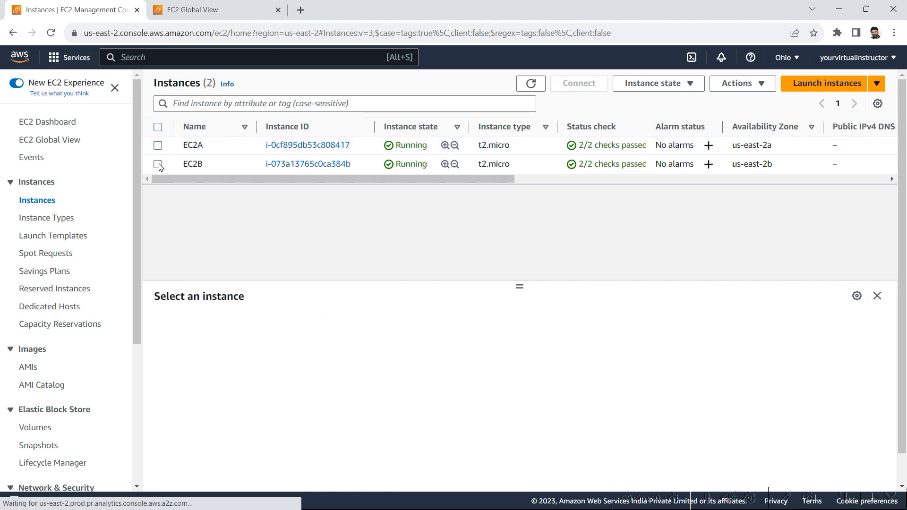
pyautogui.click(579, 84)
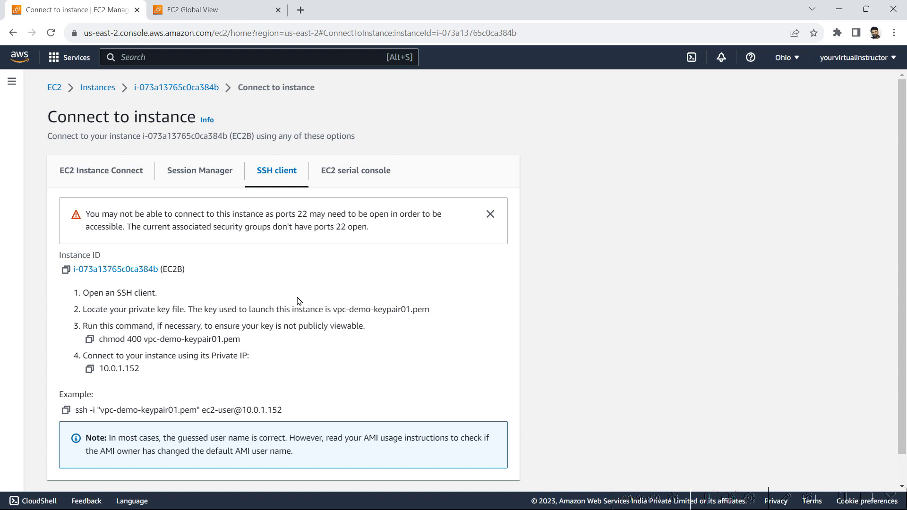
pyautogui.press('super')
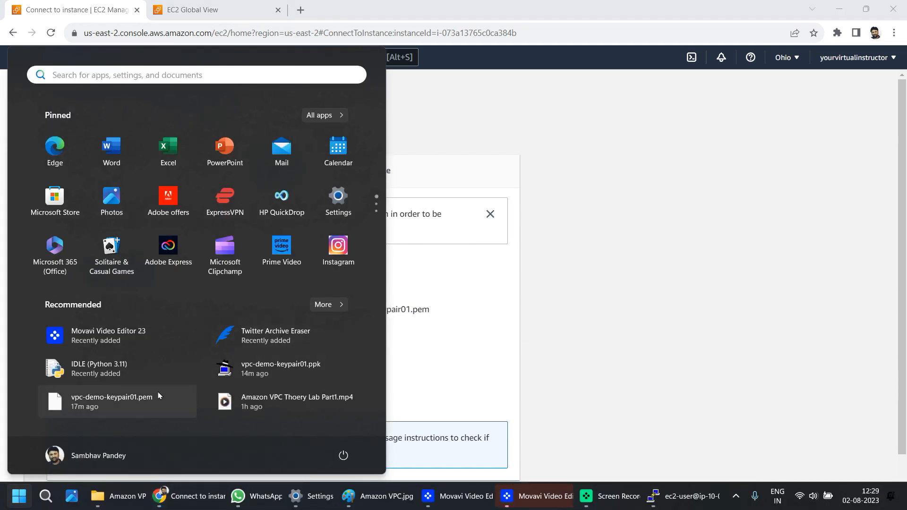
# Step: Open vpc-demo-keypair01.pem from Downloads in Notepad, select all of its private key text, and return to the browser
pyautogui.moveTo(159, 399)
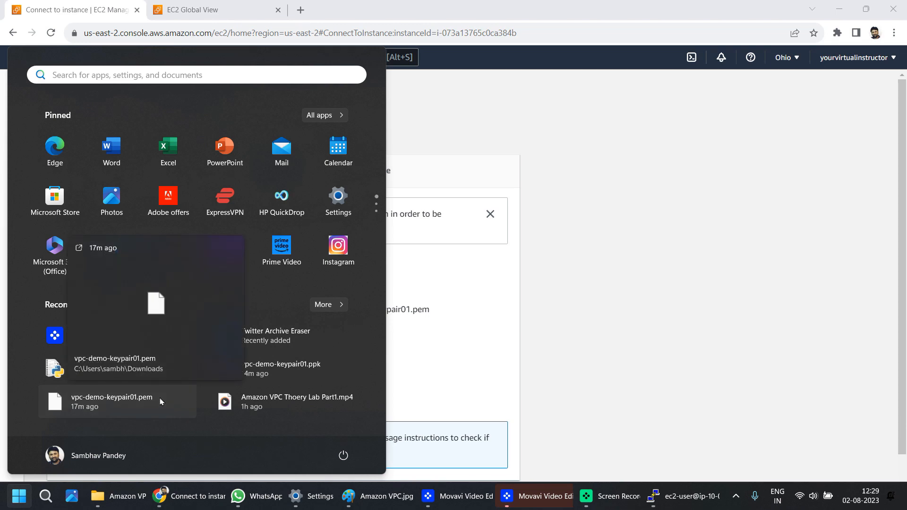
pyautogui.rightClick(160, 402)
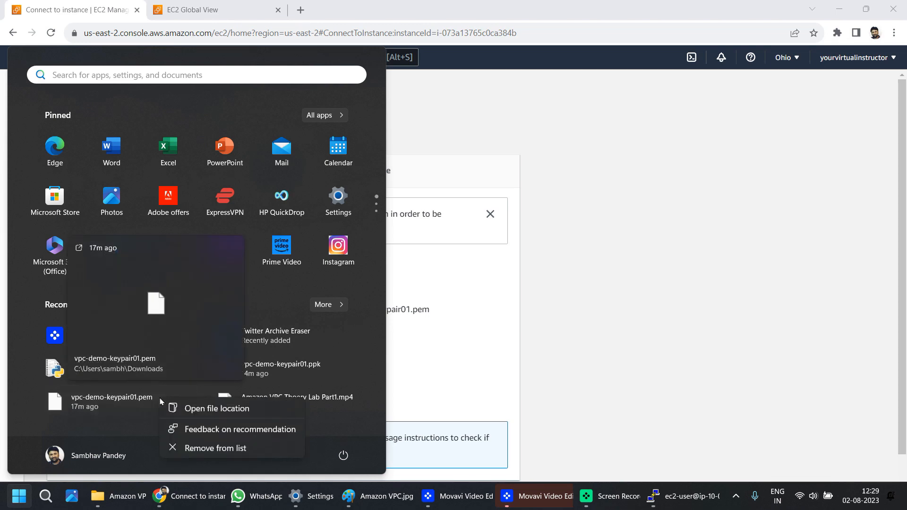
pyautogui.click(216, 410)
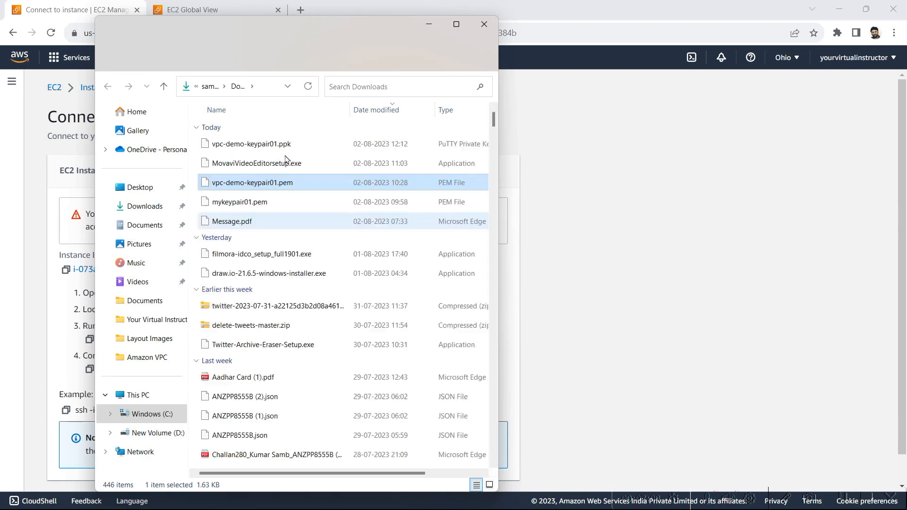
pyautogui.rightClick(249, 187)
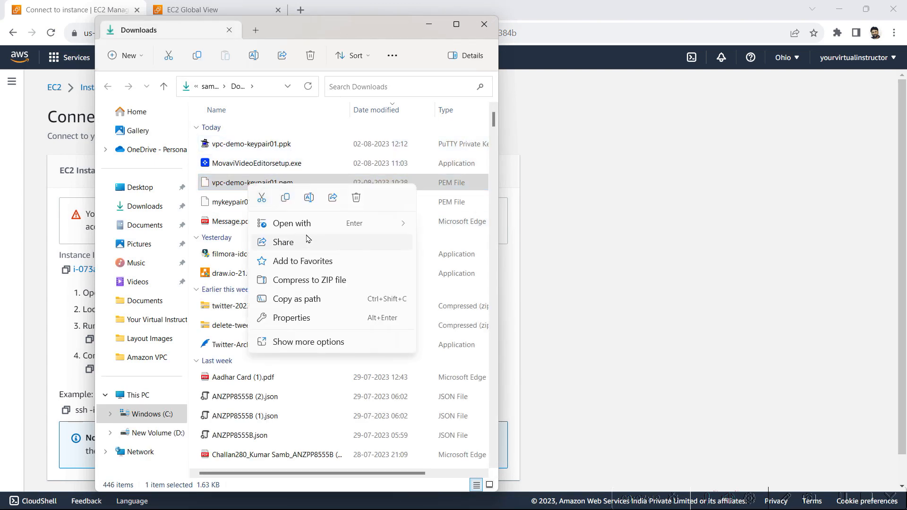
pyautogui.moveTo(318, 228)
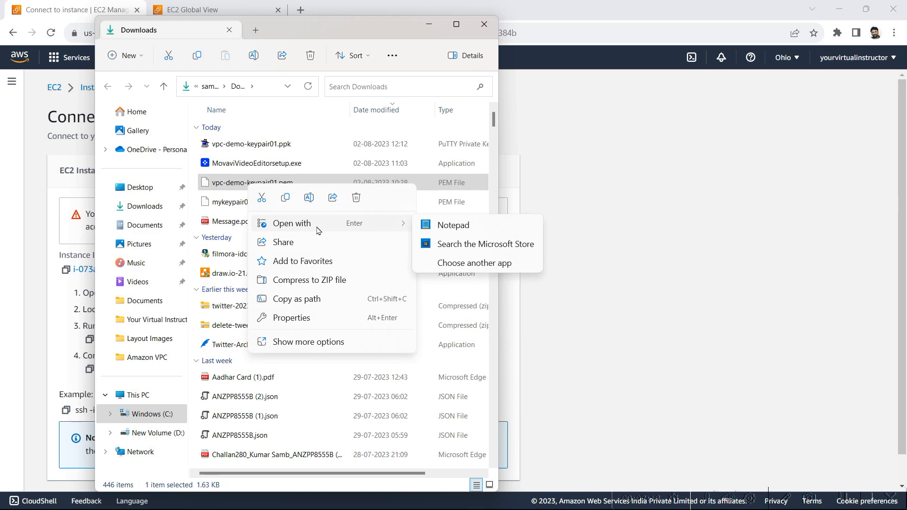
pyautogui.click(466, 233)
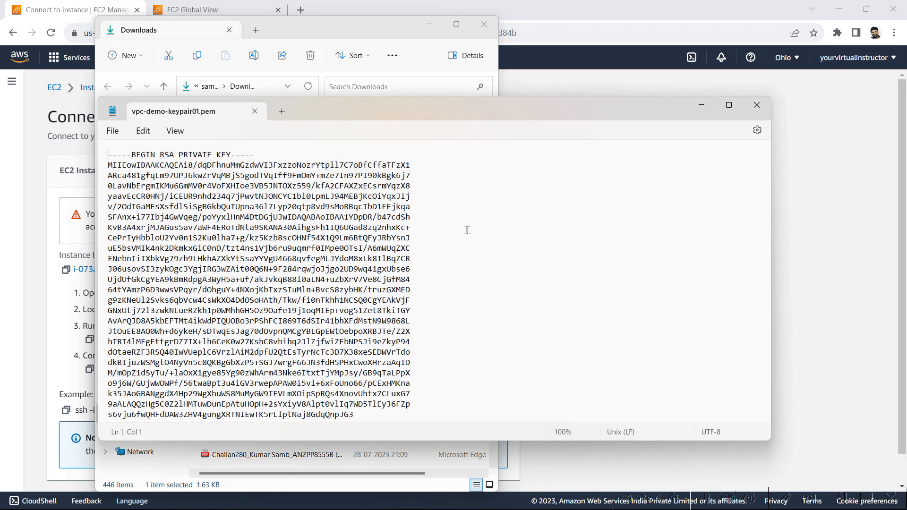
pyautogui.hotkey('ctrl', 'a')
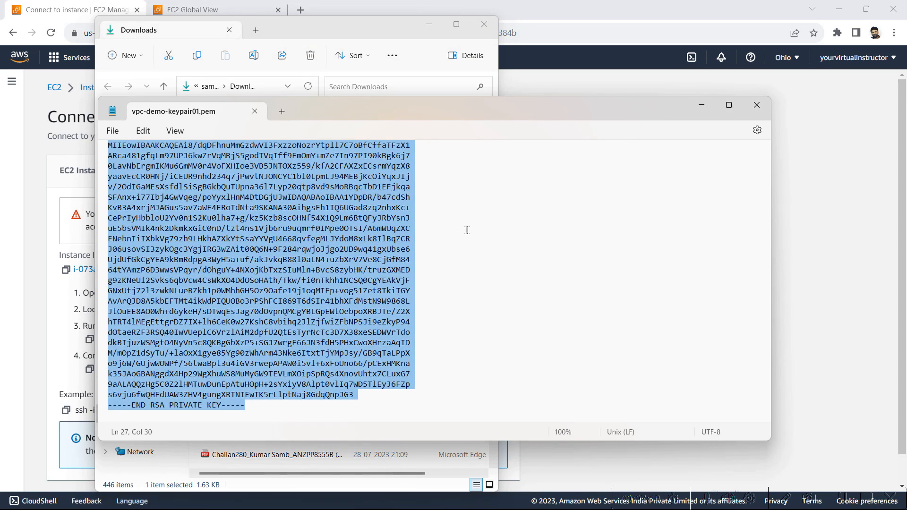
pyautogui.hotkey('alt', 'Tab')
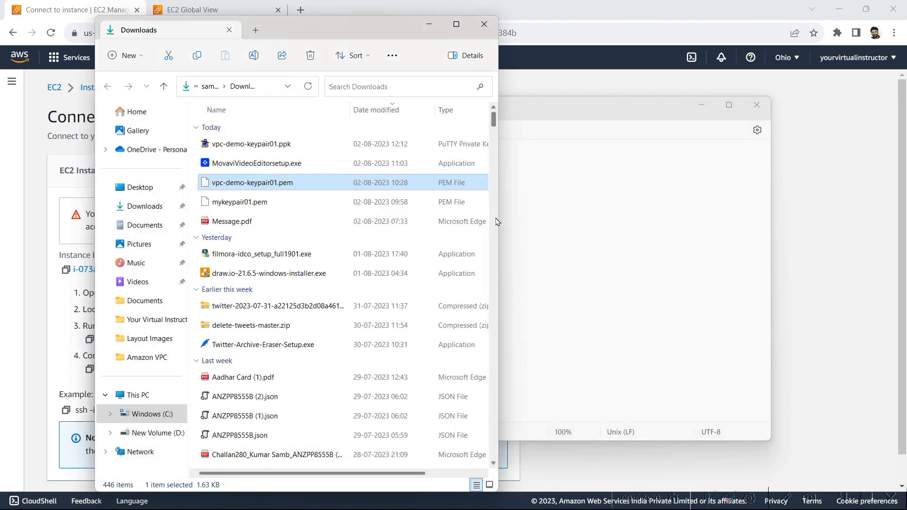
pyautogui.hotkey('alt', 'Tab')
pyautogui.hotkey('alt', 'Tab')
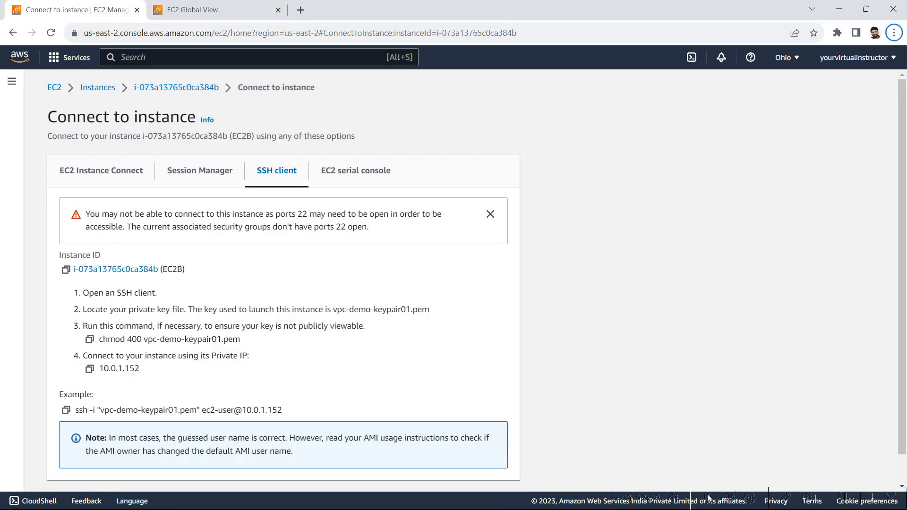
pyautogui.hotkey('alt', 'Tab')
pyautogui.hotkey('alt', 'Tab')
pyautogui.hotkey('alt', 'Tab')
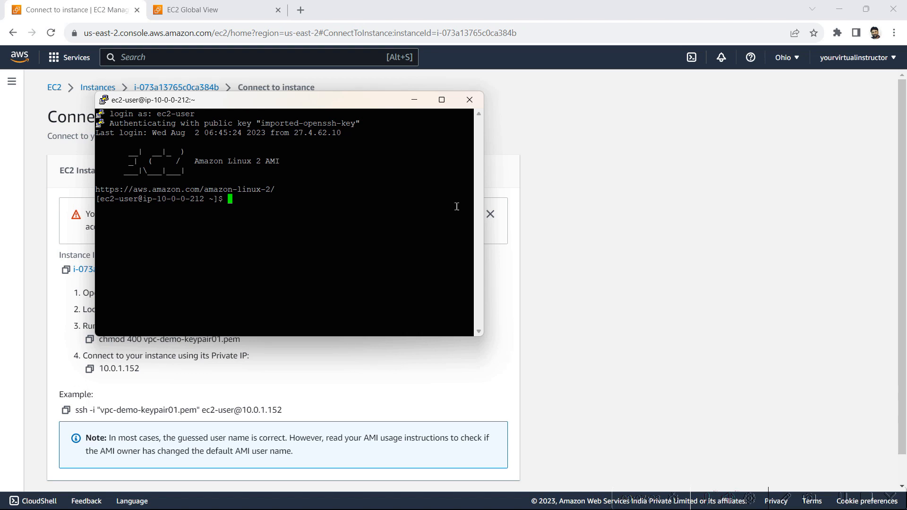
# Step: In the maximized terminal, enter the command 'nano vpc-demo-keypair01.pem', with the file name copied from the connect page
pyautogui.click(441, 99)
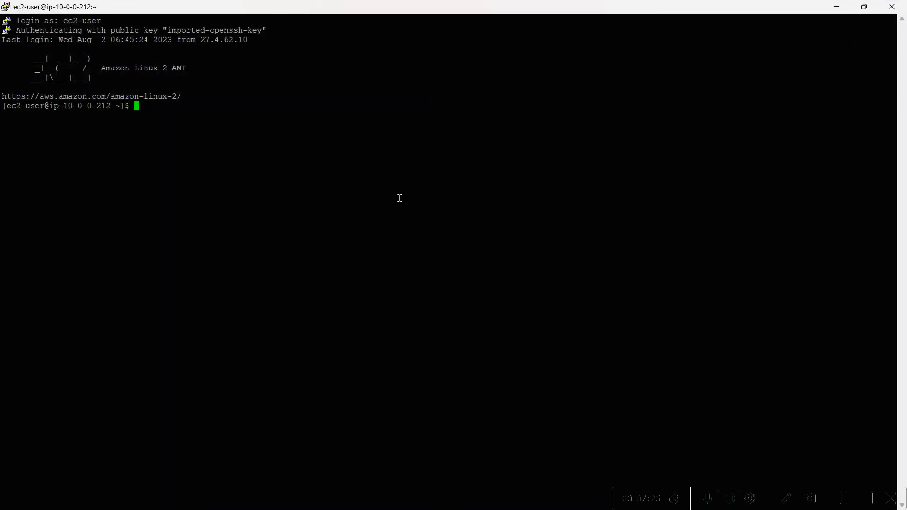
pyautogui.write('nano .')
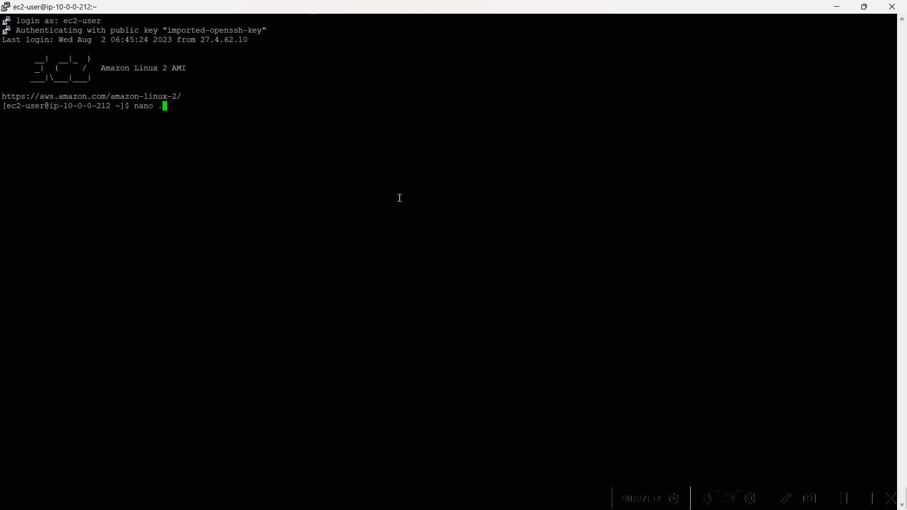
pyautogui.hotkey('alt', 'Tab')
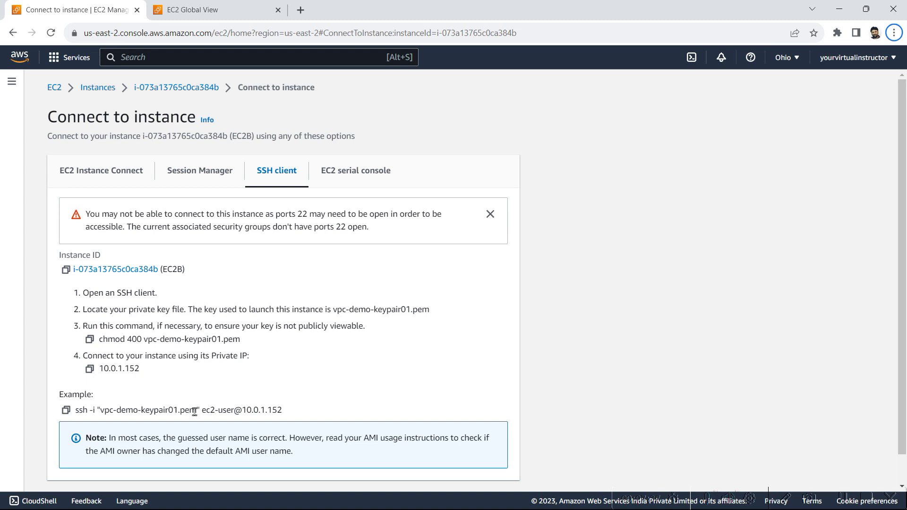
pyautogui.moveTo(194, 411); pyautogui.dragTo(101, 413)
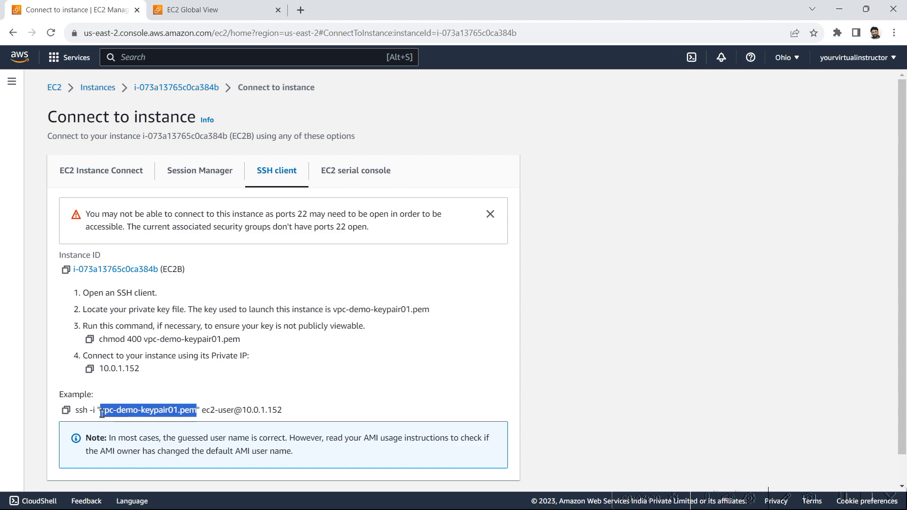
pyautogui.hotkey('ctrl', 'c')
pyautogui.hotkey('alt', 'Tab')
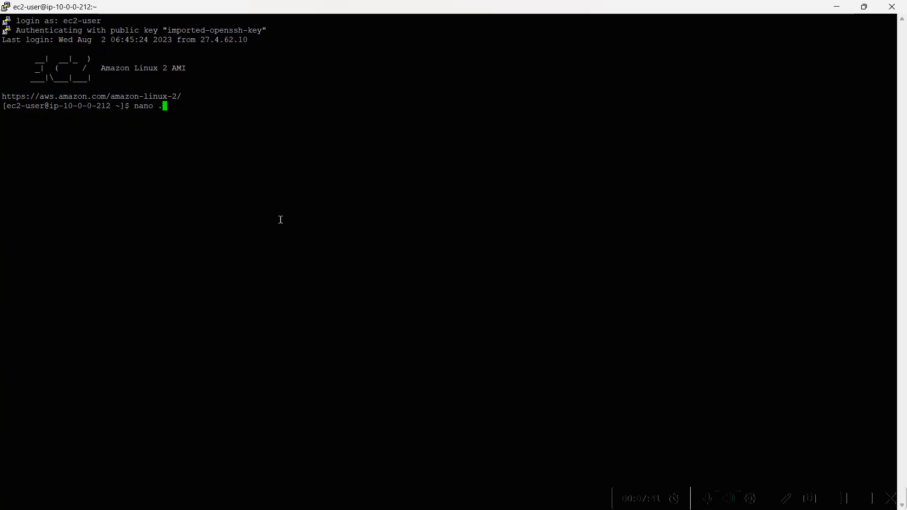
pyautogui.press('BackSpace')
pyautogui.rightClick(280, 220)
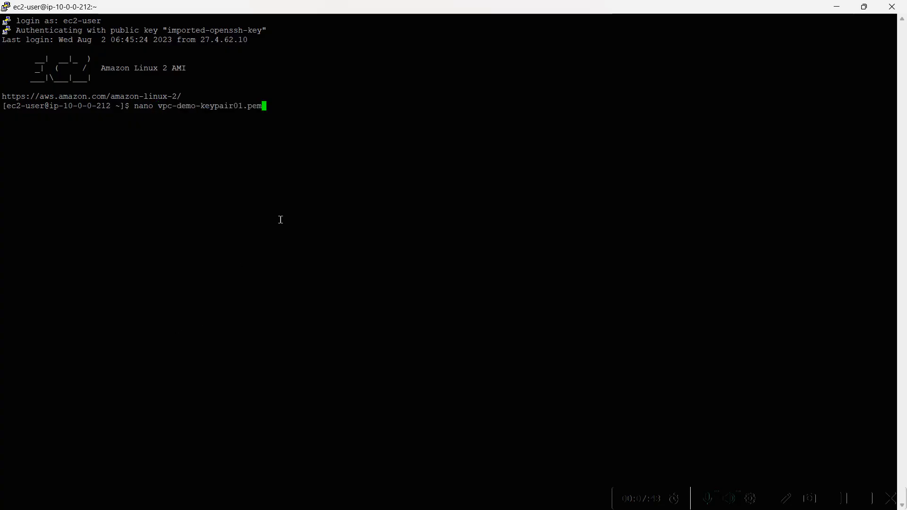
# Step: Paste the copied private key into the new nano file, save it, and list files with ls
pyautogui.hotkey('alt', 'Tab')
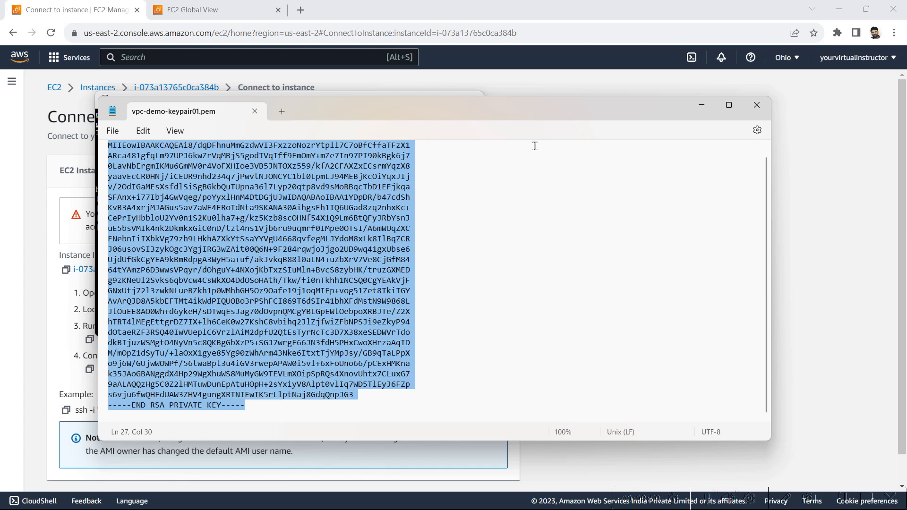
pyautogui.rightClick(351, 189)
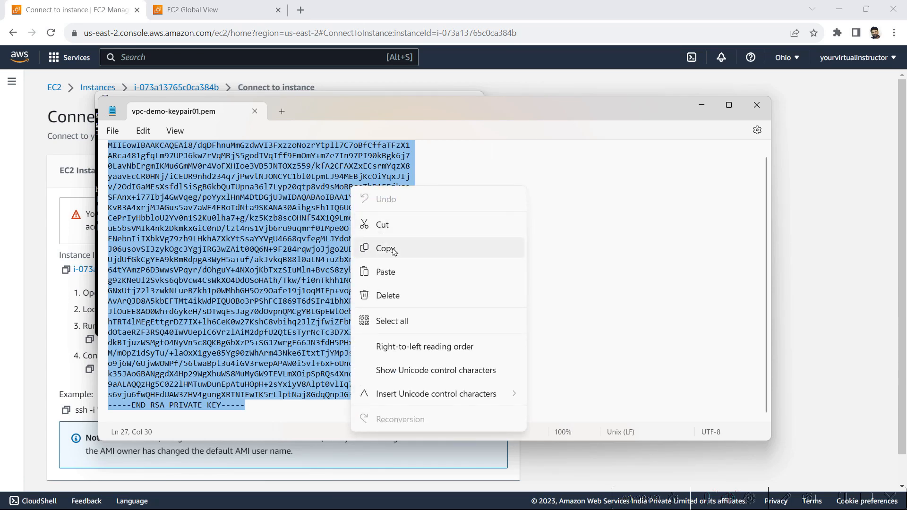
pyautogui.click(394, 251)
pyautogui.hotkey('alt', 'Tab')
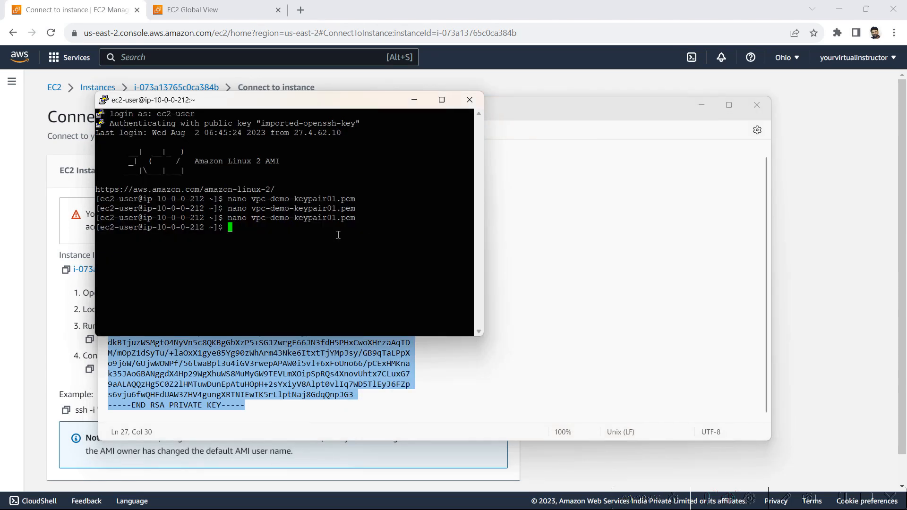
pyautogui.press('Up')
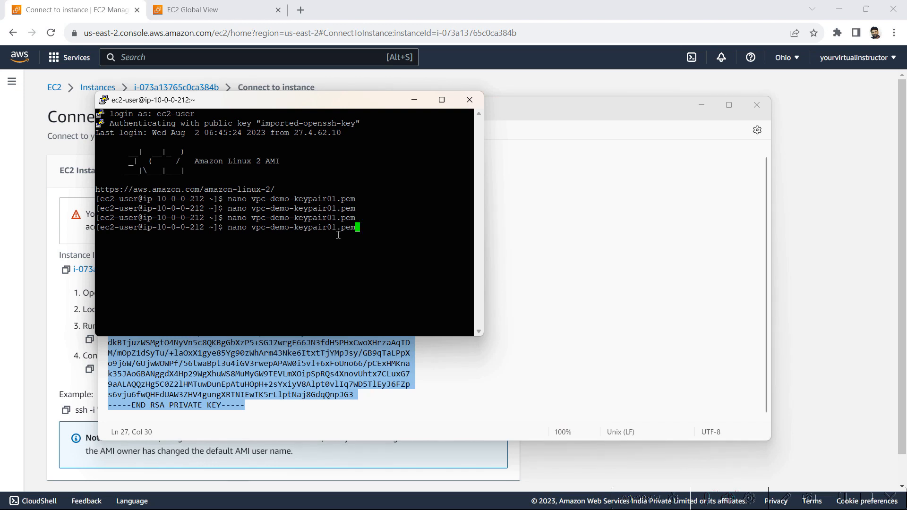
pyautogui.press('Return')
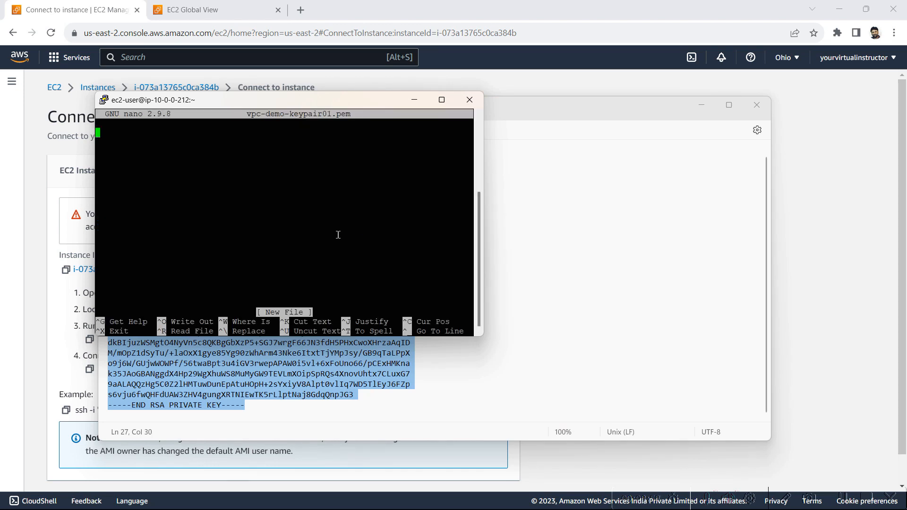
pyautogui.rightClick(279, 202)
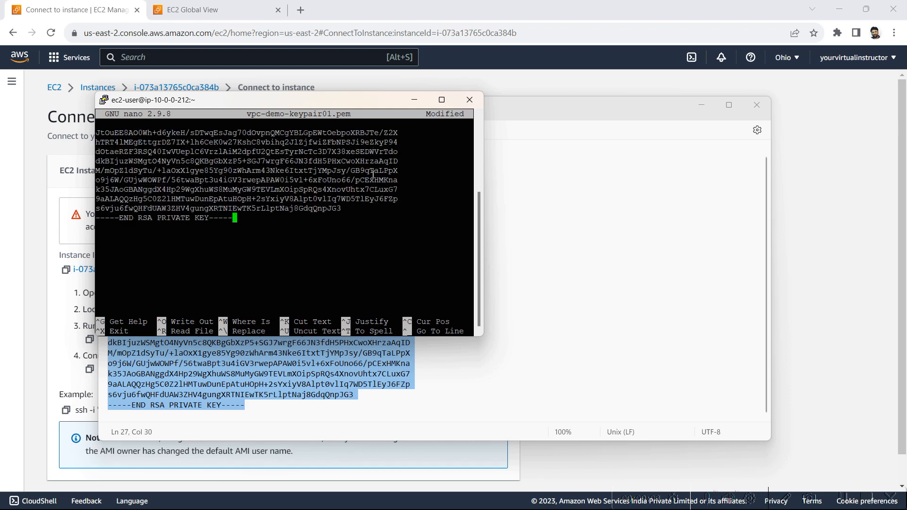
pyautogui.hotkey('ctrl', 'x')
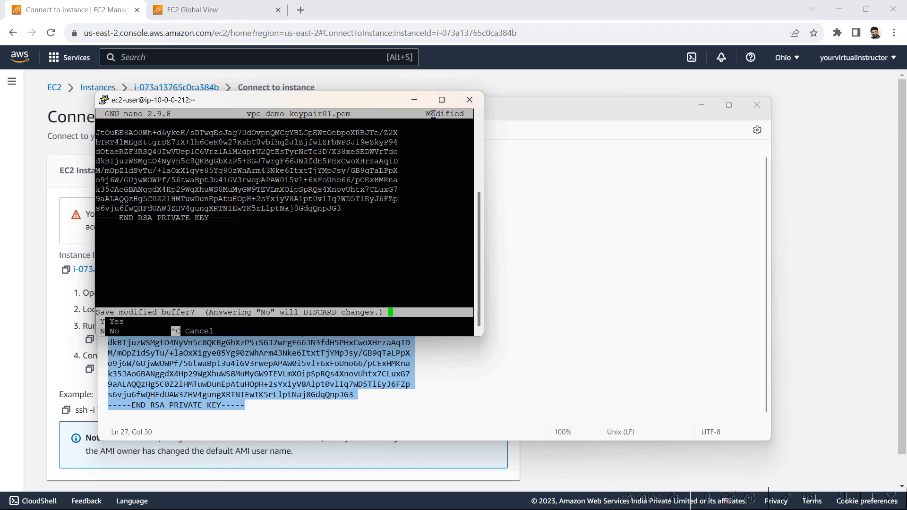
pyautogui.press('y')
pyautogui.press('Return')
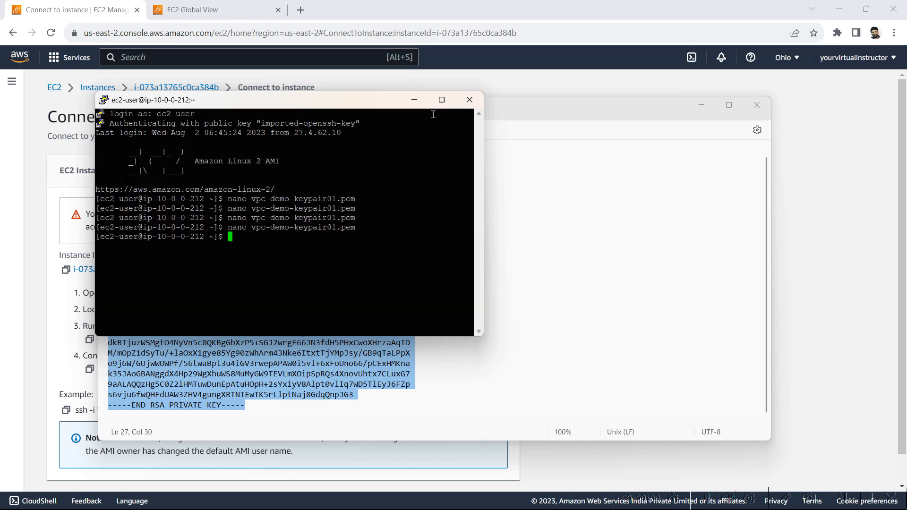
pyautogui.write('ls')
pyautogui.press('Return')
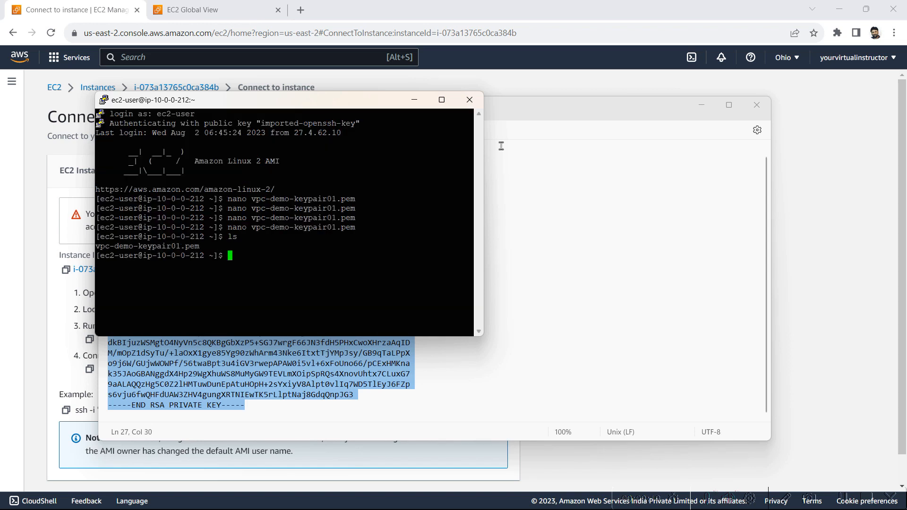
# Step: Run chmod 400 on vpc-demo-keypair01.pem, using the command copied from the connect page
pyautogui.click(84, 6)
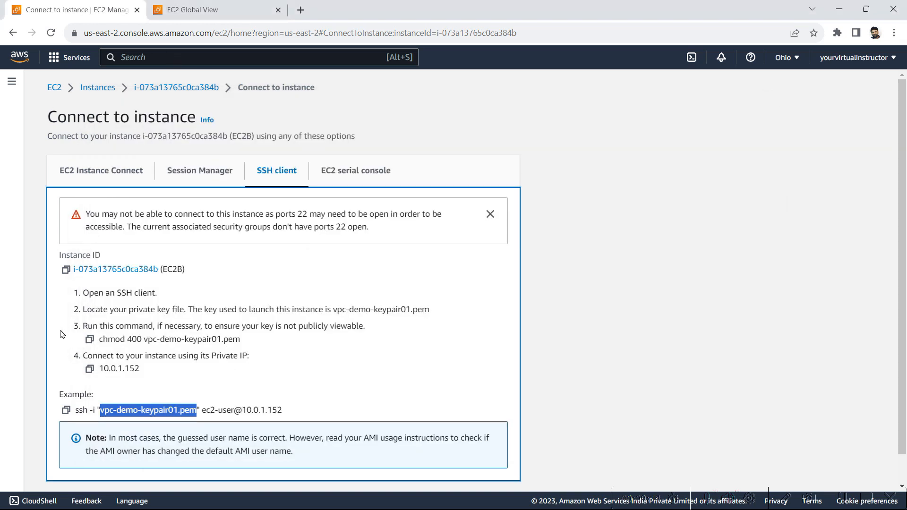
pyautogui.click(89, 341)
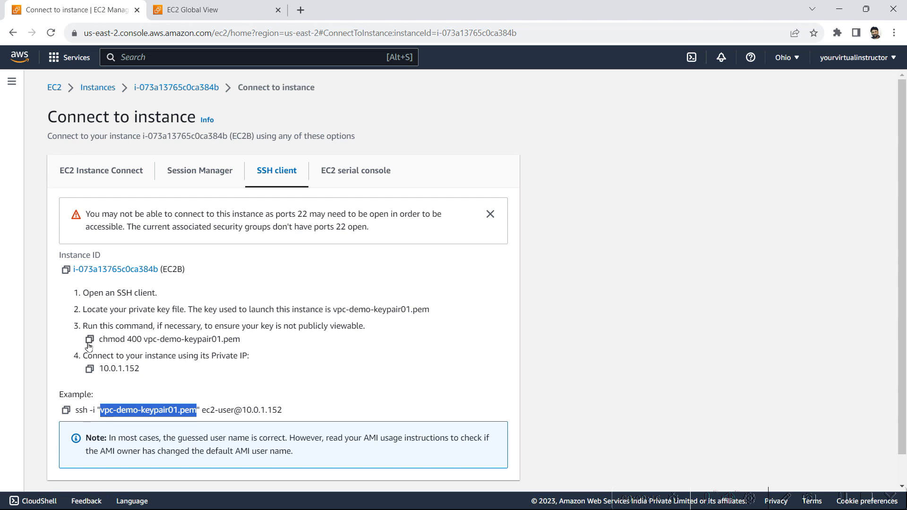
pyautogui.hotkey('alt', 'Tab')
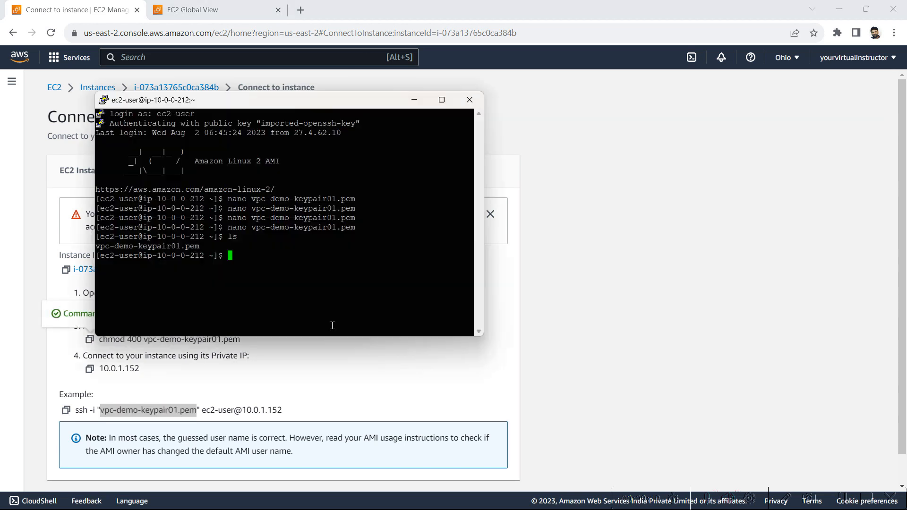
pyautogui.rightClick(283, 284)
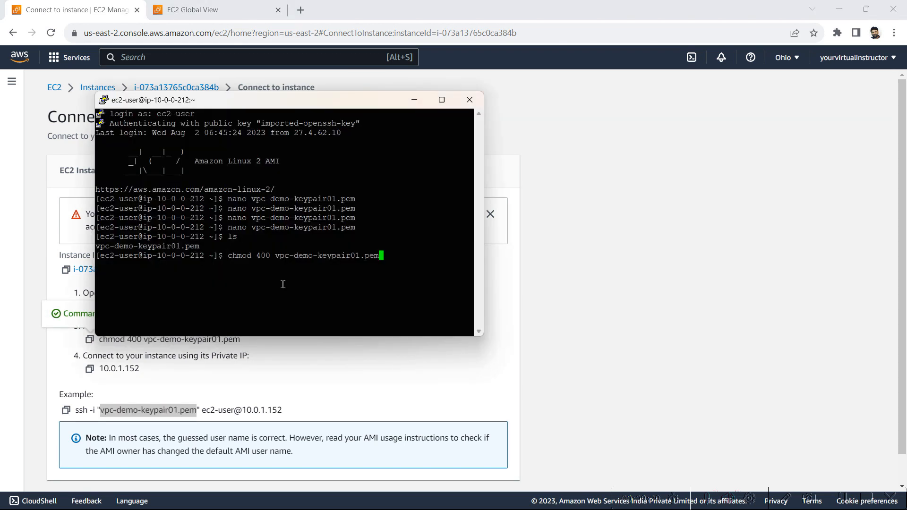
pyautogui.press('Return')
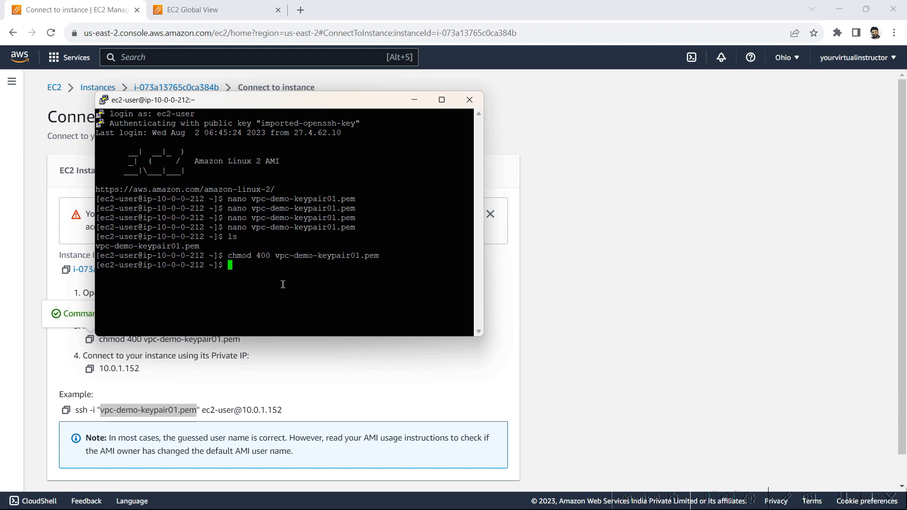
pyautogui.hotkey('alt', 'Tab')
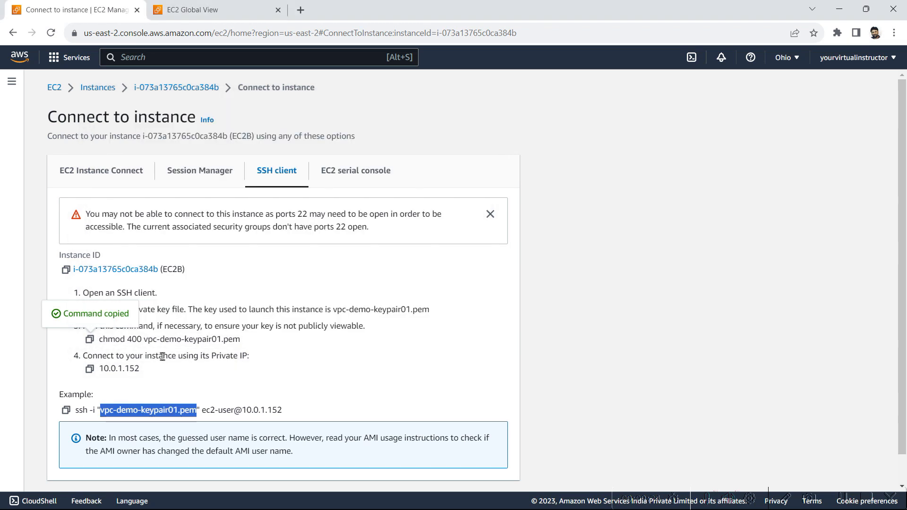
pyautogui.click(301, 382)
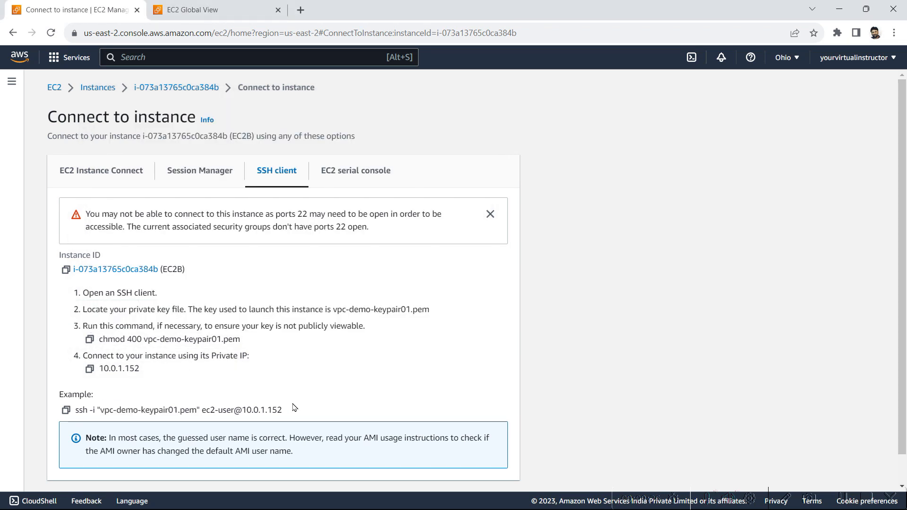
pyautogui.moveTo(287, 412); pyautogui.dragTo(74, 426)
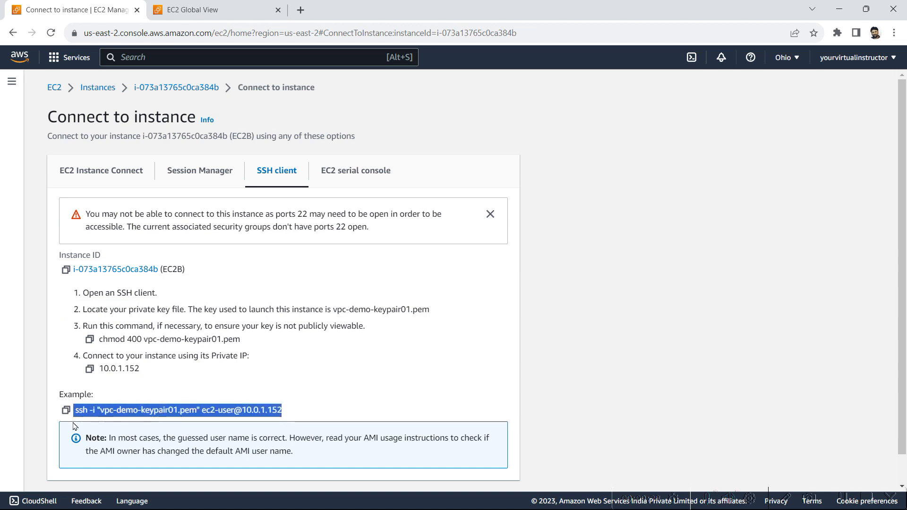
pyautogui.click(65, 410)
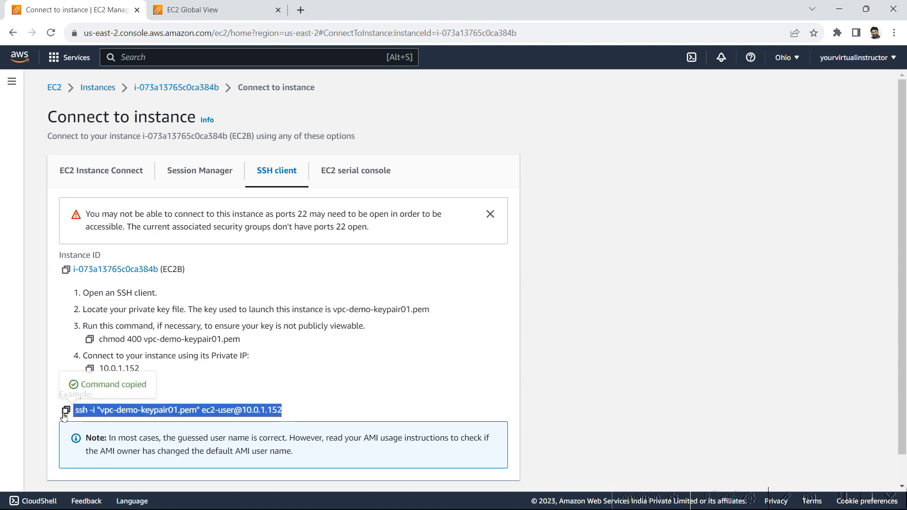
pyautogui.hotkey('alt', 'Tab')
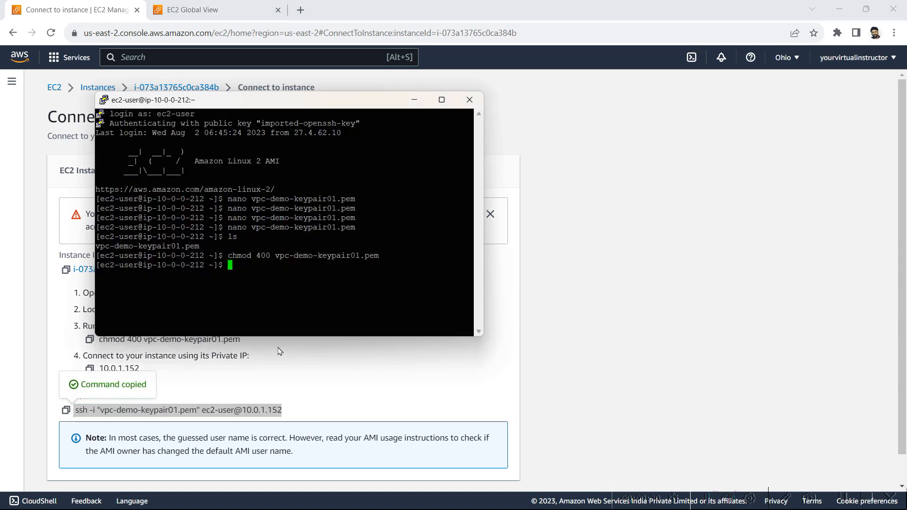
pyautogui.rightClick(310, 277)
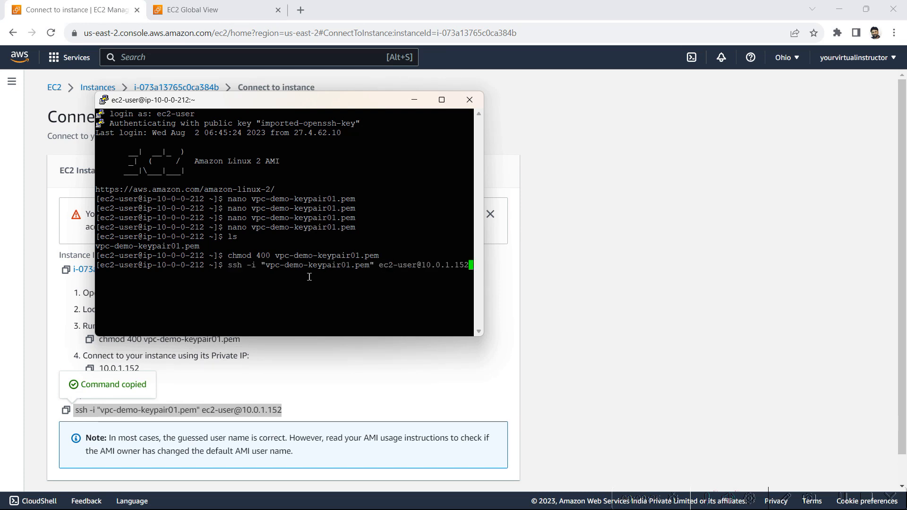
pyautogui.press('Return')
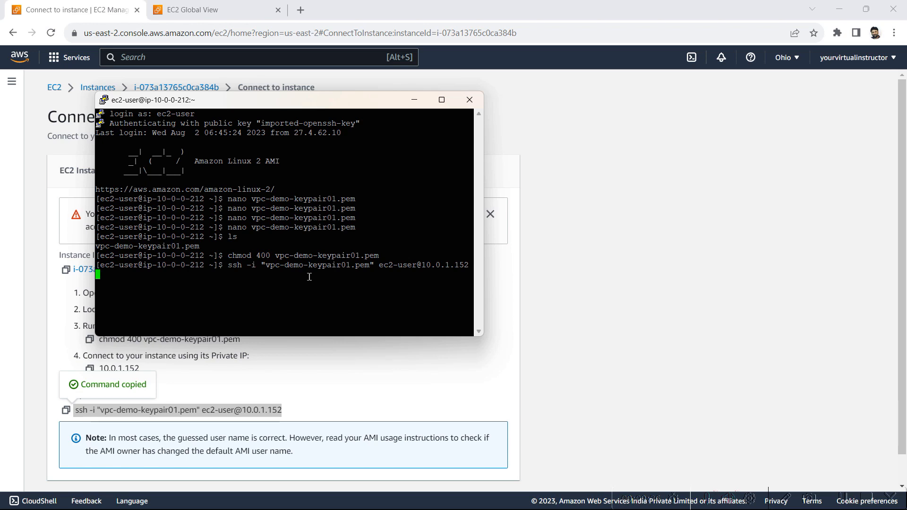
# Step: Maximize PuTTY while the ssh attempt to 10.0.1.152 hangs, then minimize it to show the console
pyautogui.click(440, 100)
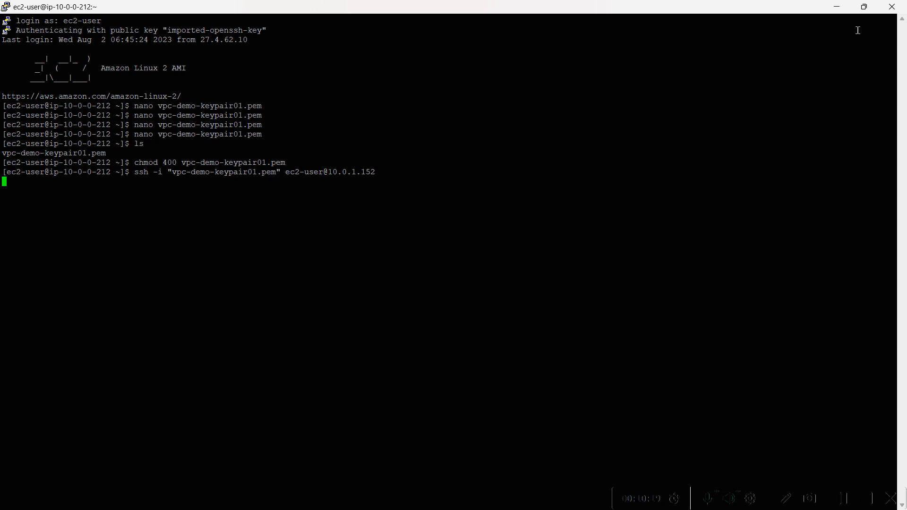
pyautogui.click(836, 7)
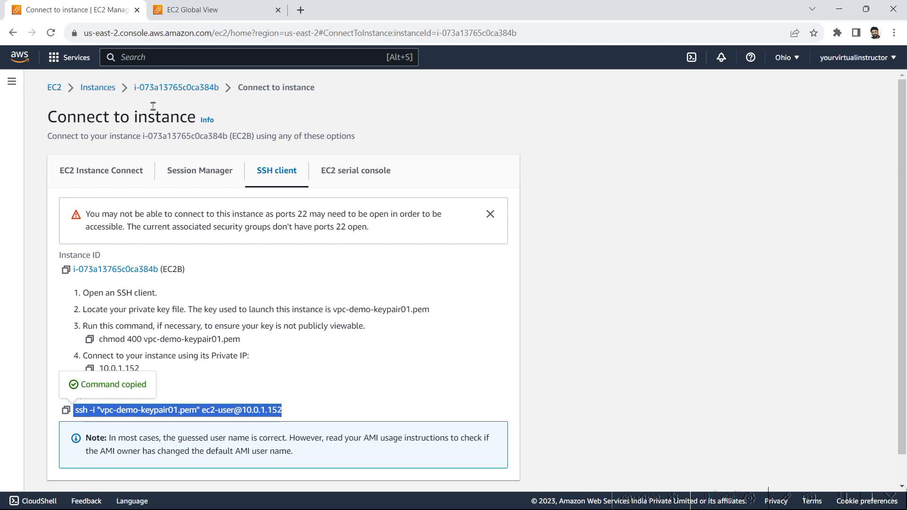
# Step: From the running instances, select EC2B and open EC2B-secuirty-group from its Security tab
pyautogui.click(53, 88)
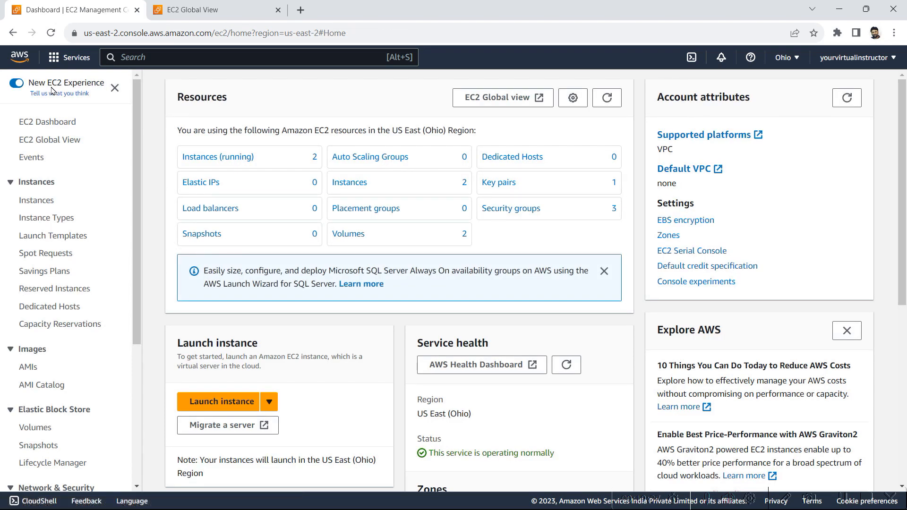
pyautogui.click(236, 158)
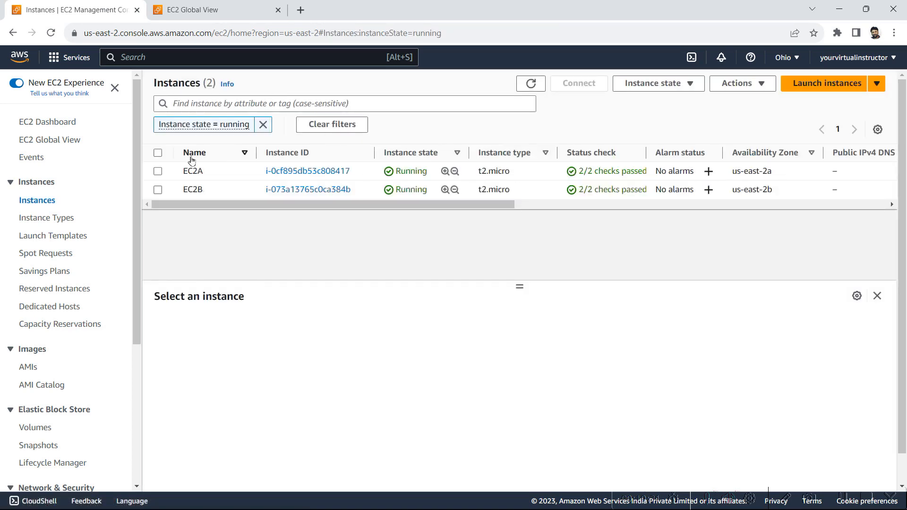
pyautogui.click(158, 190)
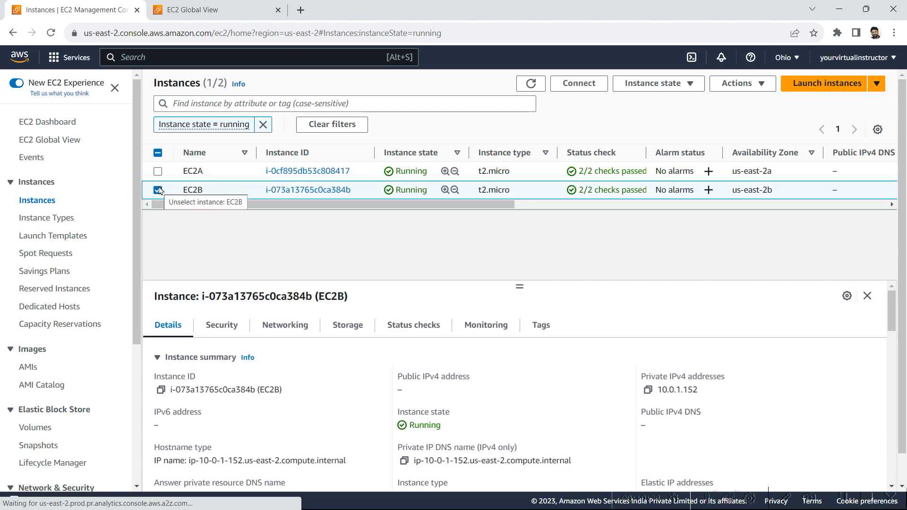
pyautogui.click(220, 325)
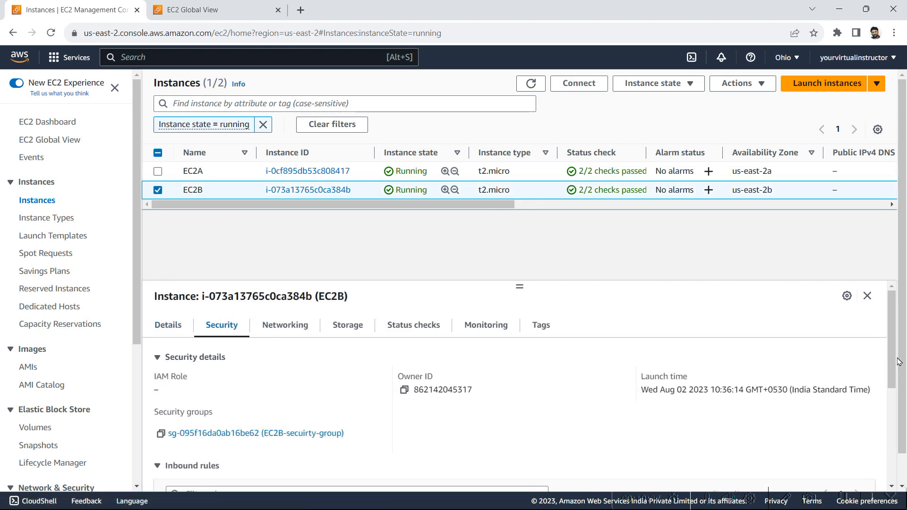
pyautogui.moveTo(895, 366); pyautogui.dragTo(898, 403)
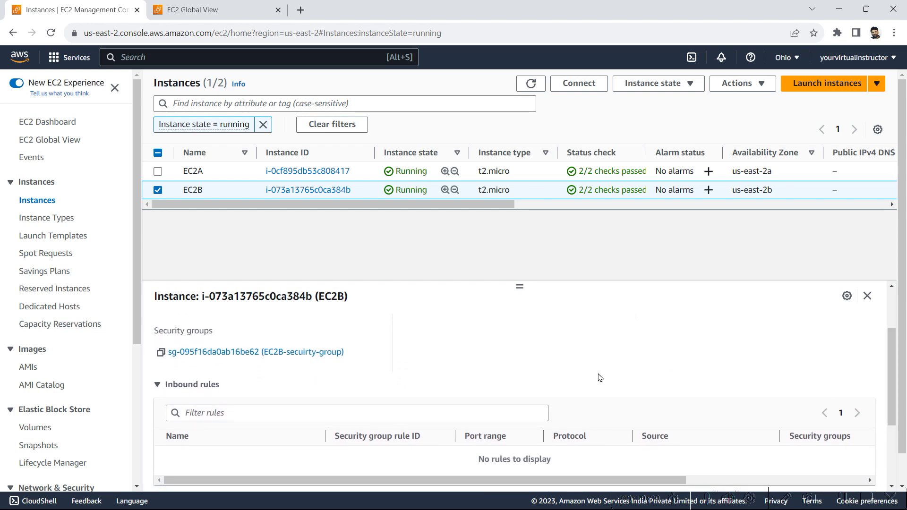
pyautogui.click(304, 352)
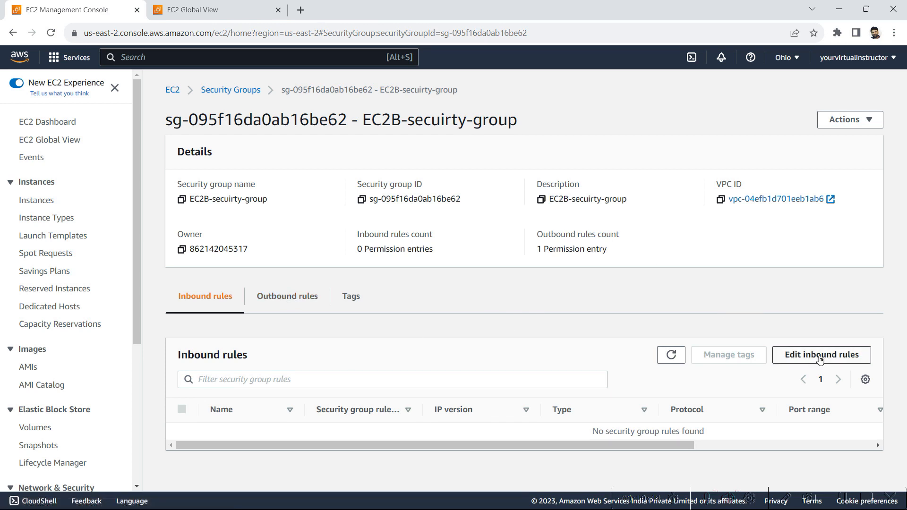
# Step: Open the inbound rules editor for EC2B-secuirty-group, which currently lists no rules
pyautogui.click(794, 354)
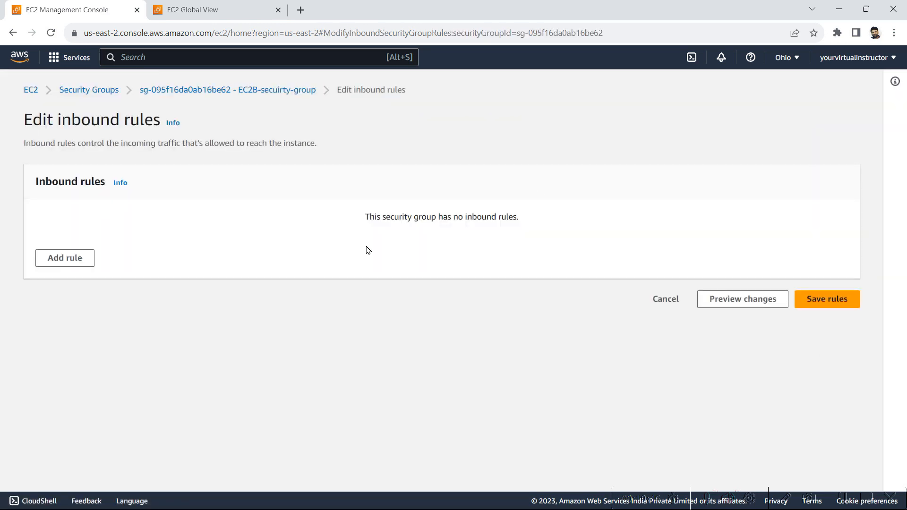
pyautogui.moveTo(368, 216); pyautogui.dragTo(646, 231)
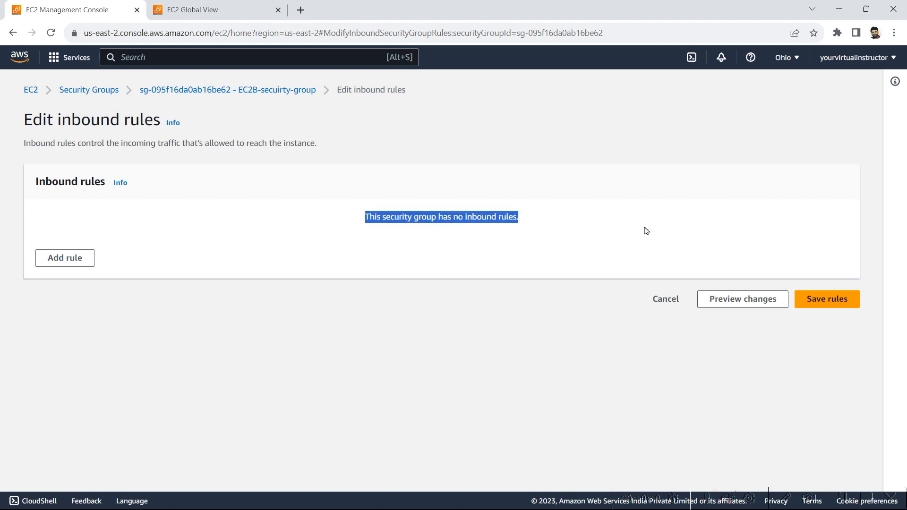
pyautogui.click(647, 231)
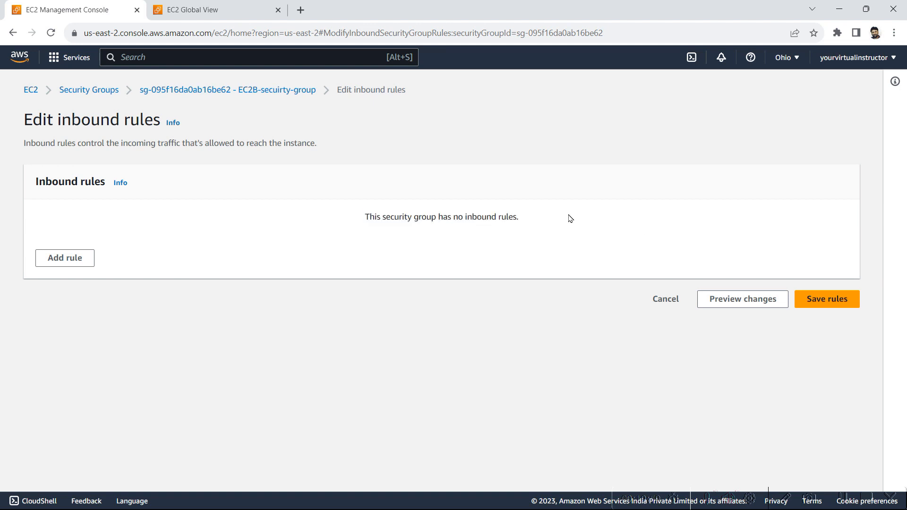
pyautogui.moveTo(569, 217); pyautogui.dragTo(399, 215)
pyautogui.click(363, 218)
pyautogui.click(563, 209)
pyautogui.click(339, 209)
pyautogui.click(540, 213)
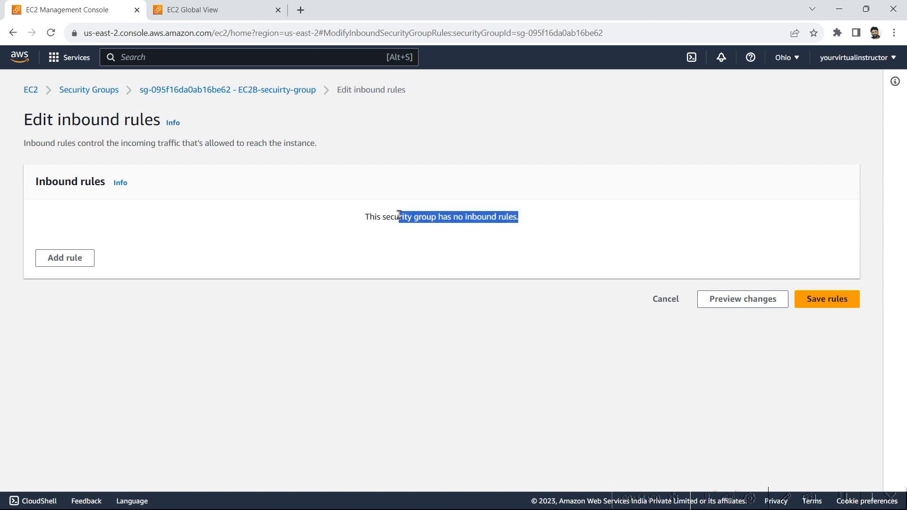
pyautogui.click(399, 215)
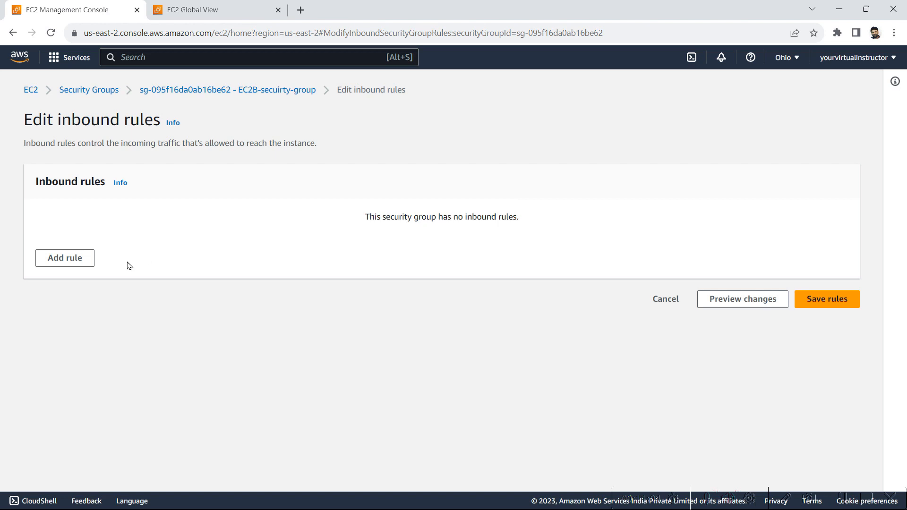
# Step: Add an SSH inbound rule with source ec2A-security-group and save the rules
pyautogui.click(71, 261)
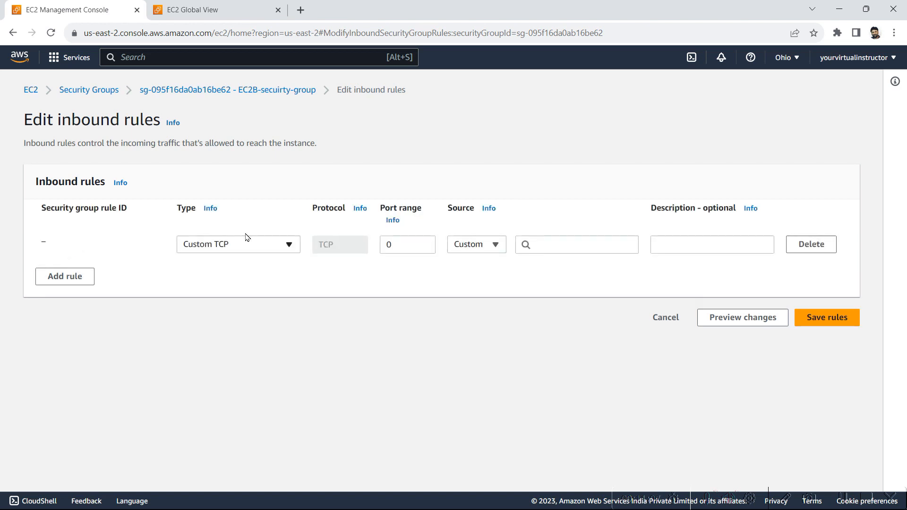
pyautogui.click(477, 244)
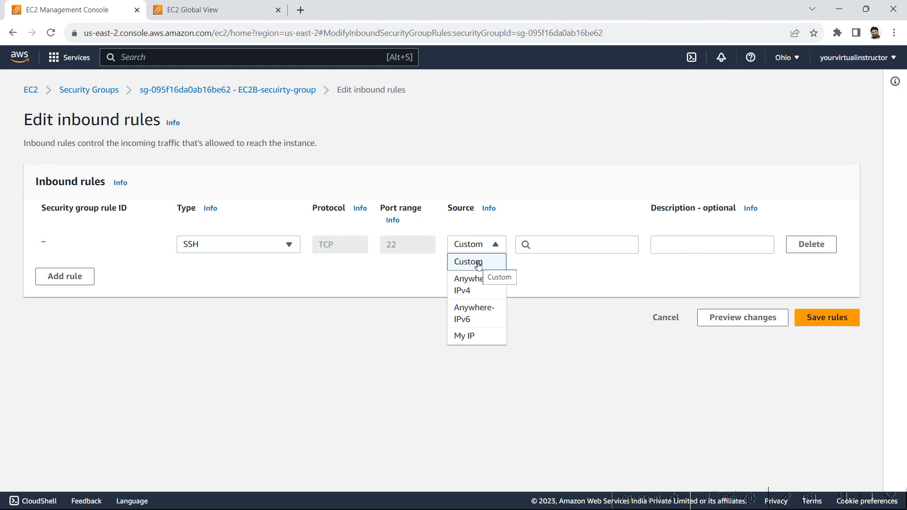
pyautogui.click(478, 263)
pyautogui.click(559, 238)
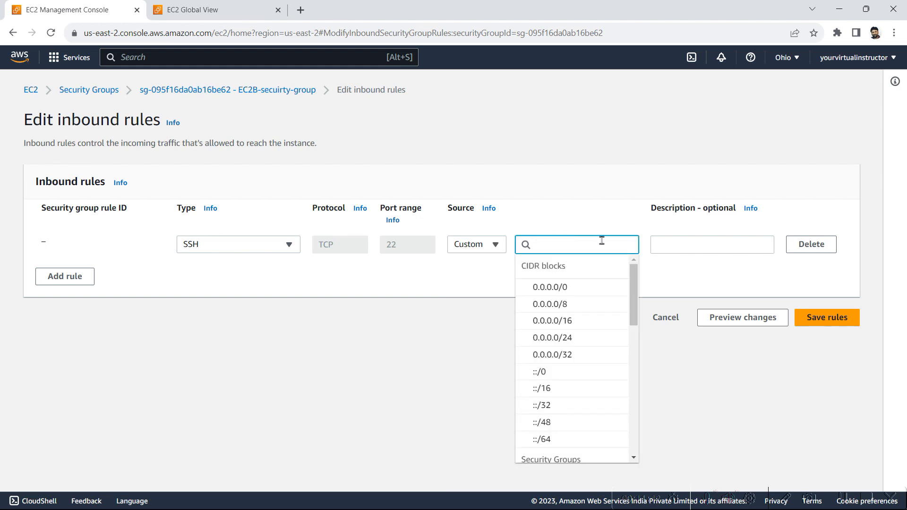
pyautogui.moveTo(635, 302); pyautogui.dragTo(635, 360)
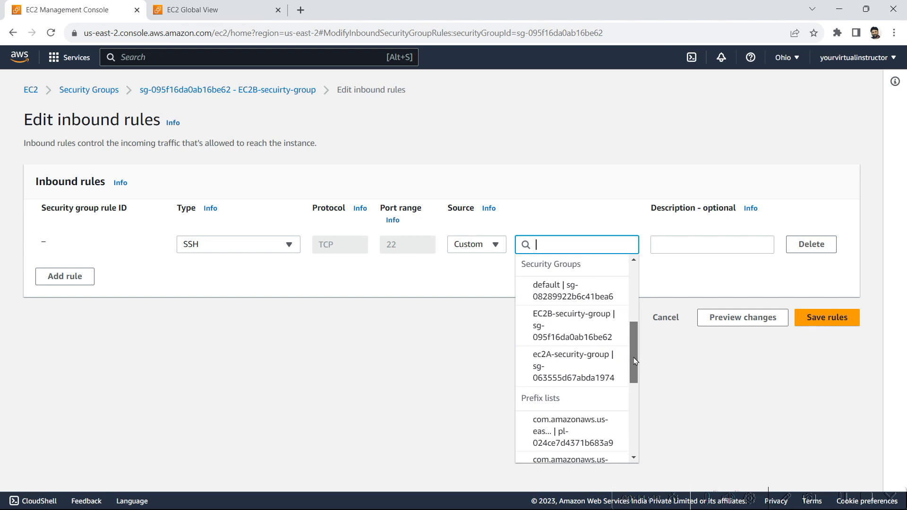
pyautogui.click(607, 369)
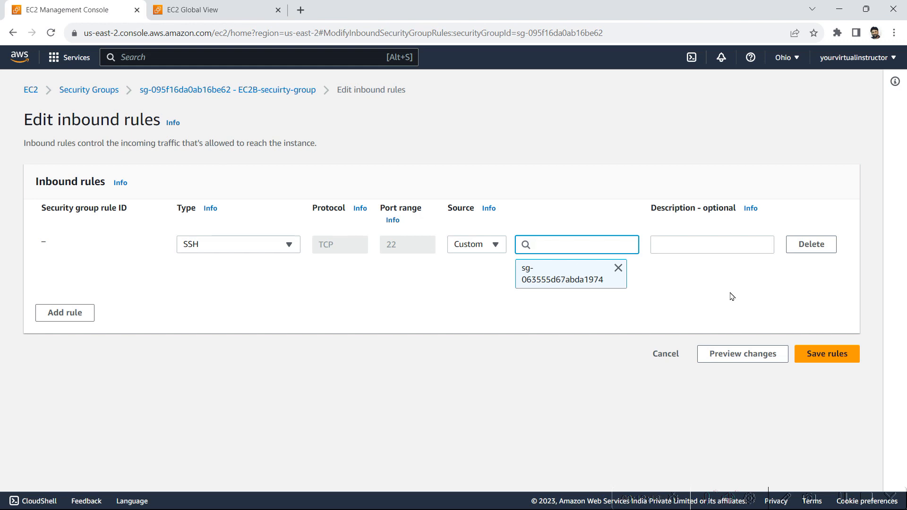
pyautogui.click(821, 364)
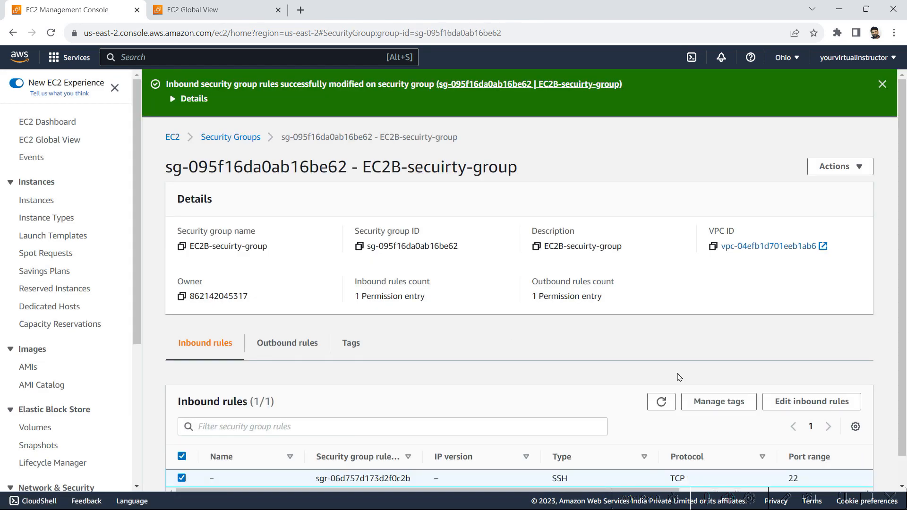
# Step: Rerun ssh to 10.0.1.152, answer yes, and verify the ip-10-0-1-152 prompt before minimizing PuTTY
pyautogui.hotkey('alt', 'Tab')
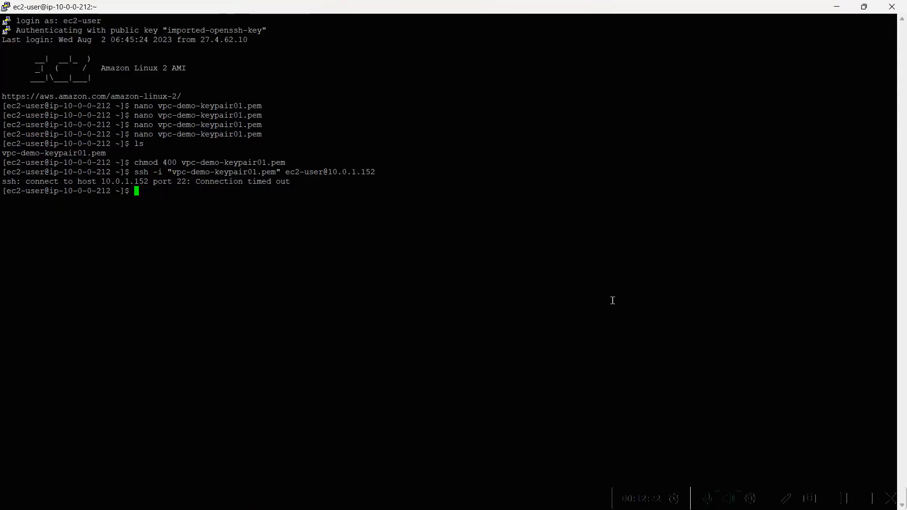
pyautogui.press('Up')
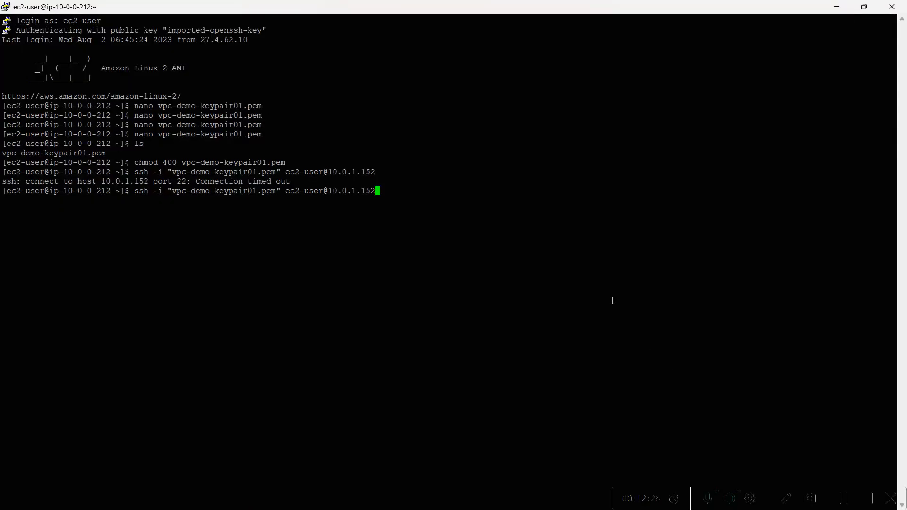
pyautogui.press('Return')
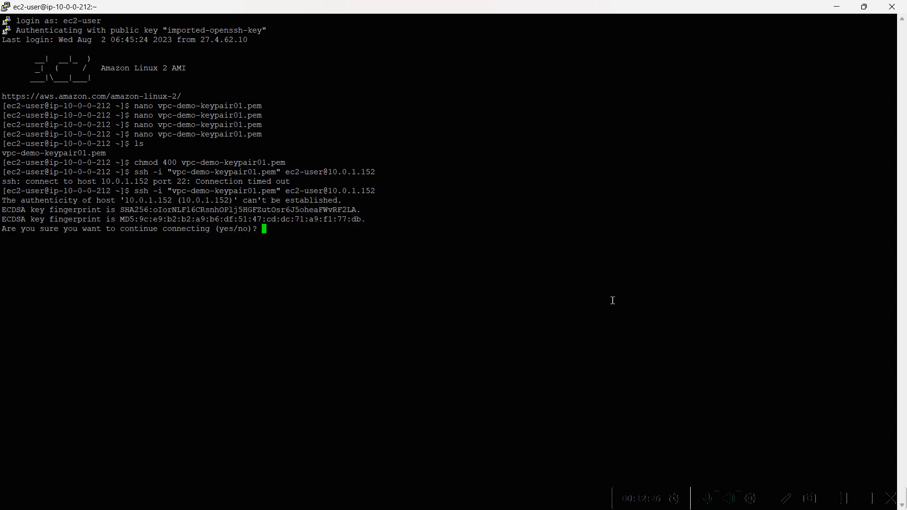
pyautogui.write('yes')
pyautogui.press('Return')
pyautogui.moveTo(116, 305); pyautogui.dragTo(45, 308)
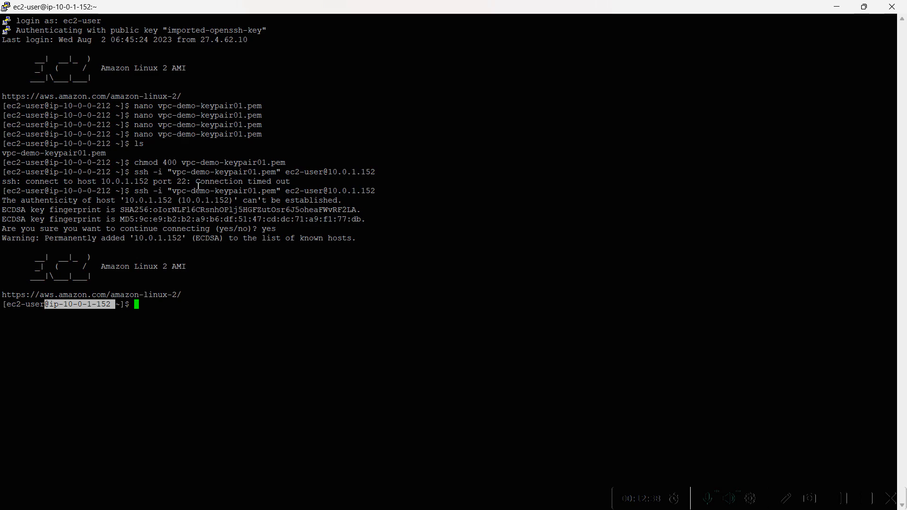
pyautogui.click(837, 7)
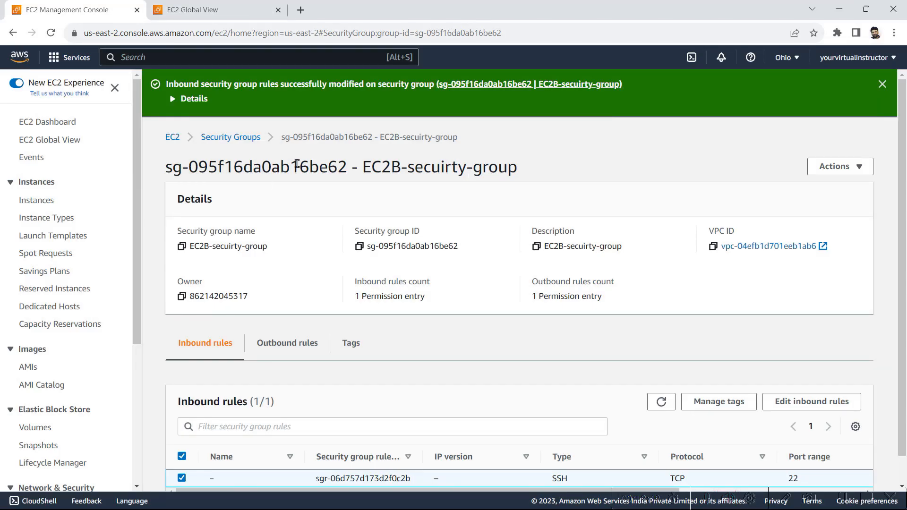
# Step: Check that EC2B's private IPv4 address is 10.0.1.152, then return to the Amazon VPC.jpg diagram in Paint
pyautogui.click(172, 142)
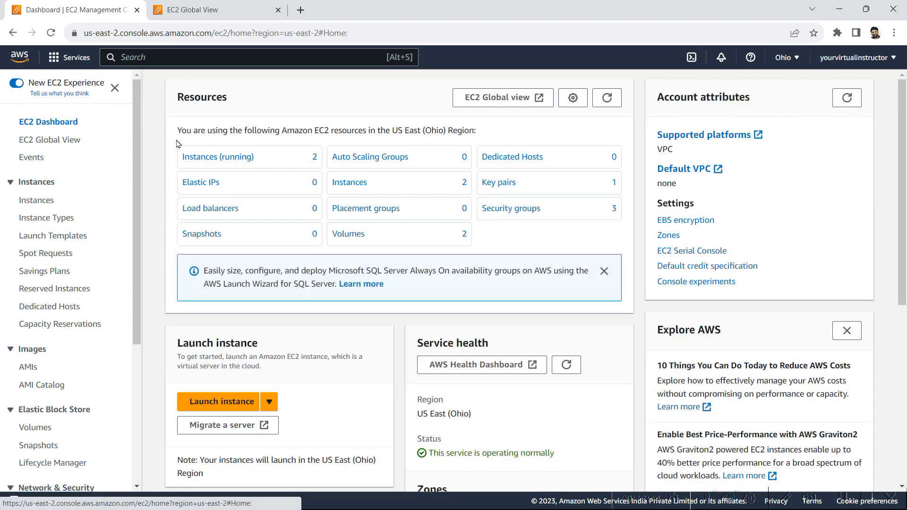
pyautogui.click(234, 161)
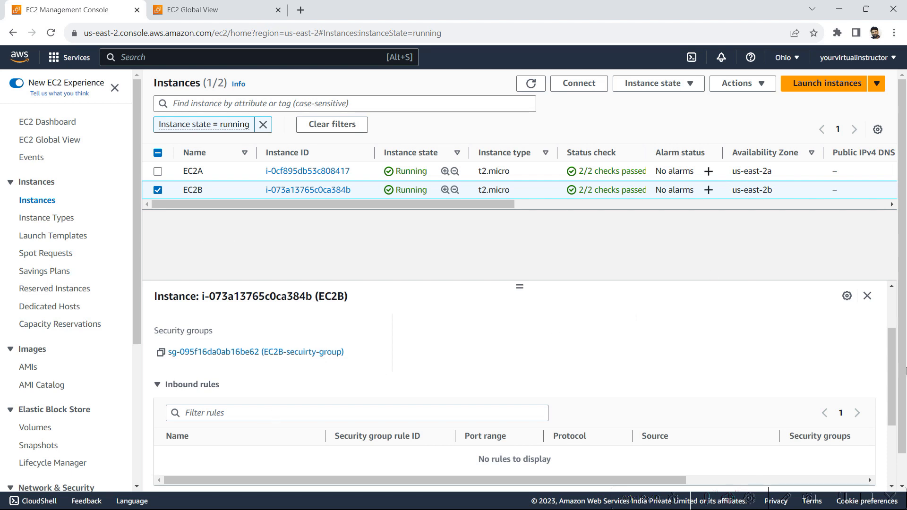
pyautogui.scroll(3, 892, 375)
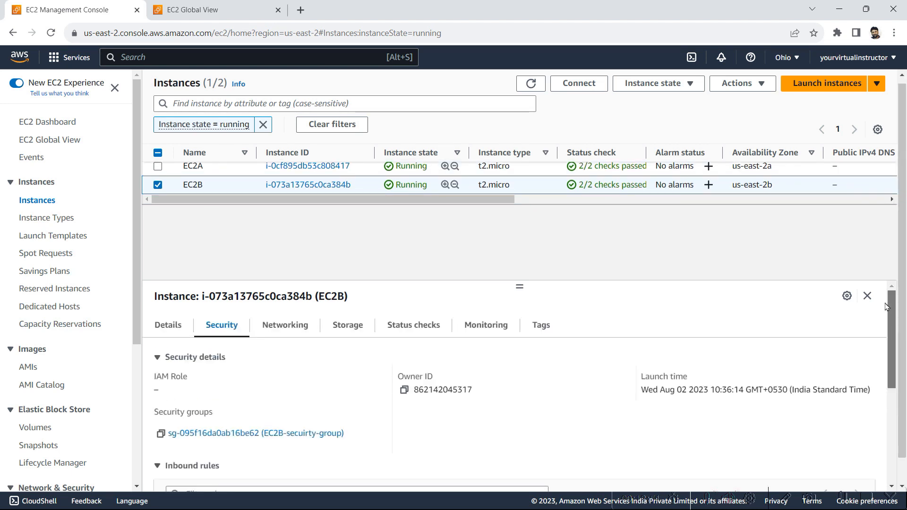
pyautogui.click(169, 329)
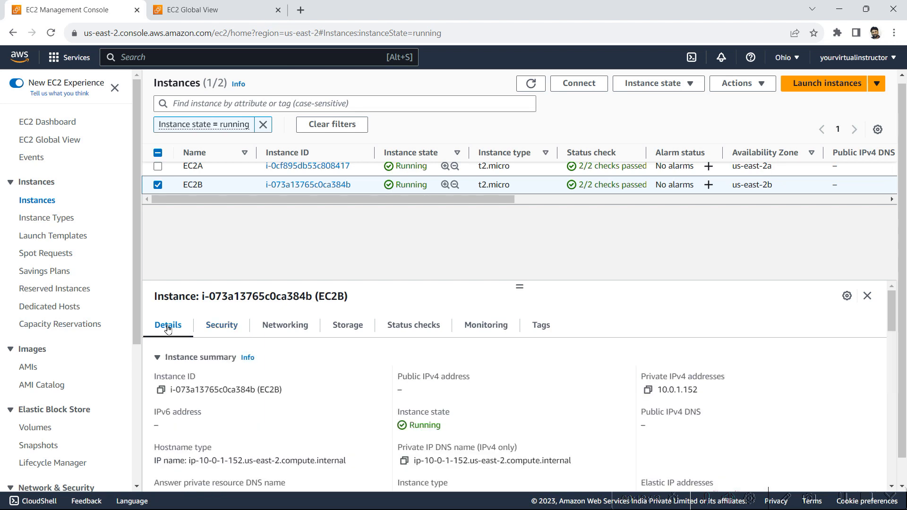
pyautogui.moveTo(700, 391); pyautogui.dragTo(655, 393)
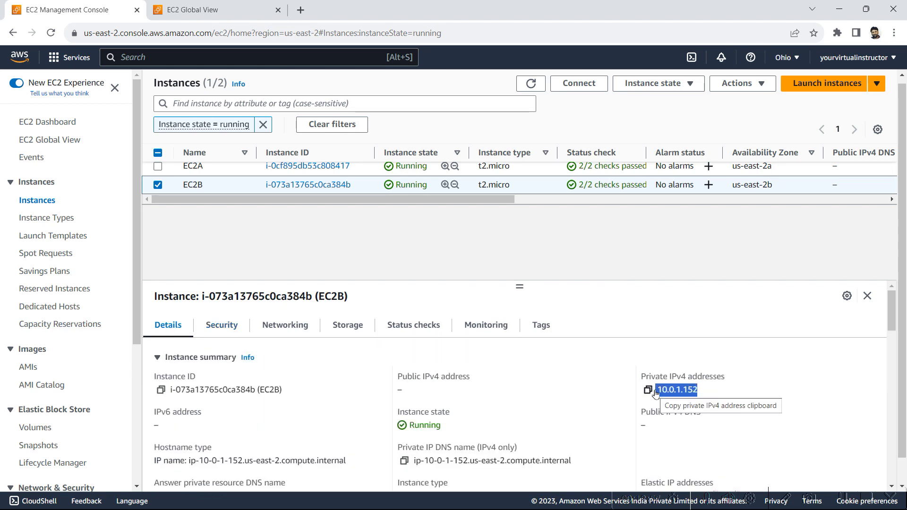
pyautogui.hotkey('alt', 'Tab')
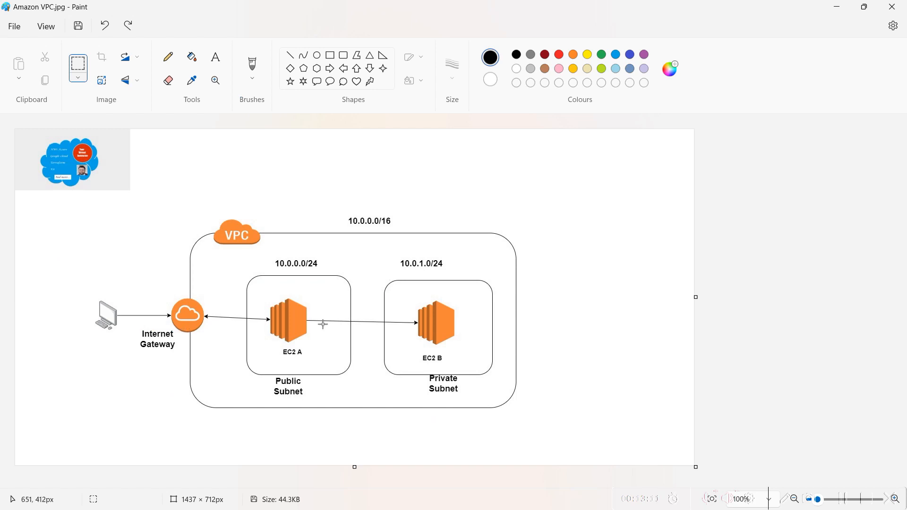
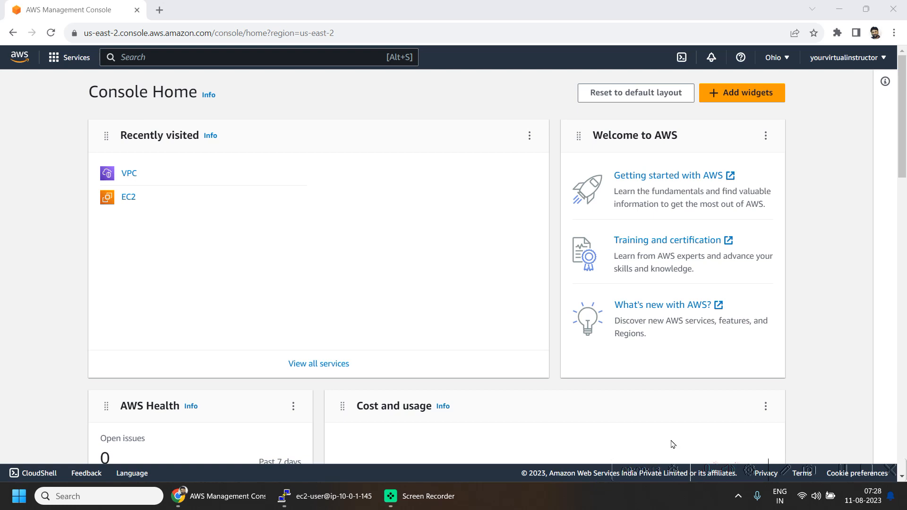
# Step: Open the VPC console from the recently visited services on Console Home
pyautogui.click(127, 174)
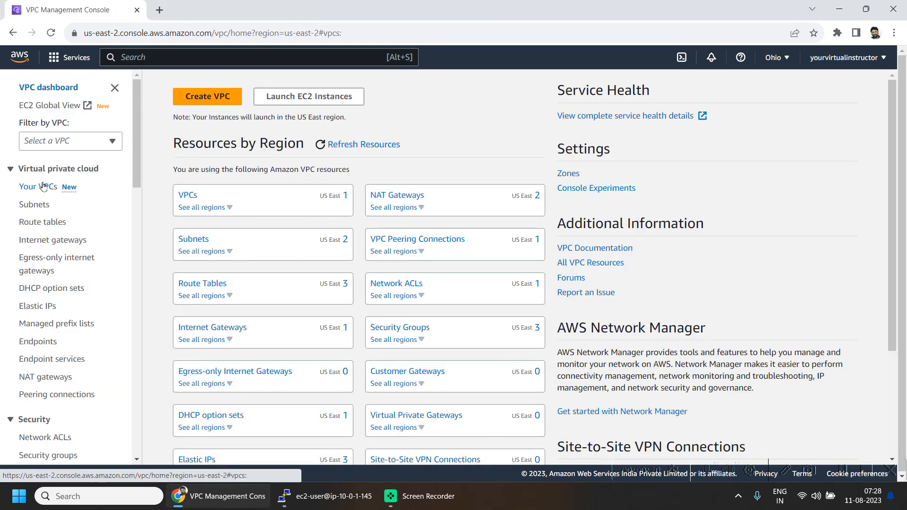
# Step: Browse the VPC's VPCs and subnets lists, then open its route tables
pyautogui.click(42, 187)
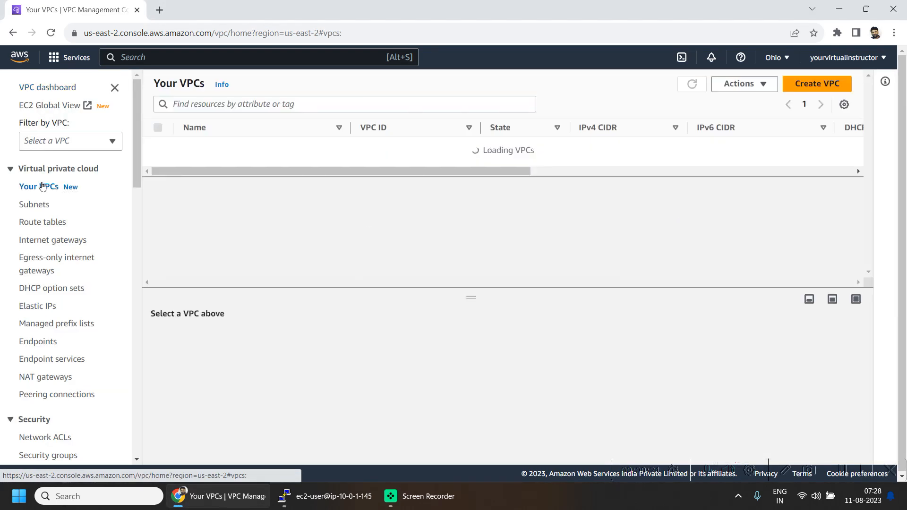
pyautogui.click(23, 205)
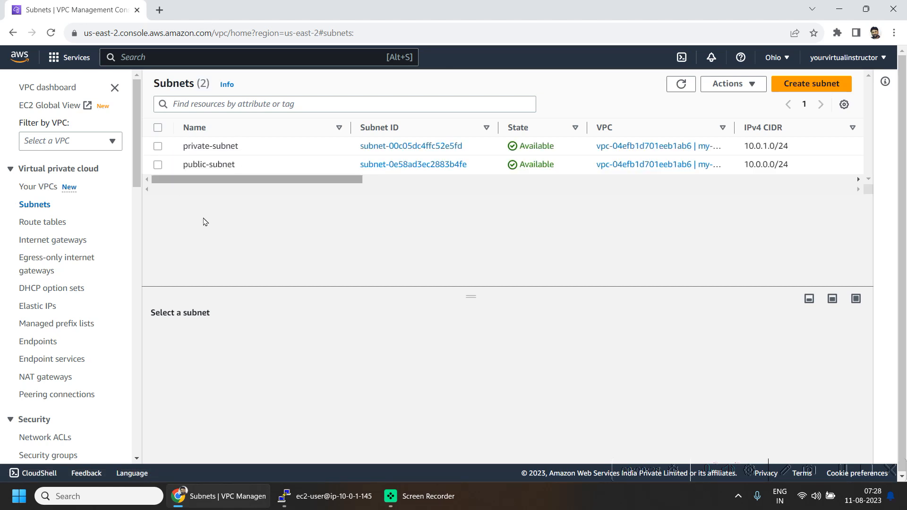
pyautogui.click(37, 224)
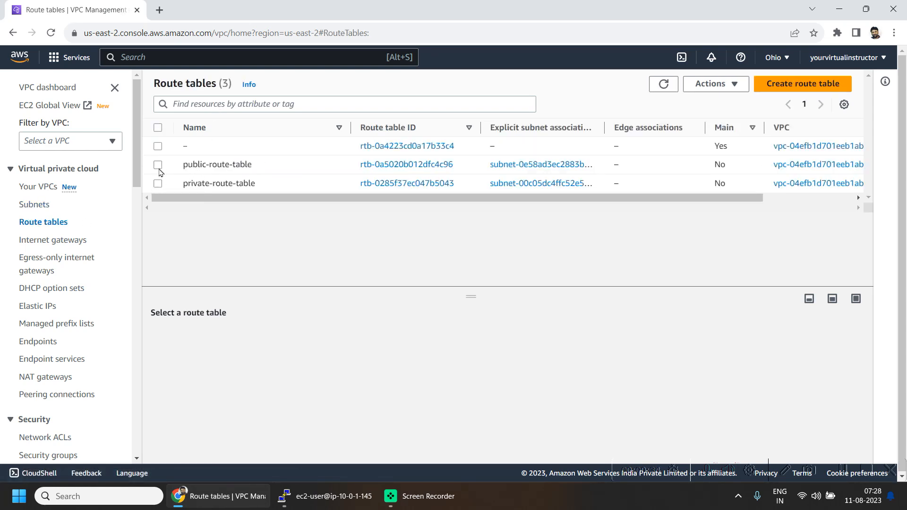
# Step: Select public-route-table and confirm it is associated with public-subnet
pyautogui.click(158, 166)
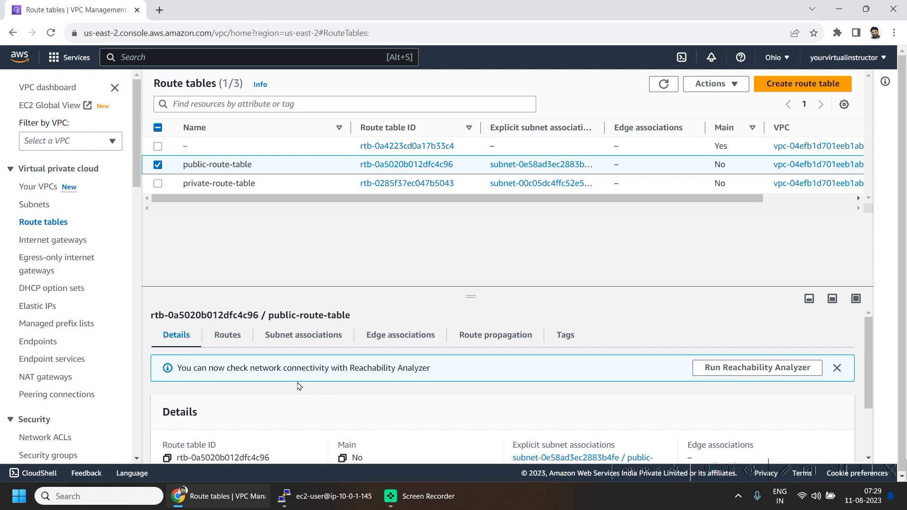
pyautogui.click(326, 338)
pyautogui.scroll(-1, 338, 383)
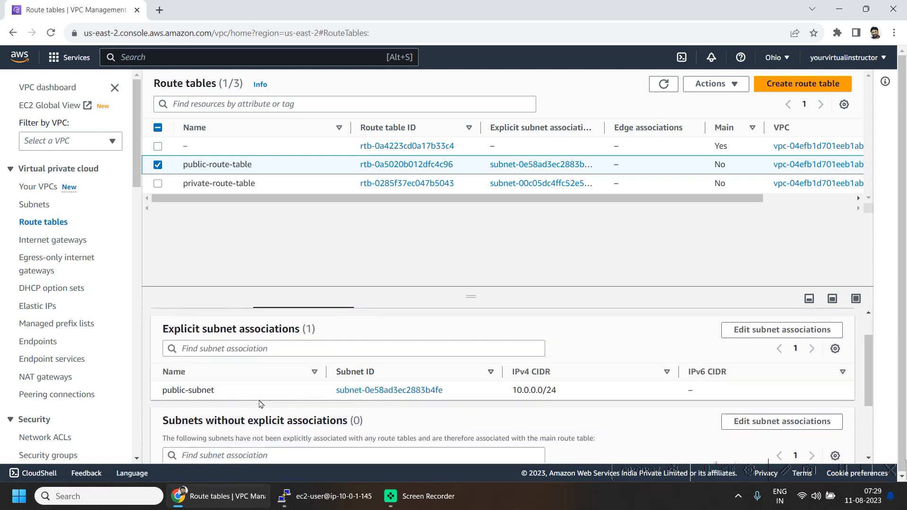
pyautogui.doubleClick(210, 390)
pyautogui.scroll(1, 244, 393)
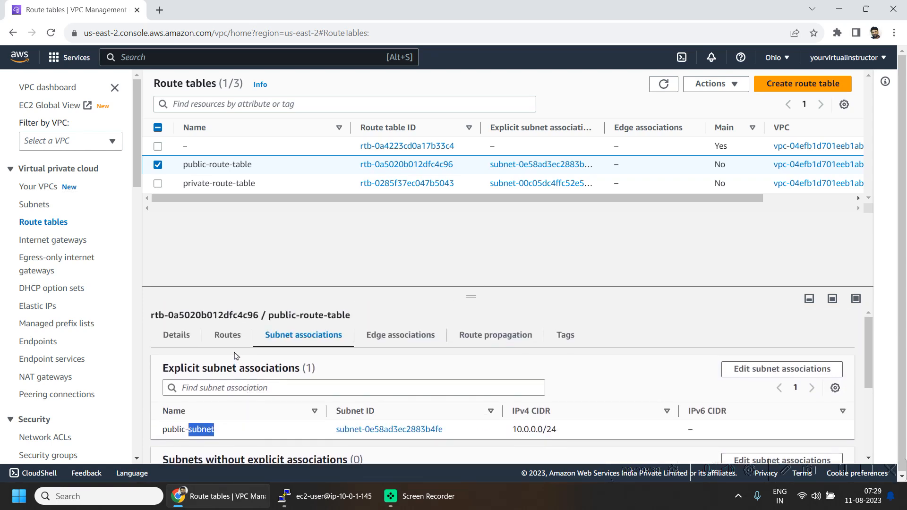
# Step: Confirm public-route-table sends 0.0.0.0/0 to the internet gateway and keeps 10.0.0.0/16 local
pyautogui.click(230, 338)
pyautogui.scroll(-2, 532, 409)
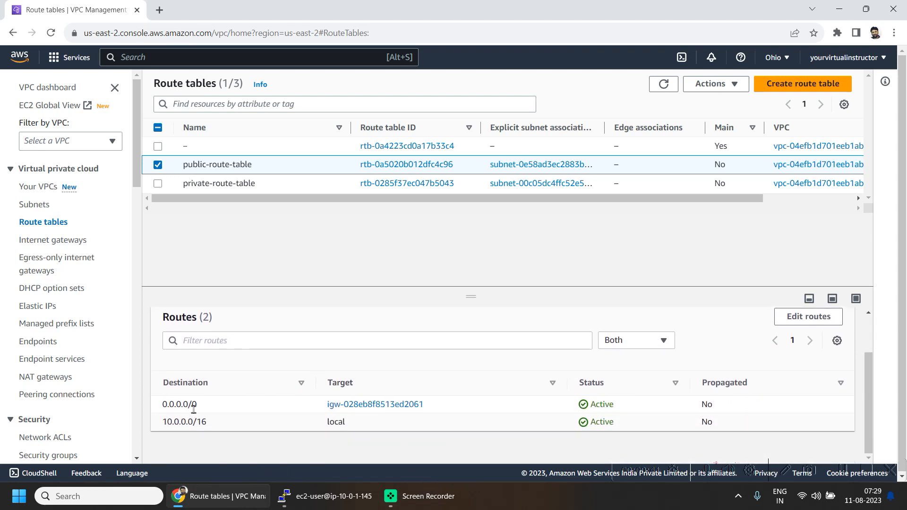
pyautogui.moveTo(163, 404); pyautogui.dragTo(198, 405)
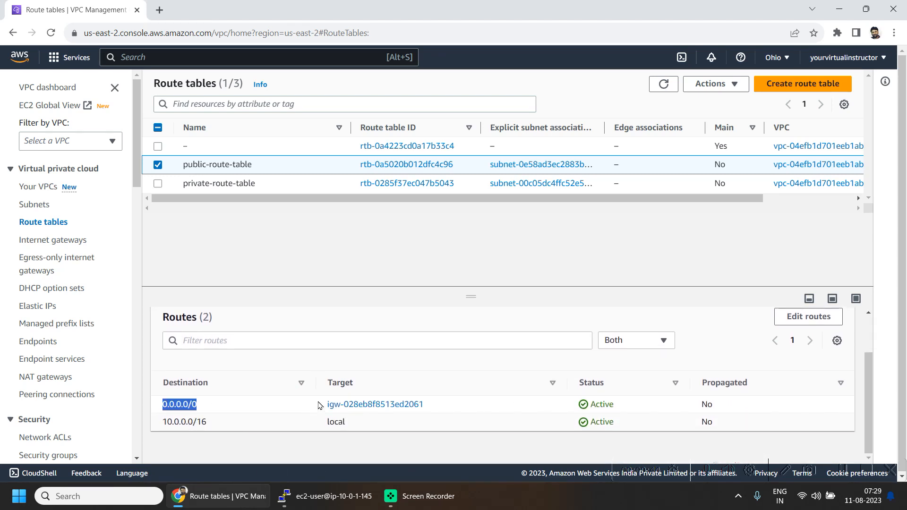
pyautogui.moveTo(436, 408); pyautogui.dragTo(356, 407)
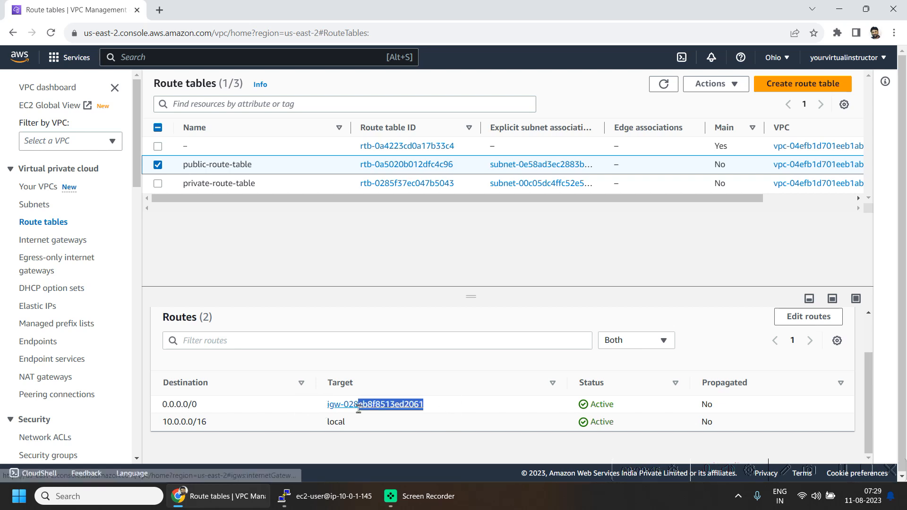
pyautogui.click(184, 422)
pyautogui.doubleClick(183, 423)
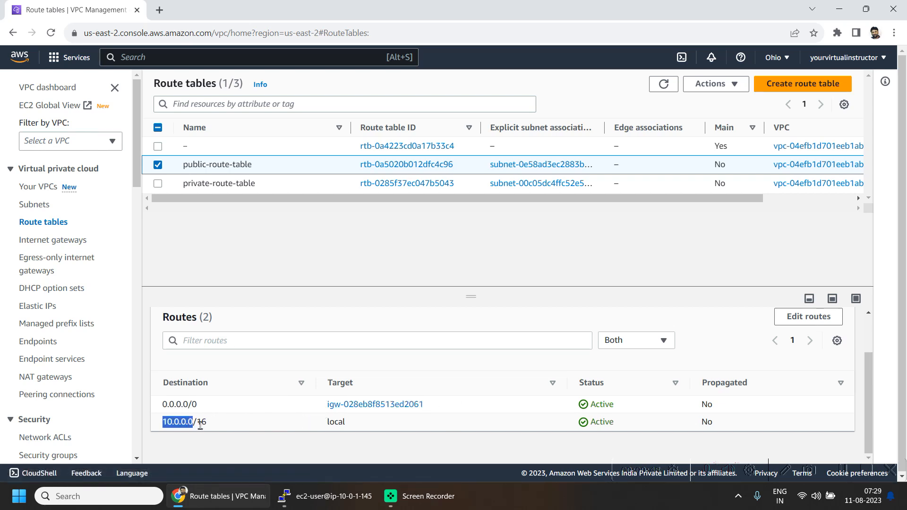
pyautogui.scroll(1, 217, 304)
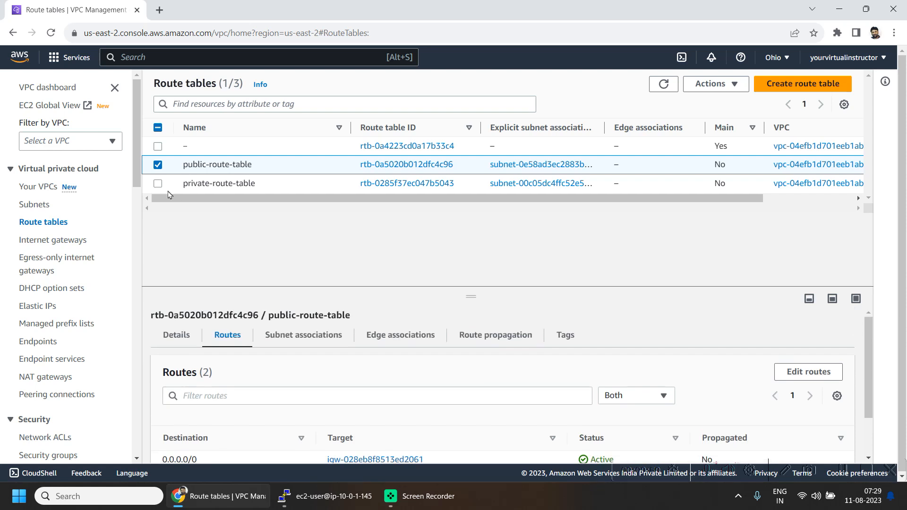
# Step: Select private-route-table instead and confirm it is associated with private-subnet
pyautogui.click(157, 165)
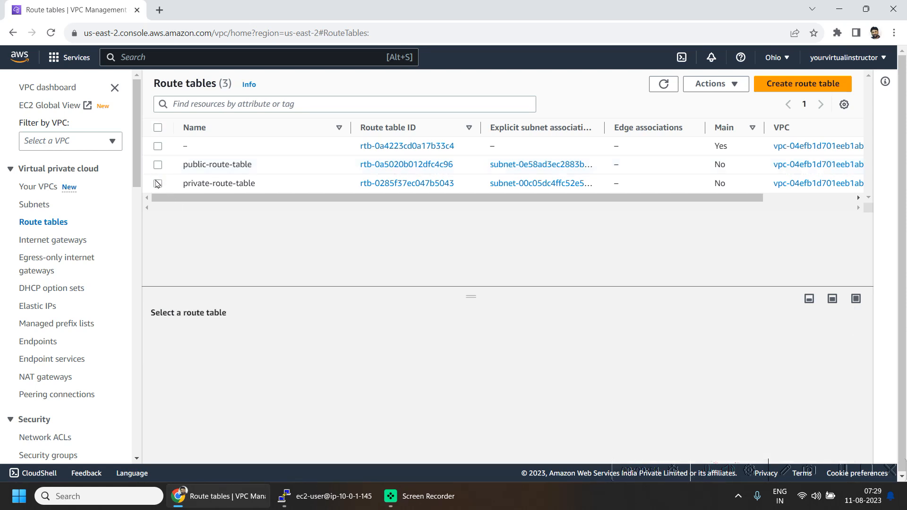
pyautogui.click(158, 183)
pyautogui.click(291, 334)
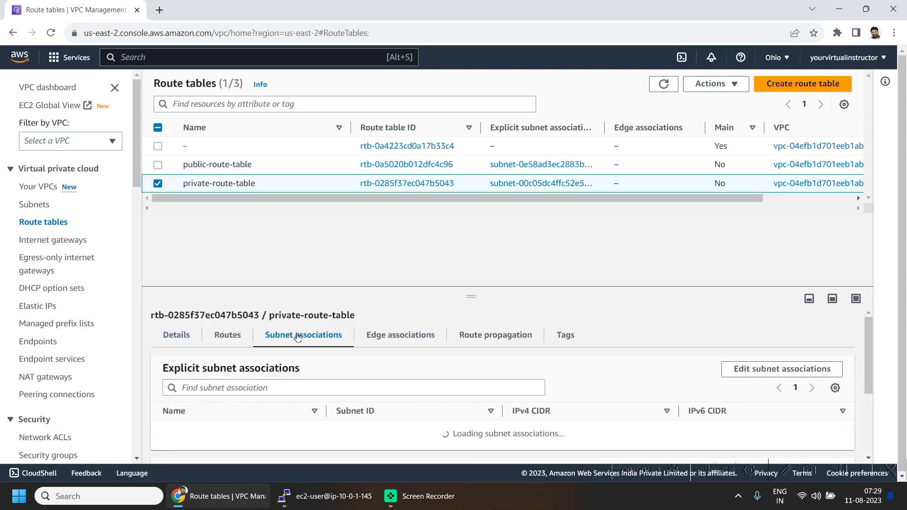
pyautogui.scroll(-2, 283, 416)
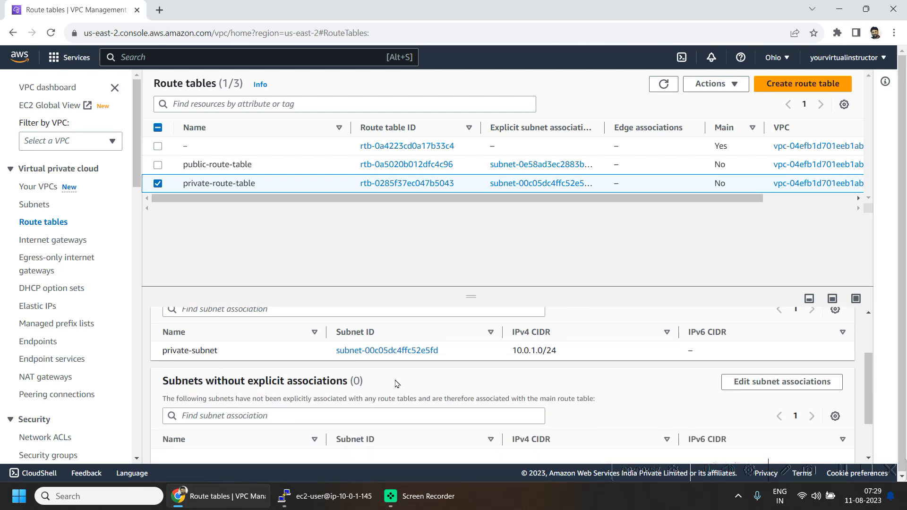
pyautogui.scroll(2, 373, 360)
# Step: Confirm private-route-table holds only the 10.0.0.0/16 local route, with no internet route
pyautogui.click(240, 338)
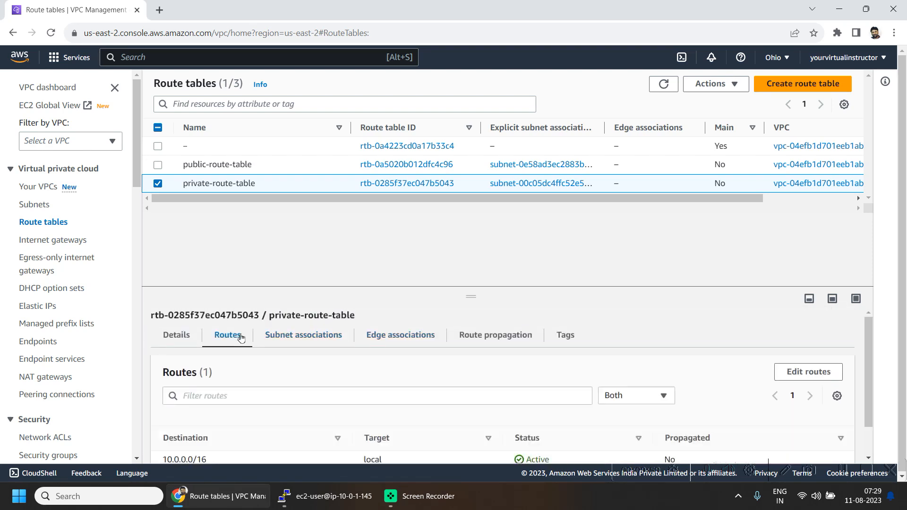
pyautogui.scroll(-1, 449, 395)
pyautogui.moveTo(280, 423); pyautogui.dragTo(163, 422)
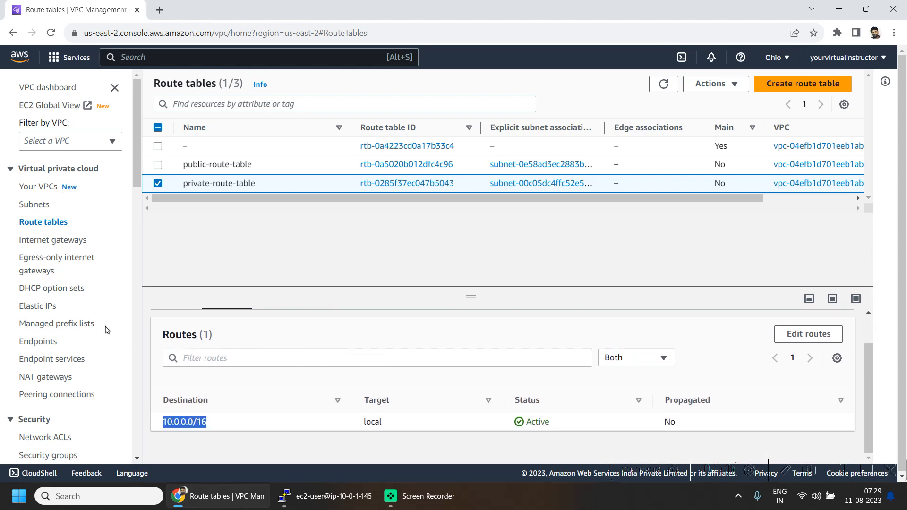
pyautogui.scroll(1, 163, 340)
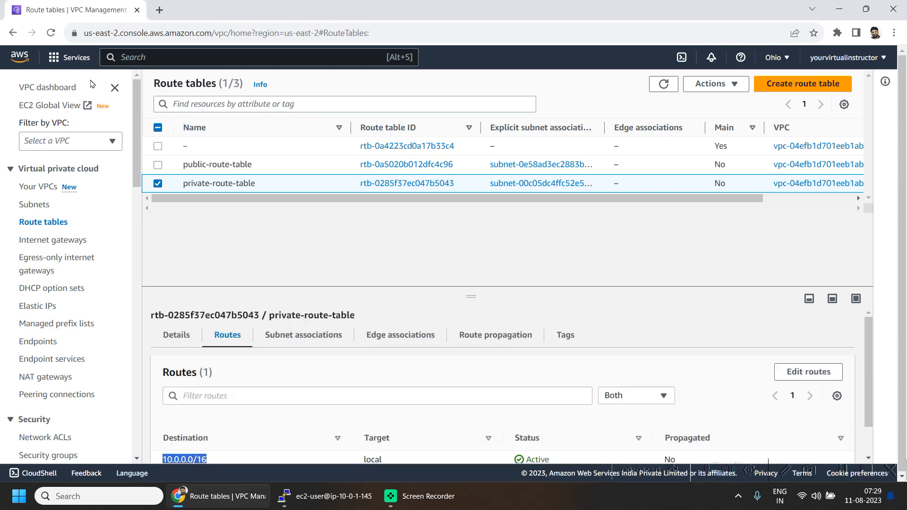
pyautogui.click(52, 58)
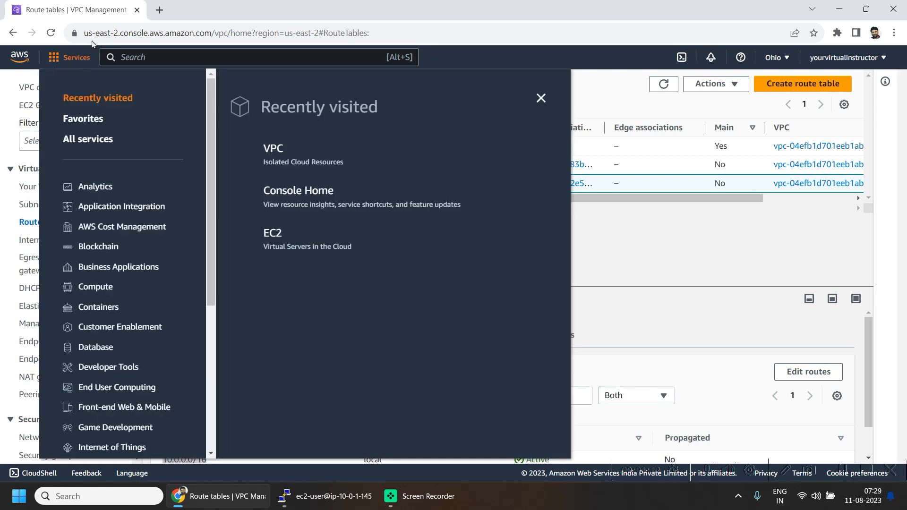
# Step: Check that the running my-private-ec2 instance sits in private-subnet with private IP 10.0.1.145
pyautogui.click(273, 232)
pyautogui.click(201, 156)
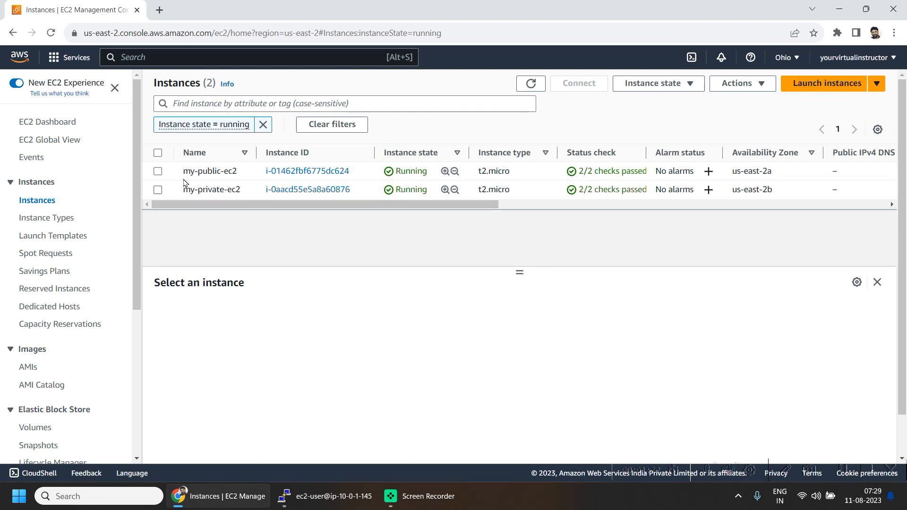
pyautogui.click(232, 190)
pyautogui.moveTo(336, 380); pyautogui.dragTo(278, 383)
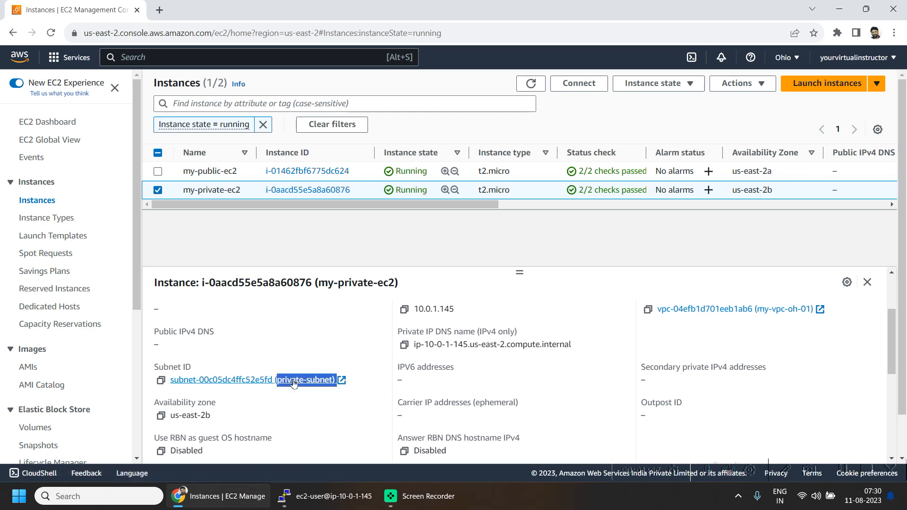
pyautogui.scroll(2, 346, 352)
pyautogui.click(173, 311)
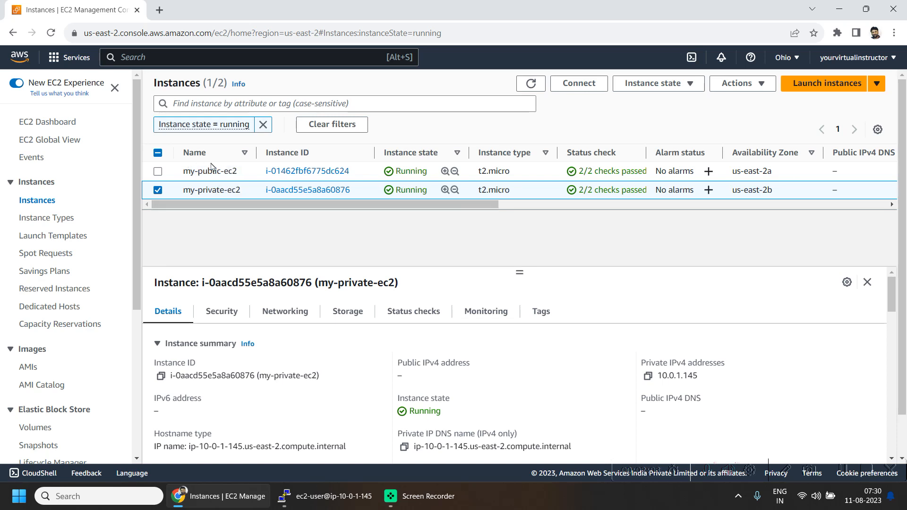
pyautogui.click(336, 504)
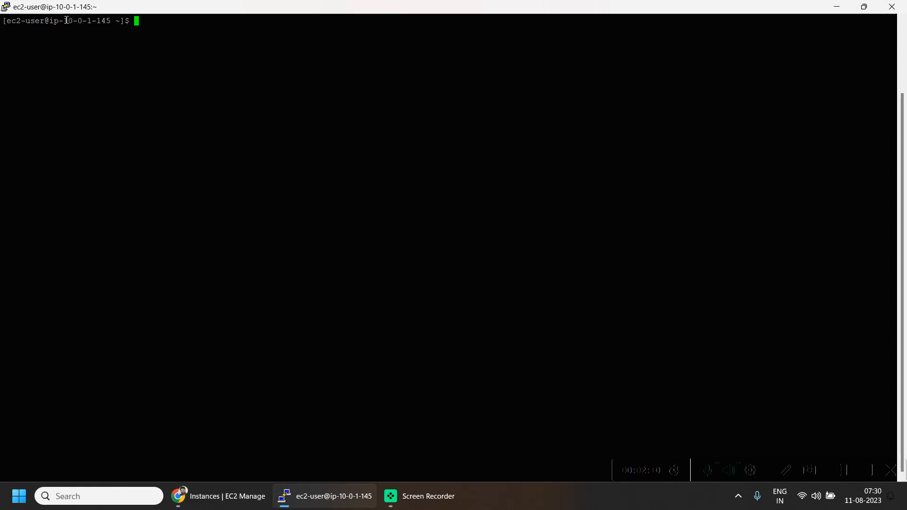
# Step: Confirm the session is on 10.0.1.145 and see ping google.com fail with 100% packet loss
pyautogui.moveTo(66, 21); pyautogui.dragTo(103, 27)
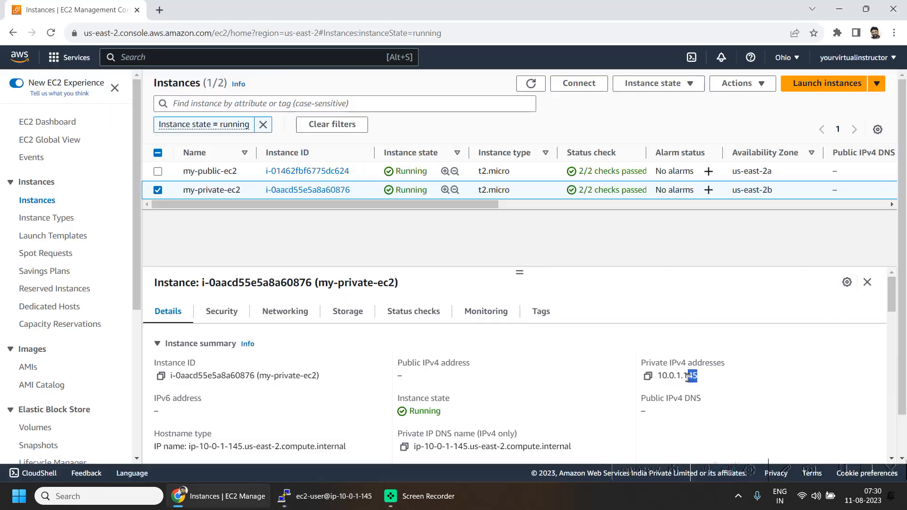
pyautogui.moveTo(688, 376); pyautogui.dragTo(657, 376)
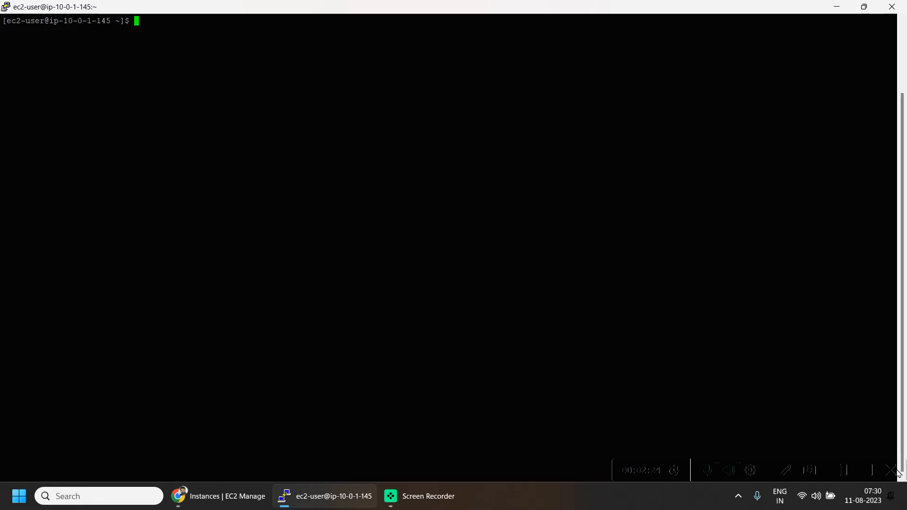
pyautogui.write('ping google.com')
pyautogui.press('Return')
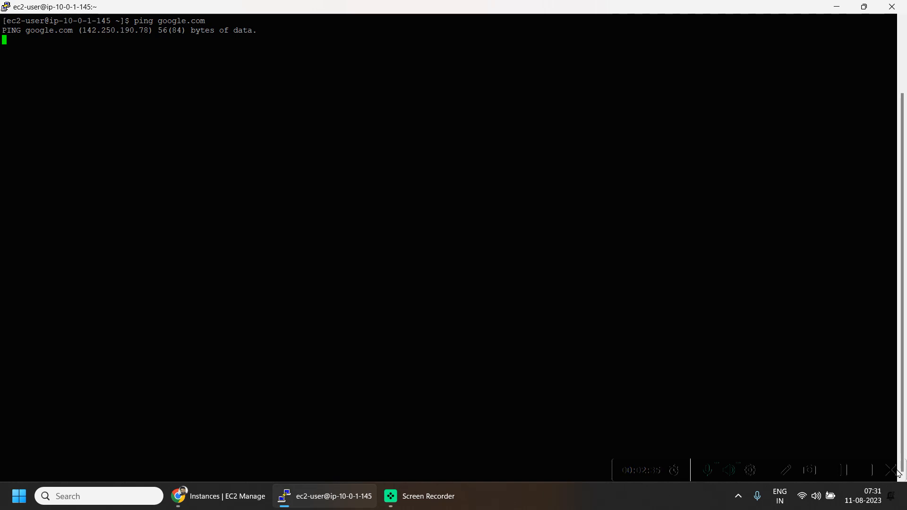
pyautogui.hotkey('ctrl', 'c')
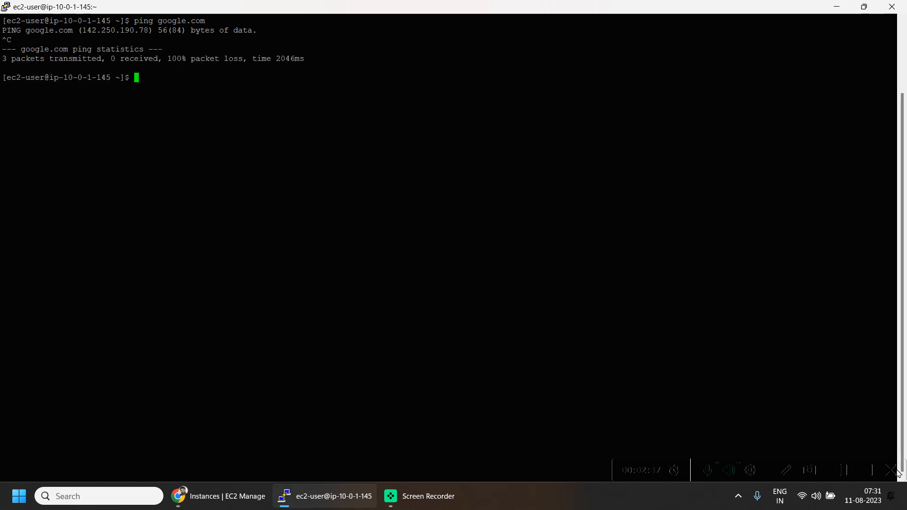
pyautogui.write('curl https://www.google.com')
pyautogui.press('Return')
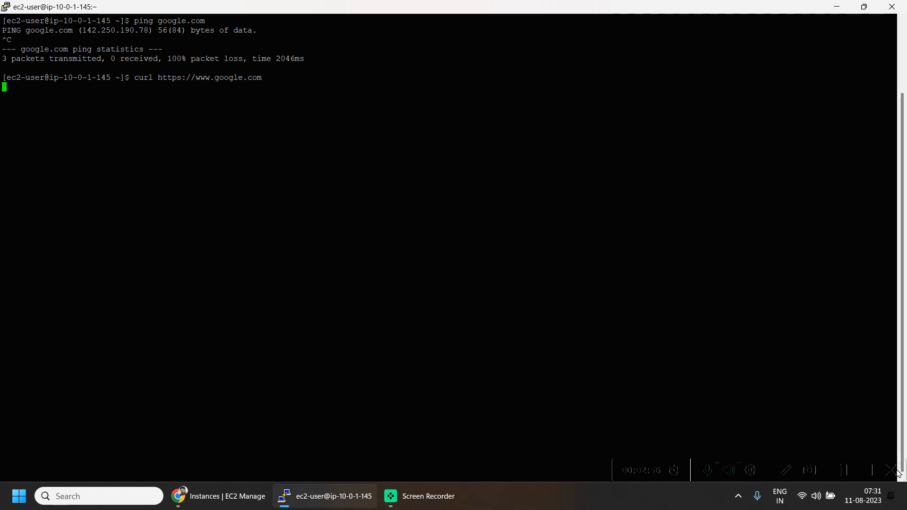
pyautogui.hotkey('ctrl', 'c')
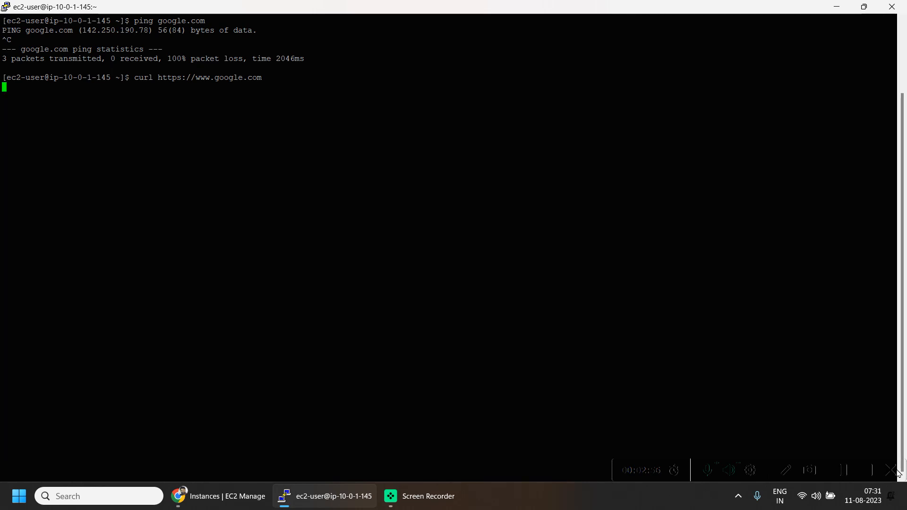
pyautogui.hotkey('ctrl', 'c')
pyautogui.hotkey('ctrl', 'c')
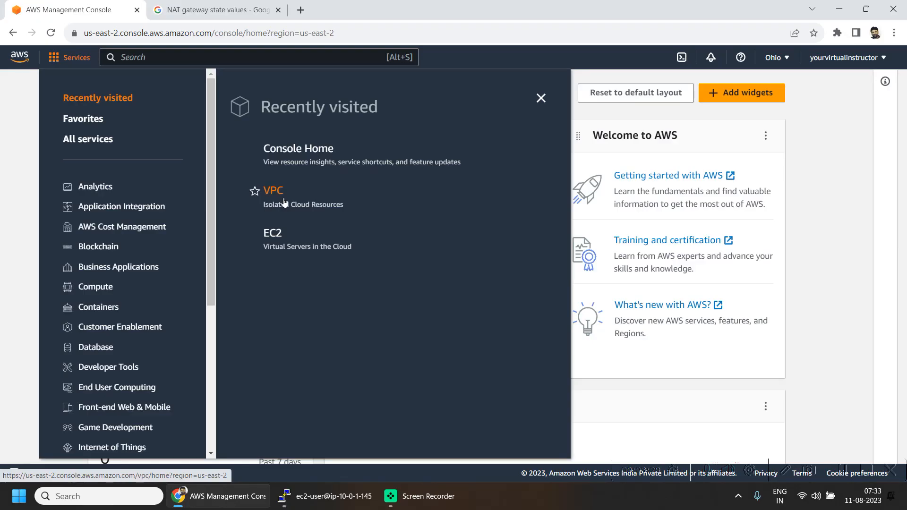
# Step: Start a new NAT gateway named myNATGW-OH-01 placed in public-subnet
pyautogui.click(281, 195)
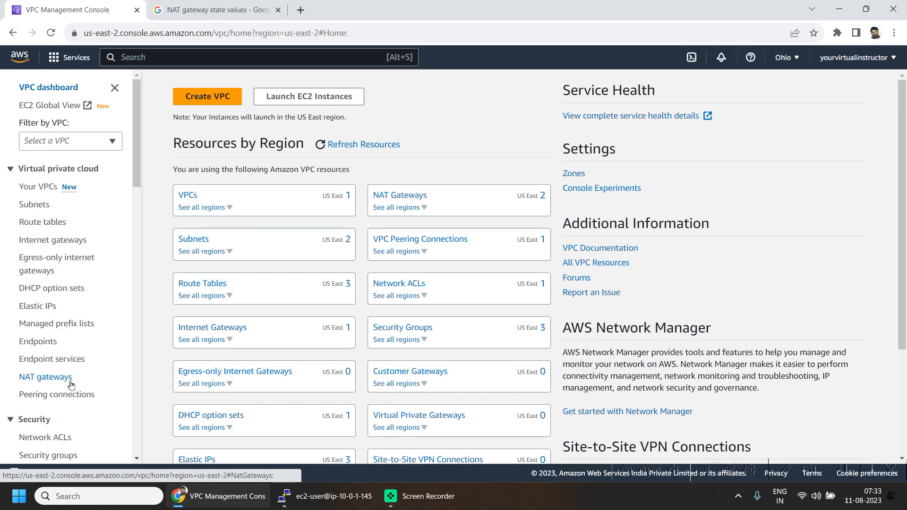
pyautogui.click(70, 382)
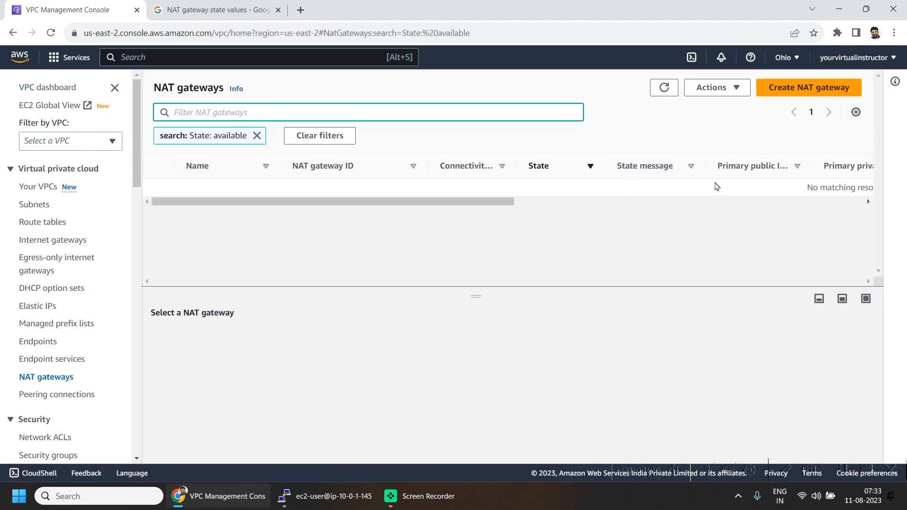
pyautogui.click(835, 92)
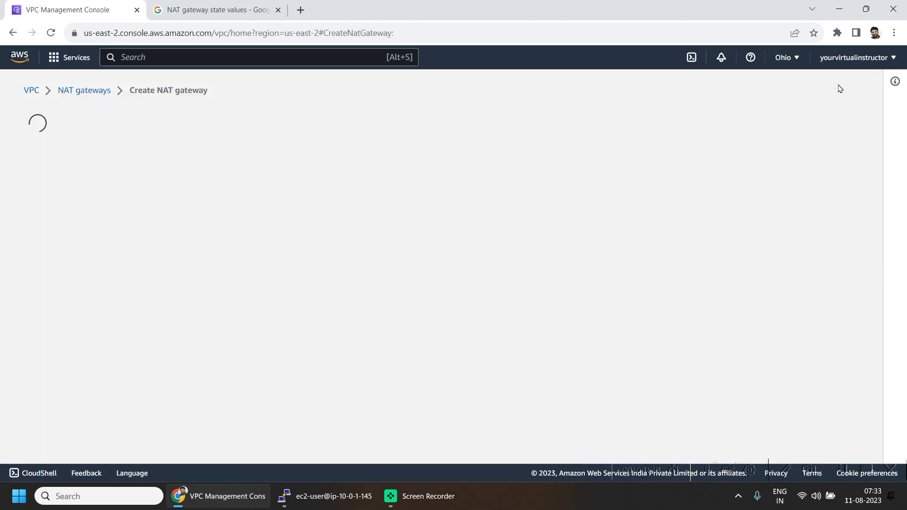
pyautogui.click(334, 246)
pyautogui.write('myNATGW-OH-01')
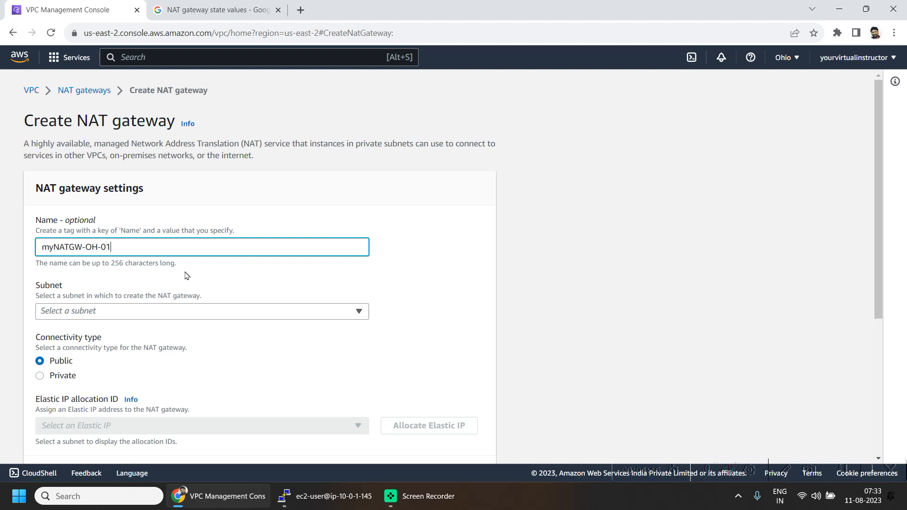
pyautogui.click(188, 311)
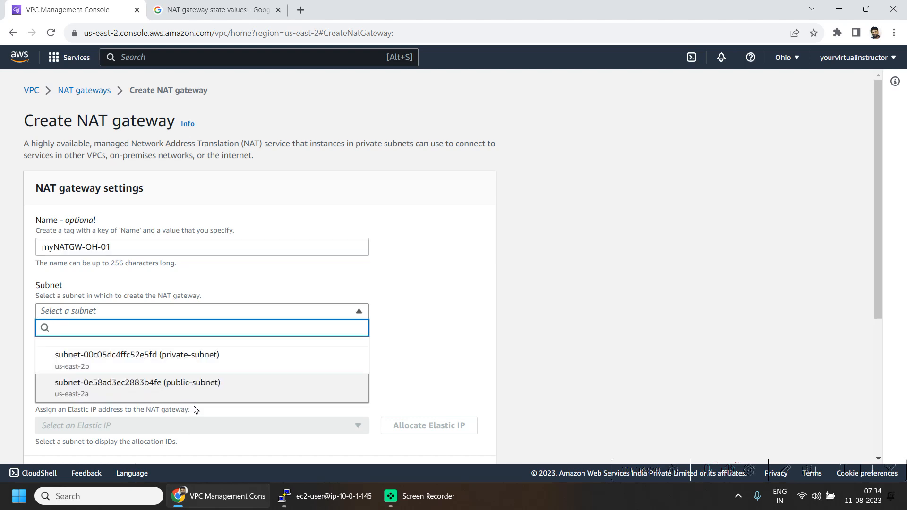
pyautogui.click(213, 391)
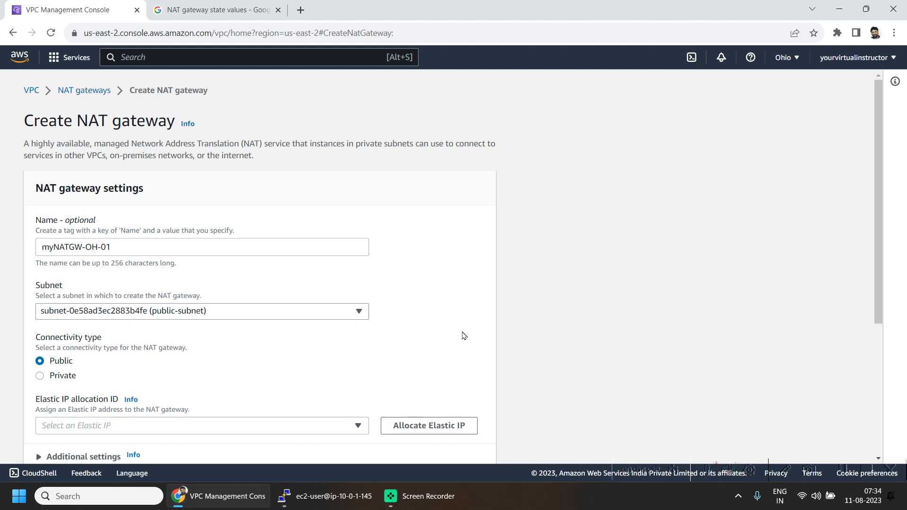
# Step: Allocate a new Elastic IP (3.21.3.16) and create the NAT gateway
pyautogui.scroll(-2, 468, 330)
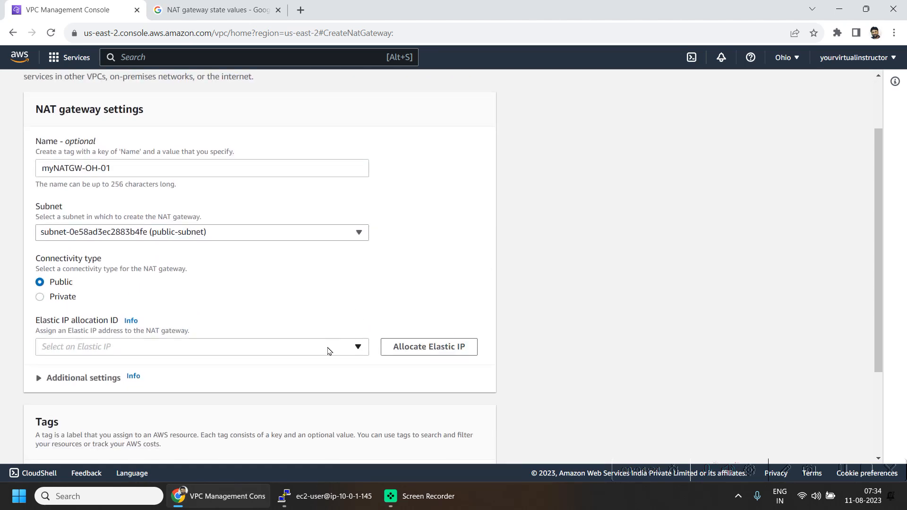
pyautogui.click(458, 349)
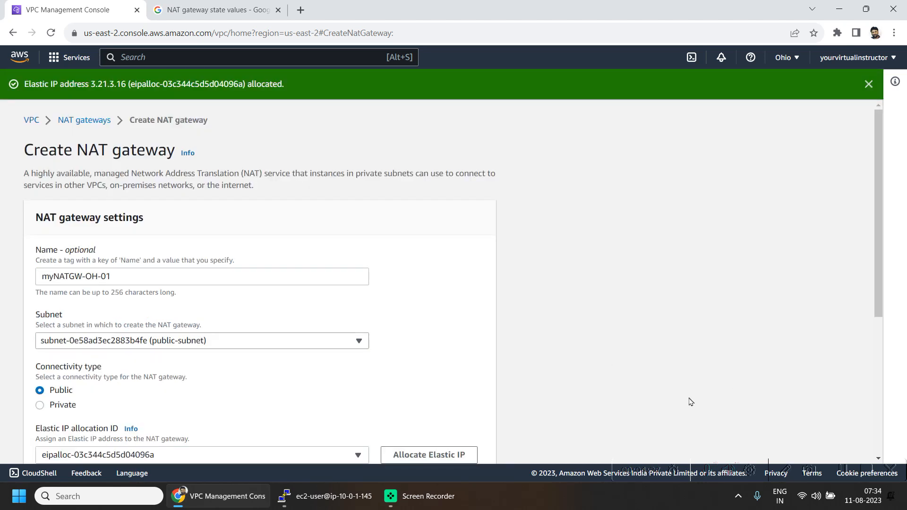
pyautogui.scroll(-4, 695, 398)
pyautogui.scroll(-2, 606, 382)
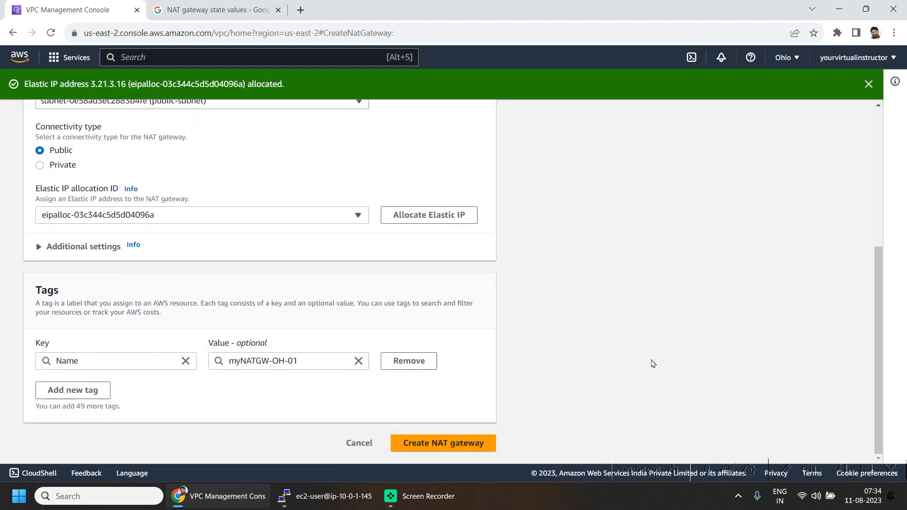
pyautogui.click(464, 443)
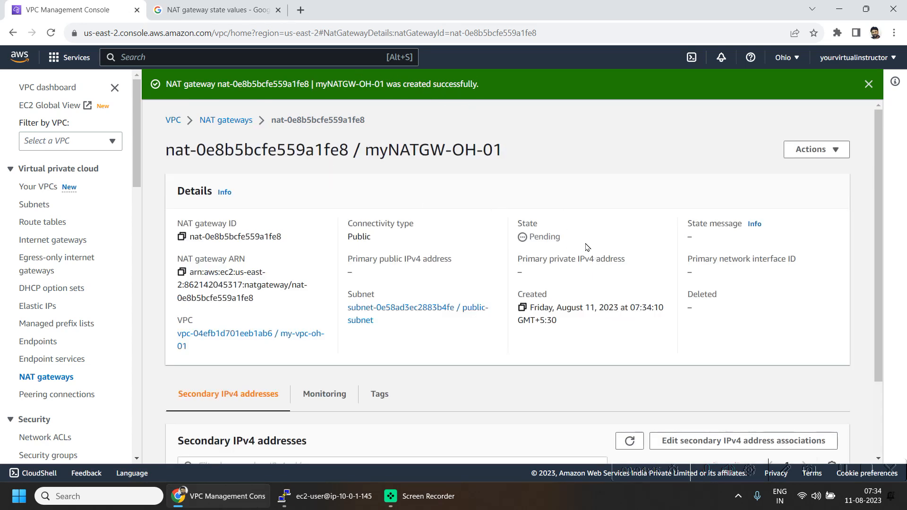
# Step: Note myNATGW-OH-01 is Pending, then edit private-route-table's routes, which hold only 10.0.0.0/16 local
pyautogui.moveTo(581, 243); pyautogui.dragTo(519, 220)
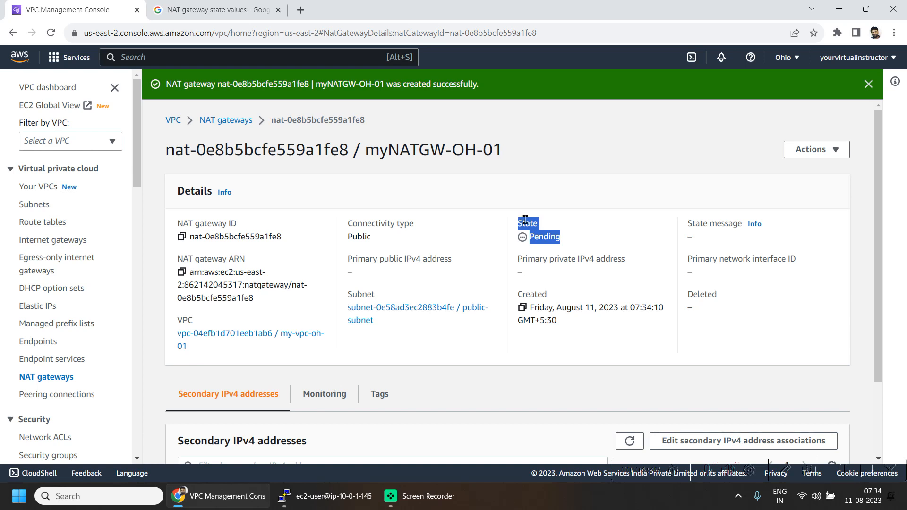
pyautogui.click(48, 224)
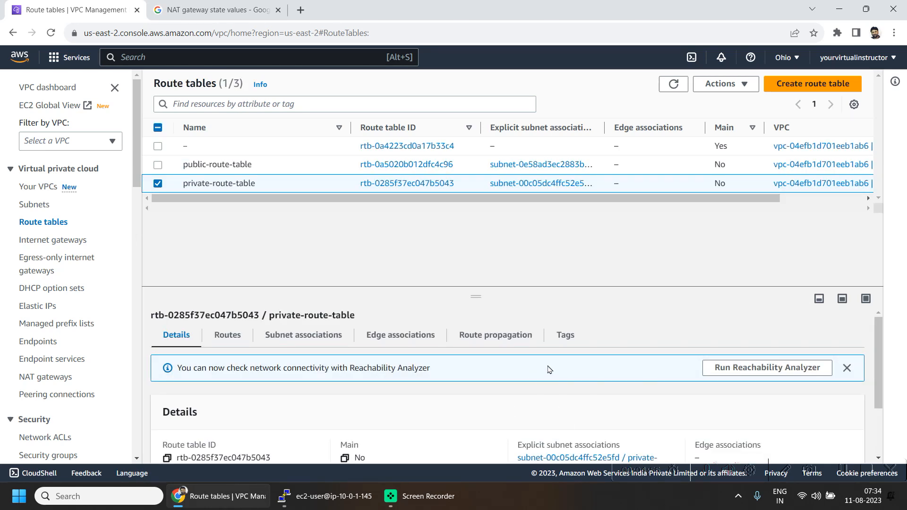
pyautogui.click(228, 336)
pyautogui.scroll(-1, 456, 392)
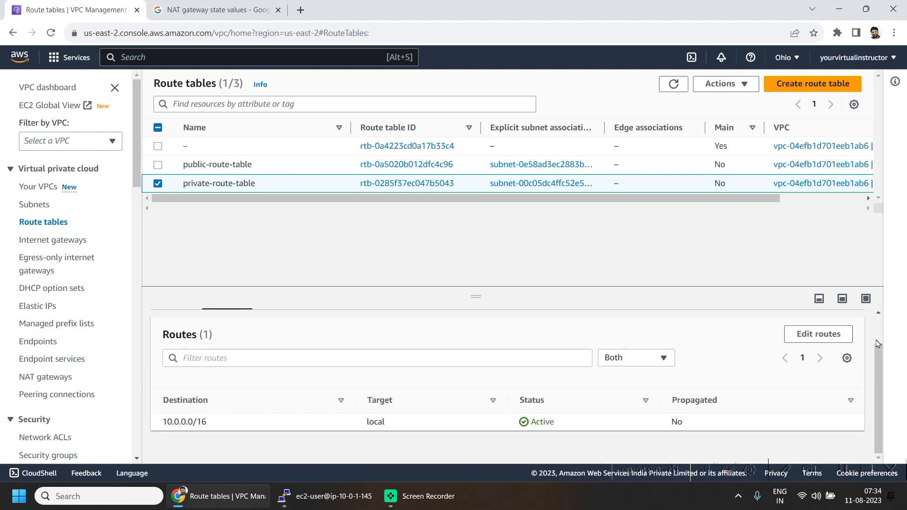
pyautogui.click(817, 338)
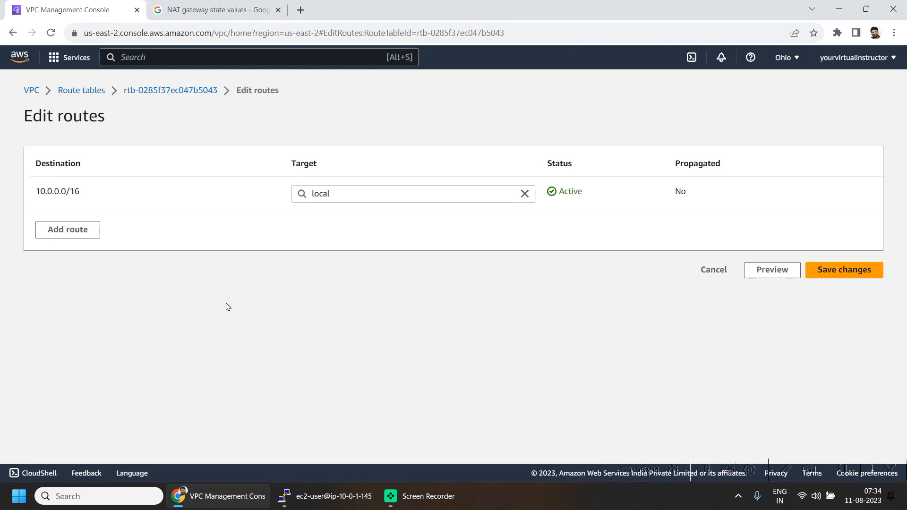
# Step: Add and save a 0.0.0.0/0 route targeting NAT gateway myNATGW-OH-01 in private-route-table
pyautogui.click(77, 230)
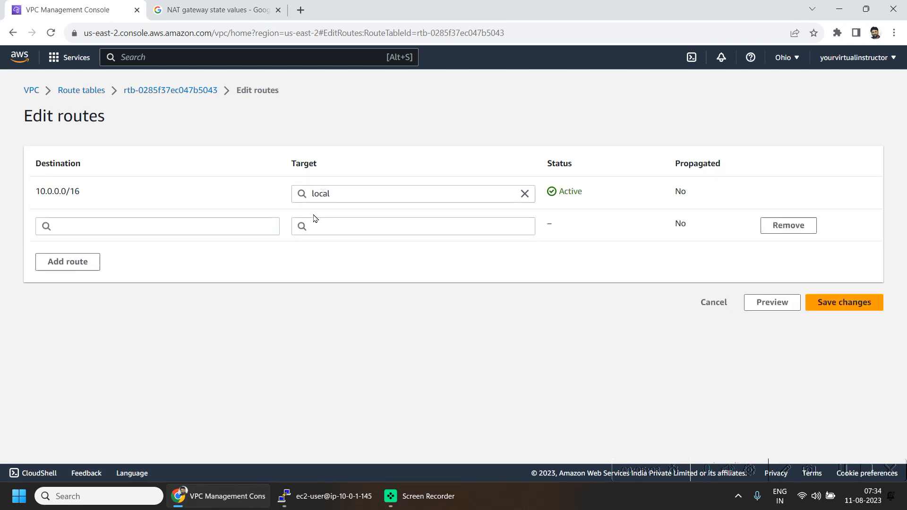
pyautogui.click(169, 223)
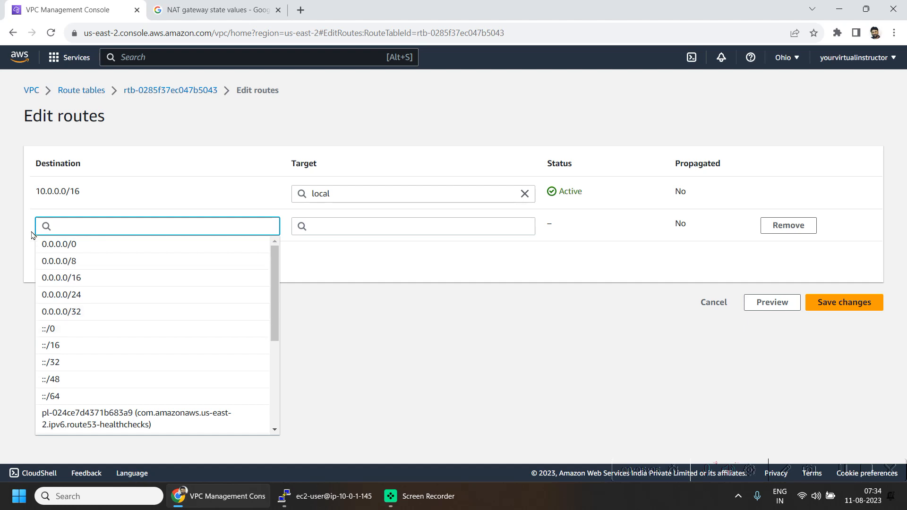
pyautogui.click(58, 244)
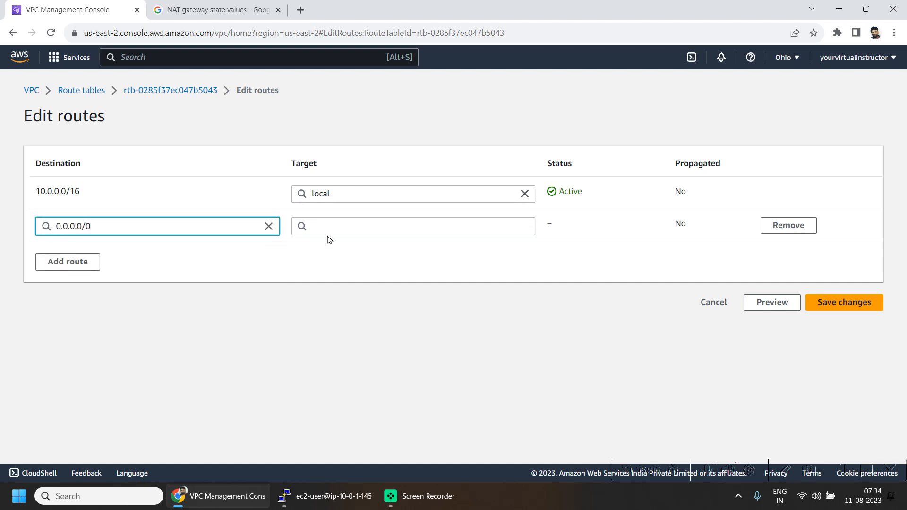
pyautogui.click(355, 222)
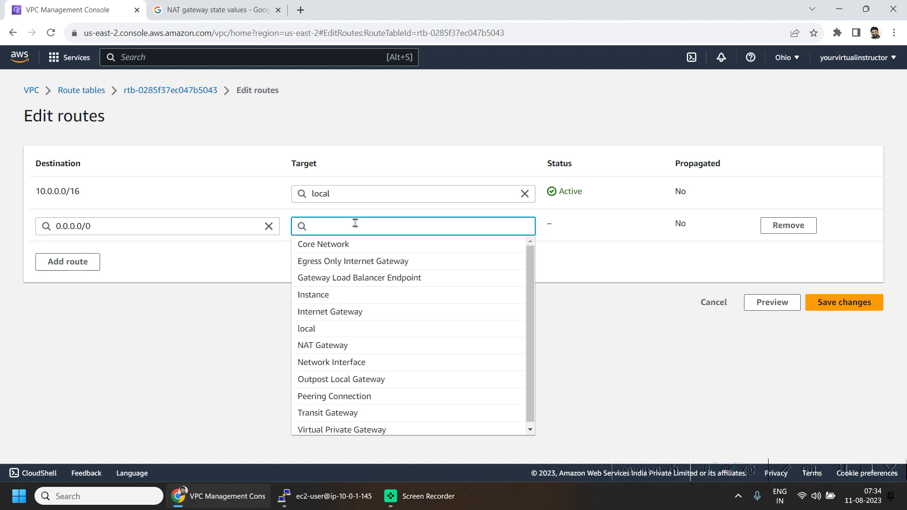
pyautogui.write('nat-')
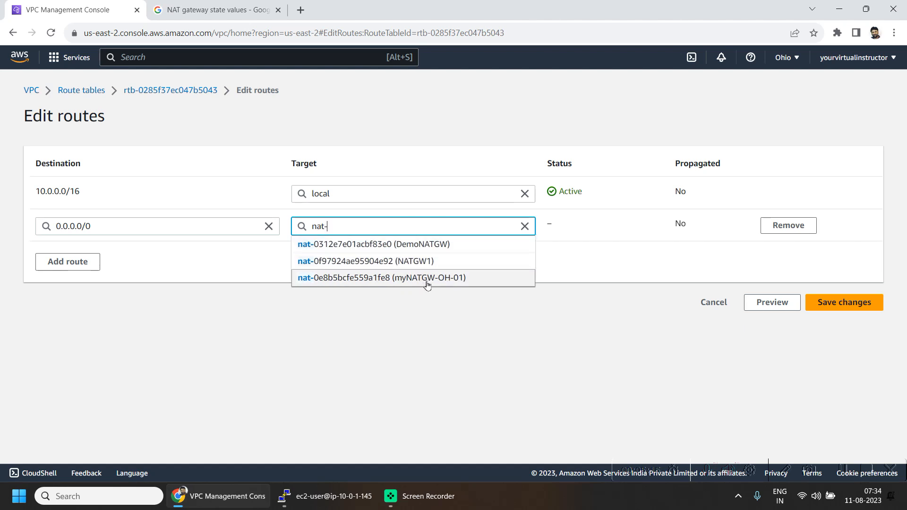
pyautogui.click(427, 279)
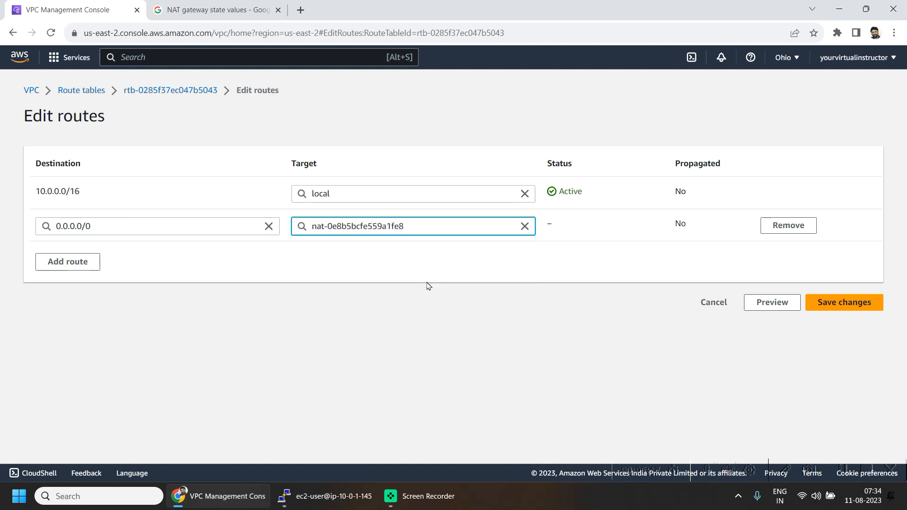
pyautogui.click(832, 305)
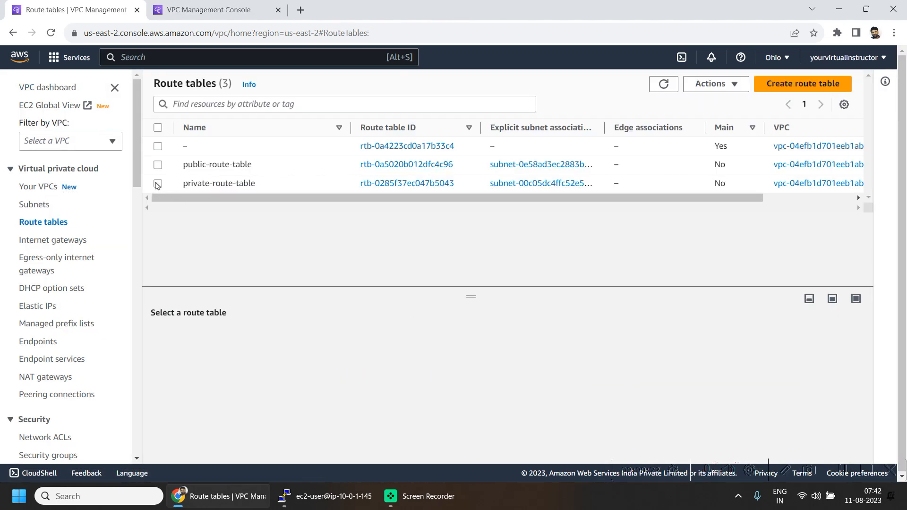
# Step: Confirm myNATGW-OH-01 is now Available before returning to the instance's terminal
pyautogui.click(158, 184)
pyautogui.click(216, 10)
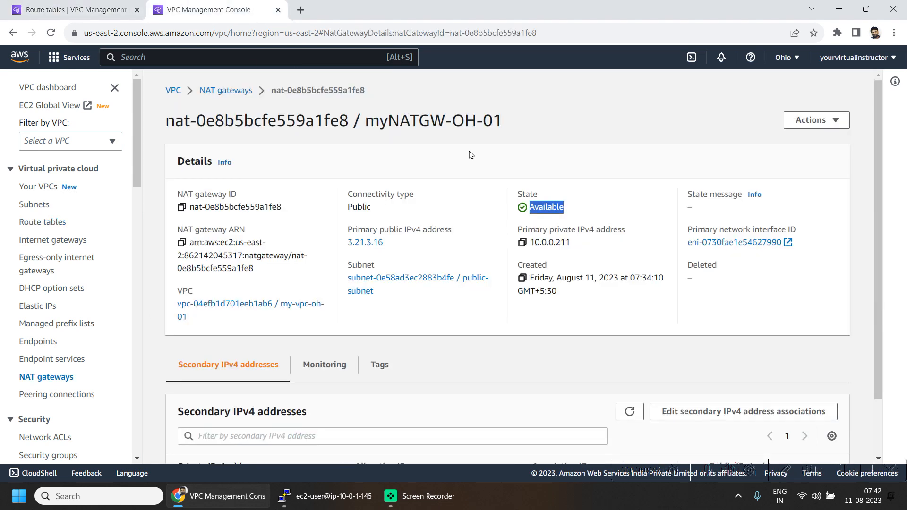
pyautogui.click(326, 496)
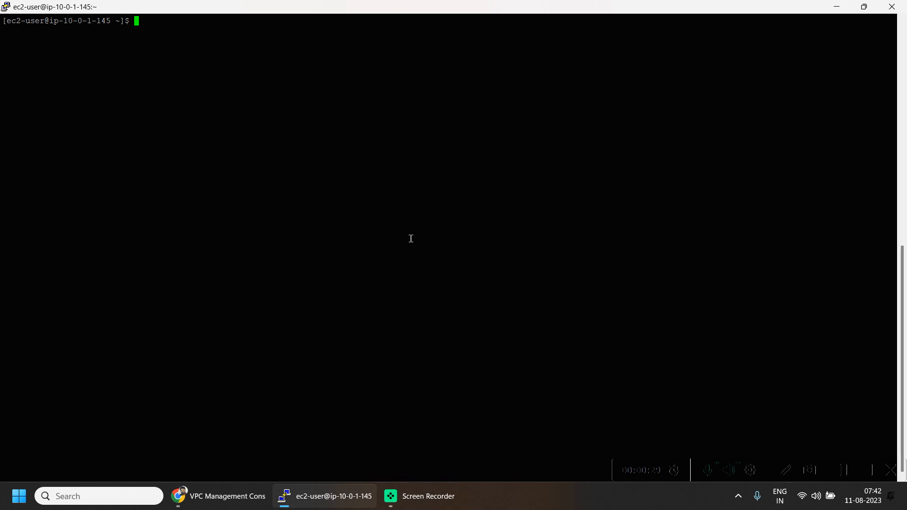
pyautogui.write('ping google.com')
pyautogui.press('Return')
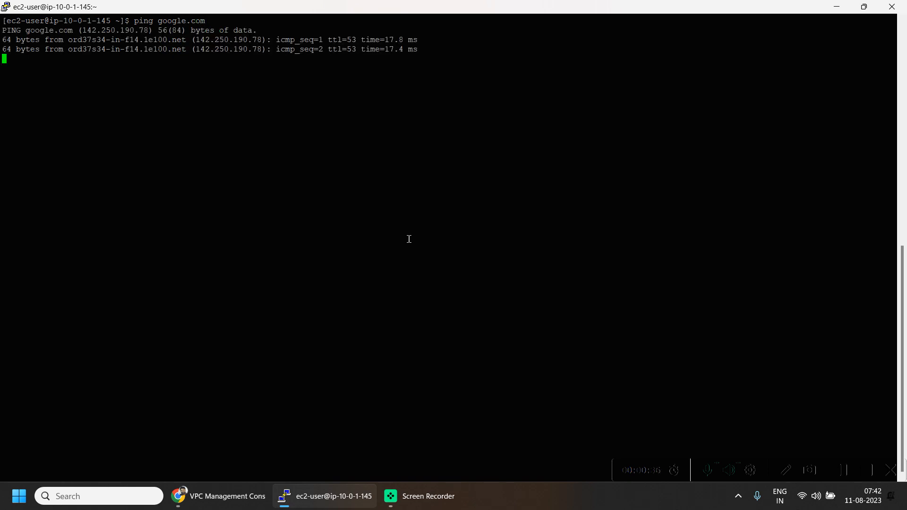
pyautogui.hotkey('ctrl', 'c')
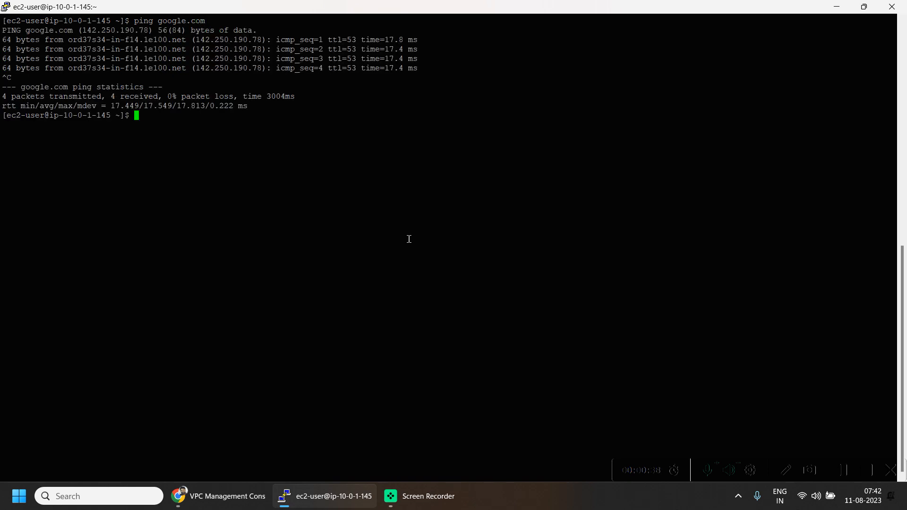
pyautogui.press('Up')
pyautogui.press('Up')
pyautogui.press('Up')
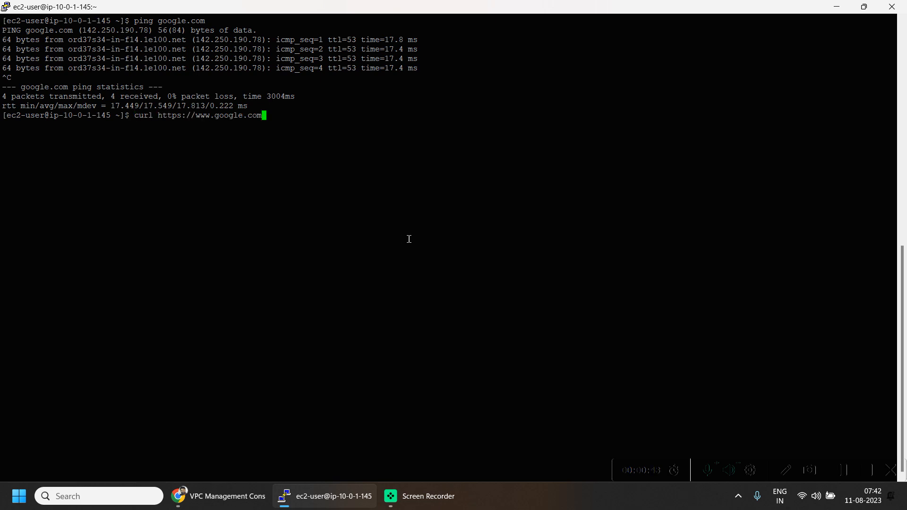
pyautogui.press('Return')
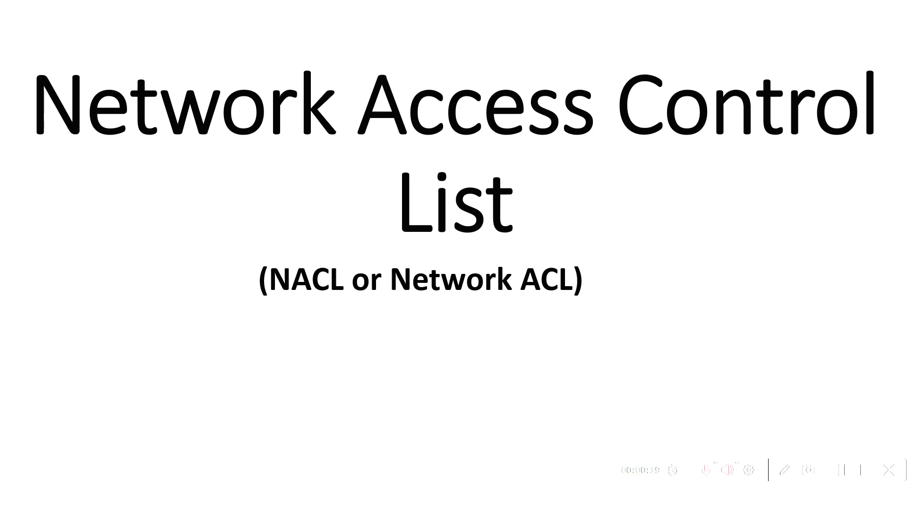
# Step: Advance the slideshow from the NACL title slide to 'What is NACL?'
pyautogui.press('Right')
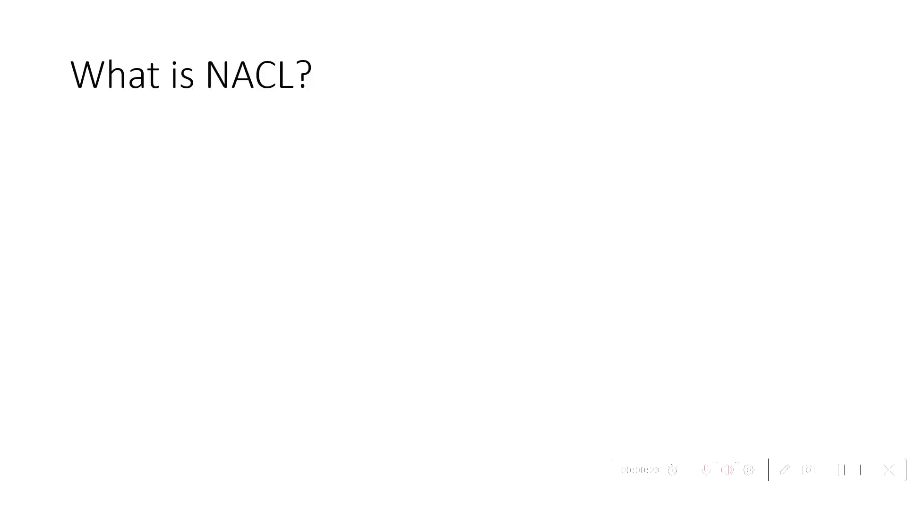
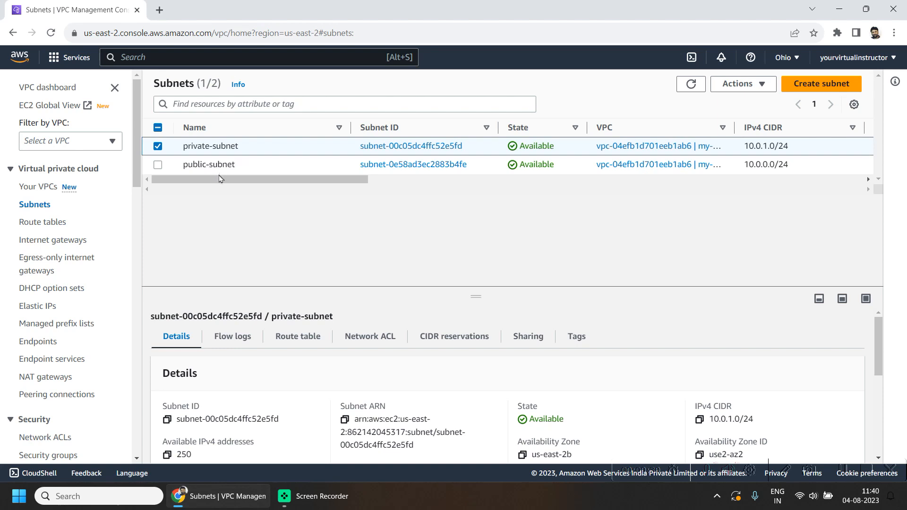
# Step: Review the Ohio public route table's routes: 0.0.0.0/0 and the 10.0.0.0/16 local route
pyautogui.click(57, 220)
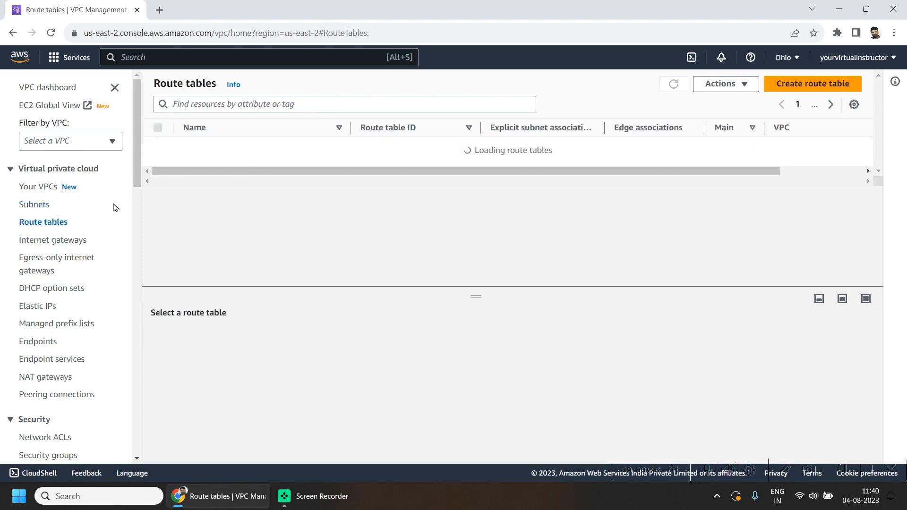
pyautogui.click(227, 334)
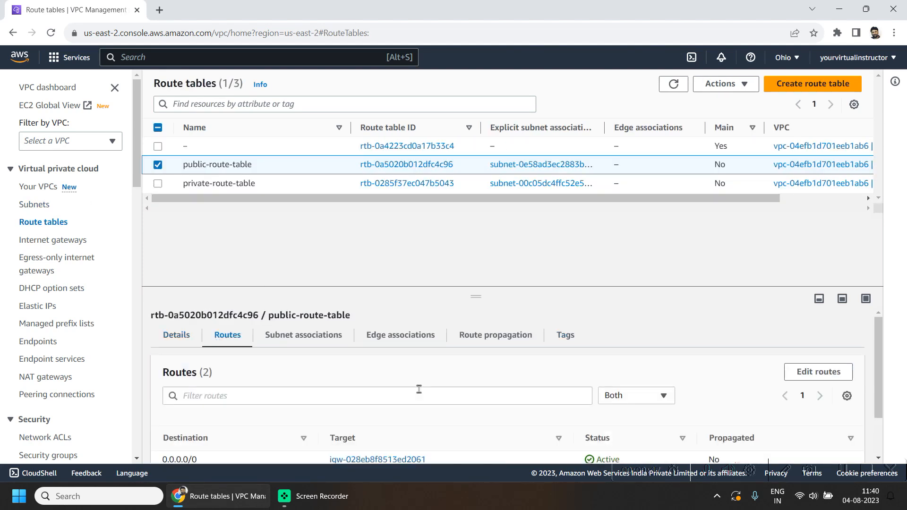
pyautogui.scroll(-2, 419, 390)
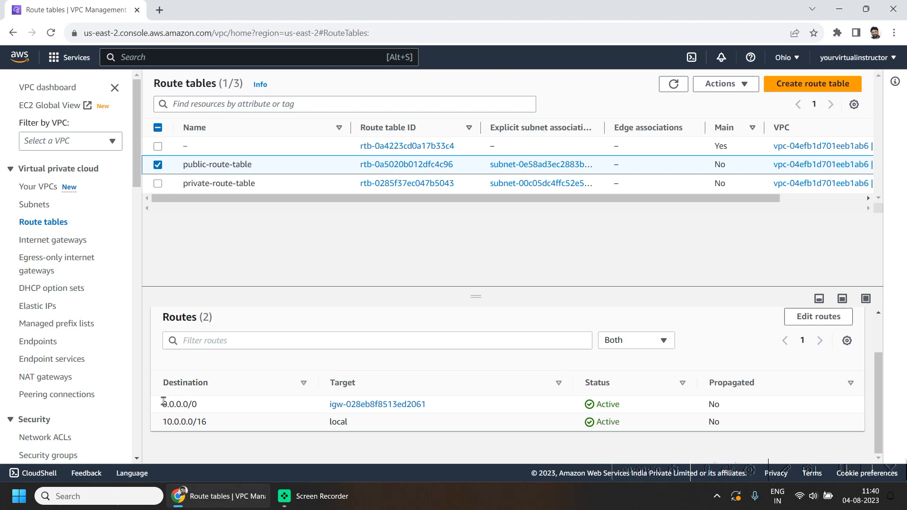
pyautogui.moveTo(158, 407); pyautogui.dragTo(230, 407)
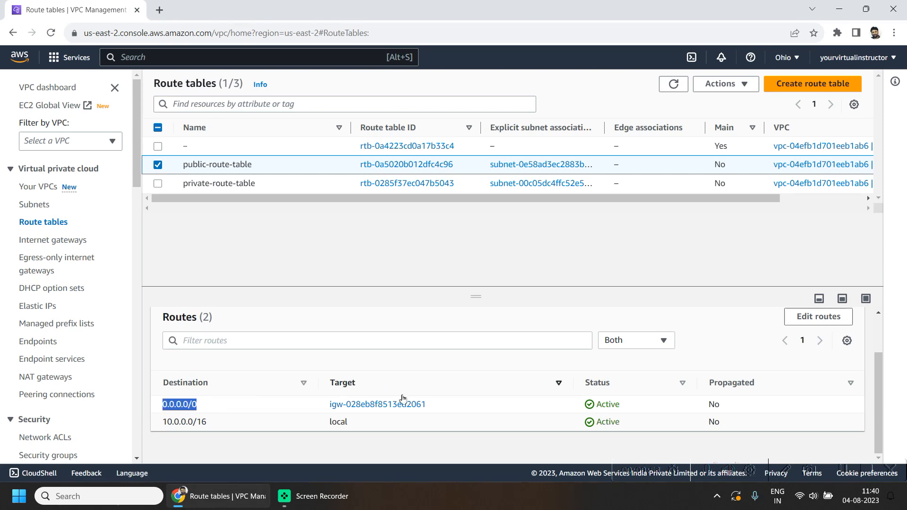
pyautogui.moveTo(166, 417); pyautogui.dragTo(223, 425)
pyautogui.click(223, 426)
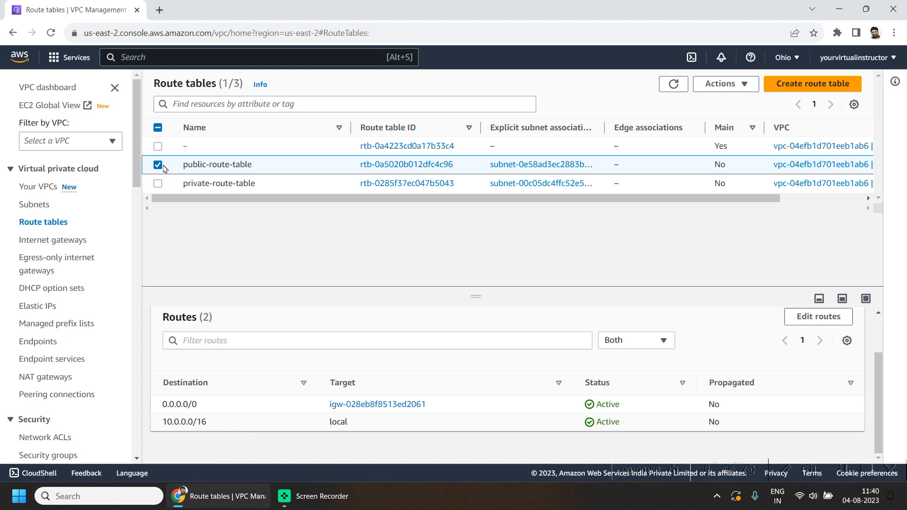
# Step: Check the private route table's 10.0.0.0/16 local route, then bring up the region list
pyautogui.click(157, 183)
pyautogui.click(229, 334)
pyautogui.scroll(-1, 160, 437)
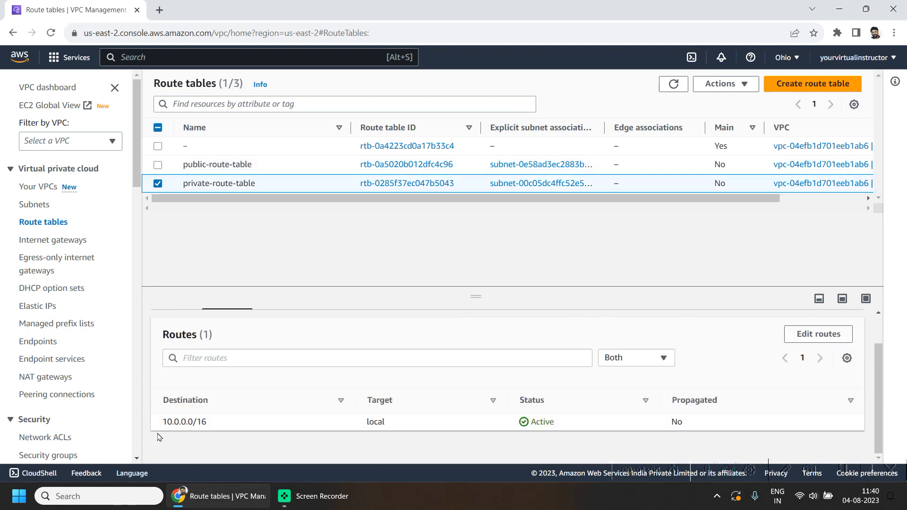
pyautogui.moveTo(160, 421); pyautogui.dragTo(210, 422)
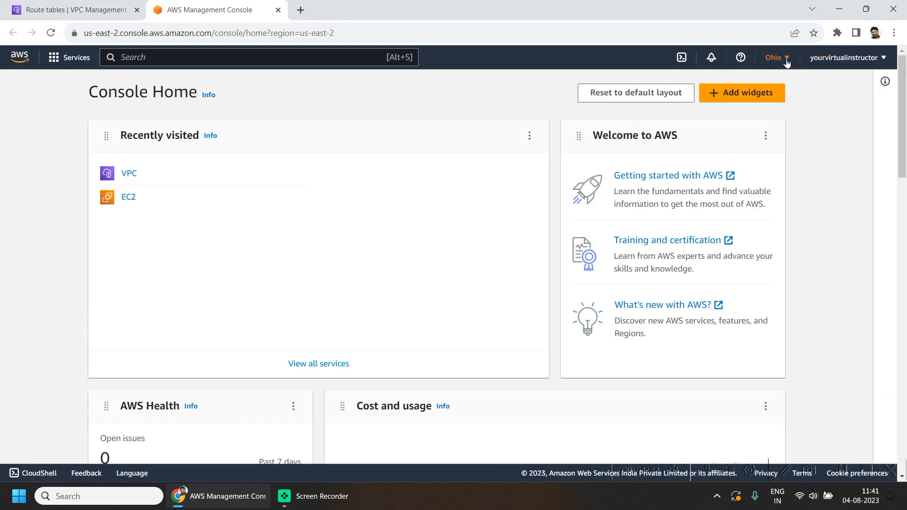
pyautogui.click(774, 57)
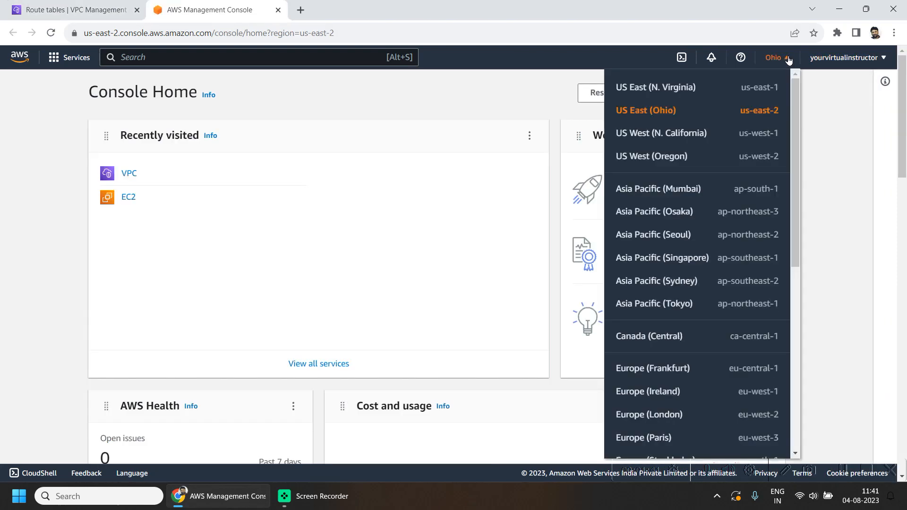
# Step: Switch to US West (N. California) and start a new VPC in the VPC console
pyautogui.click(670, 139)
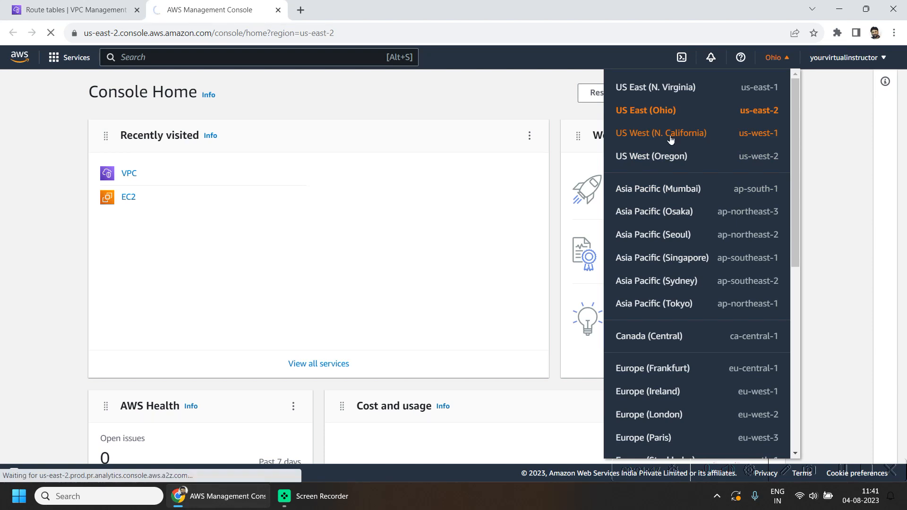
pyautogui.click(126, 176)
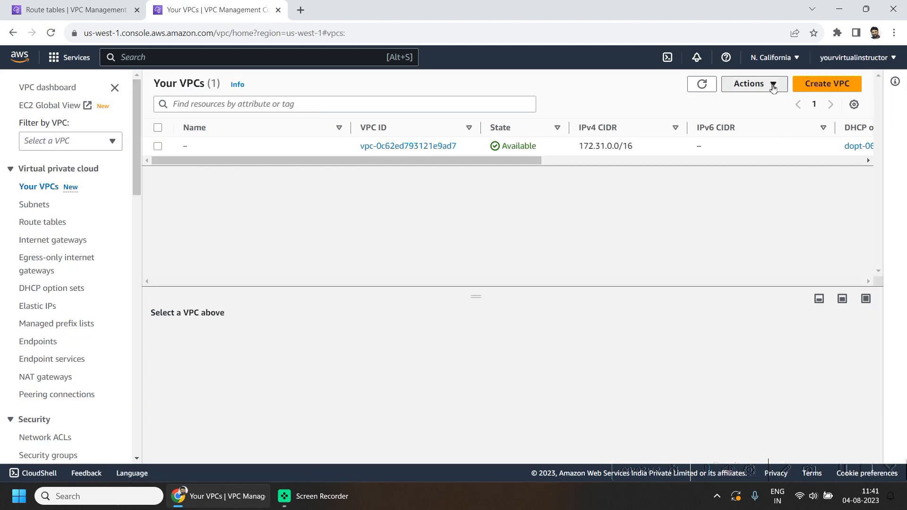
pyautogui.click(772, 85)
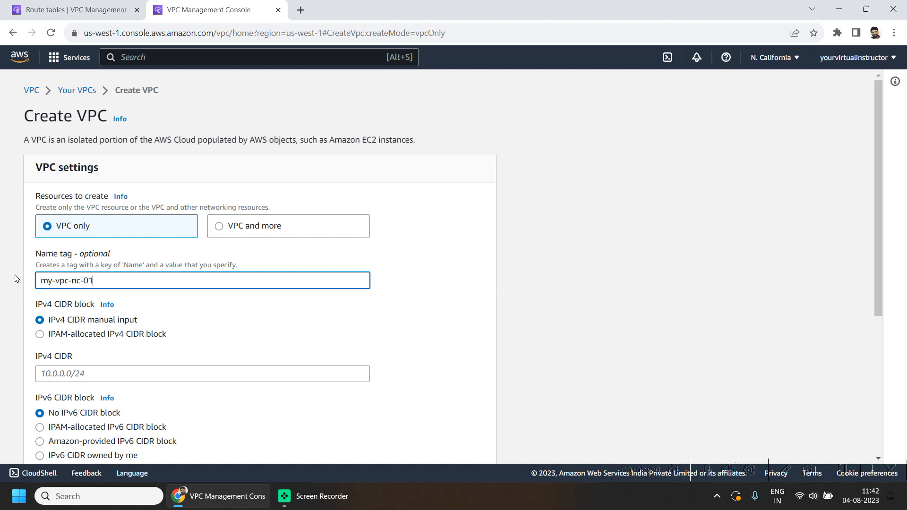
# Step: Create VPC my-vpc-nc-01 with IPv4 CIDR 10.1.0.0/16, checking the Ohio VPC's CIDR first
pyautogui.scroll(-3, 384, 330)
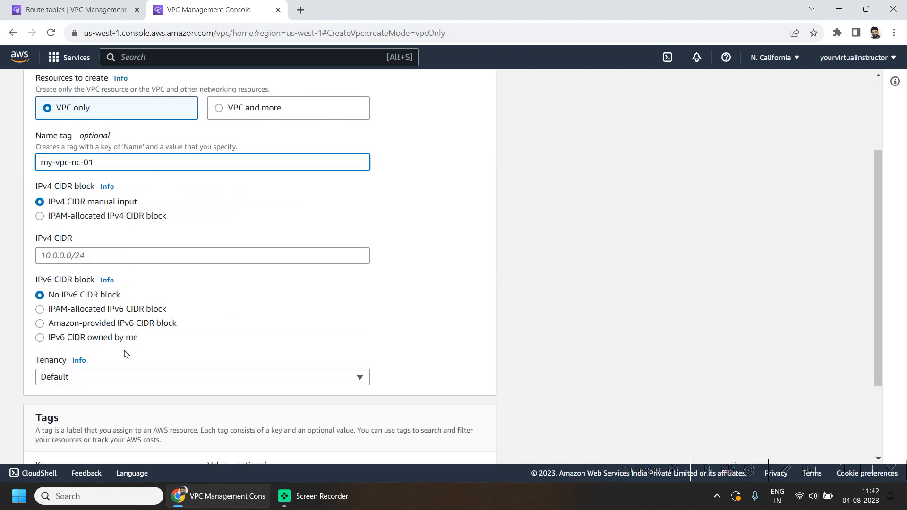
pyautogui.click(99, 252)
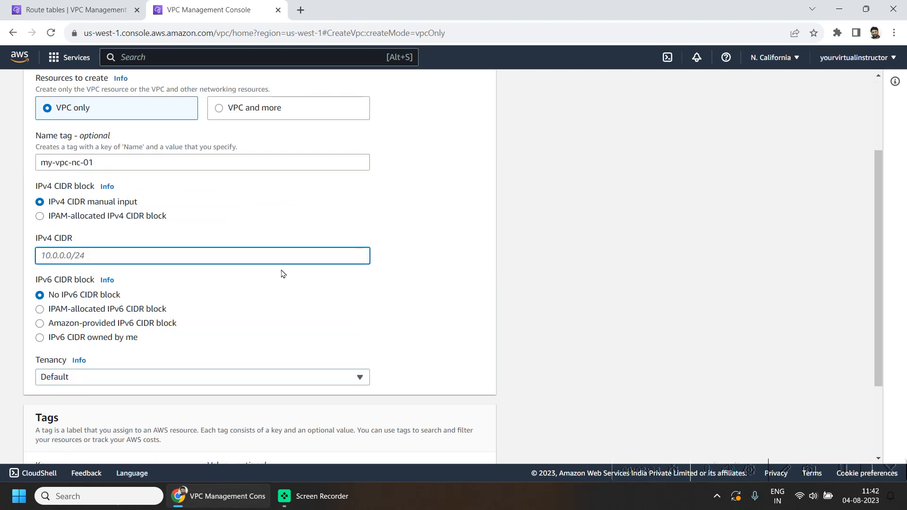
pyautogui.write('10.1.0.0/24')
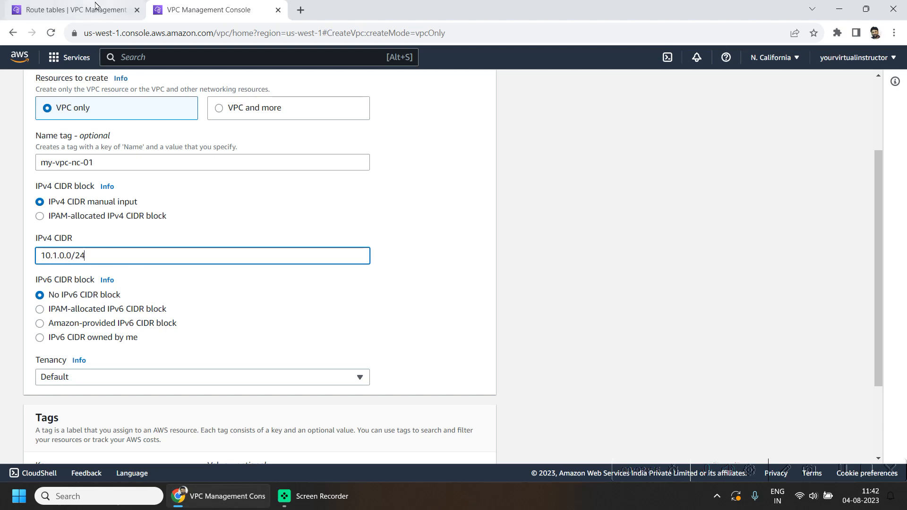
pyautogui.click(76, 10)
pyautogui.click(42, 188)
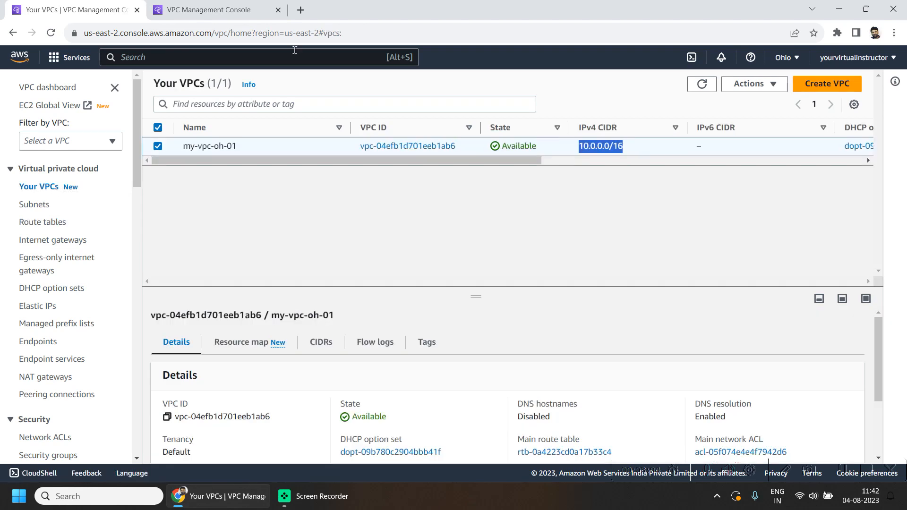
pyautogui.click(213, 10)
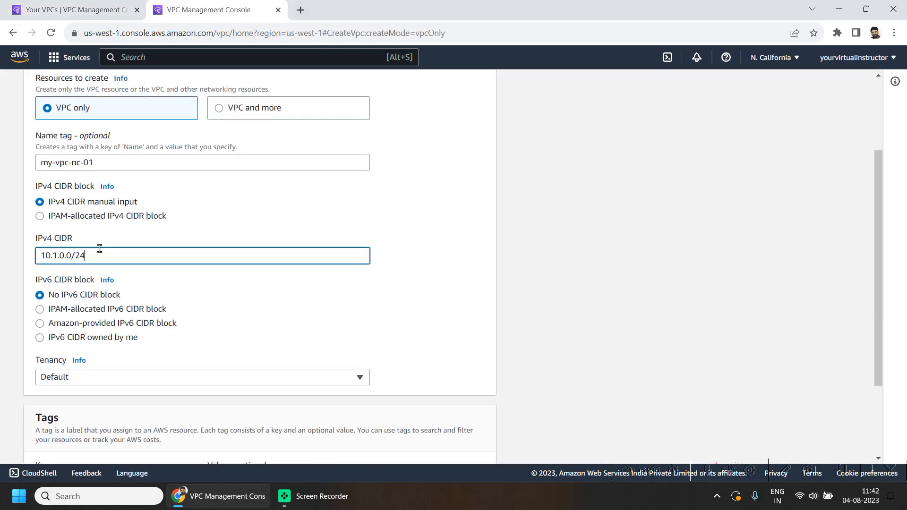
pyautogui.moveTo(94, 255); pyautogui.dragTo(40, 255)
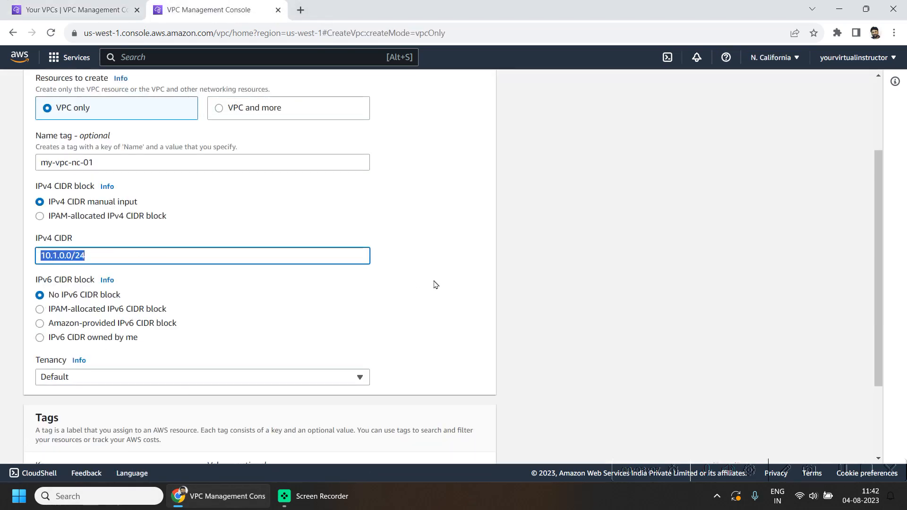
pyautogui.scroll(-1, 457, 302)
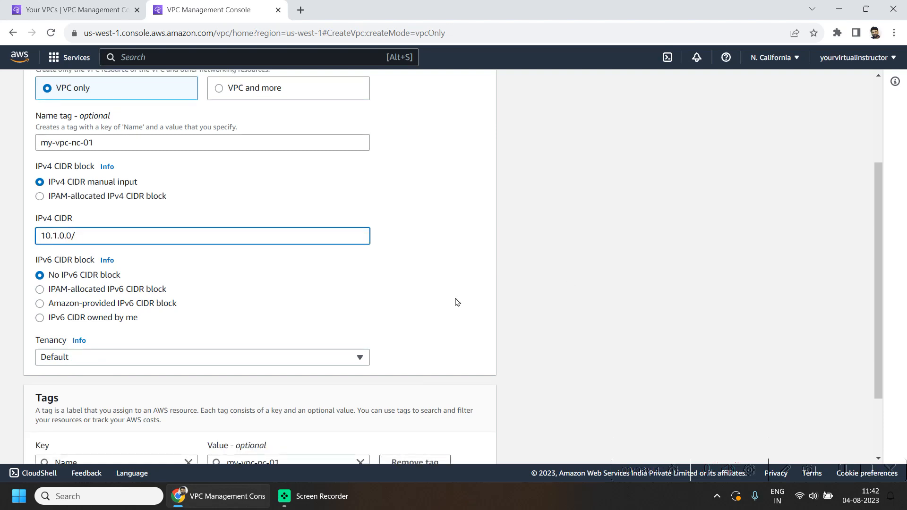
pyautogui.press('Return')
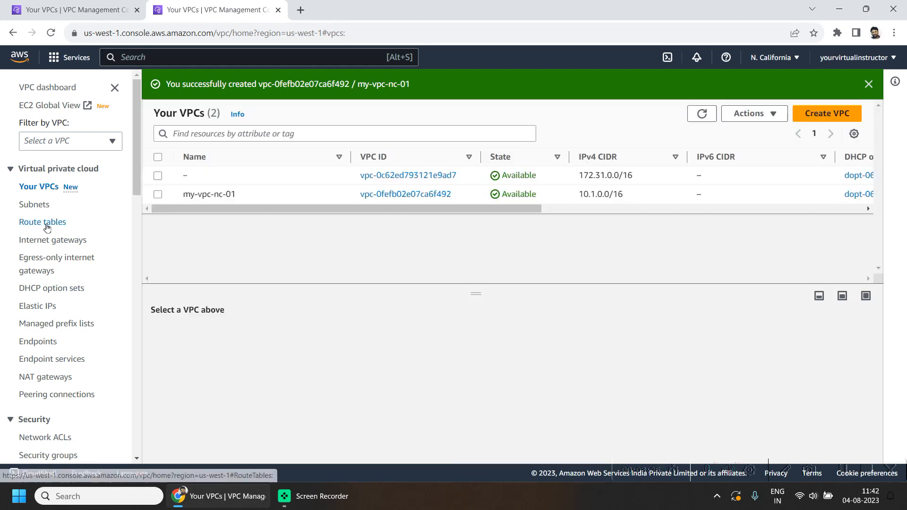
# Step: Start a subnet in my-vpc-nc-01 named my-subnet-nc-01
pyautogui.click(45, 207)
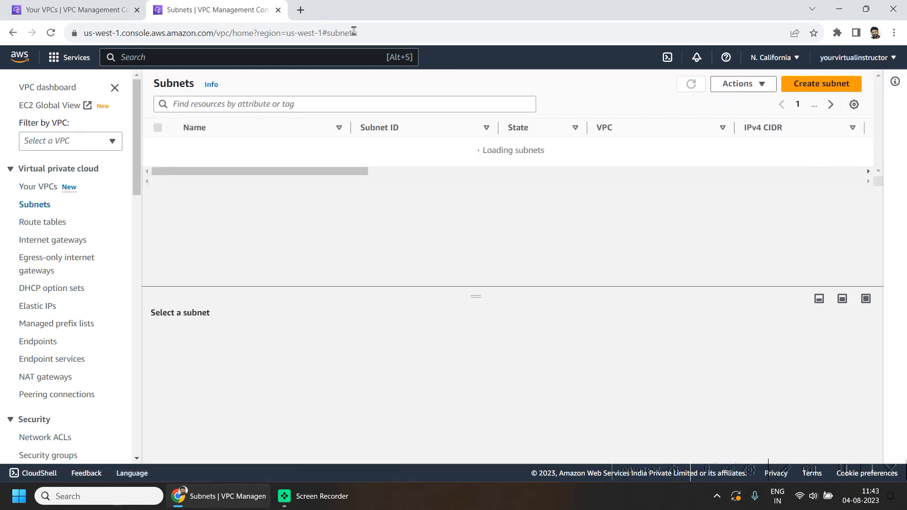
pyautogui.click(821, 83)
pyautogui.click(189, 202)
pyautogui.click(70, 234)
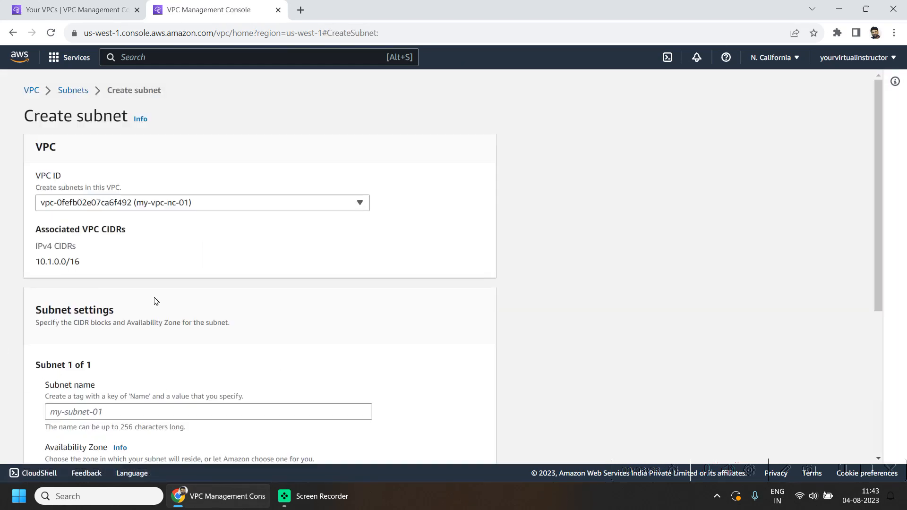
pyautogui.scroll(-1, 108, 365)
pyautogui.click(108, 359)
pyautogui.write('my-subnet-nc-01')
# Step: Give the subnet CIDR 10.1.0.0/24, create it, and list the route tables
pyautogui.scroll(-3, 465, 346)
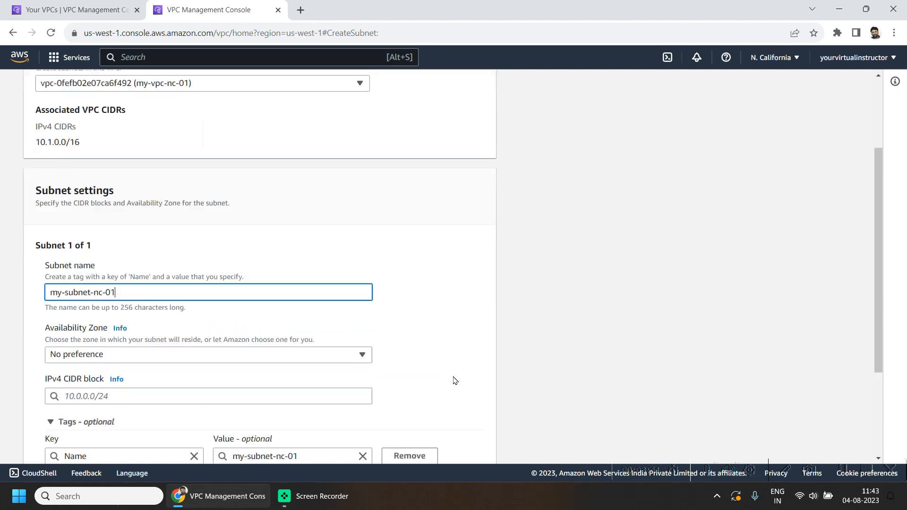
pyautogui.scroll(-1, 276, 370)
pyautogui.click(97, 250)
pyautogui.write('10.1.0.0/24')
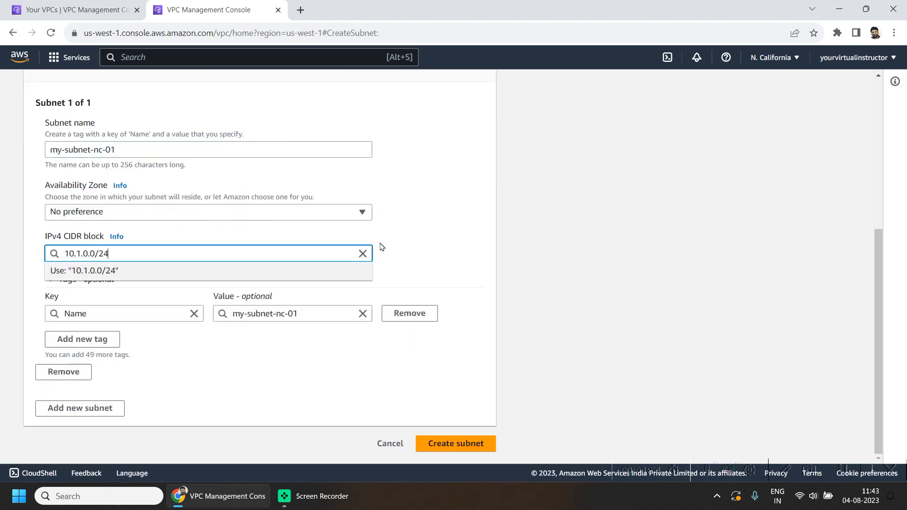
pyautogui.click(382, 247)
pyautogui.click(461, 448)
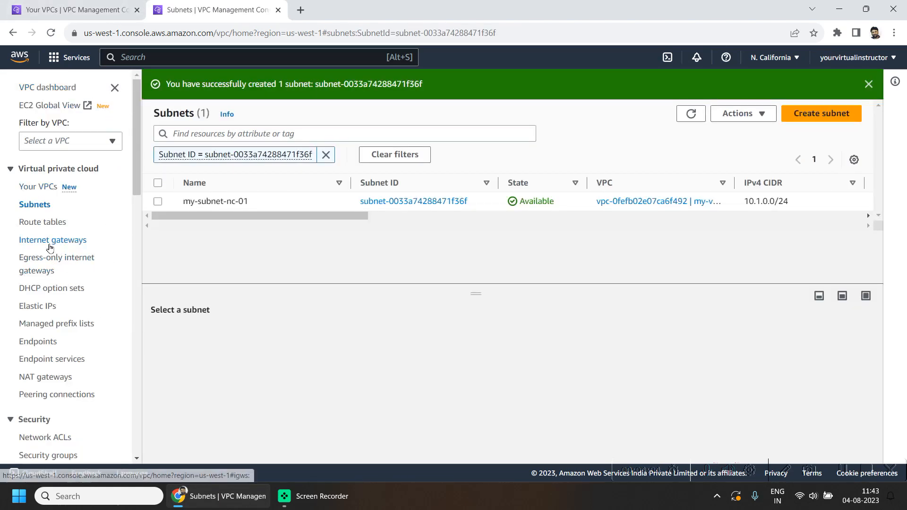
pyautogui.click(38, 226)
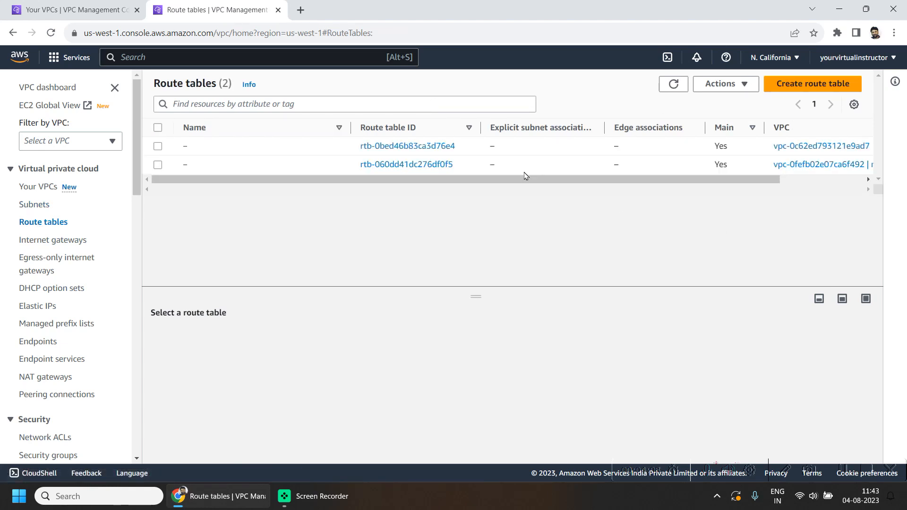
# Step: Create route table my-route-table-nc-01 attached to my-vpc-nc-01
pyautogui.click(822, 86)
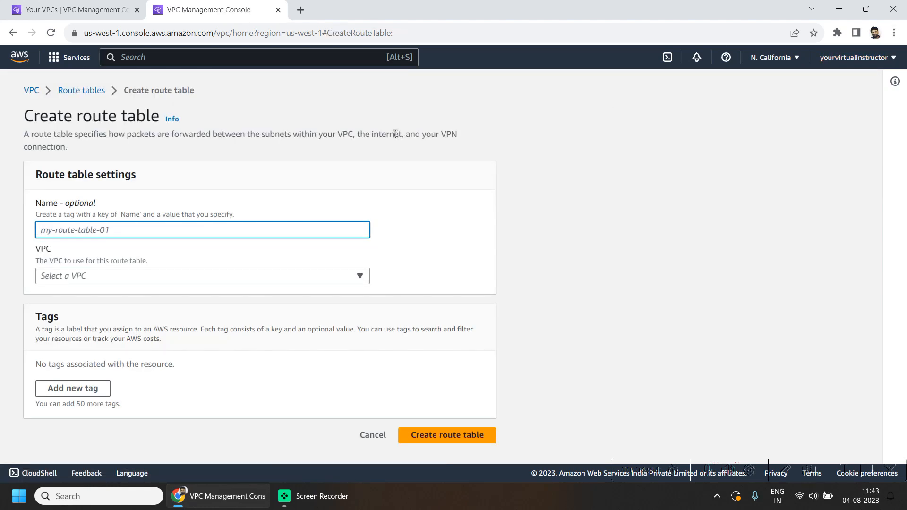
pyautogui.write('my-')
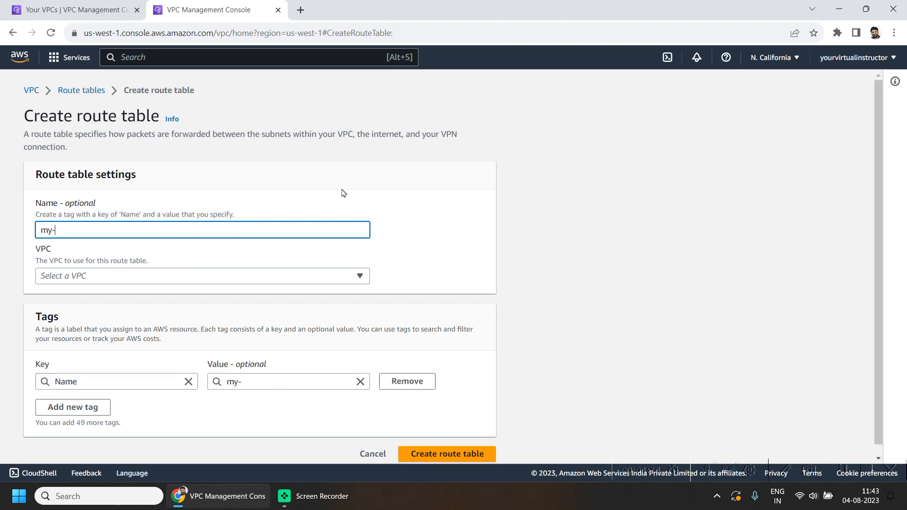
pyautogui.write('route-table-nc-01')
pyautogui.click(293, 276)
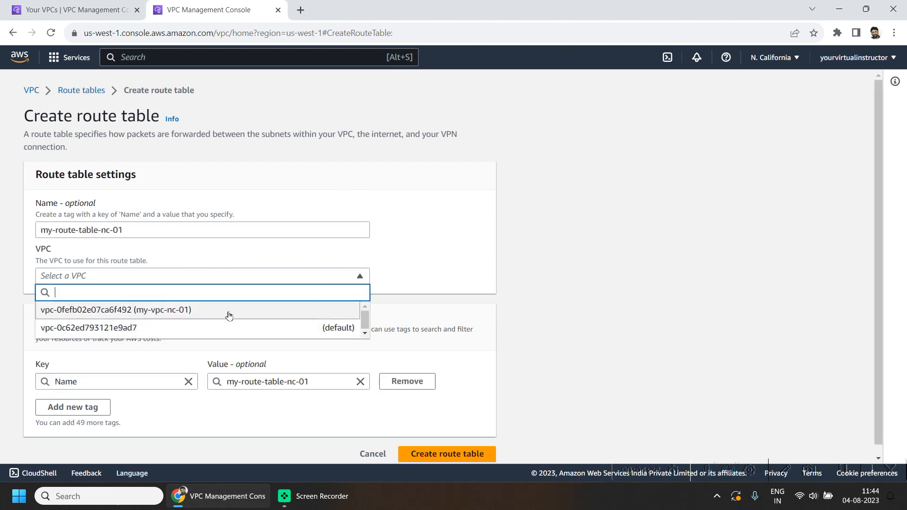
pyautogui.click(211, 318)
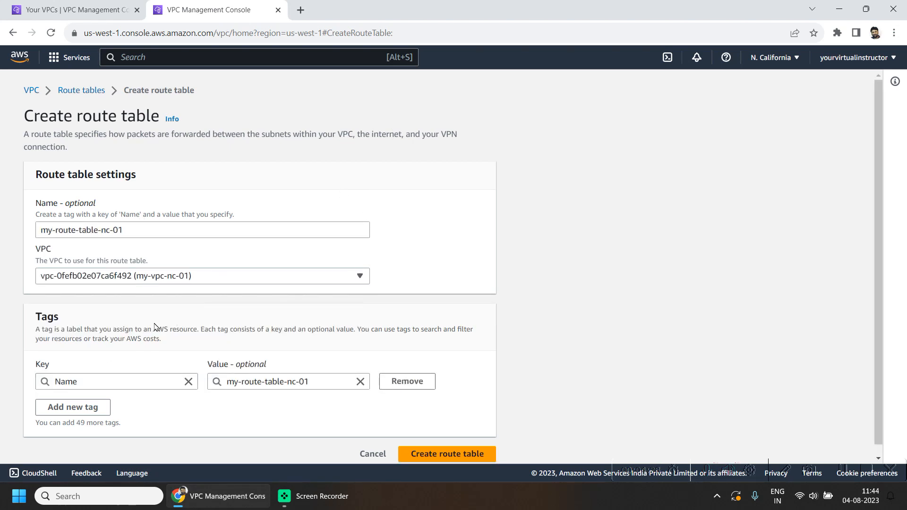
pyautogui.scroll(-1, 489, 276)
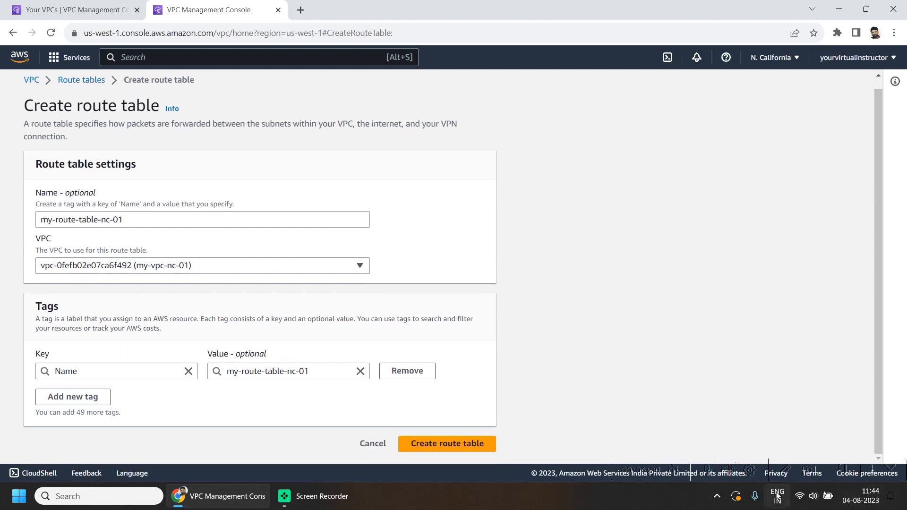
pyautogui.click(447, 445)
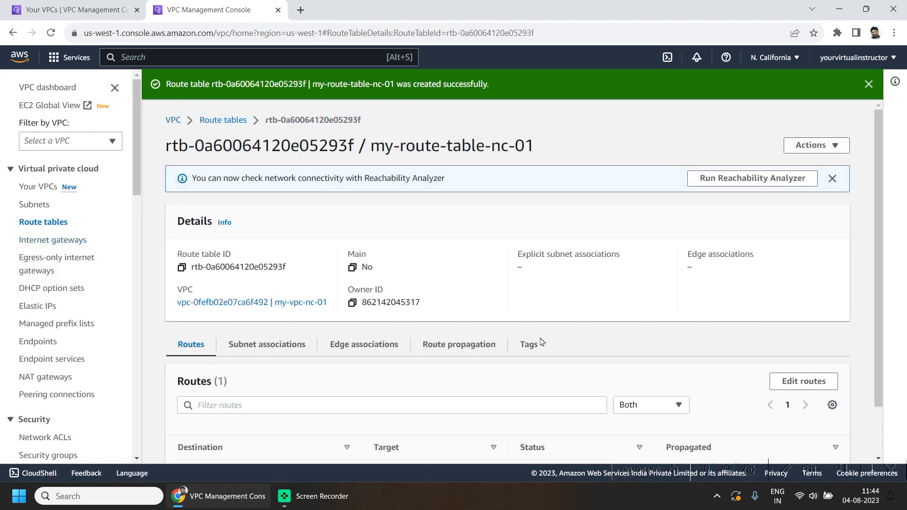
# Step: Confirm my-route-table-nc-01 has no subnet associations and start editing them
pyautogui.click(272, 348)
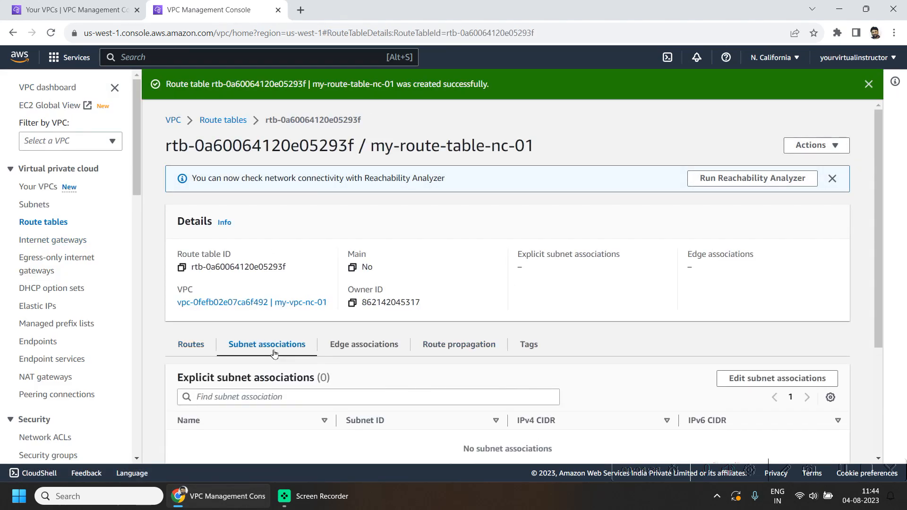
pyautogui.click(197, 349)
pyautogui.click(227, 121)
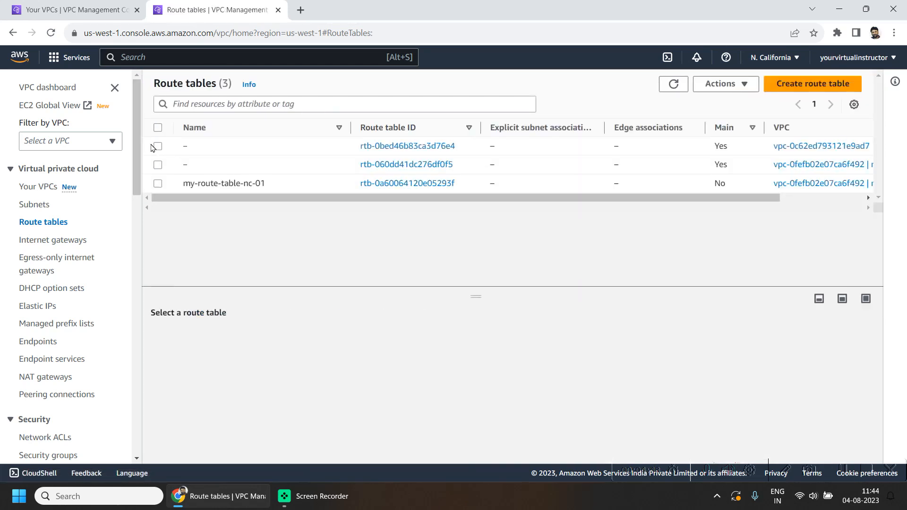
pyautogui.click(157, 184)
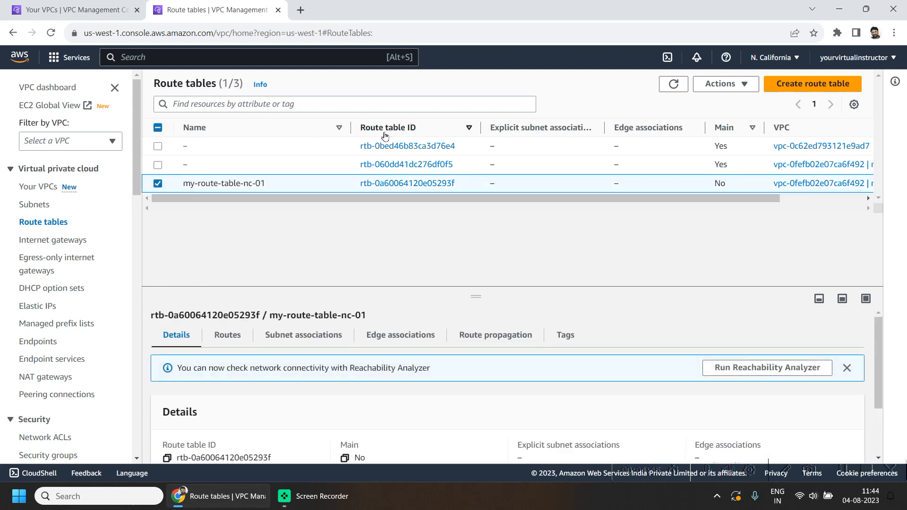
pyautogui.click(293, 339)
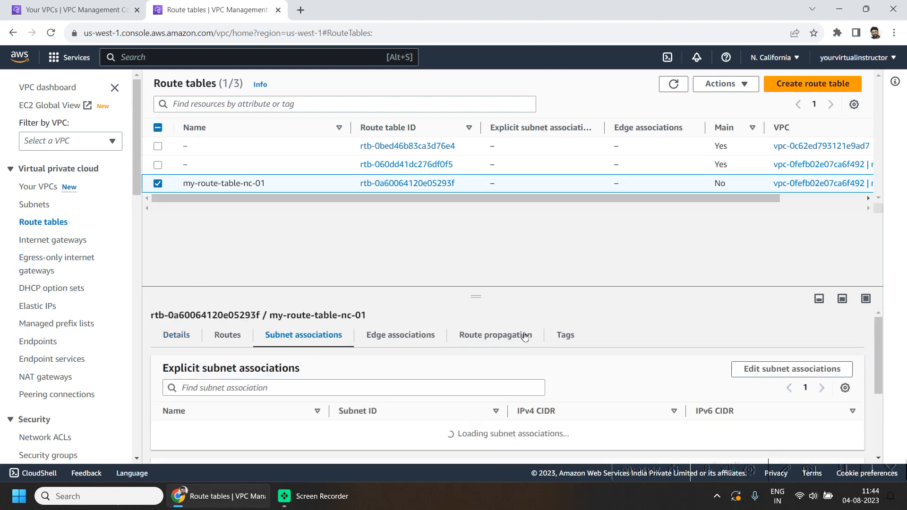
pyautogui.click(780, 369)
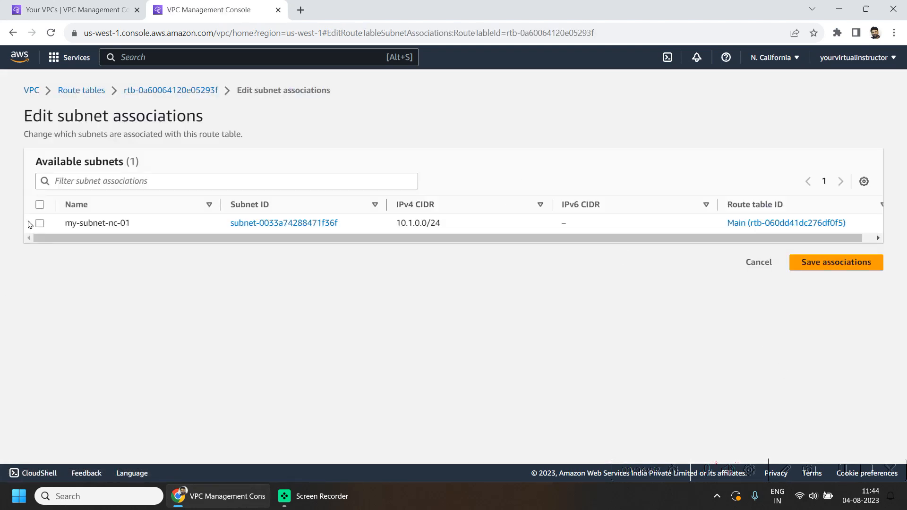
# Step: Associate my-subnet-nc-01 with the route table, then show the Peering connections list
pyautogui.click(37, 208)
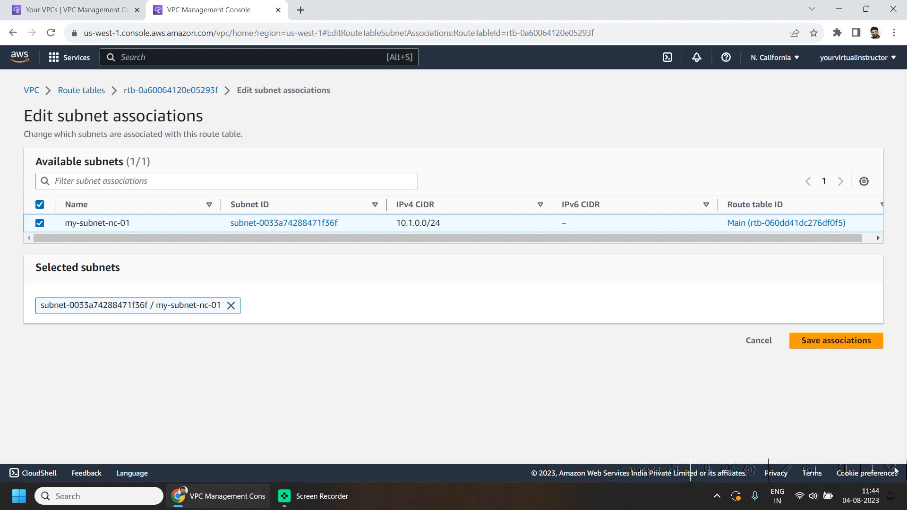
pyautogui.click(831, 342)
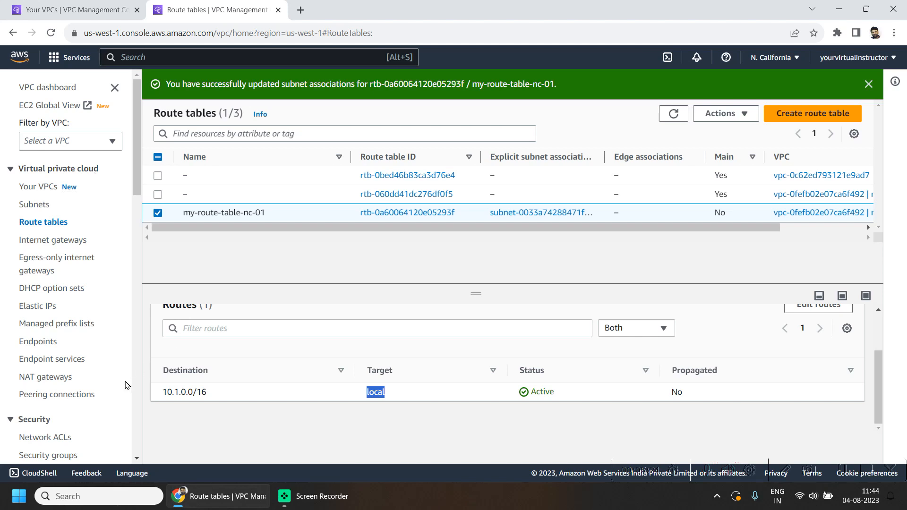
pyautogui.click(83, 397)
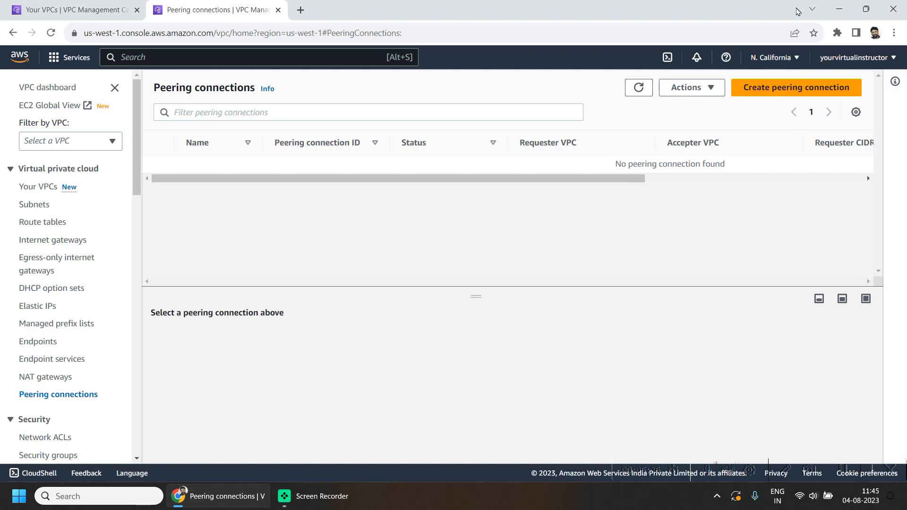
# Step: Start peering connection my-pc-oh_nc-01 with my-vpc-nc-01 as the requester VPC
pyautogui.click(815, 89)
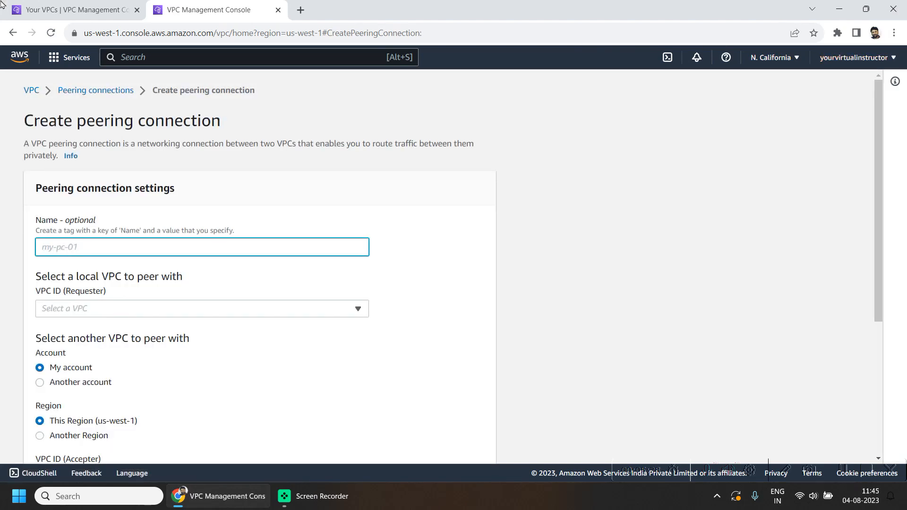
pyautogui.click(157, 242)
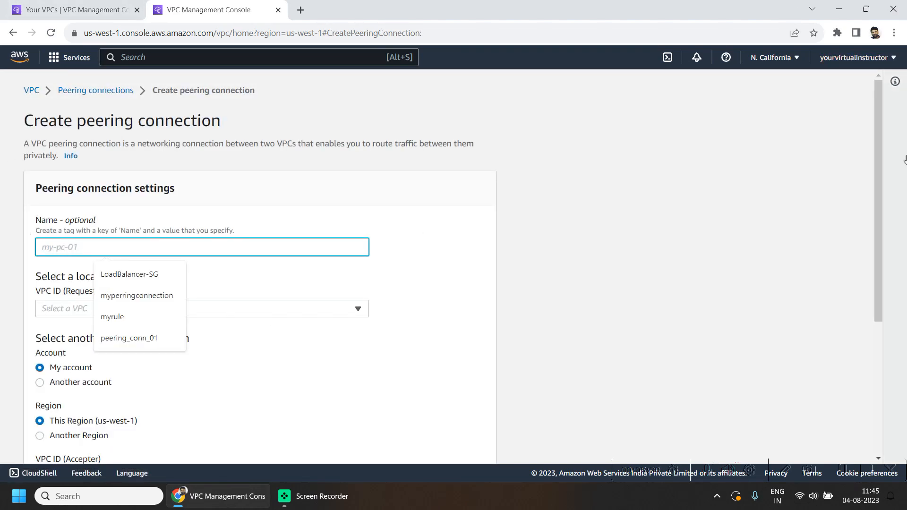
pyautogui.write('my-pc-nv')
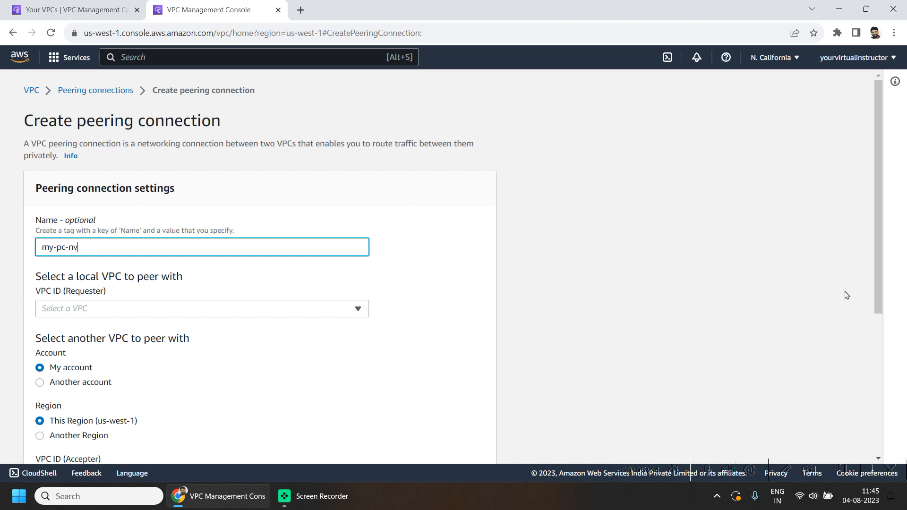
pyautogui.write('_')
pyautogui.press('BackSpace')
pyautogui.press('BackSpace')
pyautogui.press('BackSpace')
pyautogui.click(90, 308)
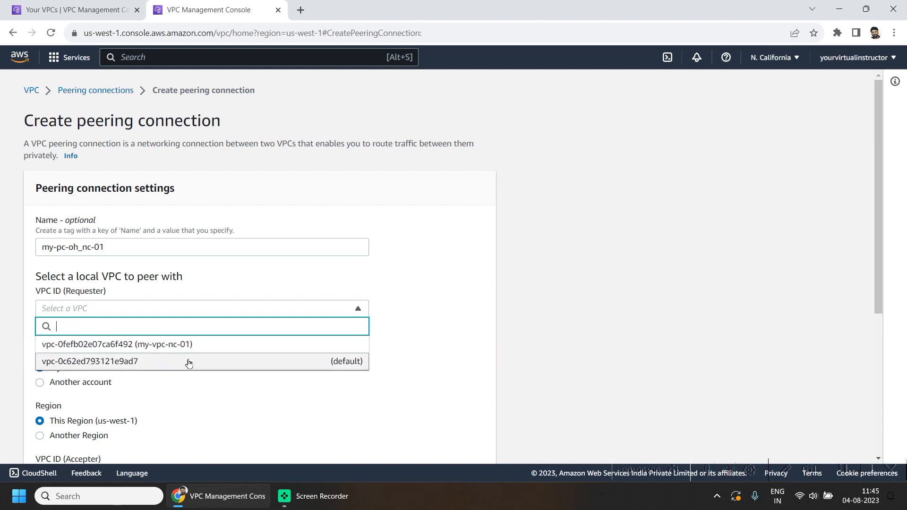
pyautogui.click(128, 348)
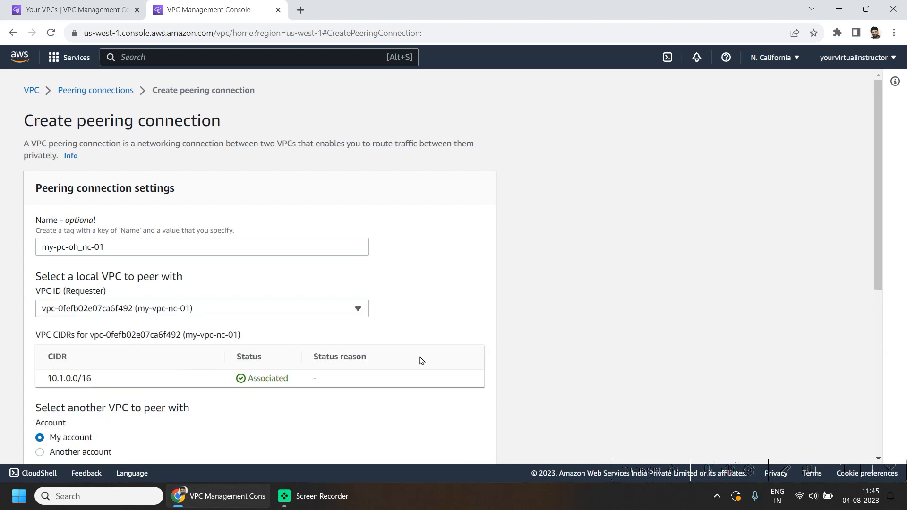
# Step: Set the peer VPC to My account and Another Region
pyautogui.scroll(-4, 562, 303)
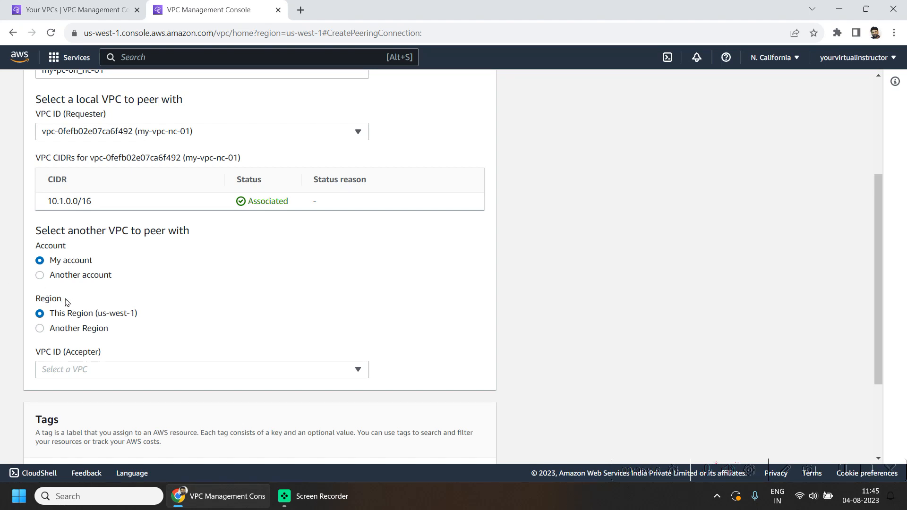
pyautogui.click(56, 277)
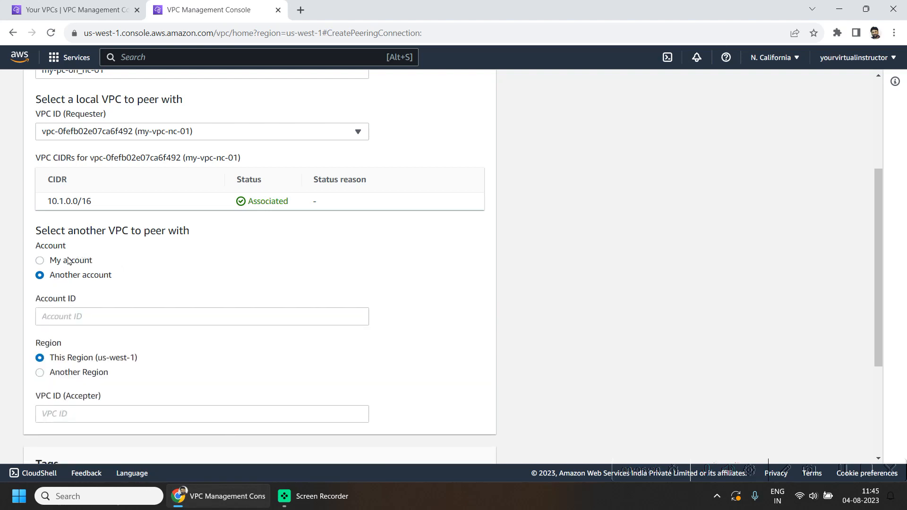
pyautogui.click(62, 315)
pyautogui.click(70, 261)
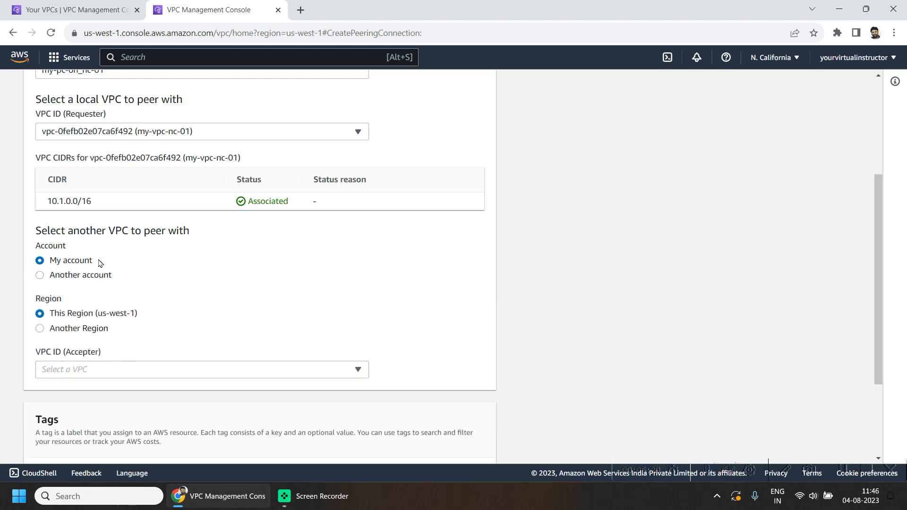
pyautogui.scroll(-1, 212, 326)
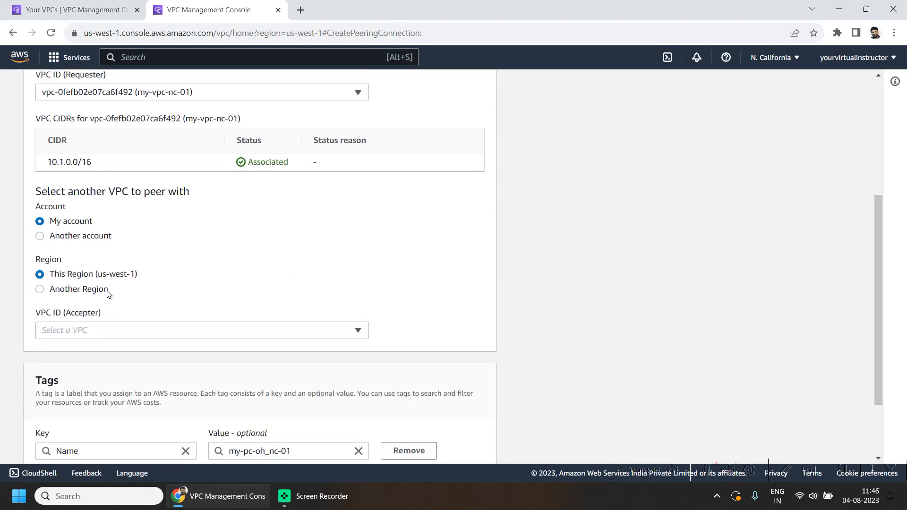
pyautogui.click(54, 293)
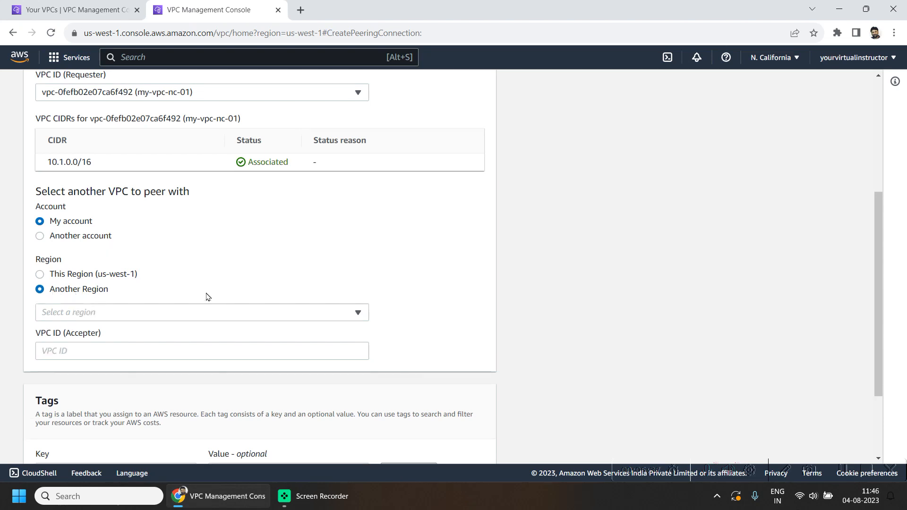
pyautogui.click(88, 277)
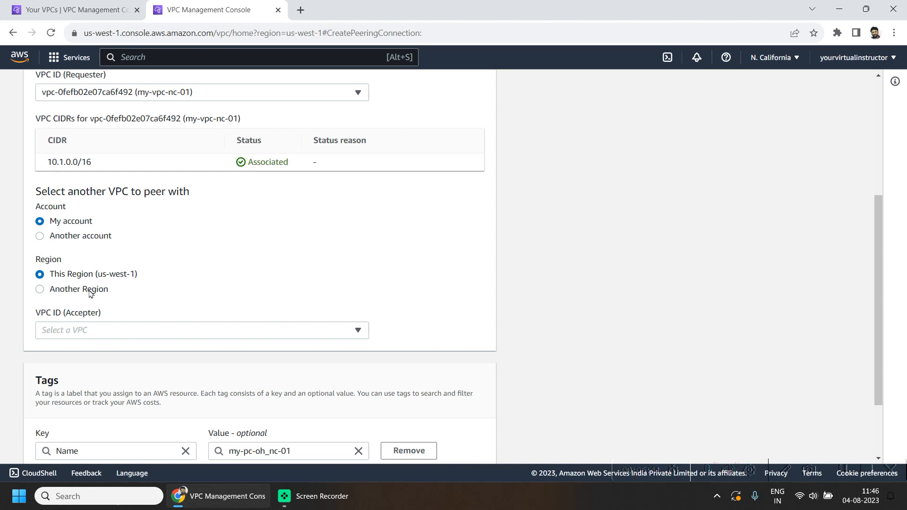
pyautogui.click(91, 293)
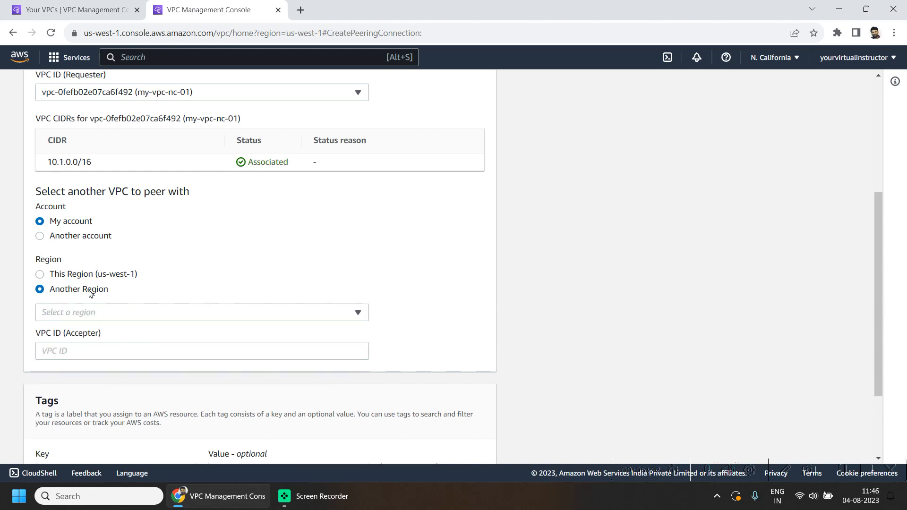
# Step: Set US East (Ohio) VPC vpc-04efb1d701eeb1ab6 as accepter and create the peering connection
pyautogui.click(171, 311)
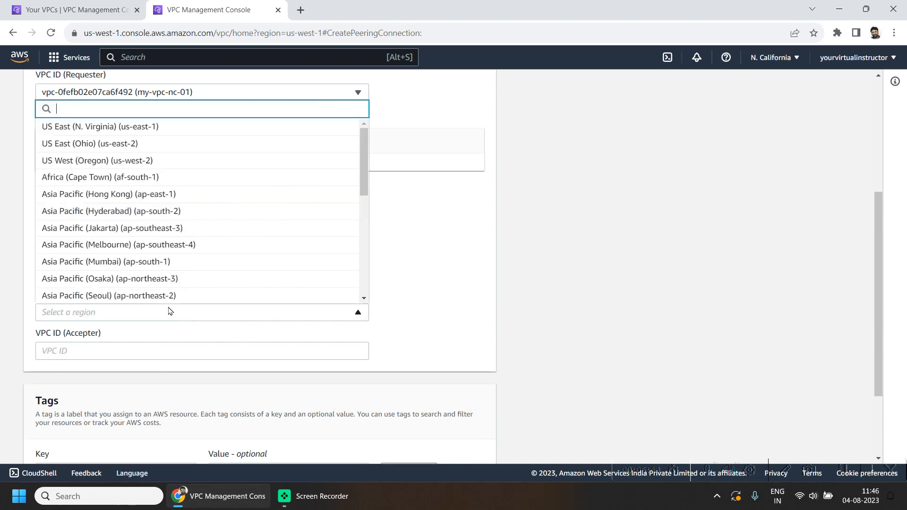
pyautogui.click(94, 150)
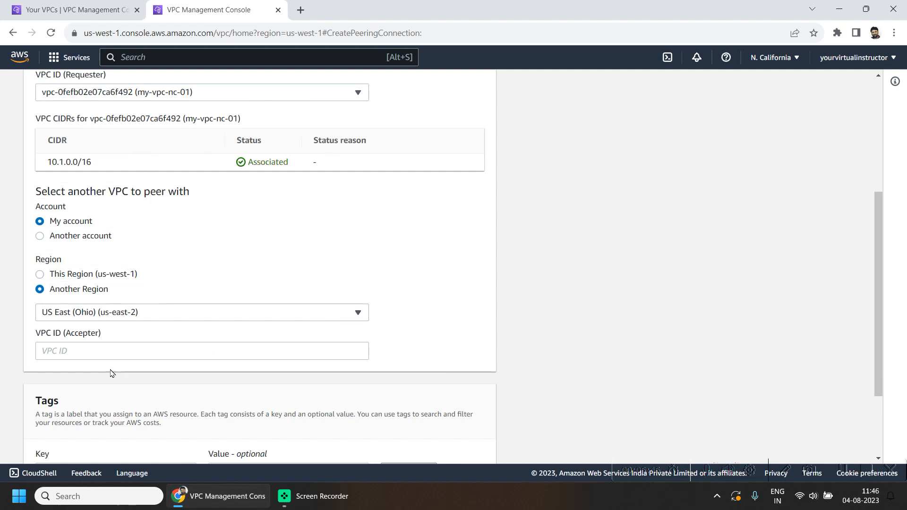
pyautogui.click(88, 351)
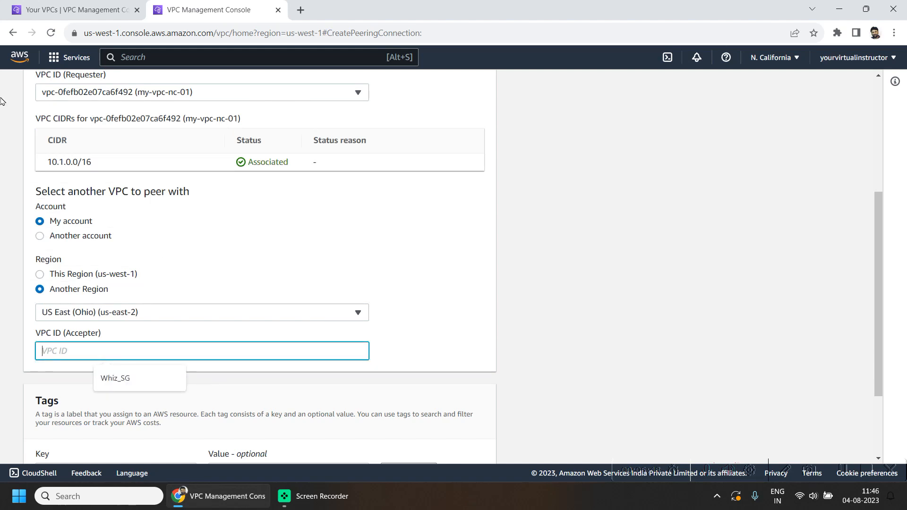
pyautogui.click(93, 6)
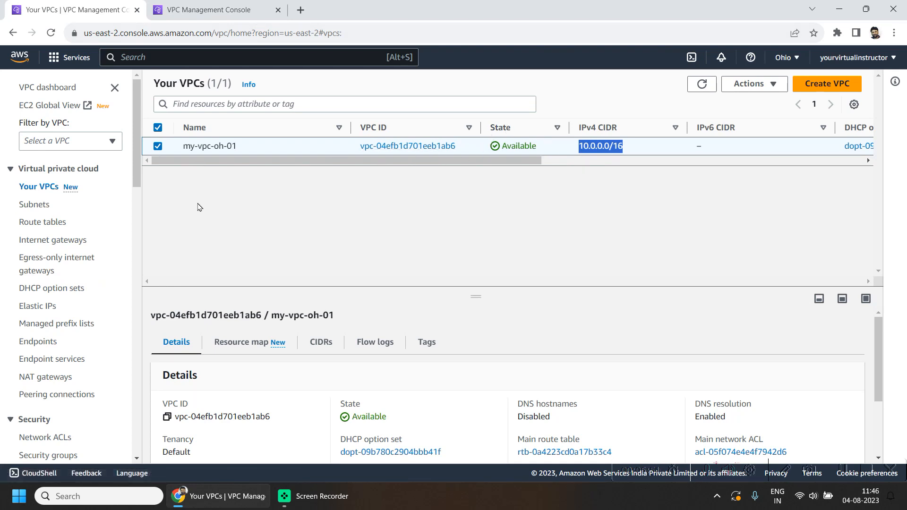
pyautogui.click(167, 416)
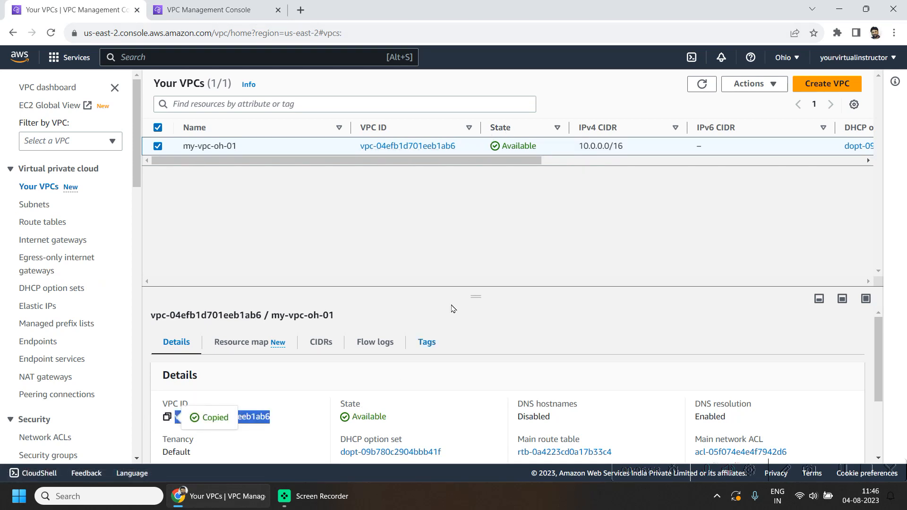
pyautogui.click(208, 9)
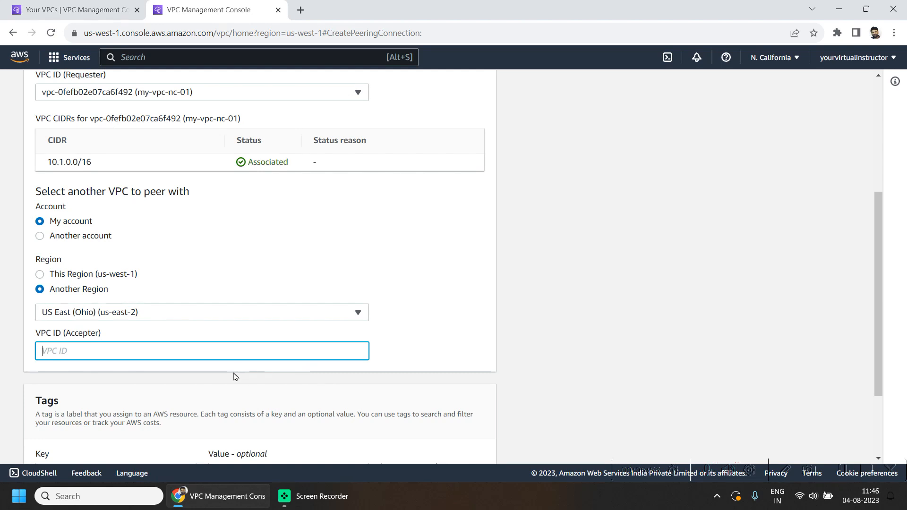
pyautogui.hotkey('ctrl', 'v')
pyautogui.click(507, 274)
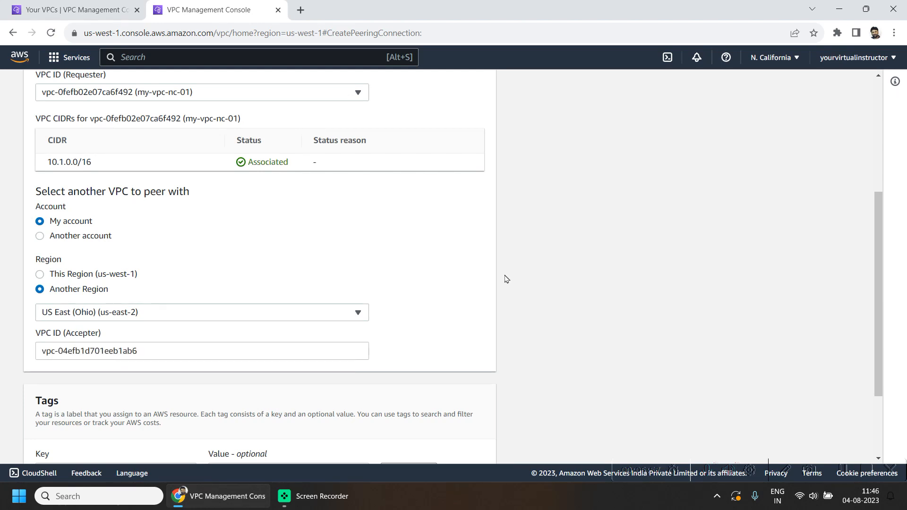
pyautogui.scroll(-2, 504, 324)
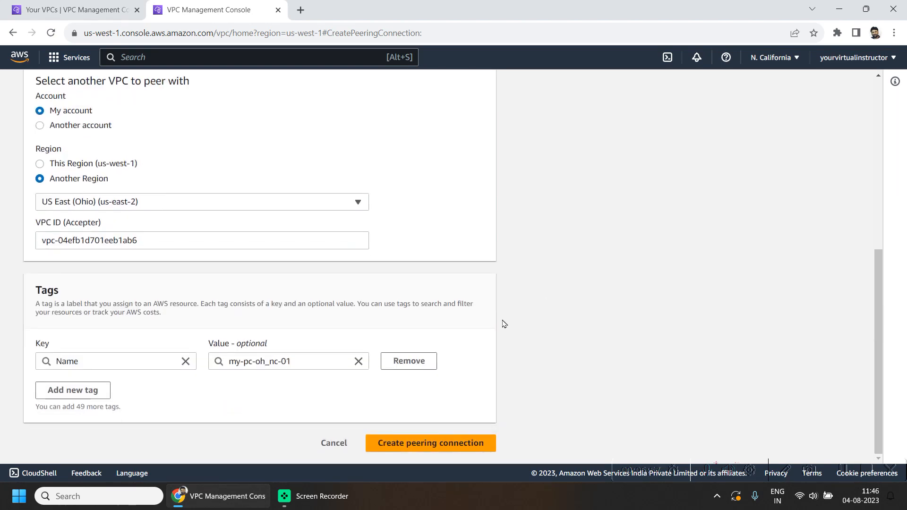
pyautogui.click(442, 443)
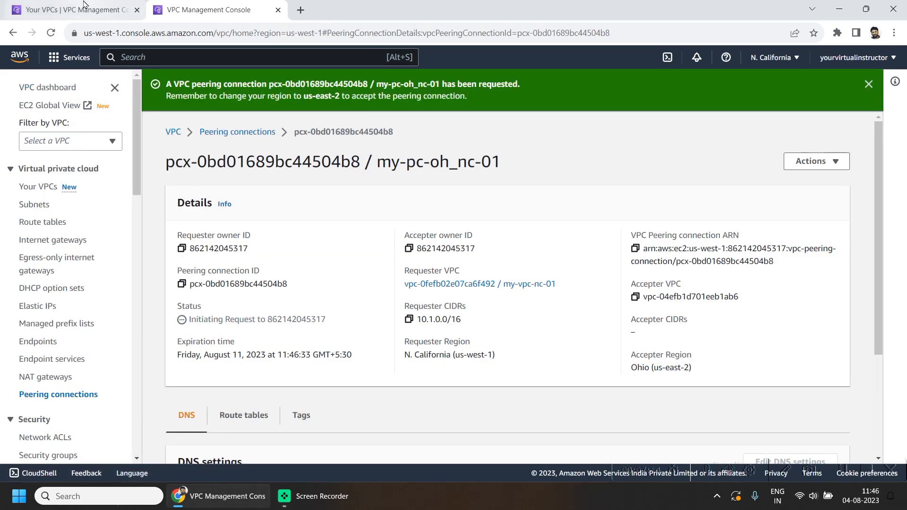
# Step: In Ohio, select peering connection pcx-0bd01689bc44504b8 showing Pending acceptance
pyautogui.moveTo(82, 4)
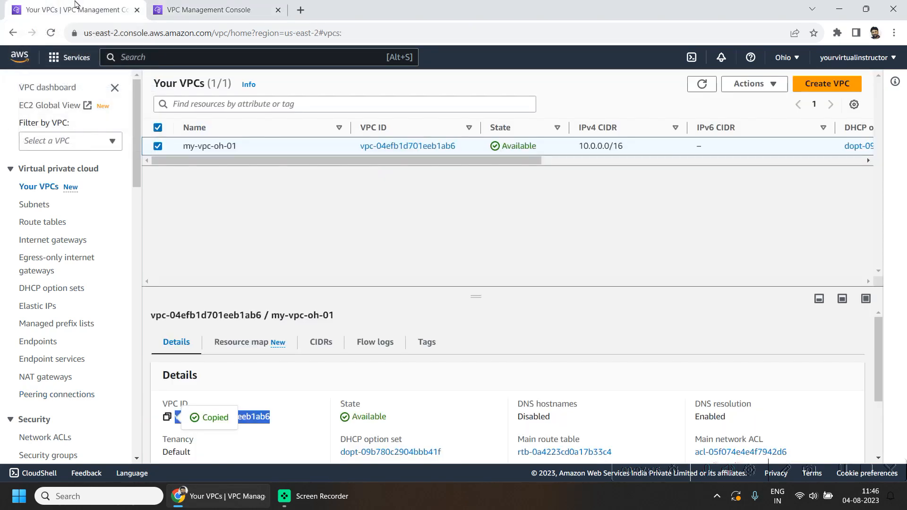
pyautogui.click(79, 6)
pyautogui.scroll(-2, 94, 293)
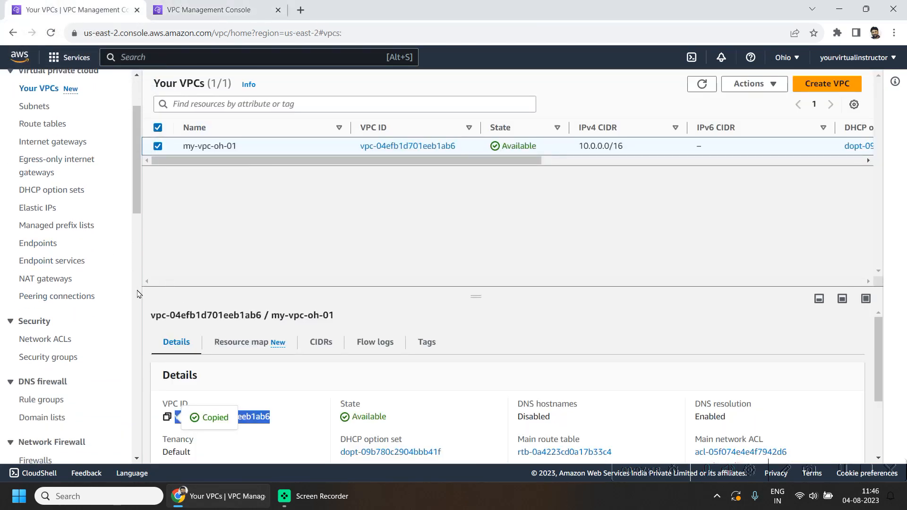
pyautogui.click(76, 298)
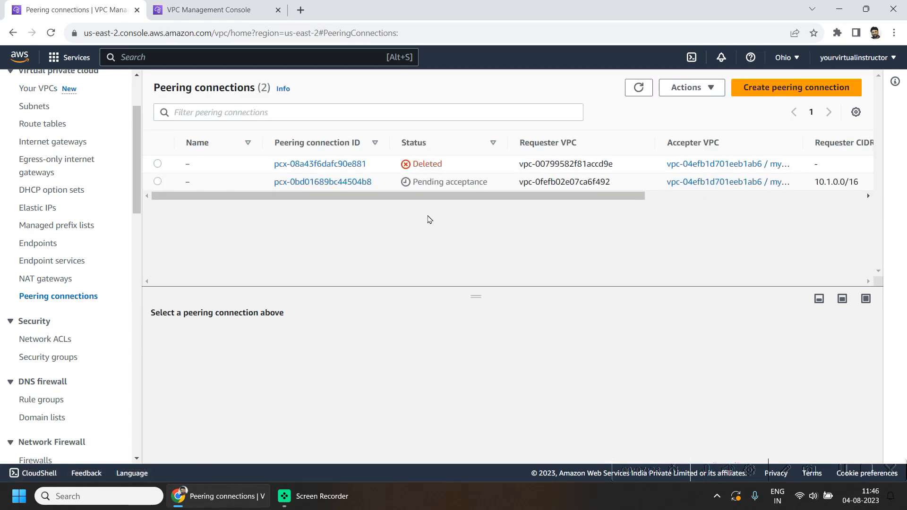
pyautogui.click(157, 182)
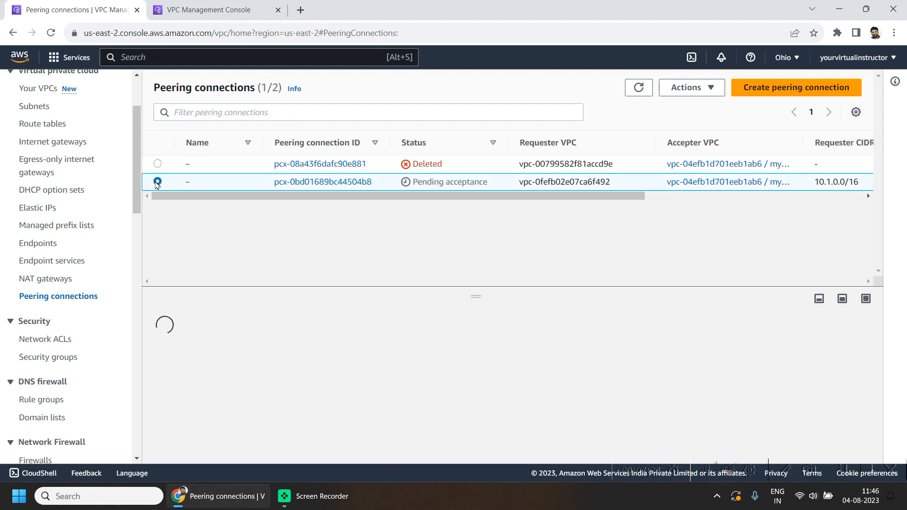
pyautogui.tripleClick(432, 182)
# Step: Review the connection's requester details and bring up its Actions menu
pyautogui.scroll(-2, 365, 435)
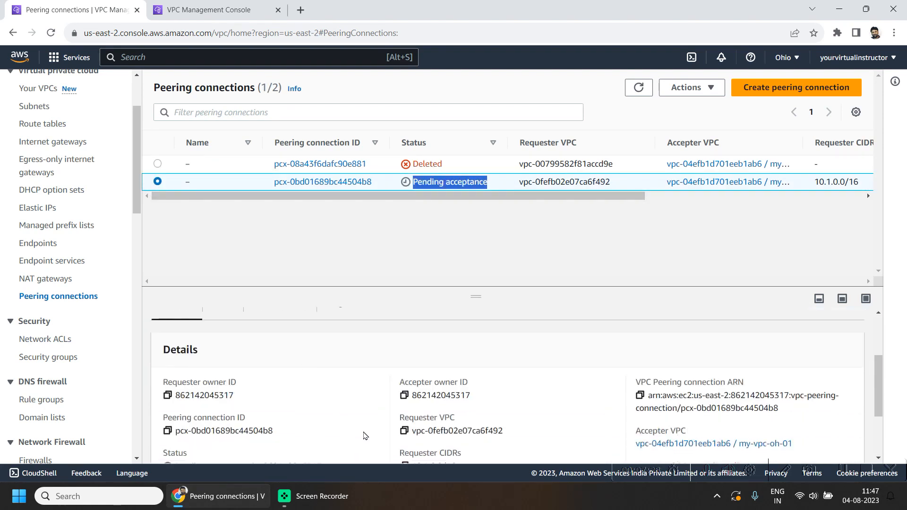
pyautogui.scroll(2, 326, 423)
pyautogui.scroll(-1, 293, 416)
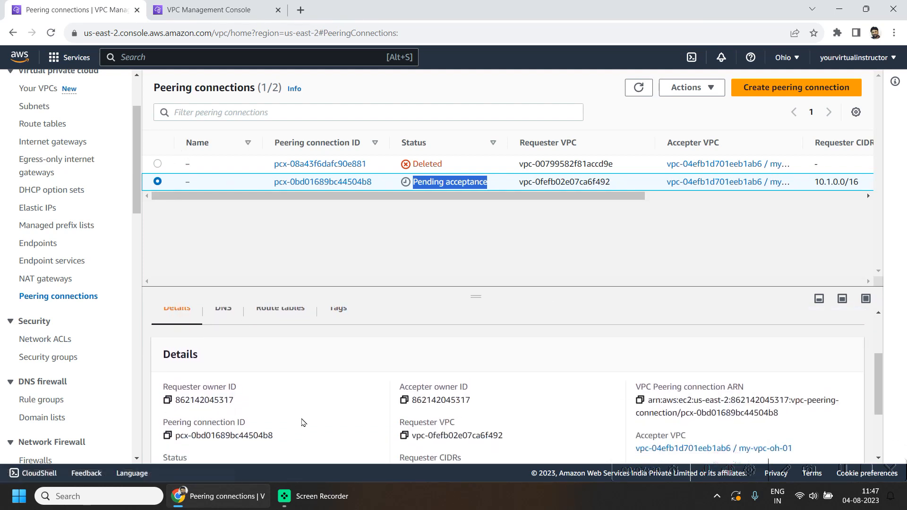
pyautogui.scroll(-2, 303, 422)
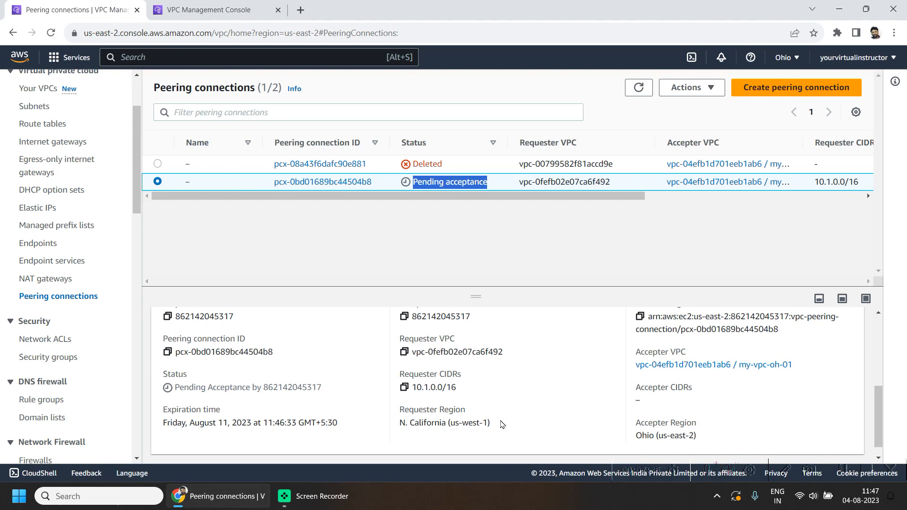
pyautogui.moveTo(502, 424); pyautogui.dragTo(387, 415)
pyautogui.click(466, 390)
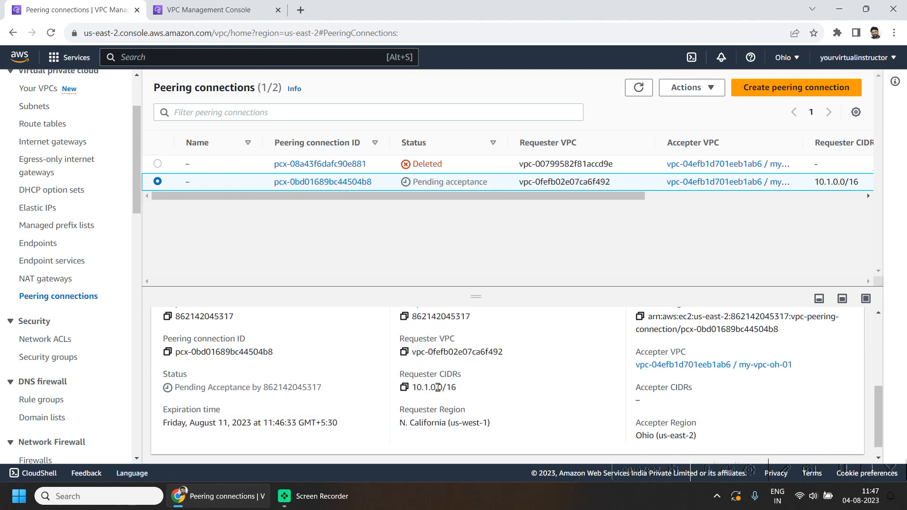
pyautogui.click(699, 89)
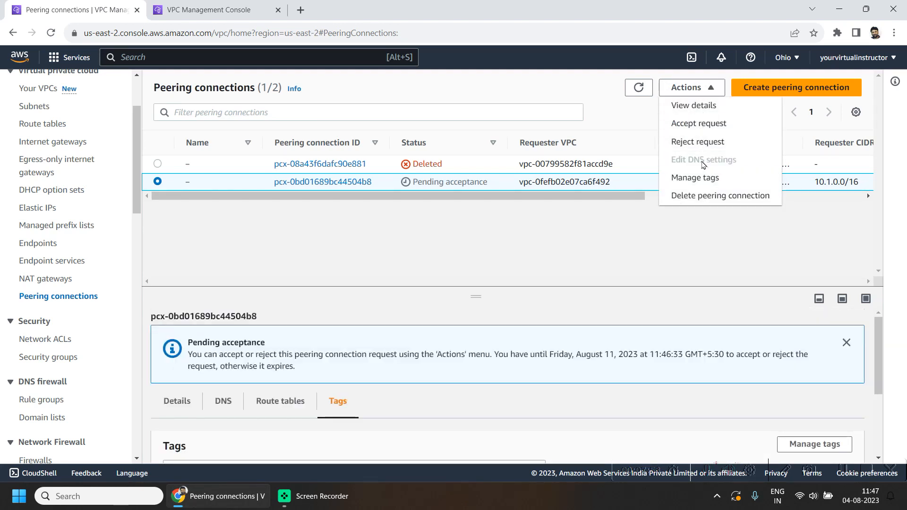
# Step: Accept the peering request for pcx-0bd01689bc44504b8, then go to Ohio's route tables
pyautogui.click(695, 127)
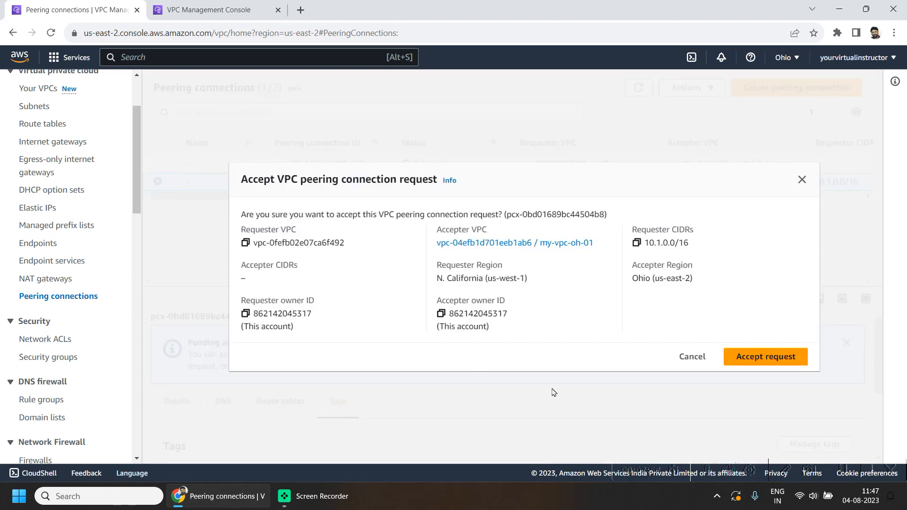
pyautogui.click(775, 357)
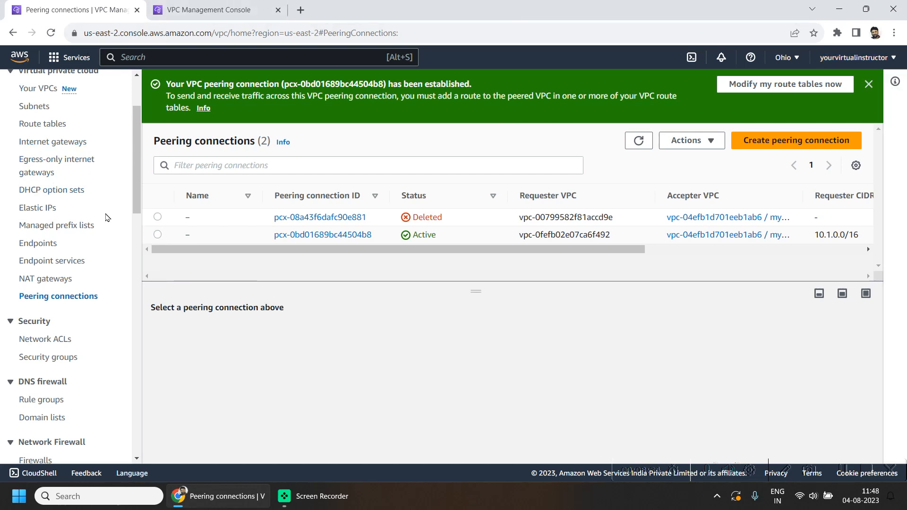
pyautogui.click(40, 123)
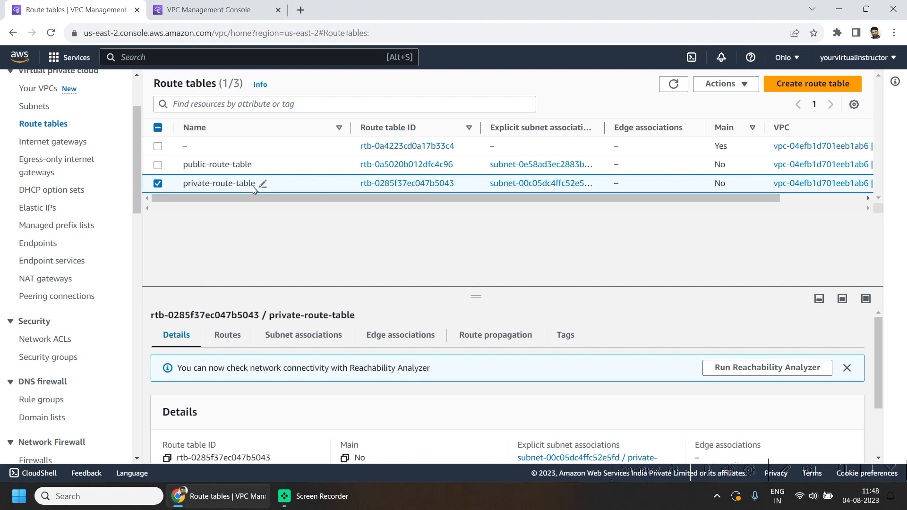
# Step: Add a 10.1.0.0/16 destination route to Ohio's private-route-table
pyautogui.click(236, 344)
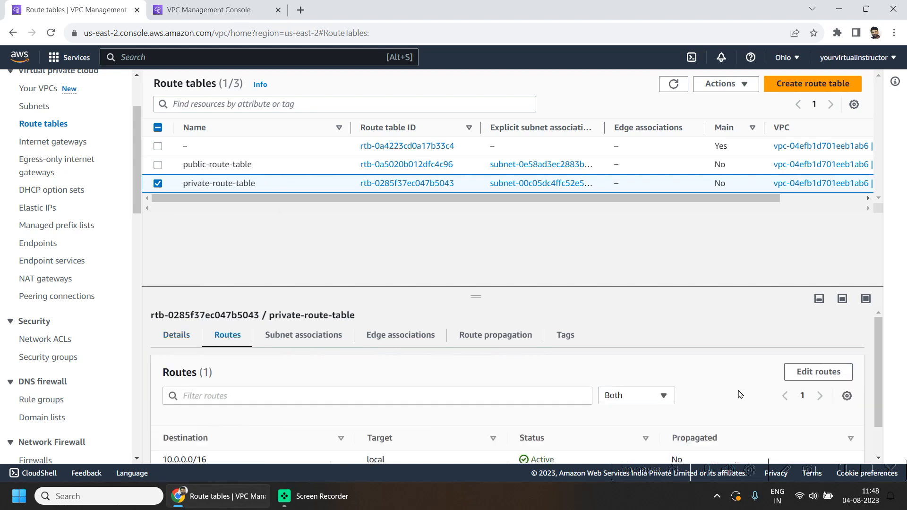
pyautogui.scroll(-1, 609, 368)
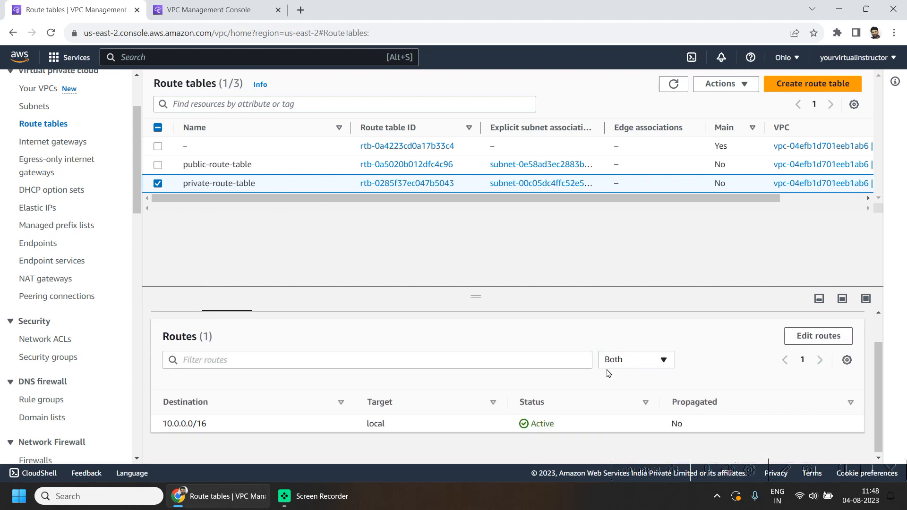
pyautogui.click(841, 330)
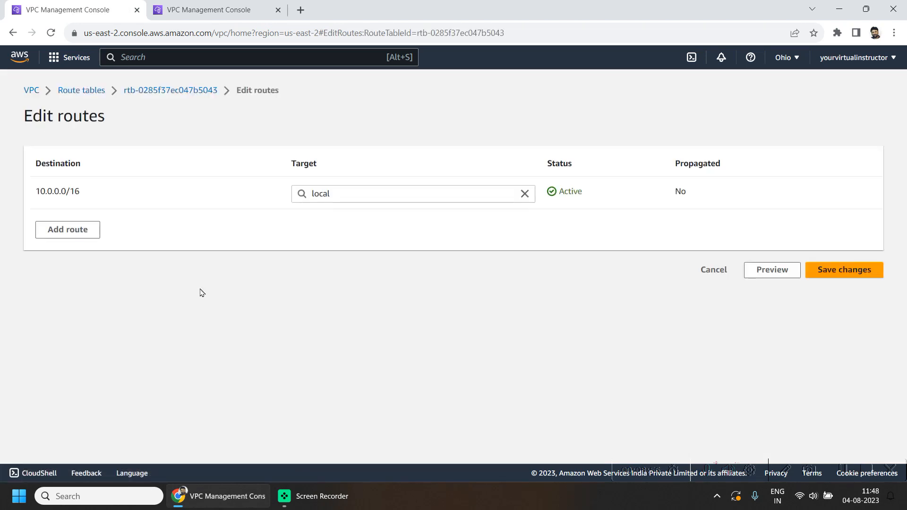
pyautogui.click(55, 229)
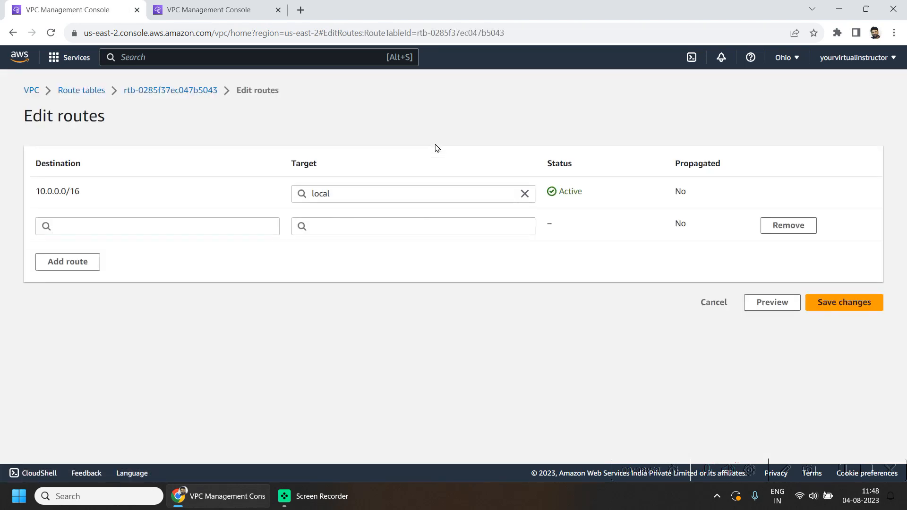
pyautogui.click(224, 231)
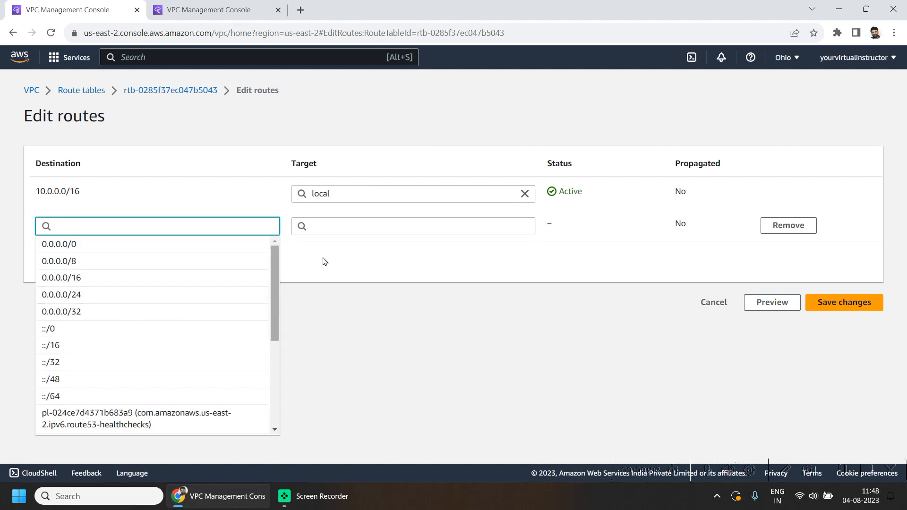
pyautogui.write('10.')
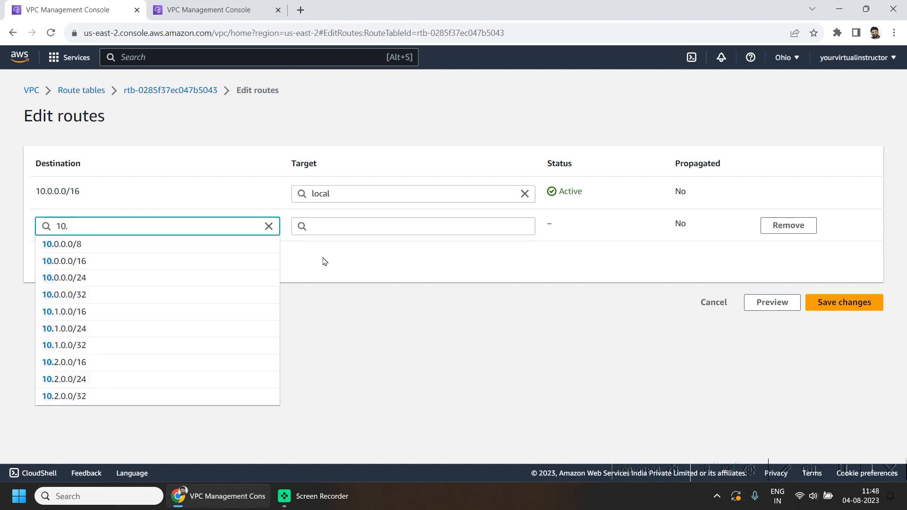
pyautogui.write('1.')
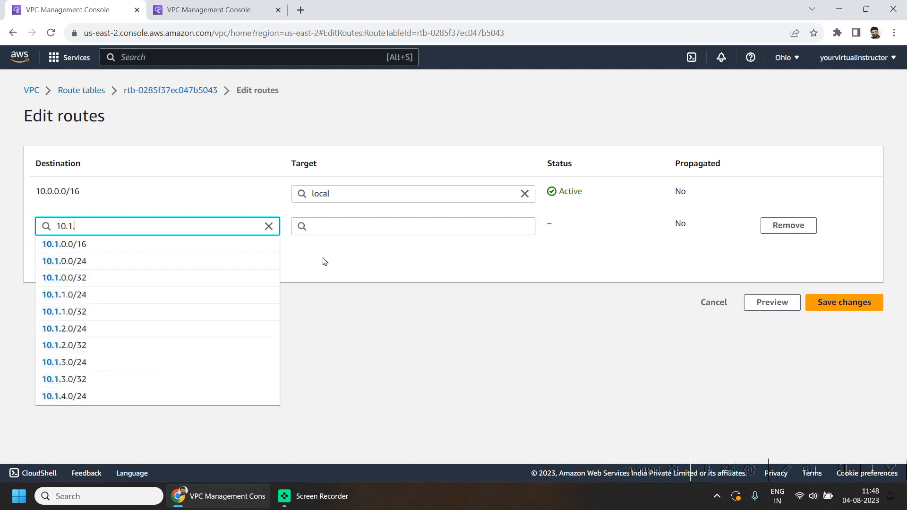
pyautogui.write('0')
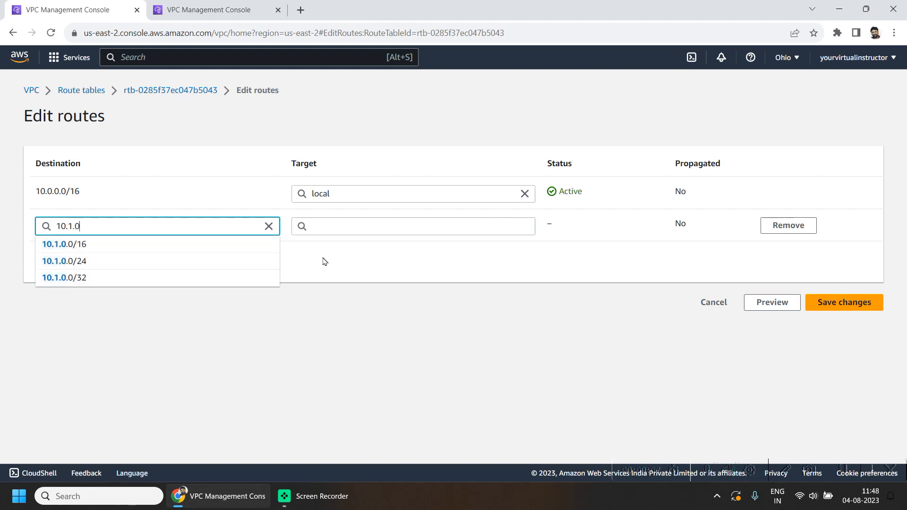
pyautogui.press('Down')
pyautogui.press('Return')
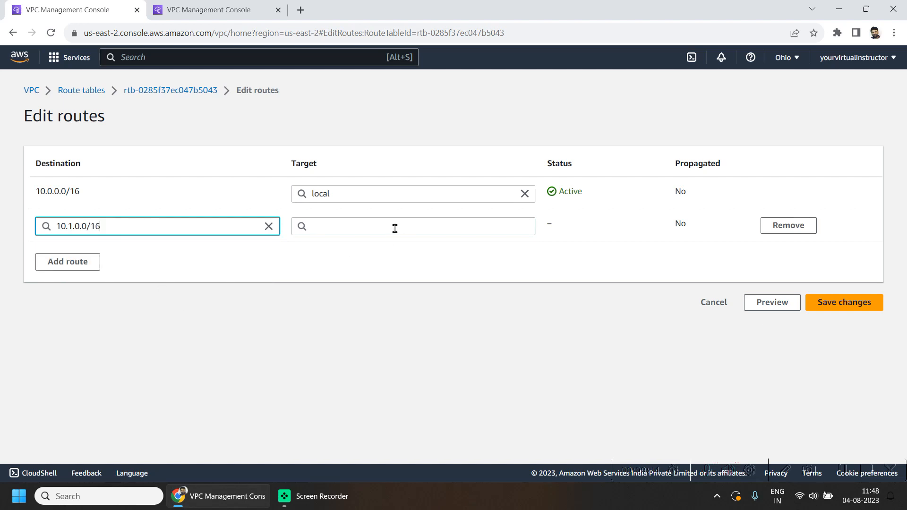
# Step: Target the route at peering connection pcx-0bd01689bc44504b8 and save the changes
pyautogui.click(378, 230)
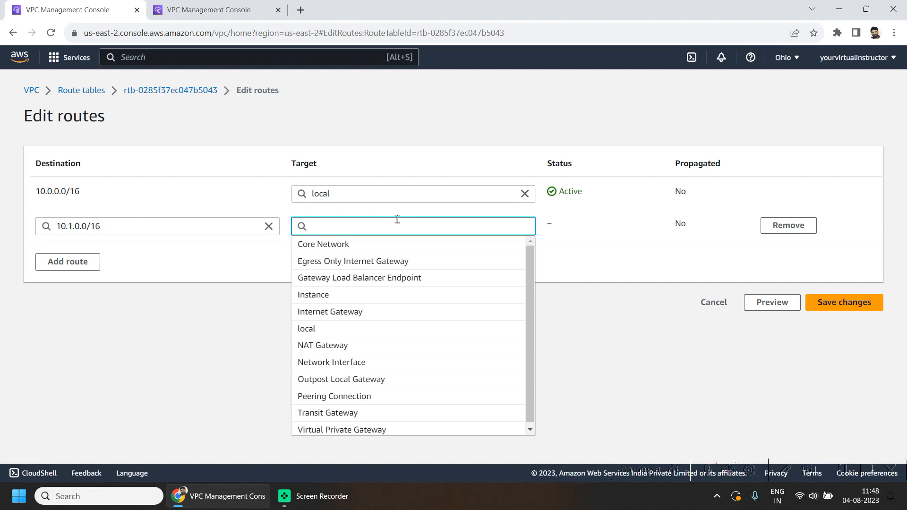
pyautogui.write('pee')
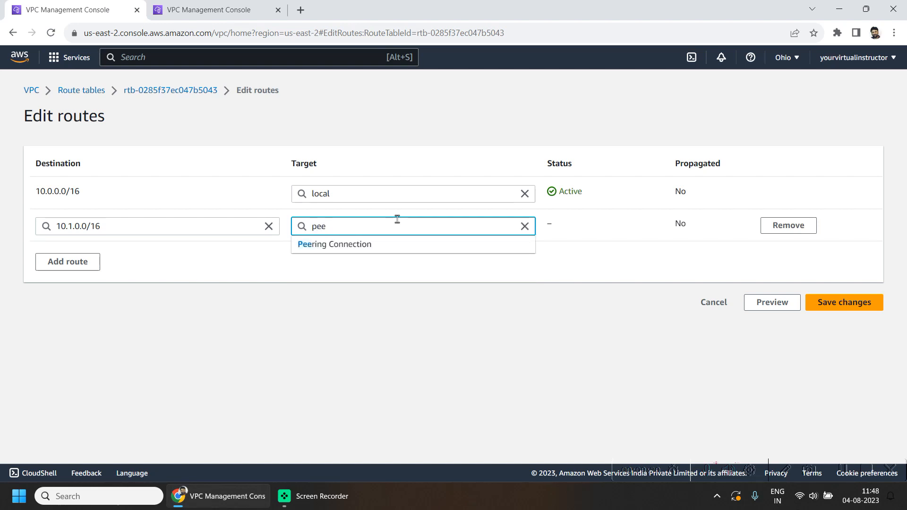
pyautogui.click(378, 245)
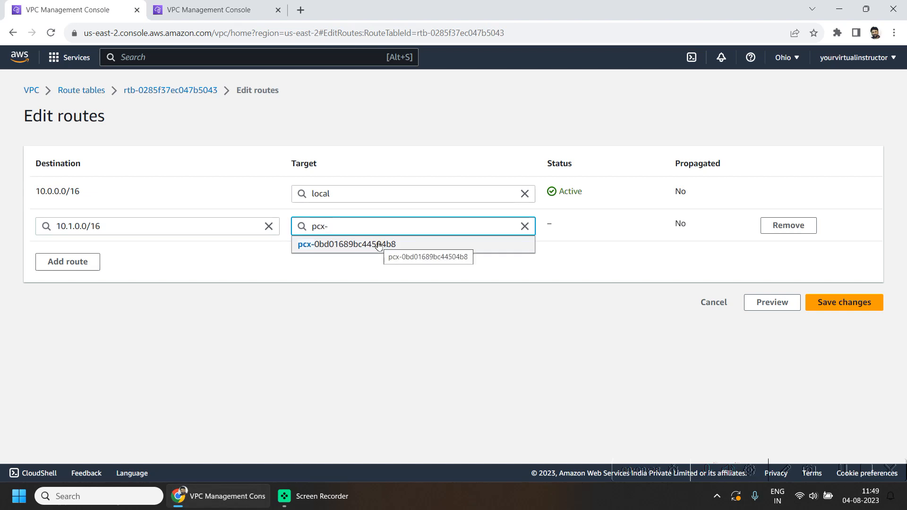
pyautogui.click(379, 245)
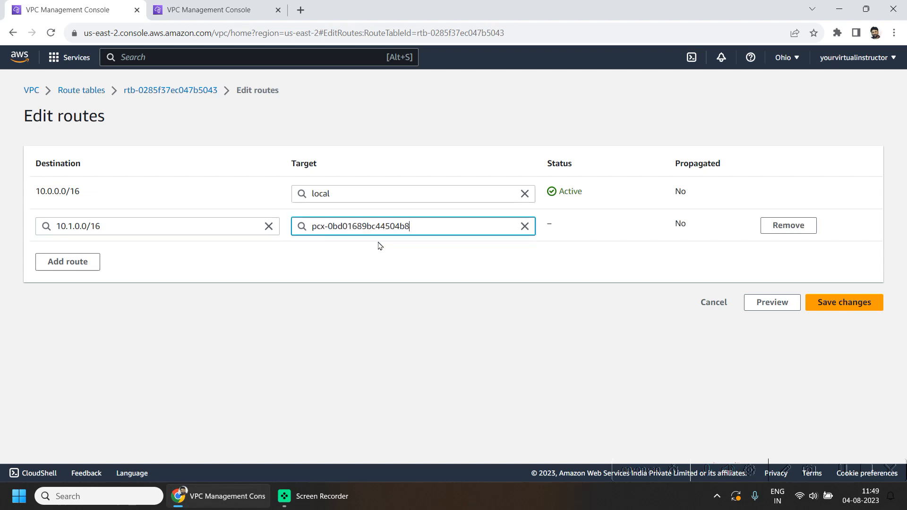
pyautogui.click(815, 310)
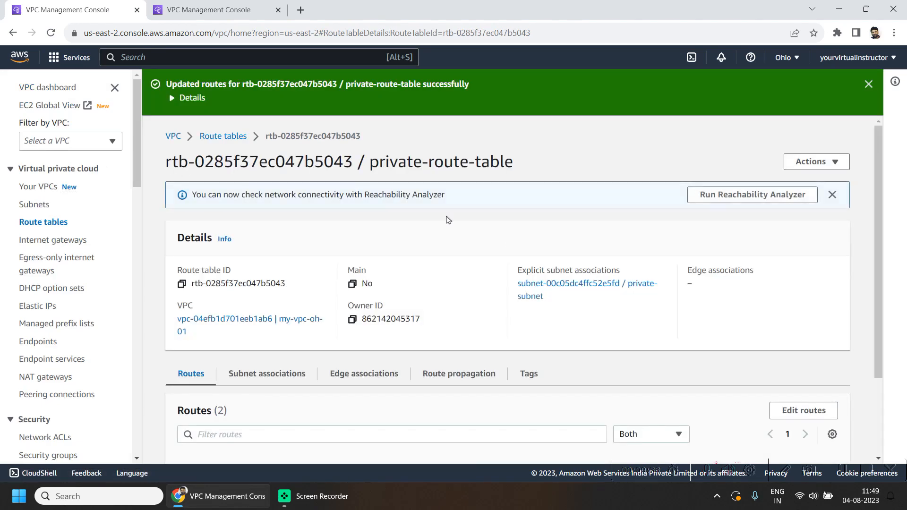
# Step: Select the N. California route table my-route-table-nc-01 and open its routes for editing
pyautogui.click(250, 5)
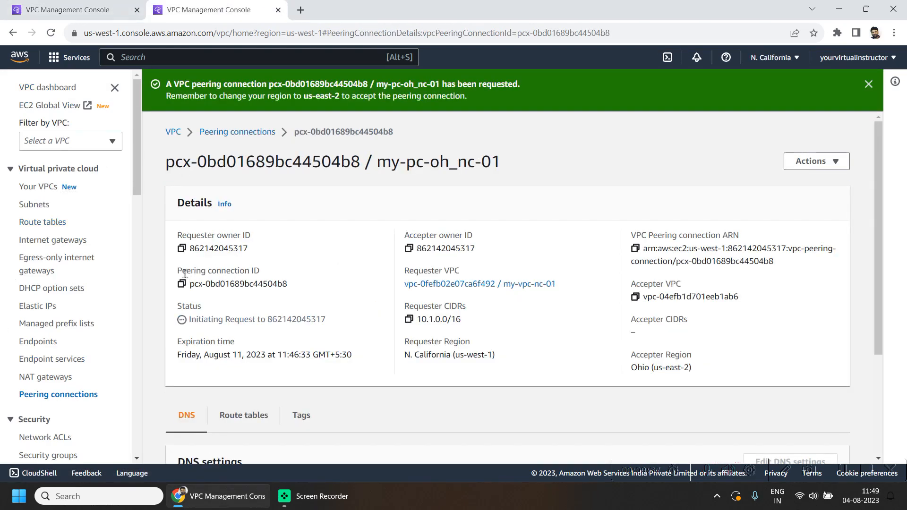
pyautogui.click(54, 223)
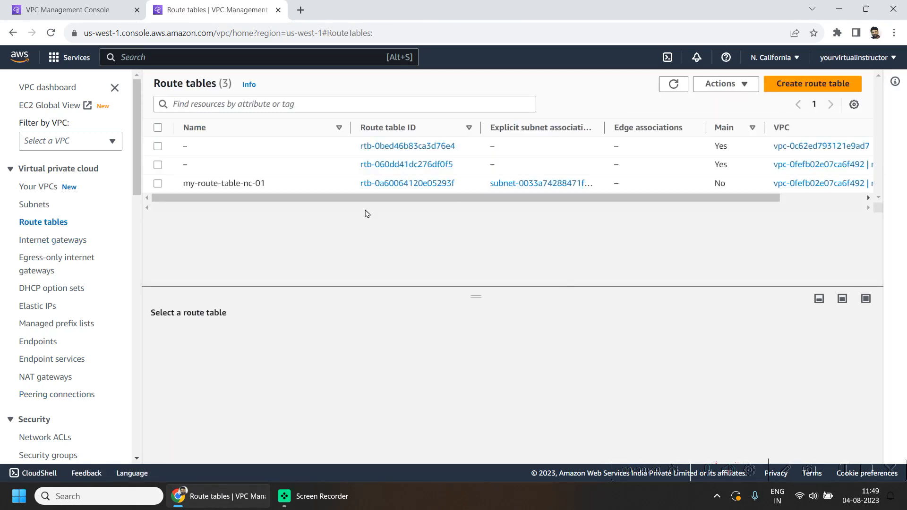
pyautogui.click(157, 183)
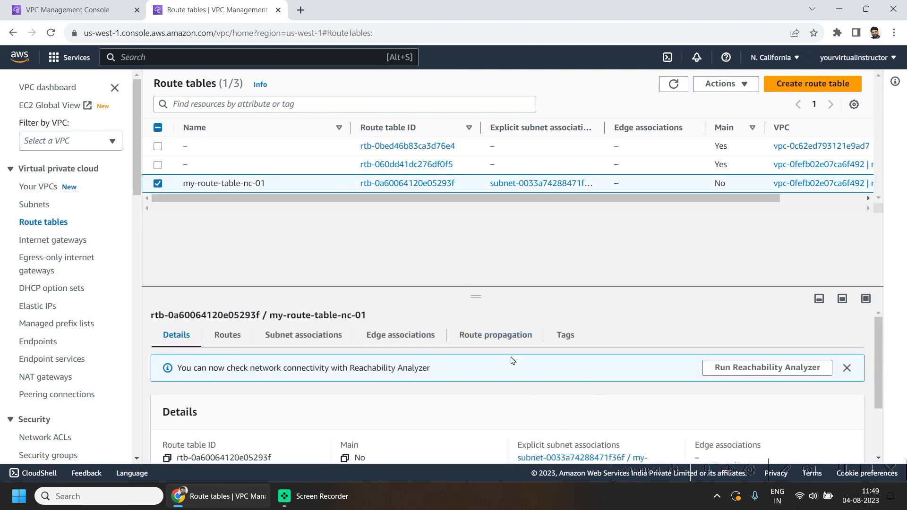
pyautogui.scroll(-2, 512, 360)
pyautogui.scroll(1, 405, 407)
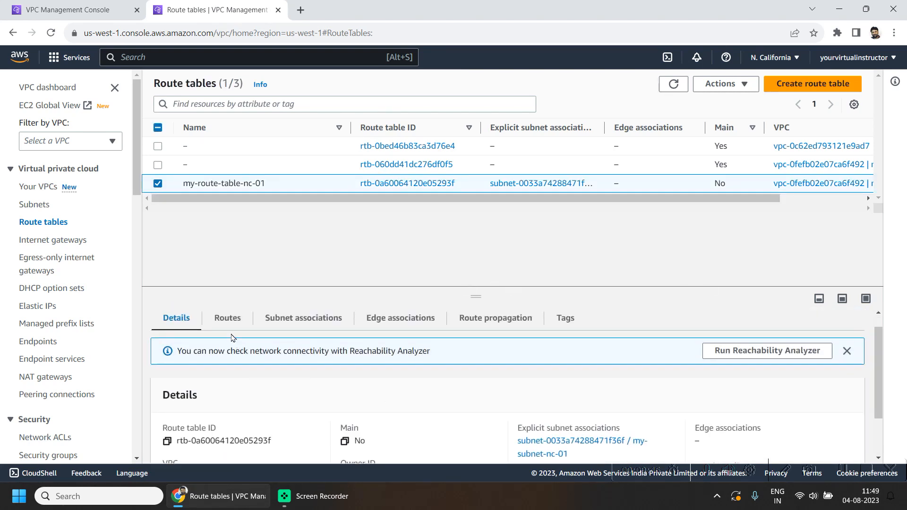
pyautogui.click(227, 318)
pyautogui.scroll(-2, 511, 392)
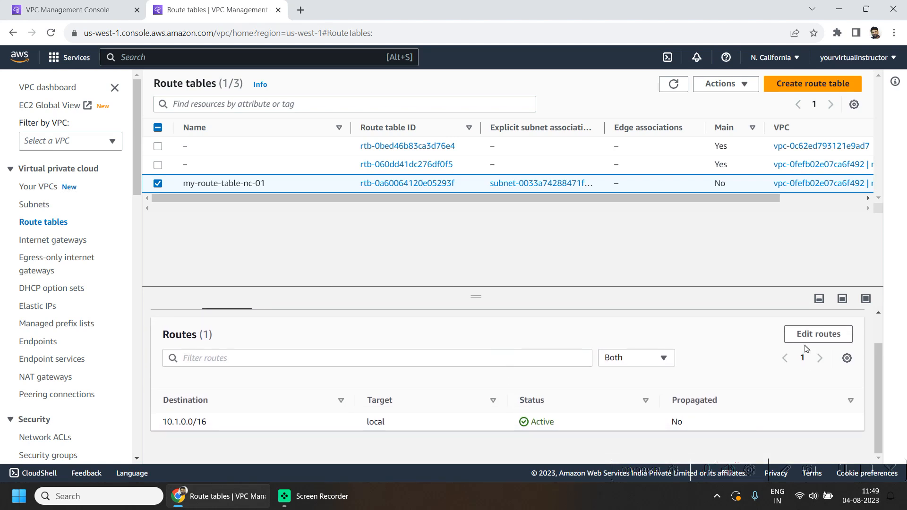
pyautogui.click(814, 335)
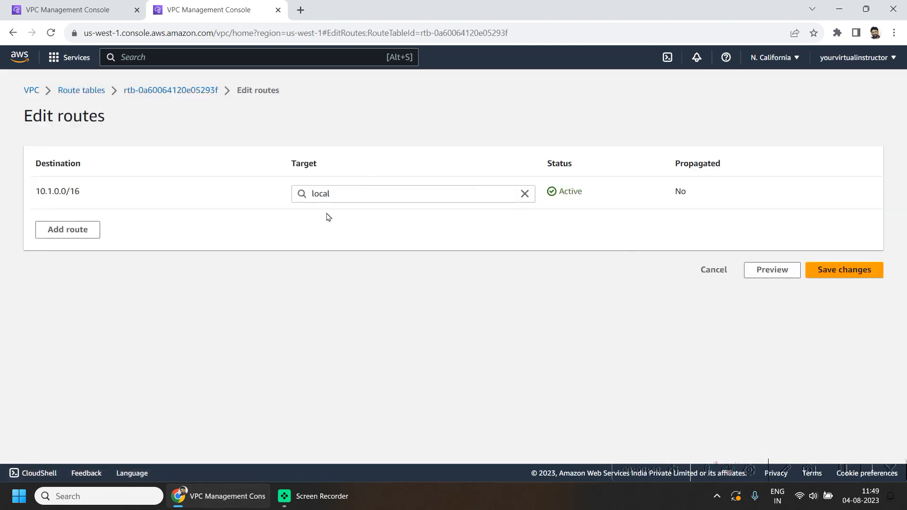
# Step: Add a 10.0.0.0/16 route through peering connection pcx-0bd01689bc44504b8 (my-pc-oh_nc-01) and save
pyautogui.click(60, 231)
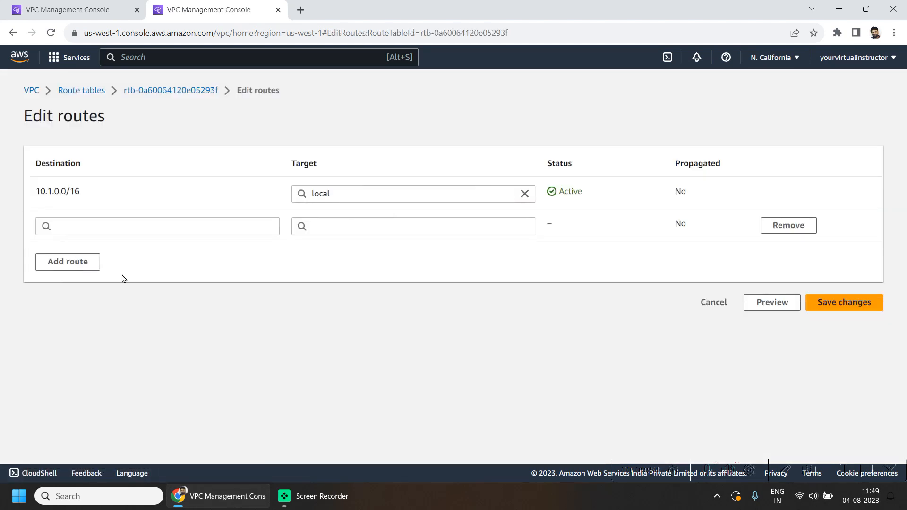
pyautogui.click(83, 222)
pyautogui.write('10')
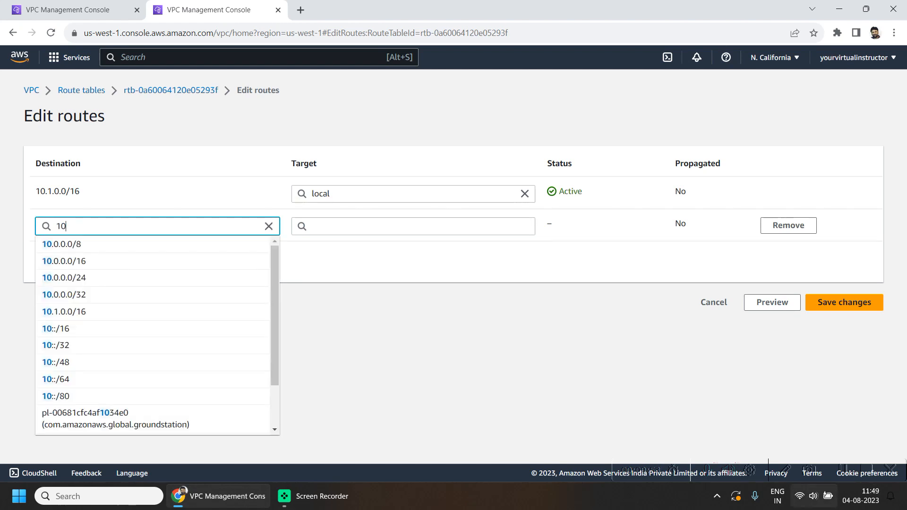
pyautogui.write('/')
pyautogui.press('BackSpace')
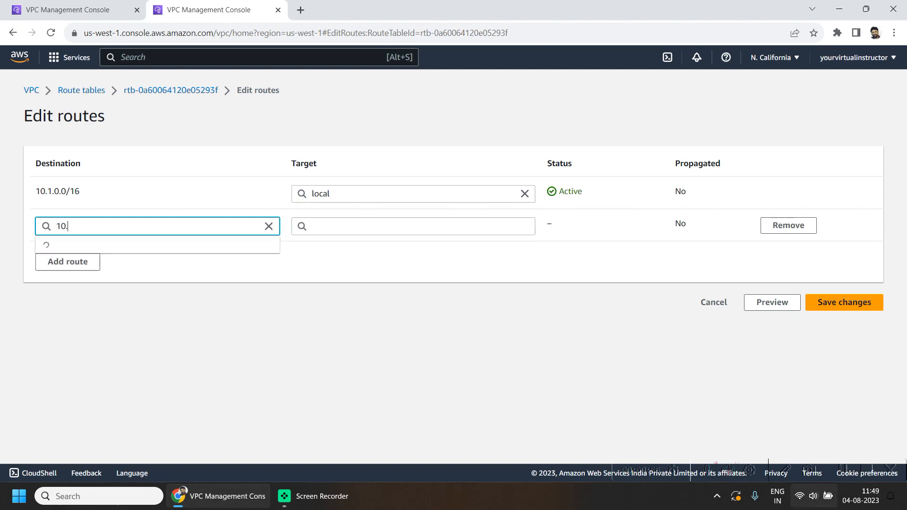
pyautogui.write('.0.0.')
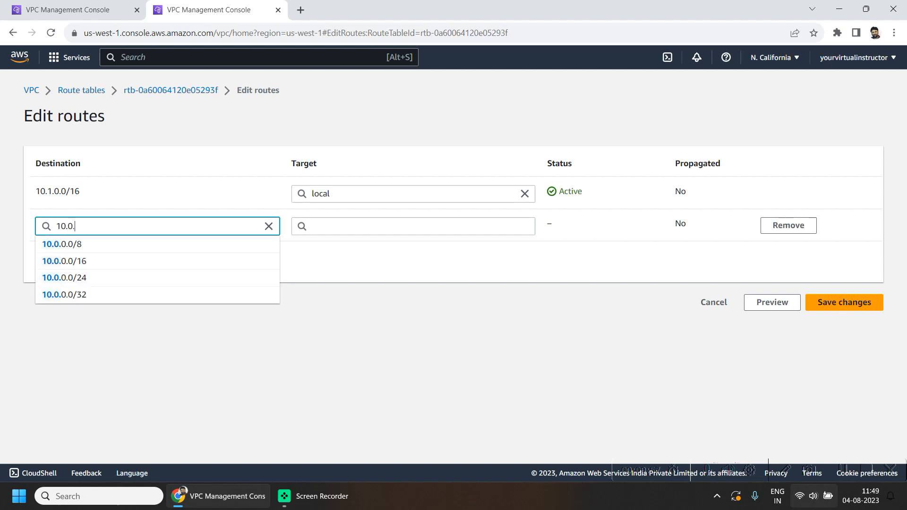
pyautogui.write('0')
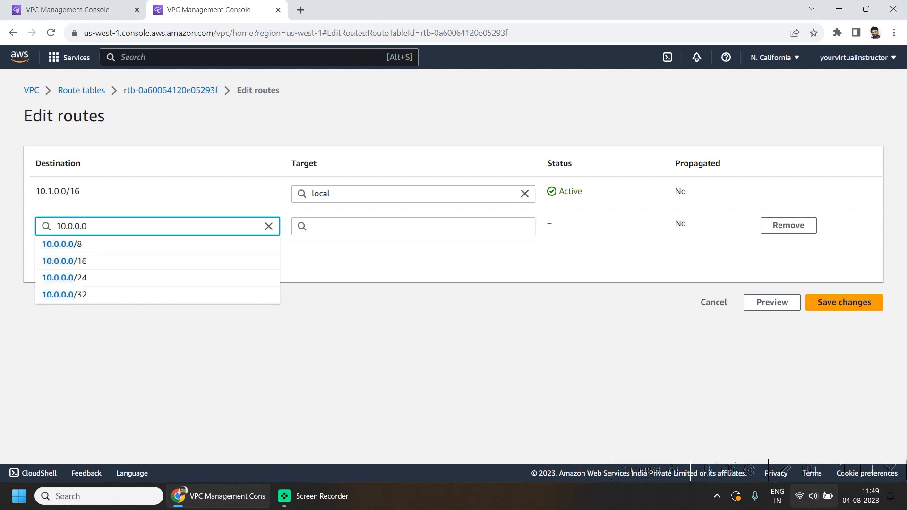
pyautogui.write('/16')
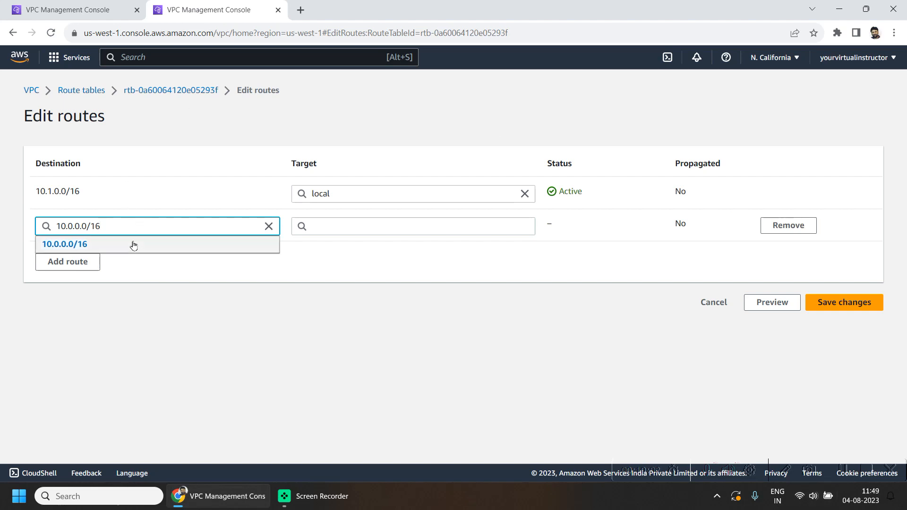
pyautogui.click(134, 245)
pyautogui.click(341, 227)
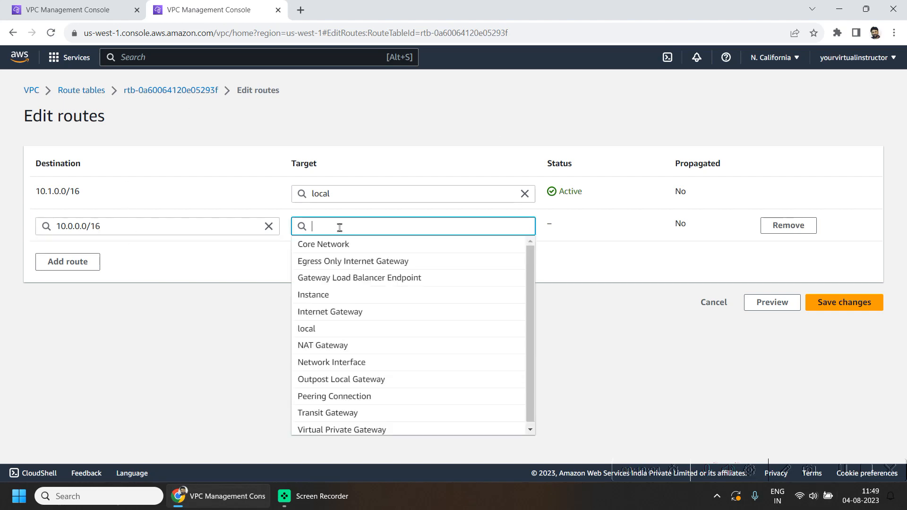
pyautogui.write('peer')
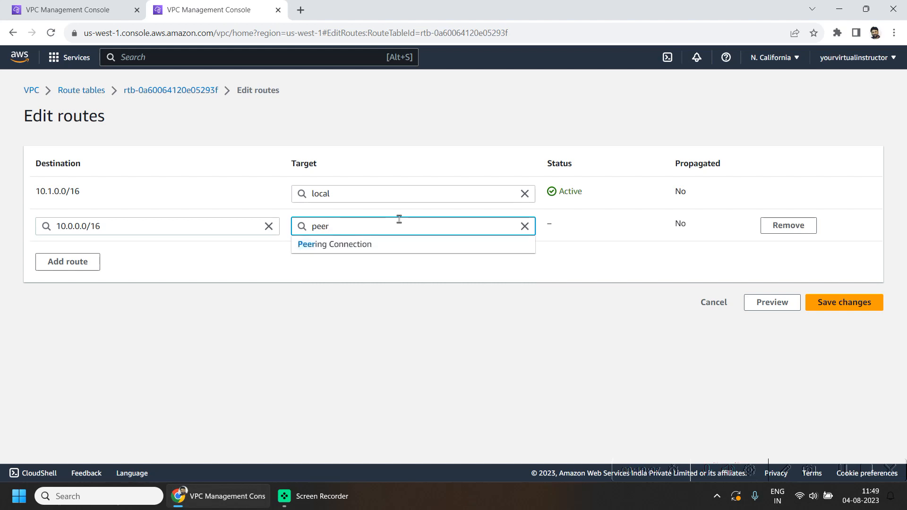
pyautogui.click(382, 243)
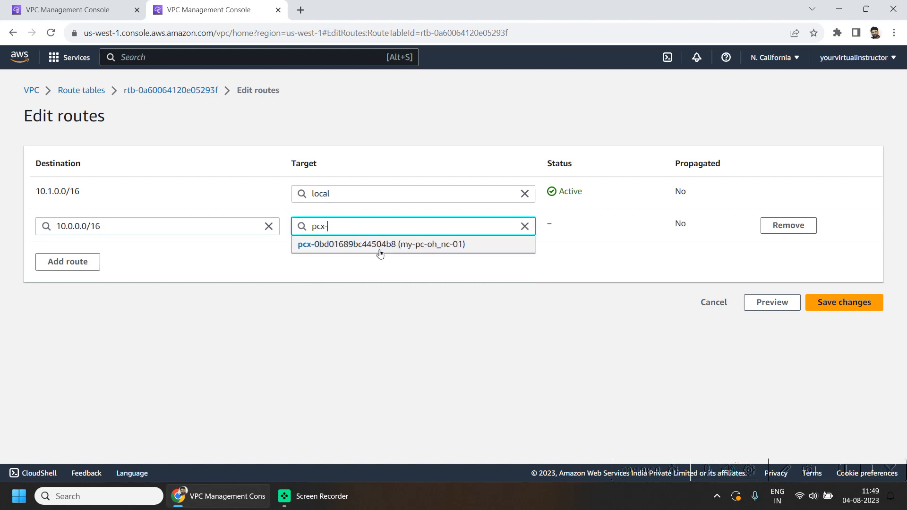
pyautogui.click(378, 250)
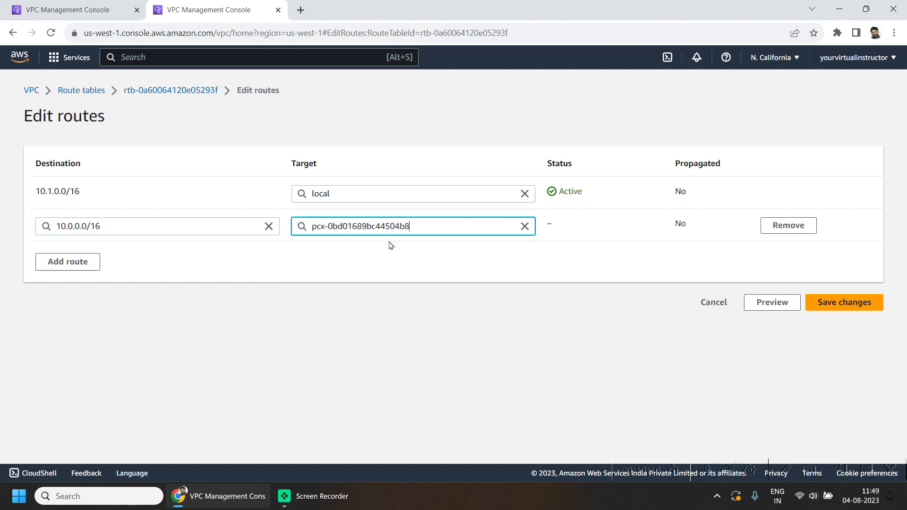
pyautogui.click(831, 306)
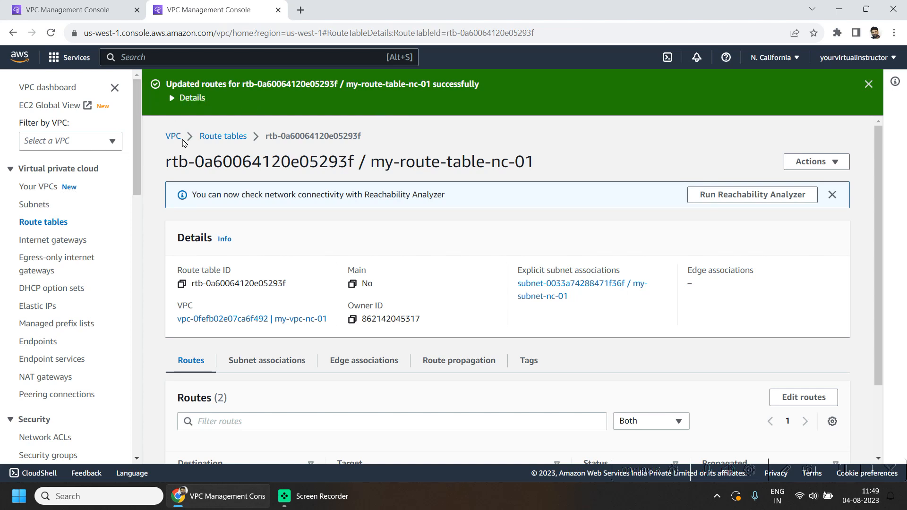
# Step: Create a new internet gateway named igw1-nc
pyautogui.click(121, 5)
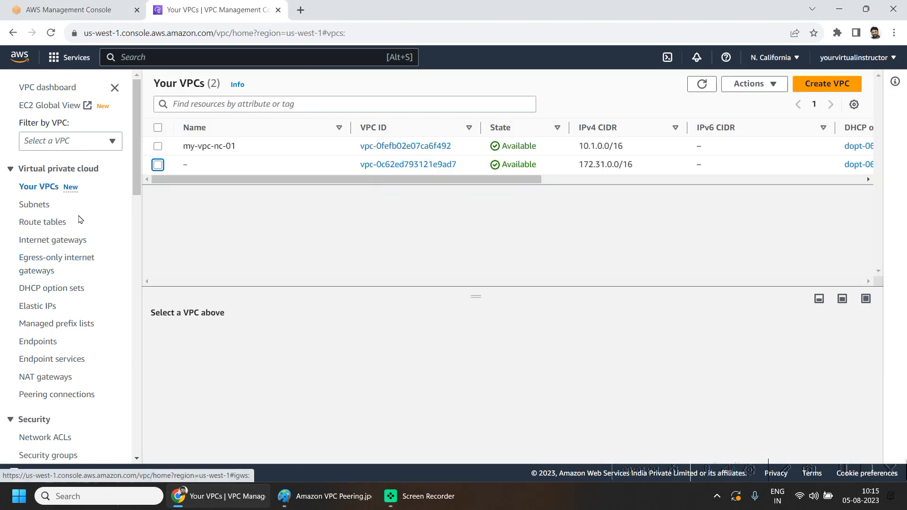
pyautogui.scroll(-1, 85, 232)
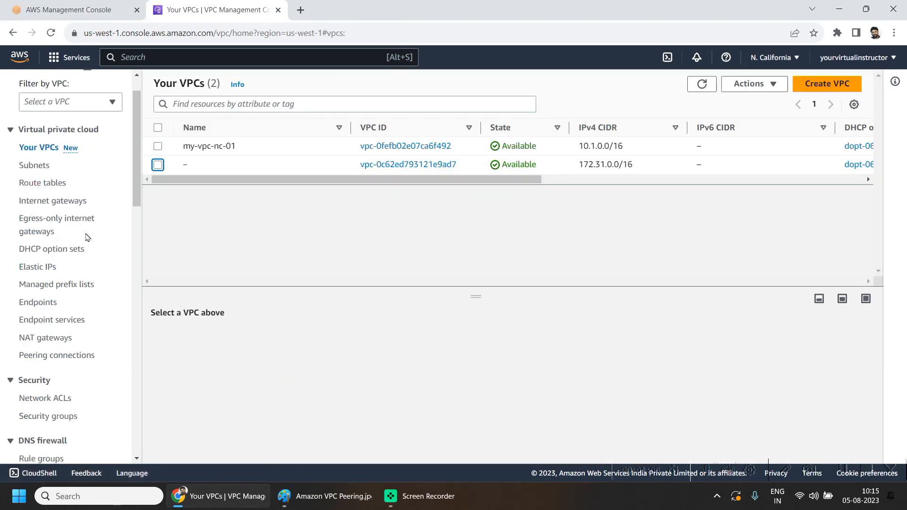
pyautogui.click(76, 205)
pyautogui.click(781, 91)
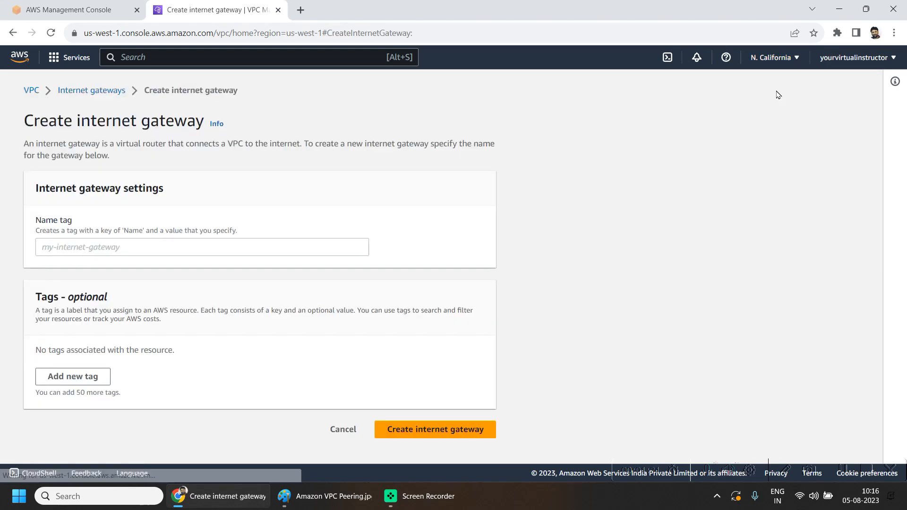
pyautogui.click(249, 247)
pyautogui.write('igw1-nc')
pyautogui.click(419, 450)
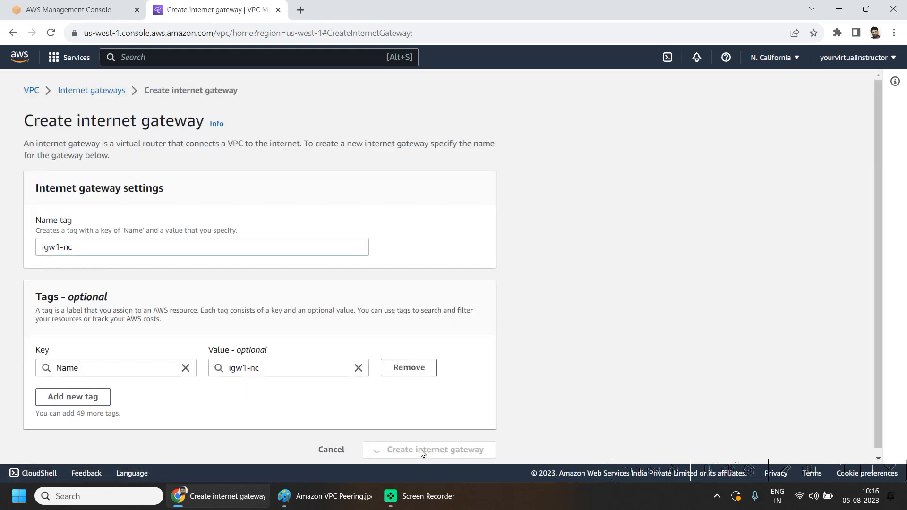
# Step: Attach igw1-nc to the my-vpc-nc-01 VPC
pyautogui.click(810, 84)
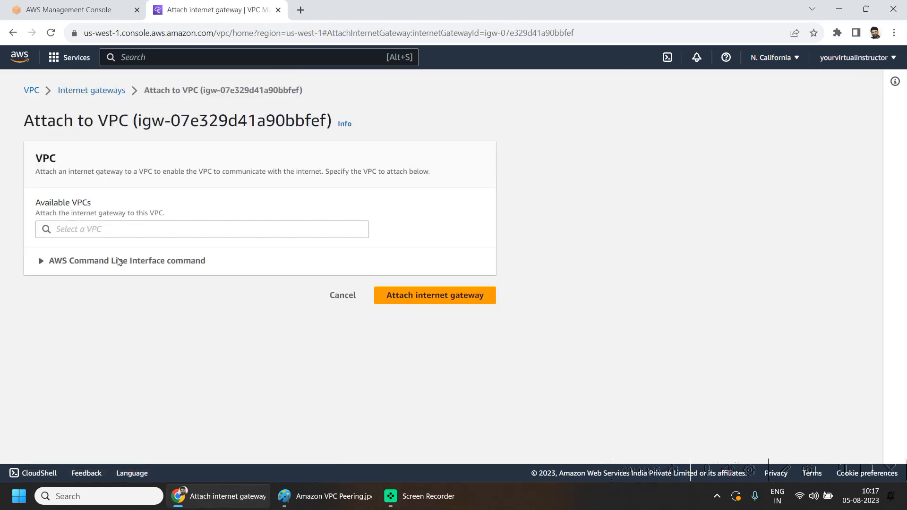
pyautogui.click(184, 230)
pyautogui.click(117, 247)
pyautogui.click(435, 296)
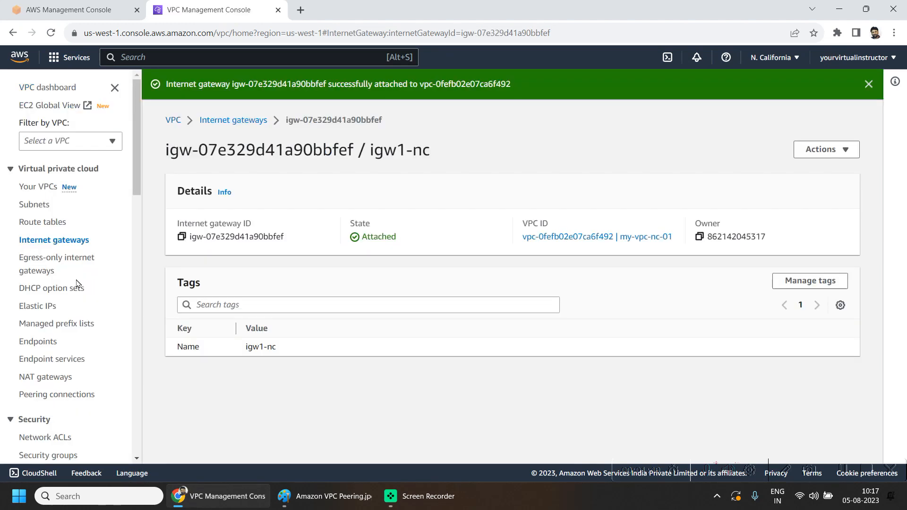
pyautogui.click(56, 222)
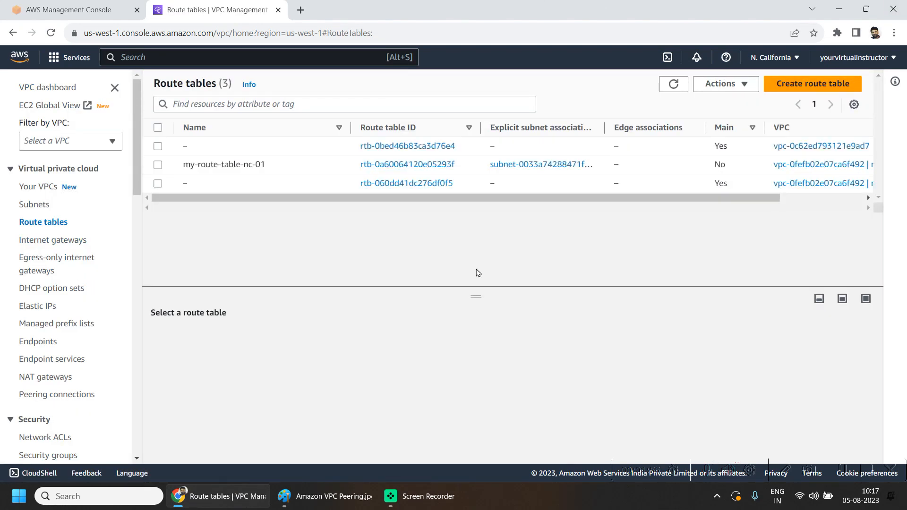
# Step: Select my-route-table-nc-01, review its associations and routes, and start editing routes
pyautogui.click(157, 165)
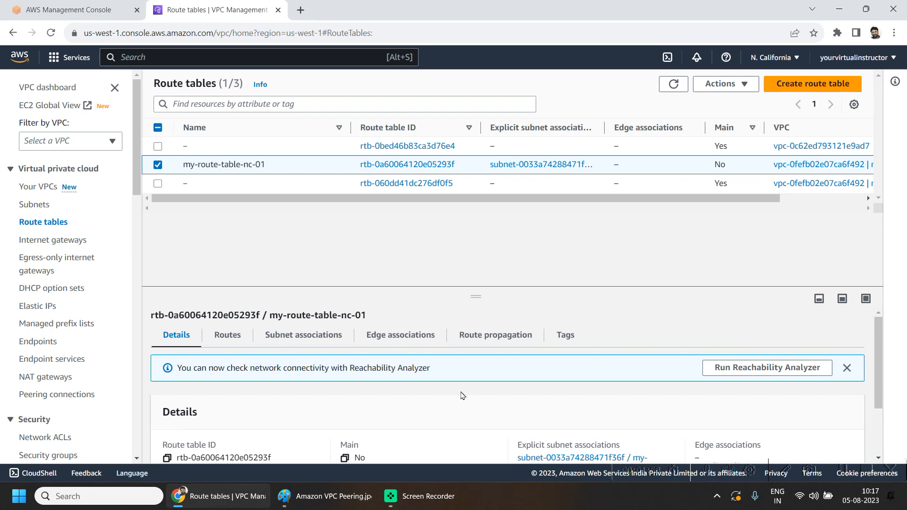
pyautogui.click(330, 335)
pyautogui.click(231, 333)
pyautogui.scroll(-1, 761, 347)
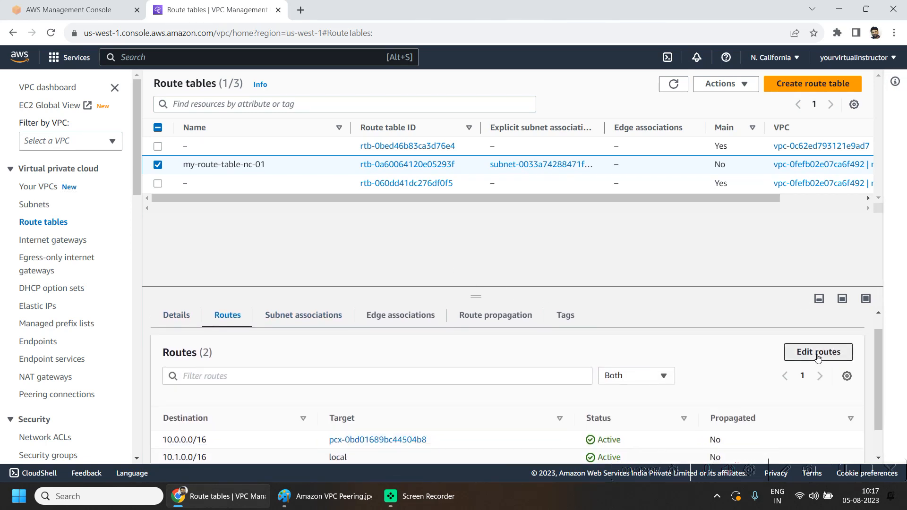
pyautogui.click(818, 353)
# Step: Add a 0.0.0.0/0 route targeting internet gateway igw-07e329d41a90bbfef and save
pyautogui.click(78, 263)
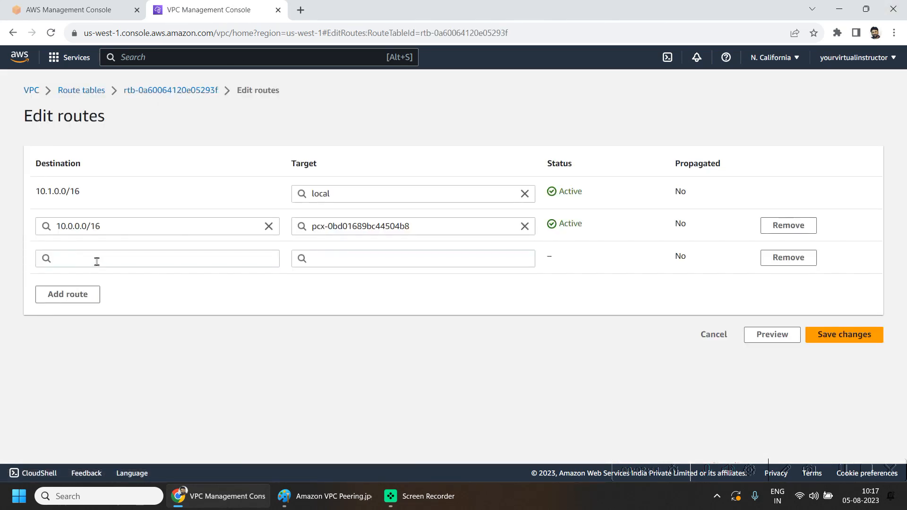
pyautogui.click(97, 262)
pyautogui.click(87, 277)
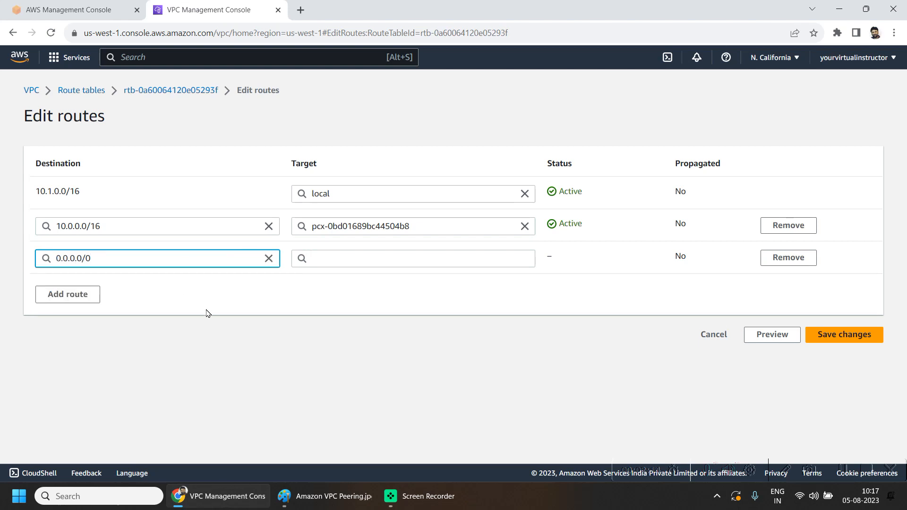
pyautogui.click(358, 253)
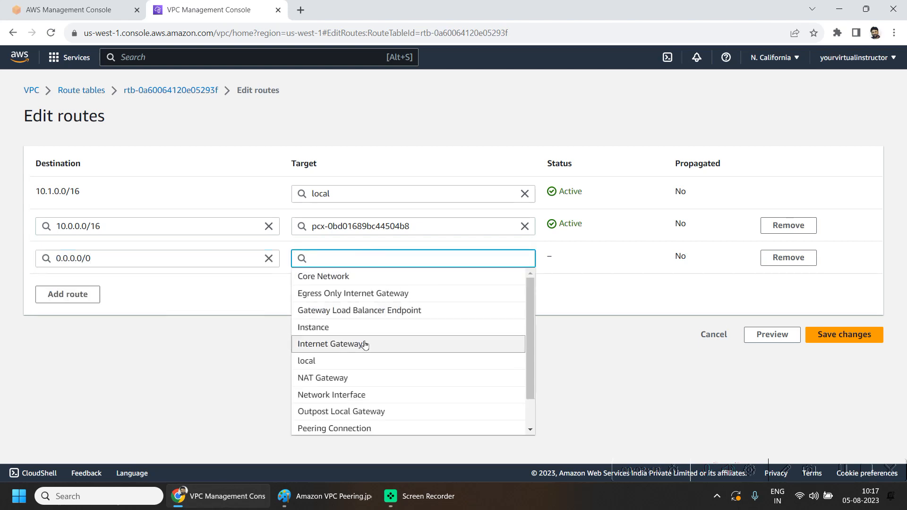
pyautogui.write('int')
pyautogui.click(368, 313)
pyautogui.click(370, 278)
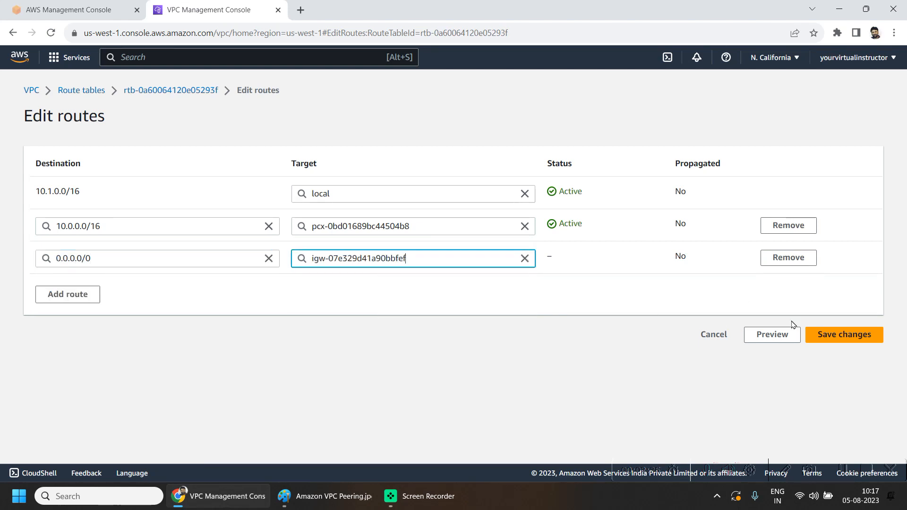
pyautogui.click(829, 335)
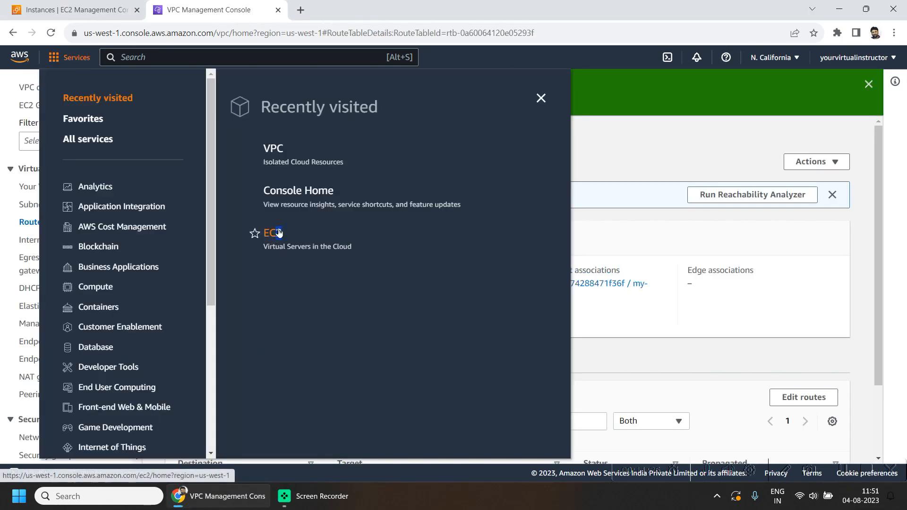
# Step: Start a new instance named my-ec2-nc-01 using Amazon Linux 2 AMI (HVM) Kernel 5.10
pyautogui.click(277, 233)
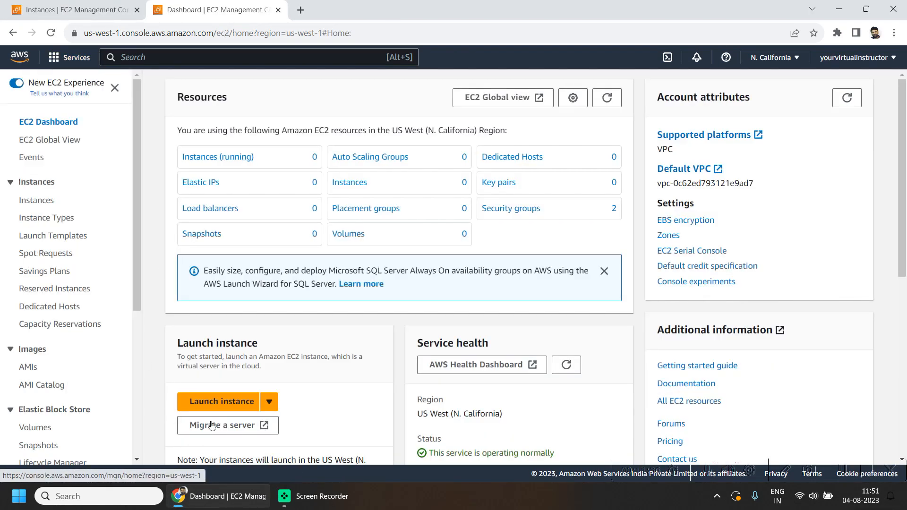
pyautogui.click(203, 400)
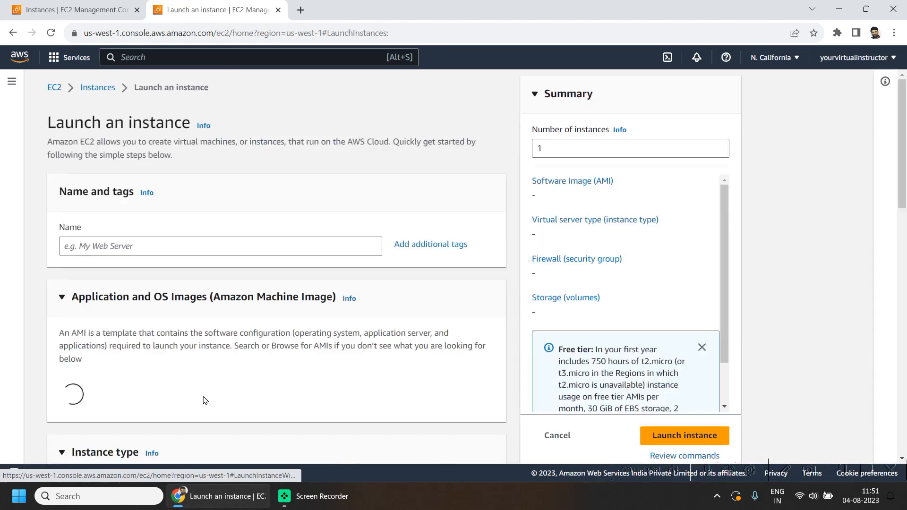
pyautogui.click(152, 243)
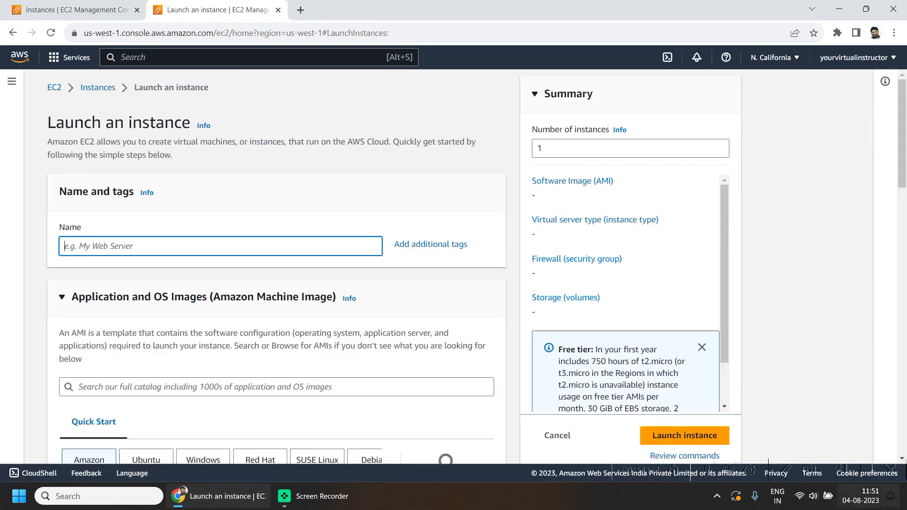
pyautogui.write('my-ec2-nc-01')
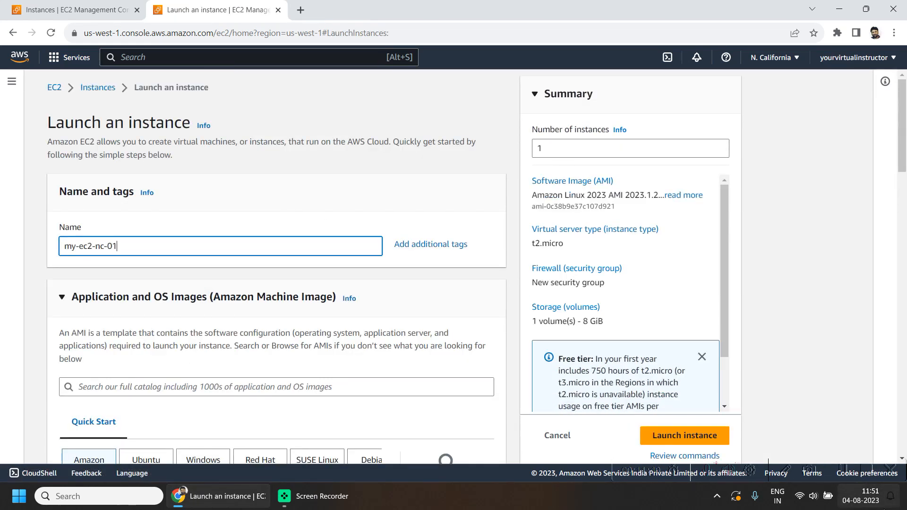
pyautogui.click(85, 387)
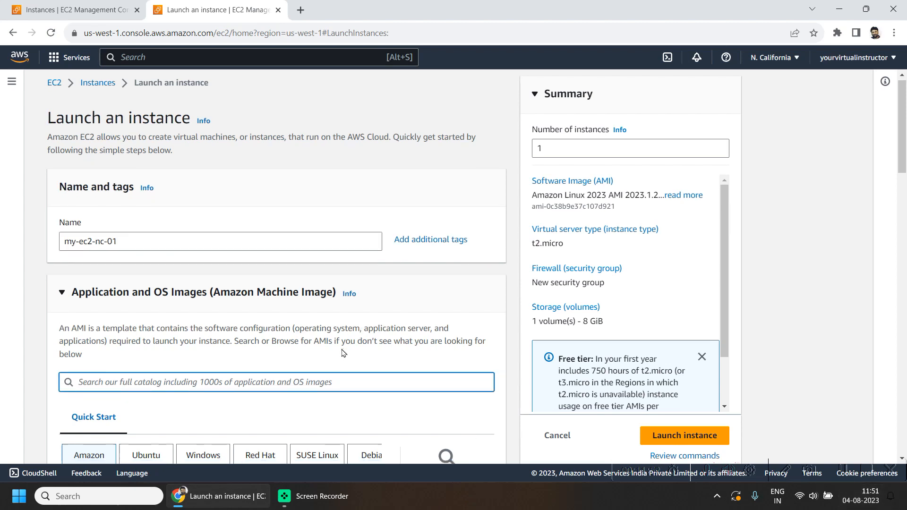
pyautogui.scroll(-2, 543, 59)
pyautogui.scroll(-4, 215, 336)
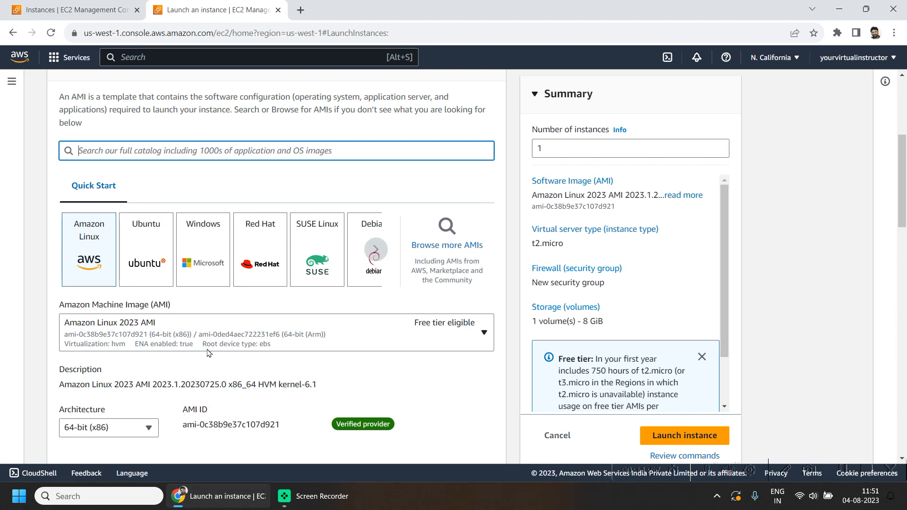
pyautogui.click(219, 332)
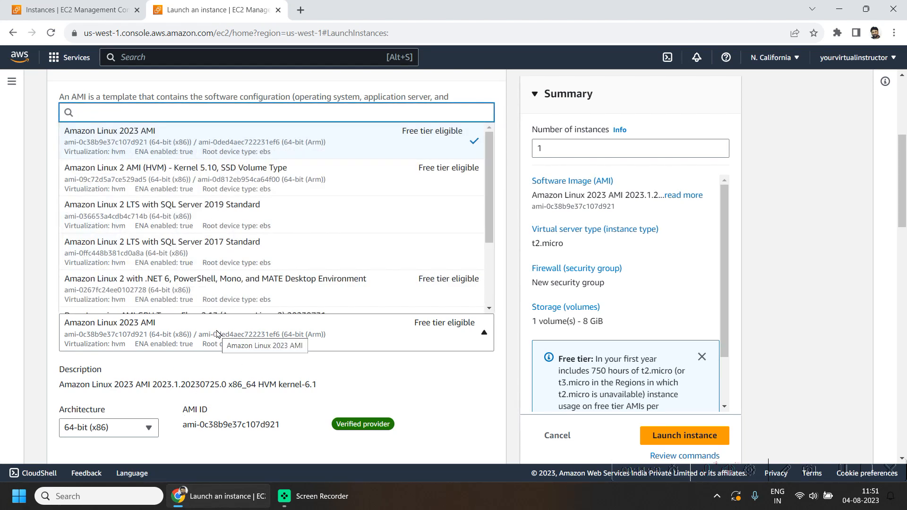
pyautogui.click(200, 183)
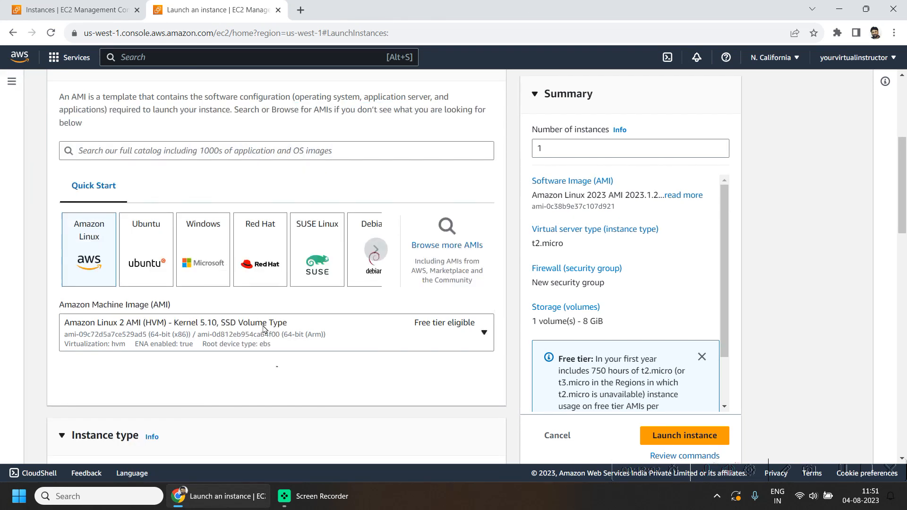
# Step: Create the mykeypair-nc01 key pair and check its downloaded .pem file
pyautogui.scroll(-10, 395, 384)
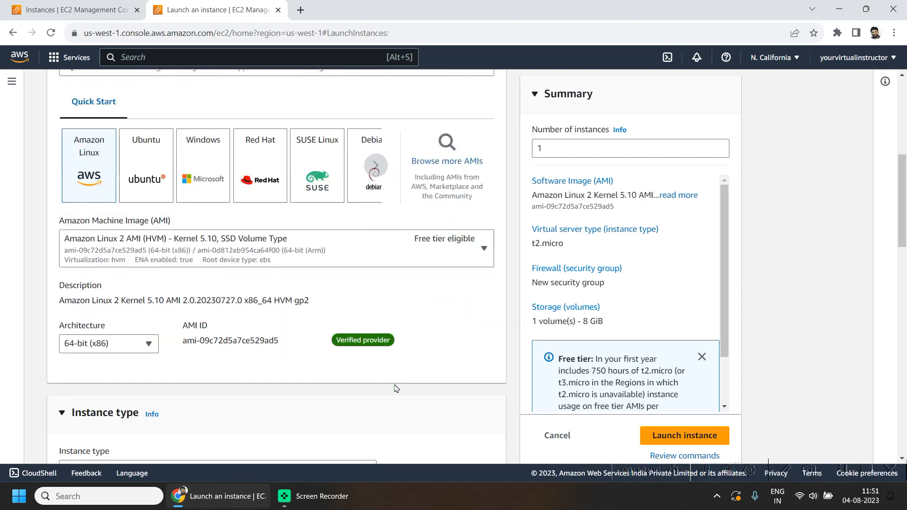
pyautogui.click(300, 351)
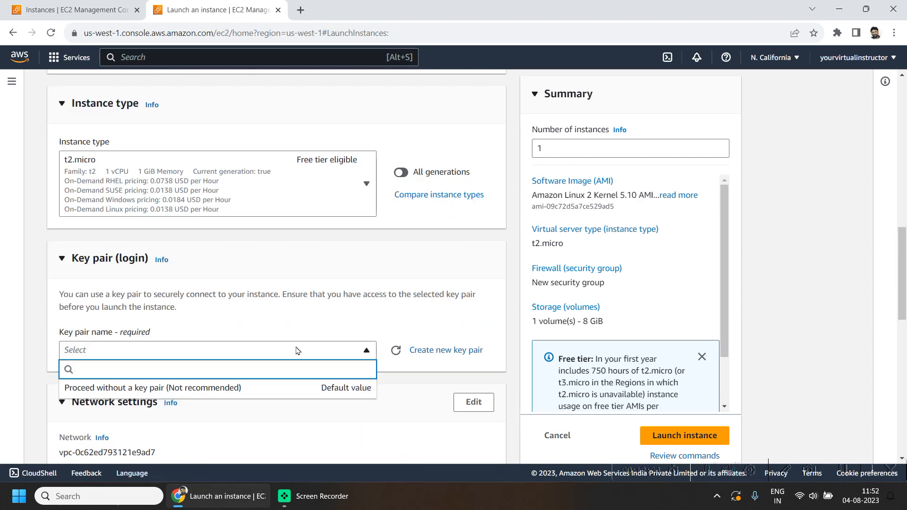
pyautogui.click(507, 349)
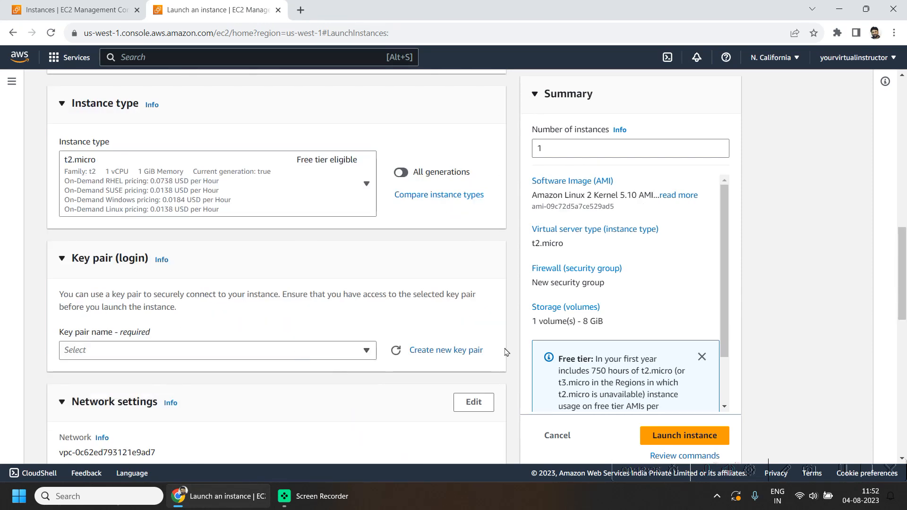
pyautogui.click(464, 350)
pyautogui.click(385, 167)
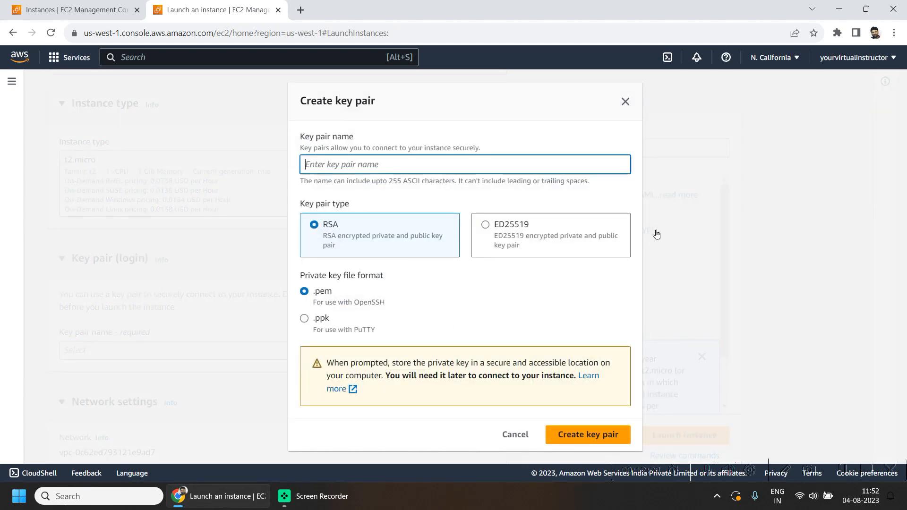
pyautogui.write('mykeypair-nc01')
pyautogui.click(561, 443)
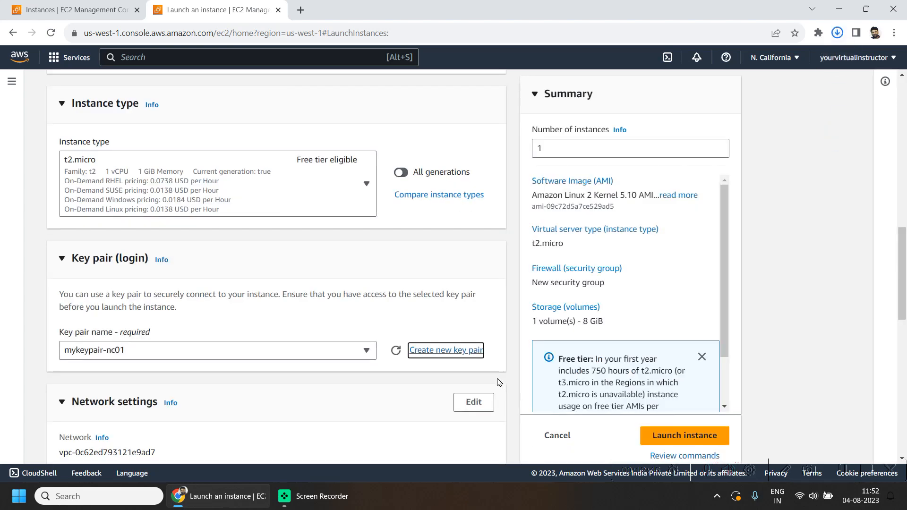
pyautogui.click(837, 33)
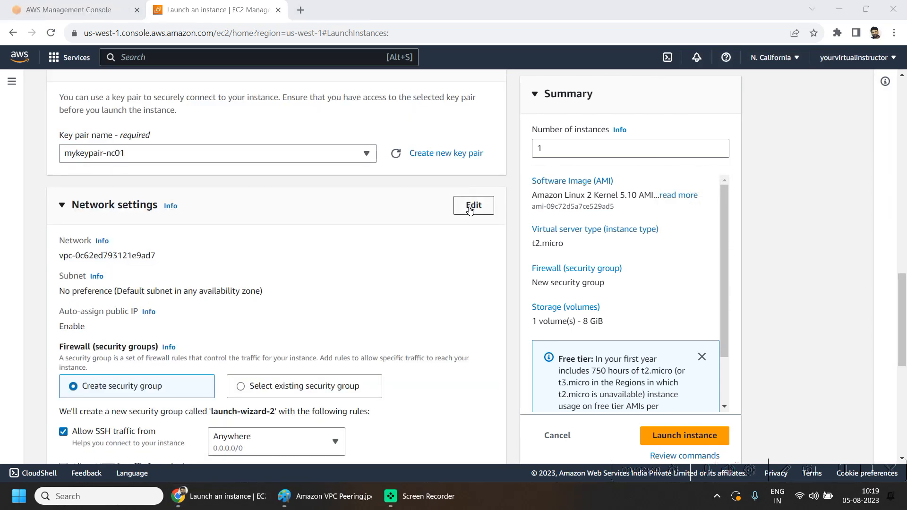
# Step: Place the instance in my-vpc-nc-01, subnet my-subnet-nc-01, with auto-assigned public IP enabled
pyautogui.click(470, 209)
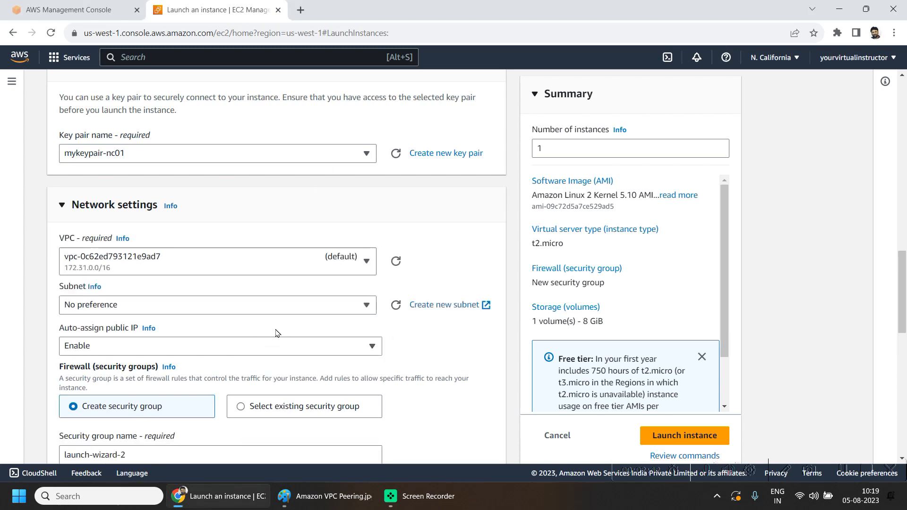
pyautogui.click(137, 273)
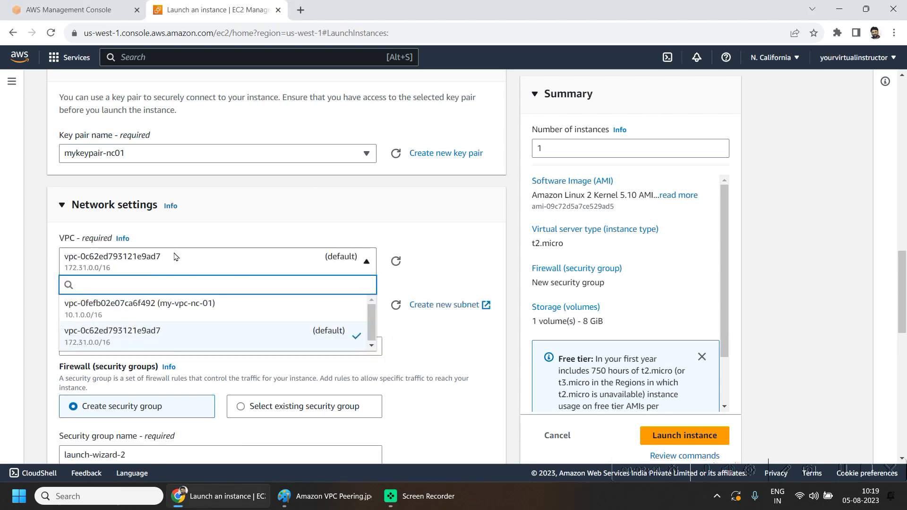
pyautogui.click(274, 312)
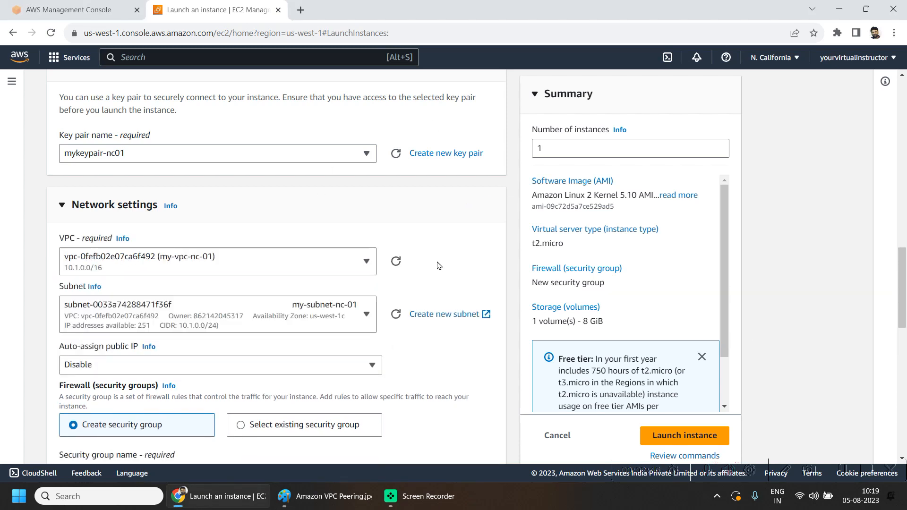
pyautogui.click(290, 326)
pyautogui.click(189, 367)
pyautogui.scroll(-2, 334, 304)
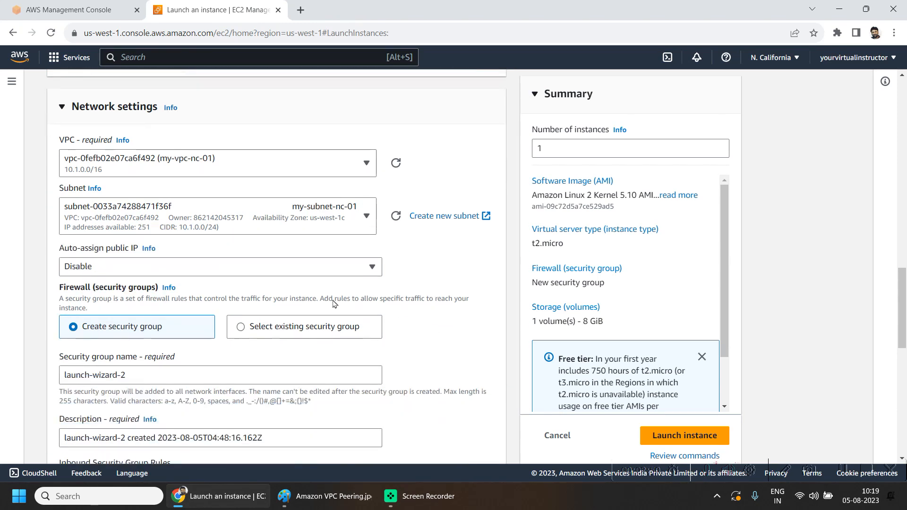
pyautogui.click(102, 266)
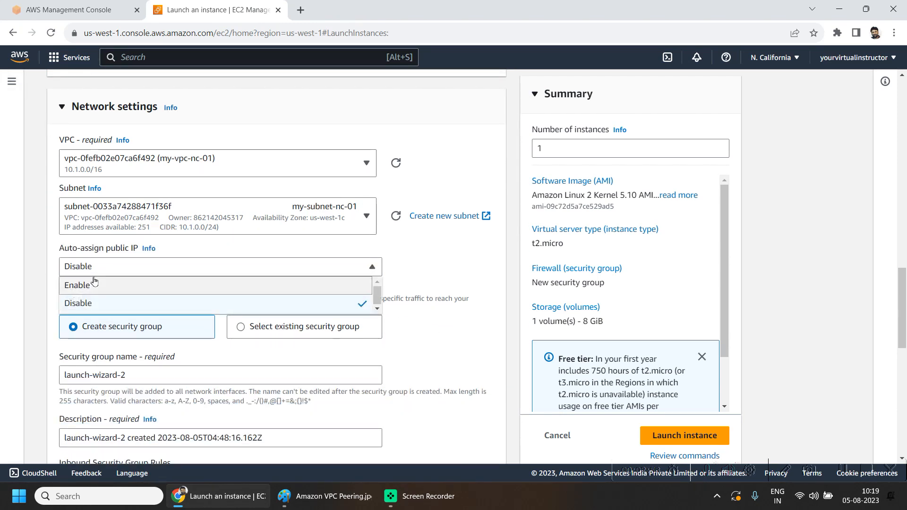
pyautogui.click(94, 284)
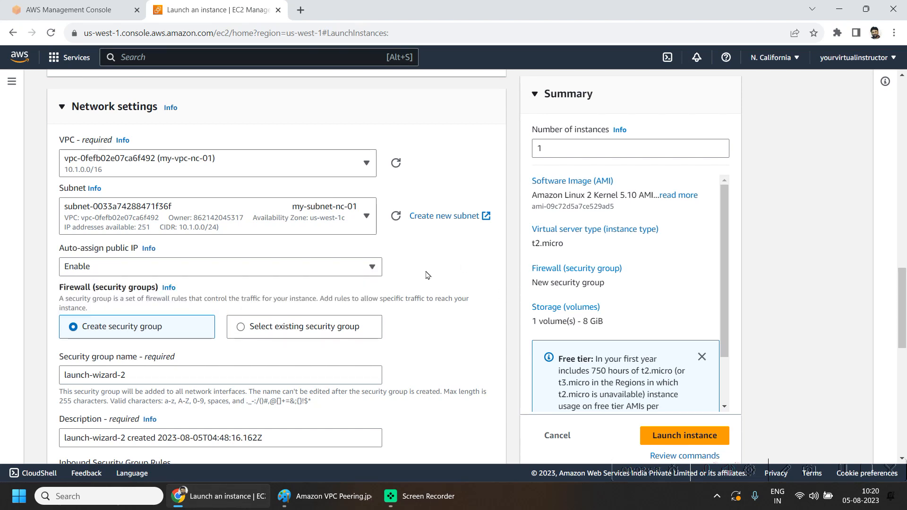
pyautogui.scroll(-1, 408, 365)
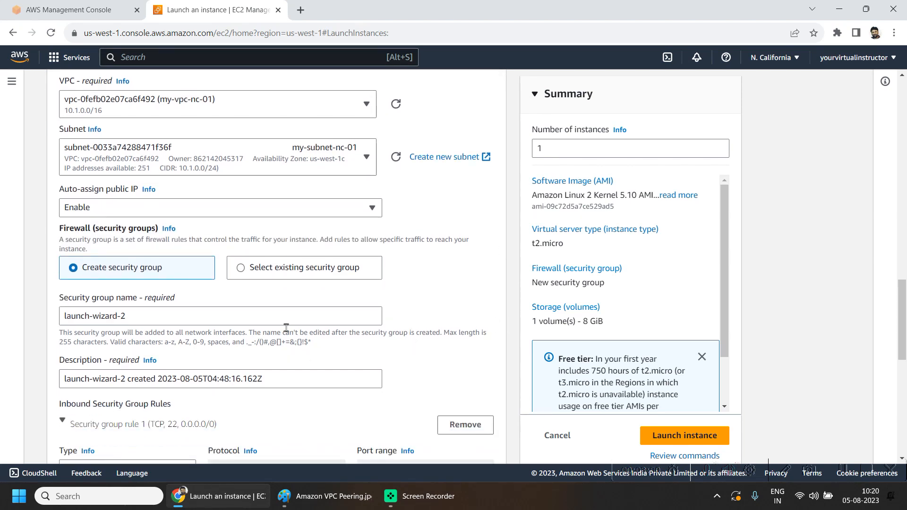
# Step: Name the new security group my-sg-nc-01 and use the same text as its description
pyautogui.click(149, 318)
pyautogui.hotkey('ctrl', 'a')
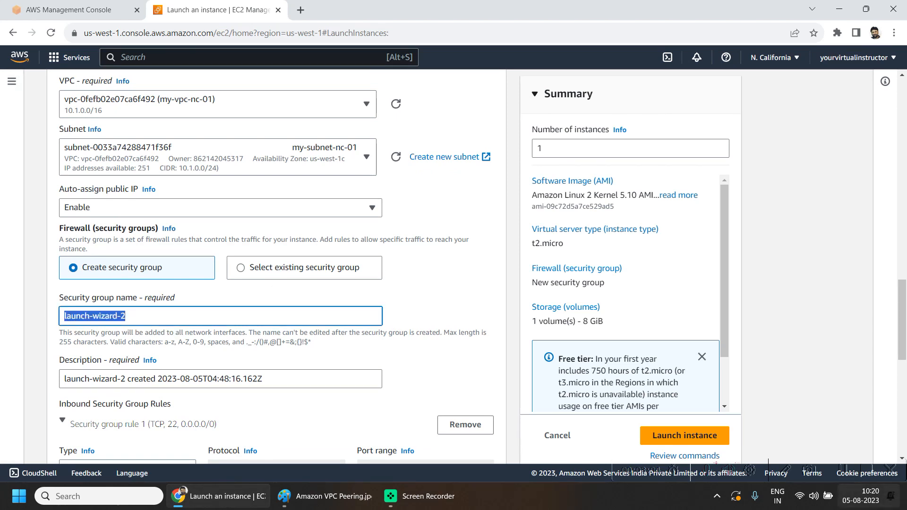
pyautogui.write('my-sg-nc-01')
pyautogui.hotkey('ctrl', 'a')
pyautogui.hotkey('ctrl', 'c')
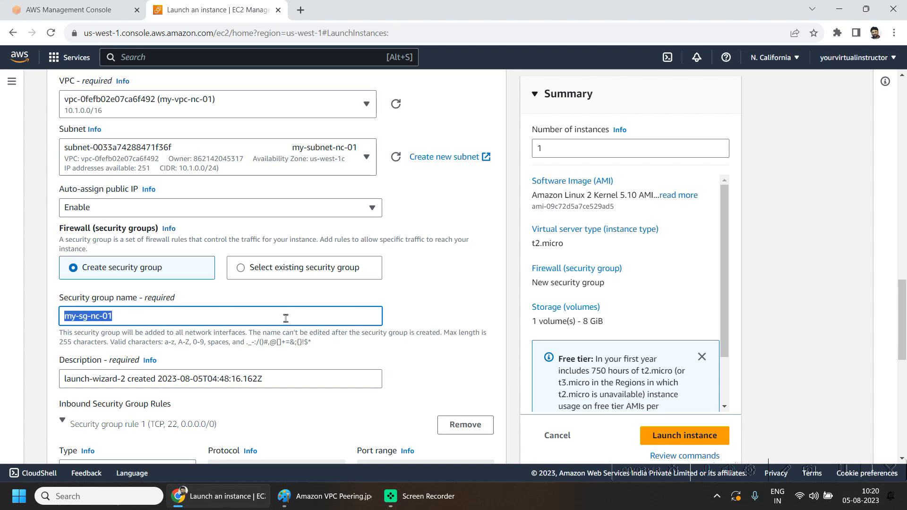
pyautogui.click(284, 378)
pyautogui.hotkey('ctrl', 'a')
pyautogui.hotkey('ctrl', 'v')
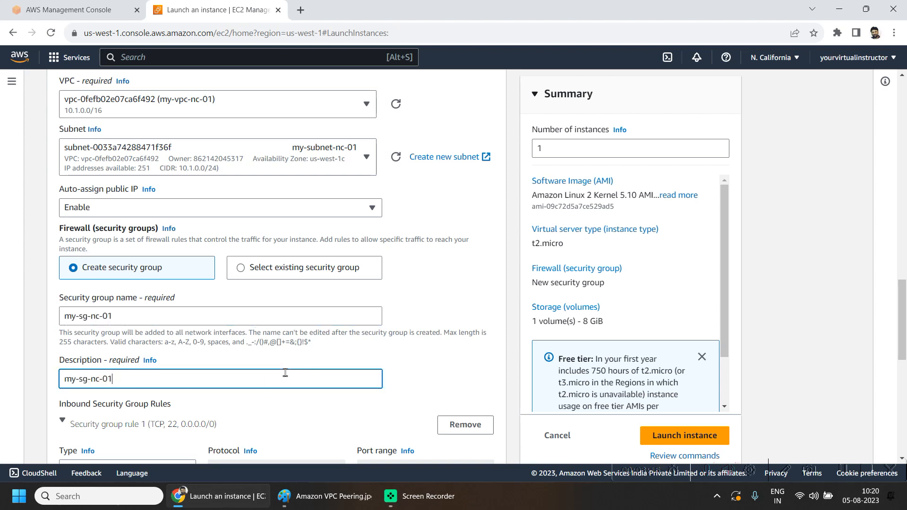
# Step: Launch the configured instance
pyautogui.scroll(-1, 285, 374)
pyautogui.scroll(-4, 285, 375)
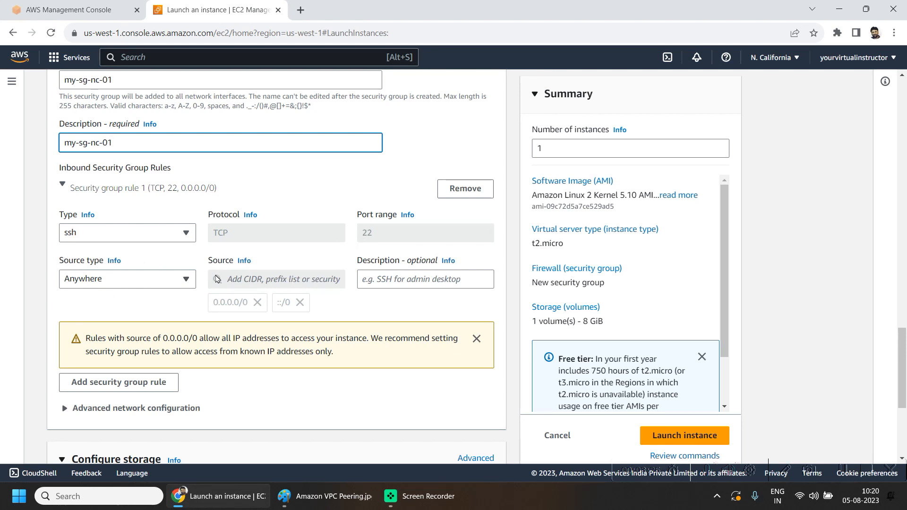
pyautogui.scroll(-1, 361, 316)
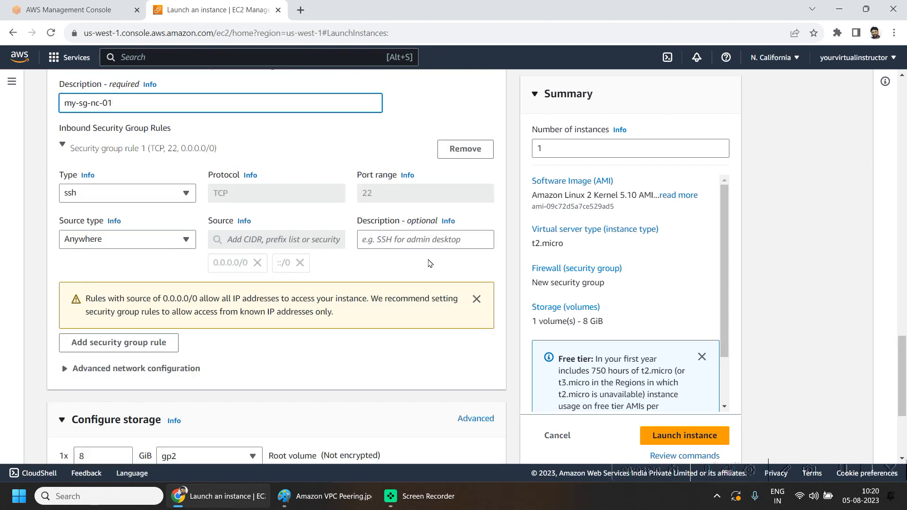
pyautogui.scroll(-2, 433, 283)
pyautogui.scroll(-2, 435, 368)
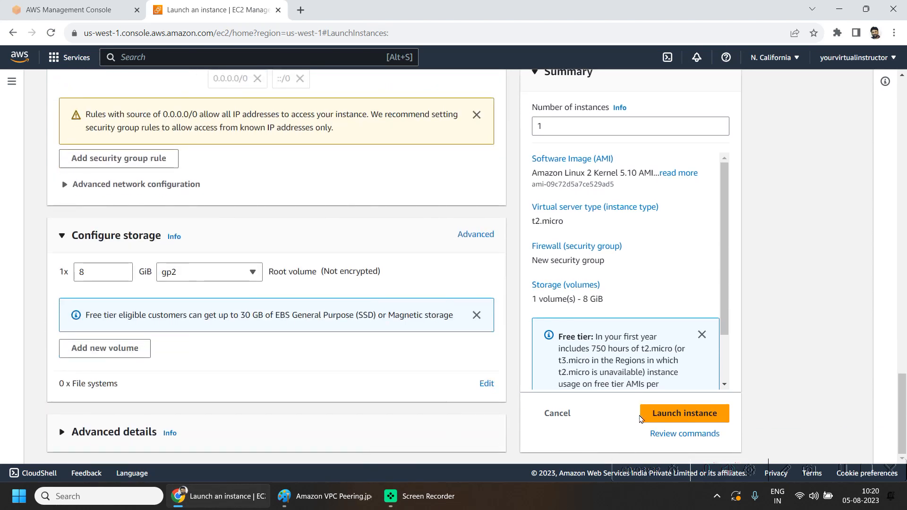
pyautogui.click(709, 413)
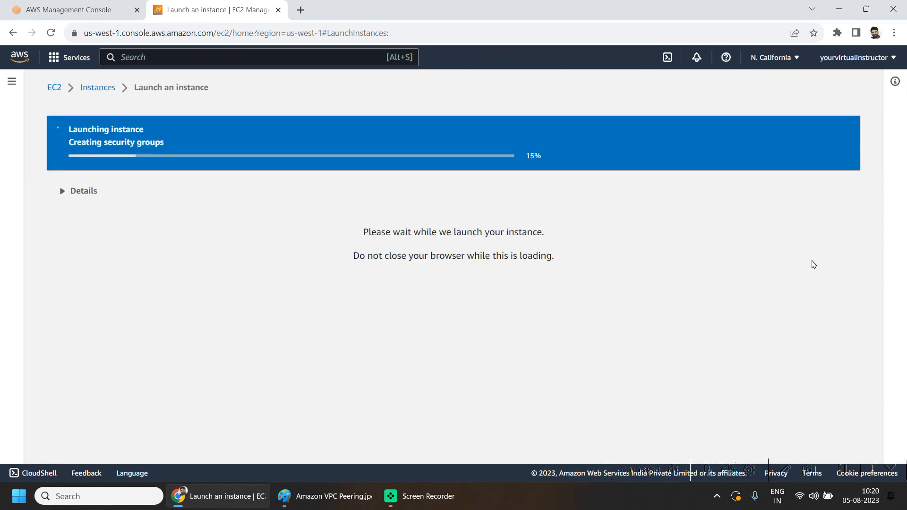
# Step: Open my-ec2-nc01's details and tags, then reload the console home page in the other tab
pyautogui.click(98, 88)
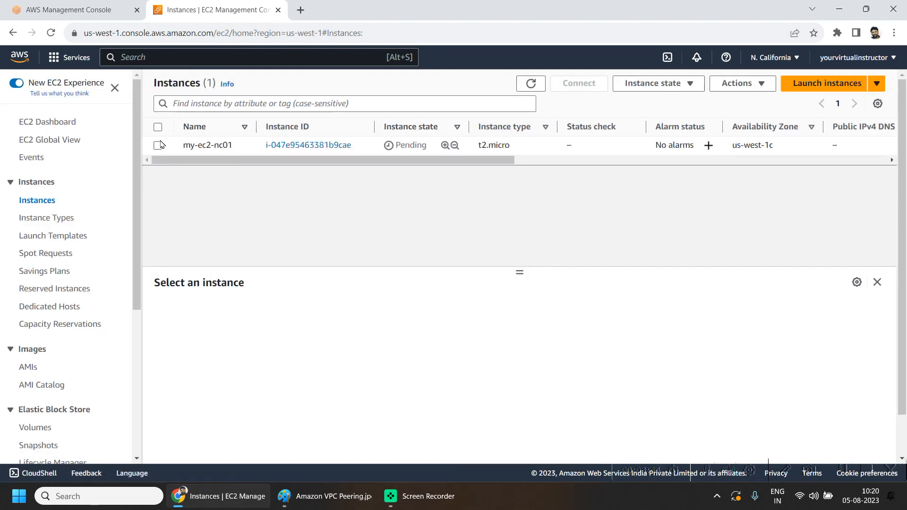
pyautogui.click(161, 144)
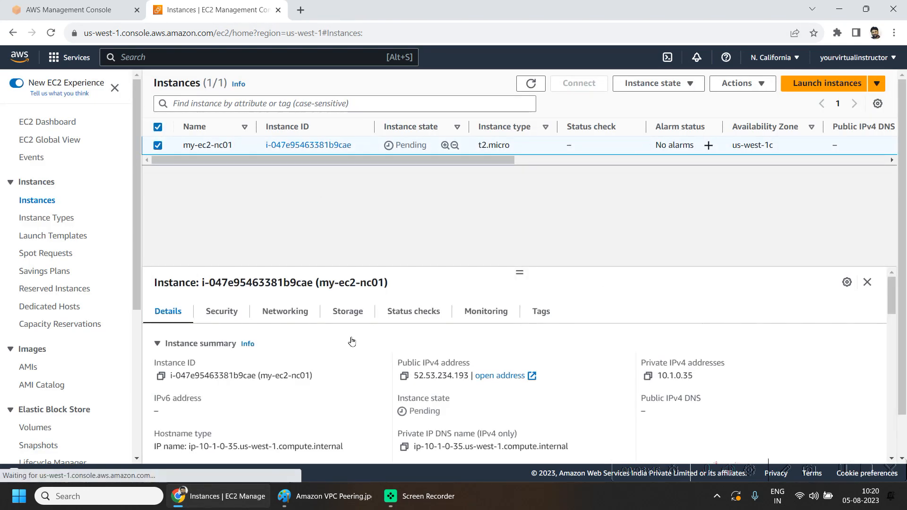
pyautogui.click(403, 376)
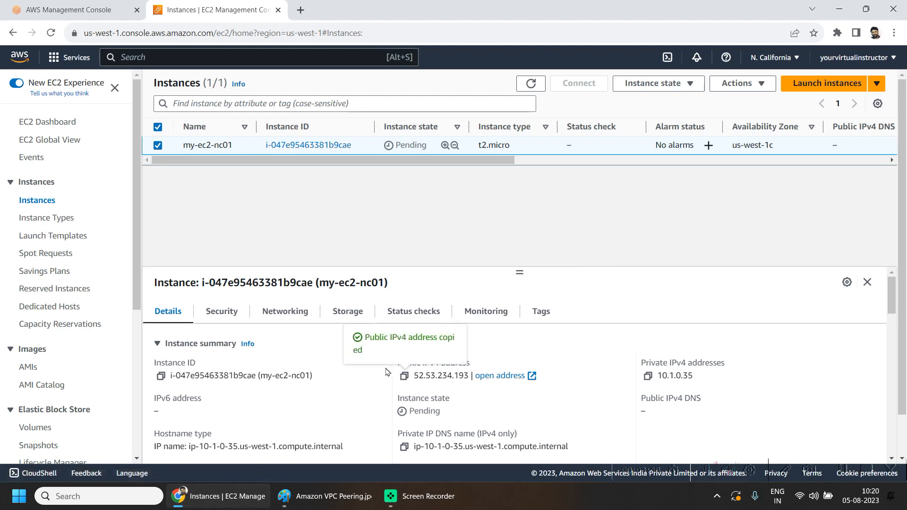
pyautogui.moveTo(399, 375); pyautogui.dragTo(476, 382)
pyautogui.click(539, 312)
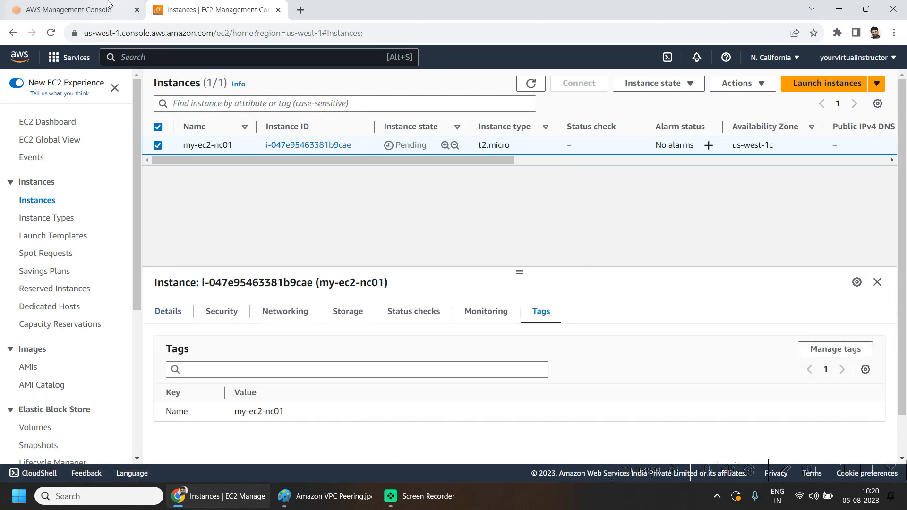
pyautogui.click(72, 8)
pyautogui.click(172, 146)
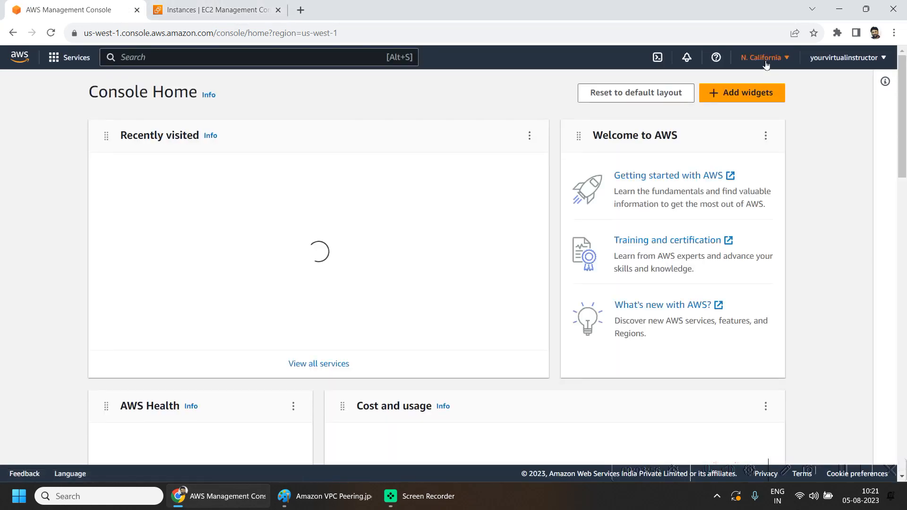
# Step: Switch to the US East (Ohio) region and select the running EC2B instance
pyautogui.click(765, 57)
pyautogui.click(680, 105)
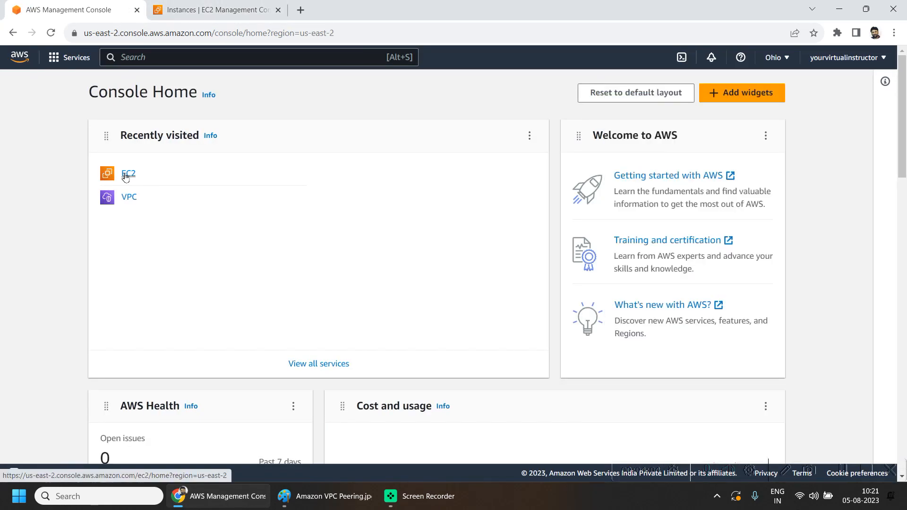
pyautogui.click(126, 175)
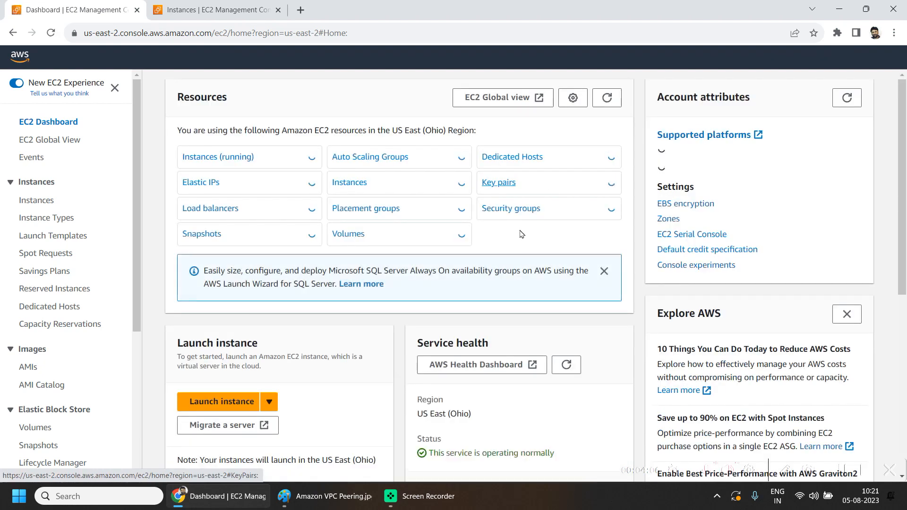
pyautogui.click(312, 157)
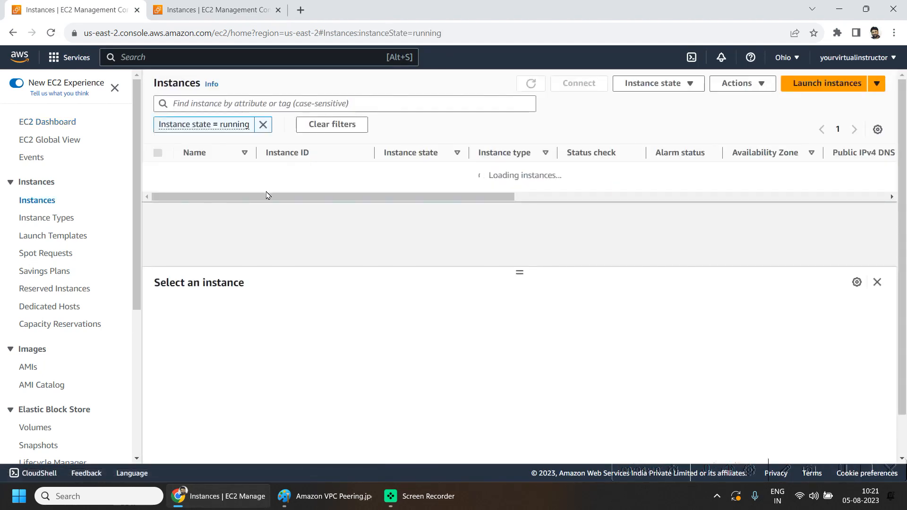
pyautogui.click(158, 190)
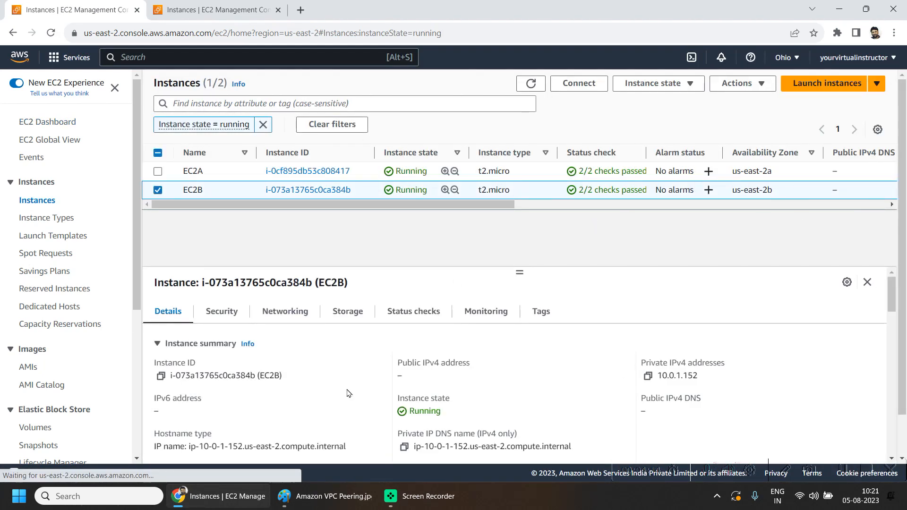
# Step: Open EC2B's security group and start editing its inbound rules
pyautogui.click(223, 316)
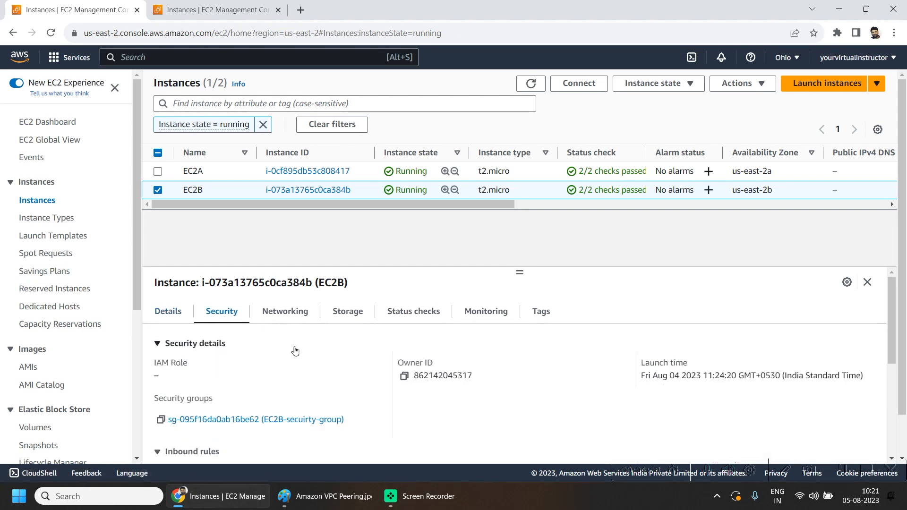
pyautogui.scroll(-2, 283, 369)
pyautogui.scroll(1, 253, 374)
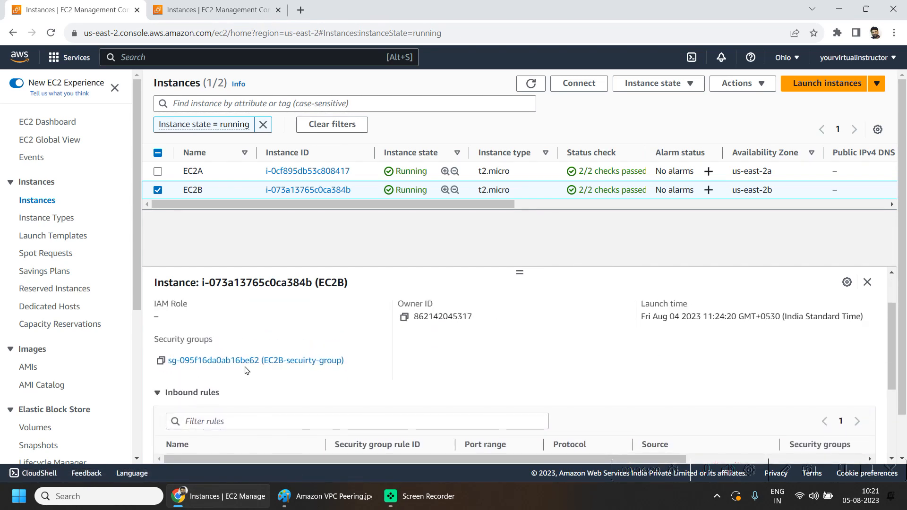
pyautogui.click(245, 361)
pyautogui.scroll(-1, 565, 294)
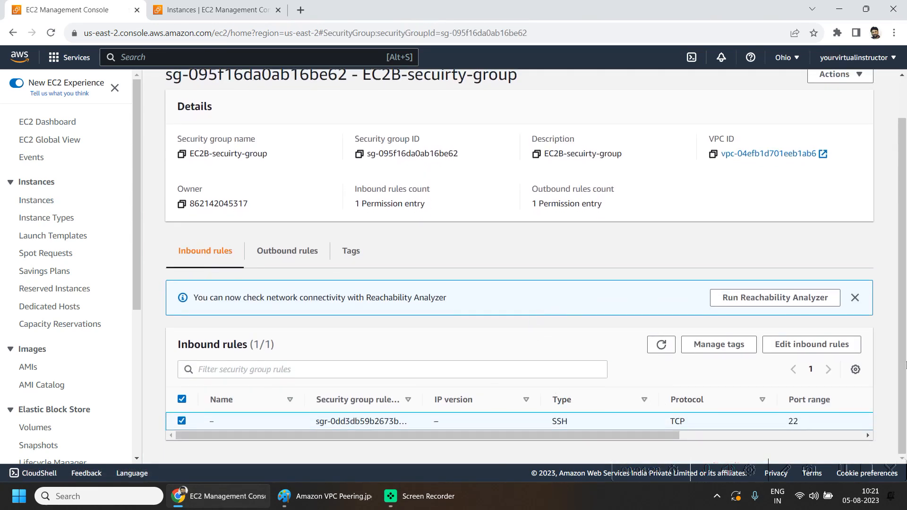
pyautogui.click(814, 344)
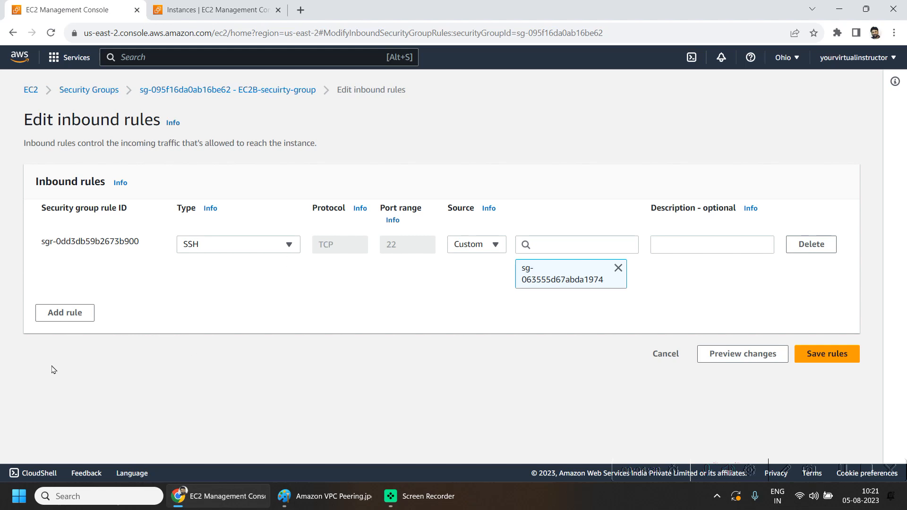
# Step: Add a second inbound rule of type SSH on port 22 with a Custom source
pyautogui.click(71, 314)
pyautogui.click(198, 304)
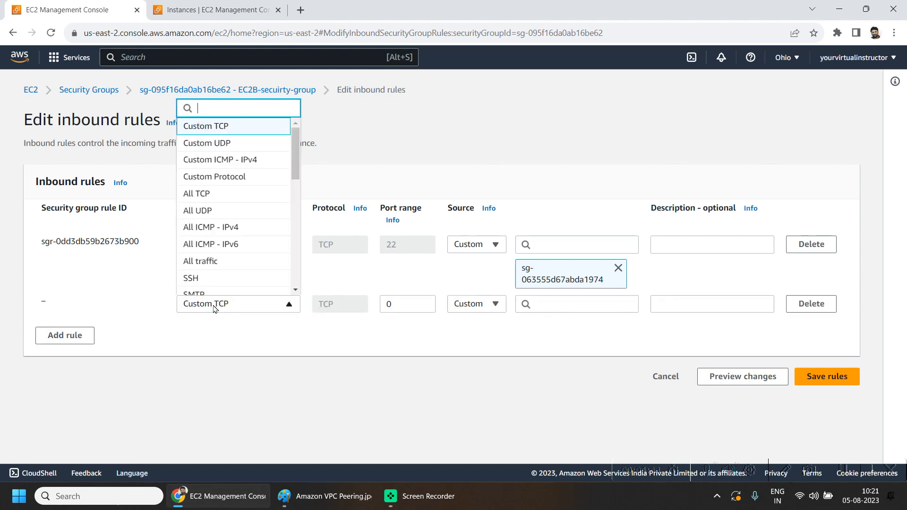
pyautogui.click(206, 278)
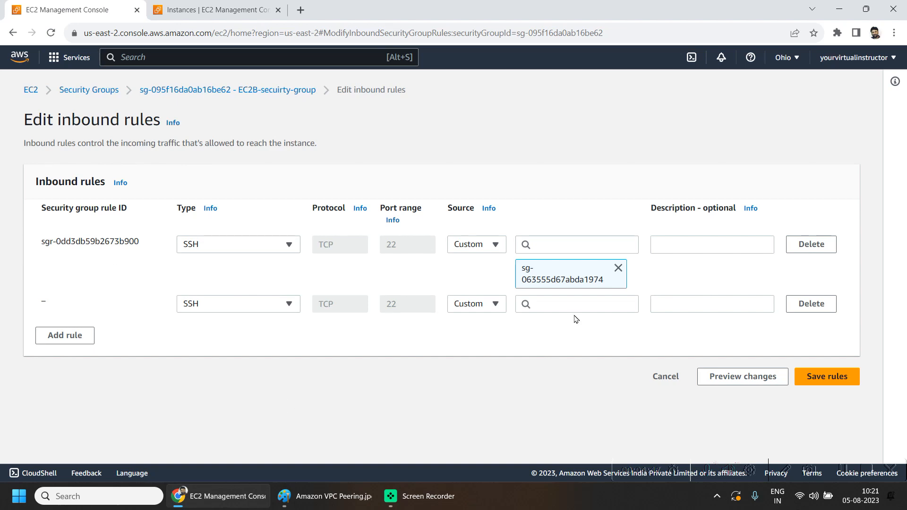
pyautogui.click(458, 308)
pyautogui.click(459, 308)
pyautogui.click(569, 306)
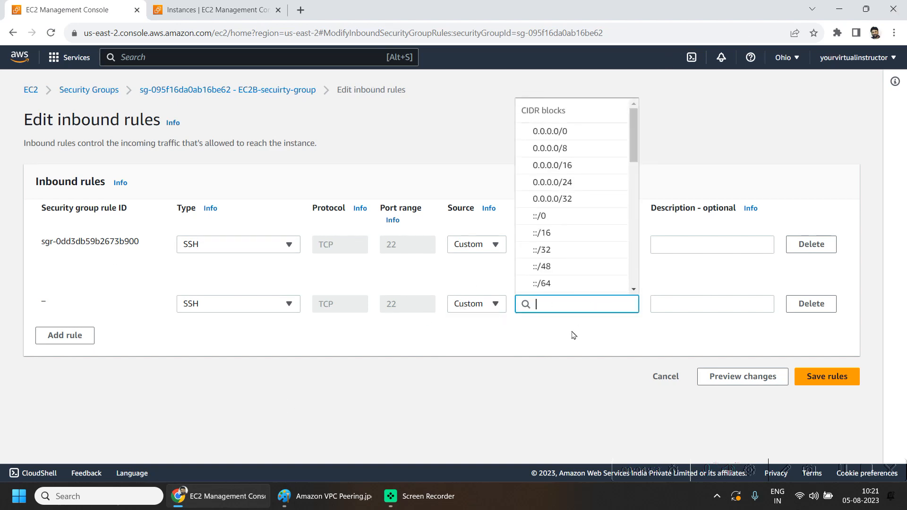
pyautogui.scroll(-4, 560, 170)
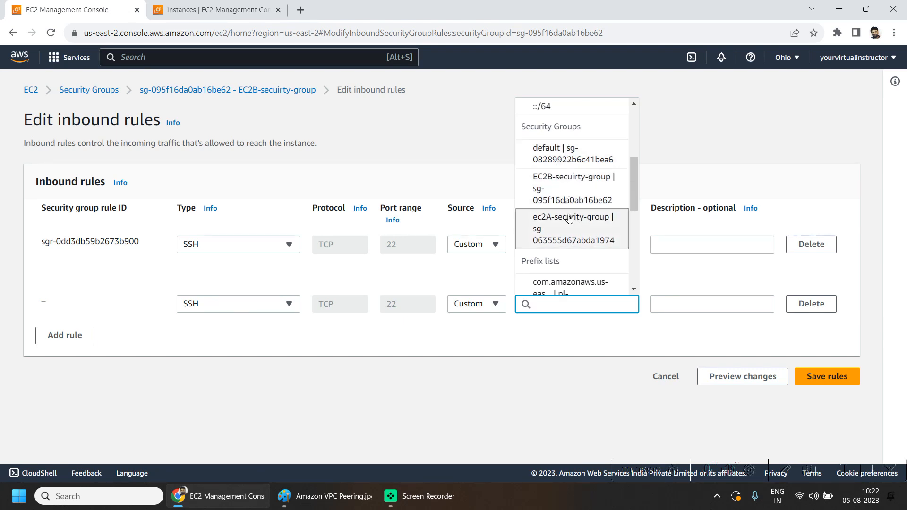
pyautogui.click(184, 4)
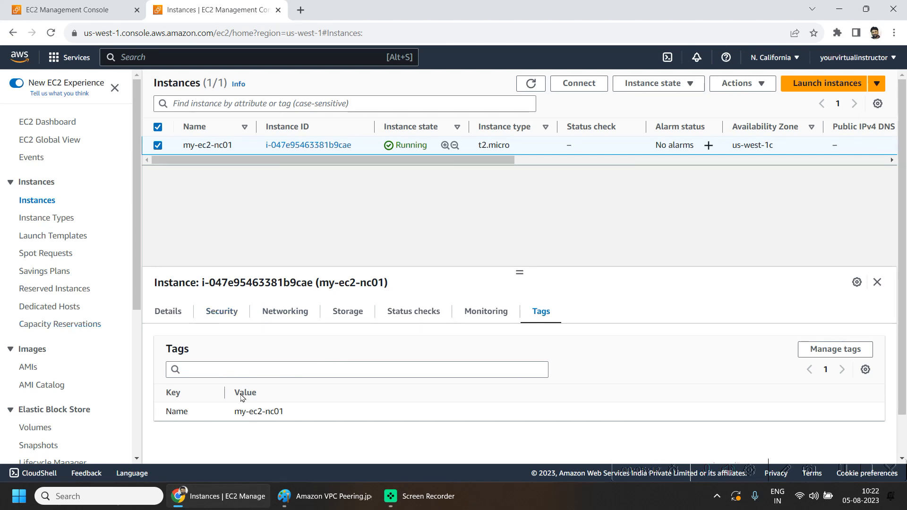
# Step: Open my-ec2-nc01's subnet my-subnet-nc-01 and select its 10.1.0.0/24 IPv4 CIDR
pyautogui.click(285, 311)
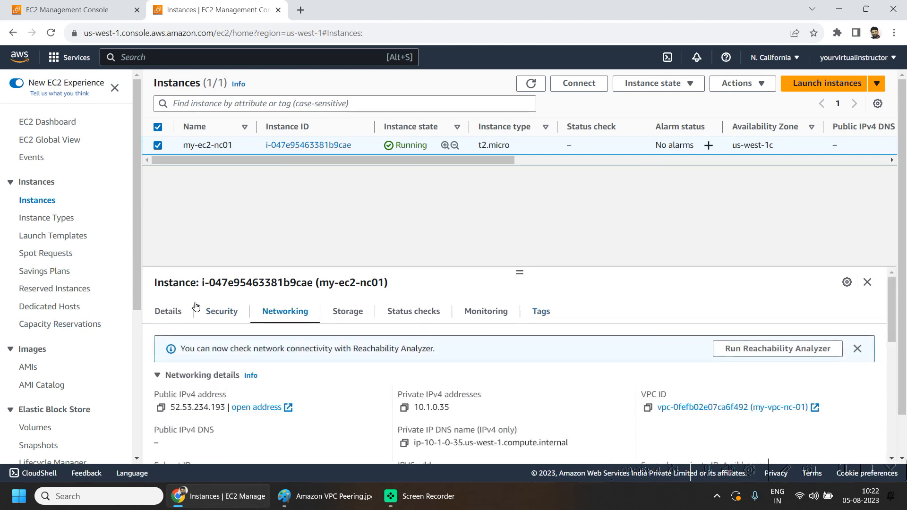
pyautogui.scroll(-3, 408, 410)
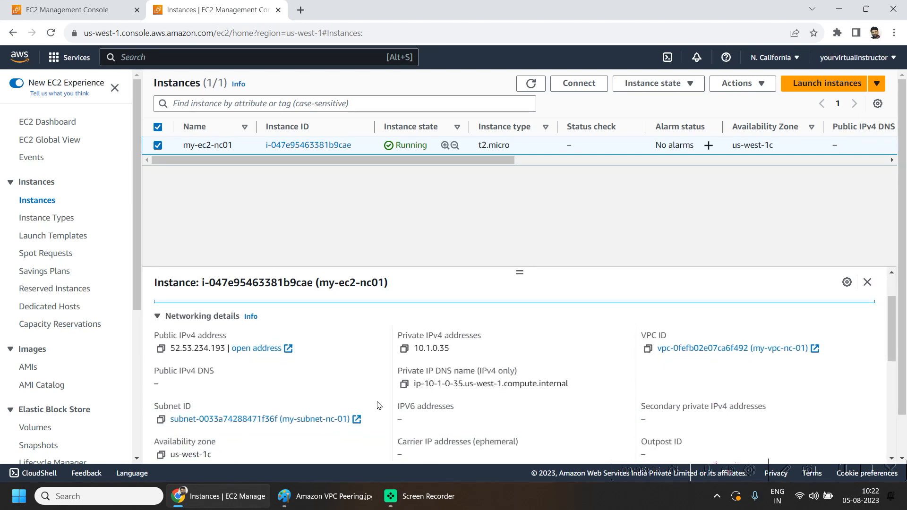
pyautogui.click(211, 421)
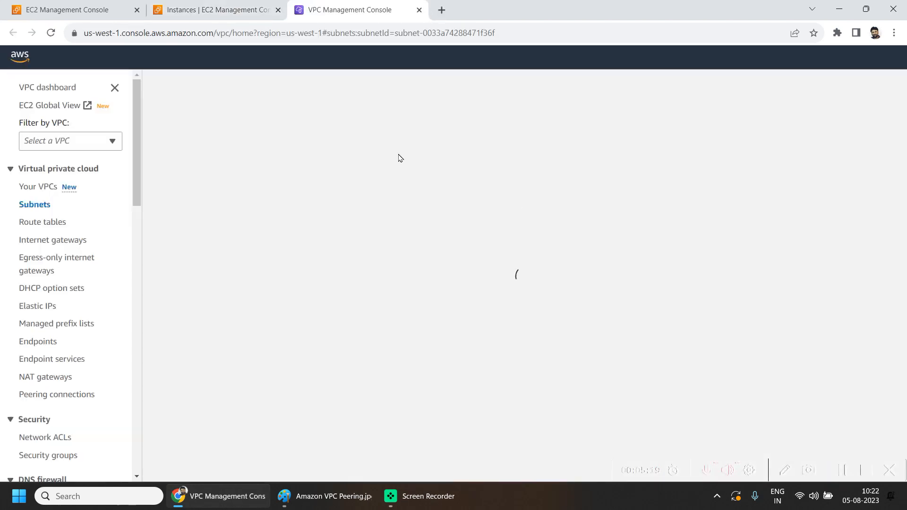
pyautogui.moveTo(799, 173); pyautogui.dragTo(745, 171)
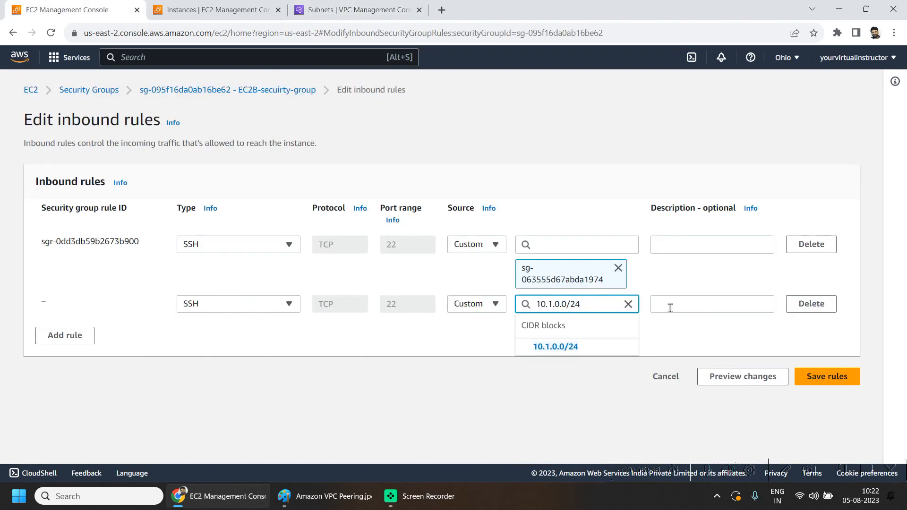
# Step: Set the new SSH rule's source to 10.1.0.0/24
pyautogui.click(599, 345)
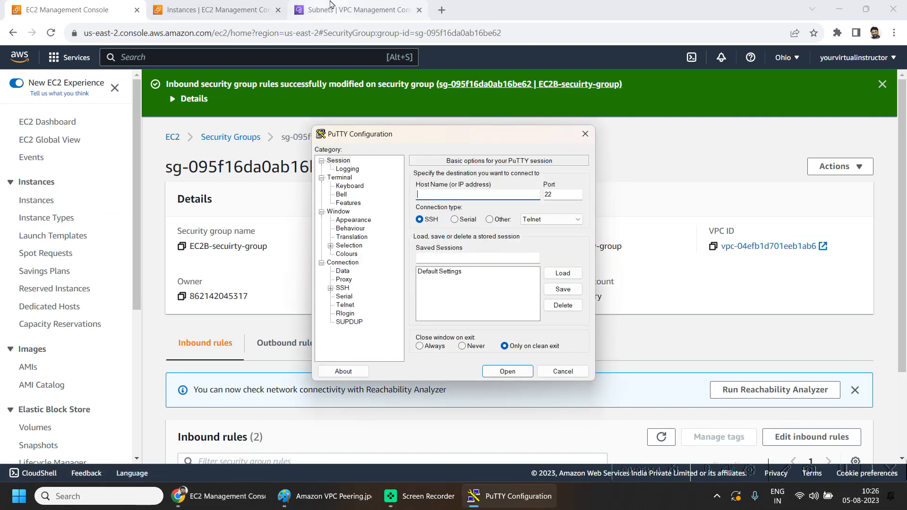
pyautogui.click(253, 3)
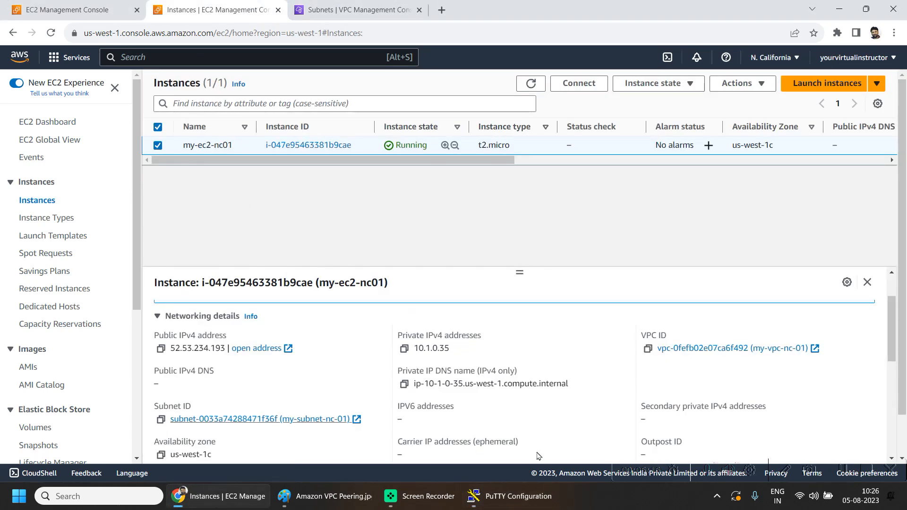
pyautogui.click(161, 348)
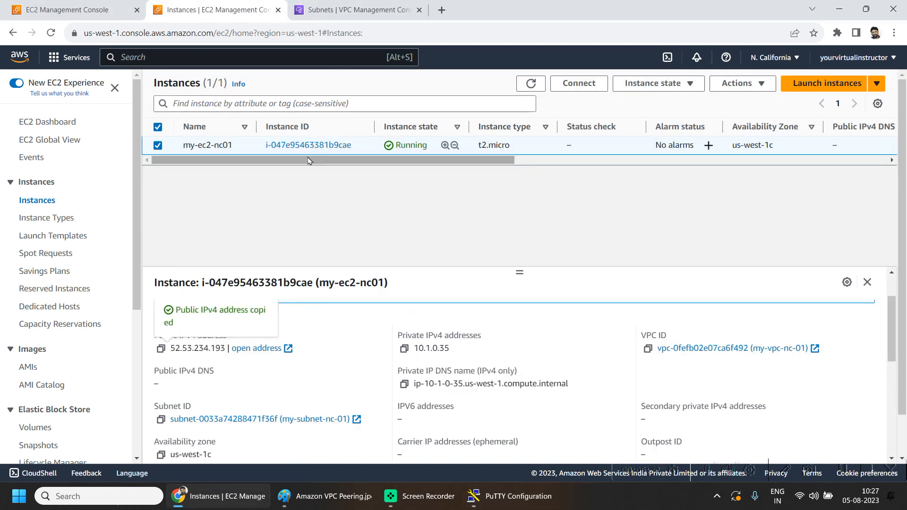
pyautogui.hotkey('alt', 'Tab')
pyautogui.hotkey('ctrl', 'v')
pyautogui.press('Home')
pyautogui.write('ec2-user@')
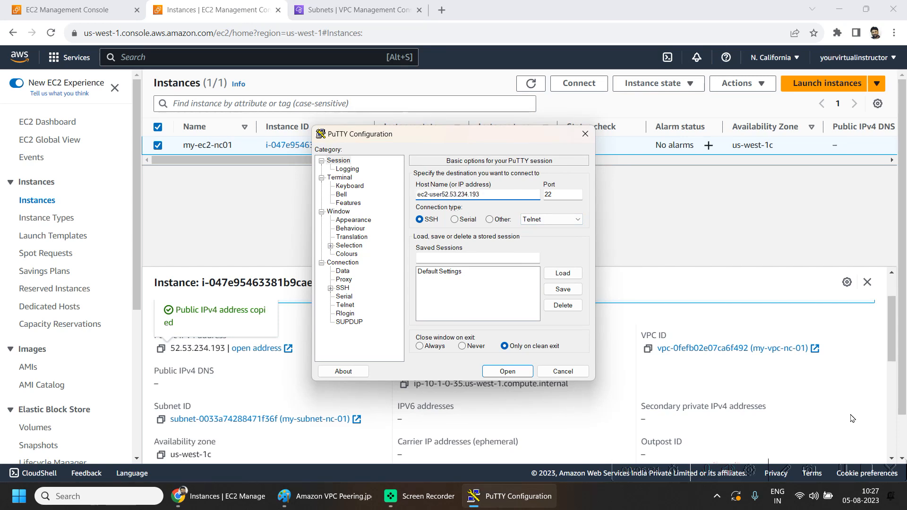
# Step: Set the downloaded key pair as the SSH auth private key file and start the session
pyautogui.click(344, 288)
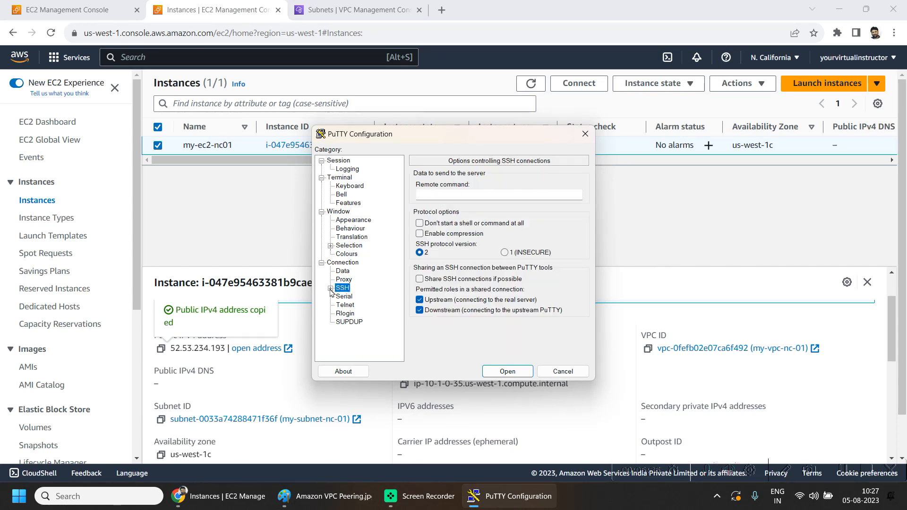
pyautogui.click(330, 288)
pyautogui.doubleClick(354, 315)
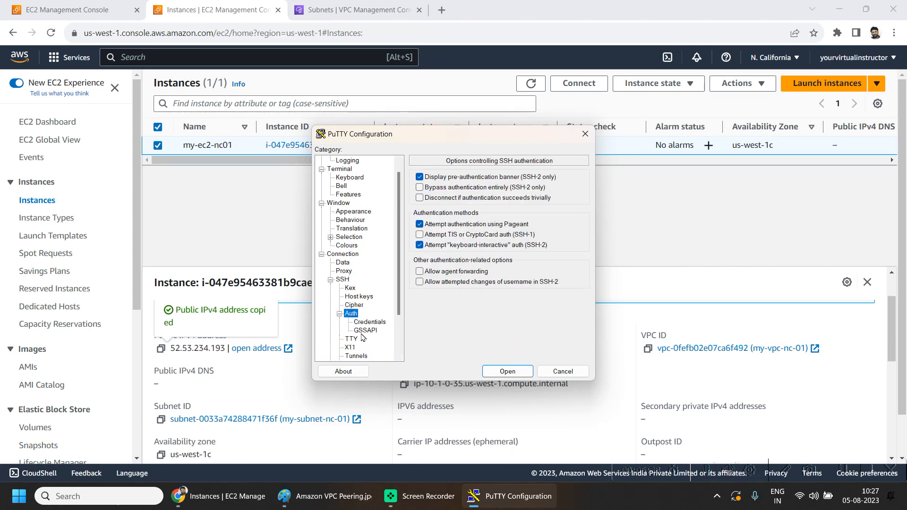
pyautogui.click(369, 322)
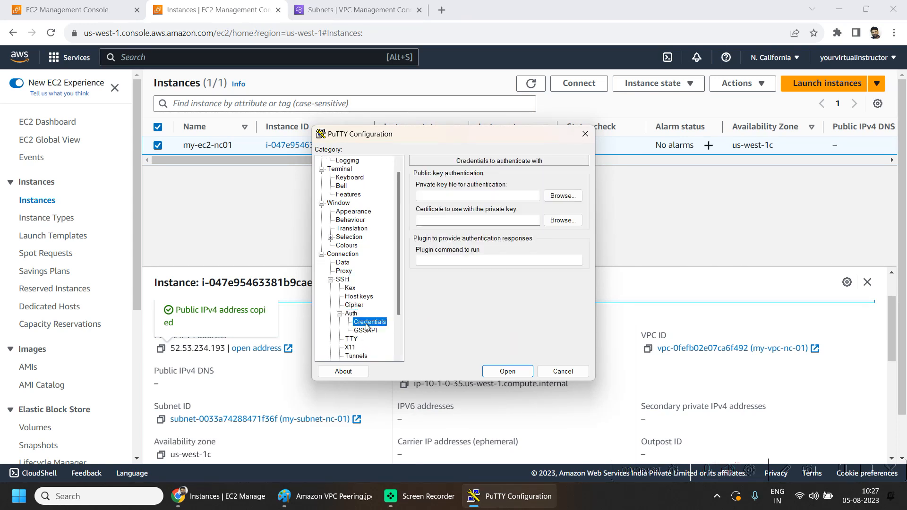
pyautogui.click(562, 196)
pyautogui.doubleClick(500, 312)
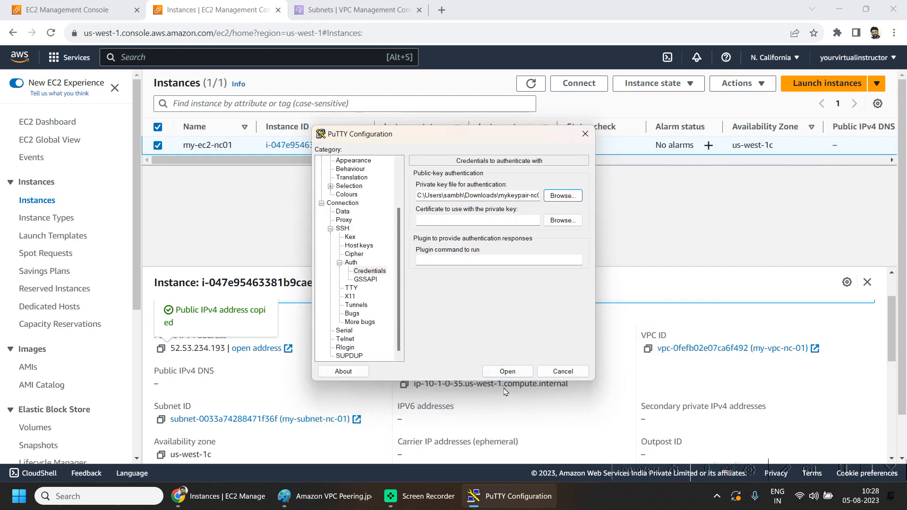
pyautogui.click(507, 372)
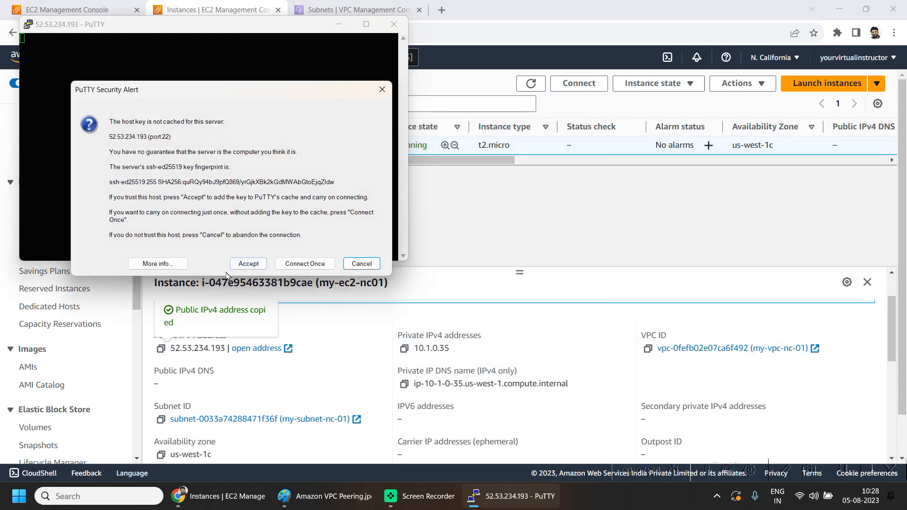
# Step: Accept the host key, maximize the terminal and run hostname, showing ip-10-1-0-35.us-west-1.compute.internal
pyautogui.click(249, 263)
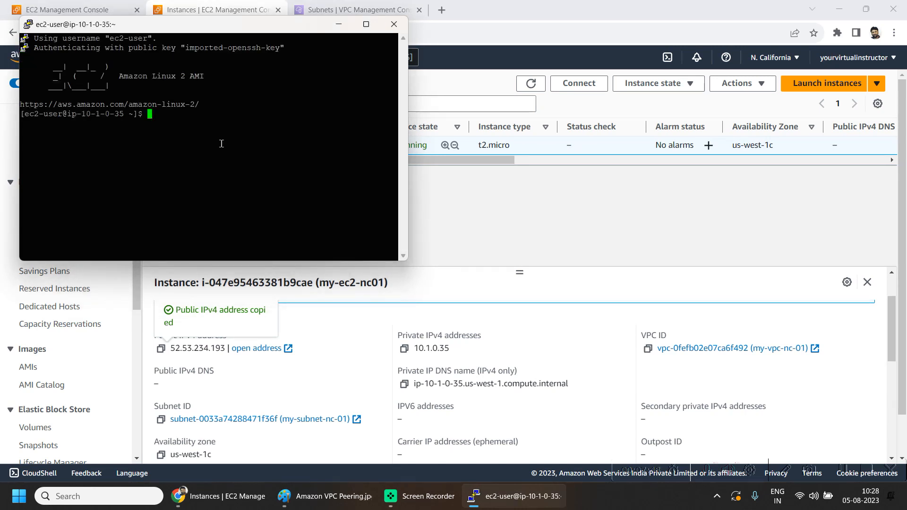
pyautogui.click(367, 25)
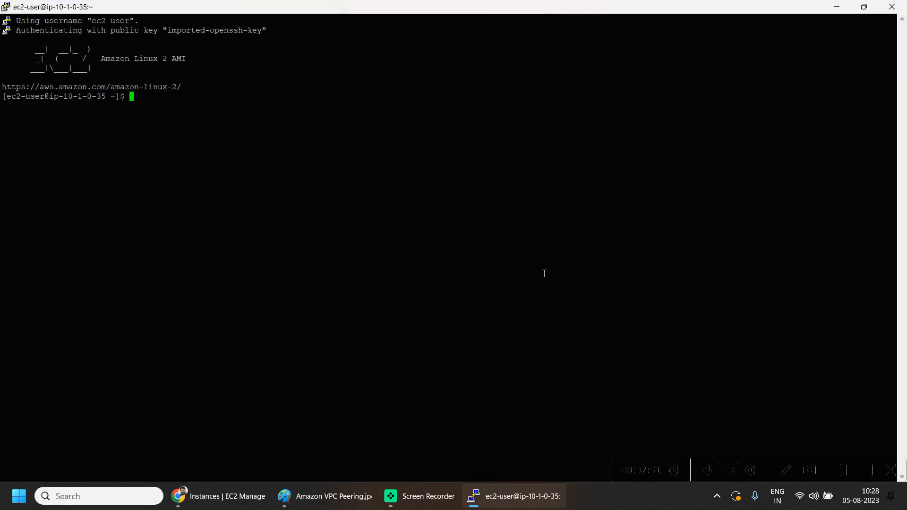
pyautogui.write('hostname')
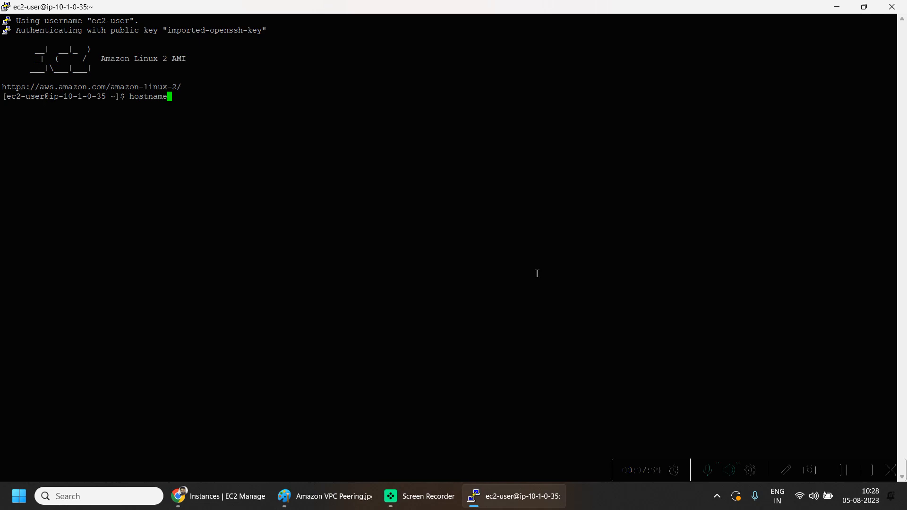
pyautogui.press('Return')
# Step: Compare the hostname with the instance's private IPv4 in the console, then return to the Ohio security group page
pyautogui.hotkey('alt', 'Tab')
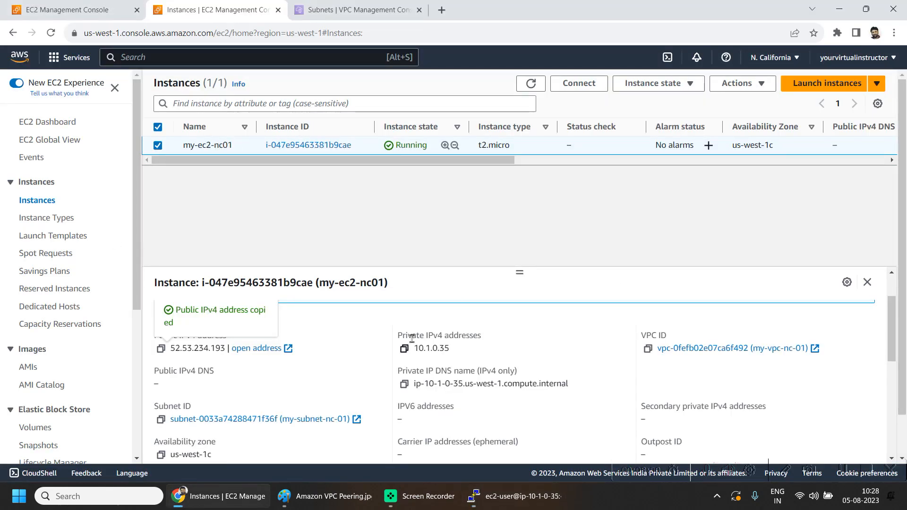
pyautogui.moveTo(418, 348); pyautogui.dragTo(455, 350)
pyautogui.hotkey('alt', 'Tab')
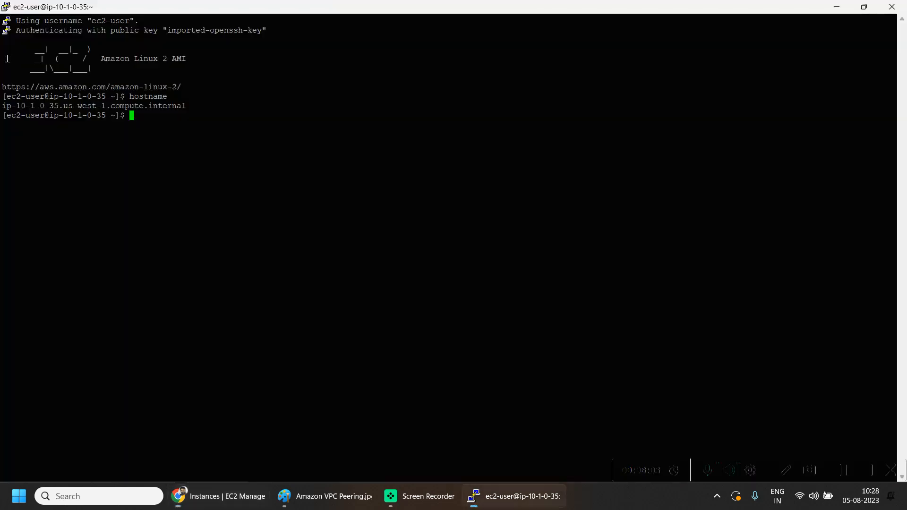
pyautogui.moveTo(14, 105)
pyautogui.mouseDown()
pyautogui.moveTo(66, 114)
pyautogui.moveTo(58, 110)
pyautogui.mouseUp()
pyautogui.hotkey('alt', 'Tab')
pyautogui.hotkey('alt', 'Tab')
pyautogui.click(841, 7)
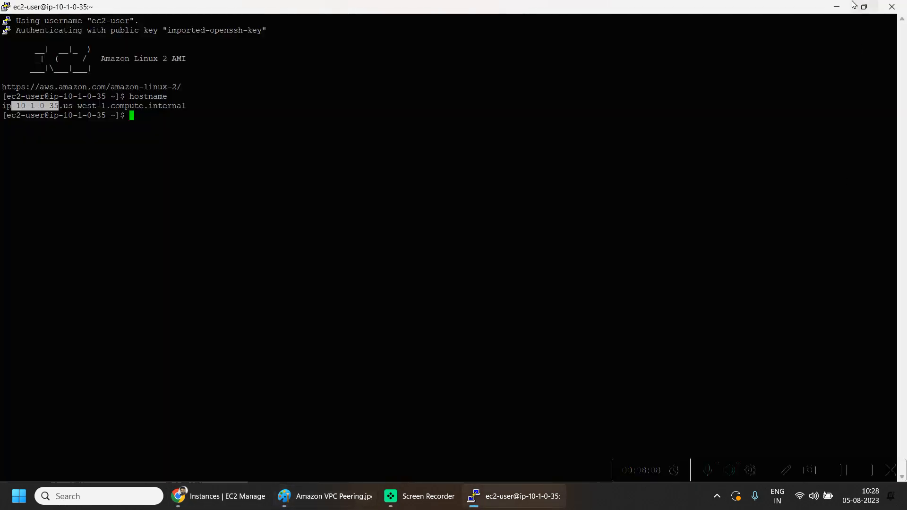
pyautogui.click(423, 226)
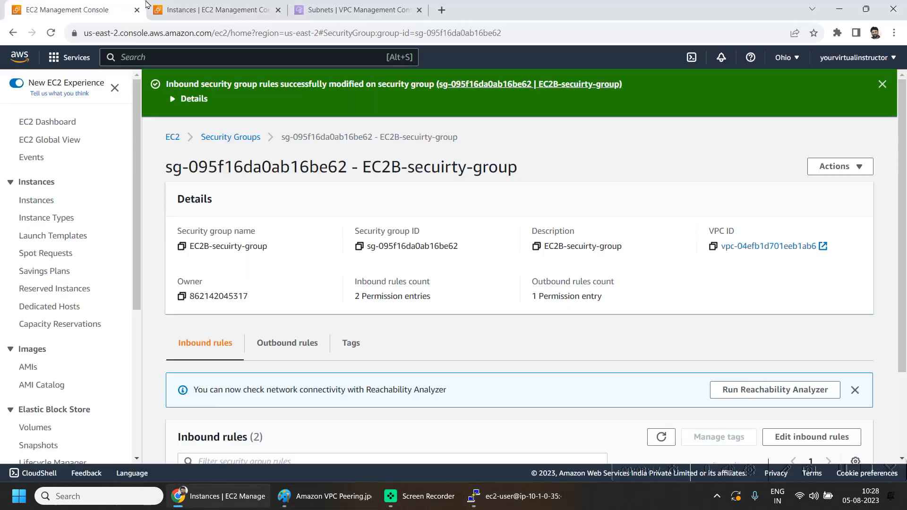
pyautogui.click(217, 496)
# Step: Open EC2B's SSH client connect steps, showing private IP 10.0.1.152 and key vpc-demo-keypair01.pem
pyautogui.click(36, 200)
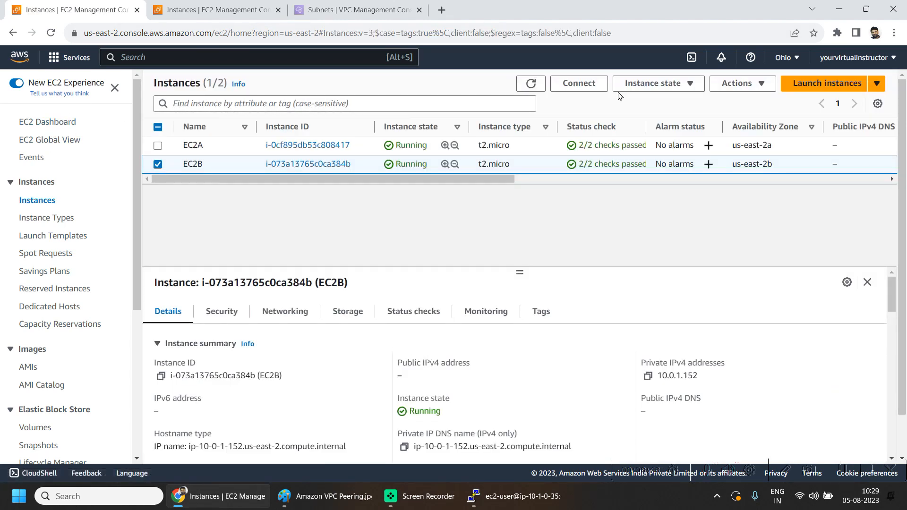
pyautogui.click(593, 85)
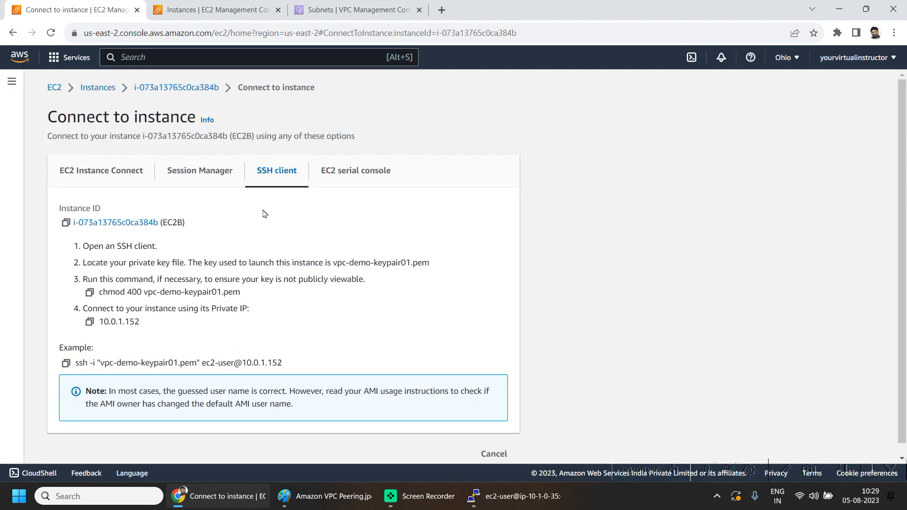
pyautogui.moveTo(146, 292); pyautogui.dragTo(240, 294)
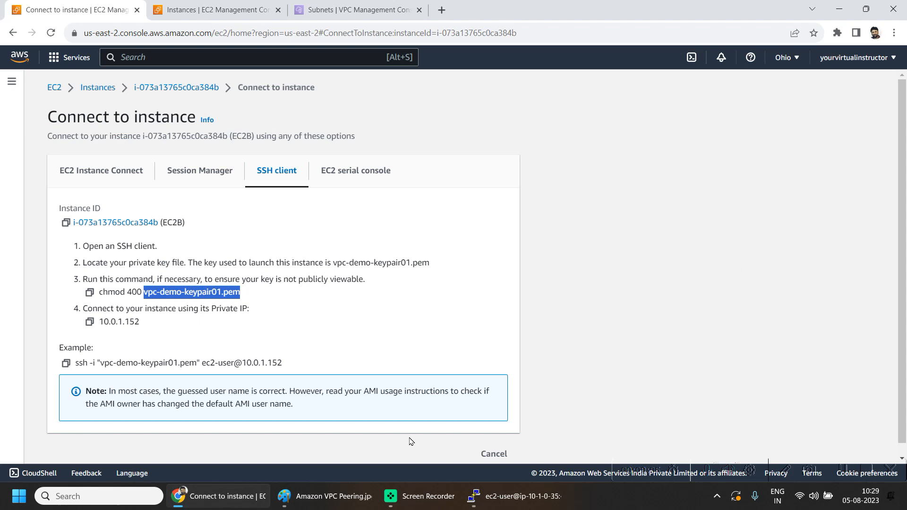
pyautogui.click(10, 502)
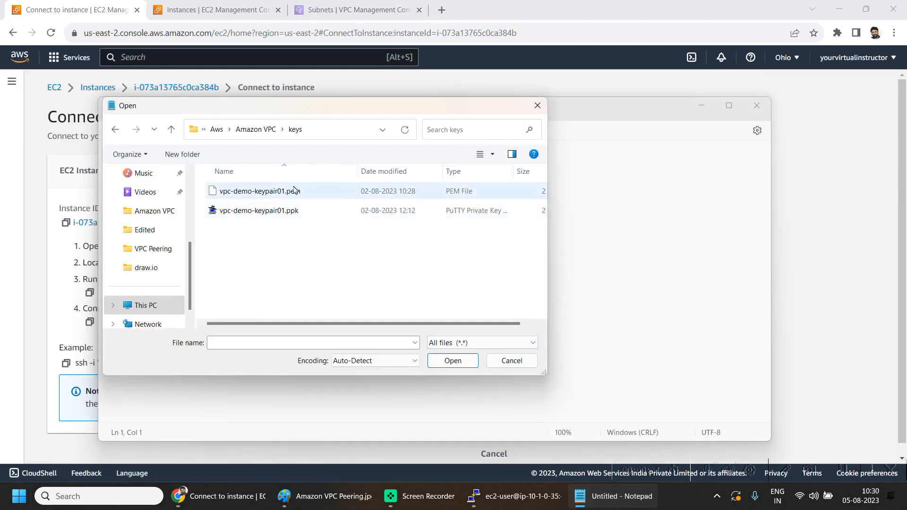
# Step: Paste the private key from Notepad into a new nano file vpc-demo-keypair01.pem and save it
pyautogui.doubleClick(288, 197)
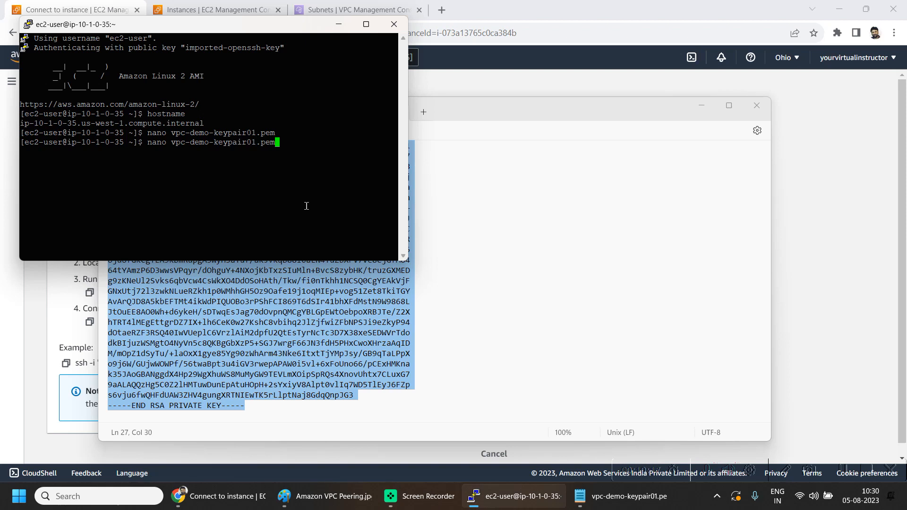
pyautogui.press('Return')
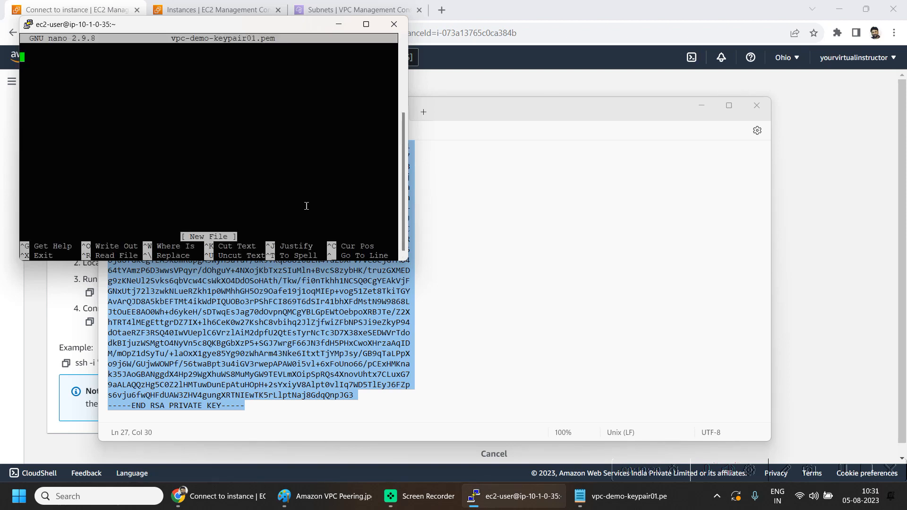
pyautogui.click(494, 117)
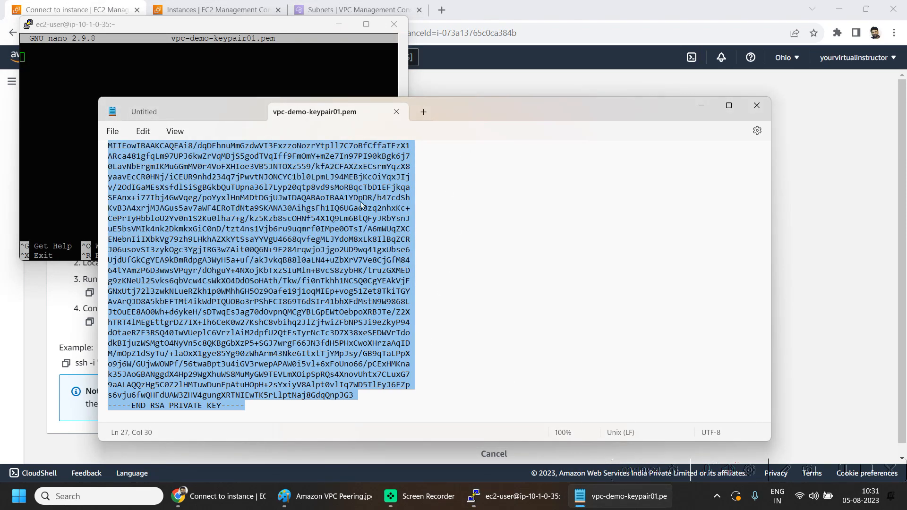
pyautogui.click(152, 71)
pyautogui.rightClick(152, 71)
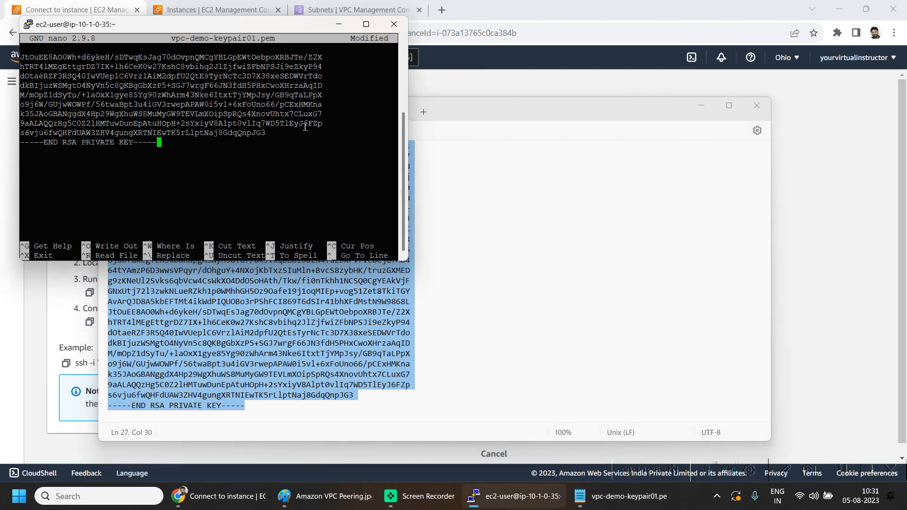
pyautogui.hotkey('ctrl', 'x')
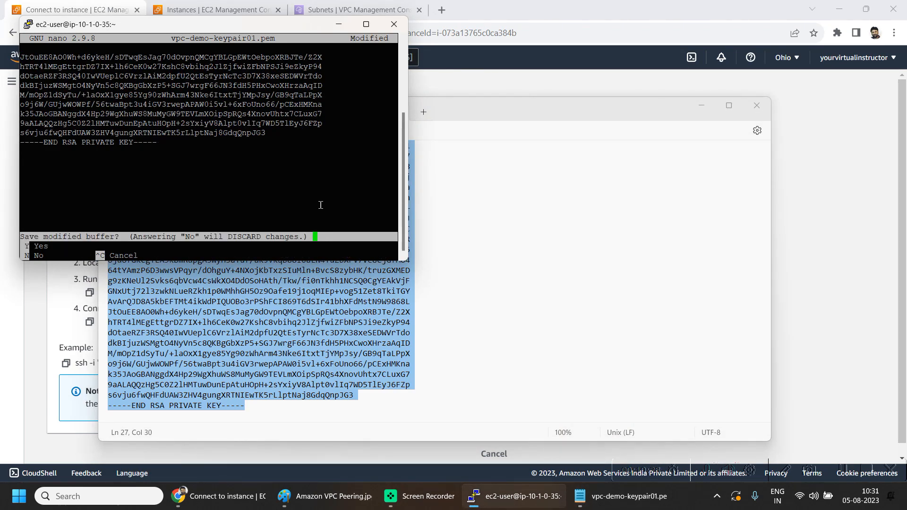
pyautogui.press('y')
pyautogui.press('Return')
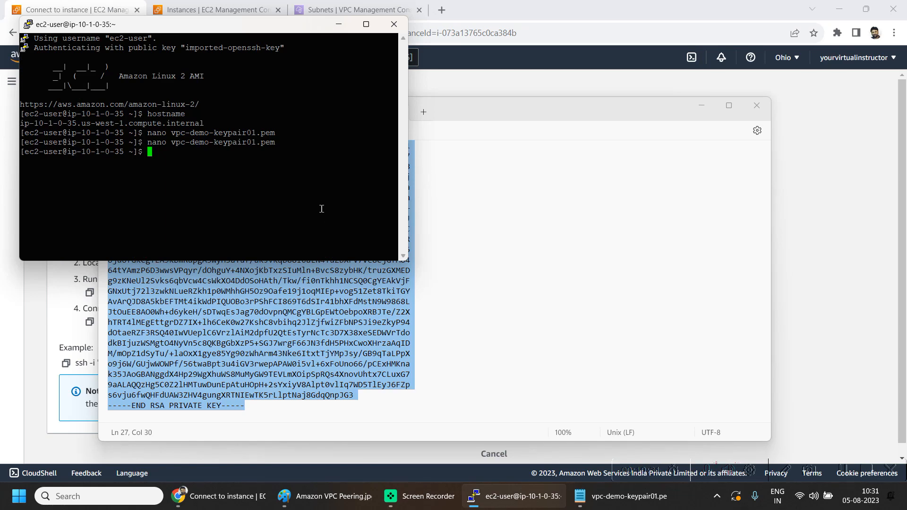
# Step: Print vpc-demo-keypair01.pem with cat to confirm its RSA private key contents
pyautogui.write('cat v')
pyautogui.press('Tab')
pyautogui.press('Return')
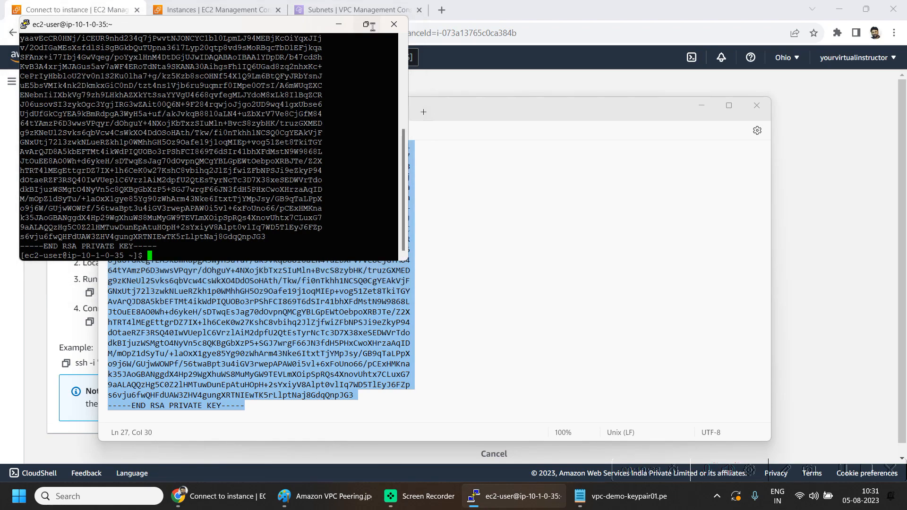
pyautogui.click(372, 27)
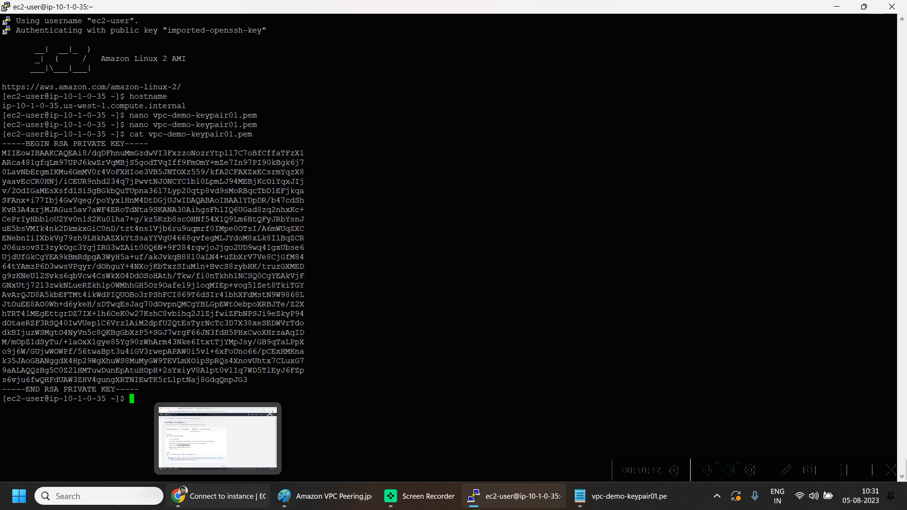
# Step: Run the chmod 400 command from the Connect page on vpc-demo-keypair01.pem
pyautogui.click(218, 496)
pyautogui.click(258, 305)
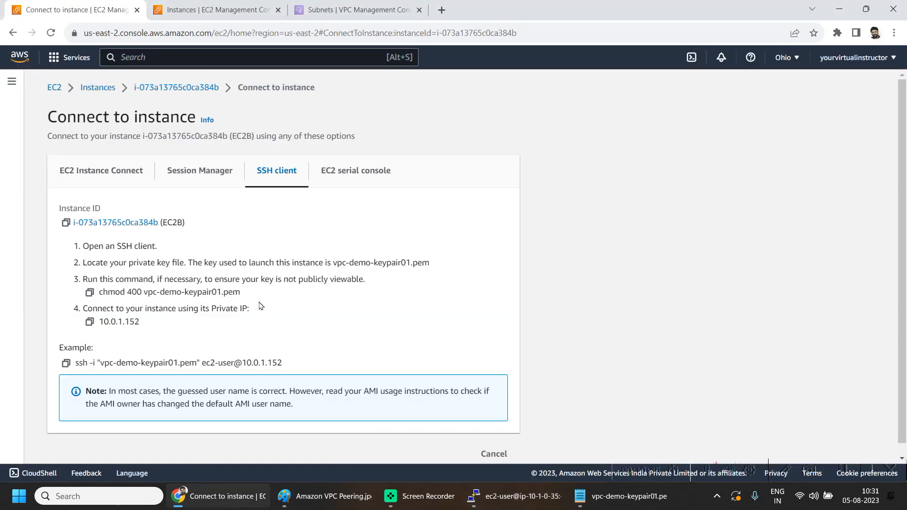
pyautogui.click(89, 292)
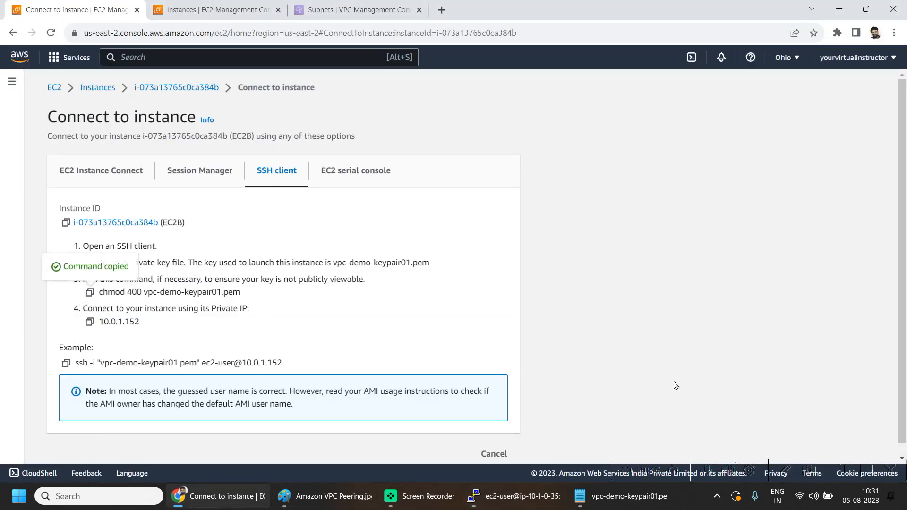
pyautogui.hotkey('alt', 'Tab')
pyautogui.rightClick(431, 287)
pyautogui.press('Return')
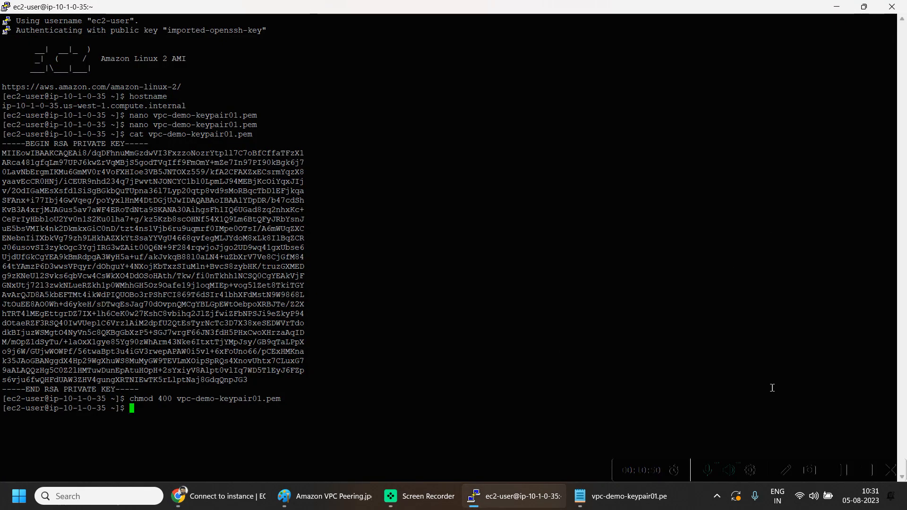
# Step: Run the example ssh -i command to 10.0.1.152 and answer yes to the host key prompt
pyautogui.hotkey('alt', 'Tab')
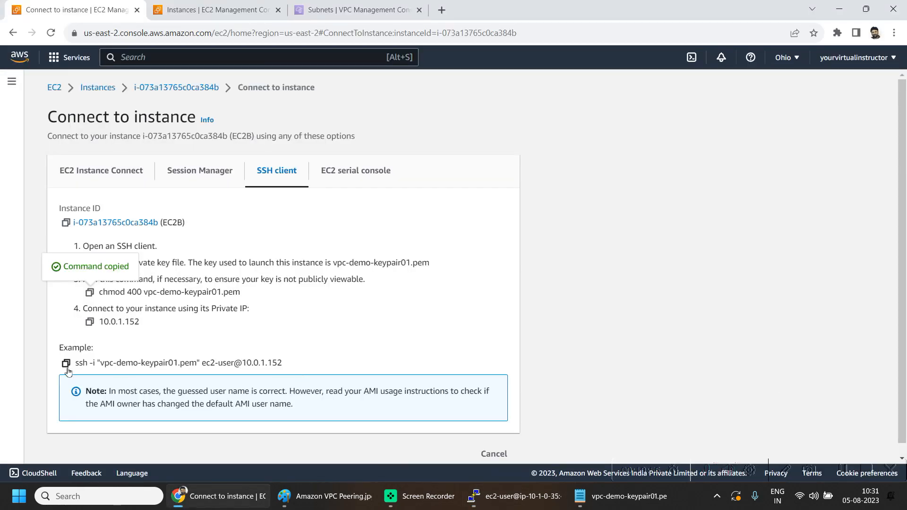
pyautogui.hotkey('alt', 'Tab')
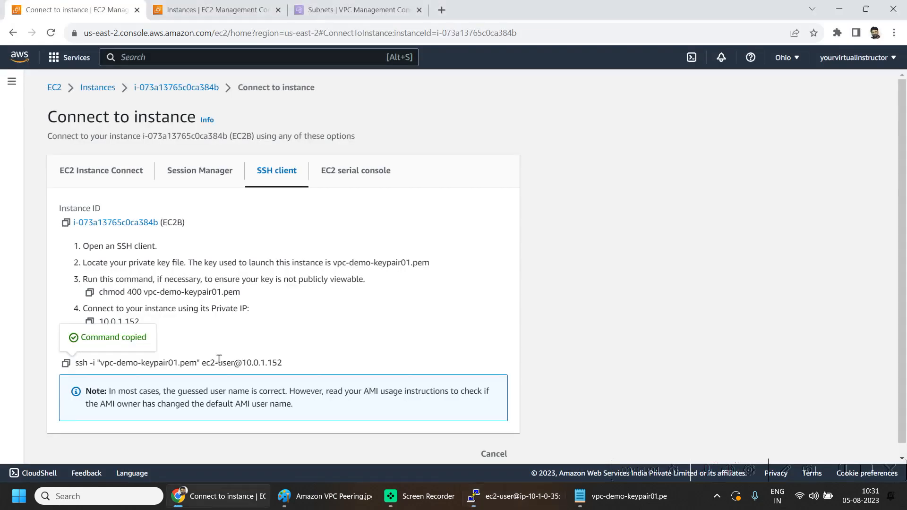
pyautogui.hotkey('alt', 'Tab')
pyautogui.click(66, 363)
pyautogui.hotkey('alt', 'Tab')
pyautogui.rightClick(521, 314)
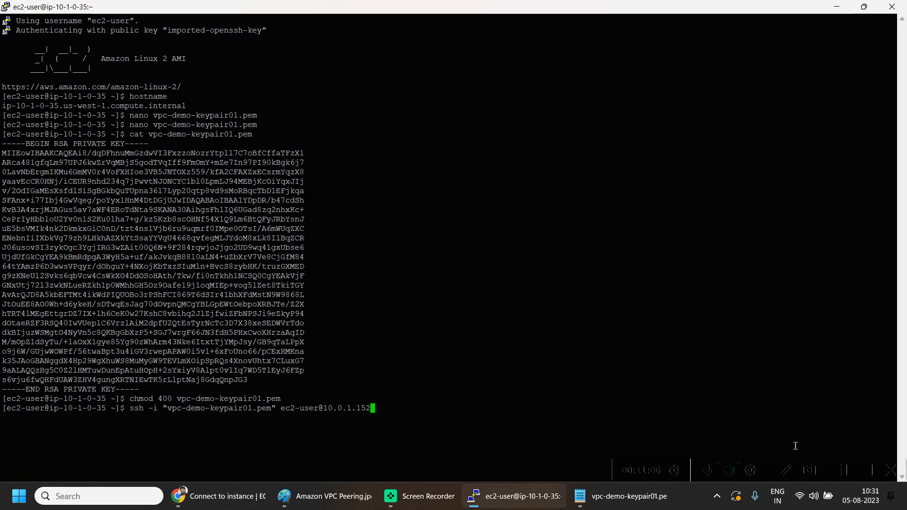
pyautogui.press('Return')
pyautogui.write('yes')
pyautogui.press('Return')
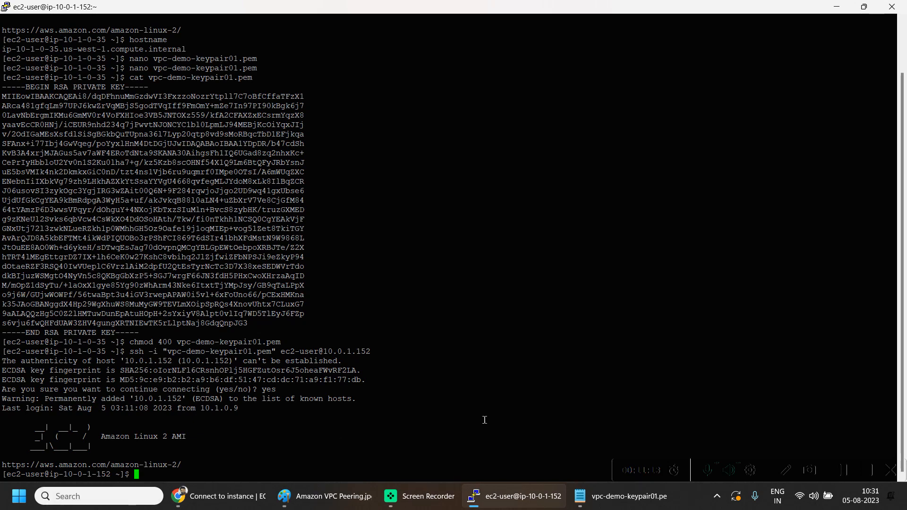
# Step: Confirm the ip-10-0-1-152 prompt matches EC2B's private IPv4 address, then show the VPC peering diagram
pyautogui.moveTo(64, 475); pyautogui.dragTo(112, 474)
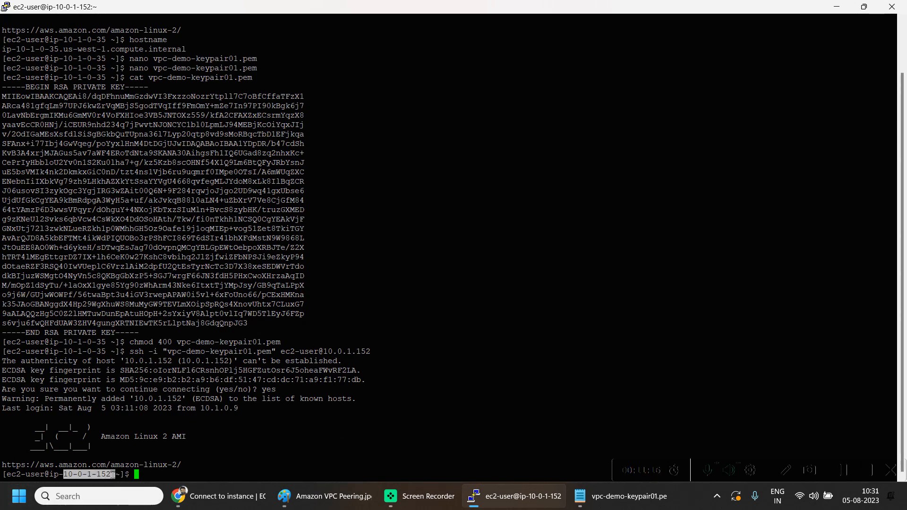
pyautogui.hotkey('alt', 'Tab')
pyautogui.click(649, 163)
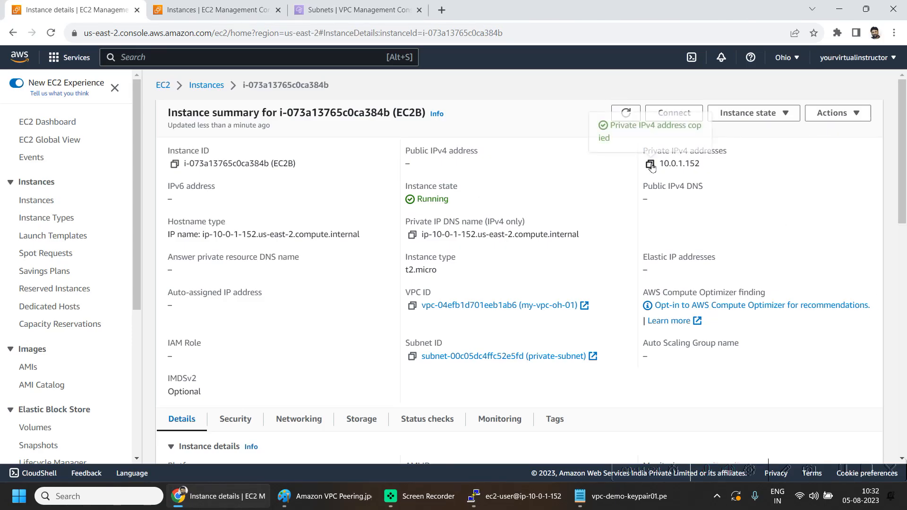
pyautogui.moveTo(699, 163); pyautogui.dragTo(666, 164)
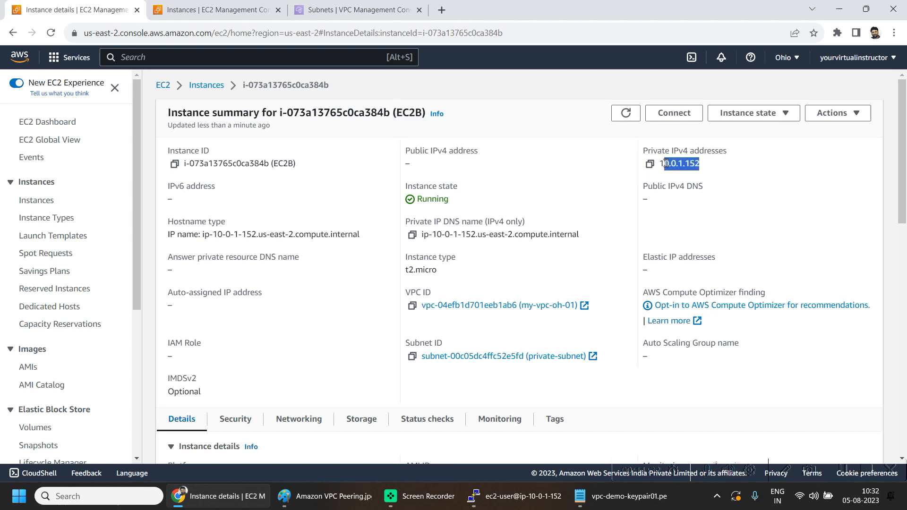
pyautogui.click(326, 496)
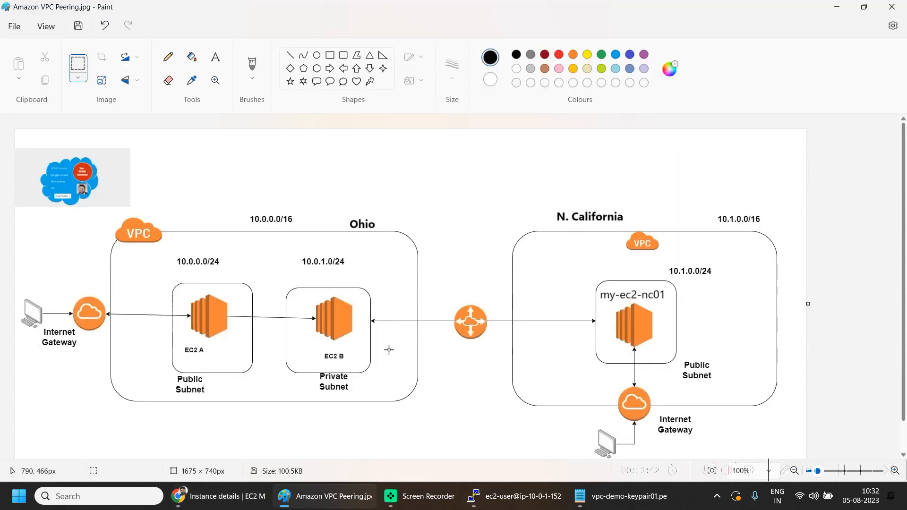
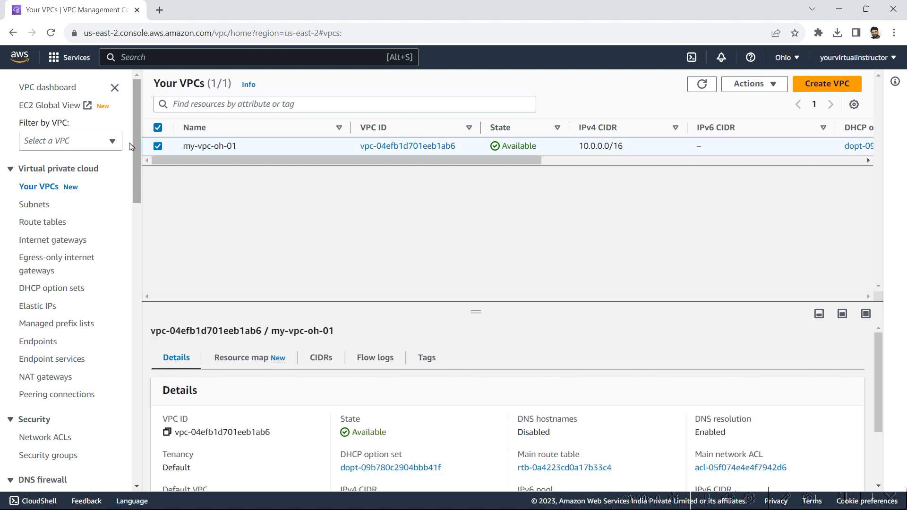
# Step: Start a VPC flow log named my-vpc-flow-log-oh-01 with a 1-minute aggregation interval
pyautogui.click(375, 360)
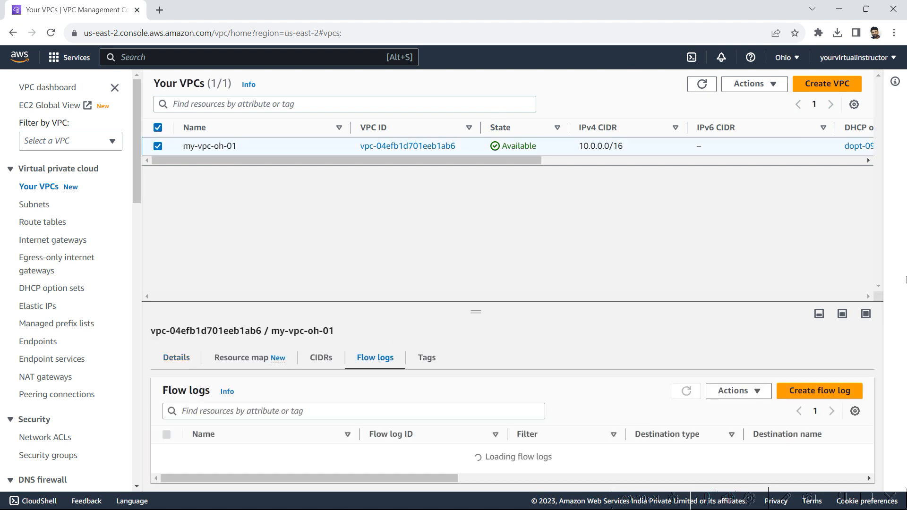
pyautogui.click(820, 395)
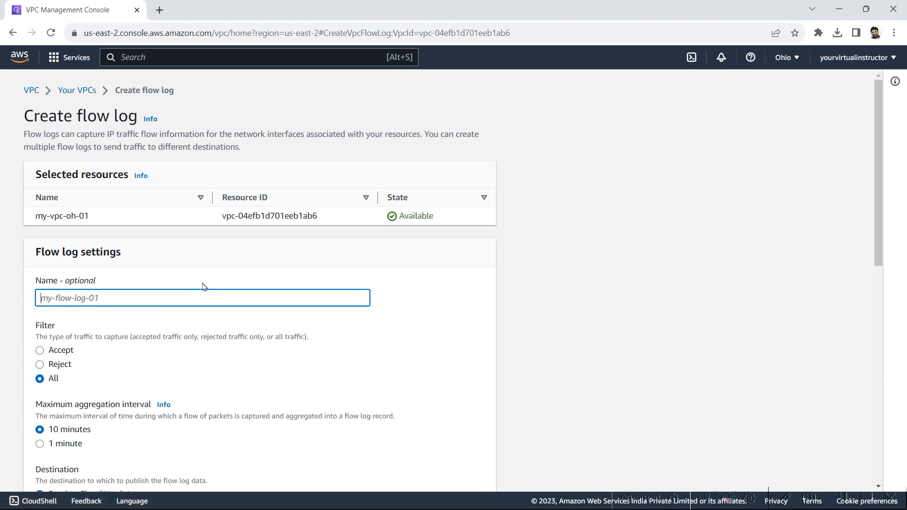
pyautogui.write('my-vpc-flow-log-oh-01')
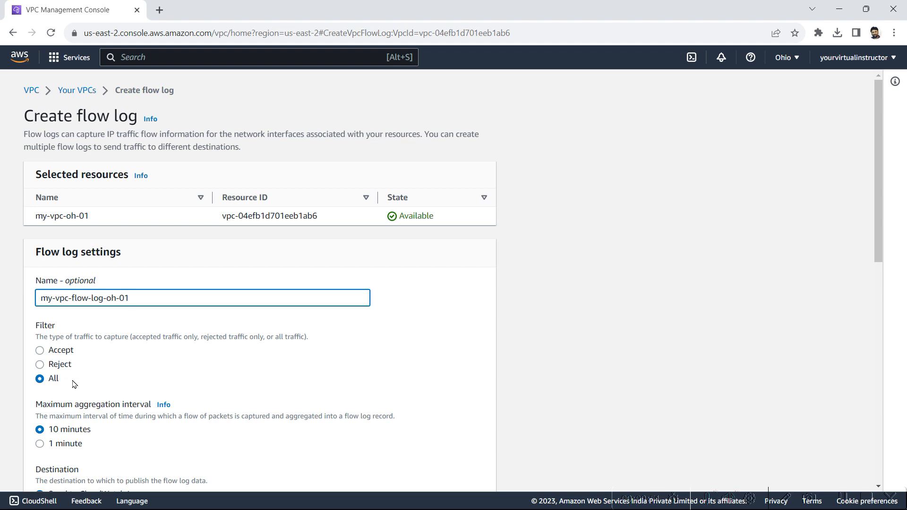
pyautogui.scroll(-2, 194, 384)
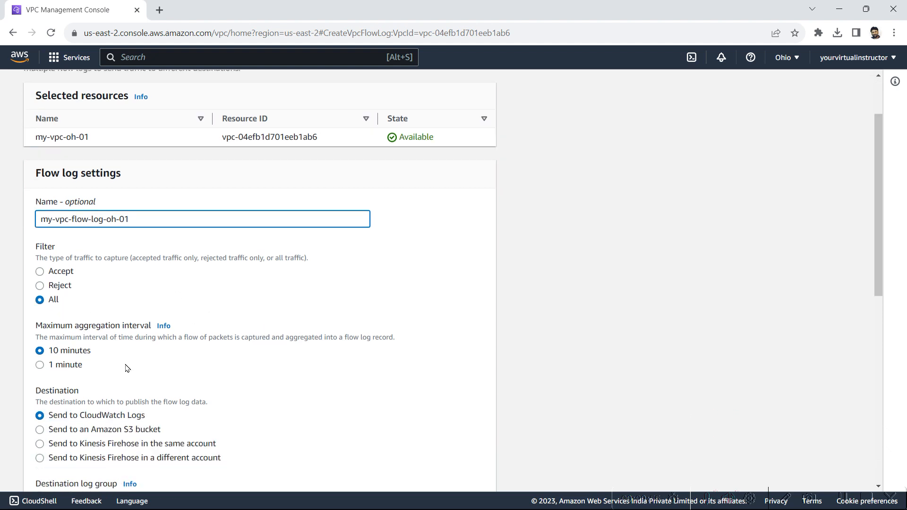
pyautogui.click(52, 367)
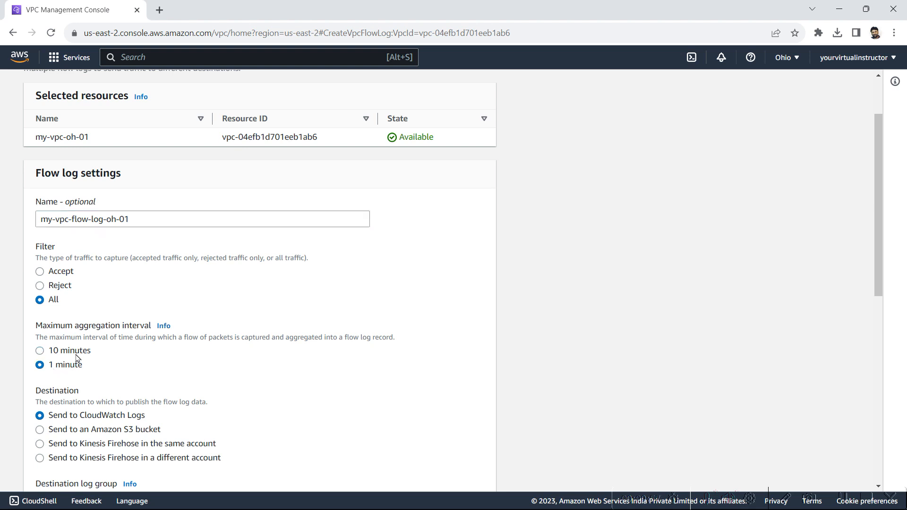
pyautogui.click(69, 354)
pyautogui.click(56, 366)
# Step: Choose Send to an Amazon S3 bucket as the destination and start creating a bucket in a new tab
pyautogui.scroll(-2, 233, 360)
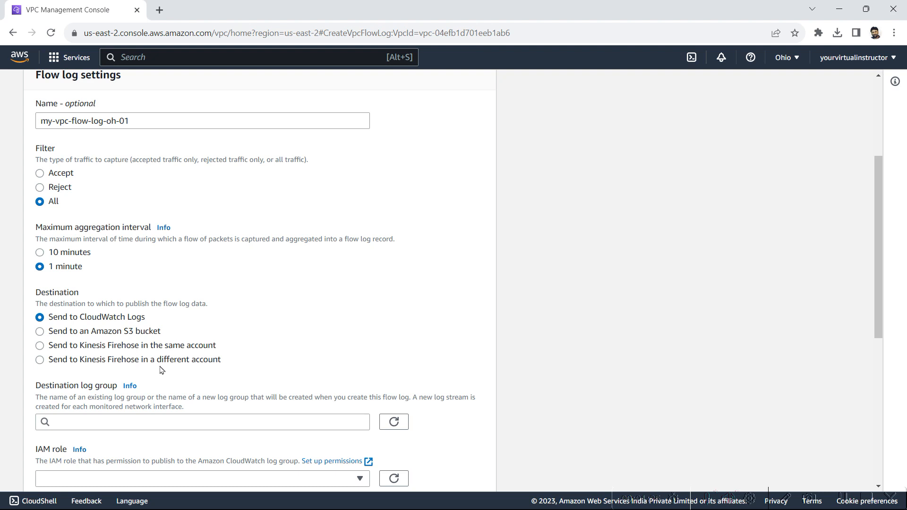
pyautogui.scroll(-3, 425, 297)
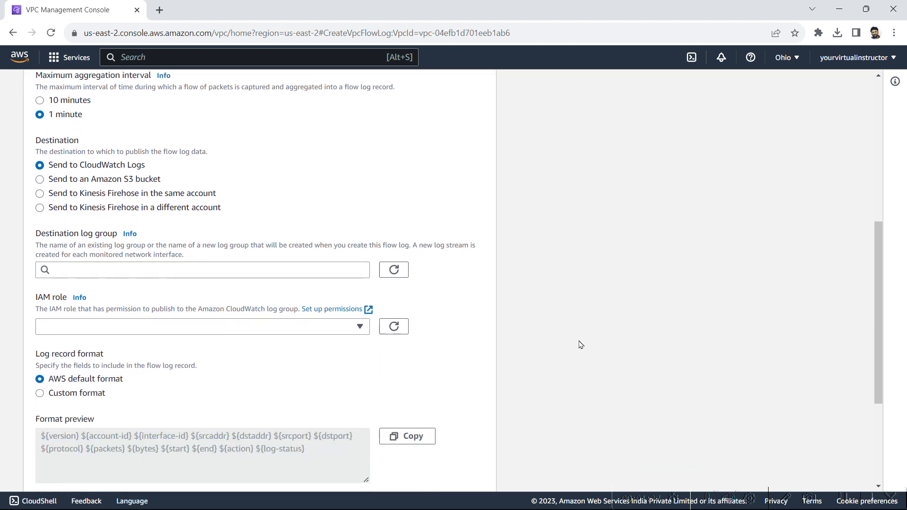
pyautogui.scroll(1, 152, 304)
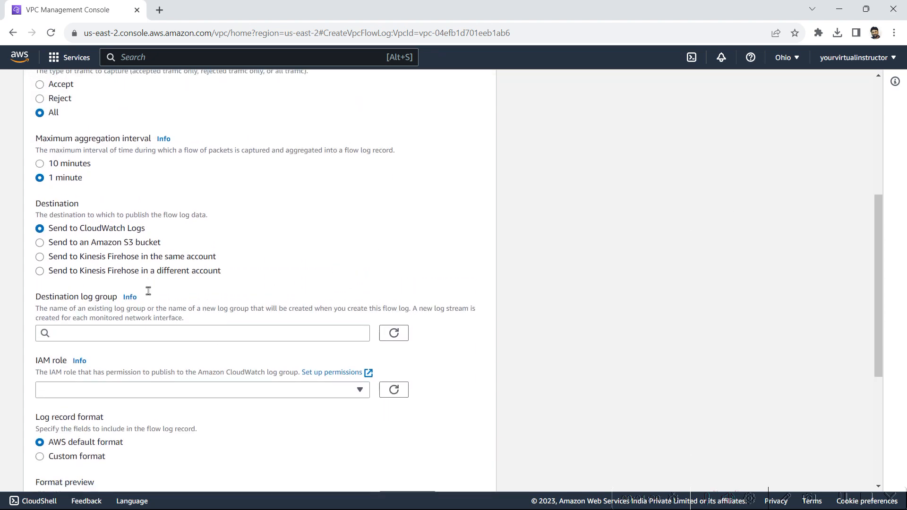
pyautogui.scroll(-1, 148, 291)
pyautogui.click(87, 176)
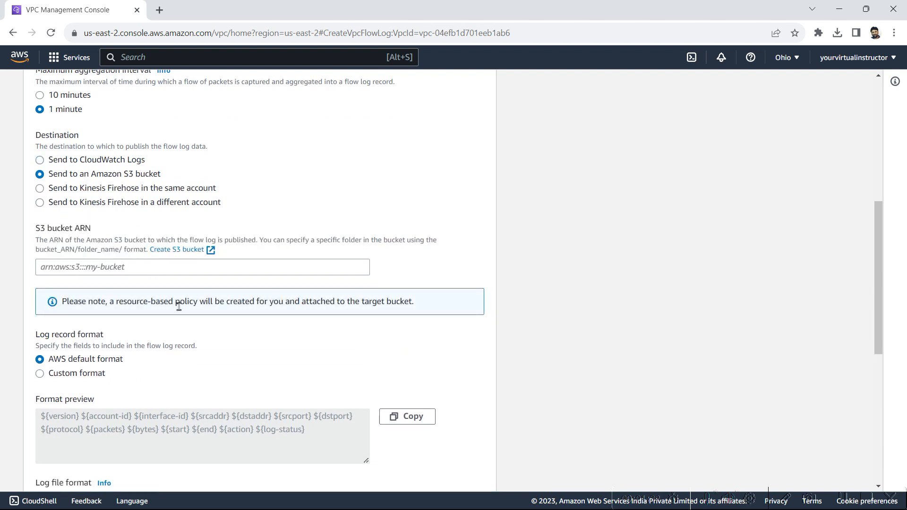
pyautogui.scroll(1, 206, 236)
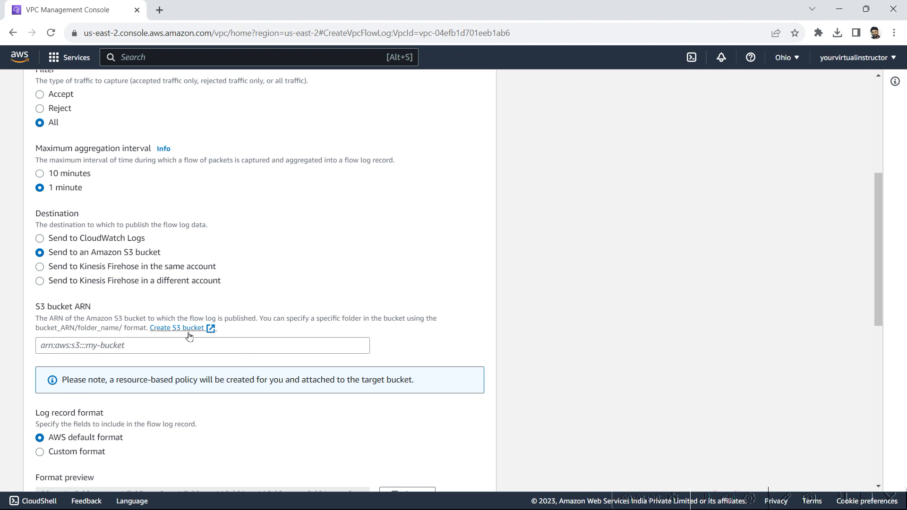
pyautogui.click(146, 346)
pyautogui.click(189, 329)
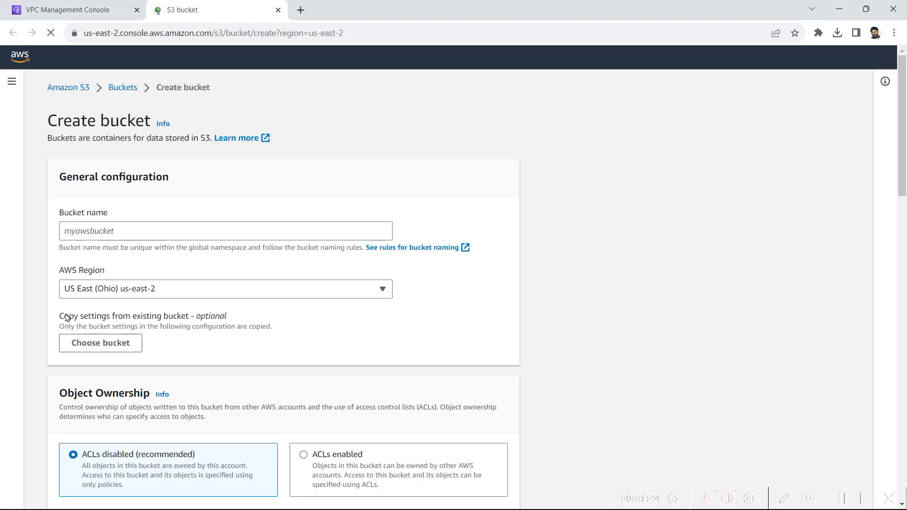
# Step: Create the S3 bucket mys3bucket-oh-01 with default settings
pyautogui.click(231, 229)
pyautogui.write('mys3')
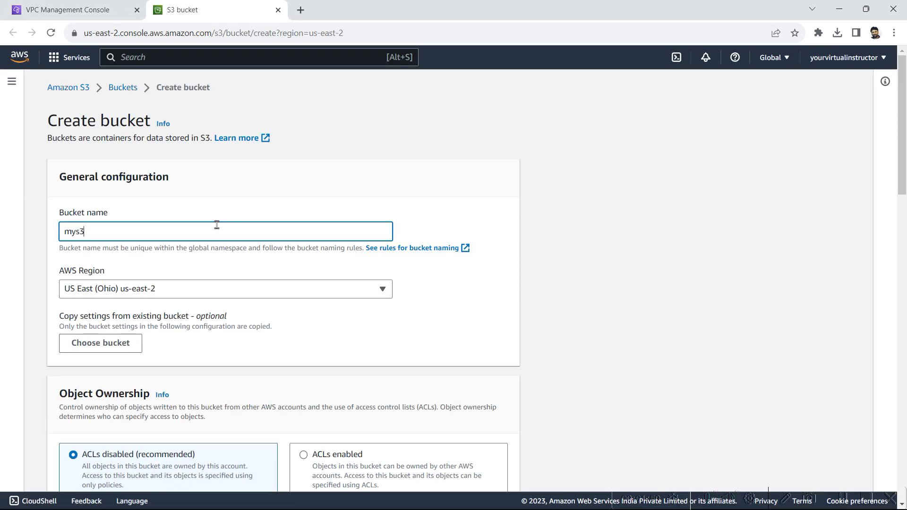
pyautogui.write('bcu')
pyautogui.scroll(-5, 488, 370)
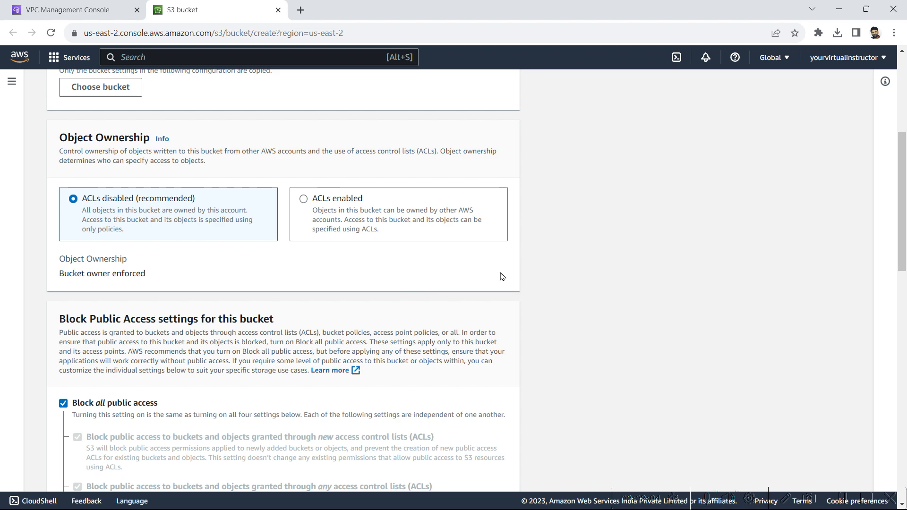
pyautogui.scroll(-2, 263, 361)
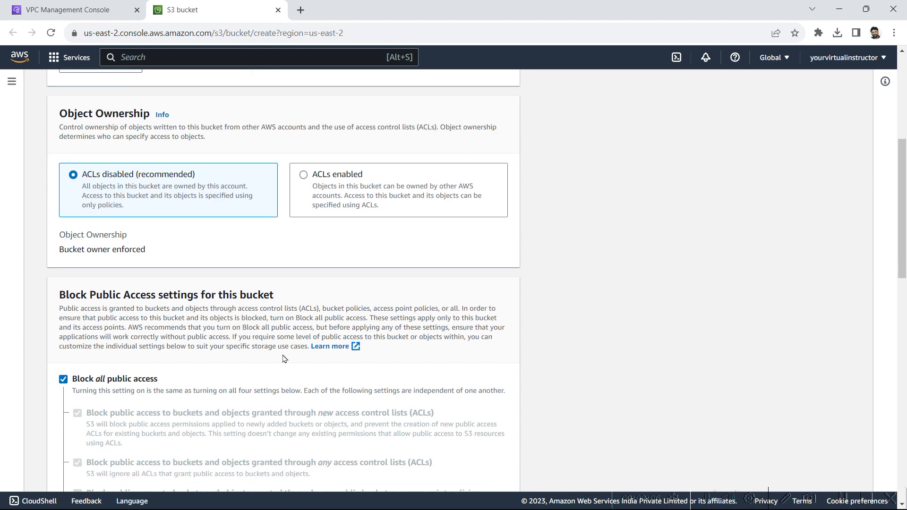
pyautogui.scroll(-8, 478, 430)
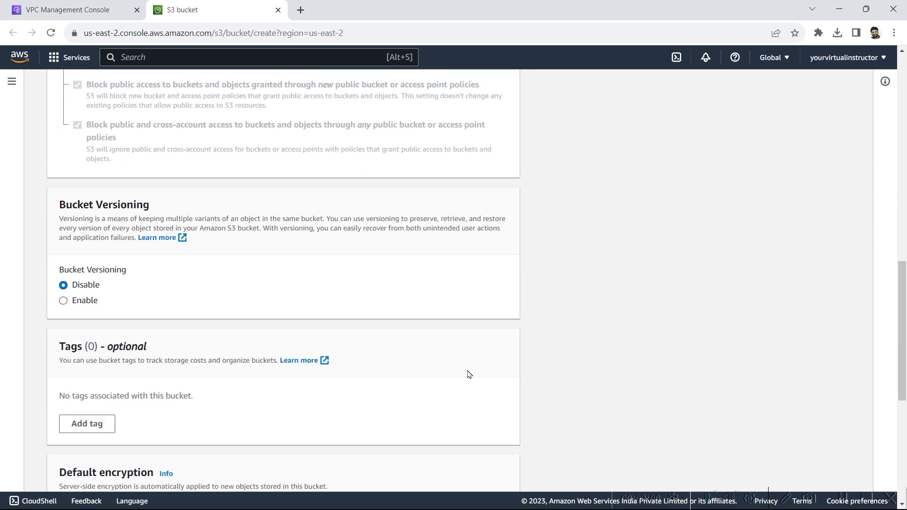
pyautogui.scroll(-5, 659, 287)
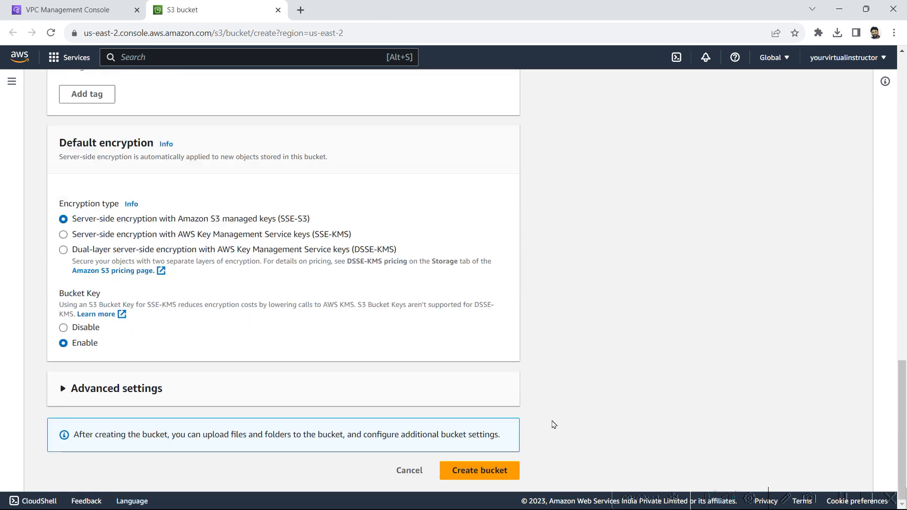
pyautogui.click(486, 474)
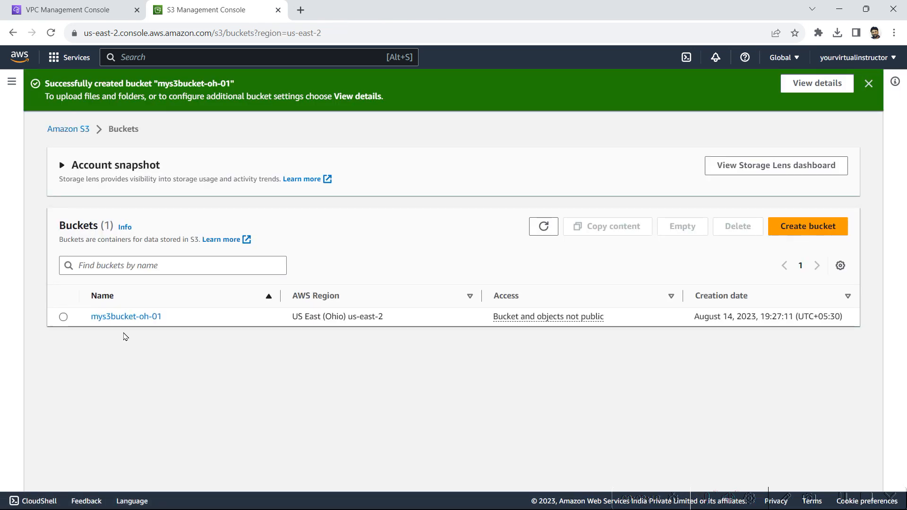
# Step: Copy mys3bucket-oh-01's ARN from its Properties and return to the flow log form
pyautogui.click(131, 318)
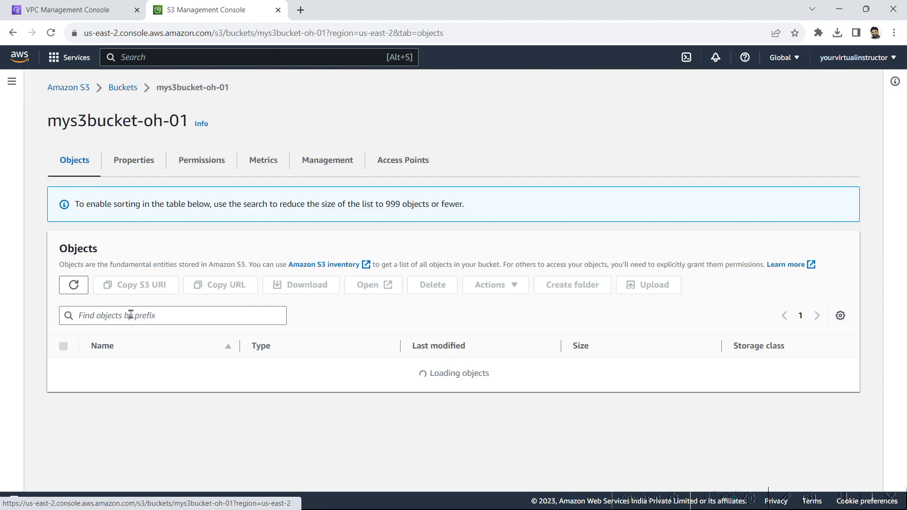
pyautogui.click(122, 163)
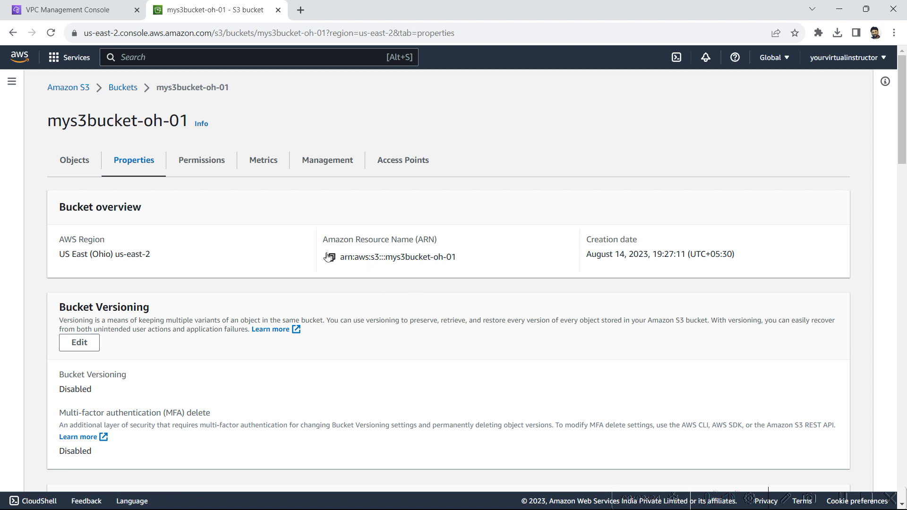
pyautogui.click(331, 257)
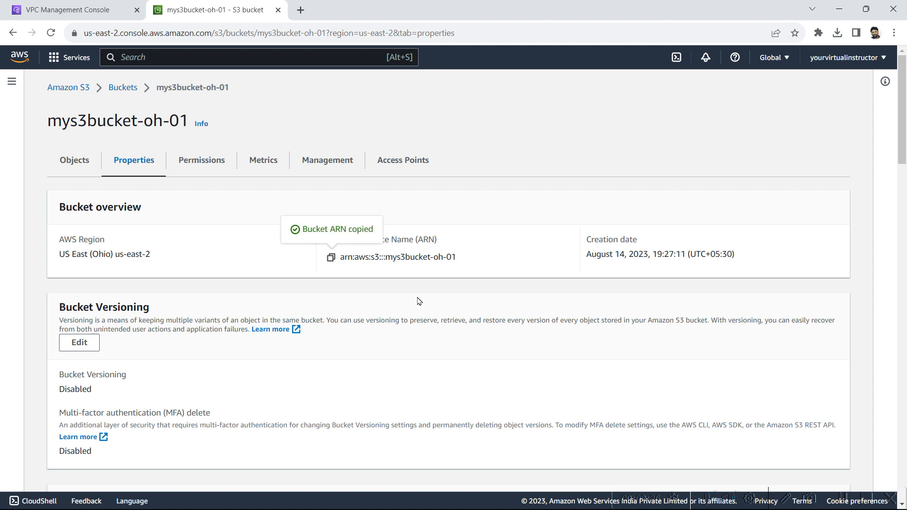
pyautogui.click(111, 7)
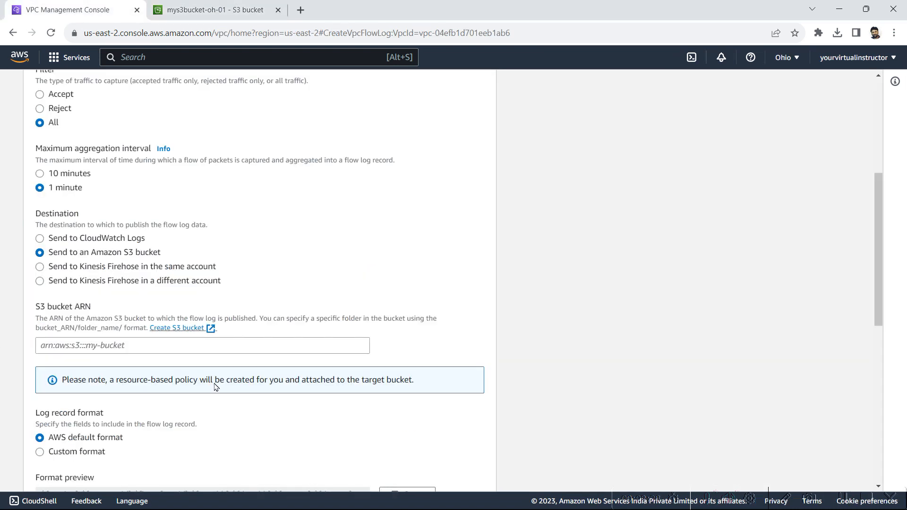
# Step: Paste the mys3bucket-oh-01 ARN as destination and create the flow log for vpc-04efb1d701eeb1ab6
pyautogui.click(144, 346)
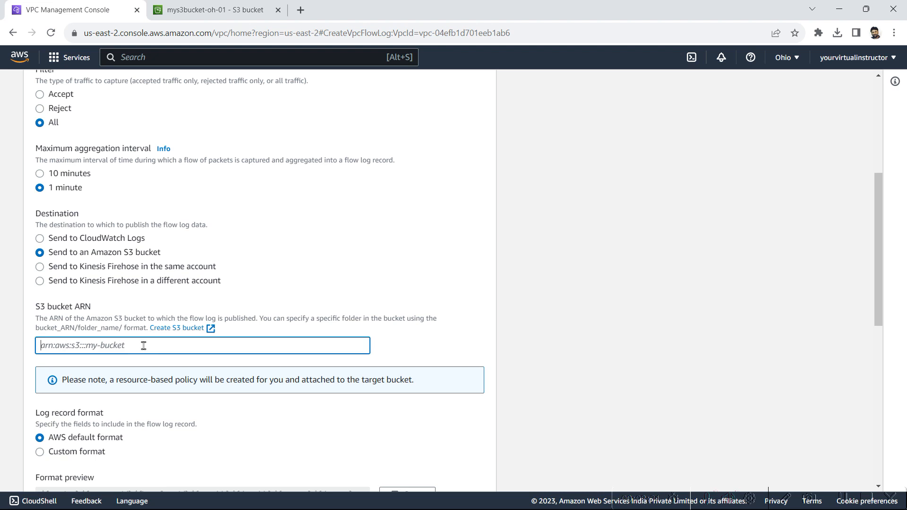
pyautogui.hotkey('ctrl', 'v')
pyautogui.scroll(-3, 143, 346)
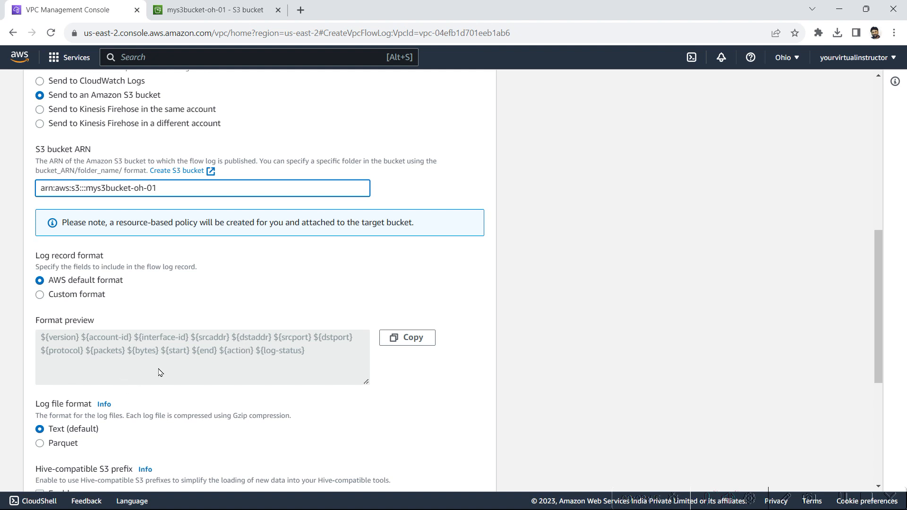
pyautogui.scroll(-1, 382, 382)
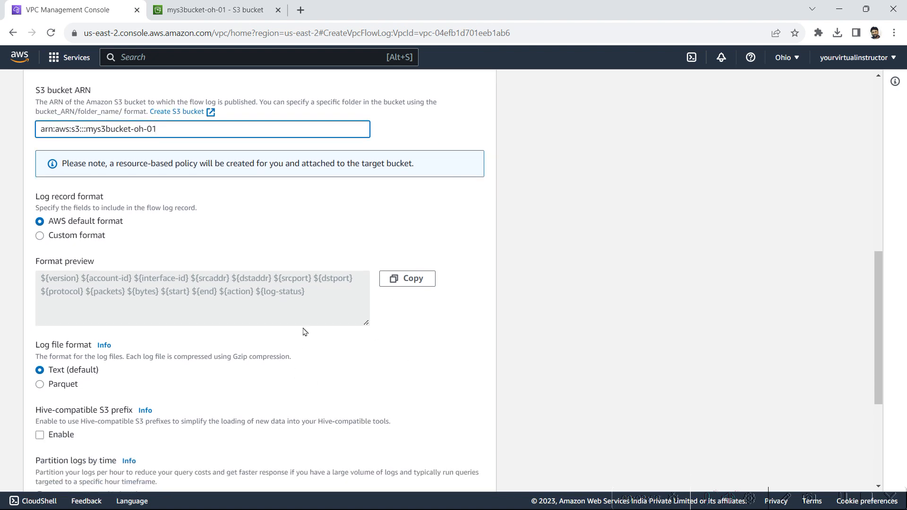
pyautogui.scroll(-1, 305, 333)
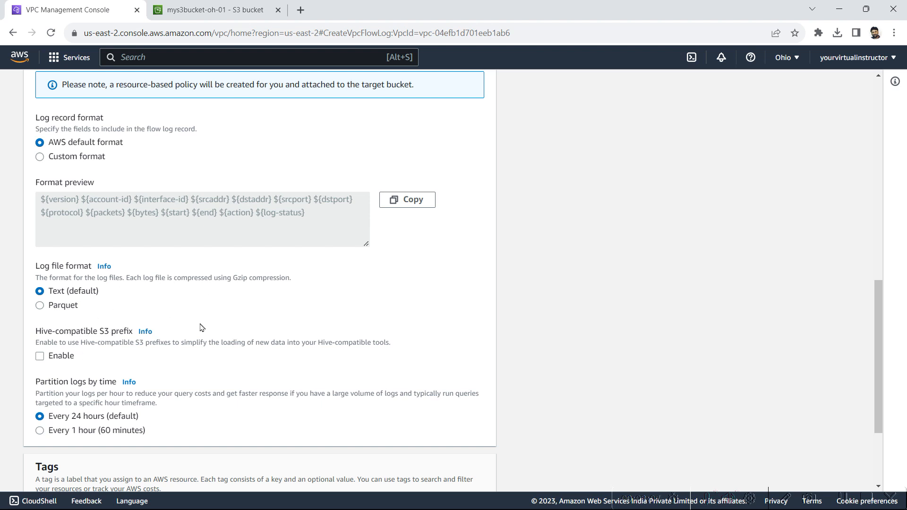
pyautogui.scroll(-2, 202, 328)
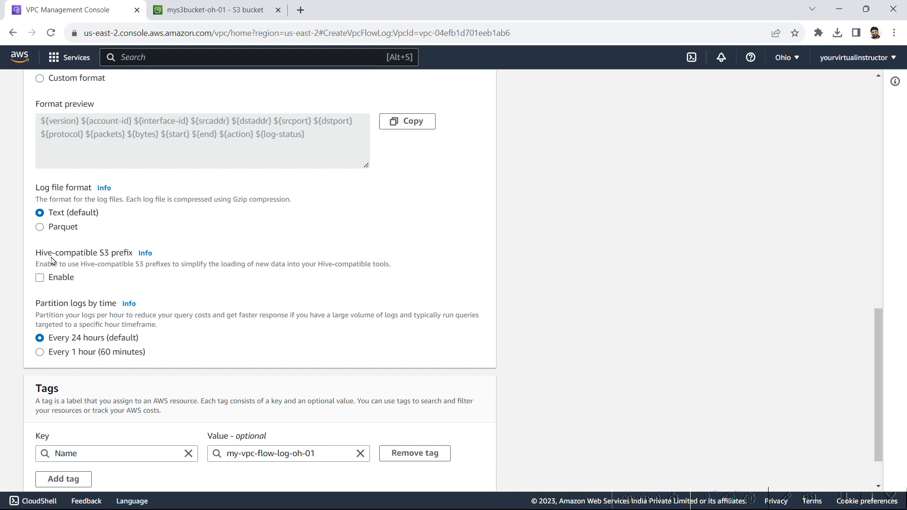
pyautogui.scroll(-2, 210, 298)
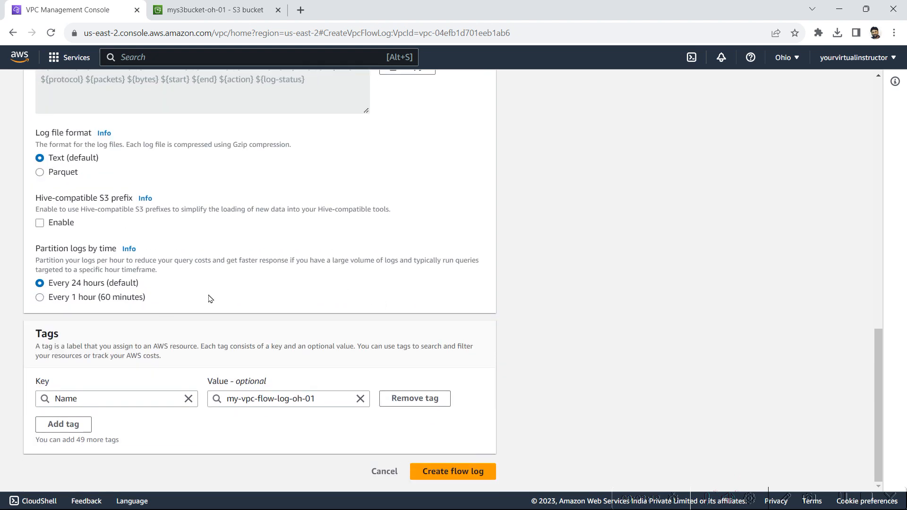
pyautogui.click(476, 471)
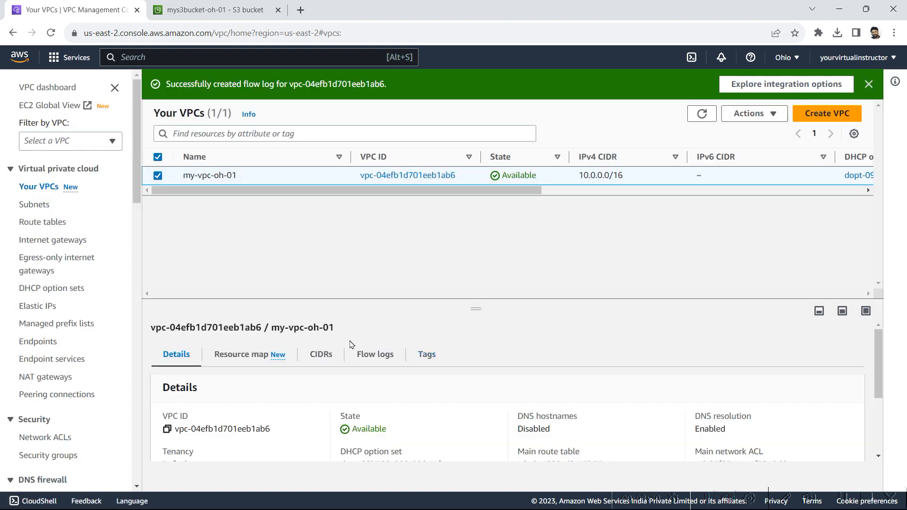
# Step: Refresh mys3bucket-oh-01's objects and browse into AWSLogs and its account-ID folder
pyautogui.click(219, 5)
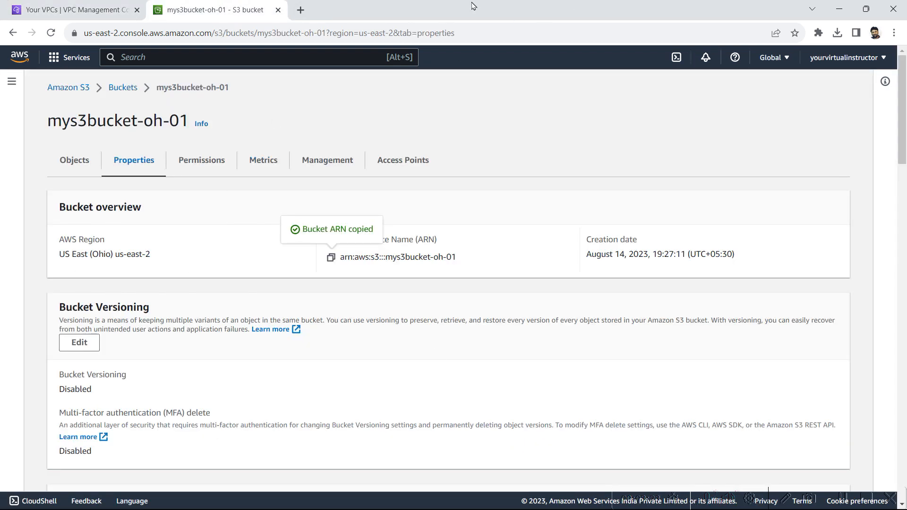
pyautogui.click(129, 88)
pyautogui.click(135, 278)
pyautogui.click(73, 242)
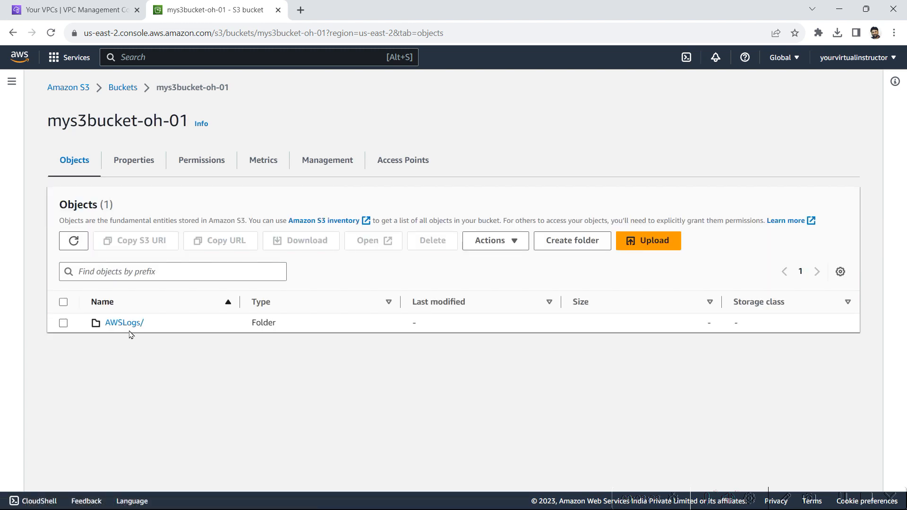
pyautogui.click(130, 323)
pyautogui.click(123, 325)
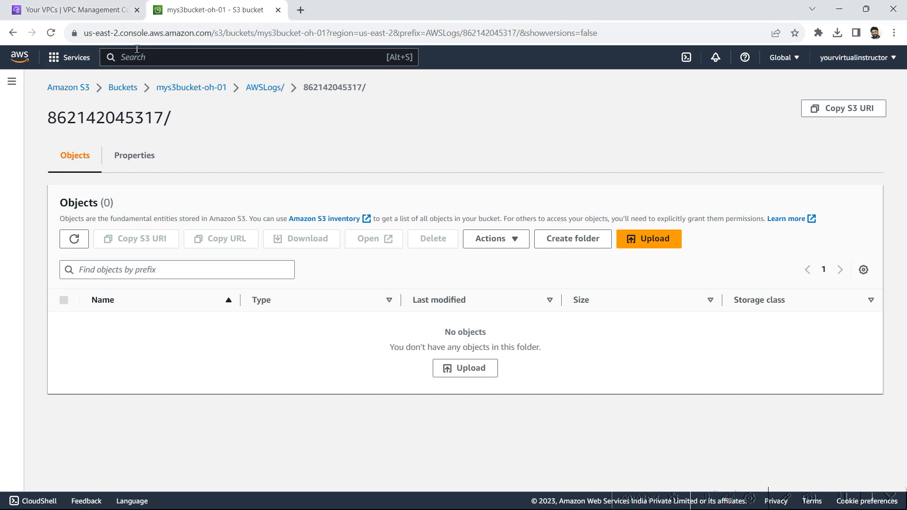
# Step: Launch Athena from the Services menu in a new browser tab
pyautogui.rightClick(90, 57)
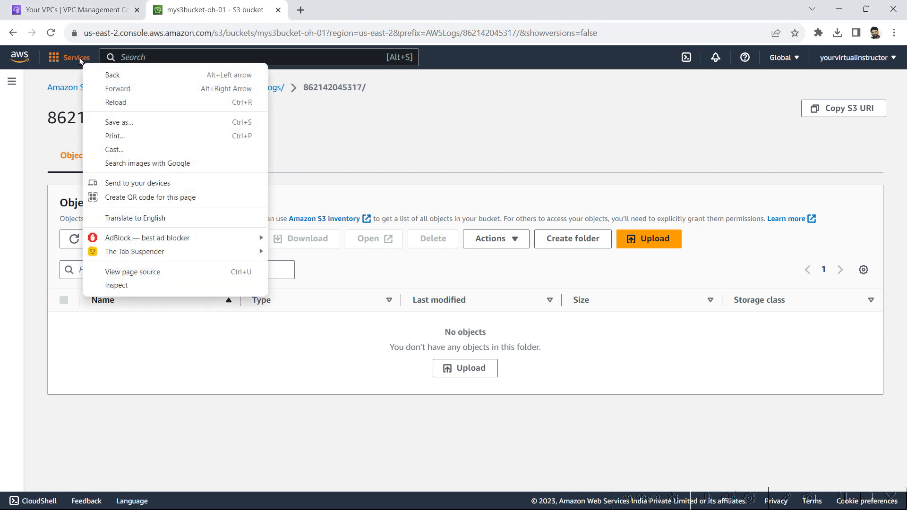
pyautogui.click(89, 57)
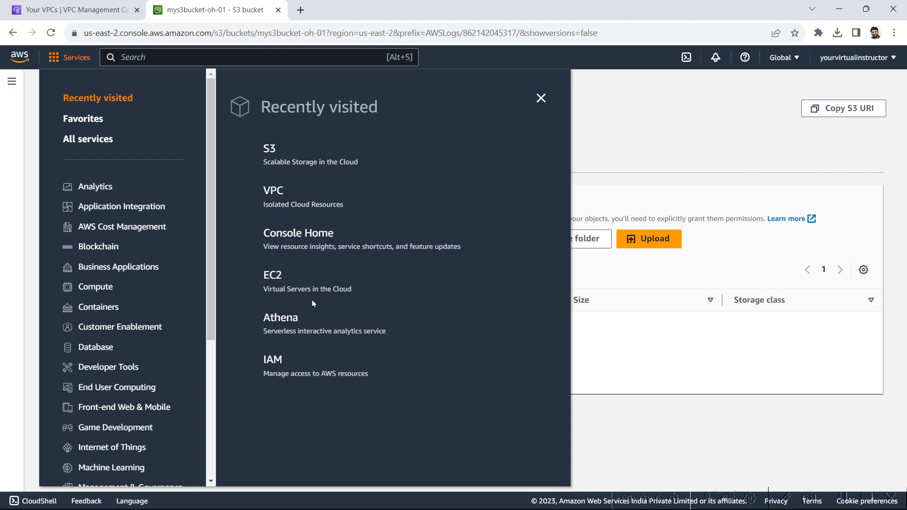
pyautogui.rightClick(282, 313)
pyautogui.click(306, 324)
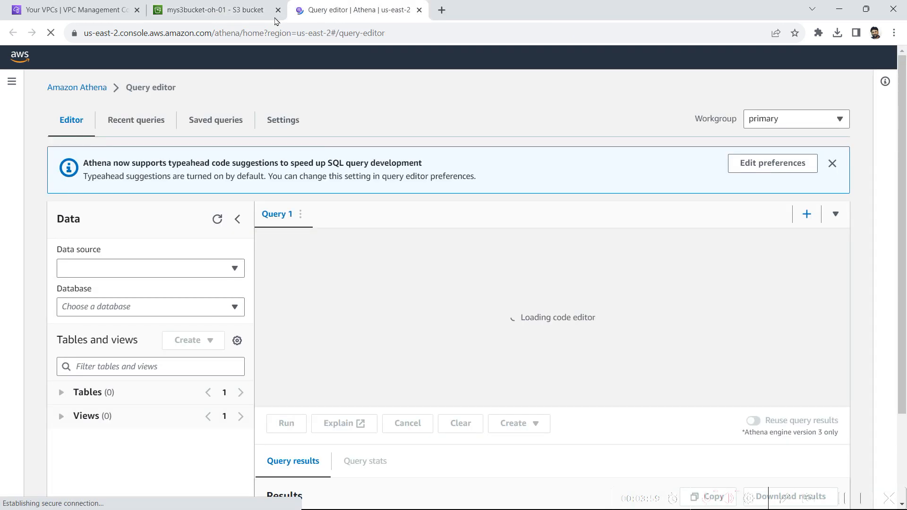
# Step: Bring up Athena's query result location settings, then go back to the S3 bucket
pyautogui.click(540, 97)
pyautogui.click(355, 10)
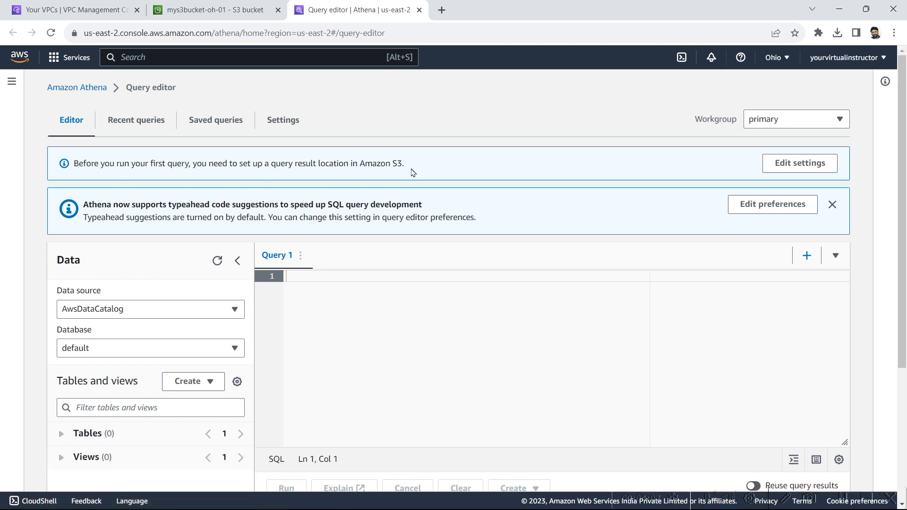
pyautogui.click(805, 163)
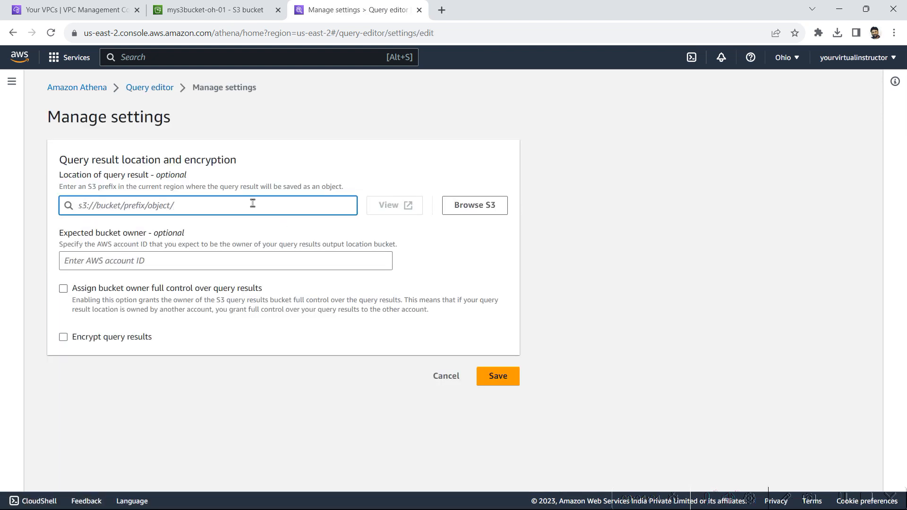
pyautogui.click(227, 10)
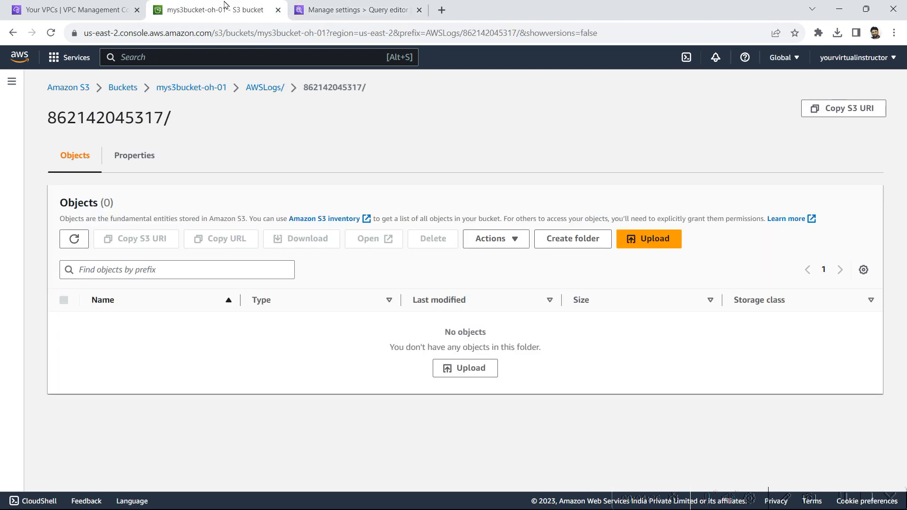
# Step: Create a folder named AthenaResults in mys3bucket-oh-01
pyautogui.click(266, 271)
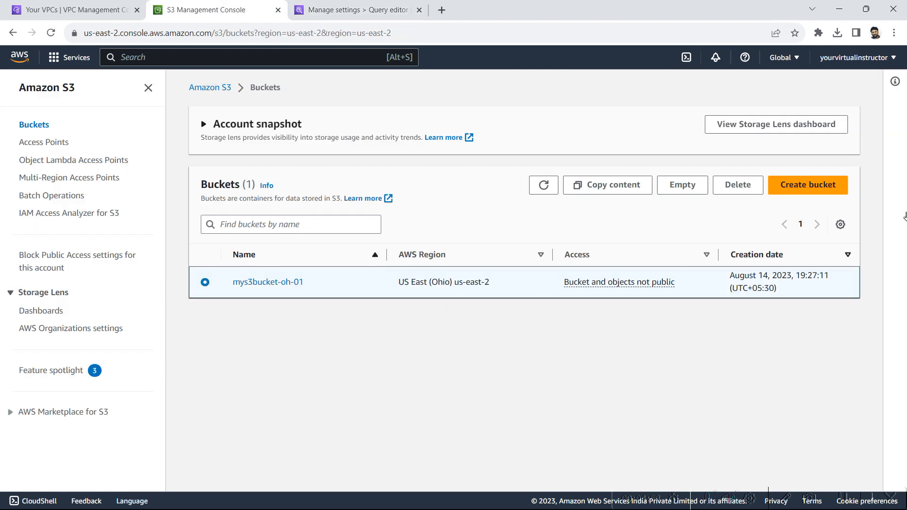
pyautogui.click(264, 283)
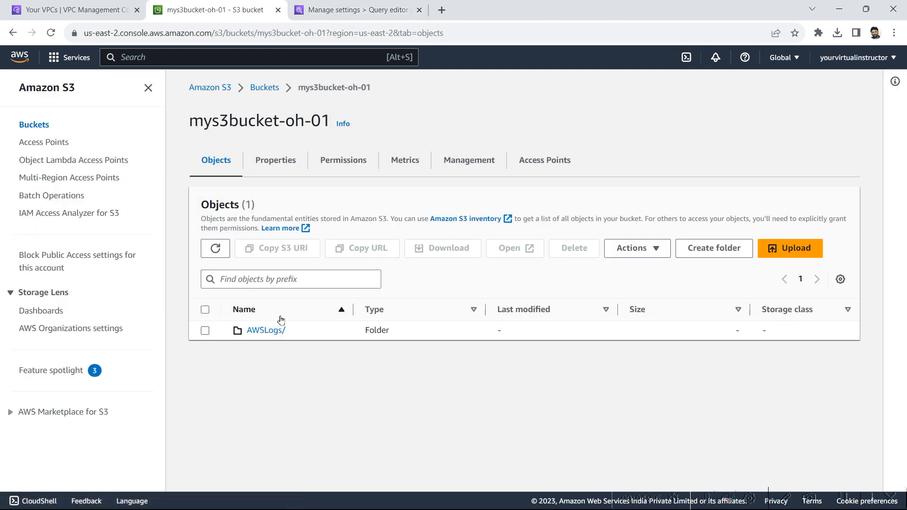
pyautogui.click(708, 246)
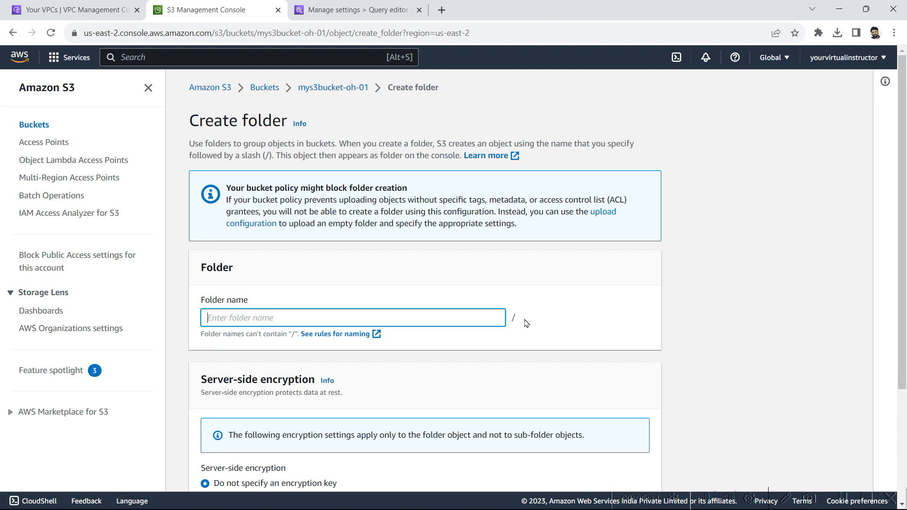
pyautogui.write('AthenaRu')
pyautogui.scroll(-3, 527, 324)
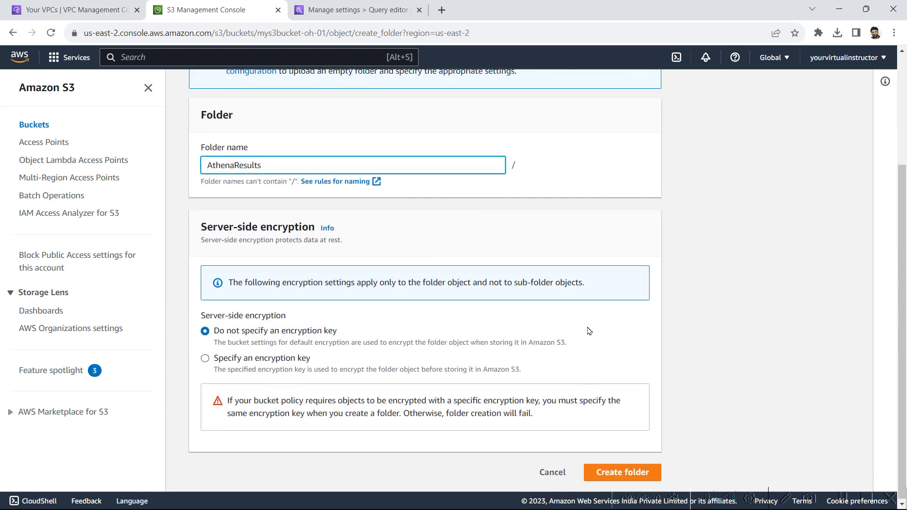
pyautogui.click(631, 471)
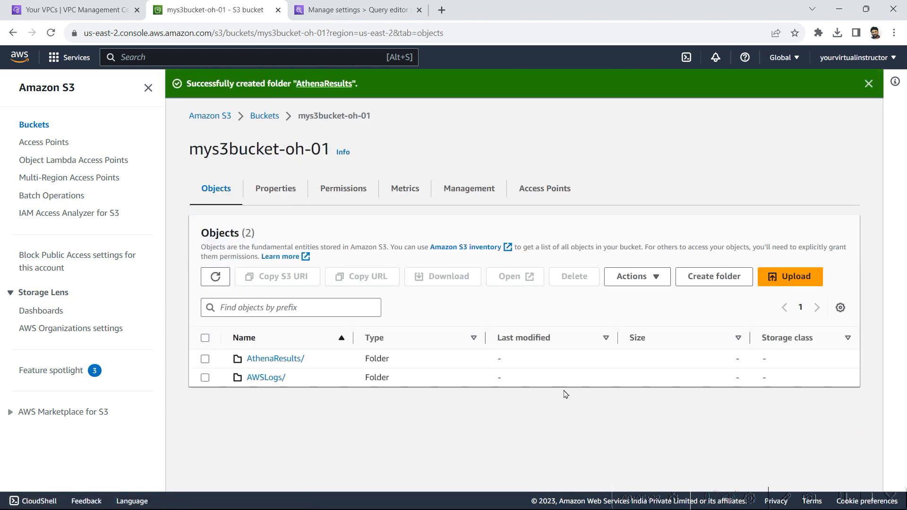
# Step: Copy the AthenaResults folder's S3 URI and return to Athena's settings
pyautogui.click(204, 359)
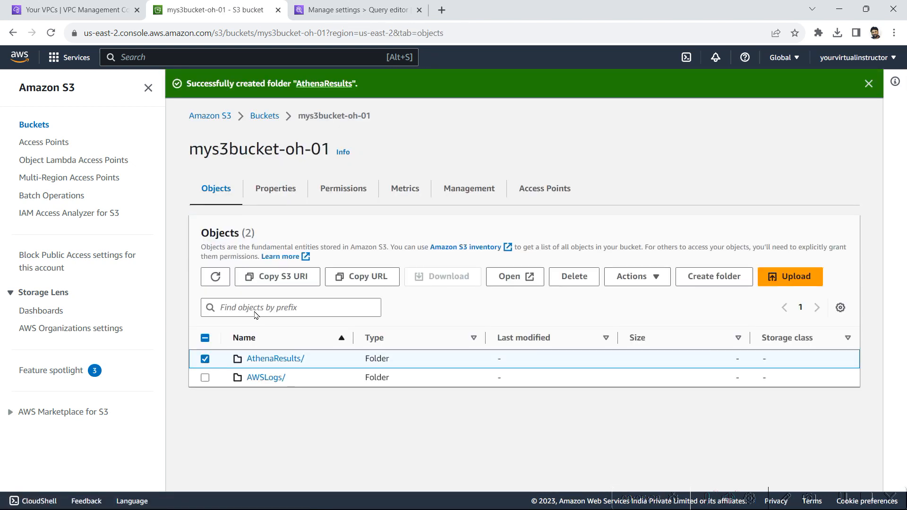
pyautogui.click(276, 283)
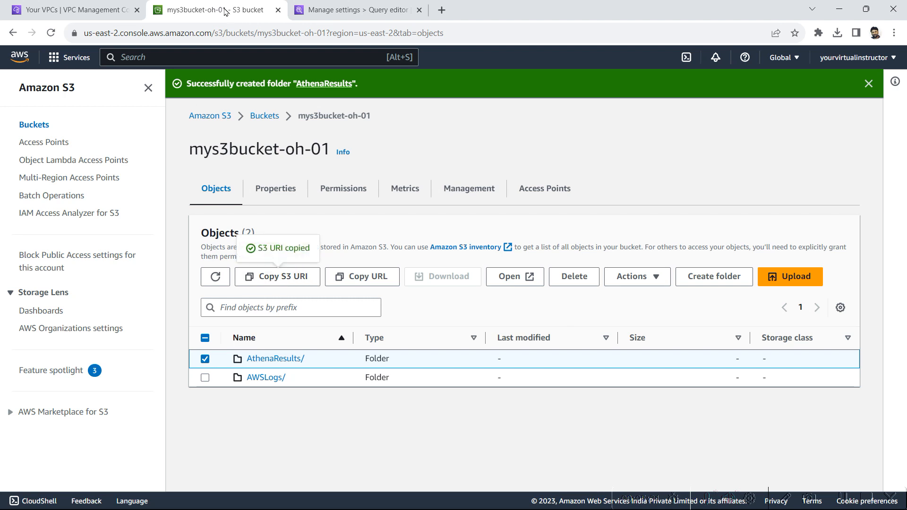
pyautogui.click(123, 9)
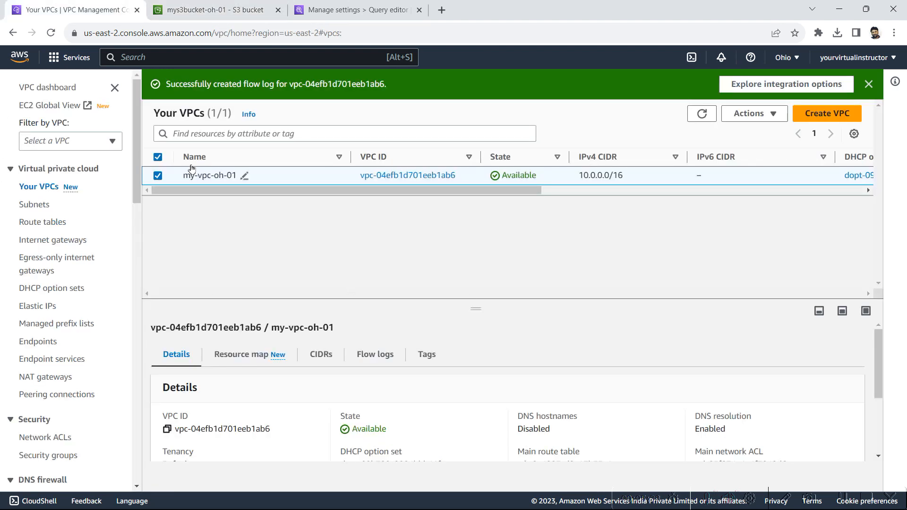
pyautogui.click(217, 10)
pyautogui.click(363, 11)
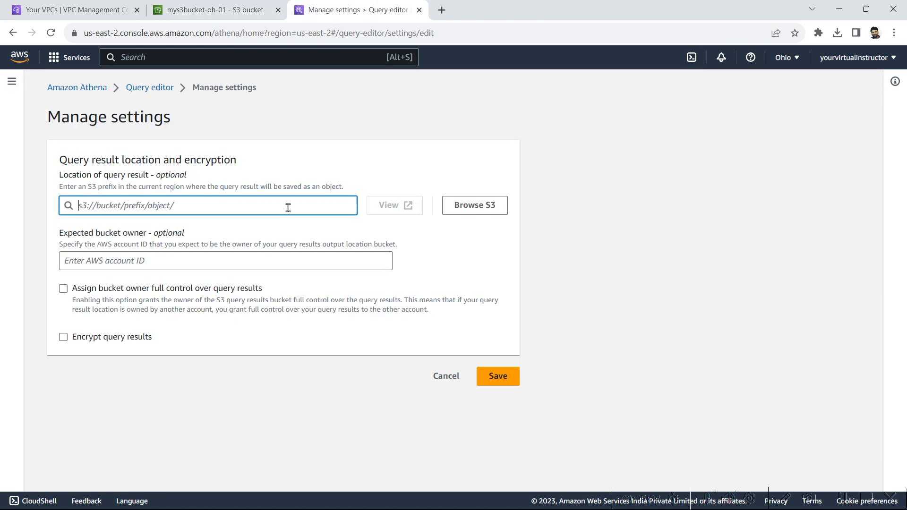
# Step: Save s3://mys3bucket-oh-01/AthenaResults/ as the query result location and return to the query editor
pyautogui.hotkey('ctrl', 'v')
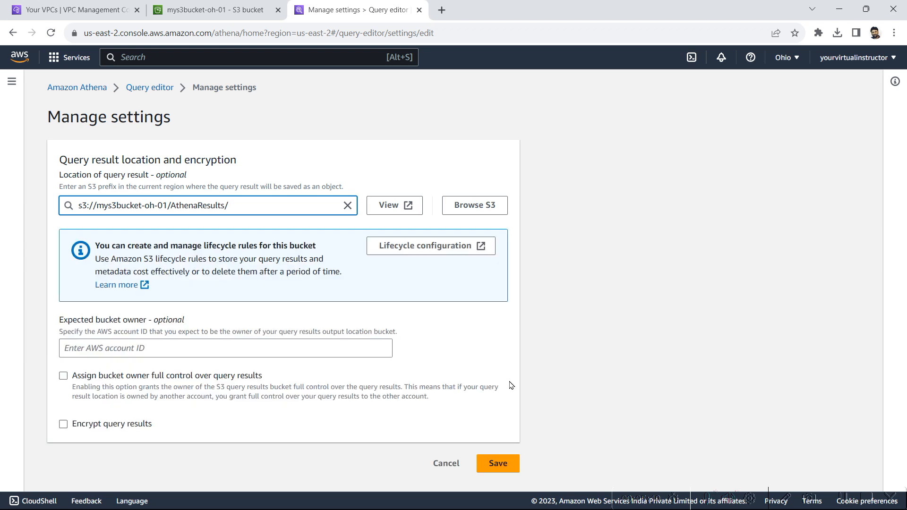
pyautogui.click(505, 464)
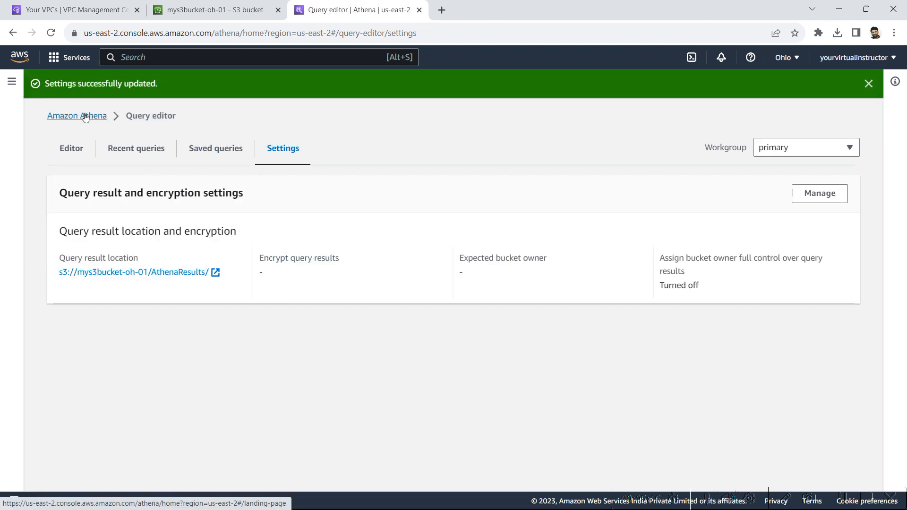
pyautogui.click(72, 150)
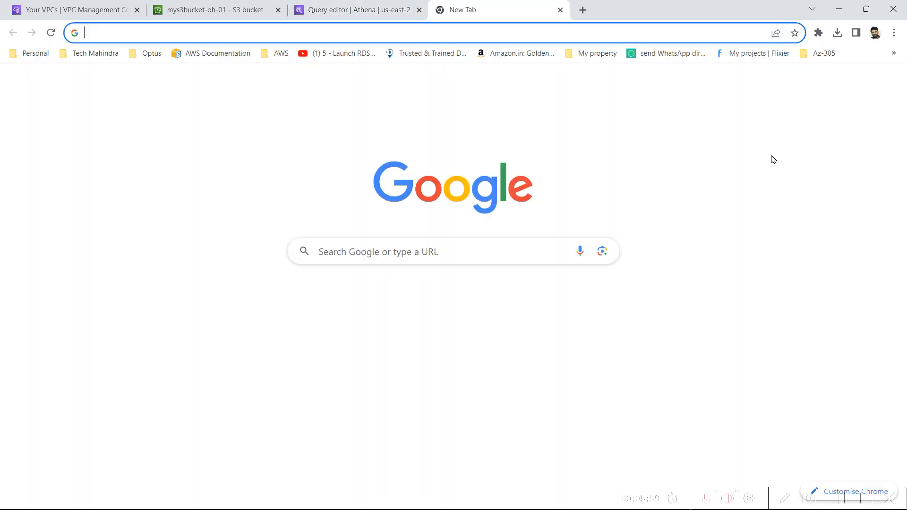
# Step: Search 'vpc flow logs athena' and open the Querying Amazon VPC flow logs guide at its CREATE TABLE section
pyautogui.click(447, 11)
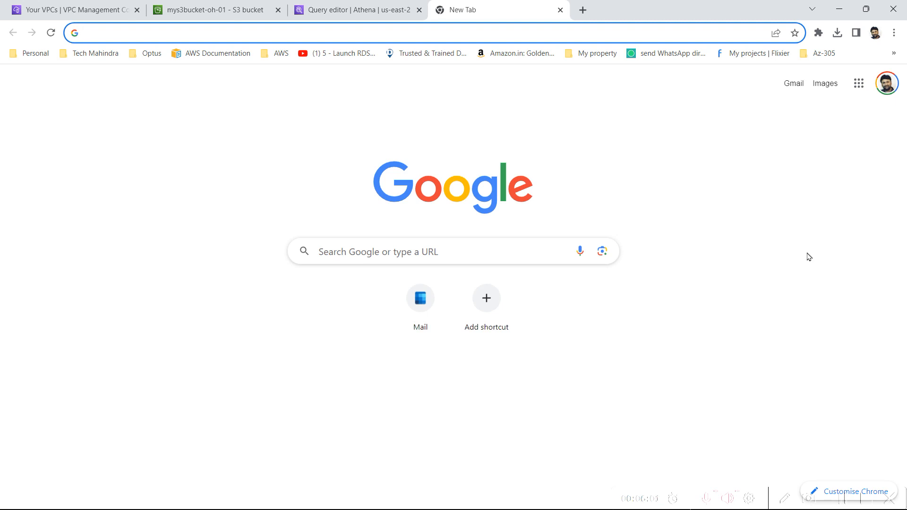
pyautogui.write('vpc flow logs athena')
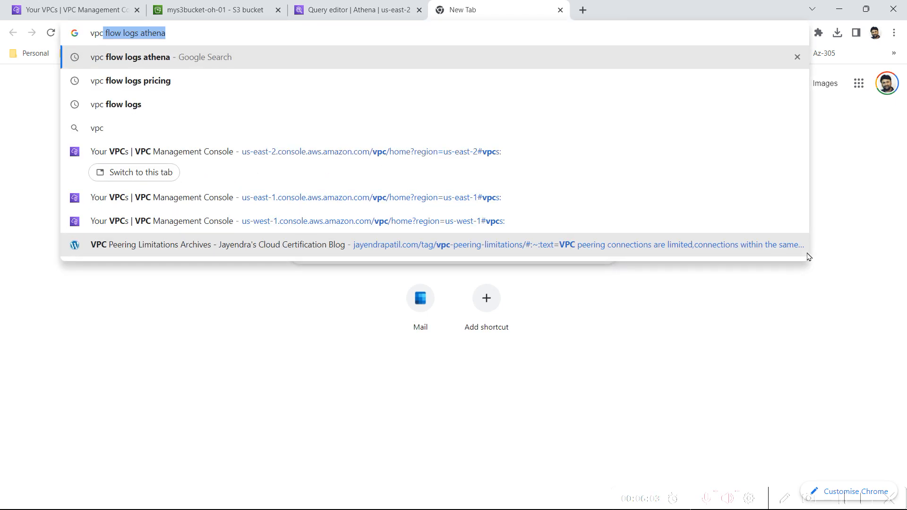
pyautogui.press('Return')
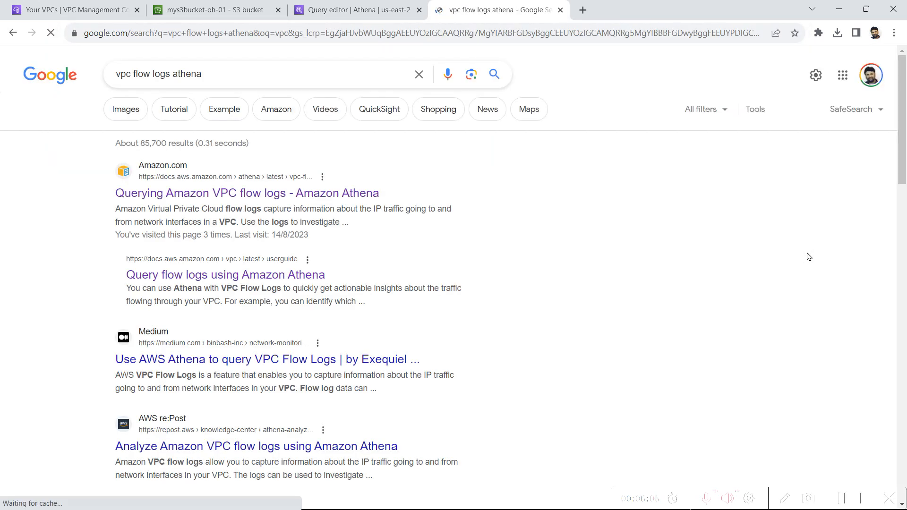
pyautogui.click(312, 198)
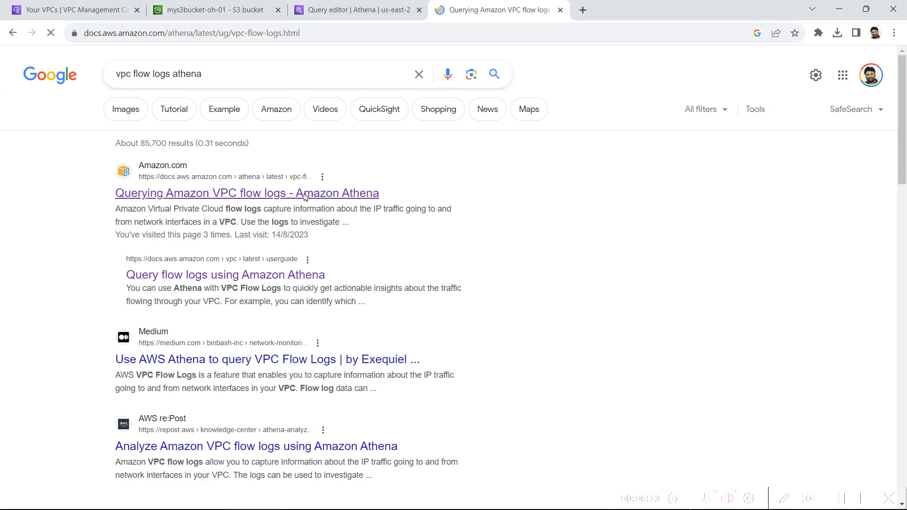
pyautogui.scroll(-4, 367, 361)
pyautogui.scroll(-5, 368, 360)
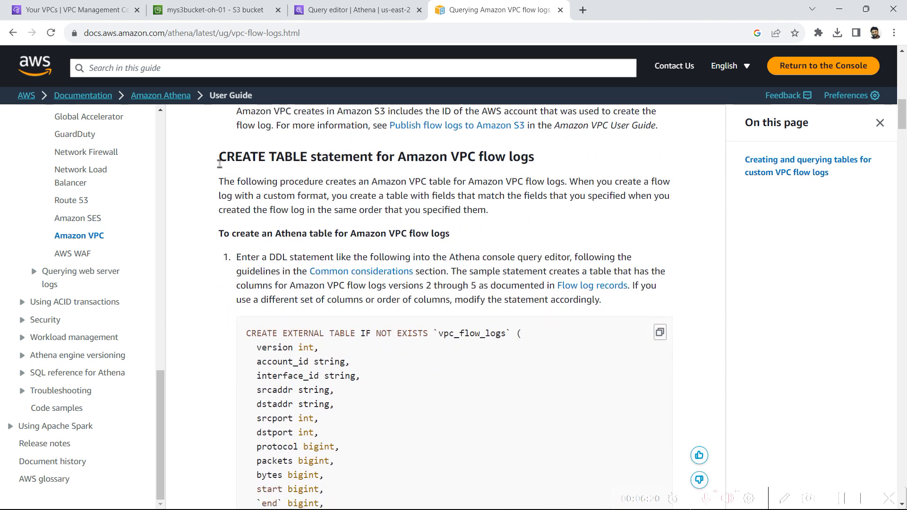
pyautogui.moveTo(219, 163); pyautogui.dragTo(542, 156)
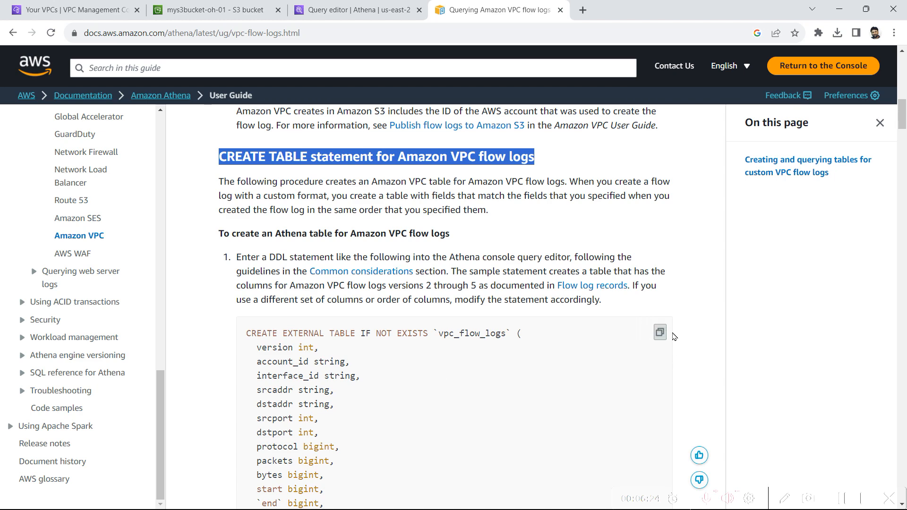
pyautogui.click(236, 10)
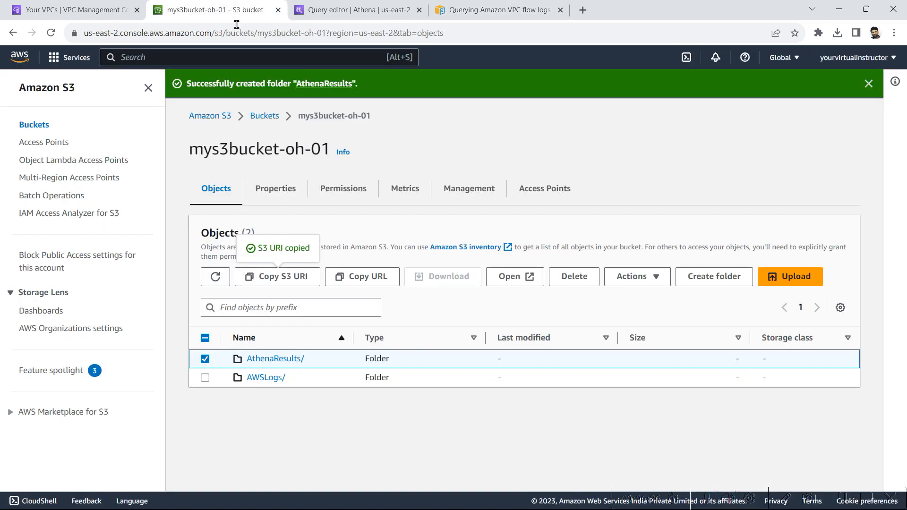
# Step: Paste the VPC flow logs CREATE TABLE statement into Athena's query editor
pyautogui.click(393, 9)
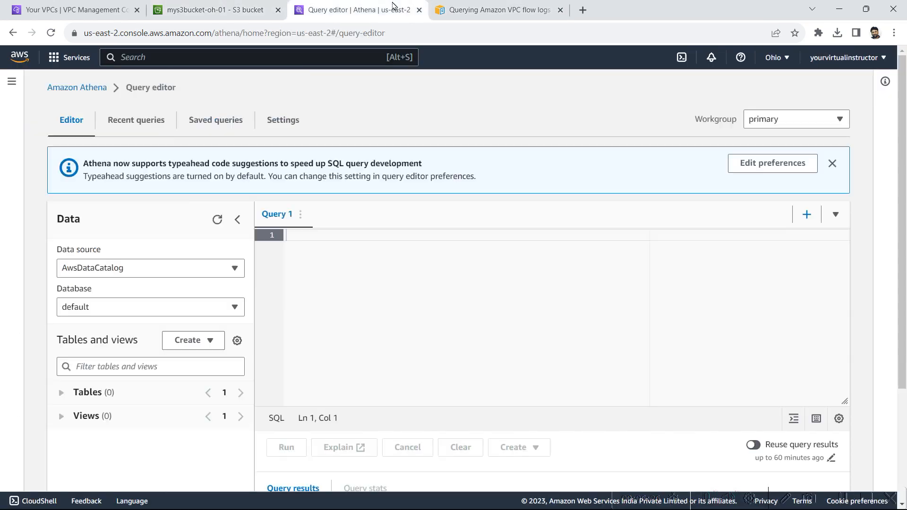
pyautogui.click(355, 238)
pyautogui.hotkey('ctrl', 'v')
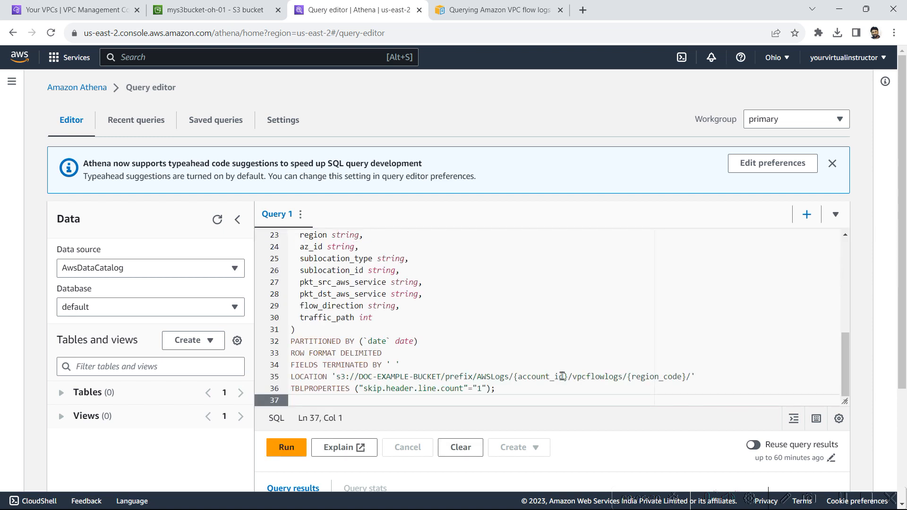
pyautogui.scroll(-1, 697, 378)
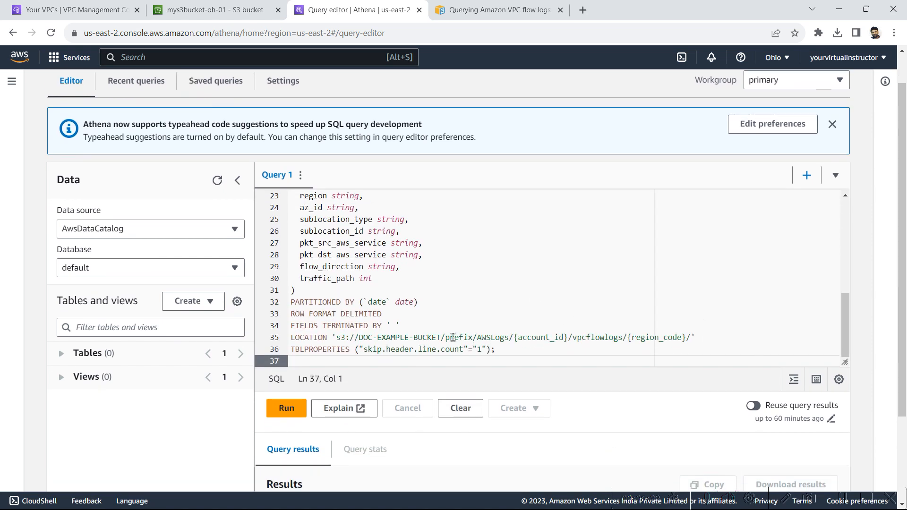
pyautogui.moveTo(336, 337); pyautogui.dragTo(679, 337)
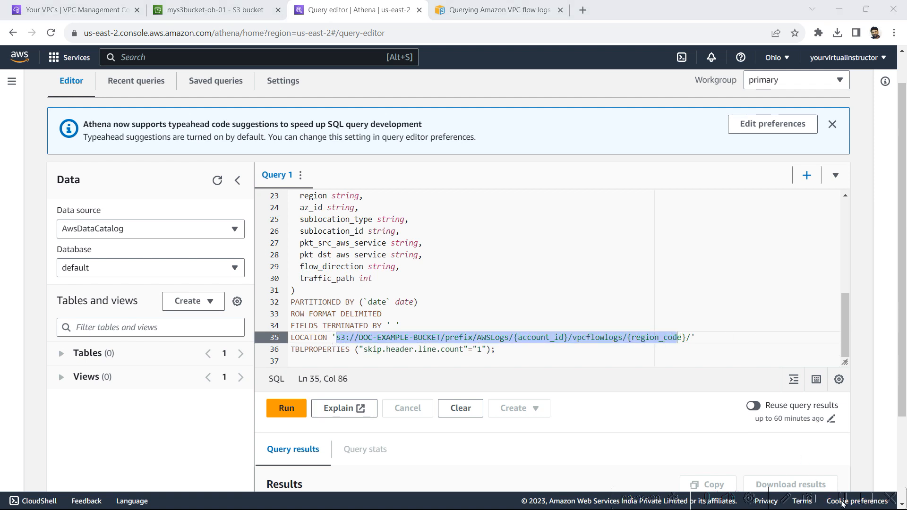
# Step: Browse the bucket's AWSLogs, account and vpcflowlogs folders and select us-east-2/
pyautogui.click(225, 16)
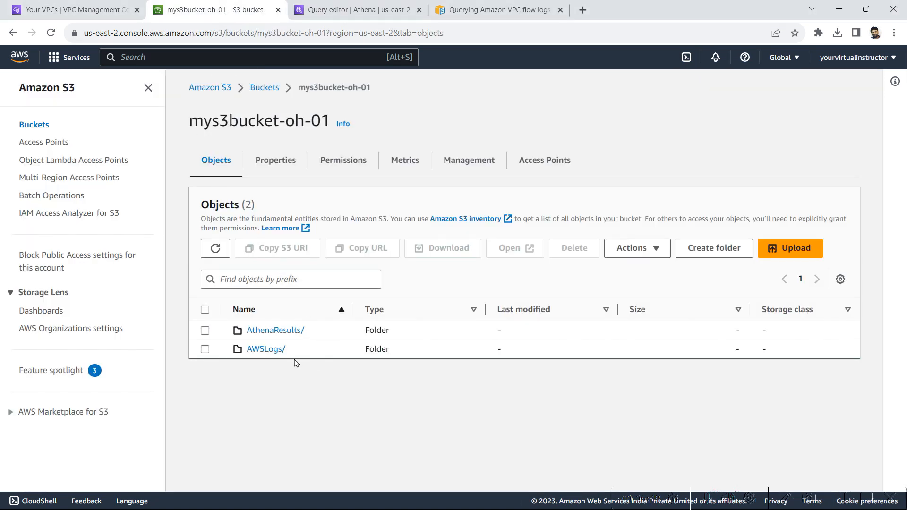
pyautogui.click(266, 349)
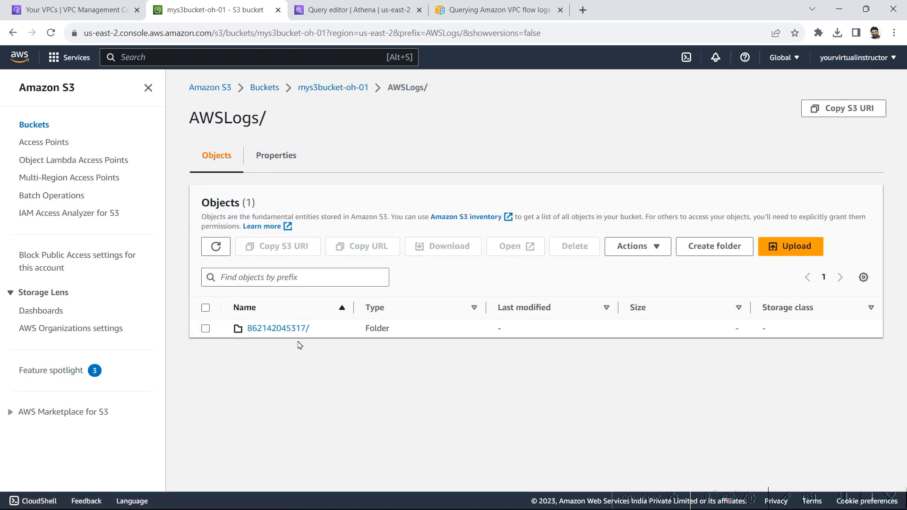
pyautogui.click(278, 328)
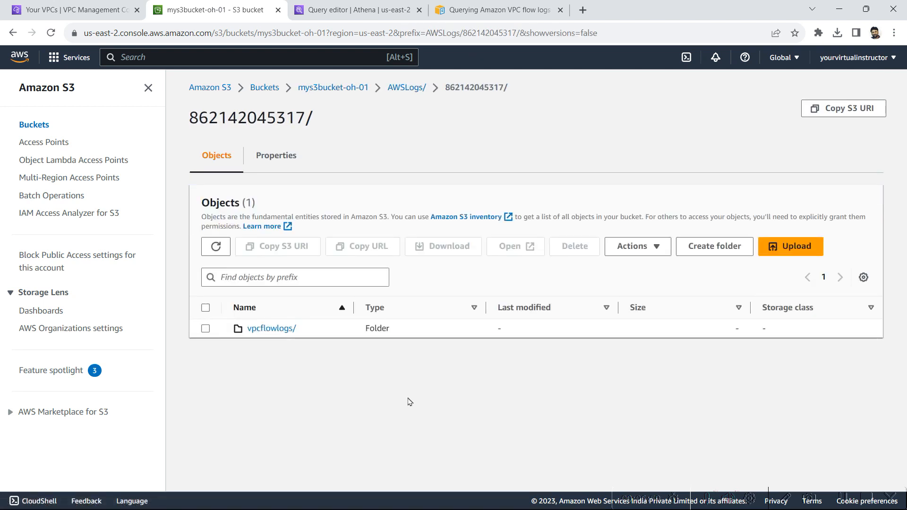
pyautogui.click(275, 330)
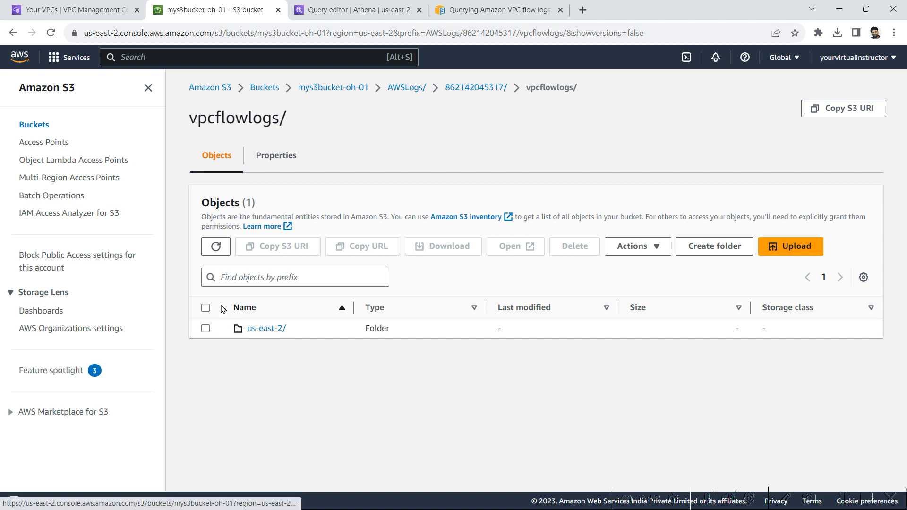
pyautogui.click(206, 308)
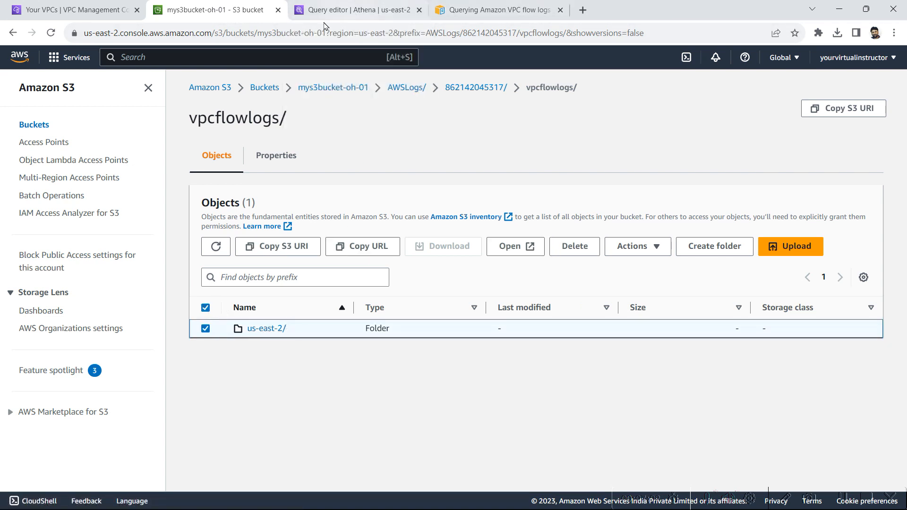
pyautogui.click(354, 12)
pyautogui.click(656, 349)
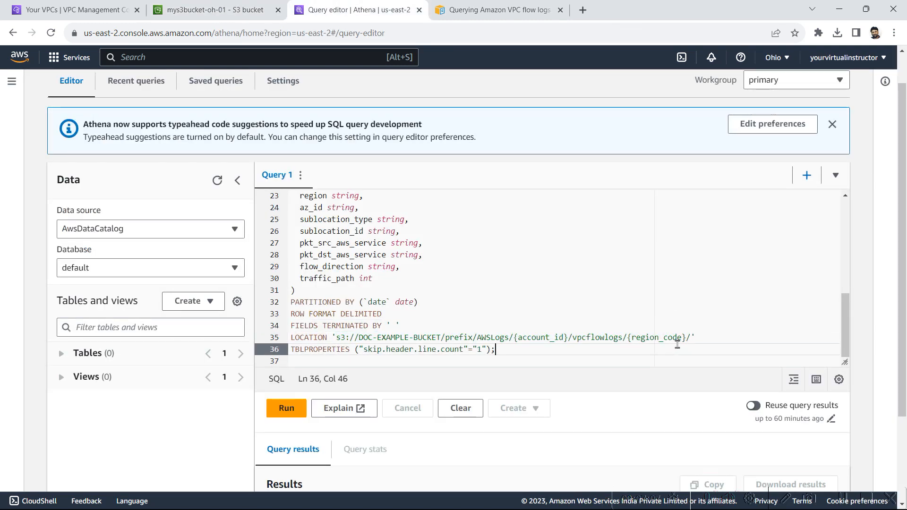
# Step: Replace the LOCATION placeholder path with the copied us-east-2 folder S3 URI
pyautogui.moveTo(682, 340); pyautogui.dragTo(626, 339)
pyautogui.click(215, 10)
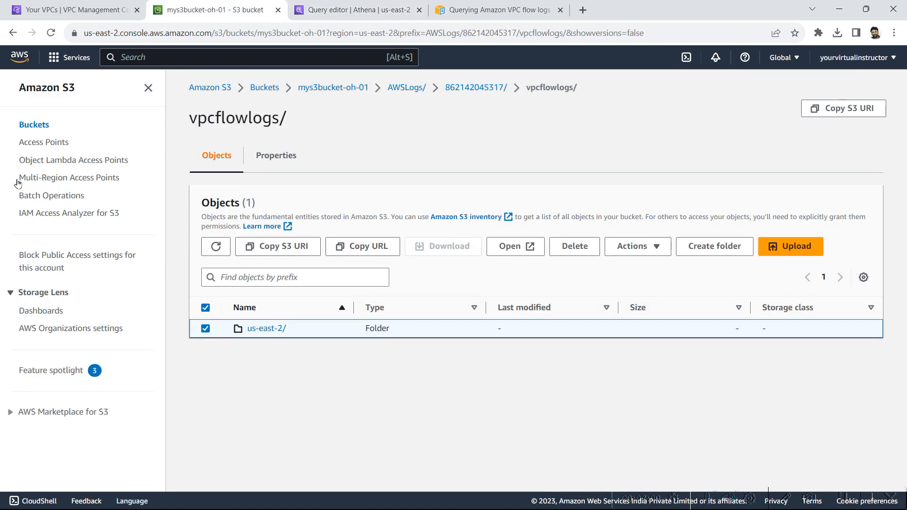
pyautogui.click(276, 247)
pyautogui.click(359, 10)
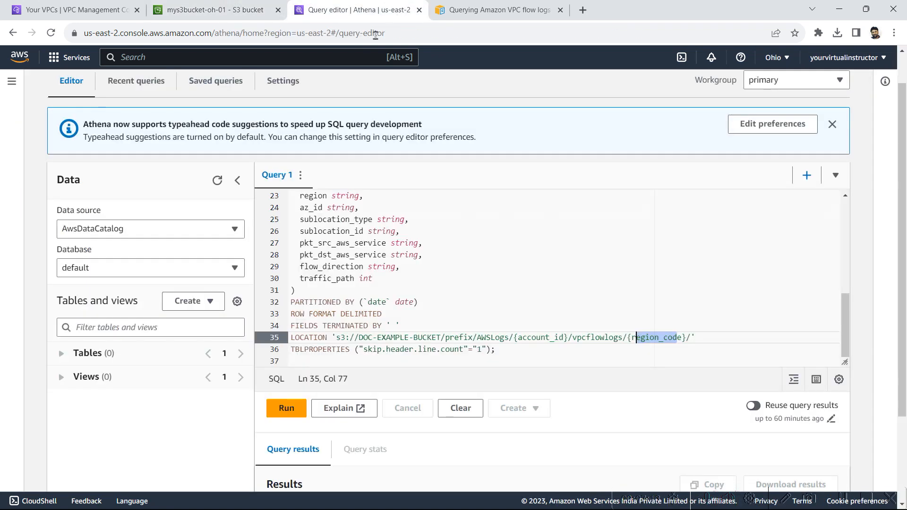
pyautogui.click(685, 338)
pyautogui.click(690, 338)
pyautogui.keyDown('shift'); pyautogui.click(338, 338); pyautogui.keyUp('shift')
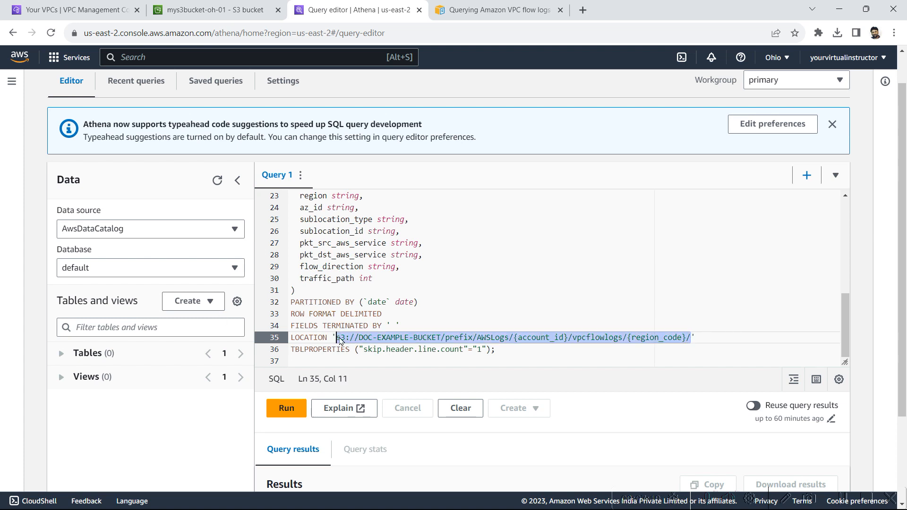
pyautogui.press('BackSpace')
pyautogui.hotkey('ctrl', 'v')
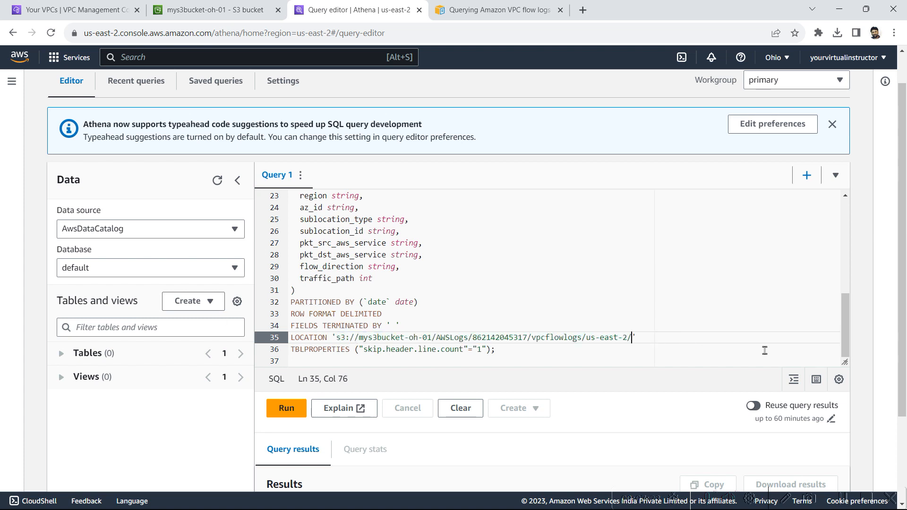
# Step: Run the CREATE TABLE query and expand the new vpc_flow_logs table's columns
pyautogui.scroll(-1, 505, 379)
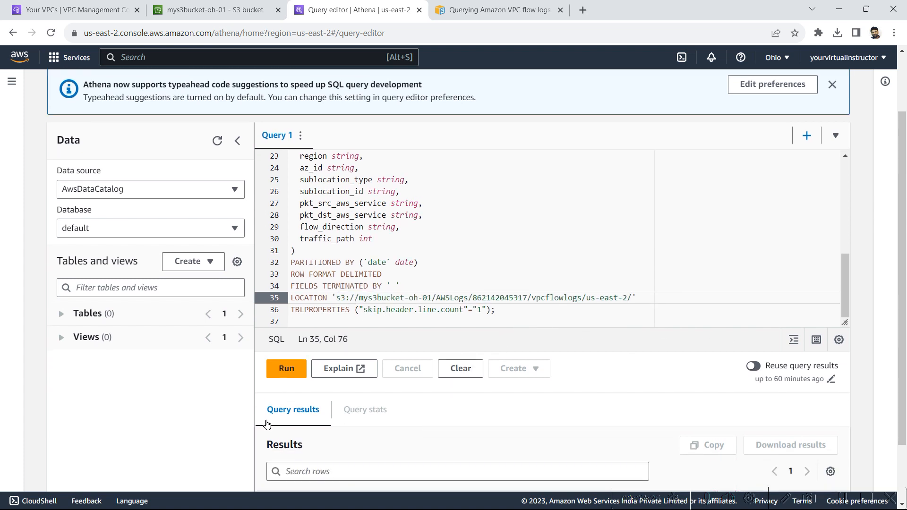
pyautogui.click(286, 368)
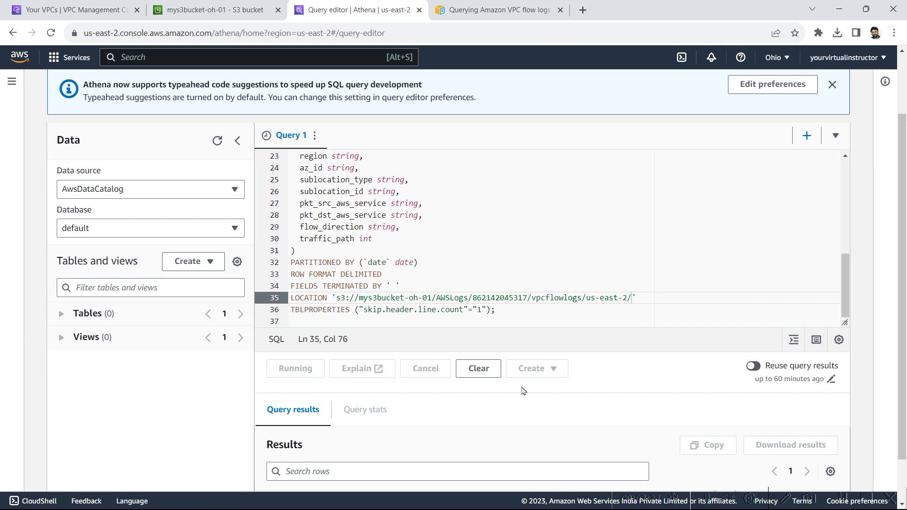
pyautogui.scroll(-1, 618, 370)
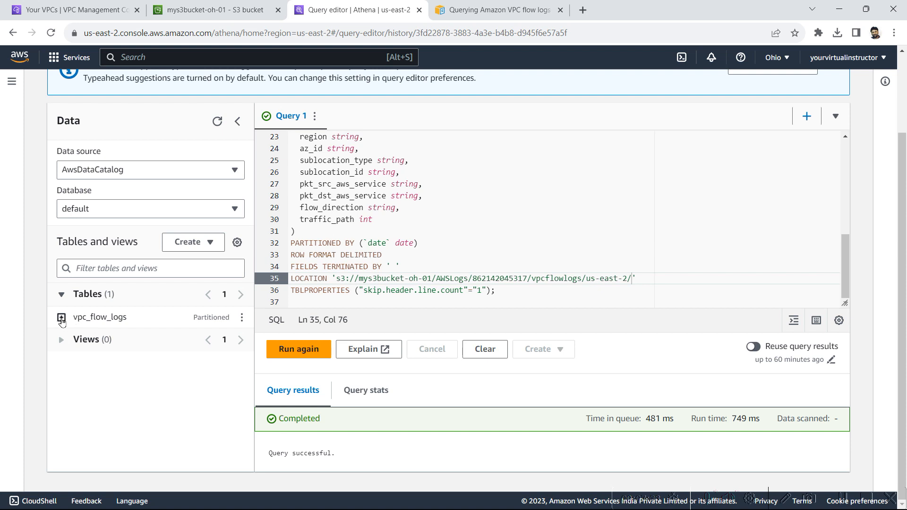
pyautogui.click(61, 320)
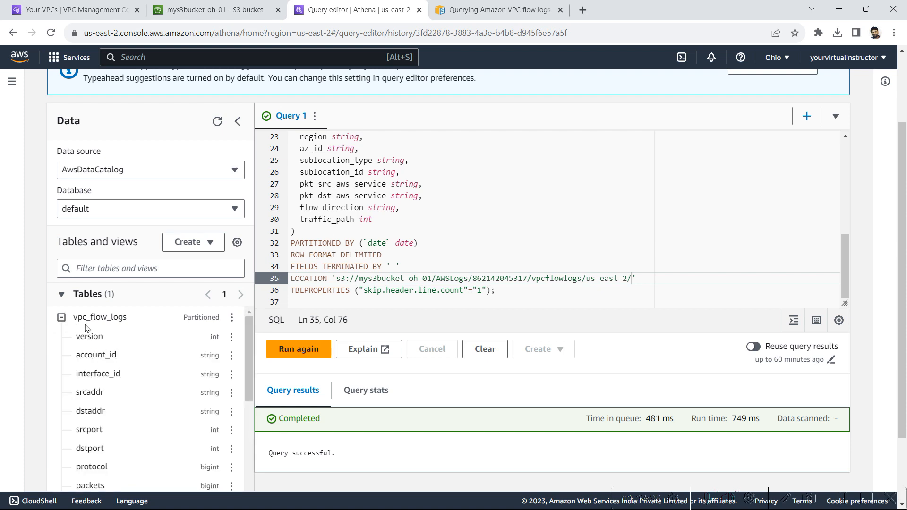
pyautogui.scroll(2, 459, 240)
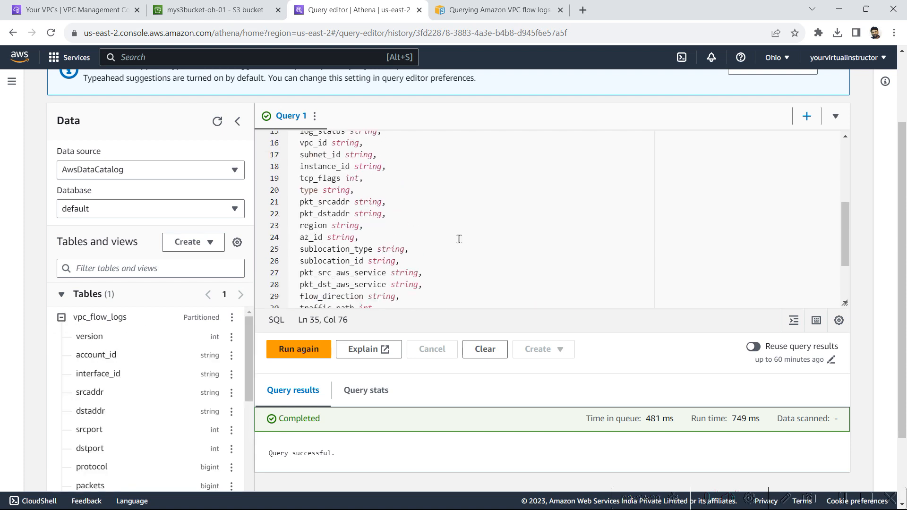
pyautogui.scroll(4, 459, 239)
pyautogui.moveTo(469, 135); pyautogui.dragTo(510, 136)
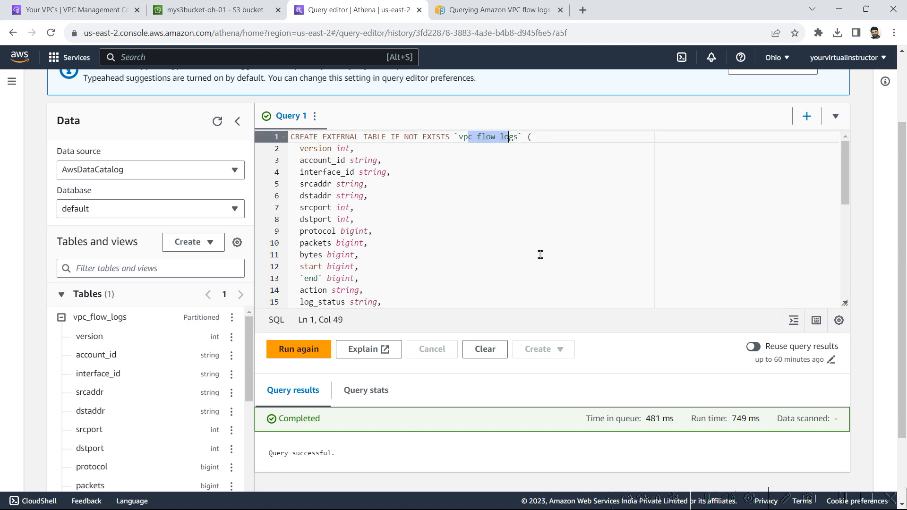
pyautogui.scroll(3, 567, 236)
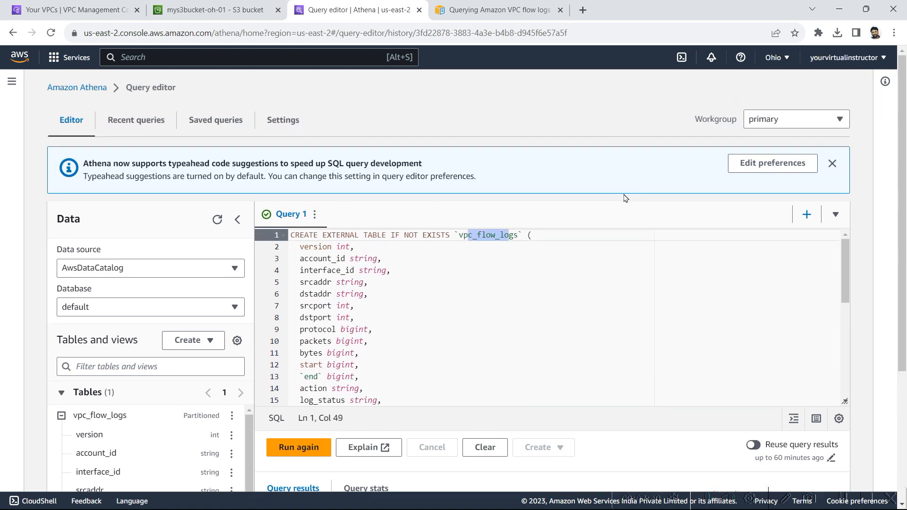
pyautogui.click(481, 11)
pyautogui.scroll(-8, 441, 356)
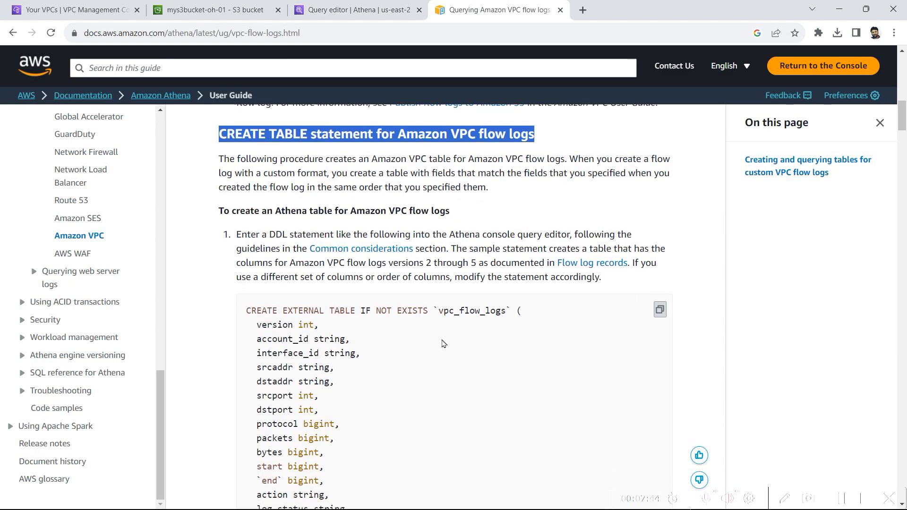
pyautogui.scroll(-10, 457, 356)
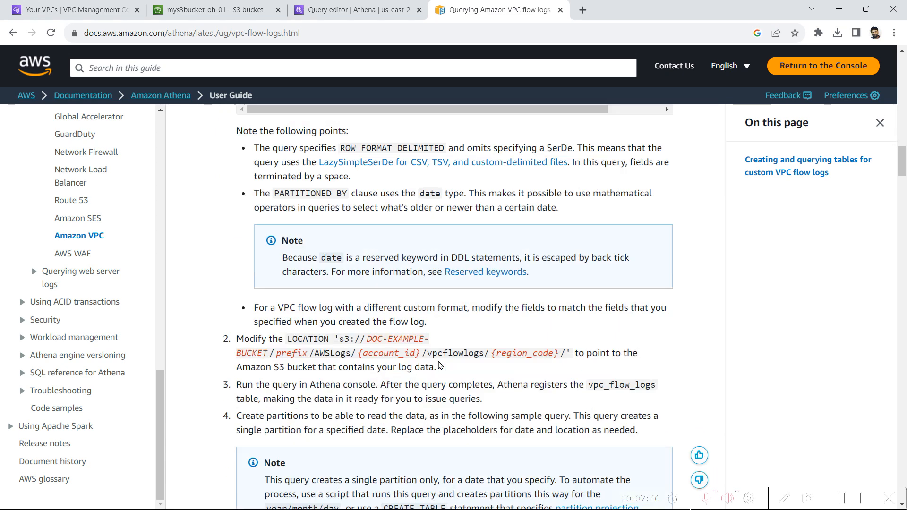
pyautogui.scroll(-3, 426, 374)
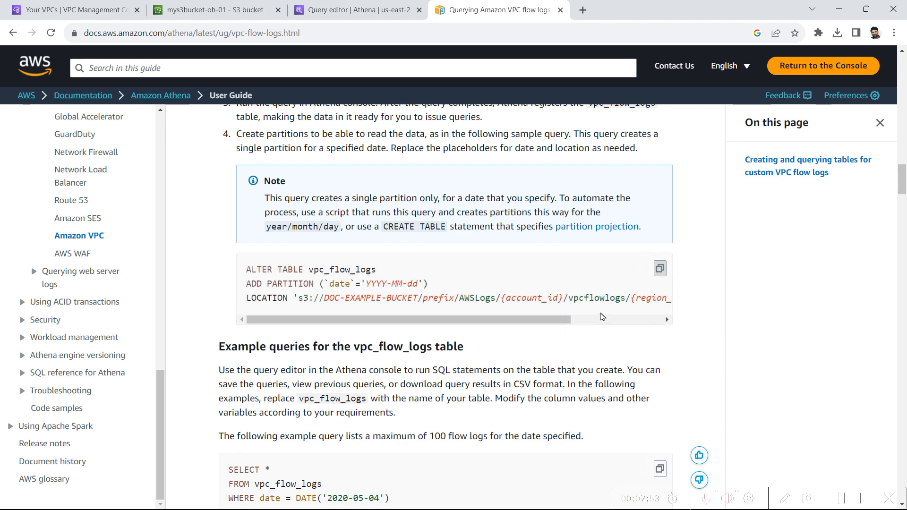
pyautogui.click(211, 10)
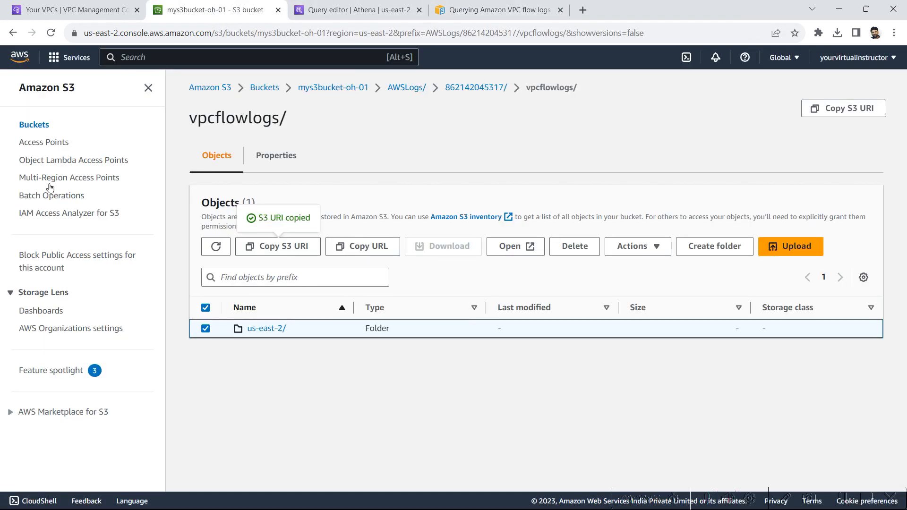
pyautogui.click(329, 10)
pyautogui.click(516, 339)
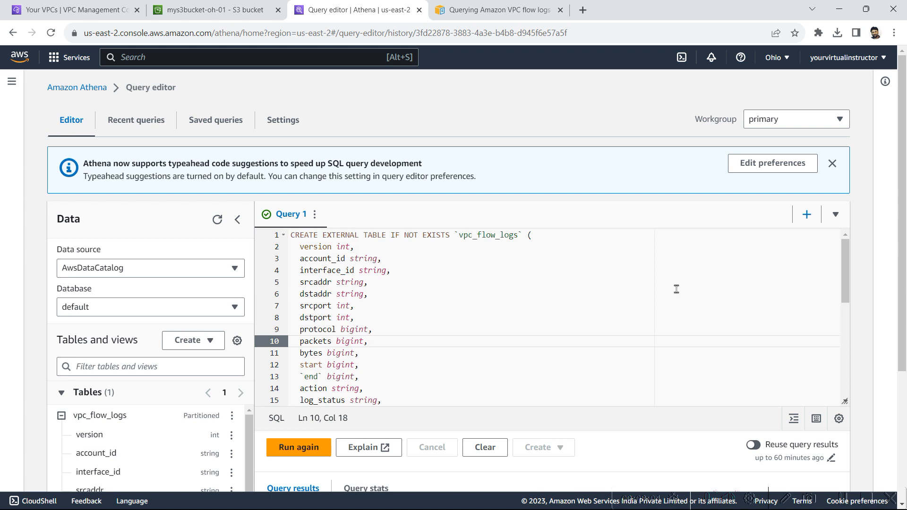
# Step: Replace the query with an ALTER TABLE vpc_flow_logs ADD PARTITION statement dated 2023-08-14
pyautogui.hotkey('ctrl', 'a')
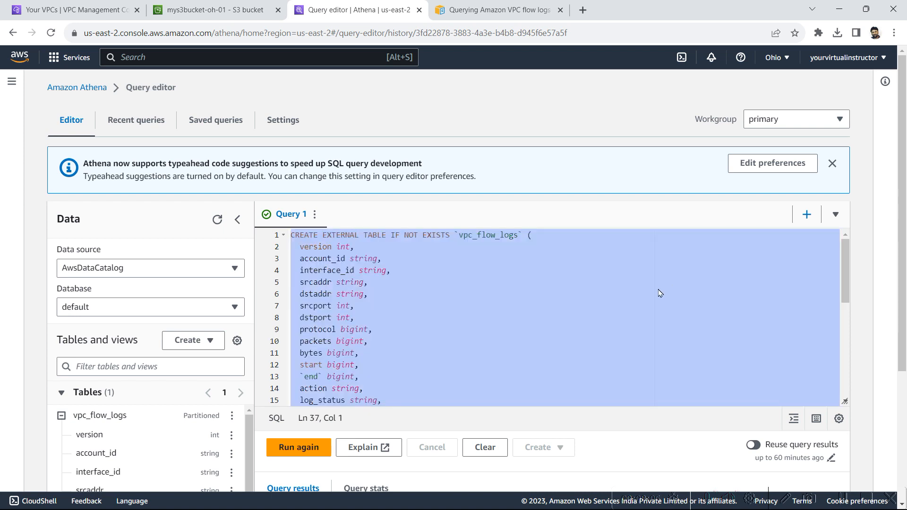
pyautogui.press('BackSpace')
pyautogui.write("ALTER TABLE vpc_flow_logs ADD PARTITION (`date`='YYYY-MM-dd') LOCATION 's3://DOC-EXAMPLE-BUCKET/prefix/AWSLogs/{account_id}/vpcflowlogs/{region_code}/YYYY/MM/dd';")
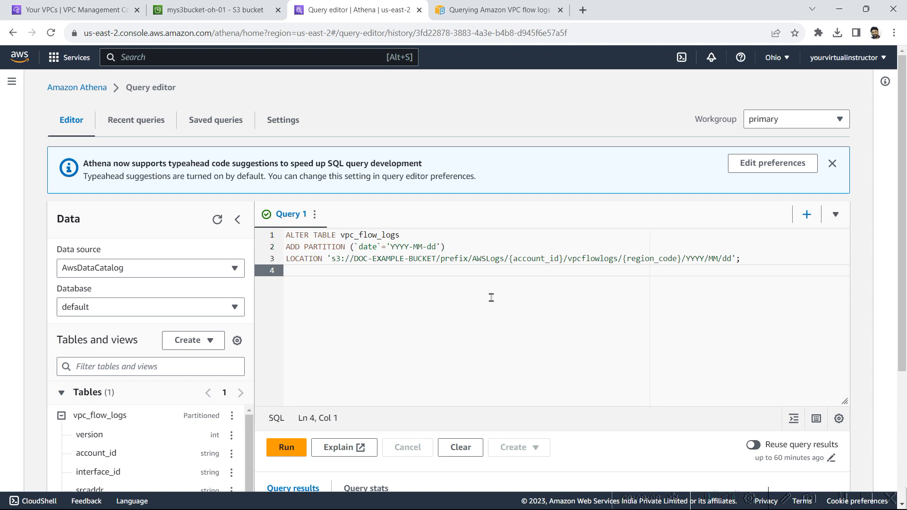
pyautogui.doubleClick(393, 247)
pyautogui.write('2023')
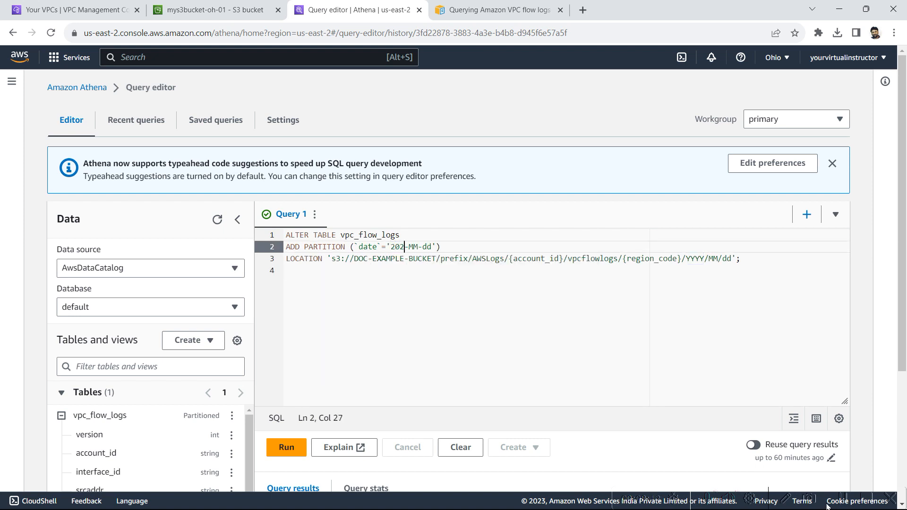
pyautogui.hotkey('shift', 'Right')
pyautogui.hotkey('shift', 'Right')
pyautogui.write('08')
pyautogui.hotkey('shift', 'Right')
pyautogui.hotkey('shift', 'Right')
pyautogui.write('08-14')
# Step: Check the LOCATION path against the flow-log documentation, then bring up the S3 bucket
pyautogui.press('Down')
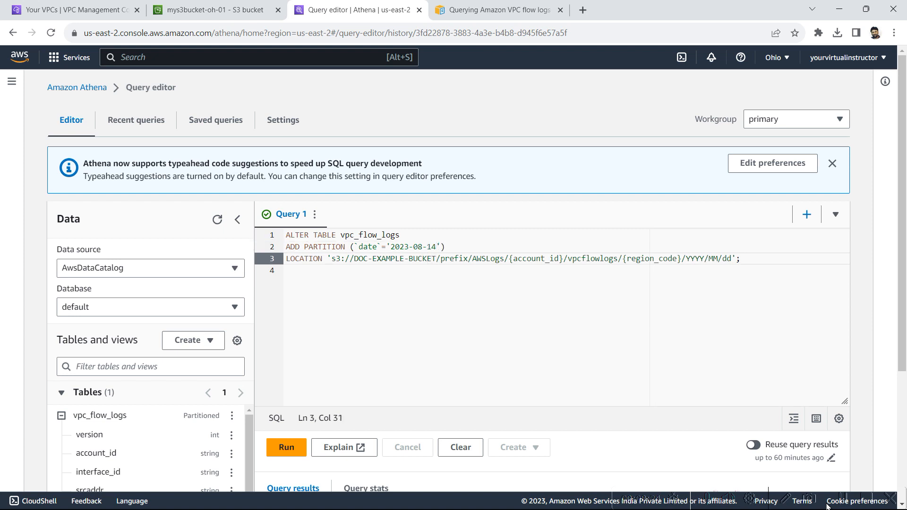
pyautogui.click(689, 257)
pyautogui.click(523, 19)
pyautogui.click(354, 11)
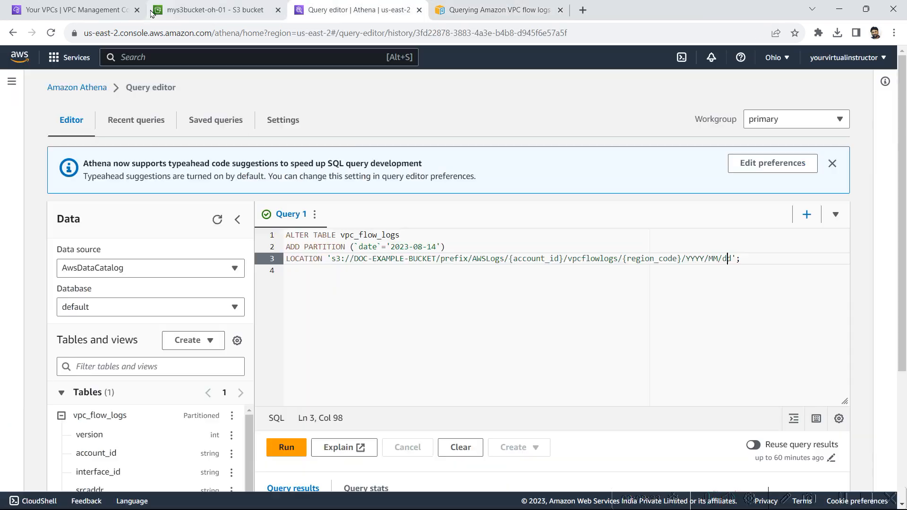
pyautogui.click(194, 5)
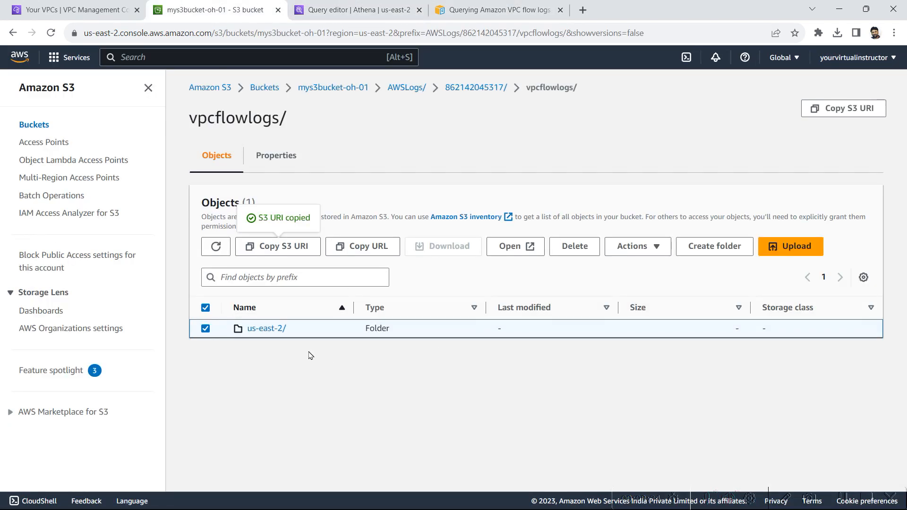
# Step: Browse to us-east-2/2023/08/ and copy the S3 URI of the 14/ day folder
pyautogui.click(266, 329)
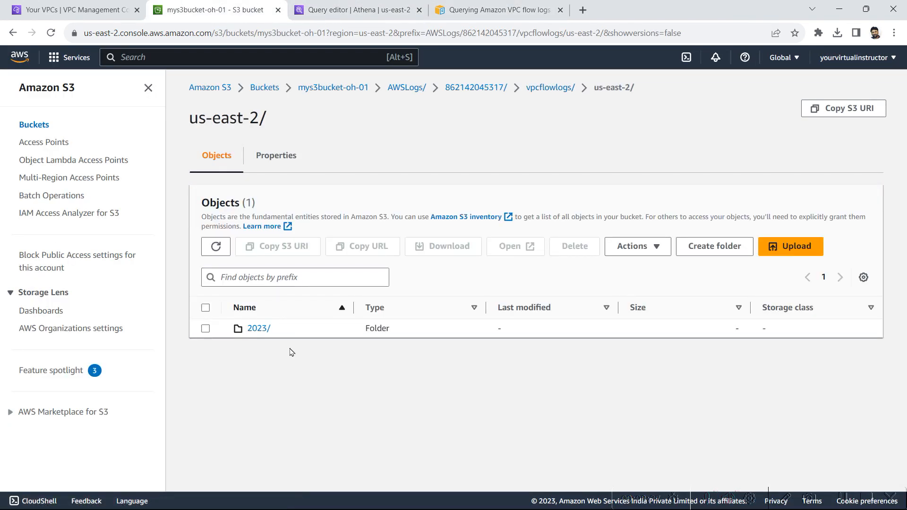
pyautogui.click(253, 329)
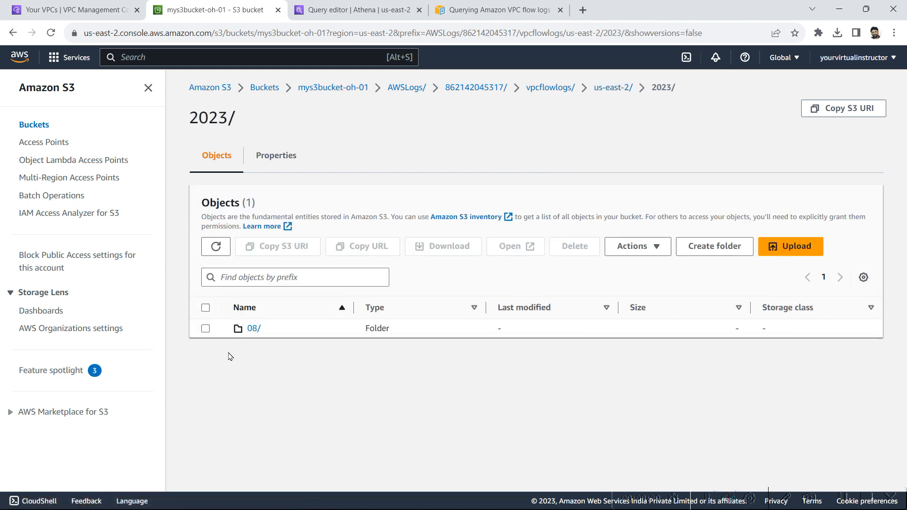
pyautogui.click(254, 329)
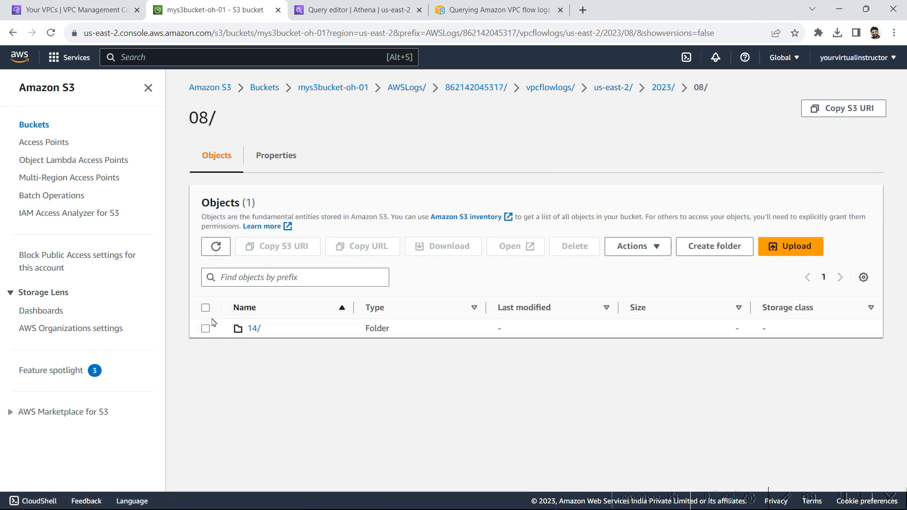
pyautogui.click(206, 308)
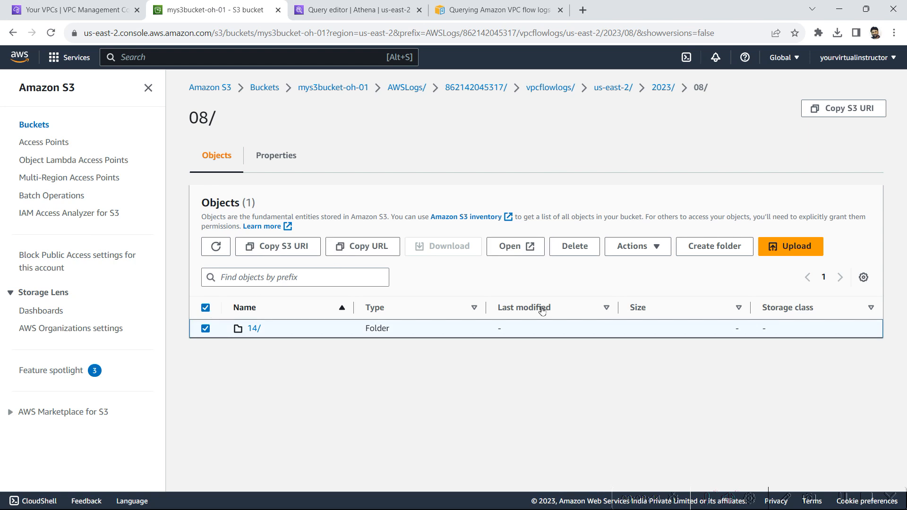
pyautogui.click(276, 252)
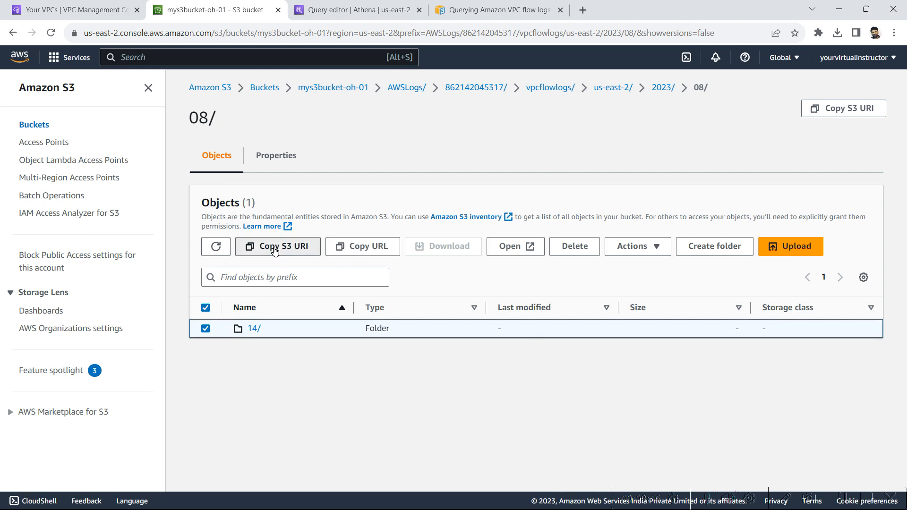
pyautogui.click(379, 9)
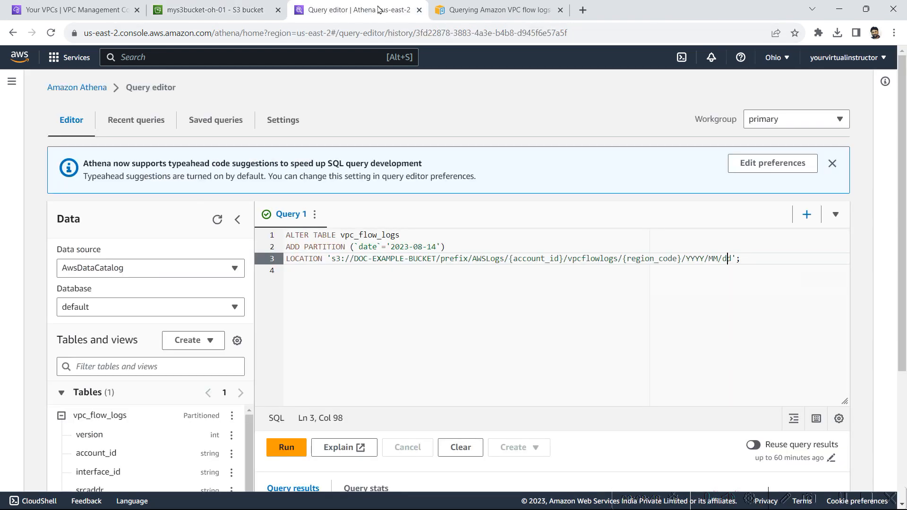
# Step: Replace the placeholder LOCATION with the copied 2023/08/14/ folder URI and run the query
pyautogui.click(331, 259)
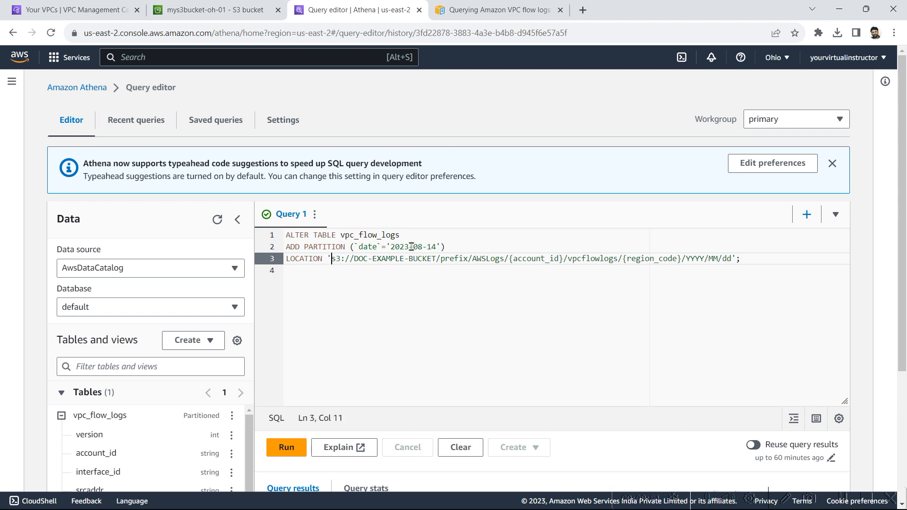
pyautogui.keyDown('shift'); pyautogui.click(733, 258); pyautogui.keyUp('shift')
pyautogui.hotkey('ctrl', 'v')
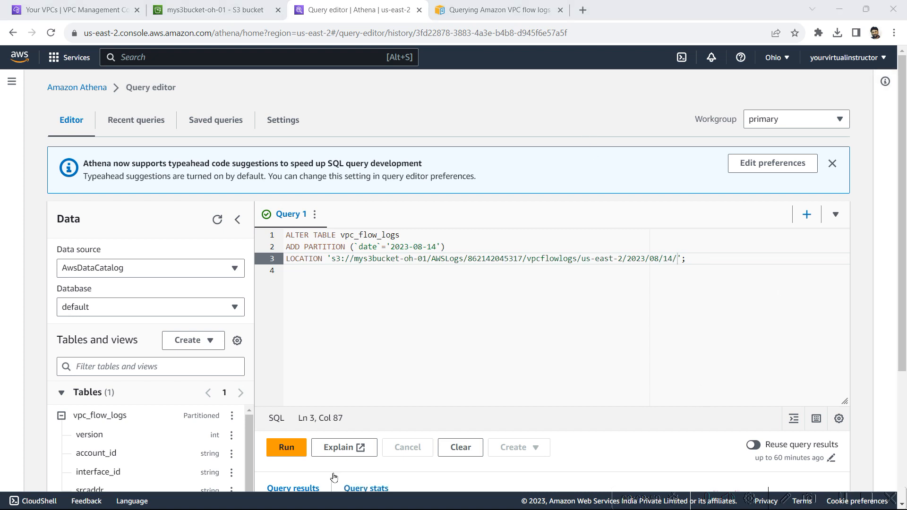
pyautogui.click(288, 447)
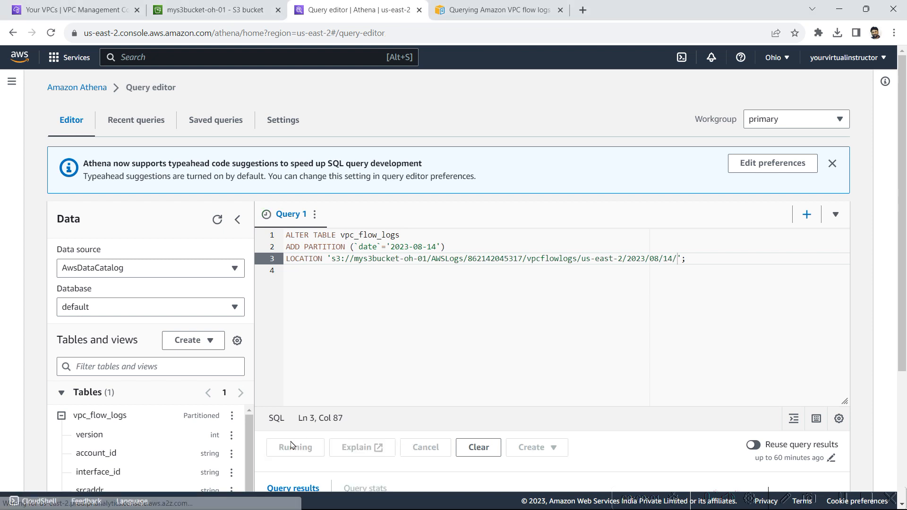
pyautogui.scroll(-2, 562, 372)
pyautogui.scroll(-1, 562, 372)
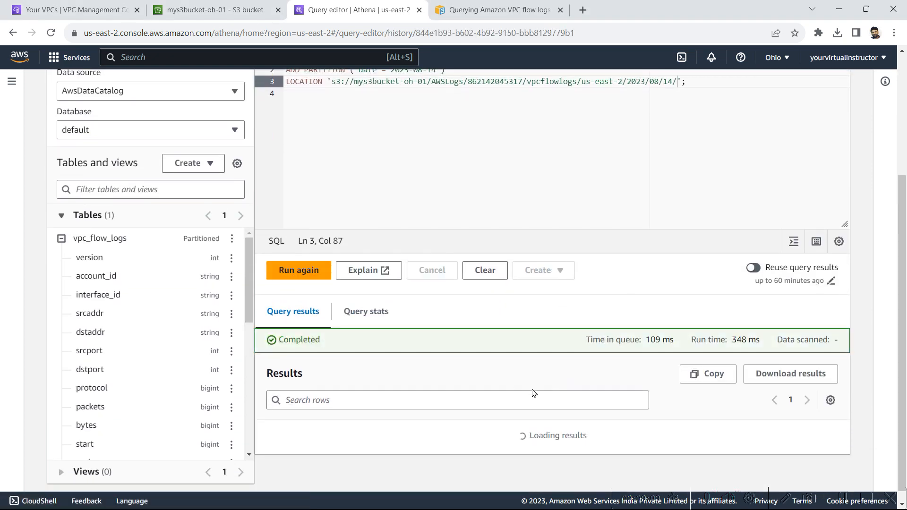
pyautogui.moveTo(340, 348); pyautogui.dragTo(283, 342)
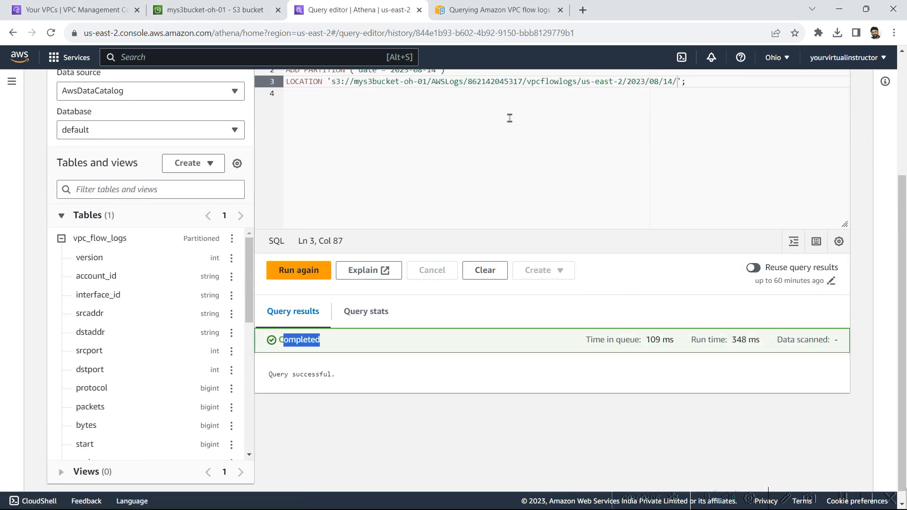
pyautogui.scroll(2, 711, 188)
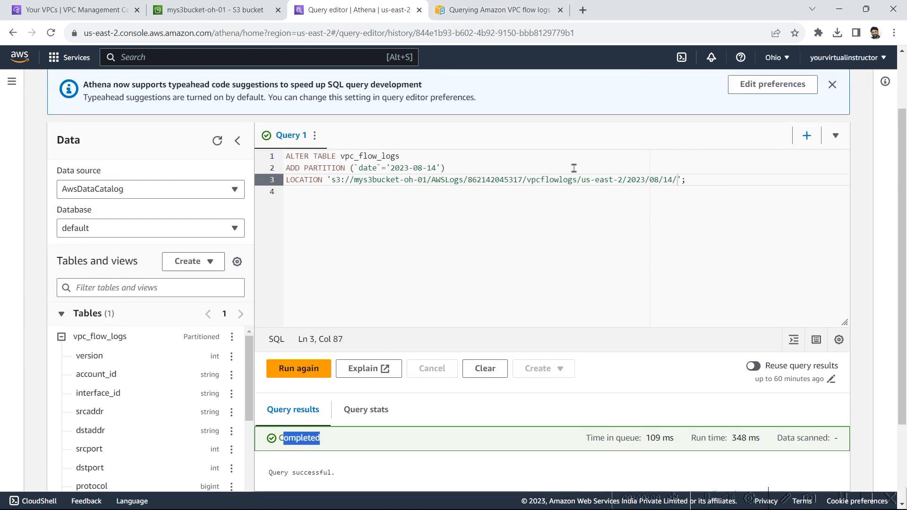
# Step: Review the example queries in the flow-log documentation
pyautogui.click(501, 10)
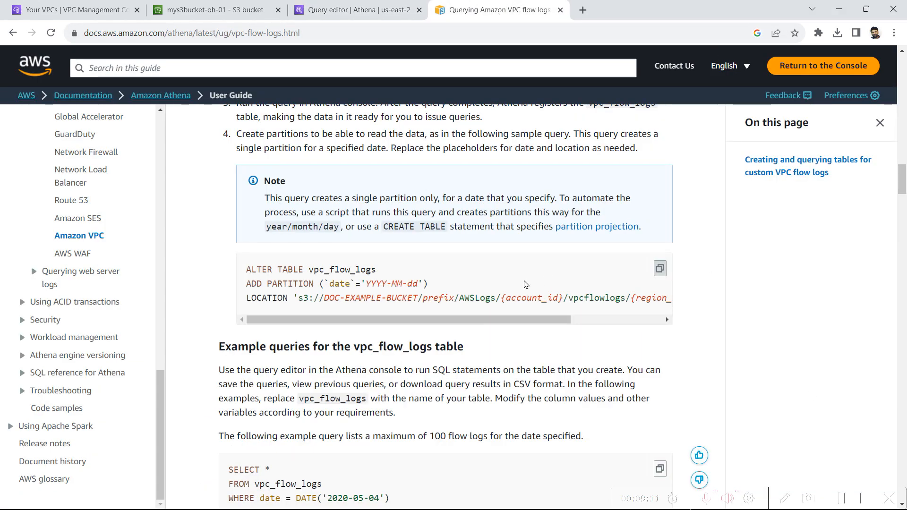
pyautogui.scroll(-5, 526, 284)
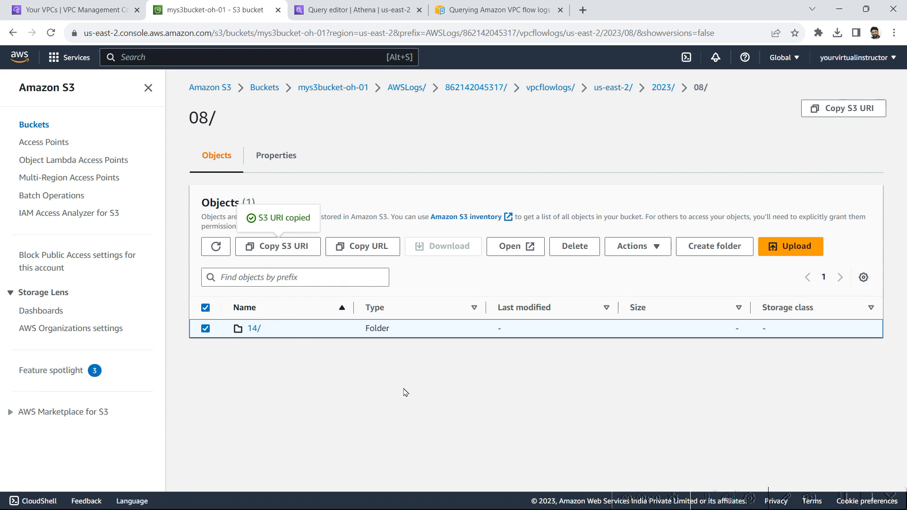
pyautogui.click(330, 11)
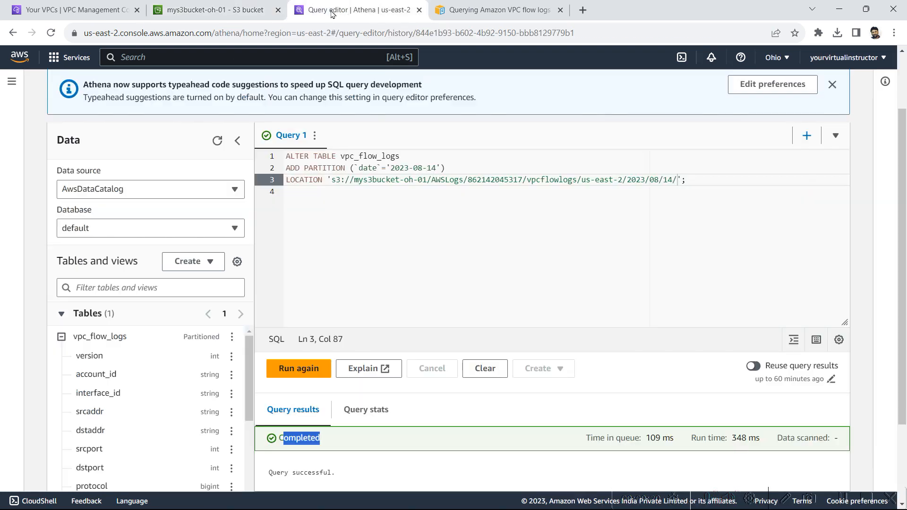
# Step: Replace the query with the sample SELECT filtered to date 2023-08-14 and run it
pyautogui.click(454, 254)
pyautogui.press('Return')
pyautogui.hotkey('ctrl', 'a')
pyautogui.press('BackSpace')
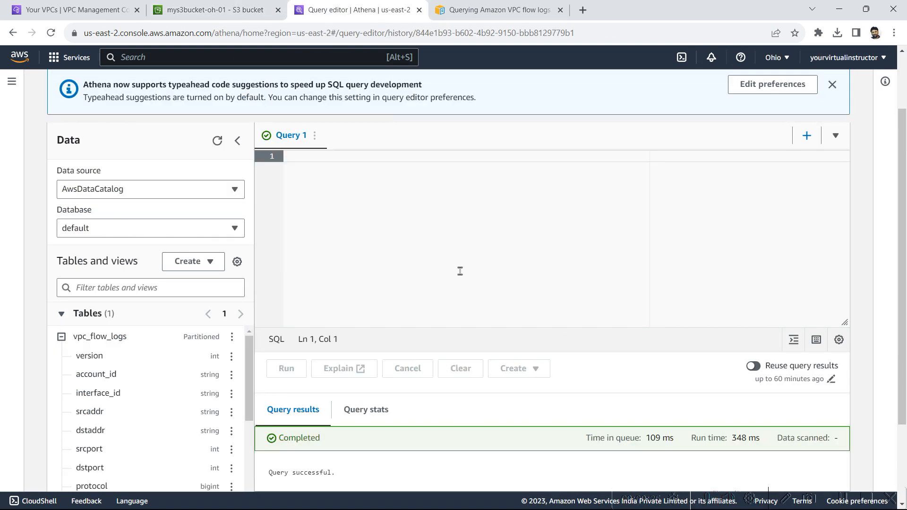
pyautogui.write("SELECT * FROM vpc_flow_logs WHERE date = DATE('2020-05-04') LIMIT 100;")
pyautogui.click(391, 180)
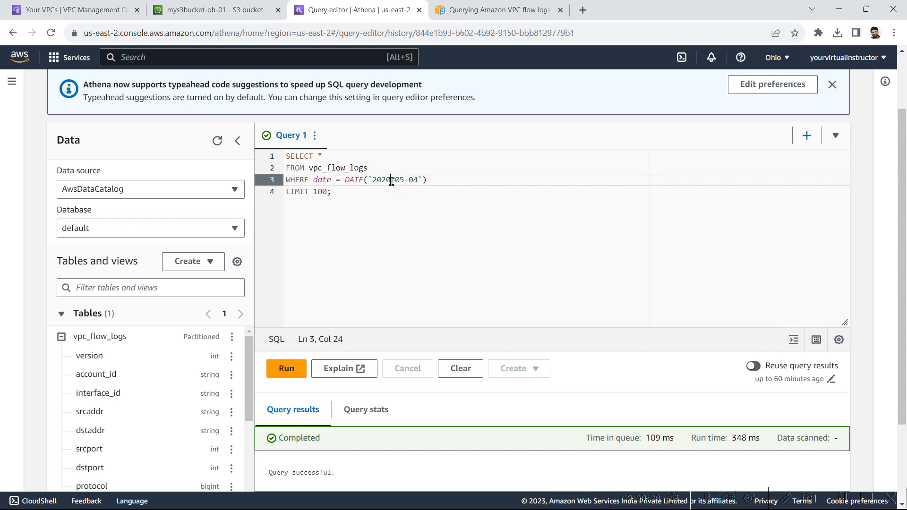
pyautogui.click(387, 181)
pyautogui.write('3')
pyautogui.moveTo(404, 180); pyautogui.dragTo(409, 182)
pyautogui.write('8-1')
pyautogui.click(289, 372)
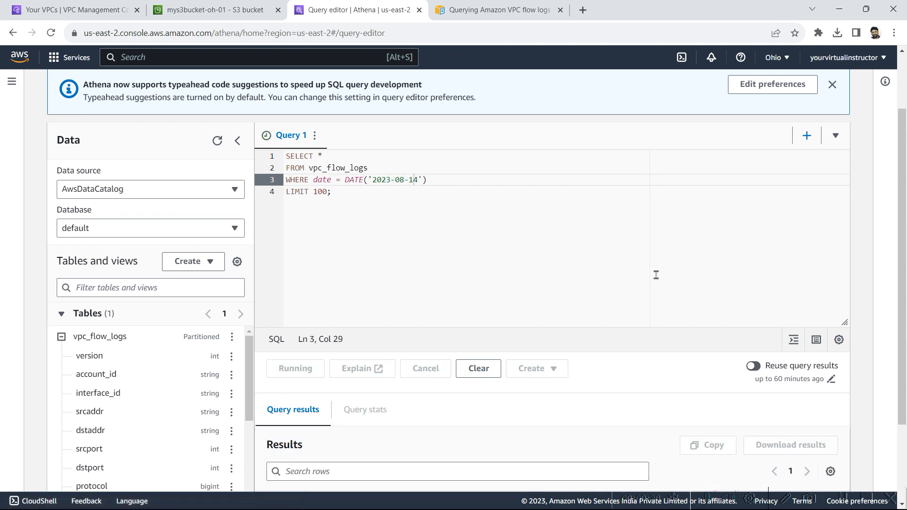
# Step: Inspect the first result row's account id, interface_id and source address
pyautogui.scroll(-2, 588, 305)
pyautogui.scroll(-4, 586, 307)
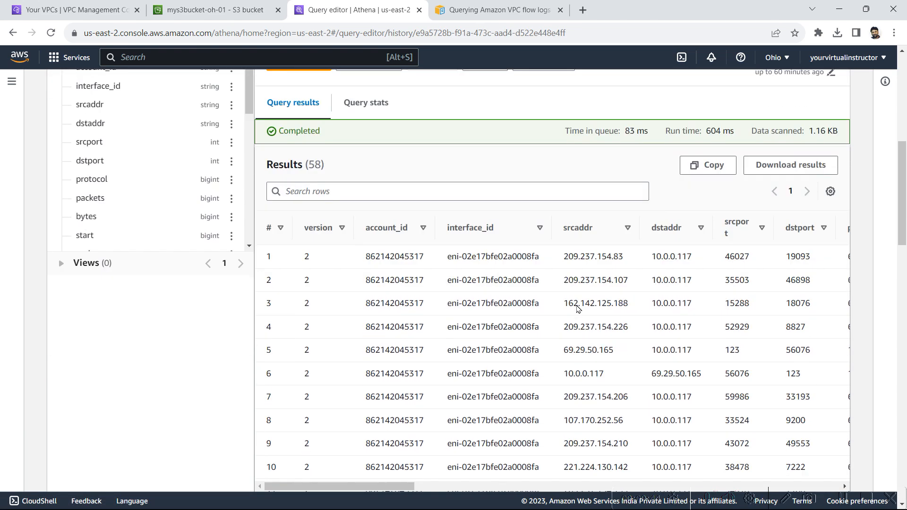
pyautogui.scroll(2, 577, 310)
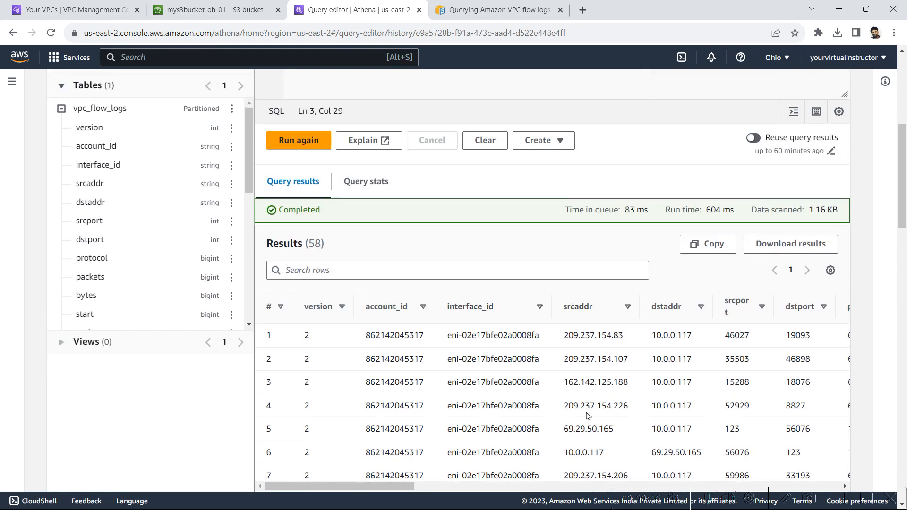
pyautogui.scroll(-1, 426, 321)
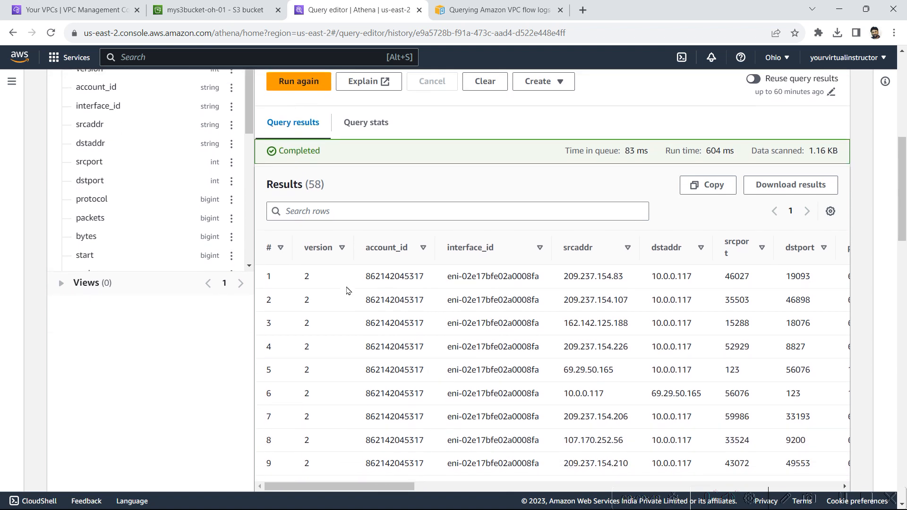
pyautogui.moveTo(387, 278); pyautogui.dragTo(420, 279)
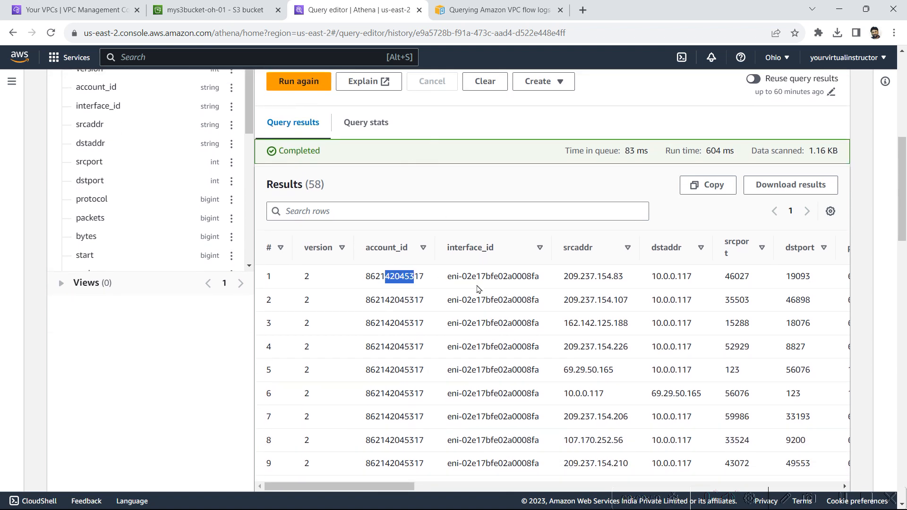
pyautogui.moveTo(476, 278); pyautogui.dragTo(503, 278)
pyautogui.moveTo(590, 278); pyautogui.dragTo(624, 278)
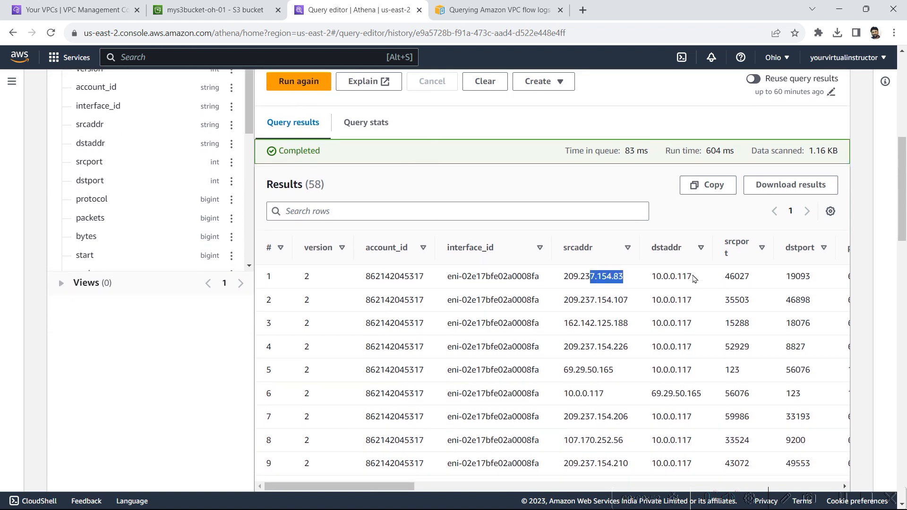
# Step: Sort the 58 results by srcaddr, then by dstaddr in descending order
pyautogui.click(591, 251)
pyautogui.click(590, 253)
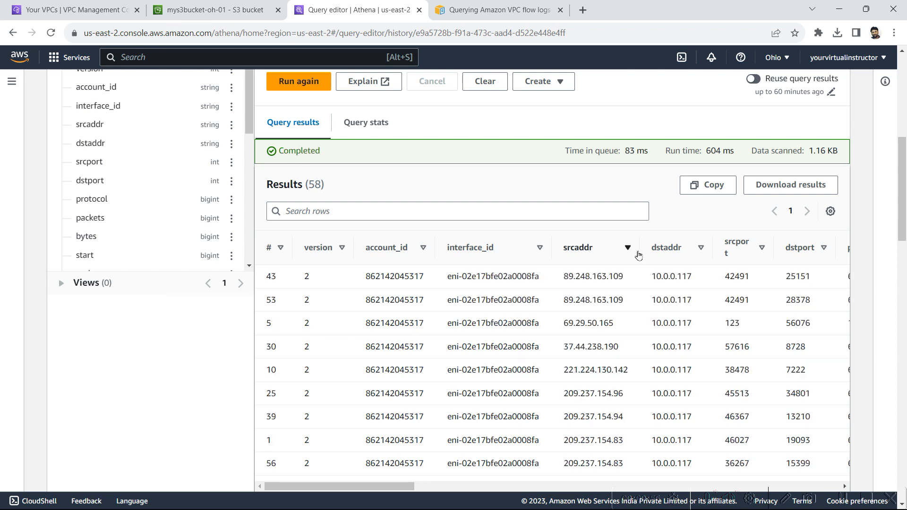
pyautogui.click(667, 253)
pyautogui.click(704, 254)
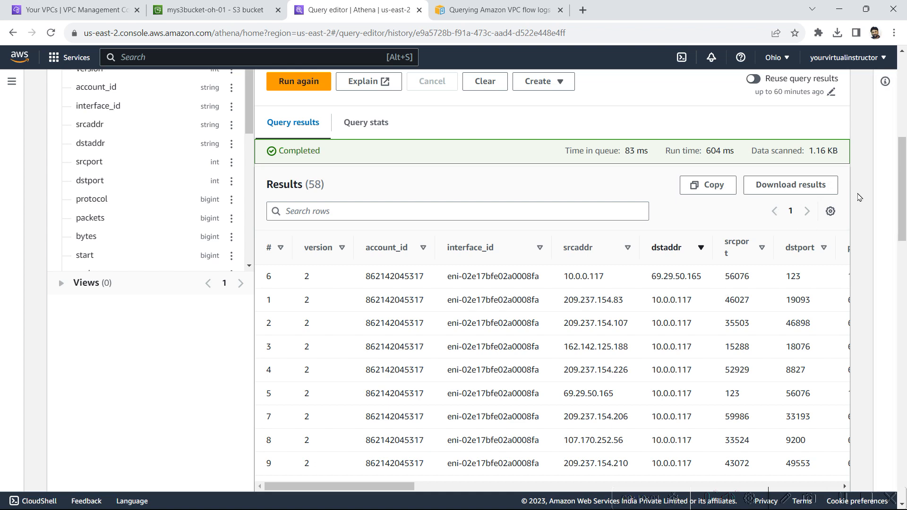
pyautogui.scroll(8, 747, 295)
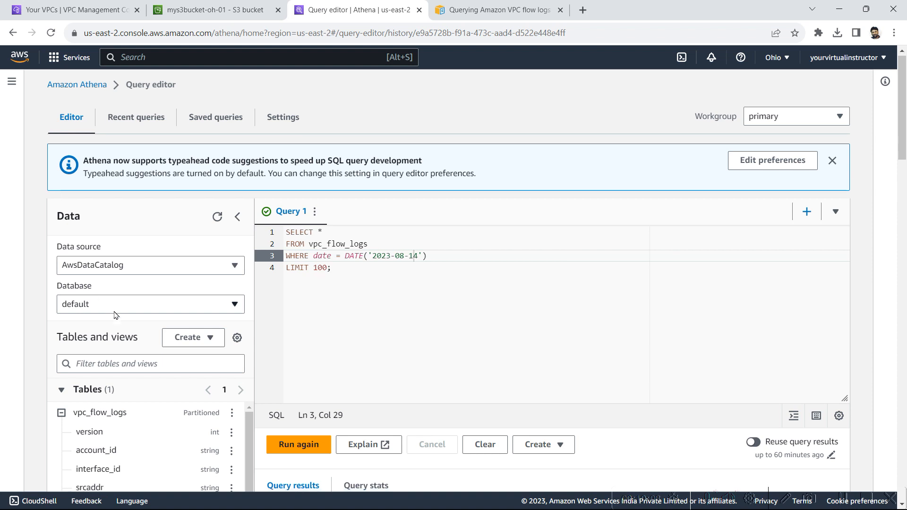
pyautogui.scroll(-2, 127, 338)
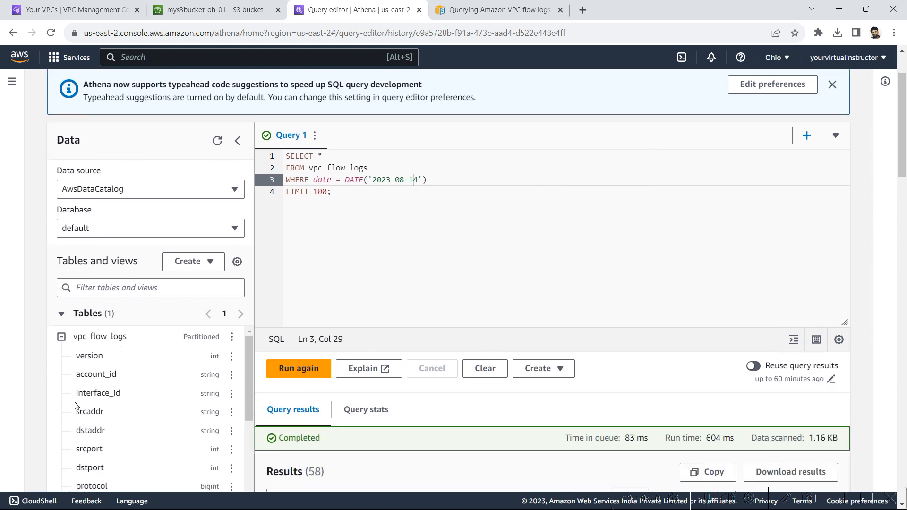
# Step: Delete the vpc_flow_logs table, confirming with its name
pyautogui.click(62, 337)
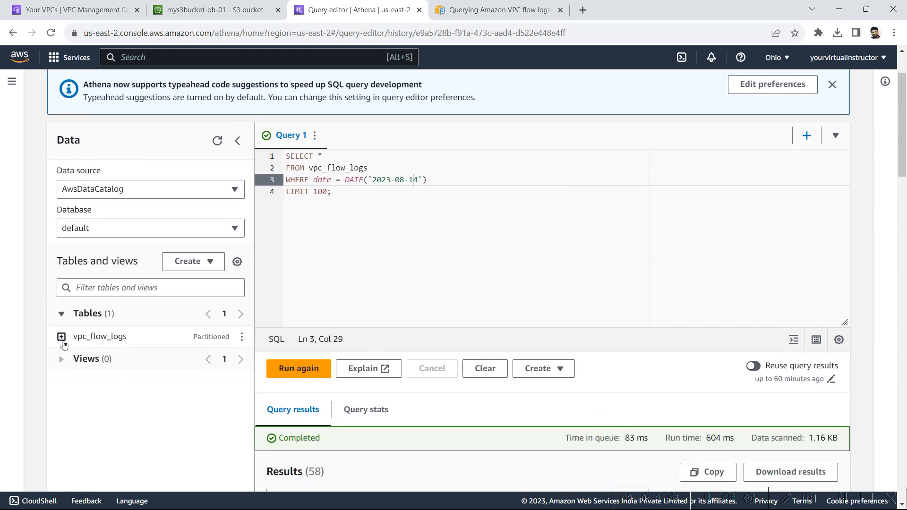
pyautogui.click(242, 336)
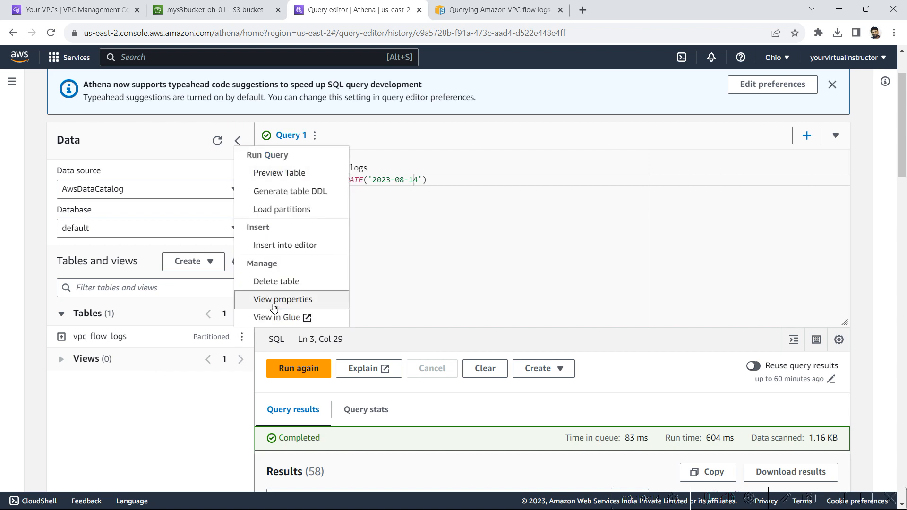
pyautogui.click(277, 282)
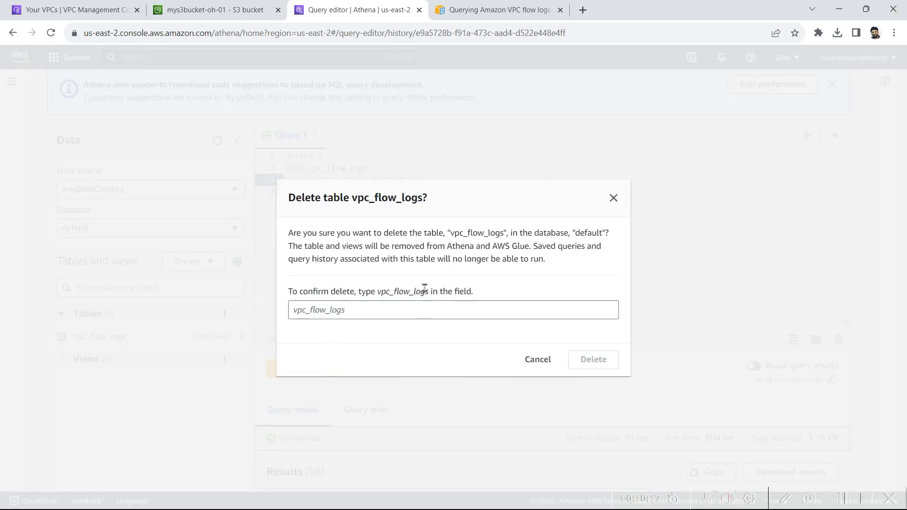
pyautogui.moveTo(424, 290); pyautogui.dragTo(378, 291)
pyautogui.hotkey('ctrl', 'c')
pyautogui.click(467, 314)
pyautogui.hotkey('ctrl', 'v')
pyautogui.press('Return')
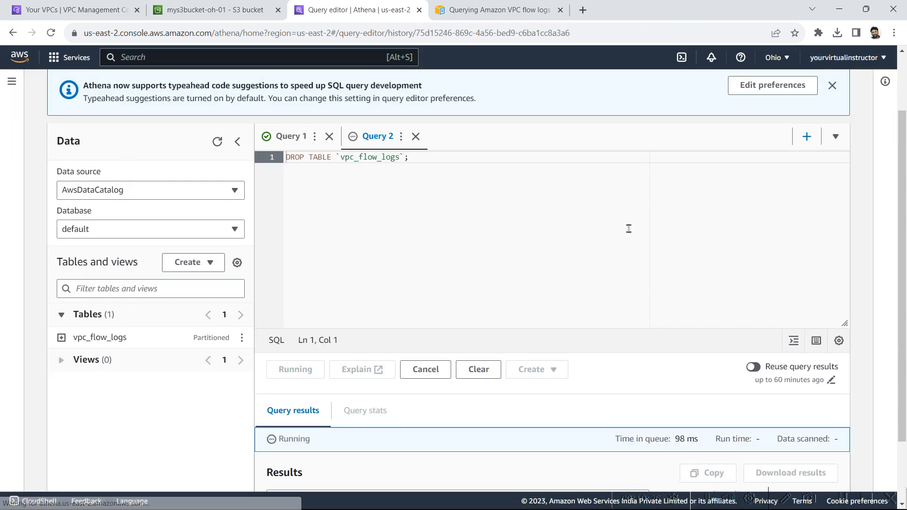
pyautogui.scroll(2, 629, 229)
# Step: Clear the query result location in Athena settings and save the change
pyautogui.click(284, 120)
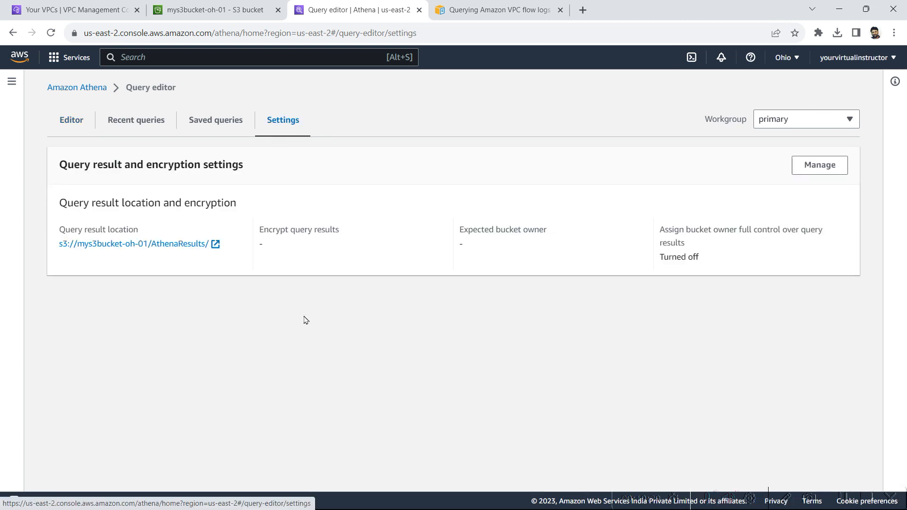
pyautogui.click(818, 165)
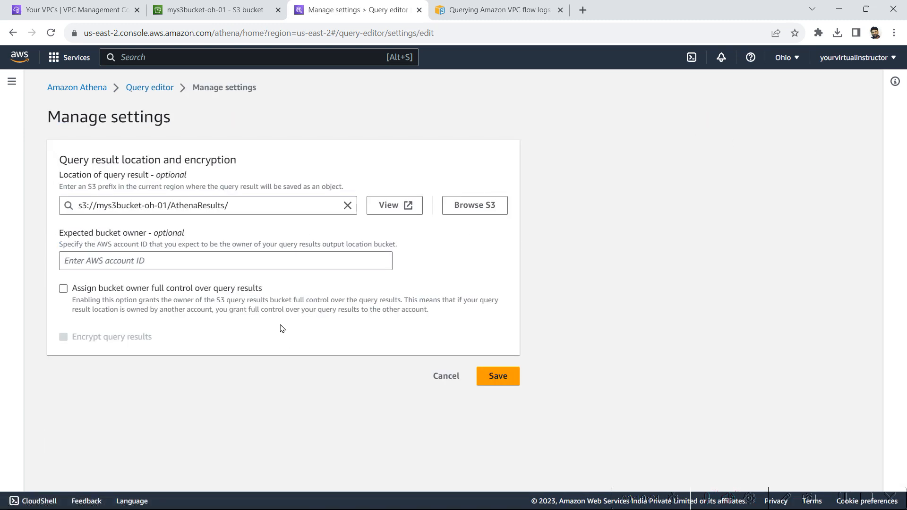
pyautogui.click(347, 205)
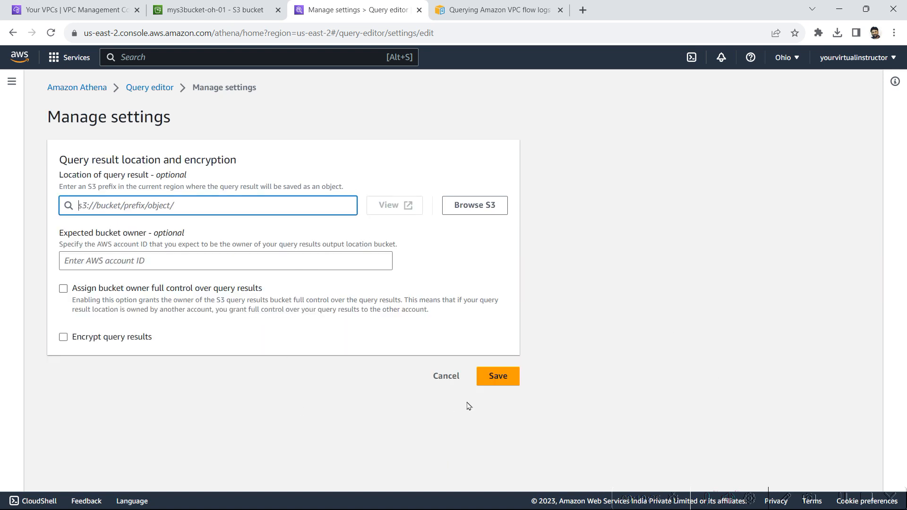
pyautogui.click(513, 377)
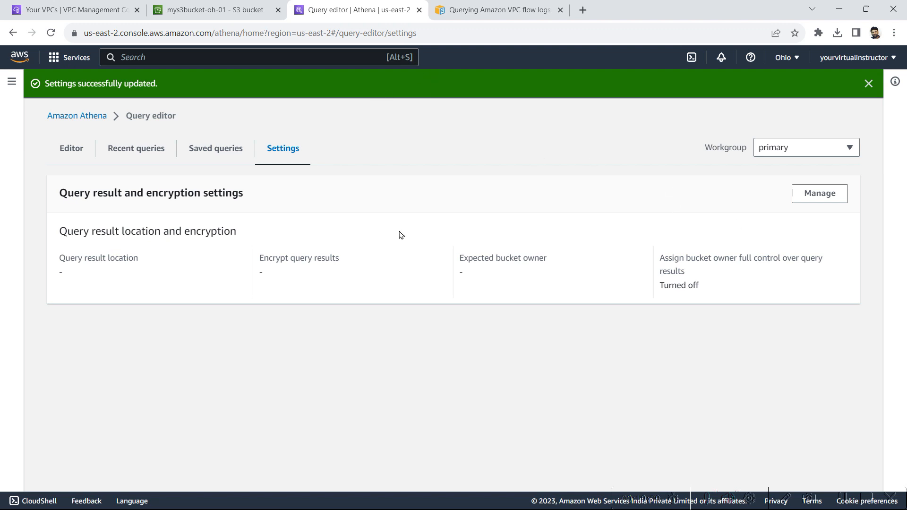
pyautogui.click(212, 7)
pyautogui.click(371, 8)
# Step: Delete flow log my-vpc-flow-log-oh-01 from my-vpc-oh-01, confirming with 'delete'
pyautogui.click(80, 6)
pyautogui.scroll(-3, 316, 331)
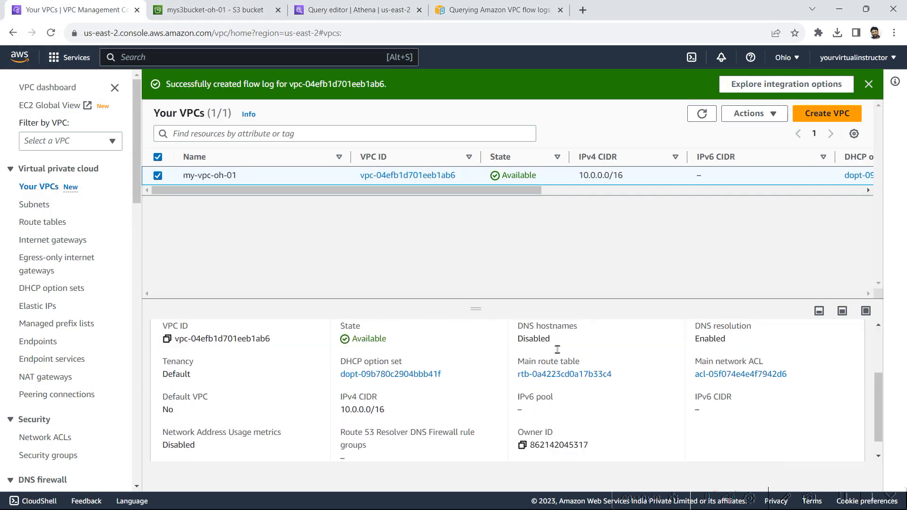
pyautogui.scroll(3, 326, 388)
pyautogui.click(373, 357)
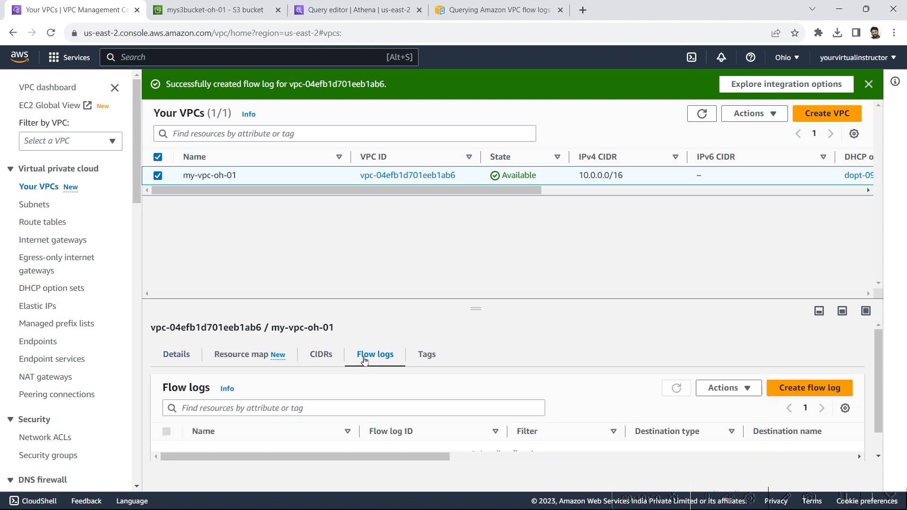
pyautogui.scroll(-1, 457, 429)
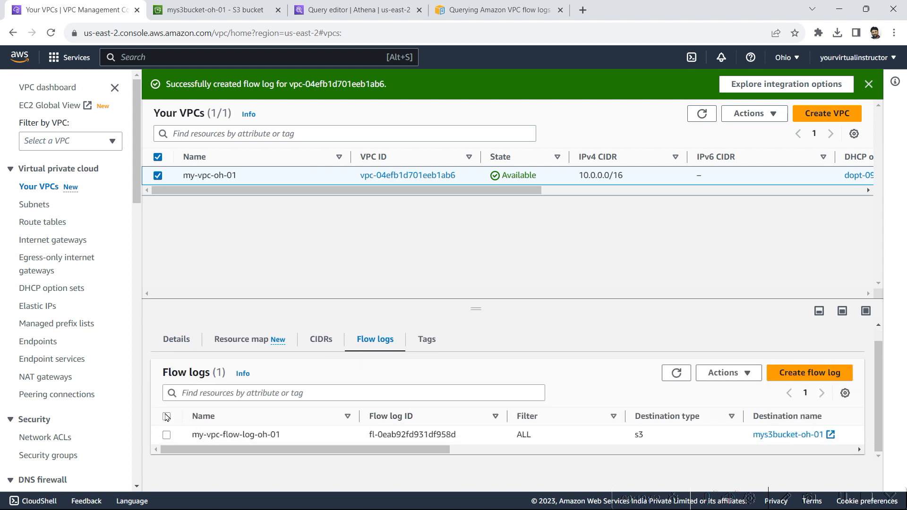
pyautogui.click(166, 435)
pyautogui.click(725, 373)
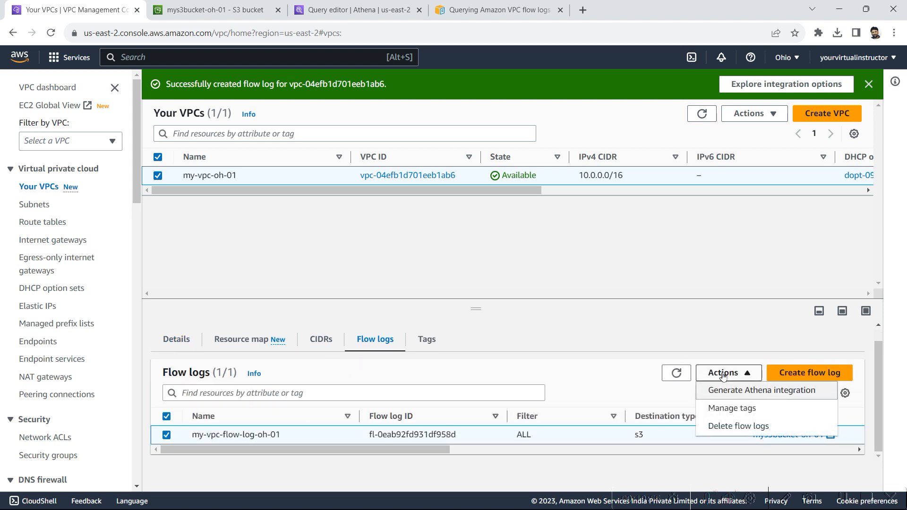
pyautogui.click(733, 432)
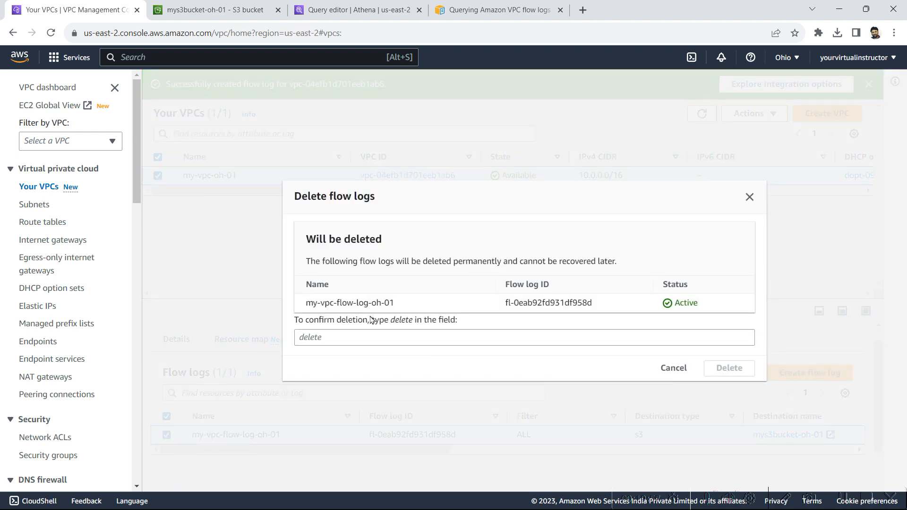
pyautogui.click(345, 339)
pyautogui.write('delete')
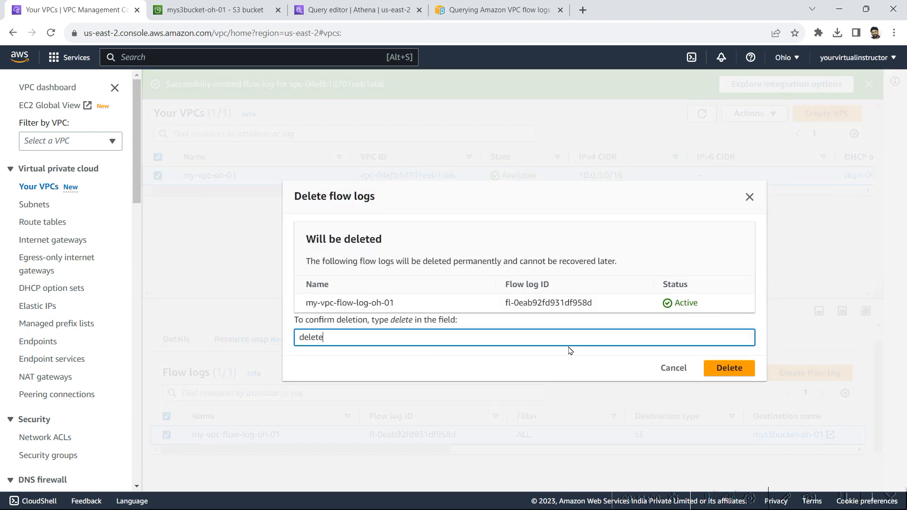
pyautogui.click(729, 368)
pyautogui.click(215, 9)
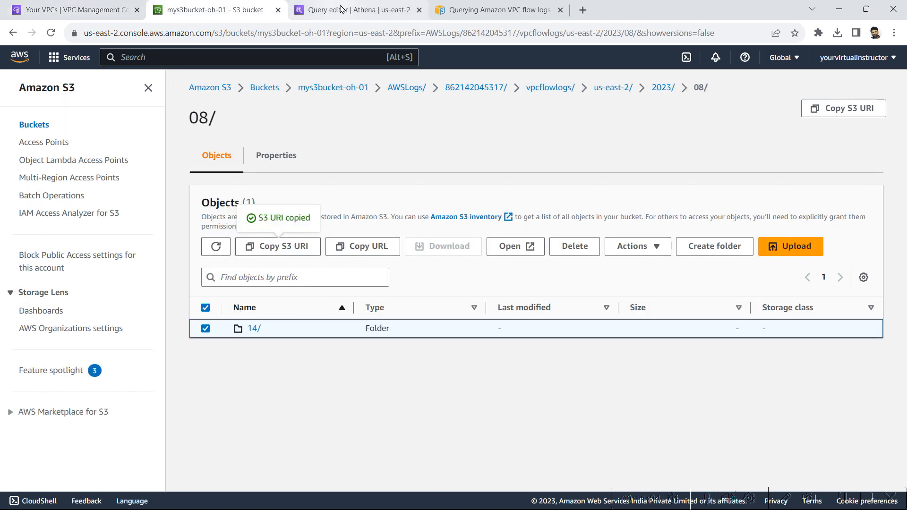
# Step: Permanently delete both root folders, AthenaResults/ and AWSLogs/, confirming with 'permanently delete'
pyautogui.click(359, 9)
pyautogui.click(207, 8)
pyautogui.click(364, 88)
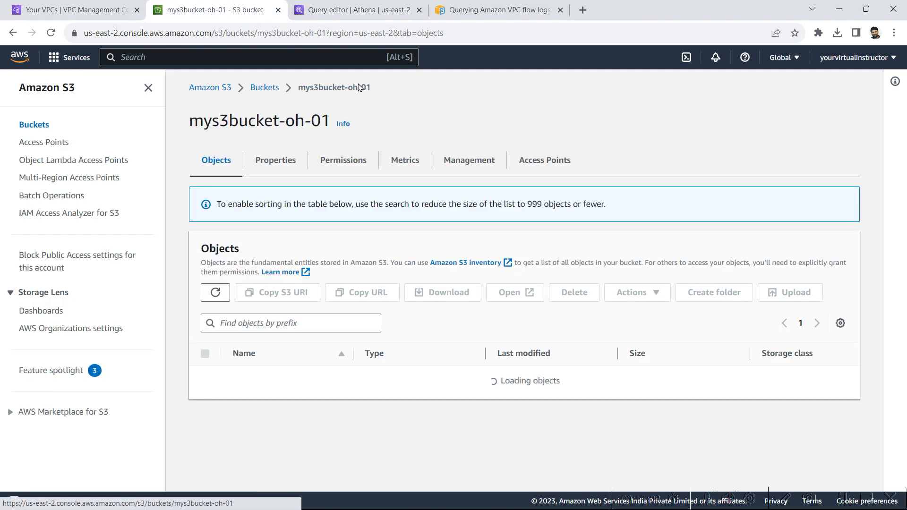
pyautogui.click(205, 309)
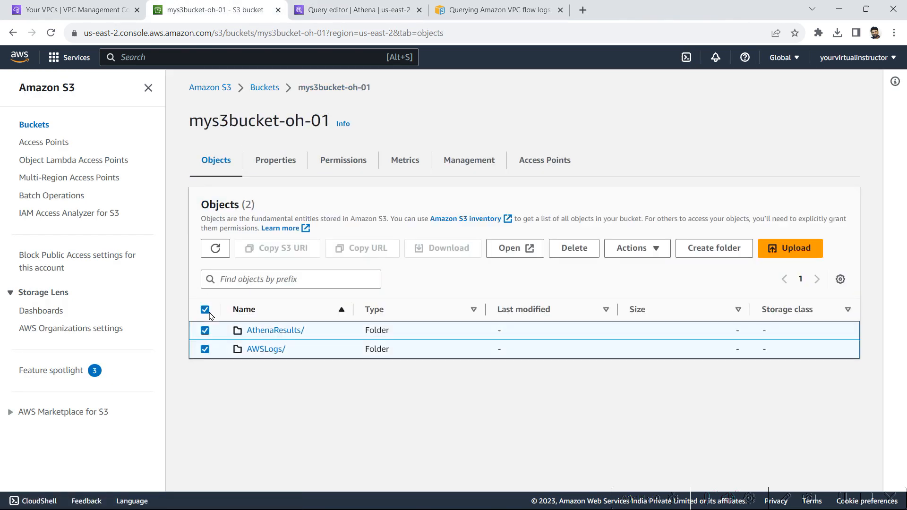
pyautogui.click(573, 248)
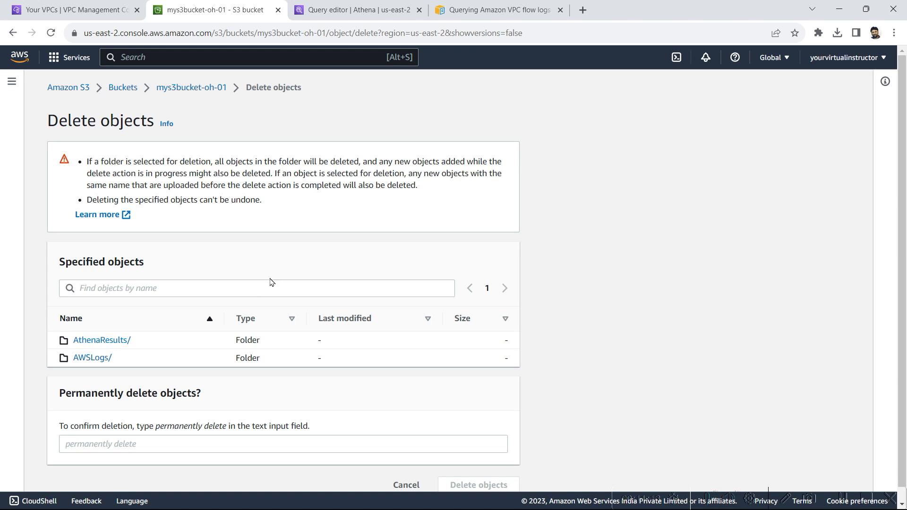
pyautogui.scroll(-1, 355, 353)
pyautogui.moveTo(155, 412); pyautogui.dragTo(228, 413)
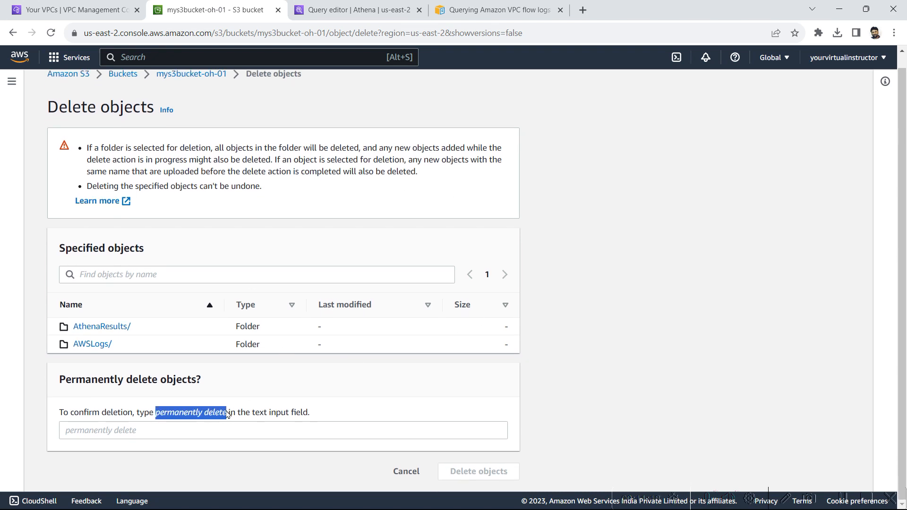
pyautogui.hotkey('ctrl', 'c')
pyautogui.click(192, 428)
pyautogui.hotkey('ctrl', 'v')
pyautogui.click(495, 478)
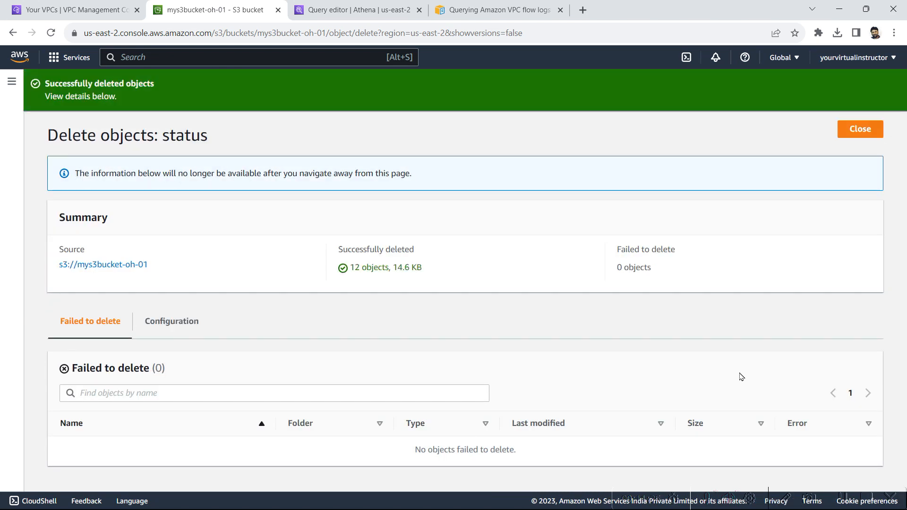
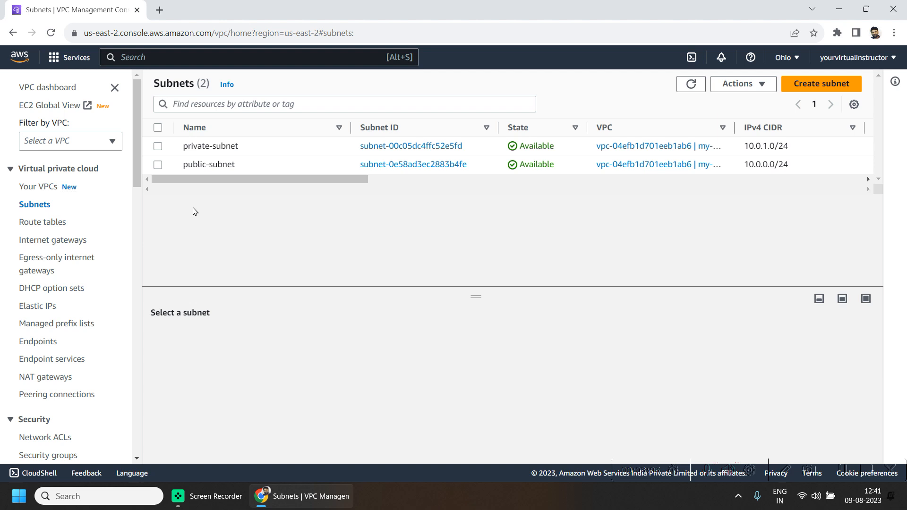
# Step: Go to the VPC Route tables page listing public-route-table and private-route-table
pyautogui.click(54, 220)
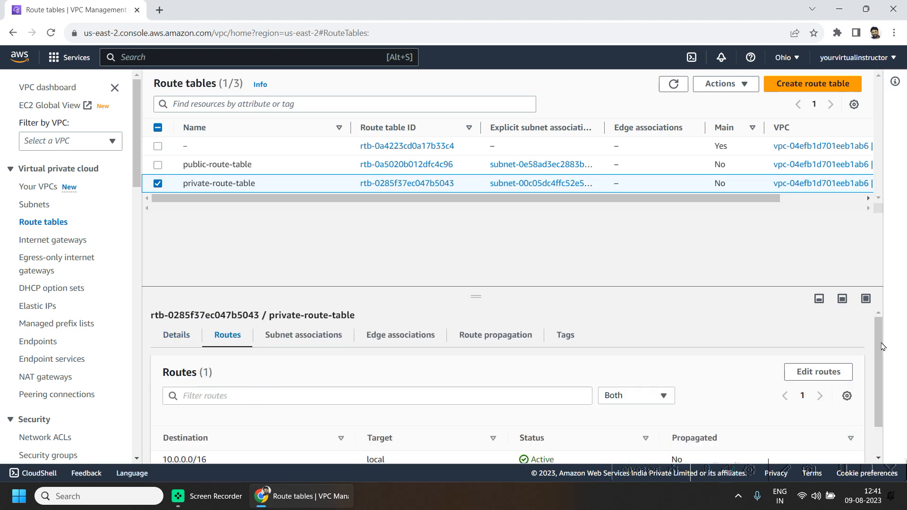
# Step: Check private-route-table's subnet association and public-route-table's 0.0.0.0/0 internet-gateway route and public-subnet association
pyautogui.moveTo(878, 346); pyautogui.dragTo(901, 334)
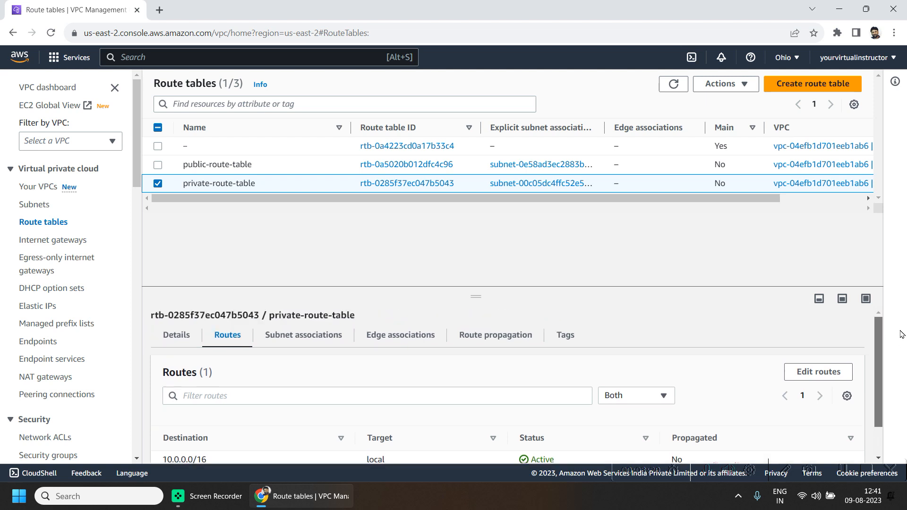
pyautogui.click(302, 342)
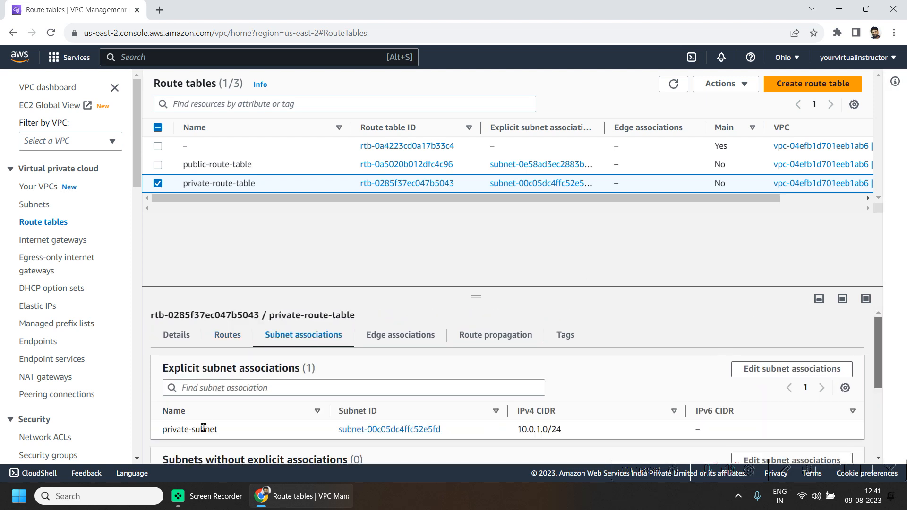
pyautogui.click(239, 164)
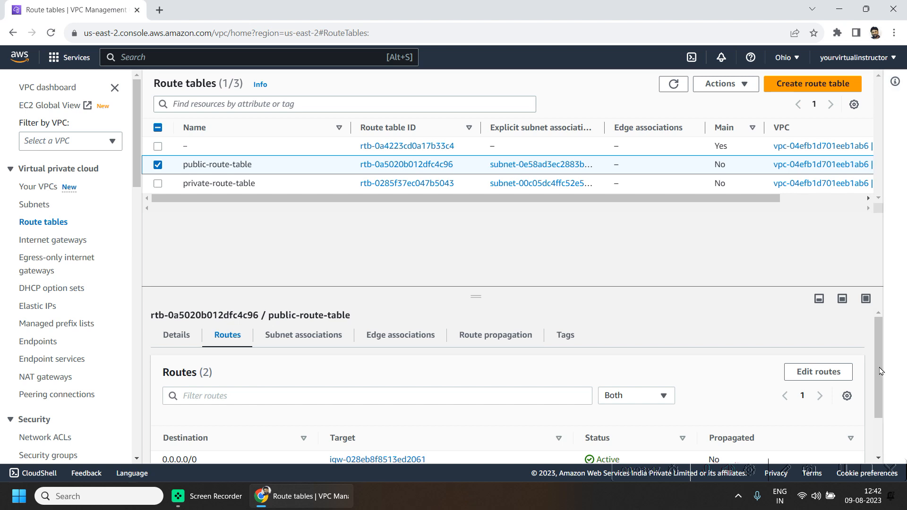
pyautogui.scroll(-2, 882, 417)
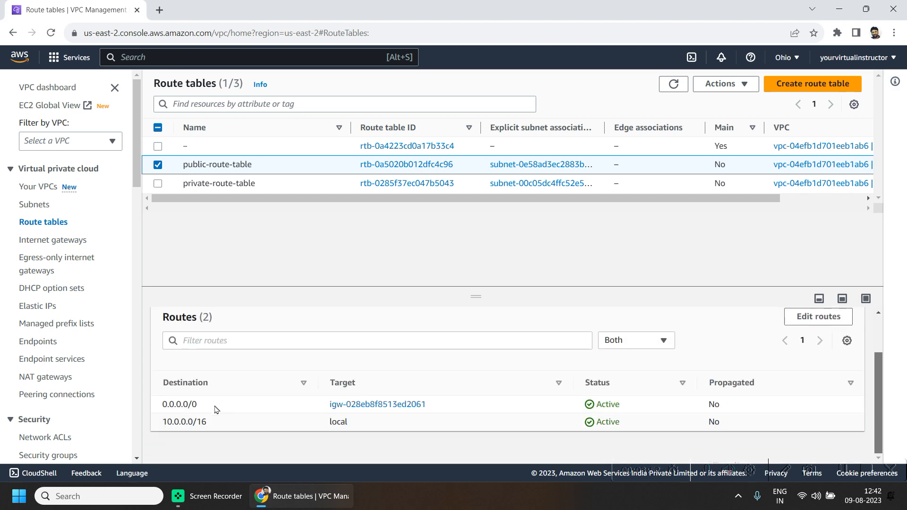
pyautogui.moveTo(215, 409); pyautogui.dragTo(150, 406)
pyautogui.moveTo(449, 410); pyautogui.dragTo(387, 409)
pyautogui.scroll(1, 880, 341)
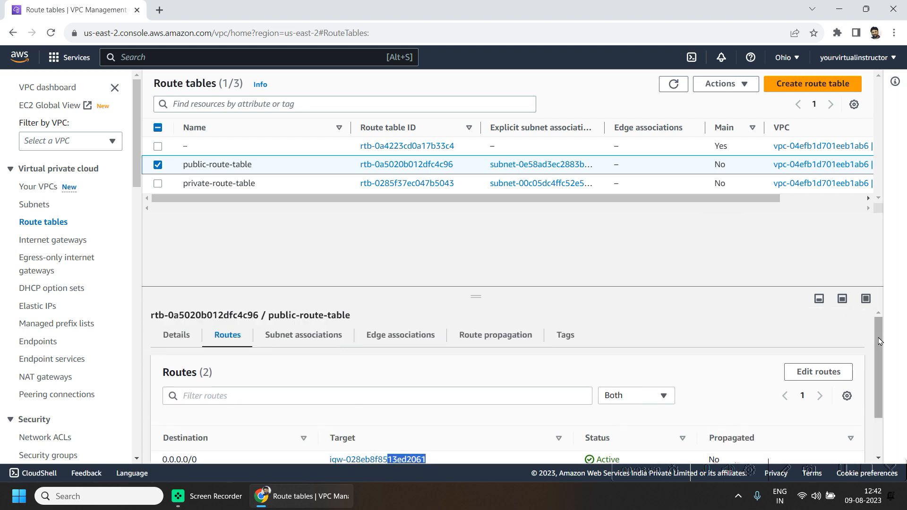
pyautogui.click(304, 335)
pyautogui.moveTo(229, 429); pyautogui.dragTo(162, 429)
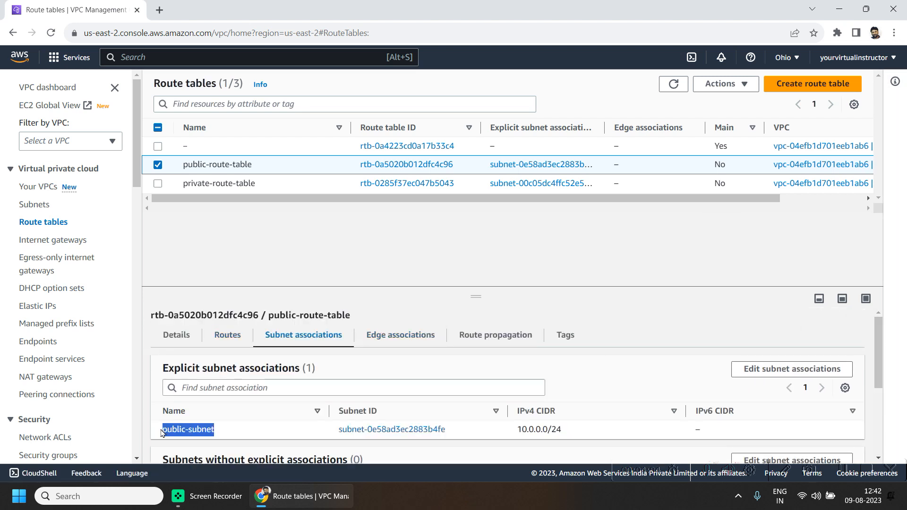
pyautogui.click(51, 62)
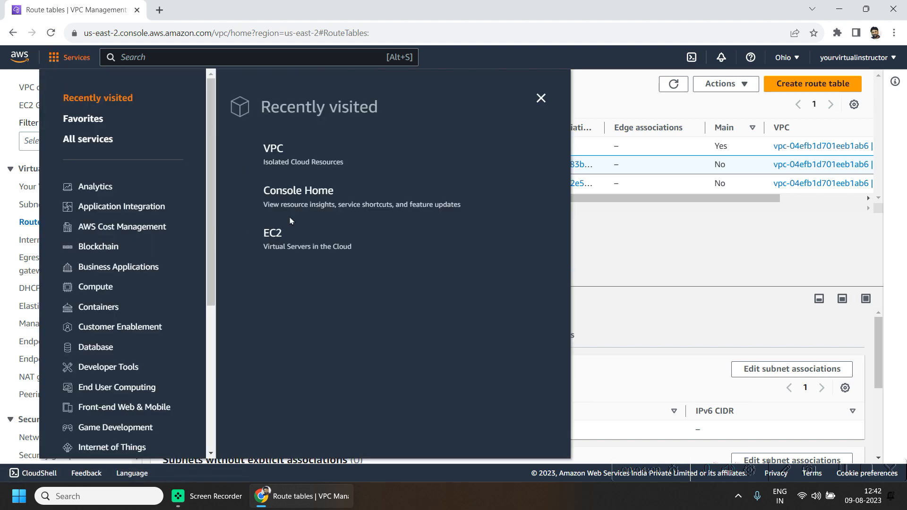
# Step: Copy my-public-ec2's public IPv4 18.220.92.229 from EC2 Instances for PuTTY's Host Name field
pyautogui.click(266, 233)
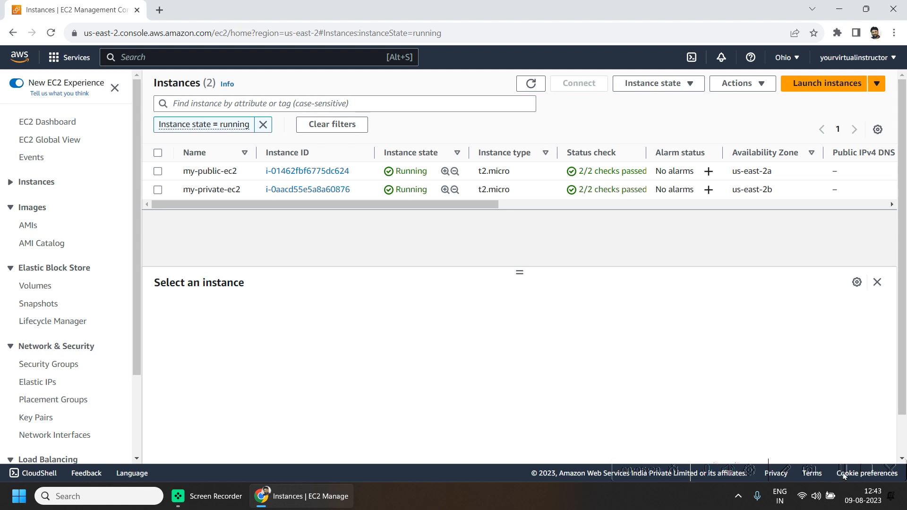
pyautogui.click(404, 377)
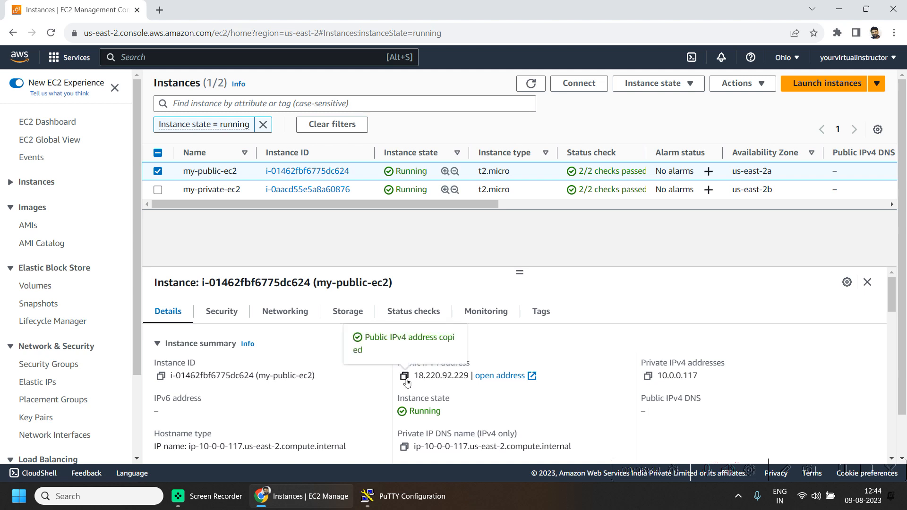
pyautogui.hotkey('alt', 'Tab')
pyautogui.click(465, 196)
# Step: Connect PuTTY to 18.220.92.229 using the private key vpc-demo-keypair01.ppk
pyautogui.hotkey('ctrl', 'v')
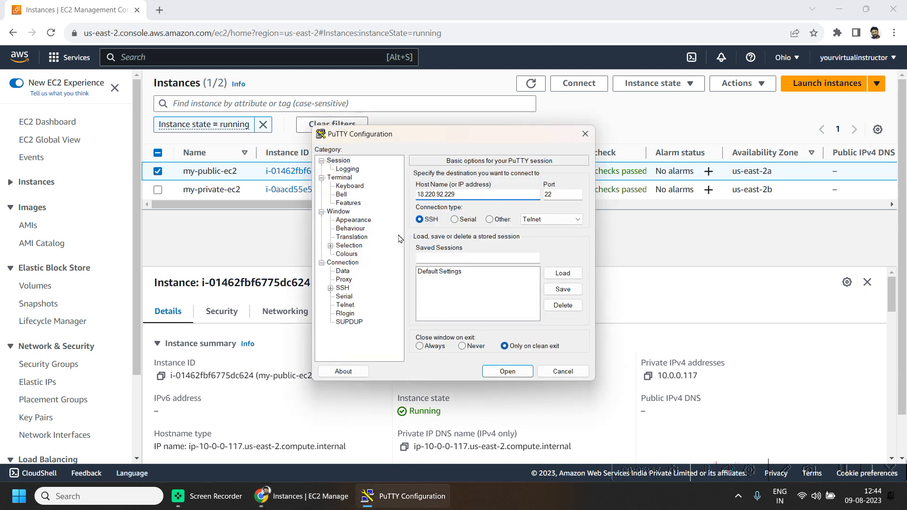
pyautogui.click(331, 289)
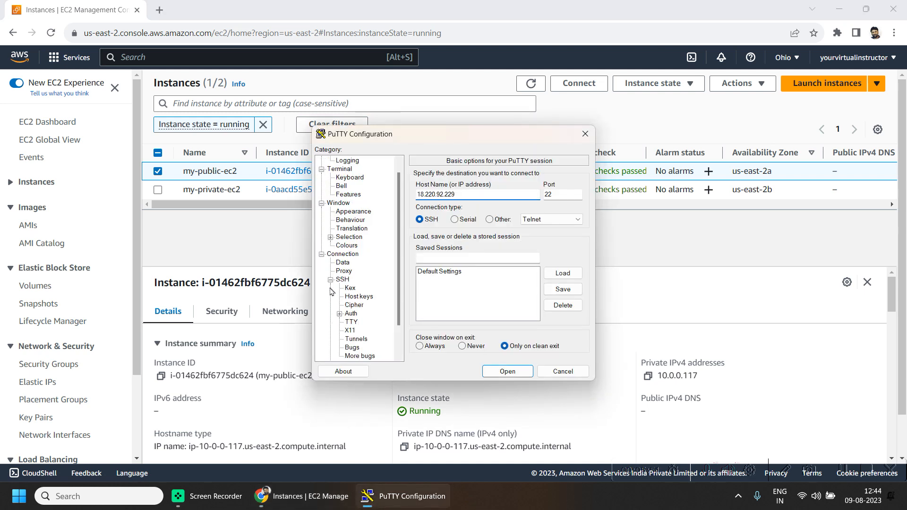
pyautogui.doubleClick(352, 314)
pyautogui.click(377, 324)
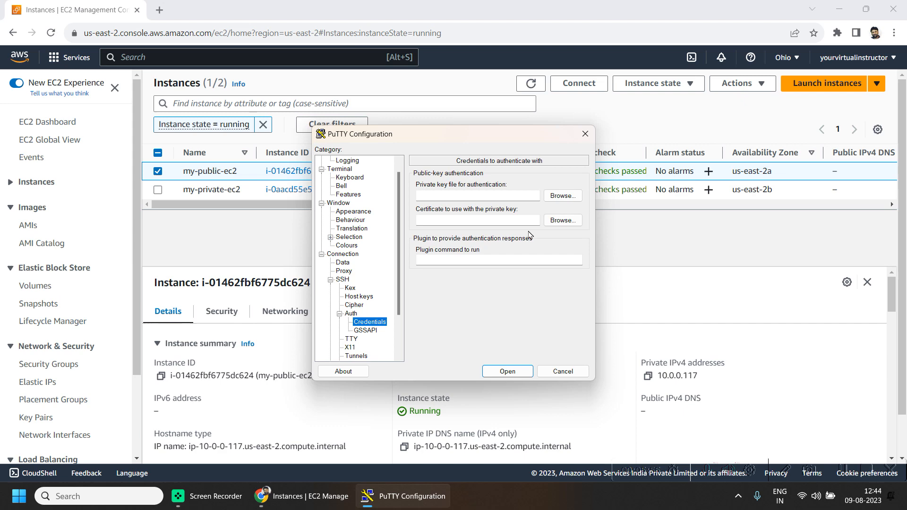
pyautogui.click(567, 198)
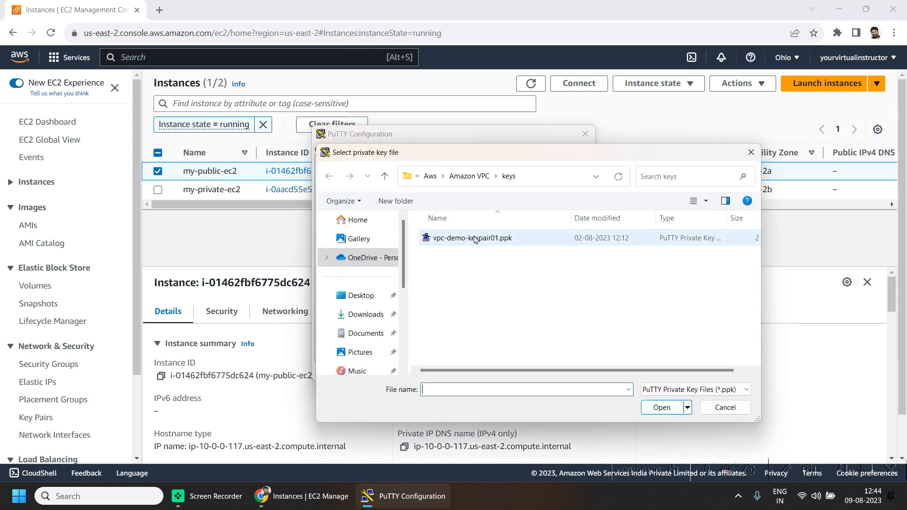
pyautogui.doubleClick(467, 295)
pyautogui.click(500, 371)
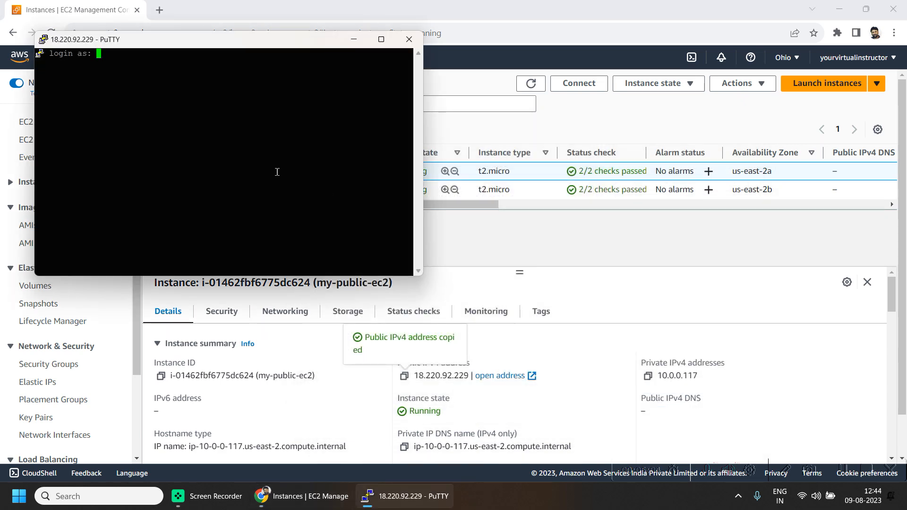
# Step: Log in as ec2-user and run ls, confirming vpc-demo-keypair01.pem is present
pyautogui.write('ec2-user')
pyautogui.press('Return')
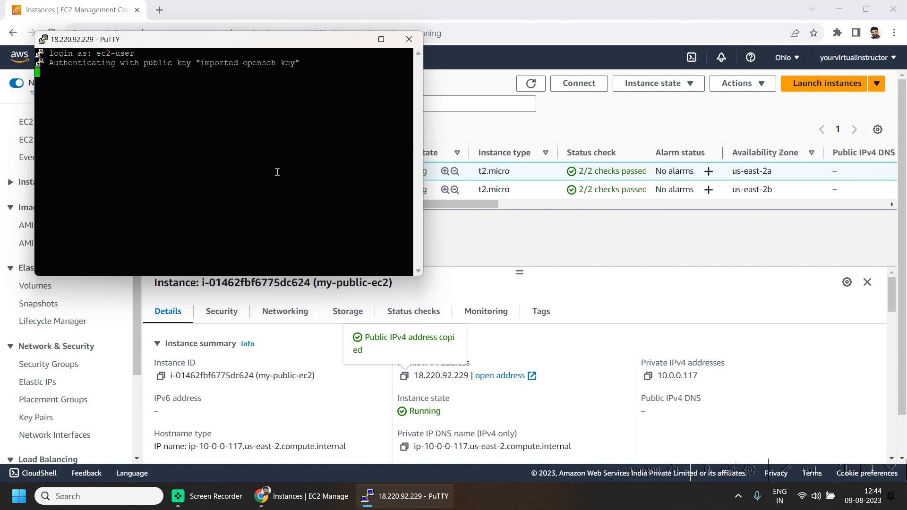
pyautogui.write('ls')
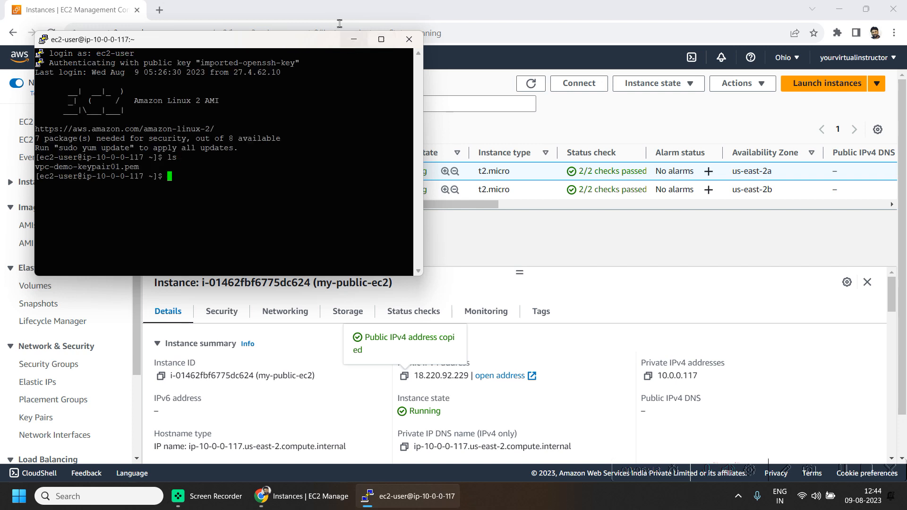
pyautogui.click(353, 39)
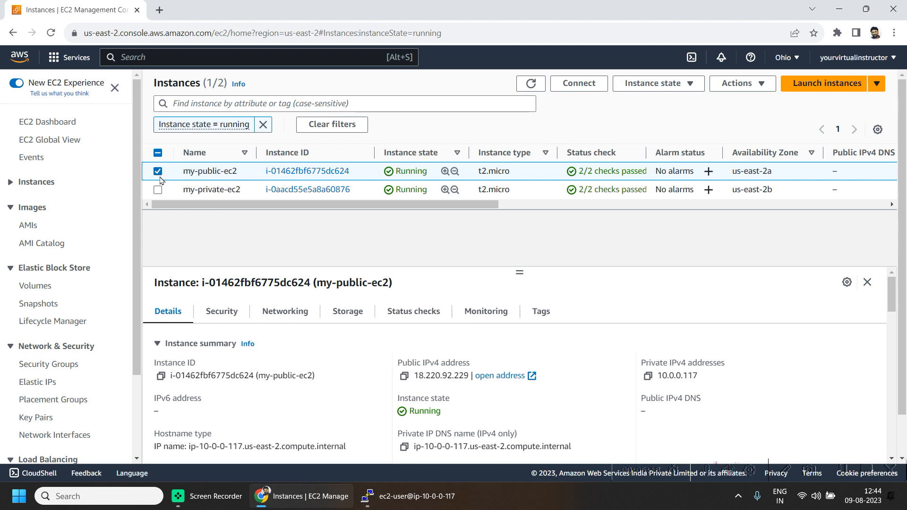
# Step: Select my-private-ec2 and copy its example ssh command from Connect > SSH client
pyautogui.click(158, 174)
pyautogui.click(157, 190)
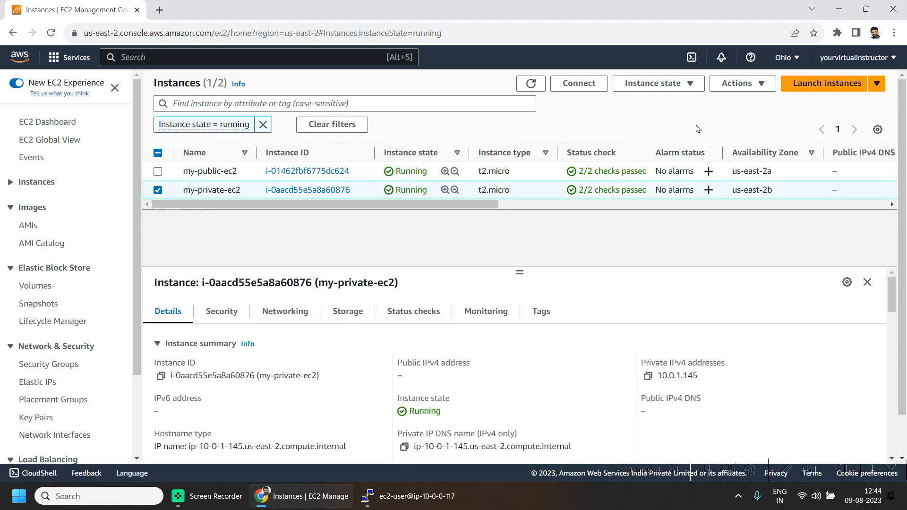
pyautogui.click(579, 84)
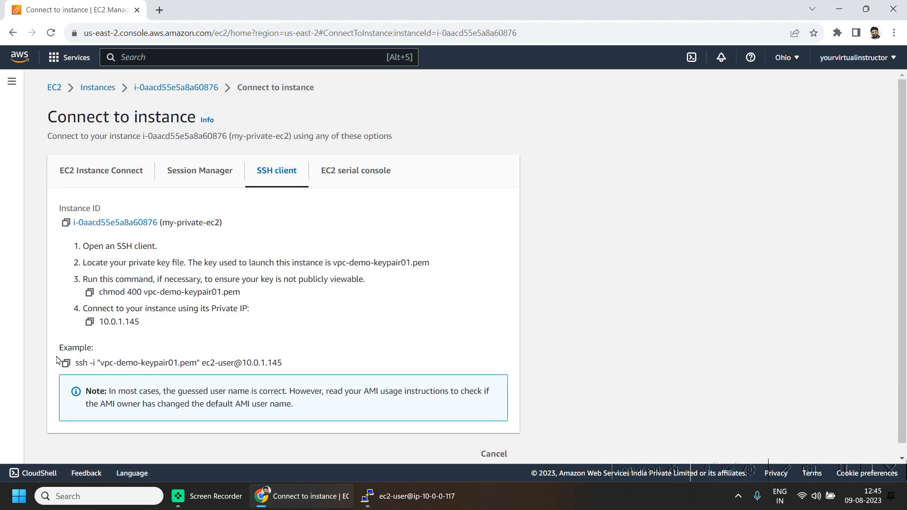
pyautogui.click(65, 362)
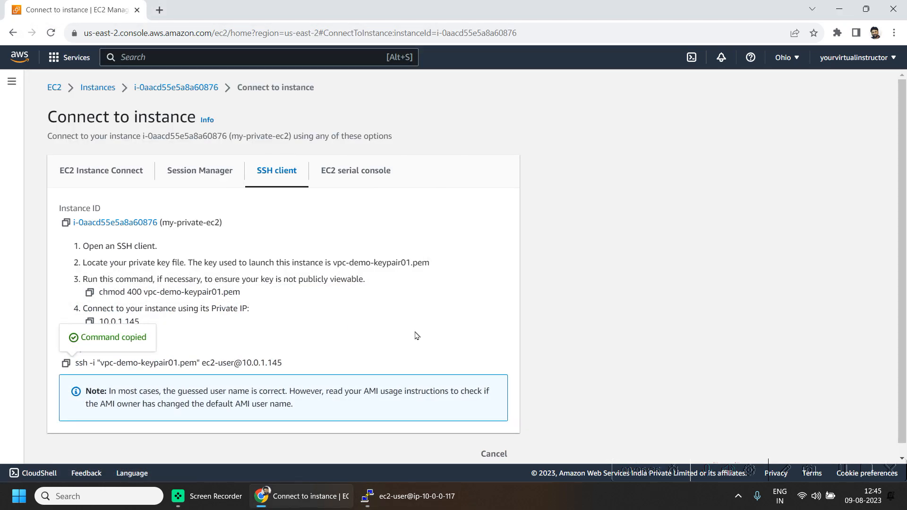
pyautogui.moveTo(324, 328); pyautogui.dragTo(81, 243)
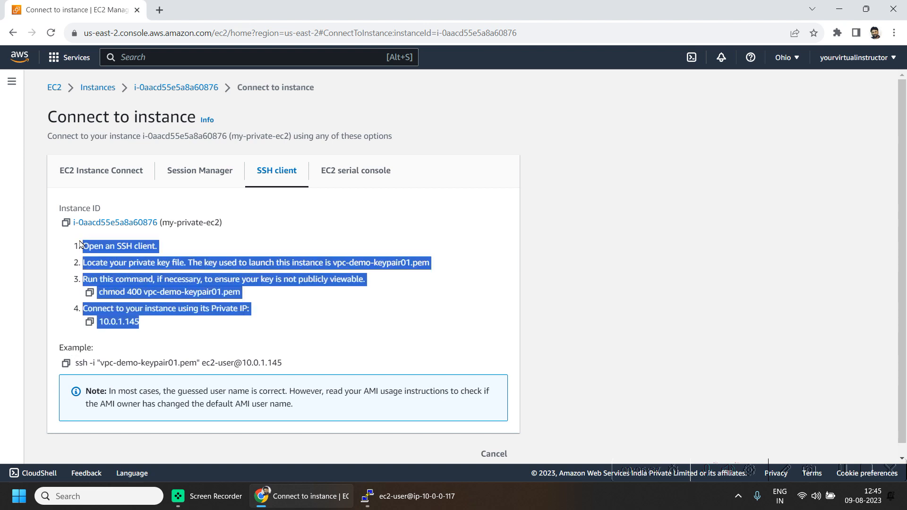
# Step: Run the copied ssh command in my-public-ec2's terminal to reach the private instance
pyautogui.hotkey('alt', 'Tab')
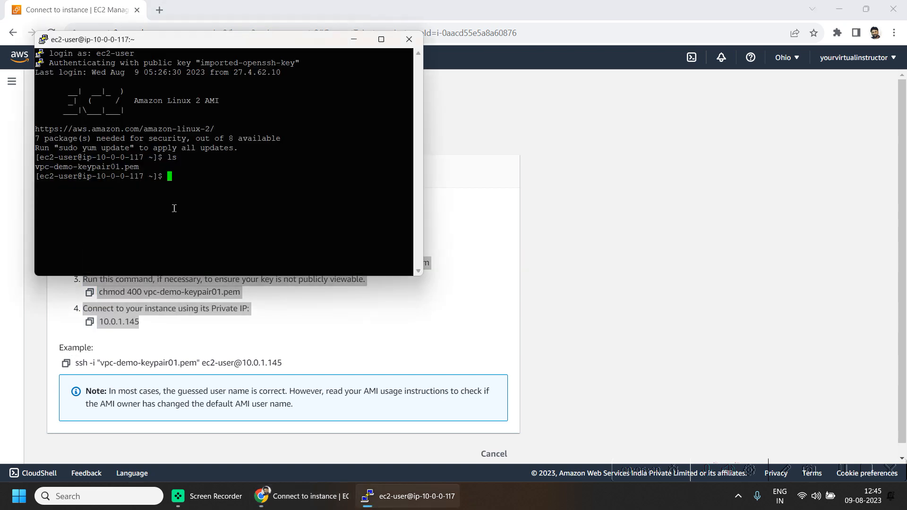
pyautogui.rightClick(174, 208)
pyautogui.press('Return')
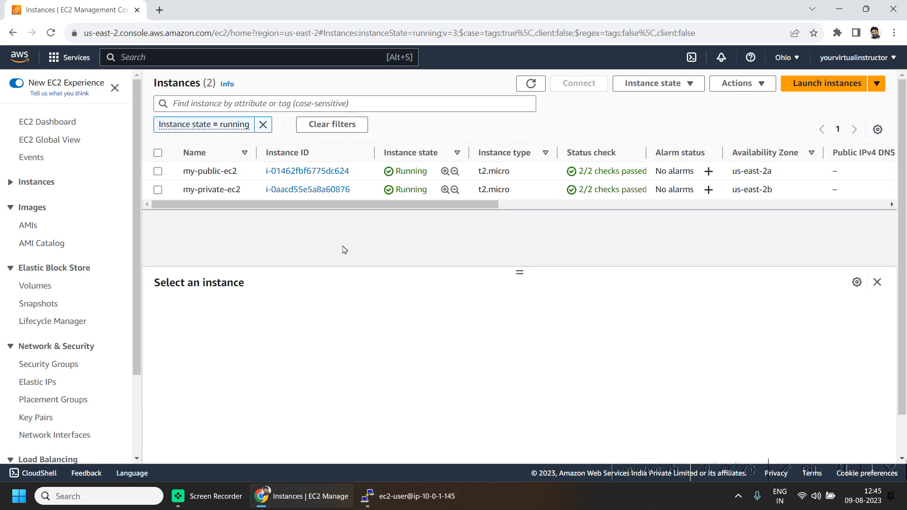
pyautogui.hotkey('alt', 'Tab')
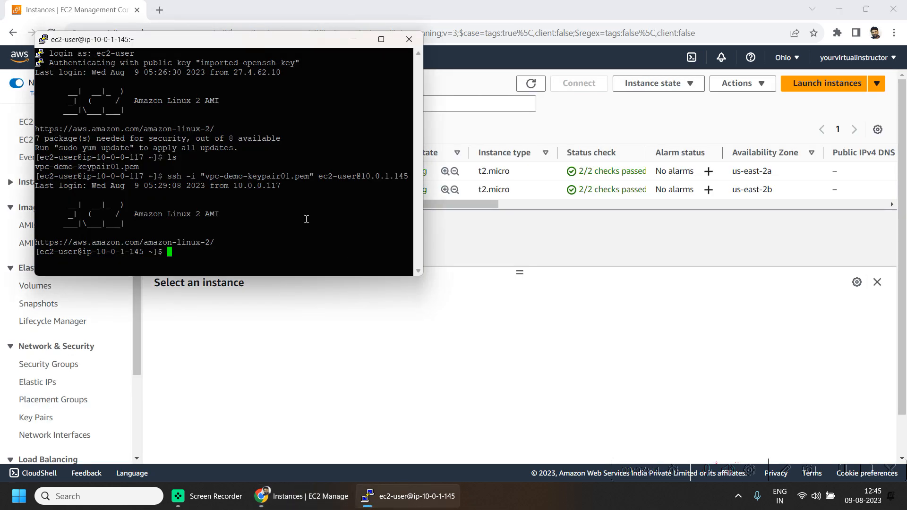
# Step: Confirm my-private-ec2's private IPv4 10.0.1.145 matches the connected terminal session
pyautogui.hotkey('alt', 'Tab')
pyautogui.click(440, 126)
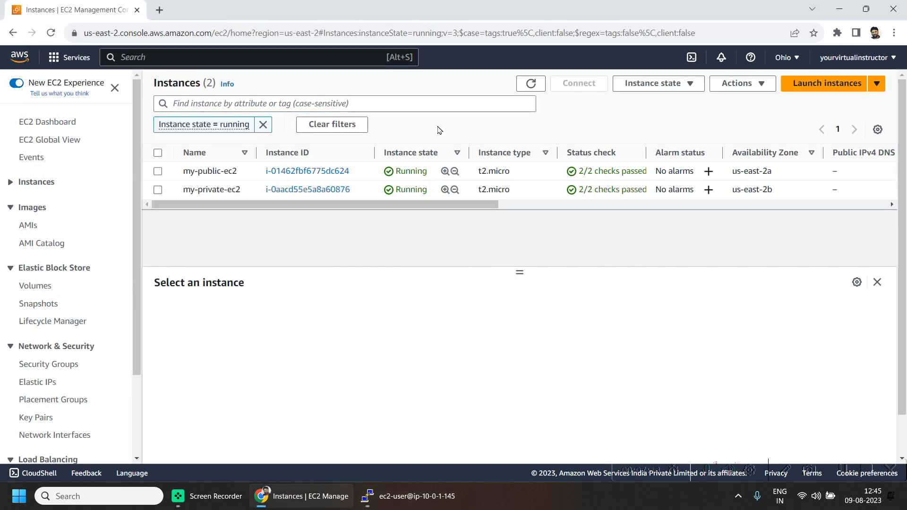
pyautogui.click(158, 191)
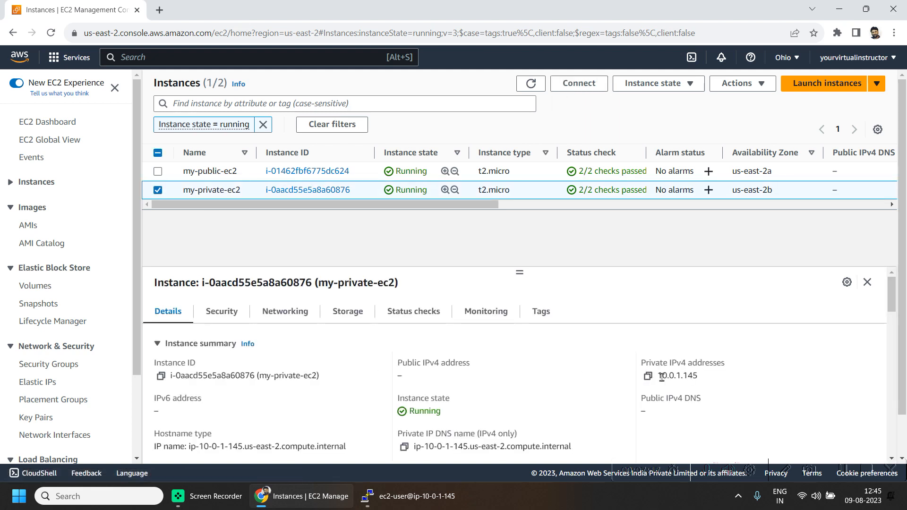
pyautogui.moveTo(662, 376); pyautogui.dragTo(709, 379)
pyautogui.hotkey('alt', 'Tab')
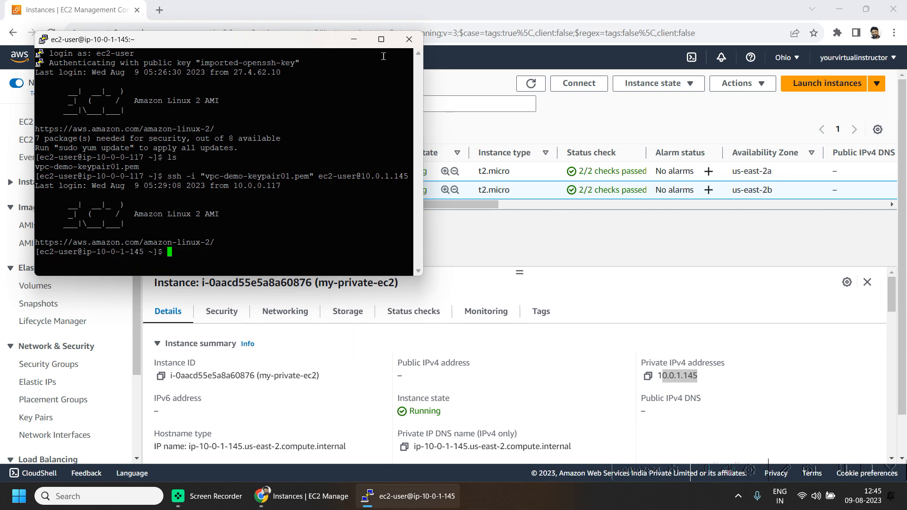
pyautogui.hotkey('alt', 'Tab')
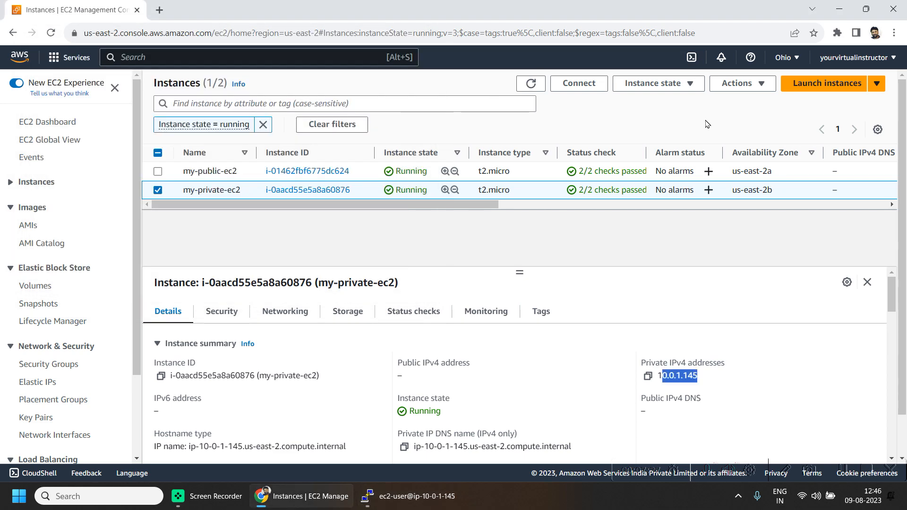
# Step: Start a new EC2 instance launch named 'NAT Instance'
pyautogui.click(809, 83)
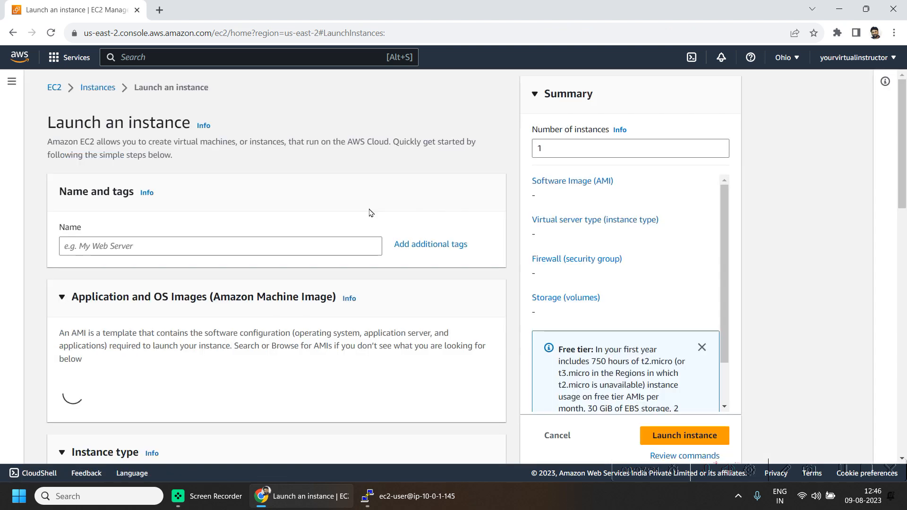
pyautogui.click(150, 253)
pyautogui.write('NAT ')
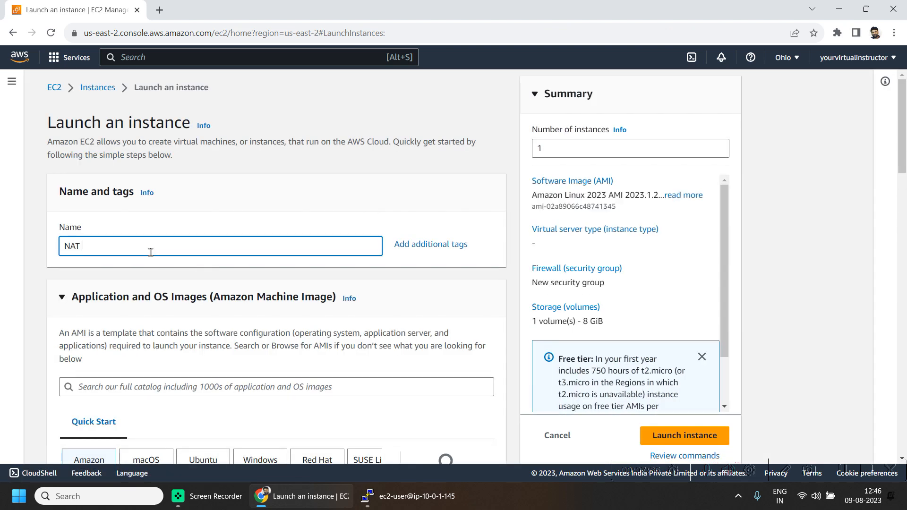
pyautogui.write('Instance')
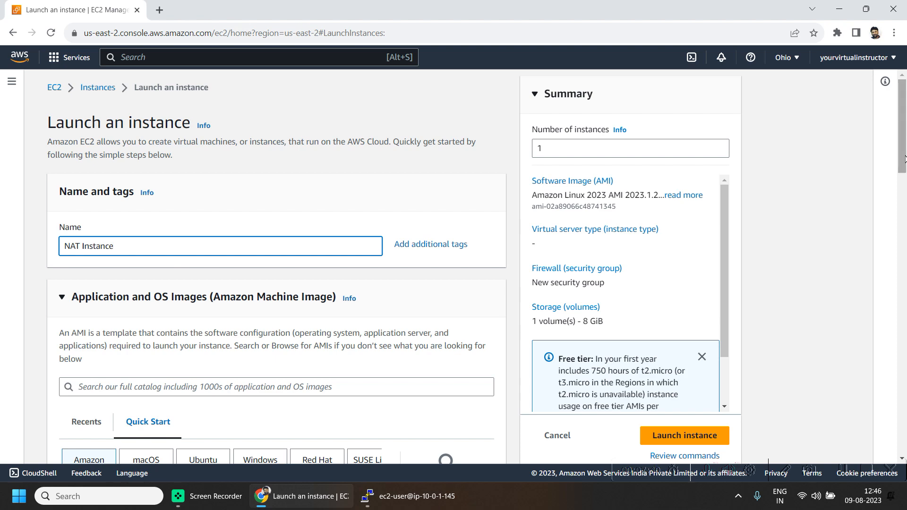
pyautogui.scroll(-4, 901, 132)
# Step: Search the AMI catalog for nat and select community AMI amzn-ami-vpc-nat-2018.03.0.20220209.2
pyautogui.click(223, 188)
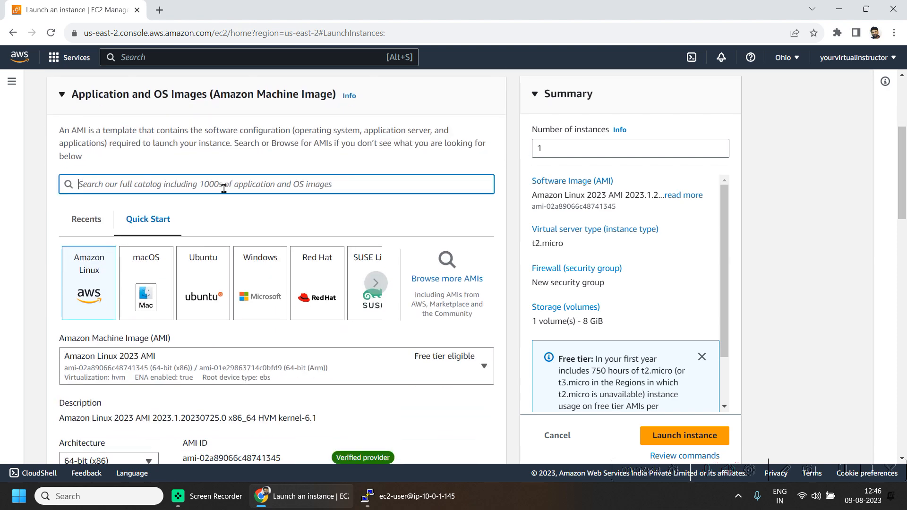
pyautogui.click(483, 291)
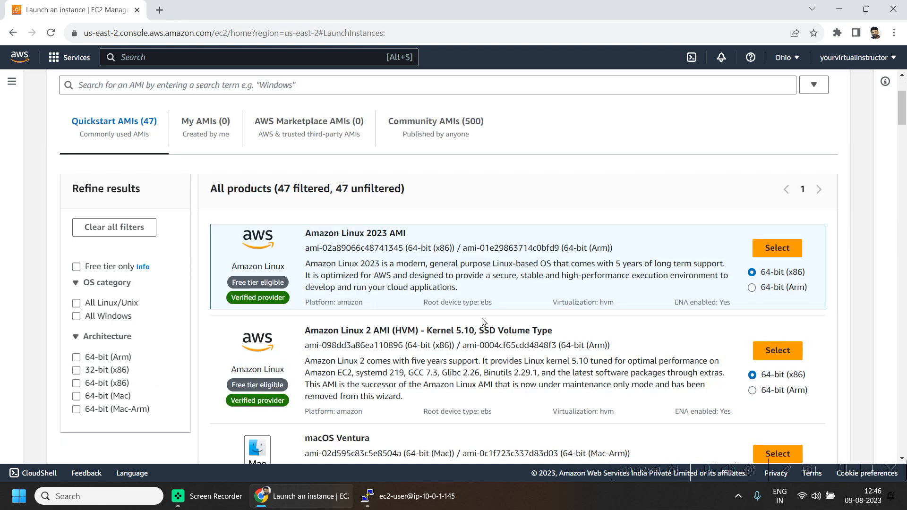
pyautogui.click(332, 84)
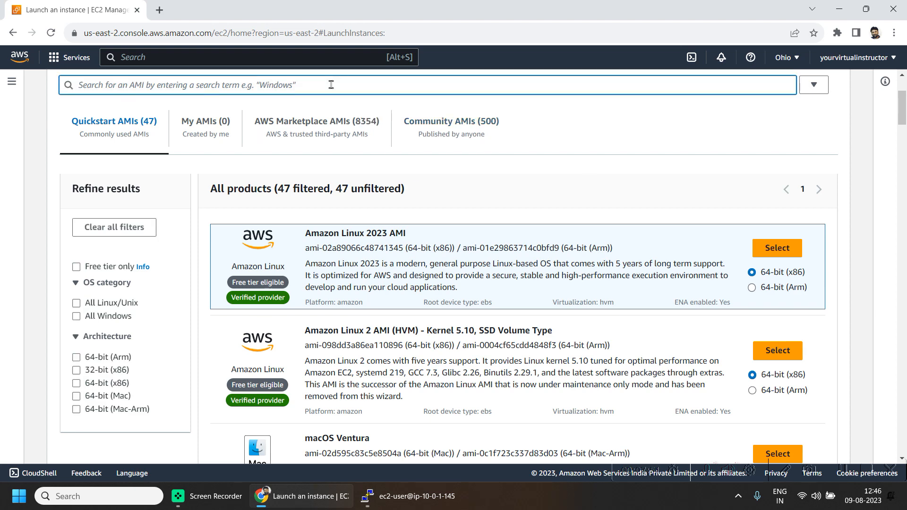
pyautogui.write('nat')
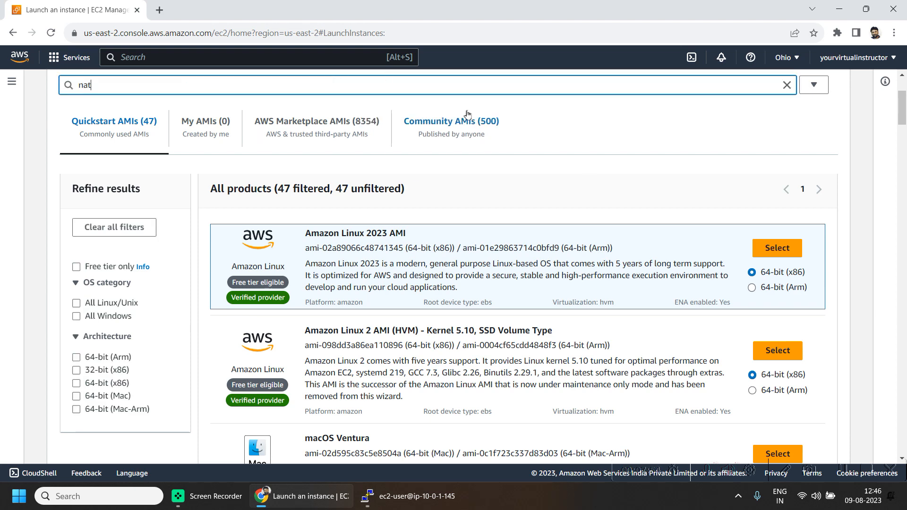
pyautogui.press('Return')
pyautogui.click(442, 136)
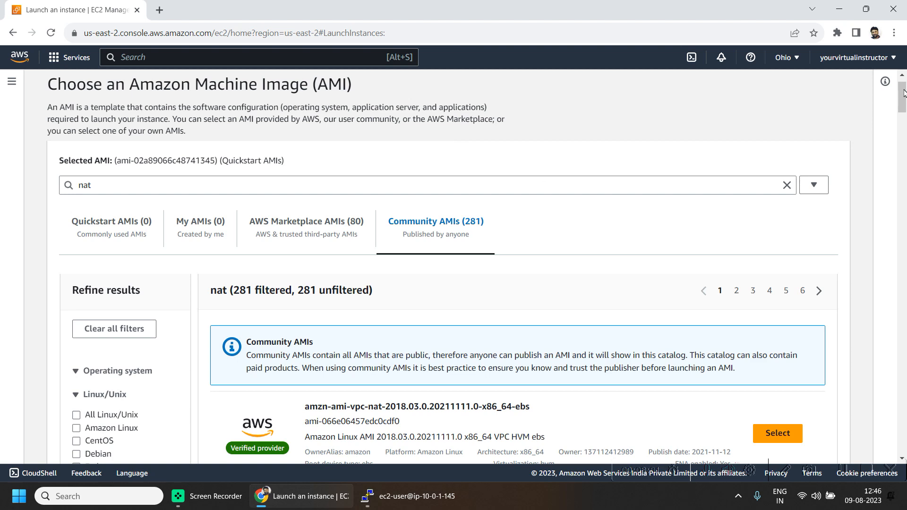
pyautogui.moveTo(903, 92); pyautogui.dragTo(903, 108)
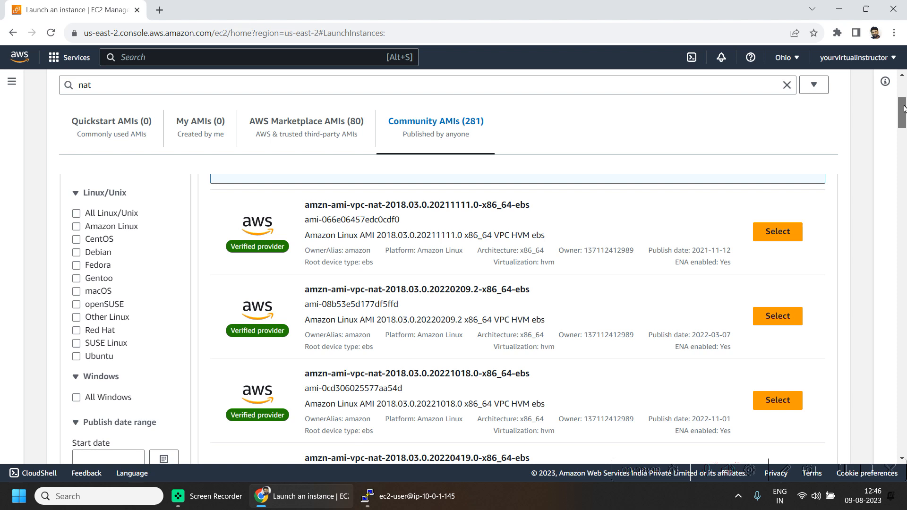
pyautogui.moveTo(470, 235); pyautogui.dragTo(479, 238)
pyautogui.click(783, 323)
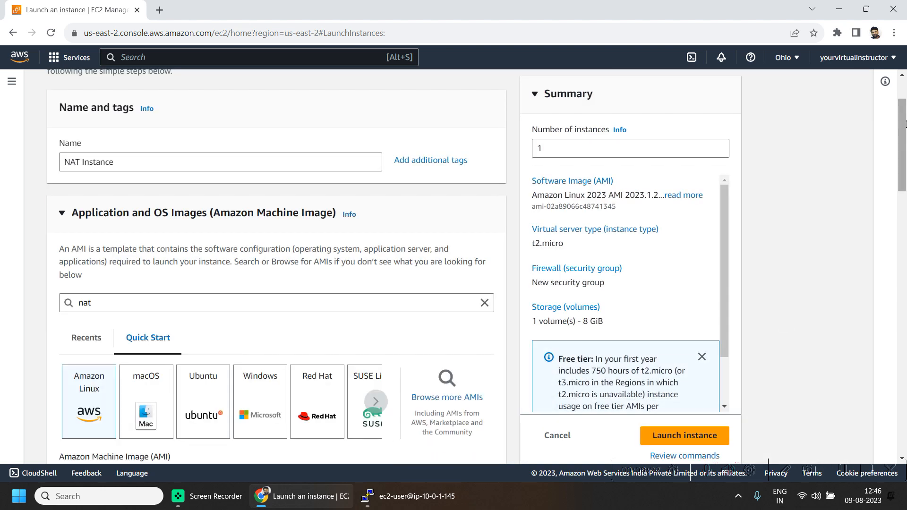
# Step: Choose key pair vpc-demo-keypair01 and make the network settings editable
pyautogui.moveTo(904, 135); pyautogui.dragTo(905, 204)
pyautogui.scroll(-7, 507, 215)
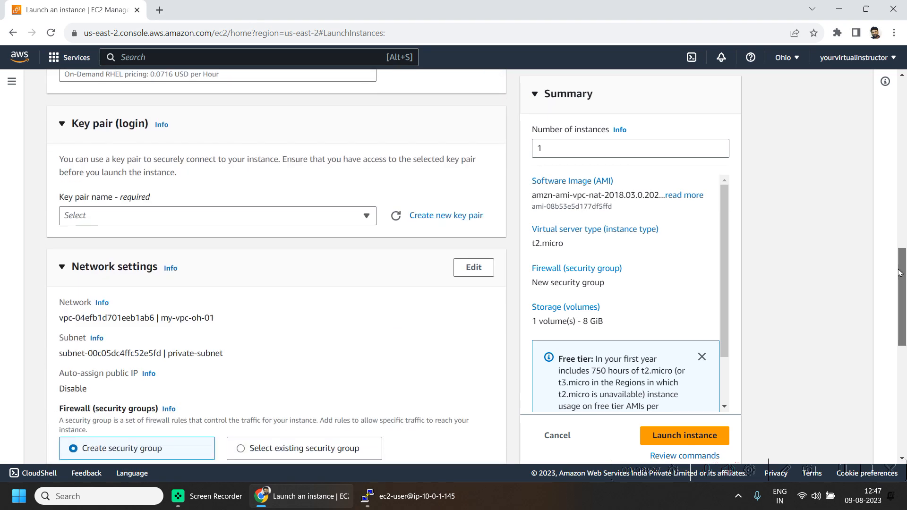
pyautogui.click(345, 218)
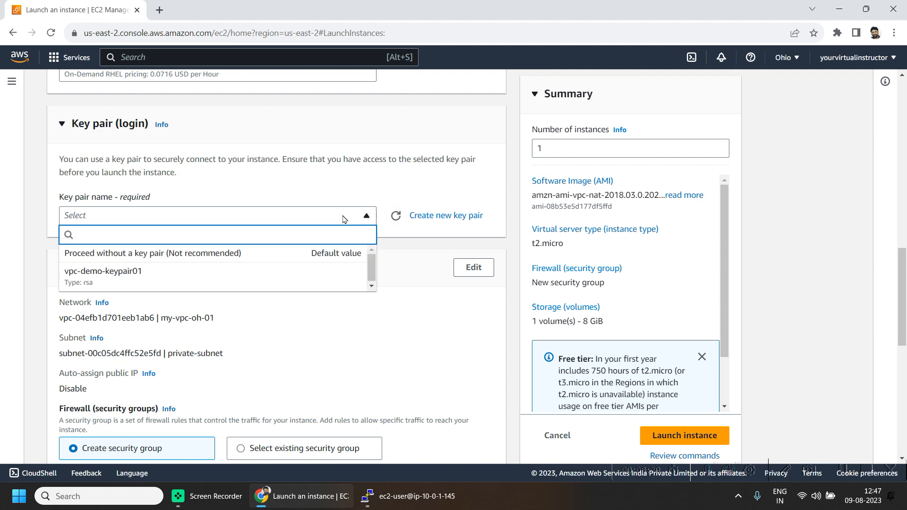
pyautogui.click(234, 279)
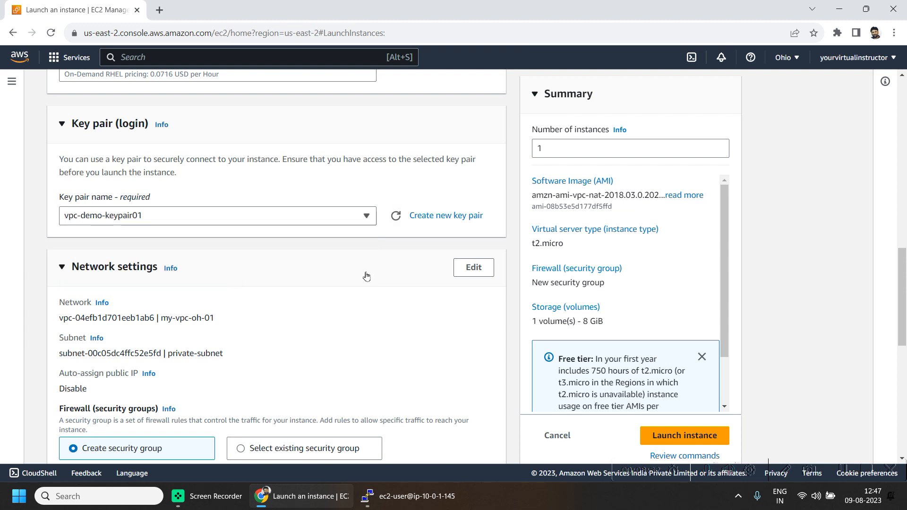
pyautogui.click(474, 268)
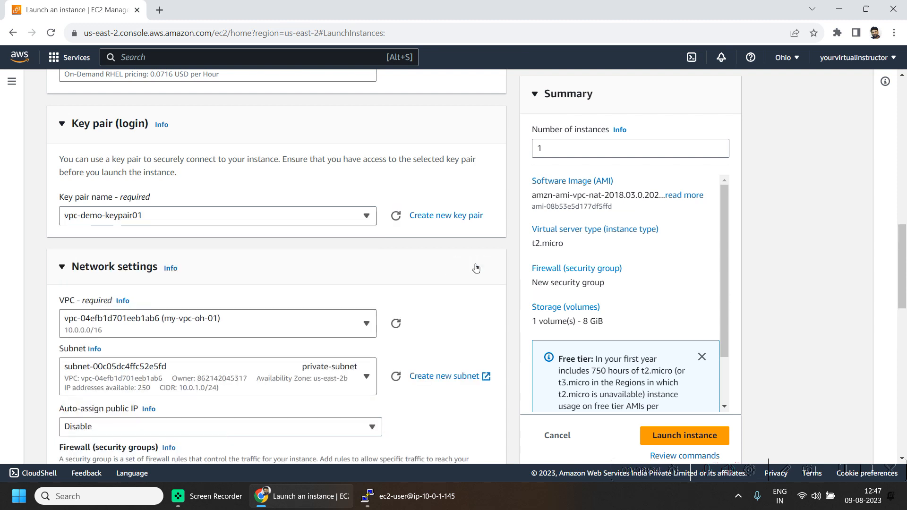
# Step: Keep VPC my-vpc-oh-01, place the instance in public-subnet, and enable auto-assign public IP
pyautogui.click(147, 320)
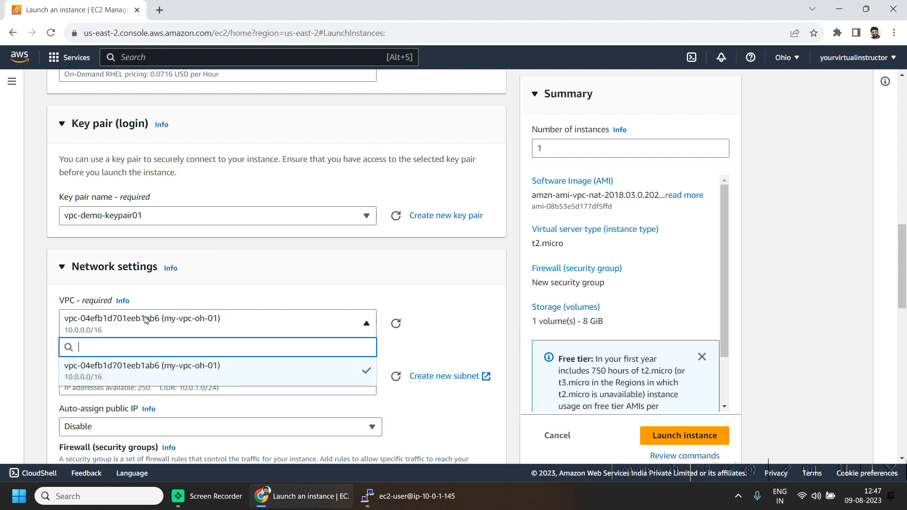
pyautogui.click(147, 320)
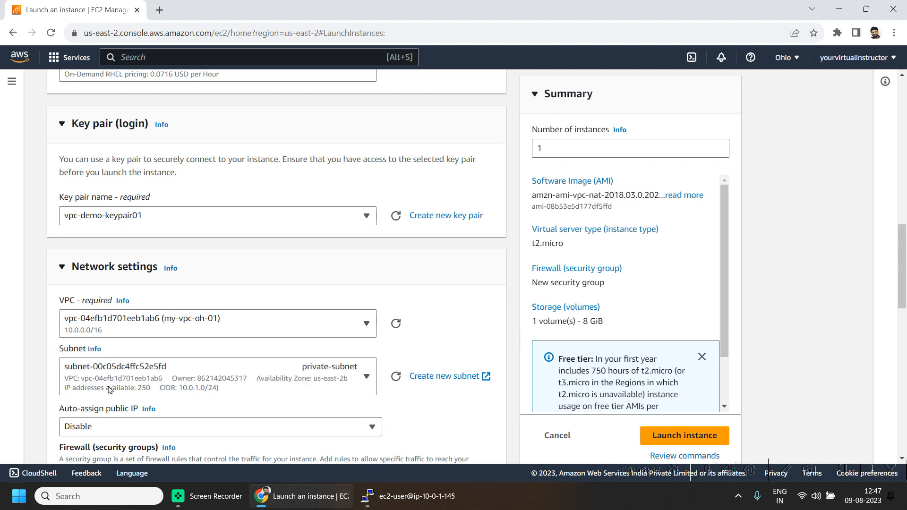
pyautogui.click(202, 379)
pyautogui.click(148, 338)
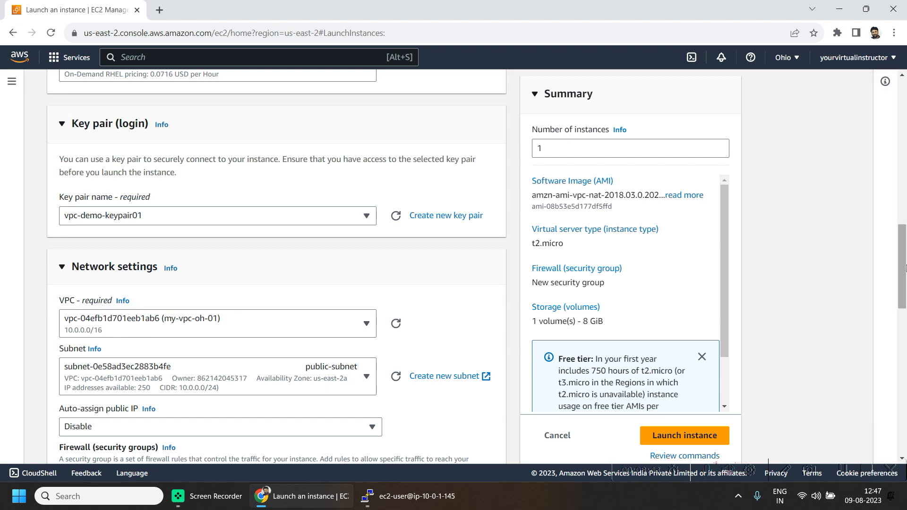
pyautogui.scroll(-4, 905, 268)
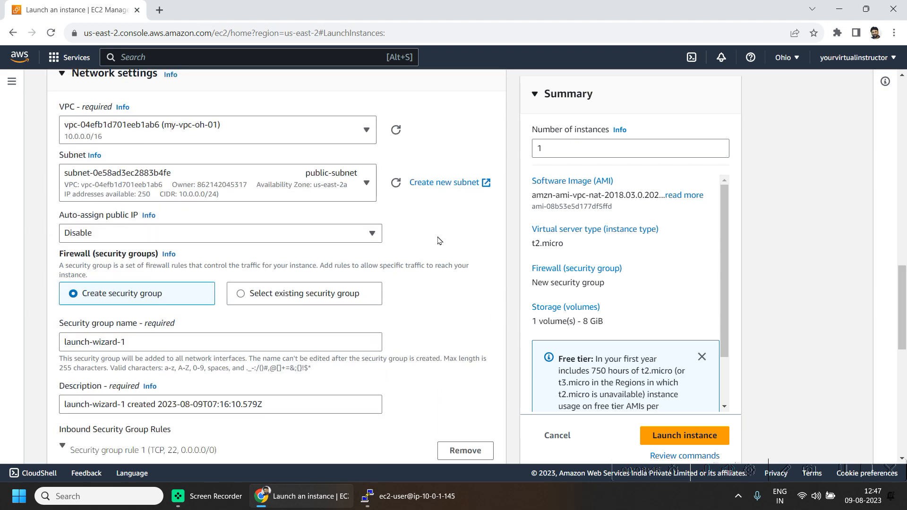
pyautogui.click(242, 239)
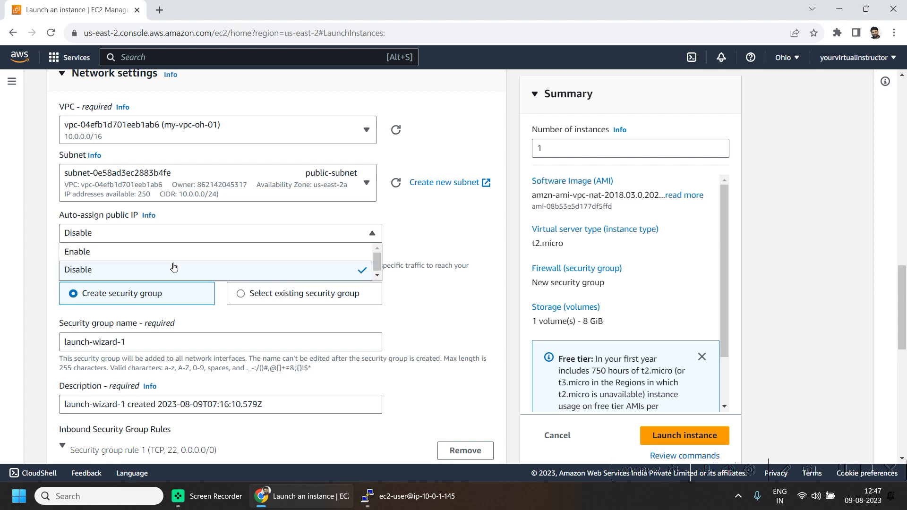
pyautogui.click(161, 256)
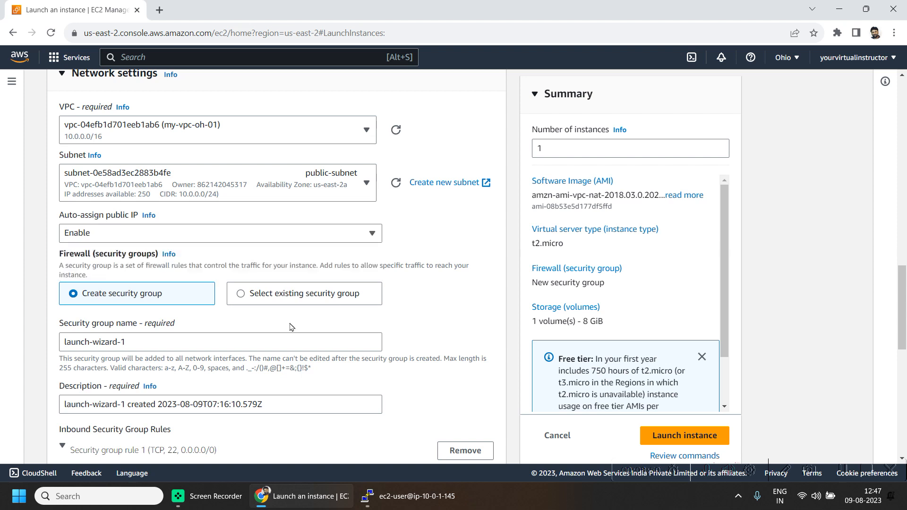
# Step: Name the new security group NAT-SG and use NAT-SG as its description
pyautogui.tripleClick(168, 347)
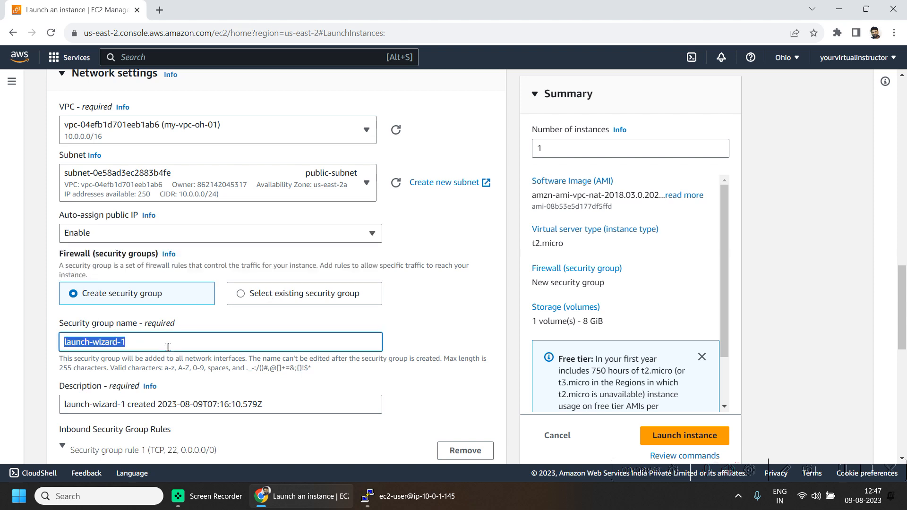
pyautogui.write('NAT')
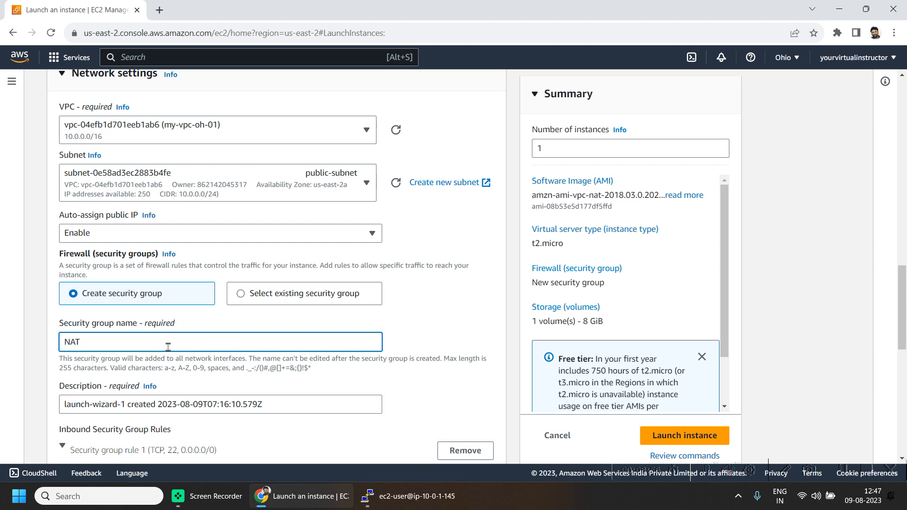
pyautogui.write('-SG')
pyautogui.hotkey('ctrl', 'a')
pyautogui.hotkey('ctrl', 'c')
pyautogui.click(139, 400)
pyautogui.hotkey('ctrl', 'a')
pyautogui.hotkey('ctrl', 'v')
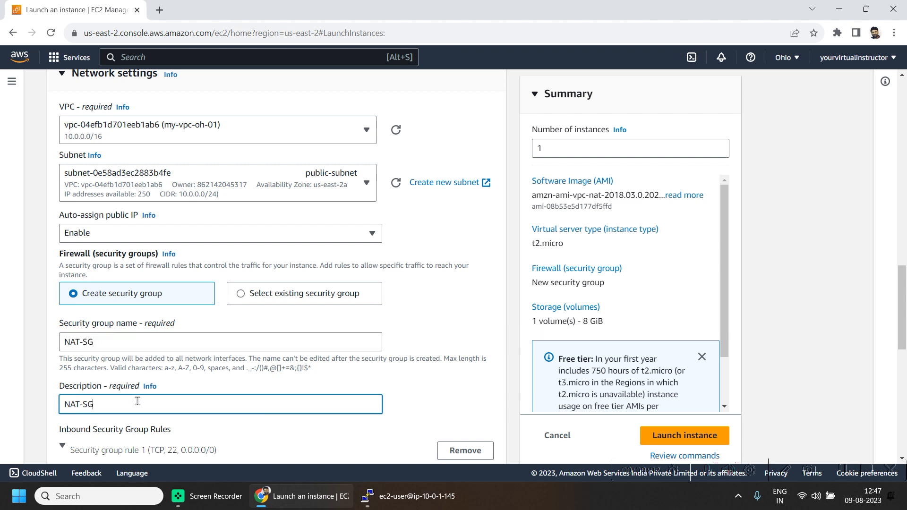
pyautogui.moveTo(905, 303); pyautogui.dragTo(906, 368)
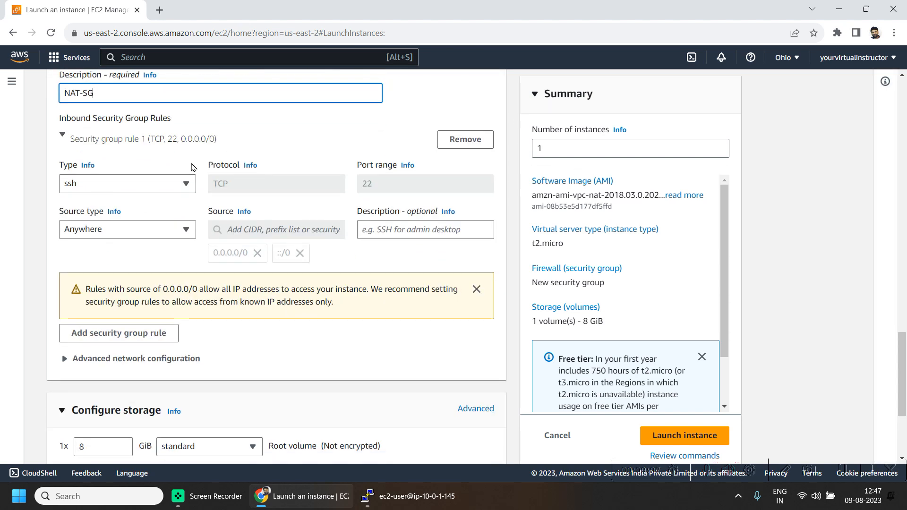
# Step: Add three more inbound rule rows to NAT-SG
pyautogui.click(147, 336)
pyautogui.scroll(-3, 151, 321)
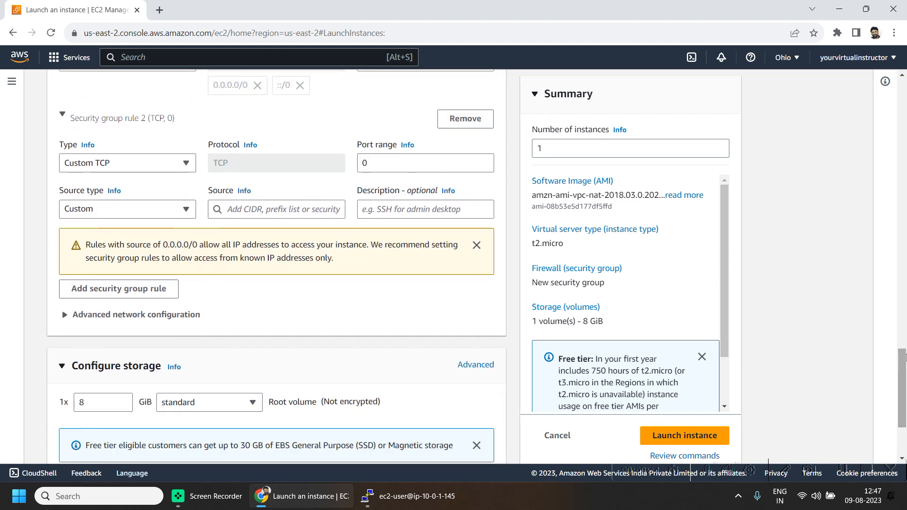
pyautogui.click(158, 293)
pyautogui.scroll(-3, 418, 348)
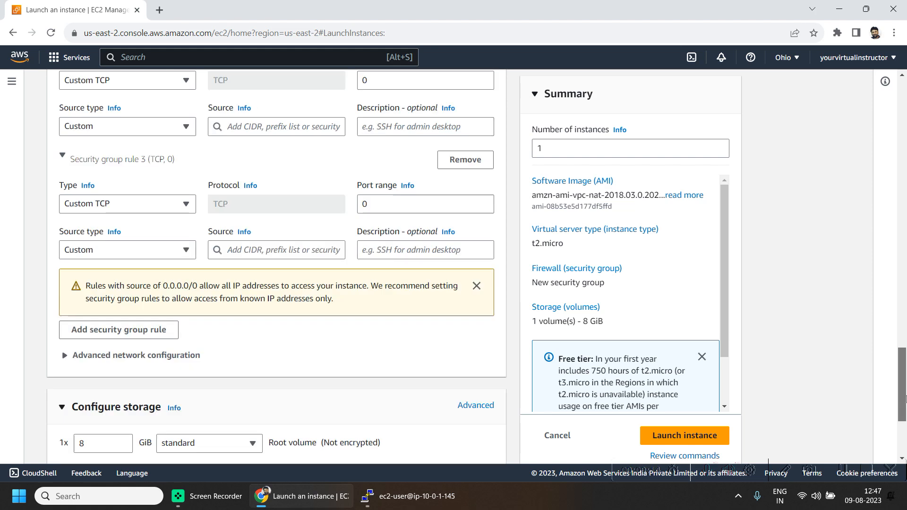
pyautogui.click(148, 254)
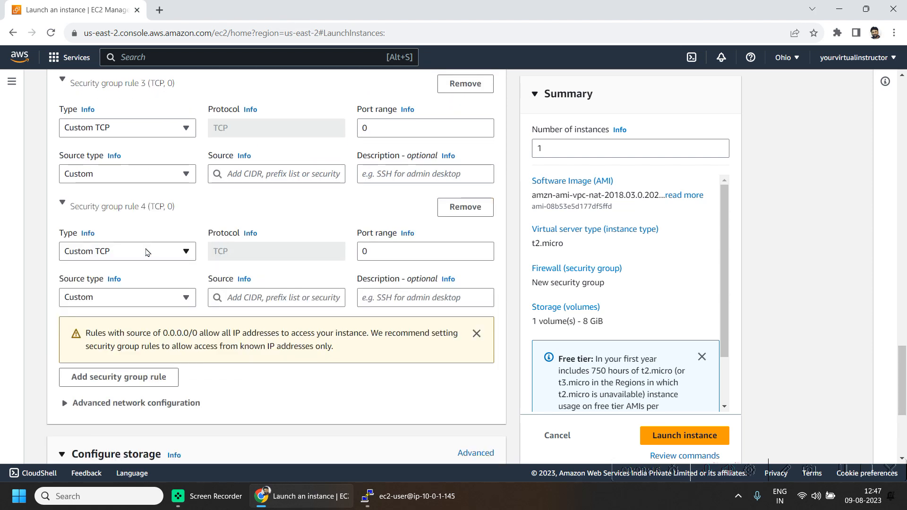
pyautogui.scroll(4, 906, 378)
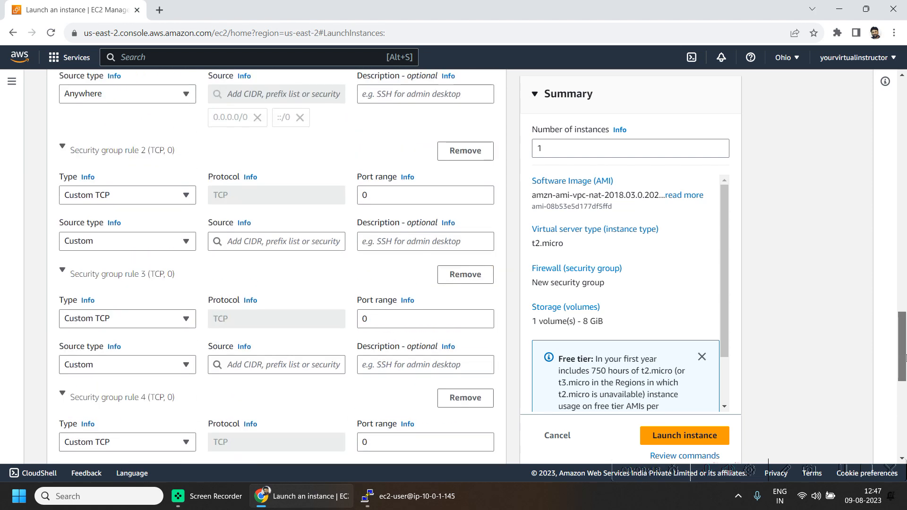
pyautogui.moveTo(906, 352)
pyautogui.mouseDown()
pyautogui.moveTo(904, 286)
pyautogui.moveTo(904, 346)
pyautogui.mouseUp()
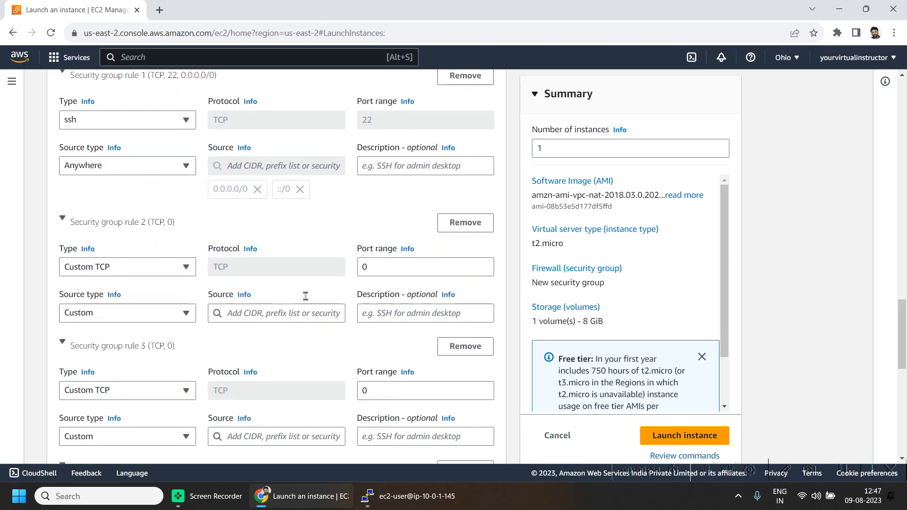
# Step: Make rule 2 allow HTTP from source 10.0.0.0/16
pyautogui.click(112, 270)
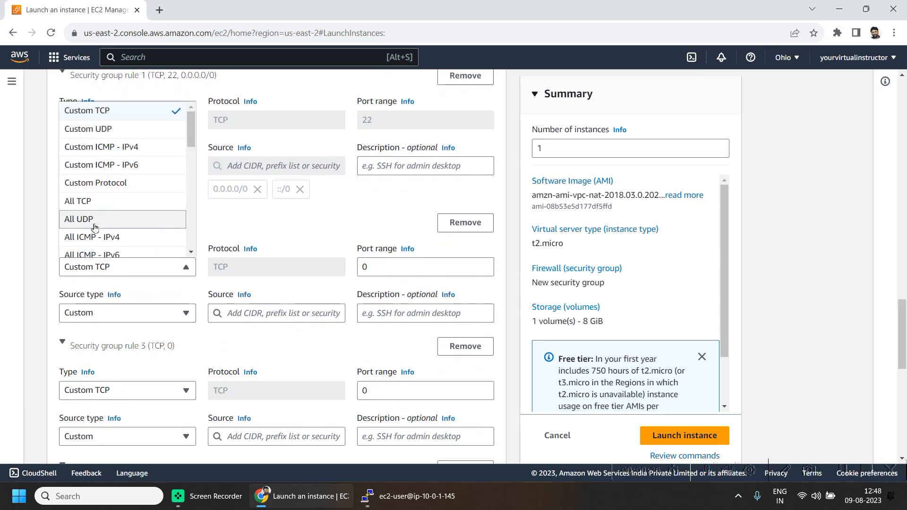
pyautogui.scroll(-1, 126, 204)
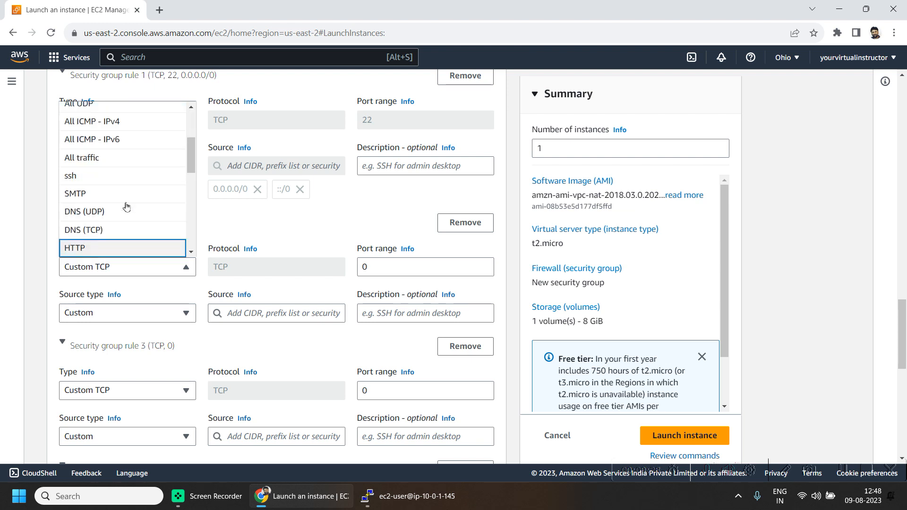
pyautogui.click(113, 267)
pyautogui.click(114, 267)
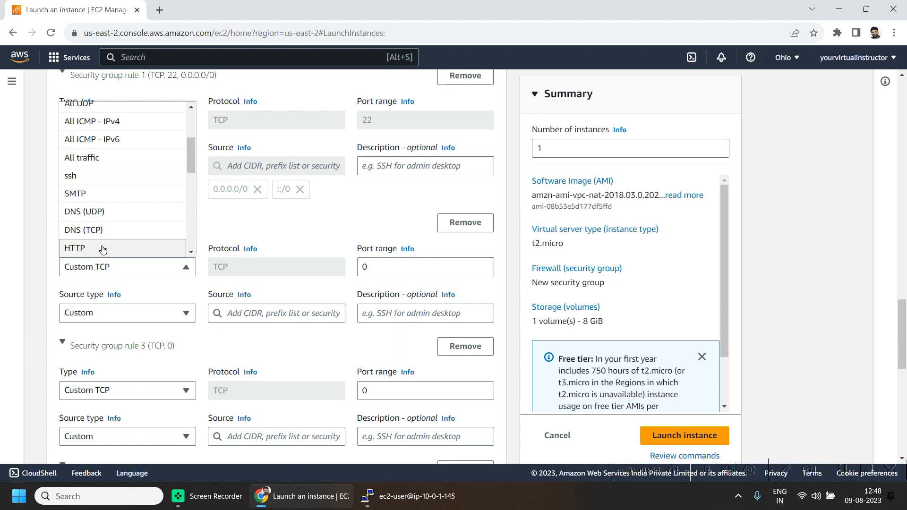
pyautogui.click(103, 249)
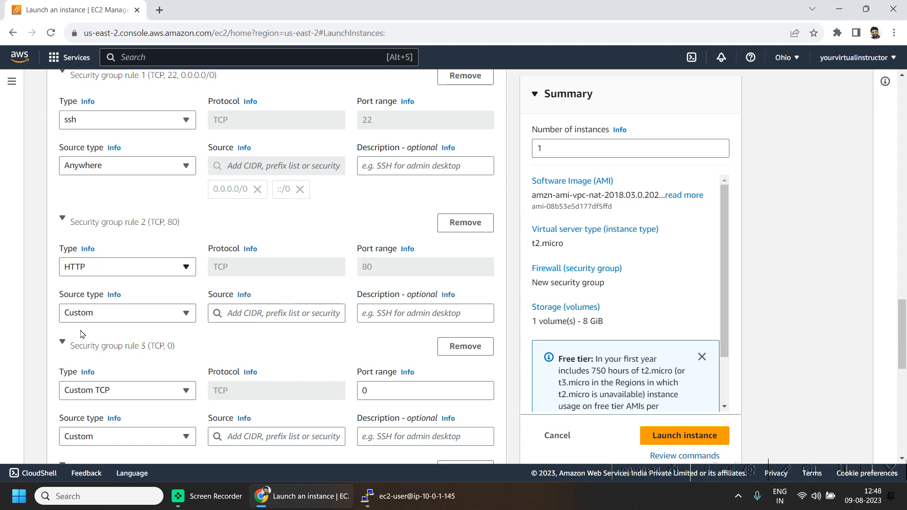
pyautogui.click(283, 313)
pyautogui.write('10')
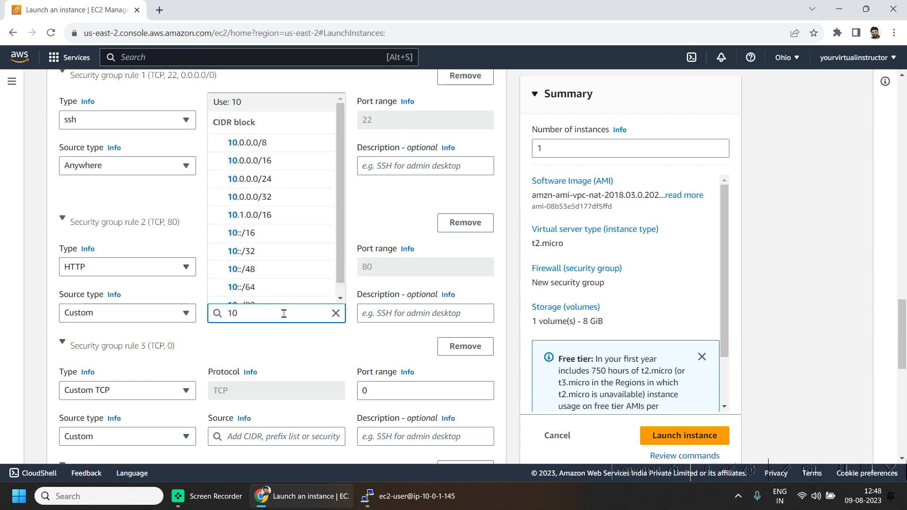
pyautogui.write('.0')
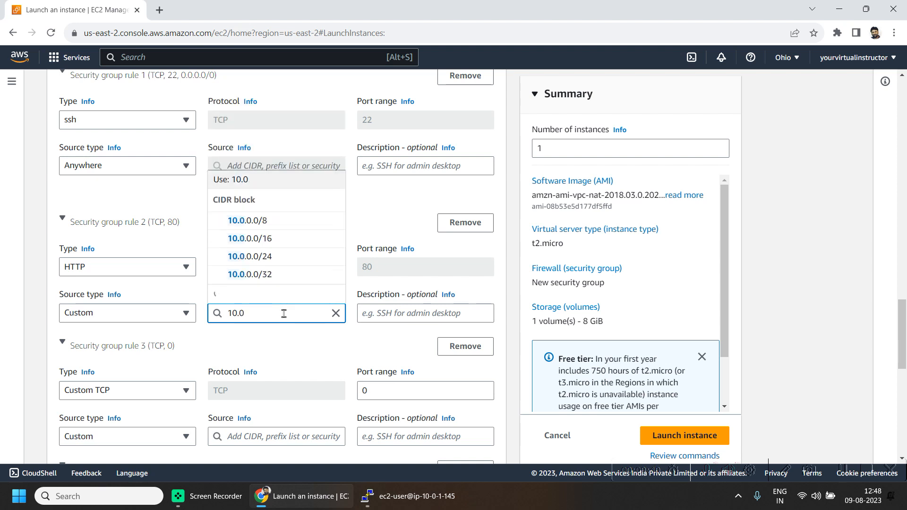
pyautogui.write('.')
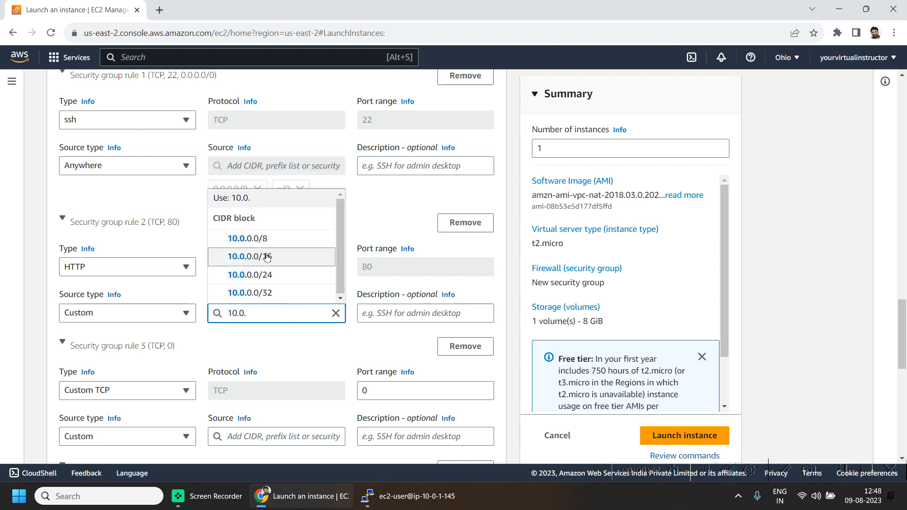
pyautogui.click(267, 257)
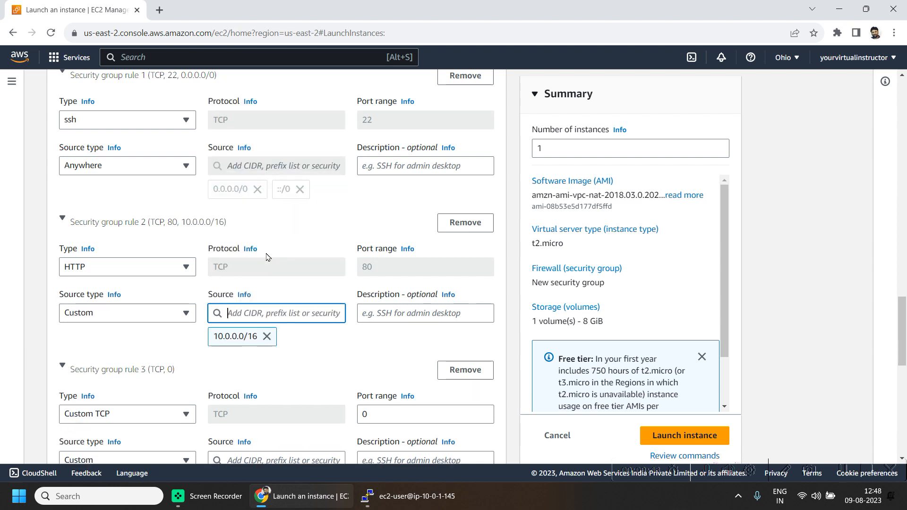
# Step: Make rule 3 allow HTTPS from source 10.0.0.0/16
pyautogui.click(121, 419)
pyautogui.press('h')
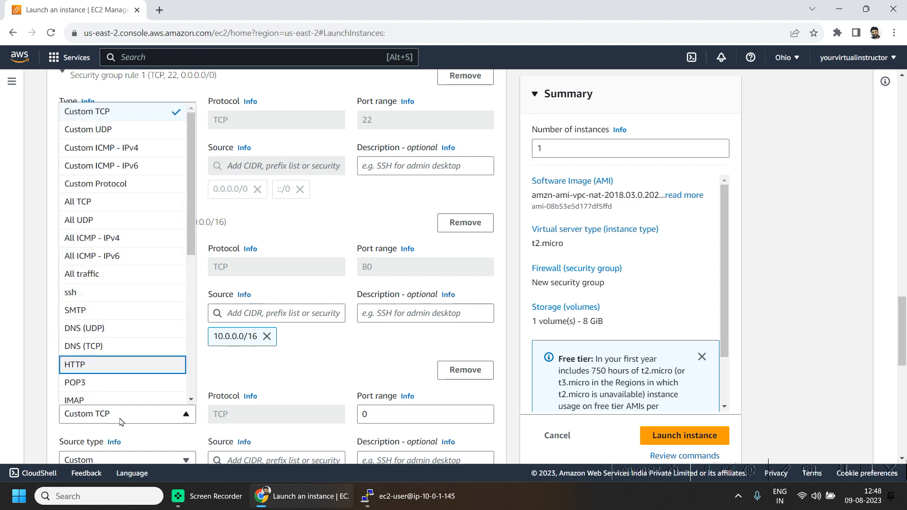
pyautogui.moveTo(191, 245); pyautogui.dragTo(194, 289)
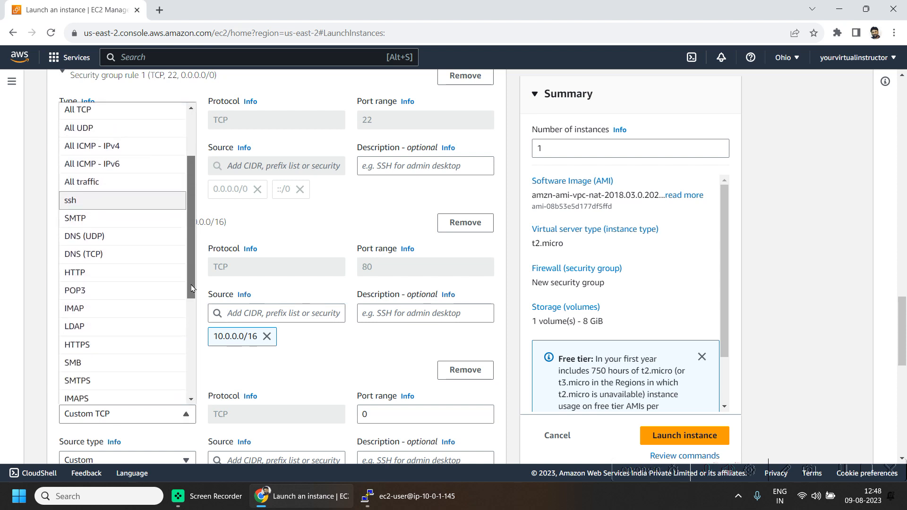
pyautogui.click(101, 345)
pyautogui.click(259, 458)
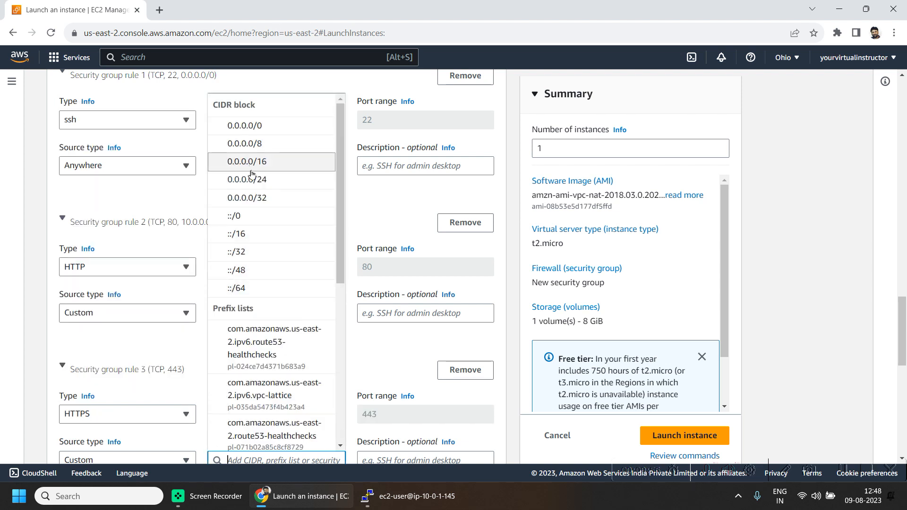
pyautogui.write('10.')
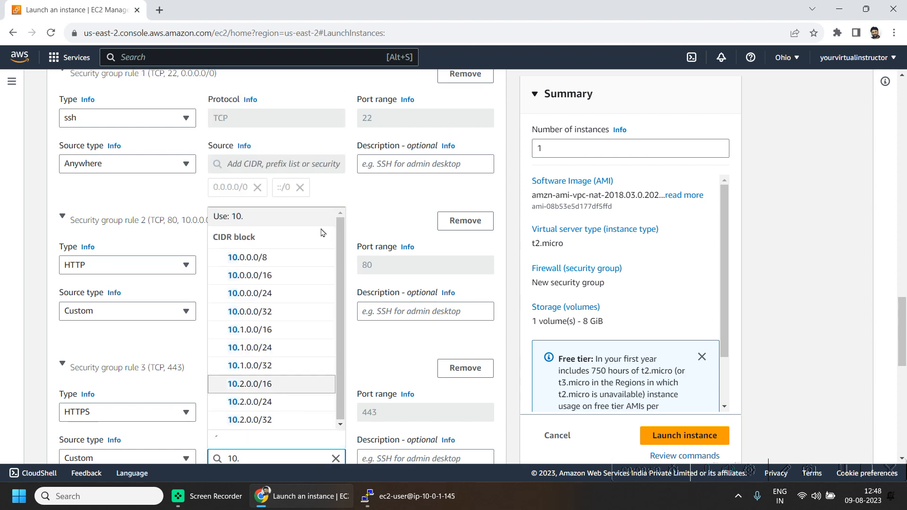
pyautogui.click(253, 293)
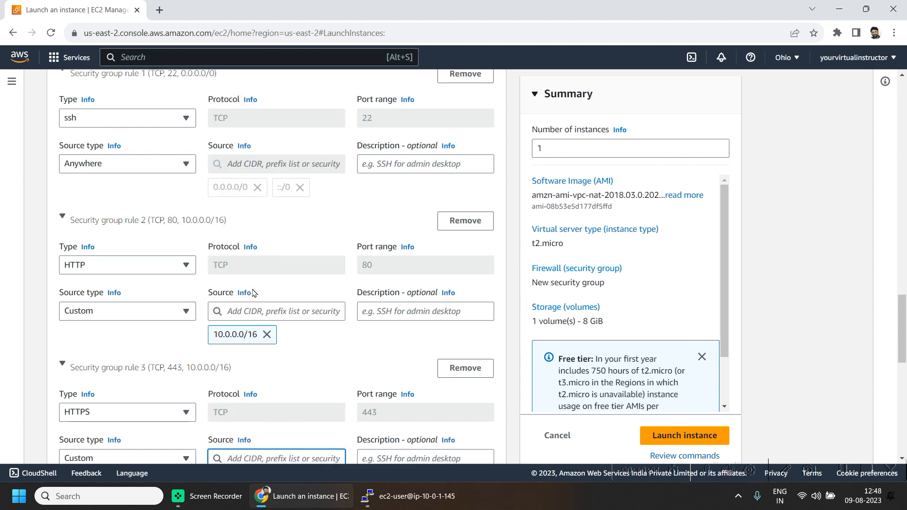
pyautogui.moveTo(903, 322); pyautogui.dragTo(903, 359)
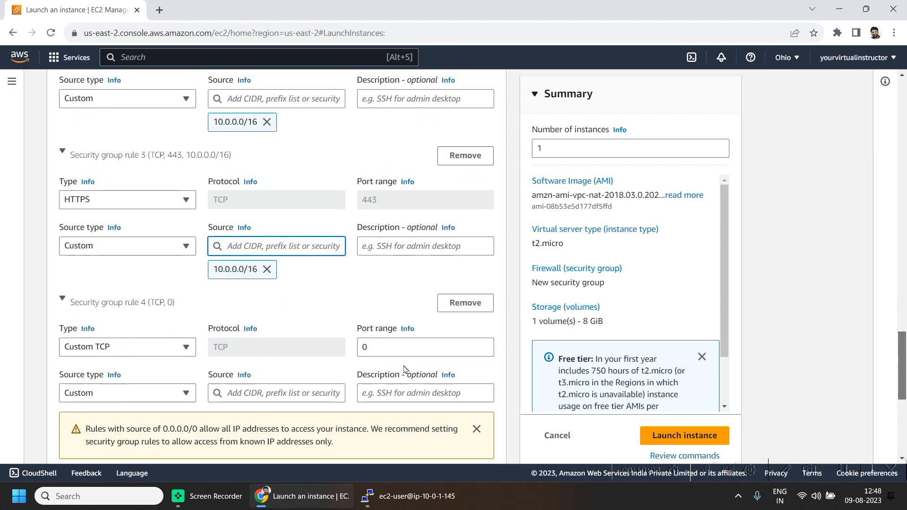
# Step: Make rule 4 allow All ICMP - IPv4 from source 10.0.0.0/16
pyautogui.click(117, 349)
pyautogui.scroll(-1, 116, 331)
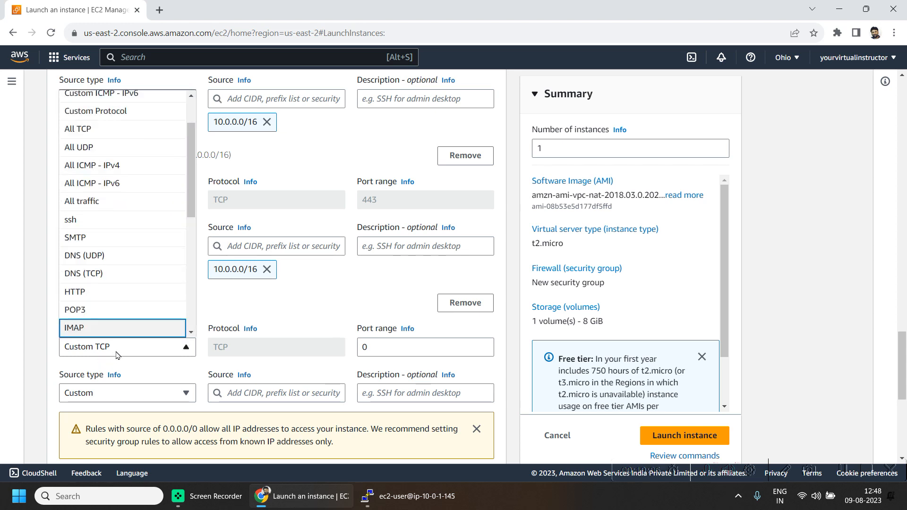
pyautogui.click(102, 166)
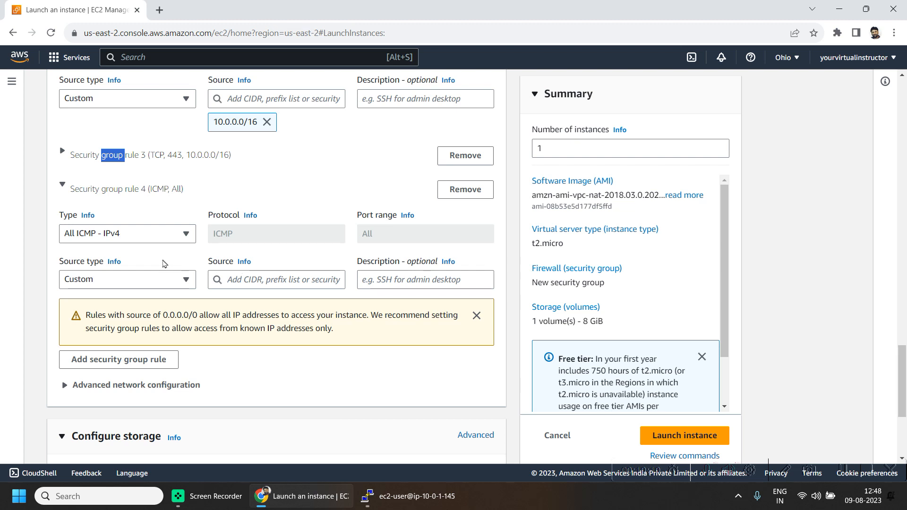
pyautogui.click(267, 279)
pyautogui.write('10.')
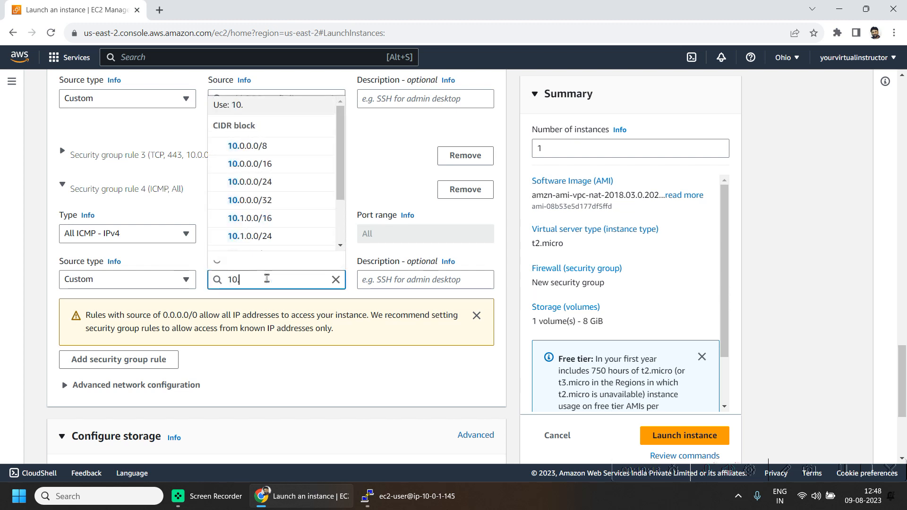
pyautogui.click(280, 162)
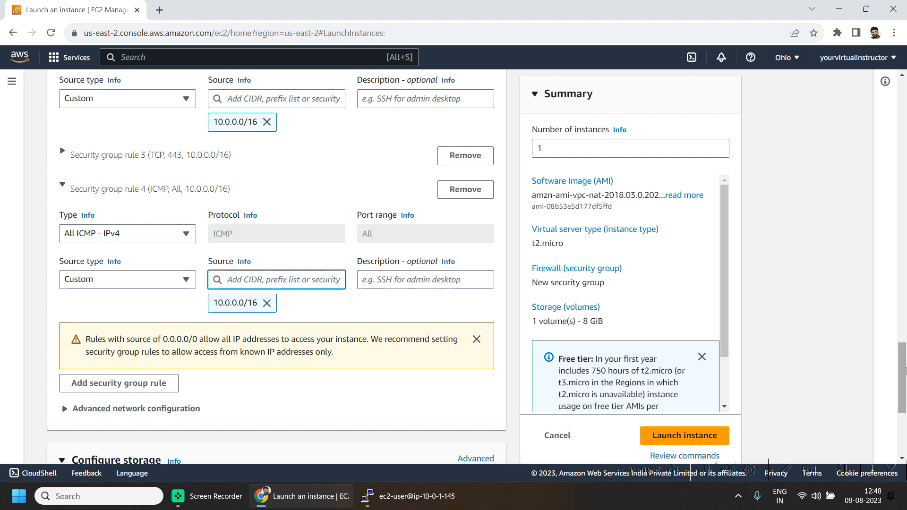
pyautogui.moveTo(903, 371); pyautogui.dragTo(897, 316)
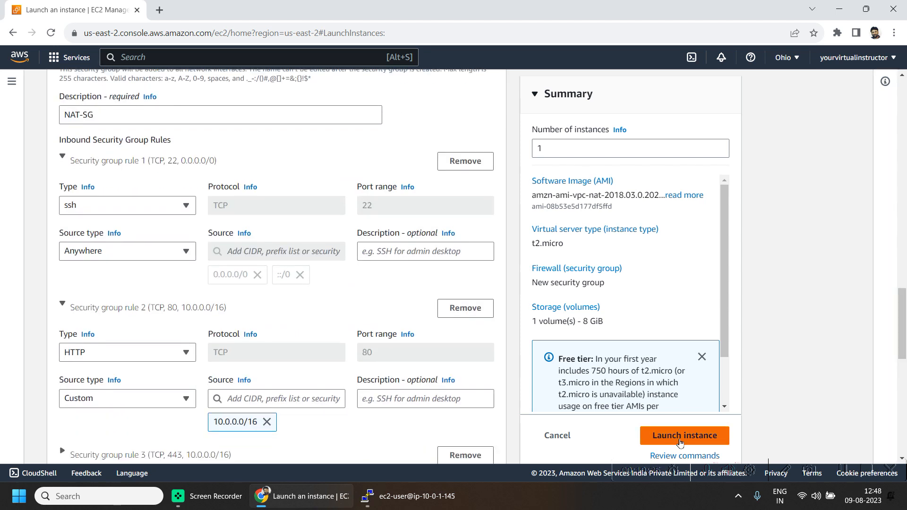
# Step: Launch the NAT Instance and see it Running with status checks initializing in Instances
pyautogui.click(680, 442)
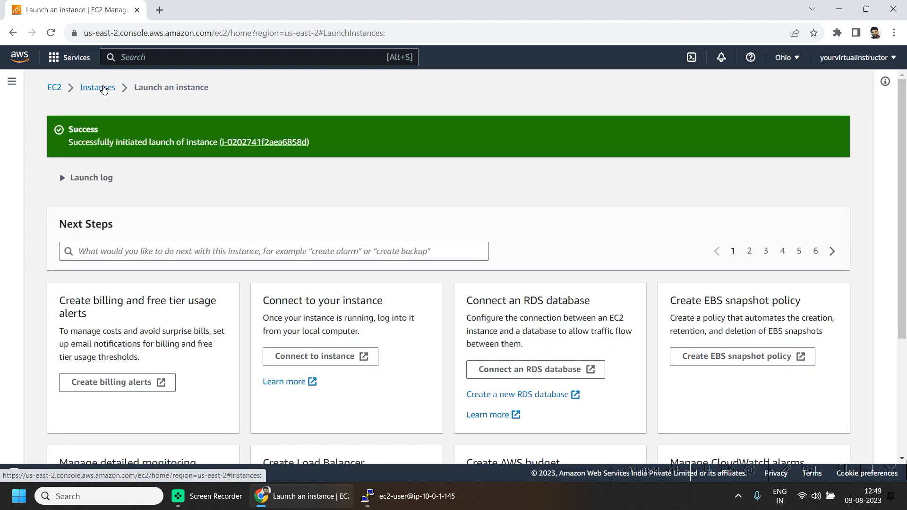
pyautogui.click(103, 90)
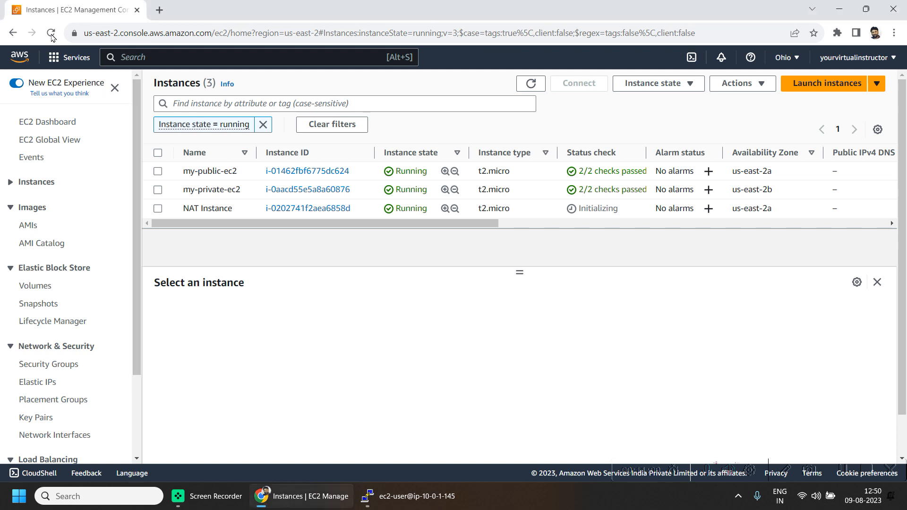
pyautogui.click(53, 58)
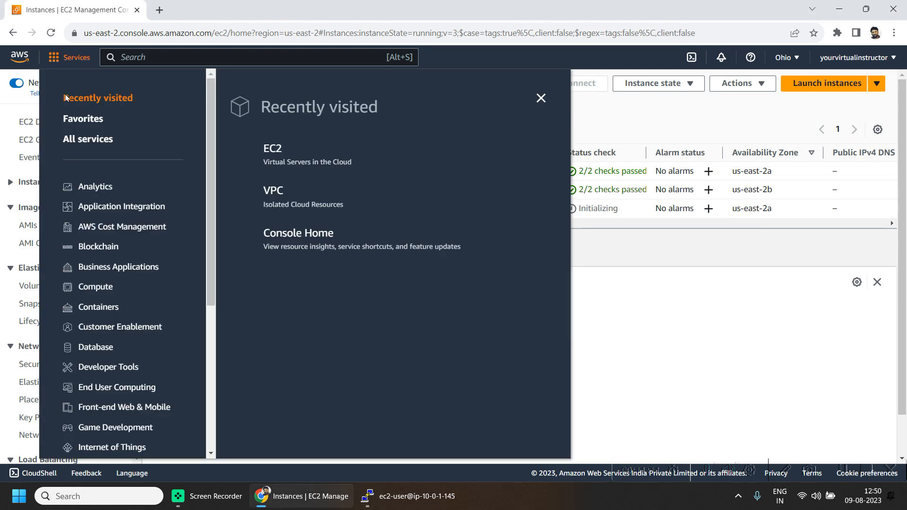
# Step: In VPC Route tables, select private-route-table and view its single local 10.0.0.0/16 route
pyautogui.click(268, 188)
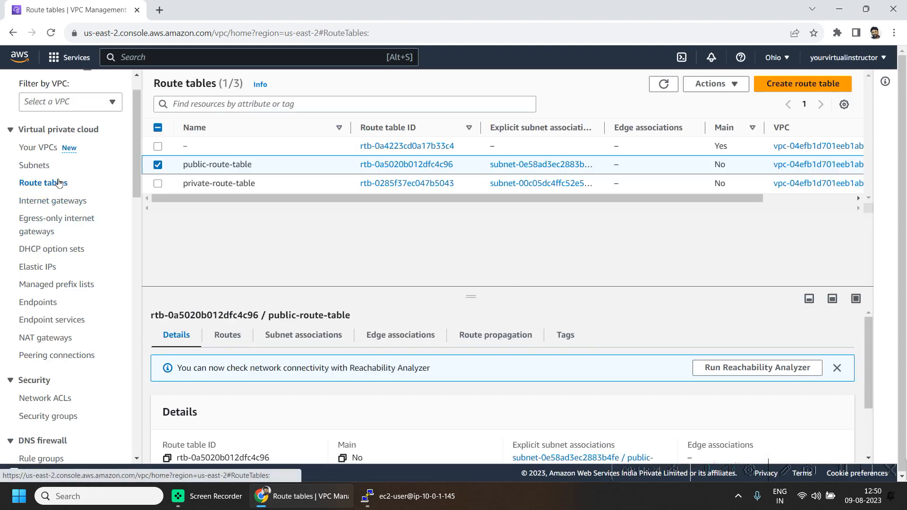
pyautogui.click(157, 165)
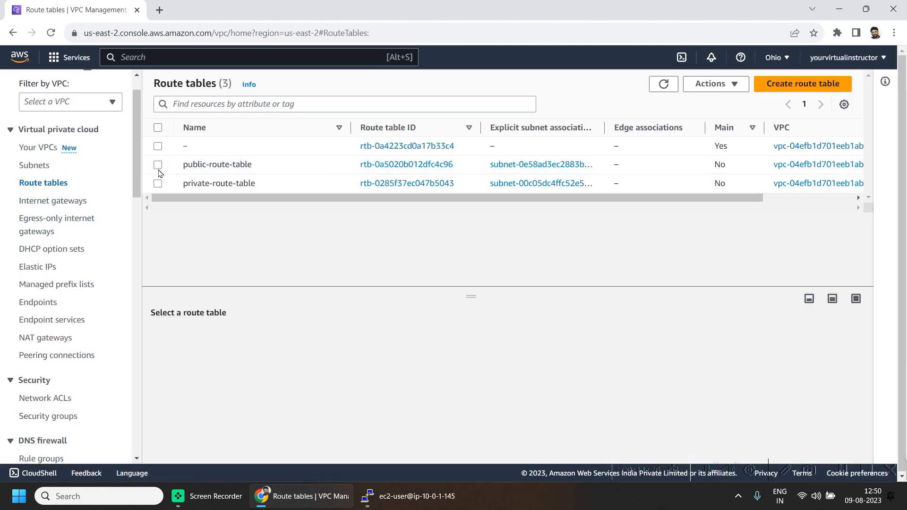
pyautogui.click(158, 184)
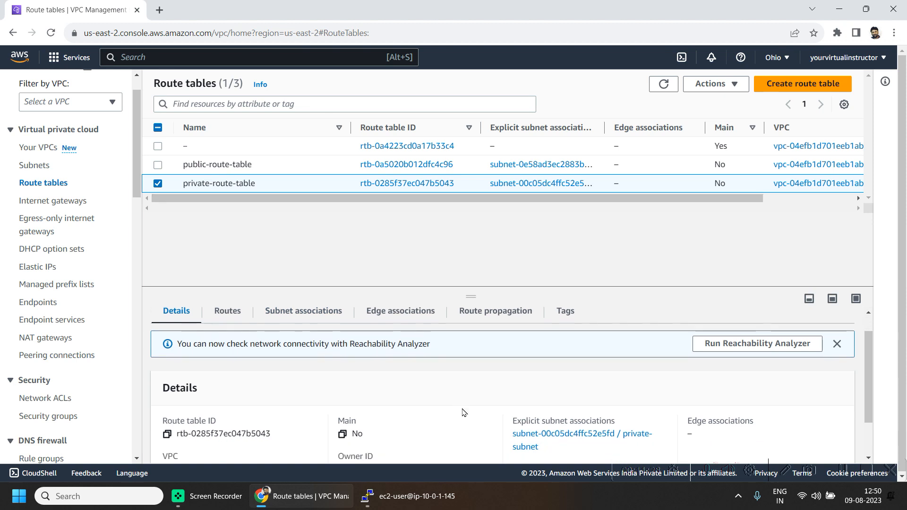
pyautogui.scroll(-2, 612, 432)
pyautogui.scroll(2, 386, 411)
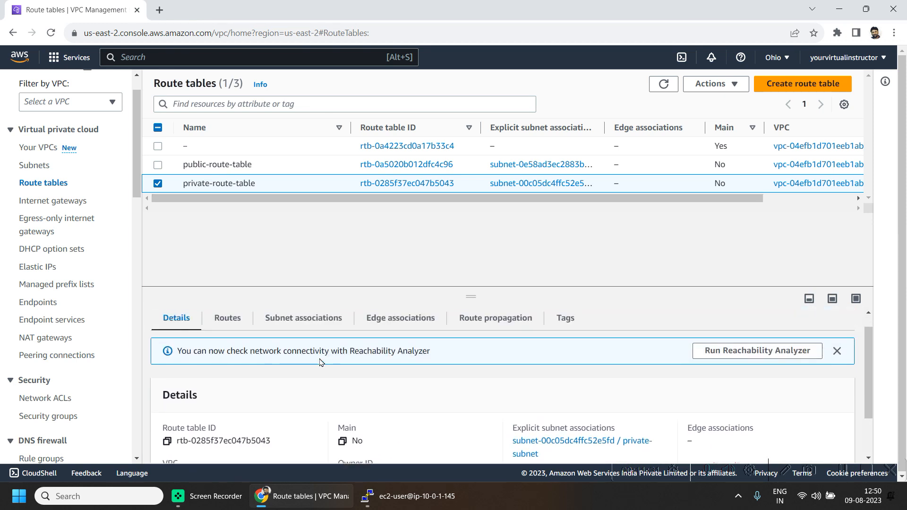
pyautogui.click(231, 319)
pyautogui.scroll(-1, 548, 409)
# Step: Add a 0.0.0.0/0 route targeting instance i-0202741f2aea6858d to private-route-table and save
pyautogui.scroll(1, 799, 376)
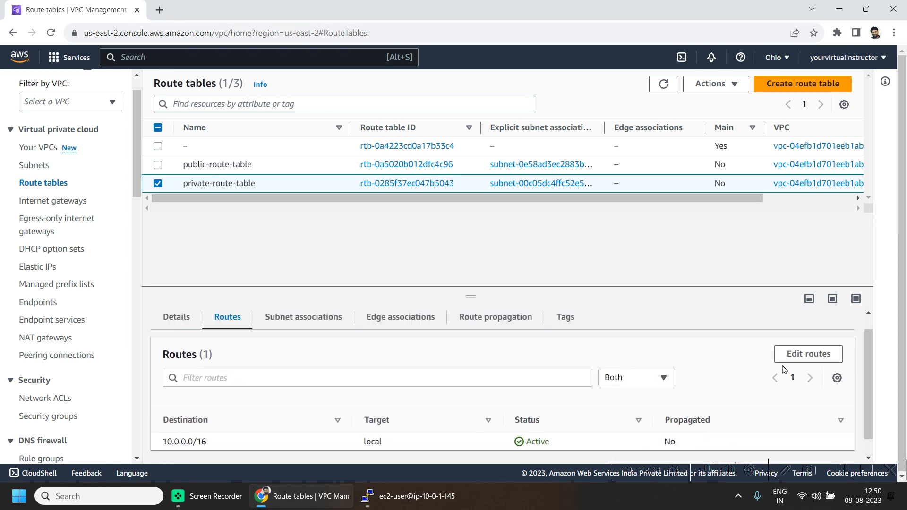
pyautogui.click(806, 371)
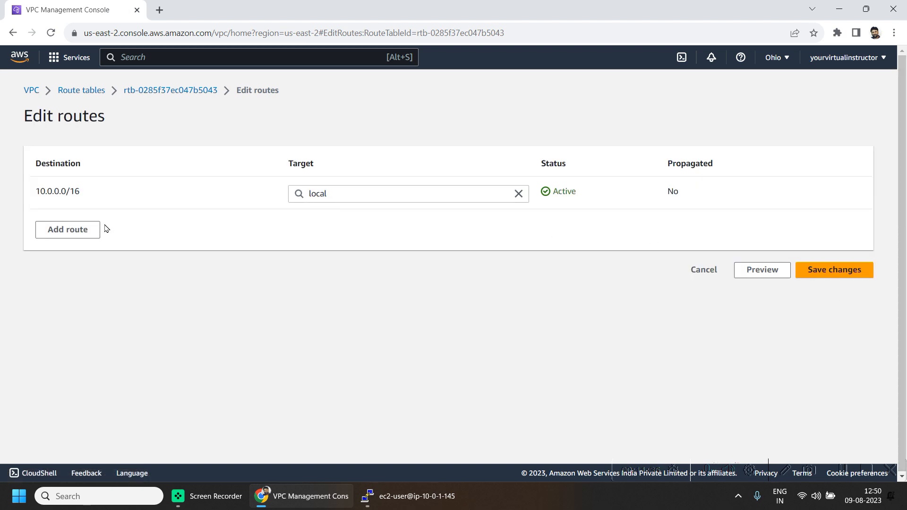
pyautogui.click(87, 230)
pyautogui.click(229, 226)
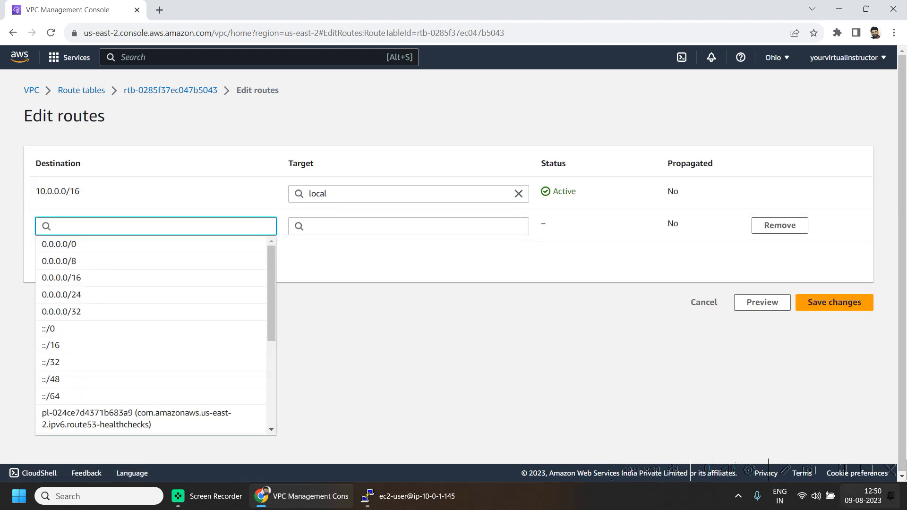
pyautogui.press('Down')
pyautogui.press('Return')
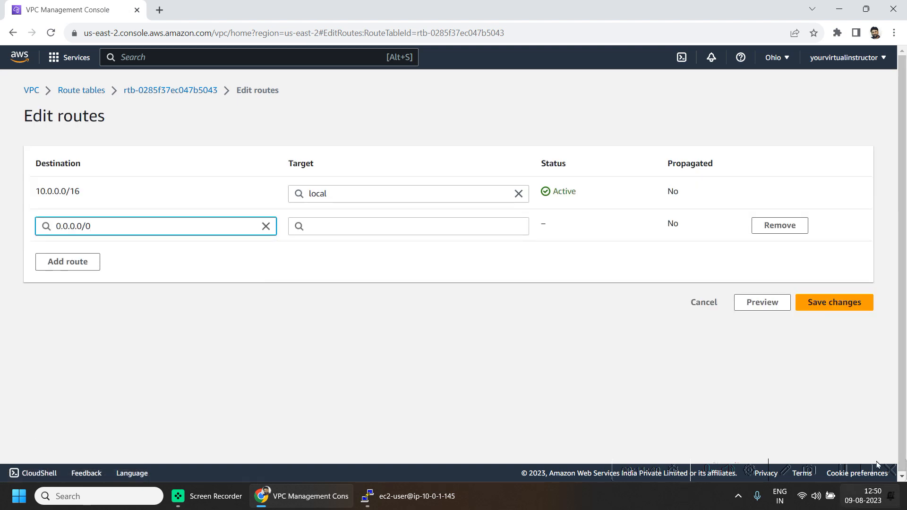
pyautogui.moveTo(103, 229); pyautogui.dragTo(32, 224)
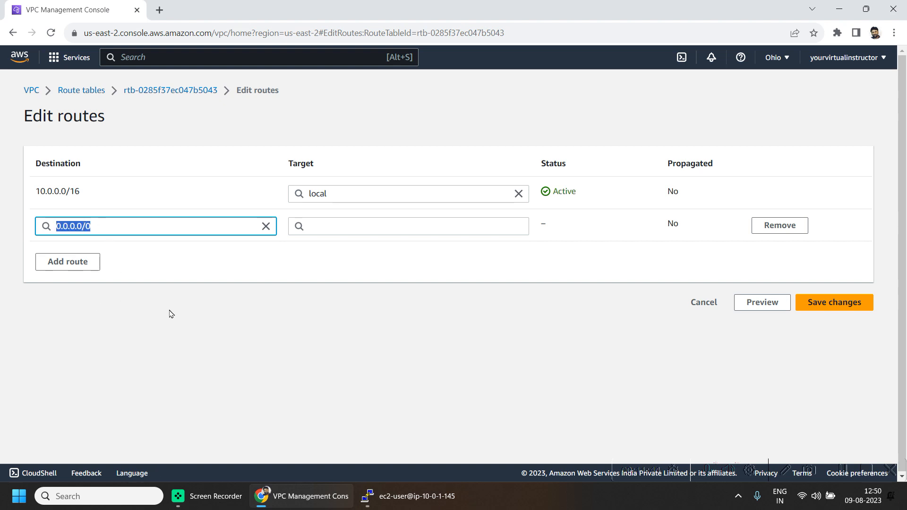
pyautogui.click(324, 226)
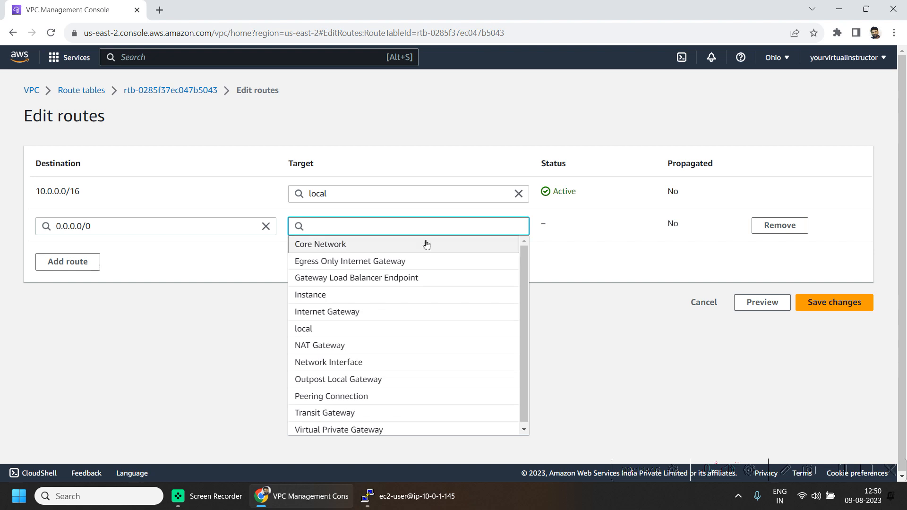
pyautogui.write('in')
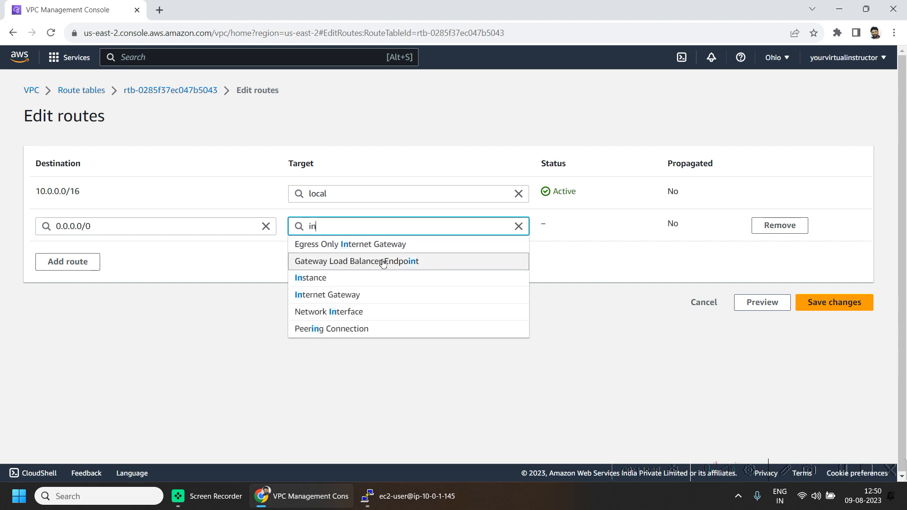
pyautogui.click(358, 278)
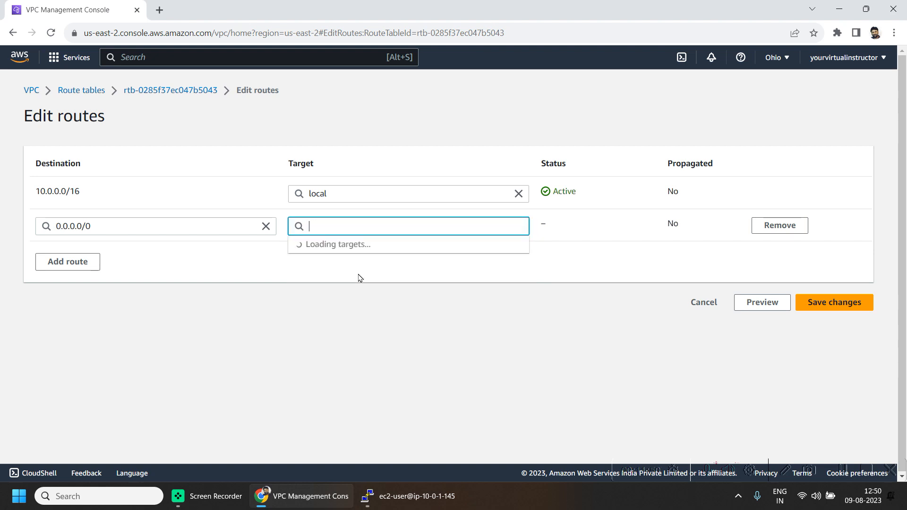
pyautogui.click(404, 283)
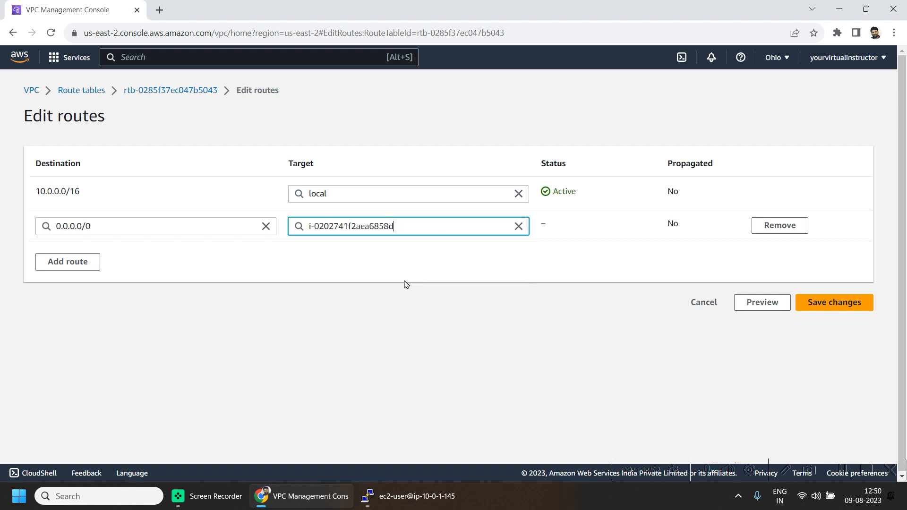
pyautogui.click(850, 306)
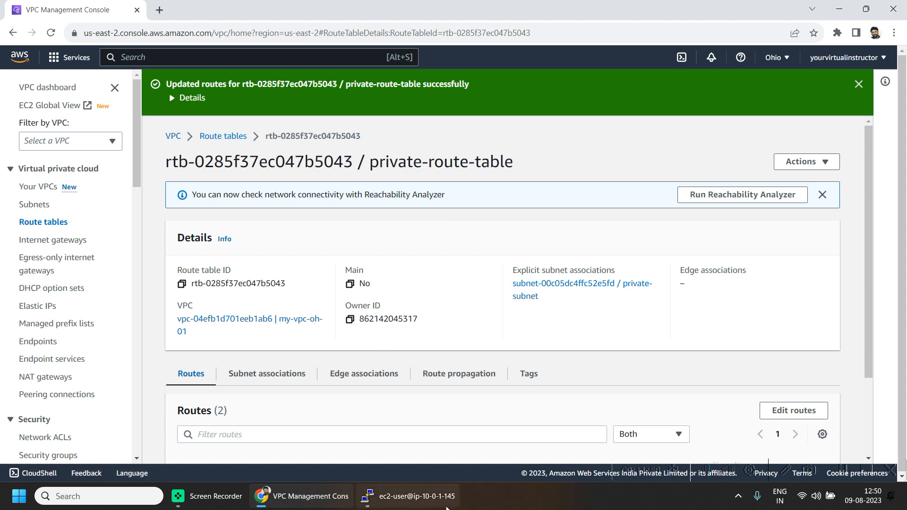
# Step: Ping google.com from the private instance, stop it after no replies, and return to the console
pyautogui.click(432, 484)
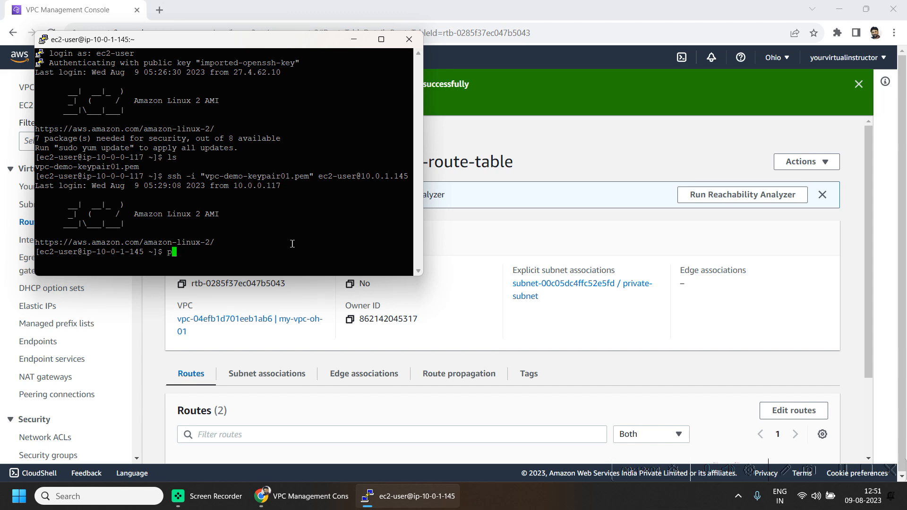
pyautogui.write('ing google.com')
pyautogui.press('Return')
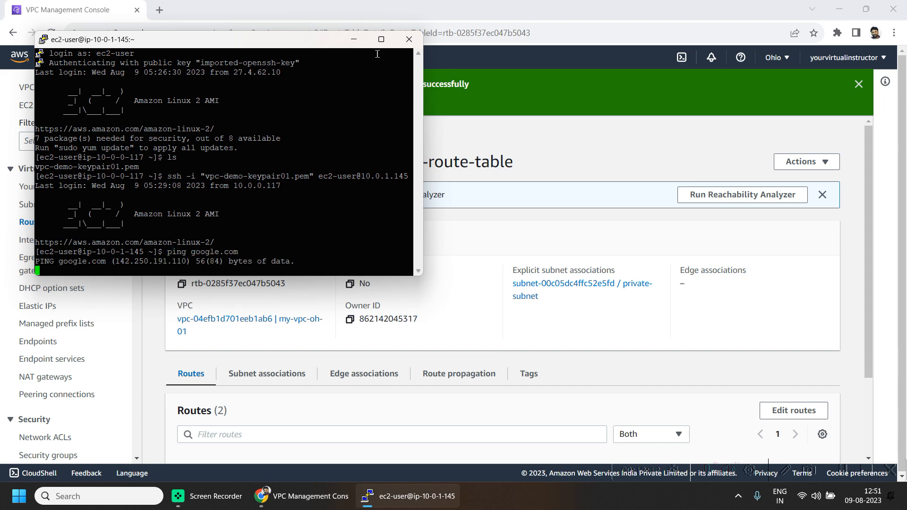
pyautogui.click(381, 39)
pyautogui.hotkey('ctrl', 'c')
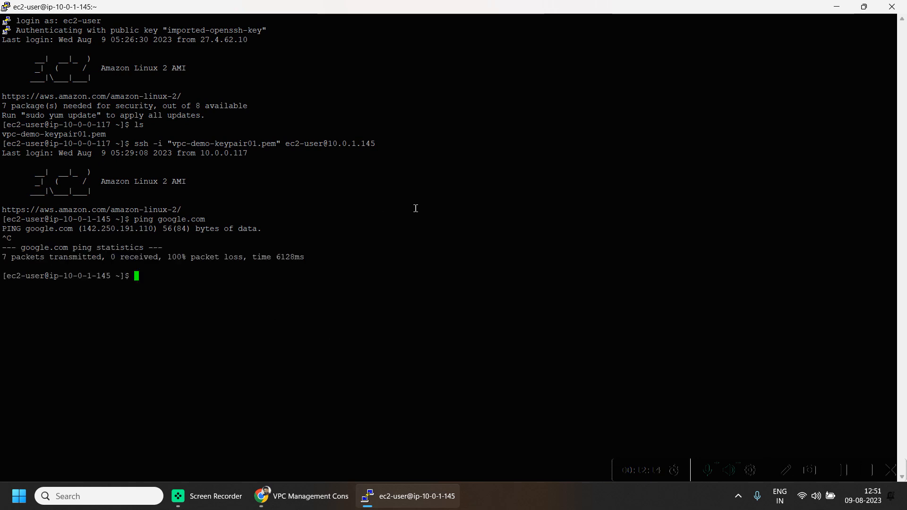
pyautogui.click(836, 7)
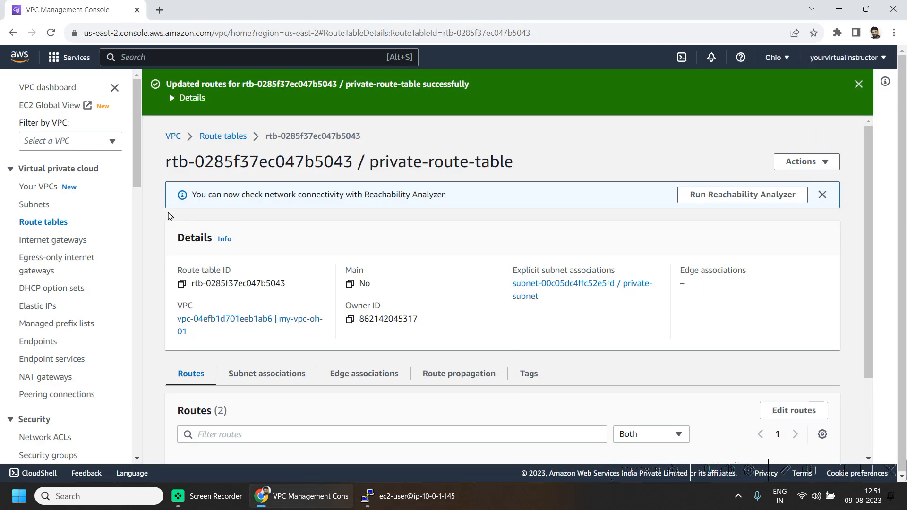
# Step: In EC2 running instances, set the NAT Instance's source/destination check to Stop and save
pyautogui.click(70, 57)
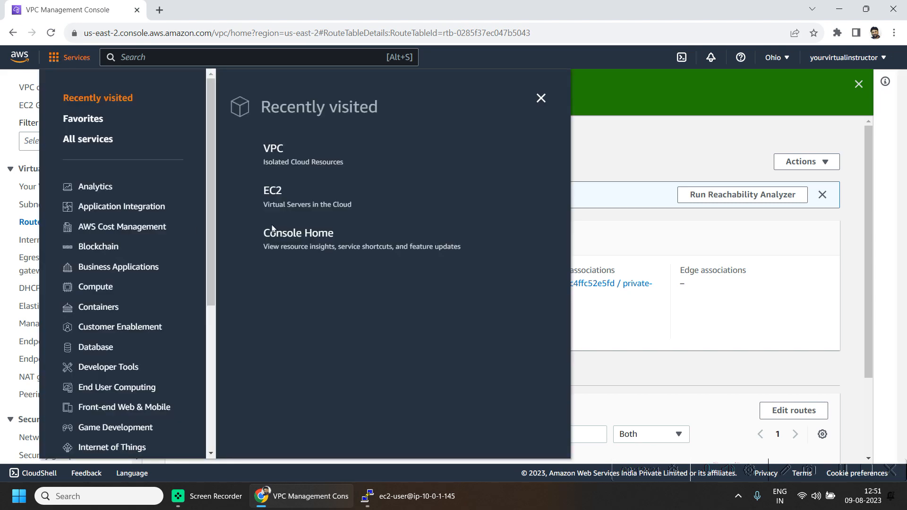
pyautogui.click(285, 195)
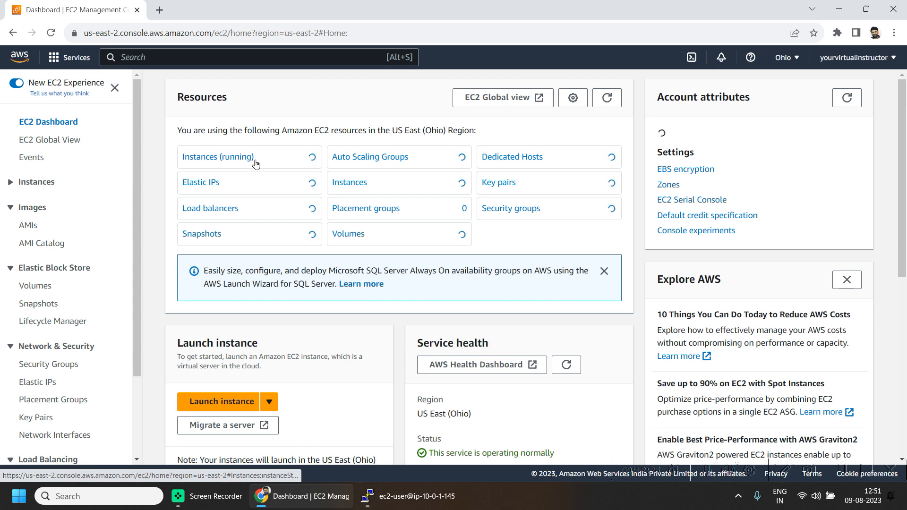
pyautogui.click(316, 161)
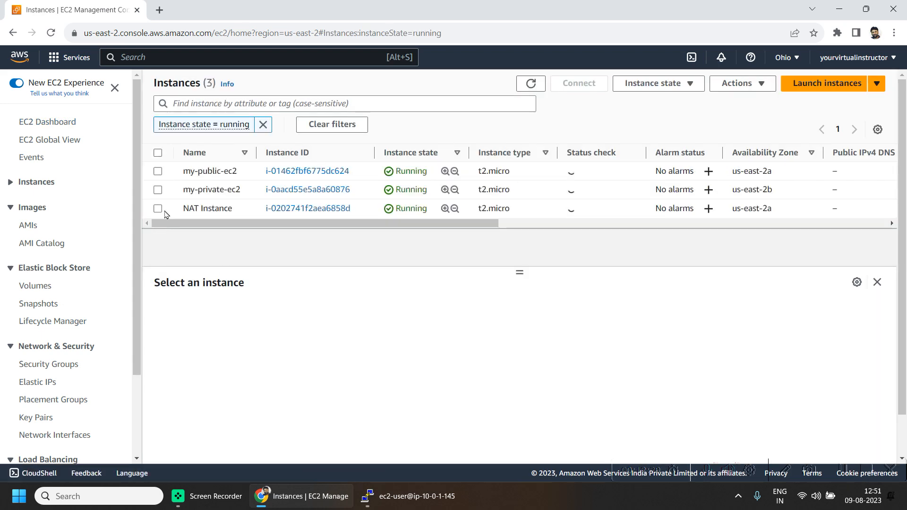
pyautogui.click(158, 207)
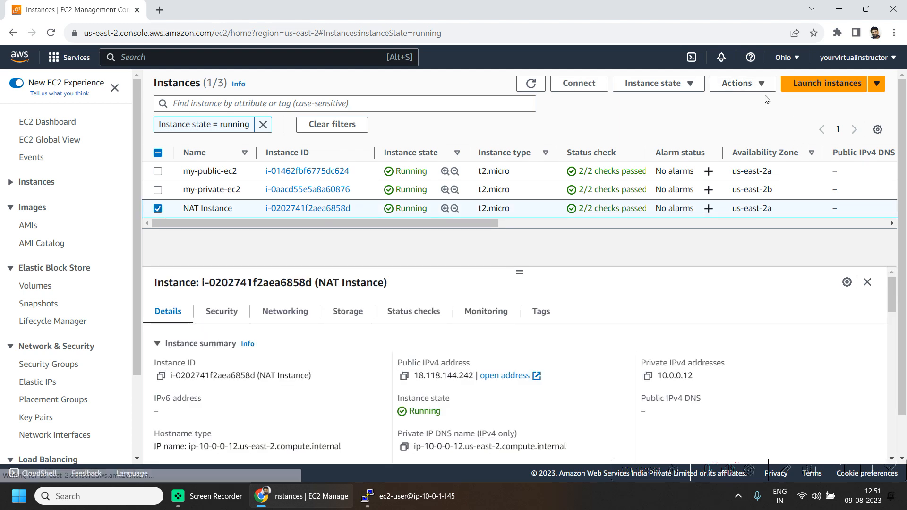
pyautogui.click(747, 84)
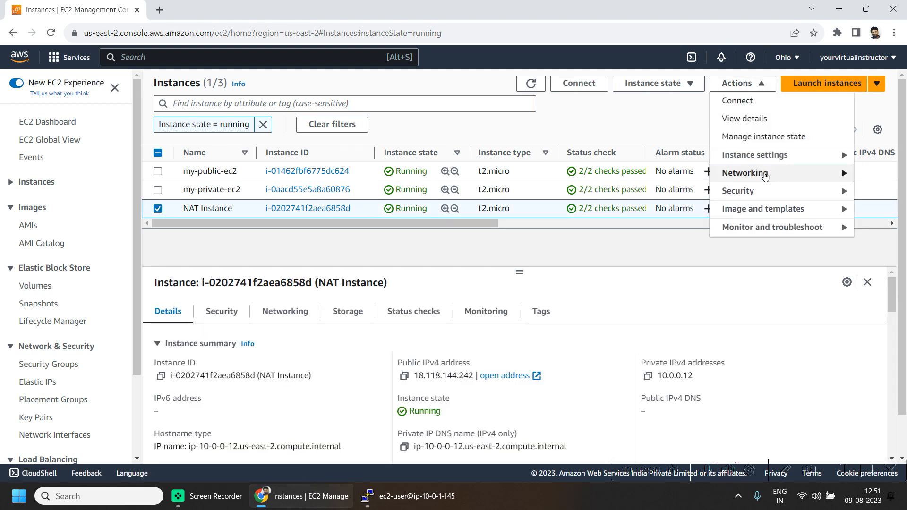
pyautogui.moveTo(765, 176)
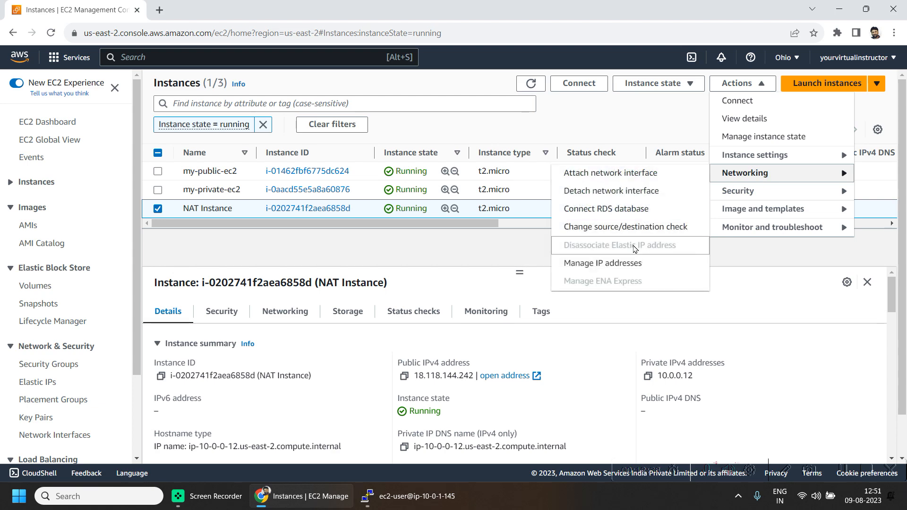
pyautogui.click(641, 225)
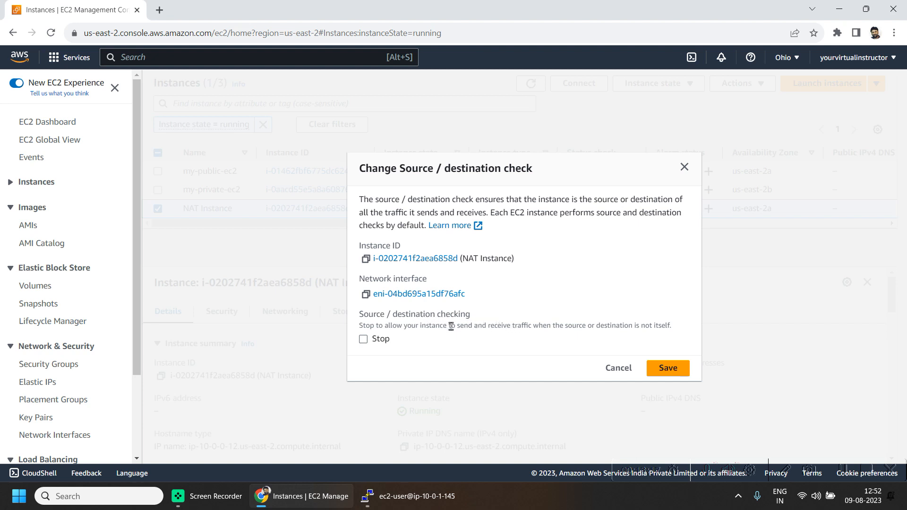
pyautogui.click(378, 342)
pyautogui.click(669, 371)
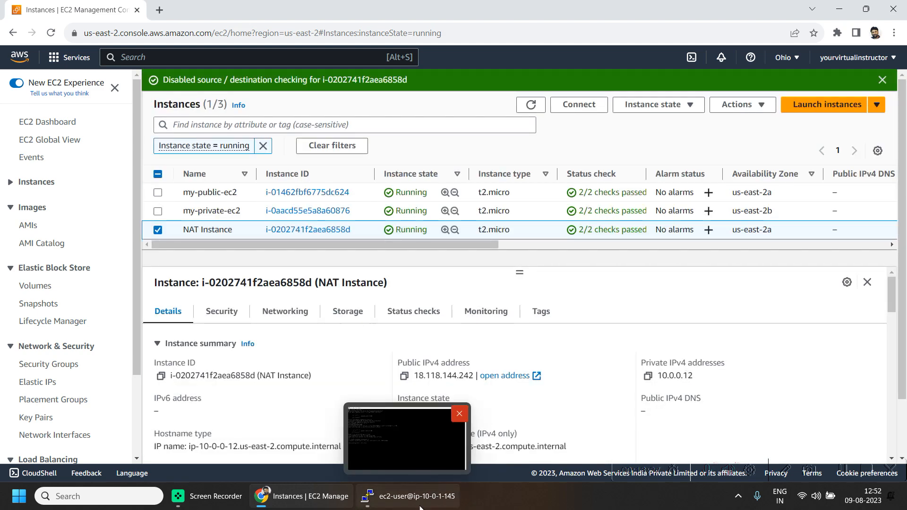
# Step: Rerun ping google.com on the private instance and stop it after 12 successful replies
pyautogui.click(409, 496)
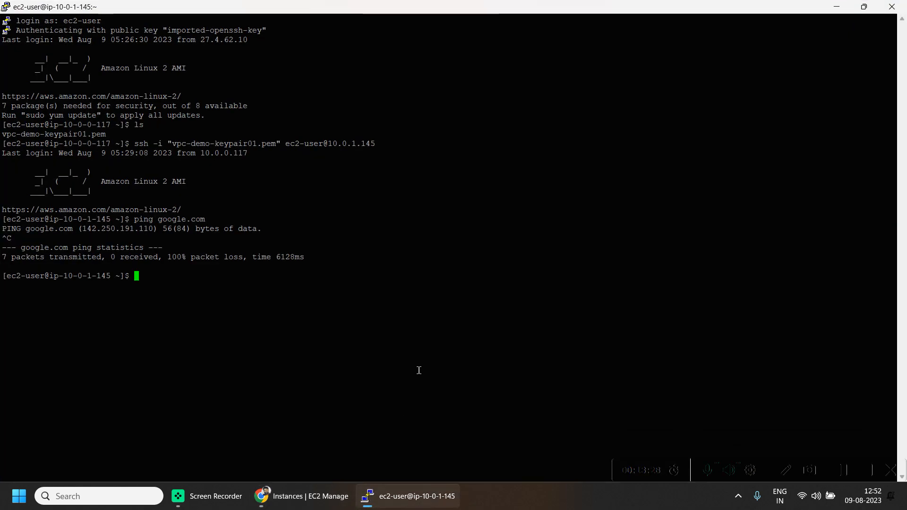
pyautogui.press('Up')
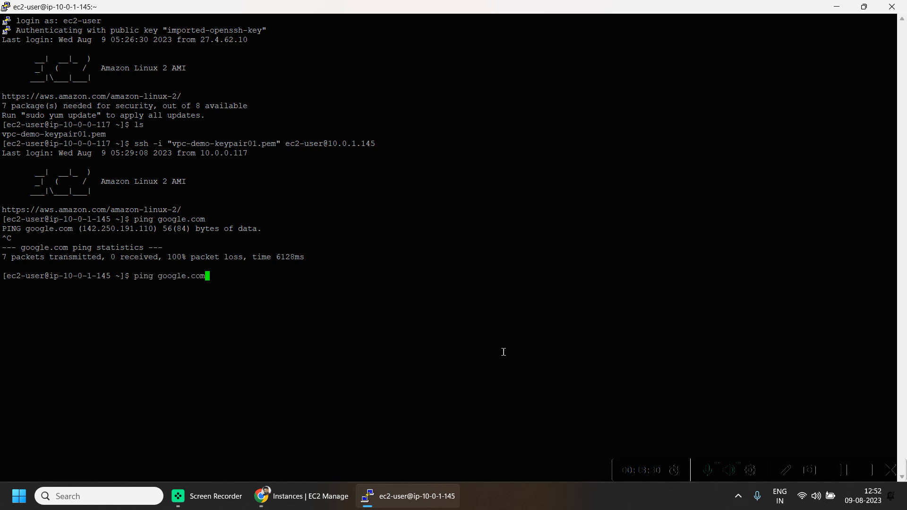
pyautogui.press('Return')
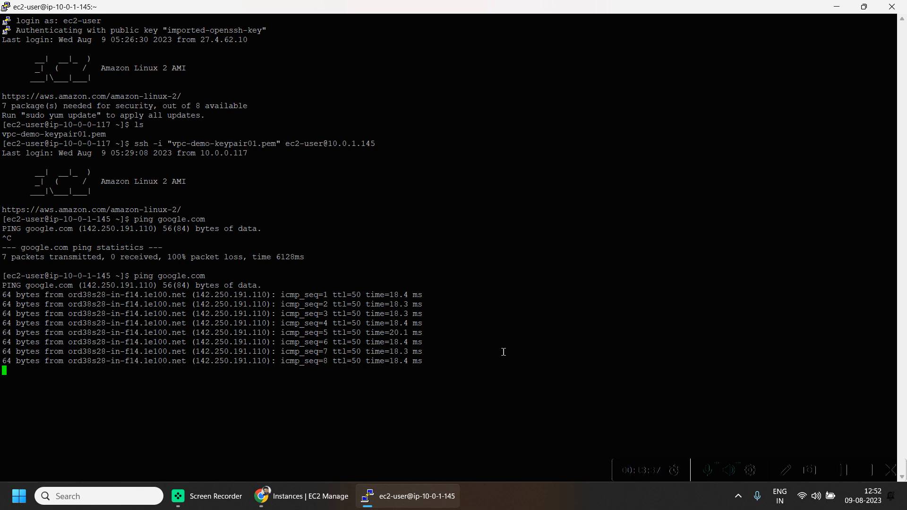
pyautogui.hotkey('ctrl', 'c')
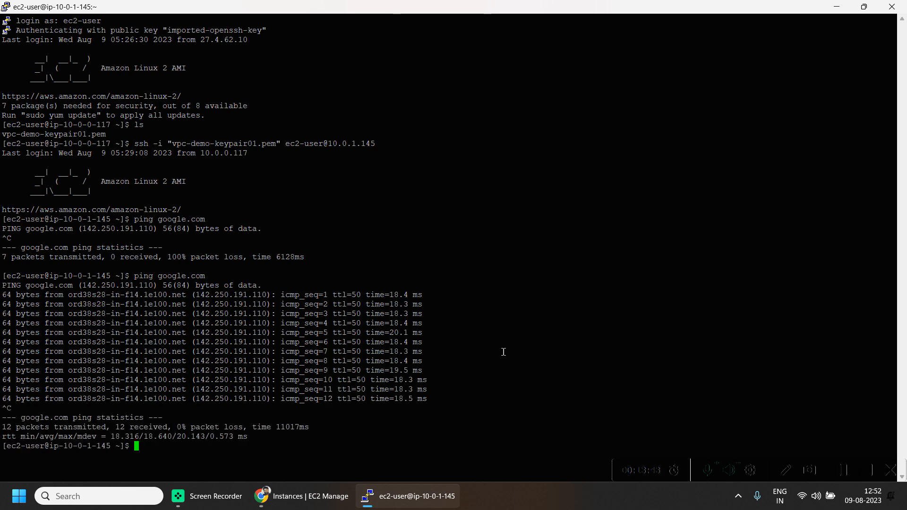
pyautogui.write('curl https://www.google.com')
pyautogui.press('Return')
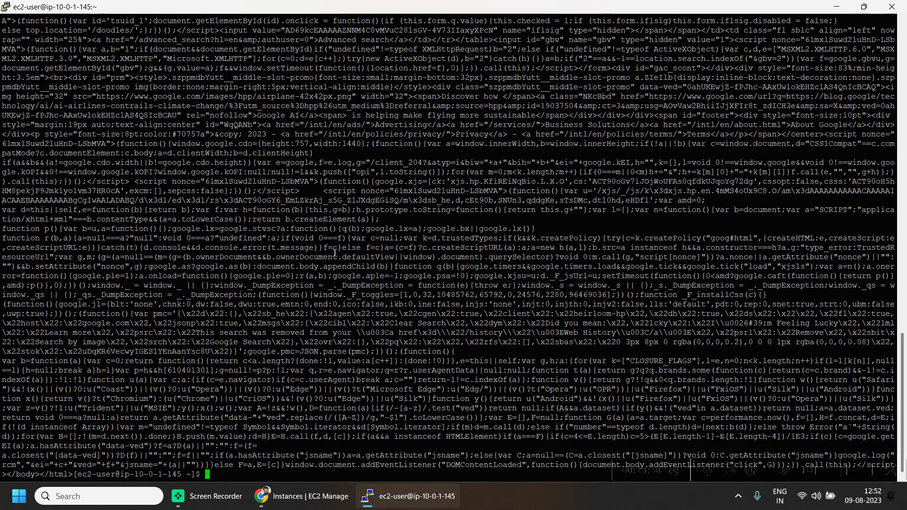
pyautogui.moveTo(168, 143); pyautogui.dragTo(589, 425)
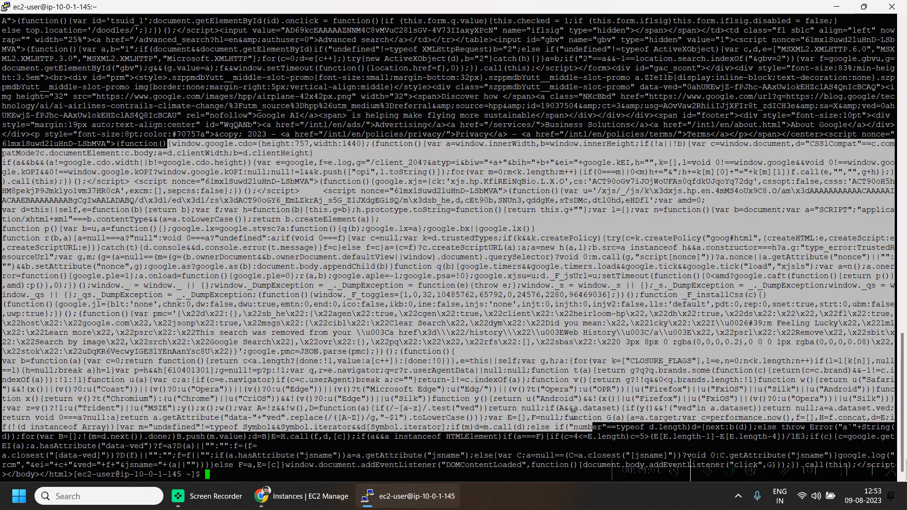
pyautogui.click(303, 496)
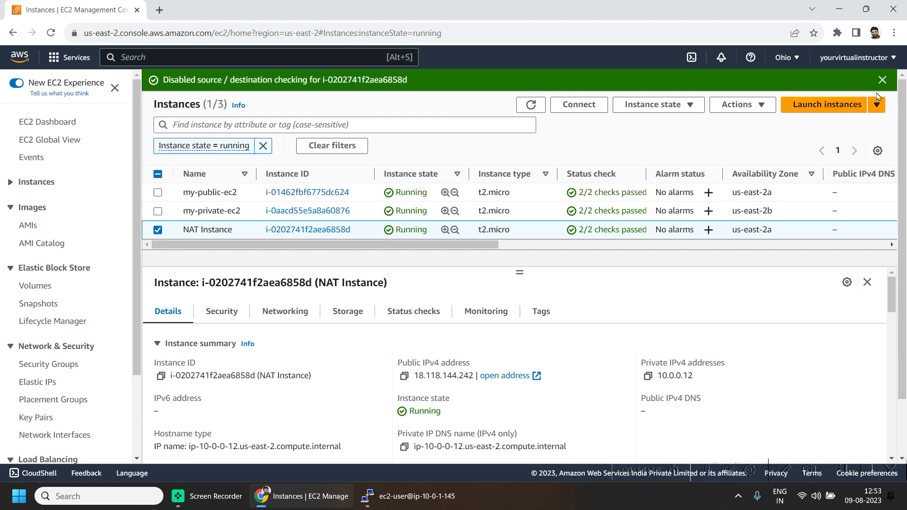
# Step: Terminate the NAT Instance
pyautogui.click(701, 108)
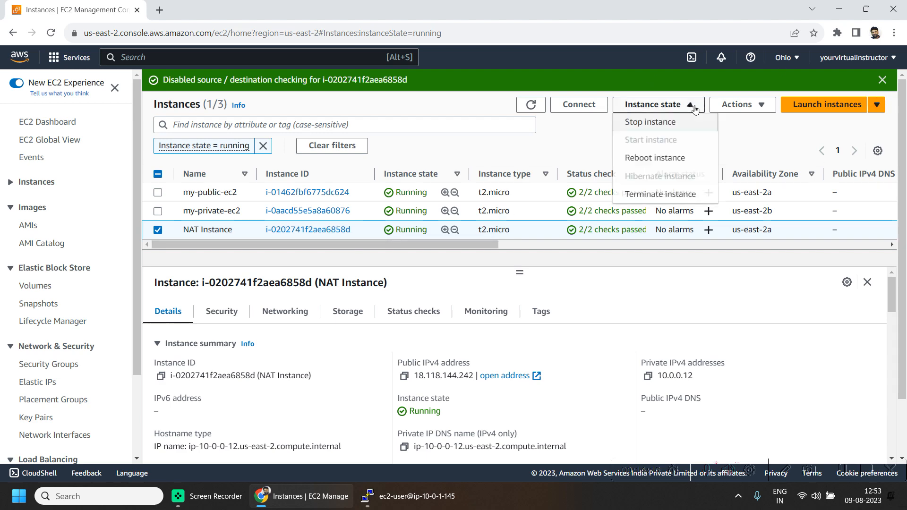
pyautogui.click(682, 201)
pyautogui.click(721, 356)
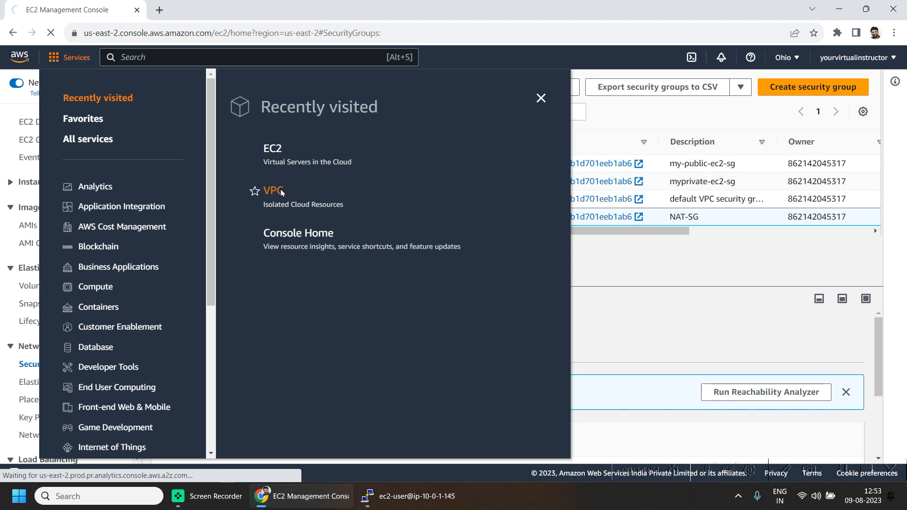
# Step: Remove the blackholed 0.0.0.0/0 route from private-route-table and save
pyautogui.click(274, 191)
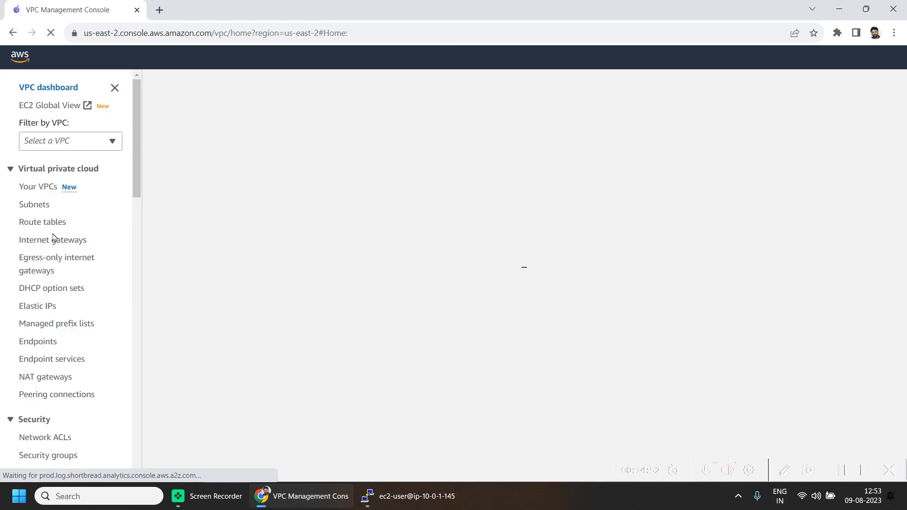
pyautogui.click(50, 208)
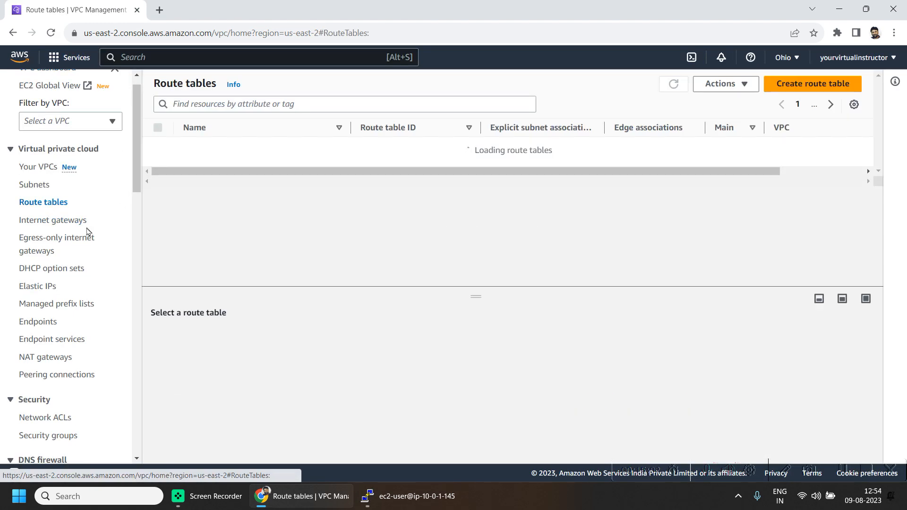
pyautogui.click(199, 183)
pyautogui.scroll(-2, 415, 425)
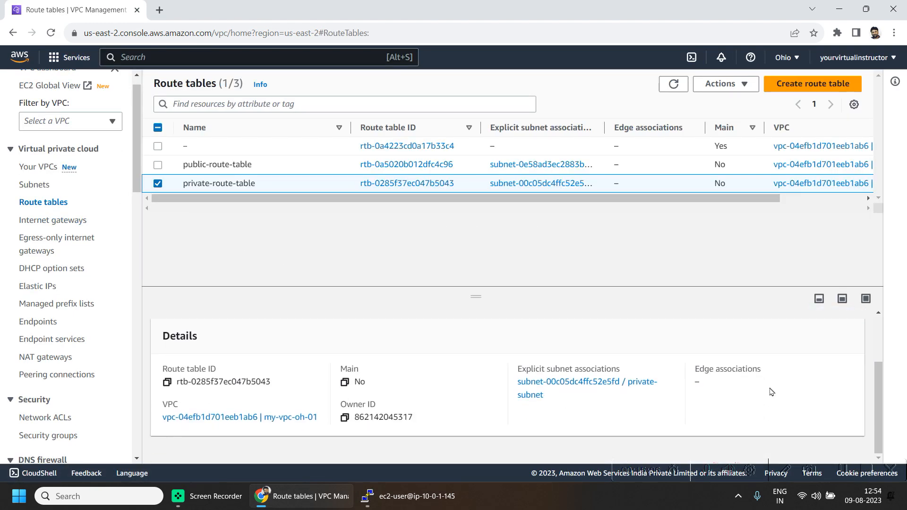
pyautogui.scroll(2, 628, 385)
pyautogui.click(221, 336)
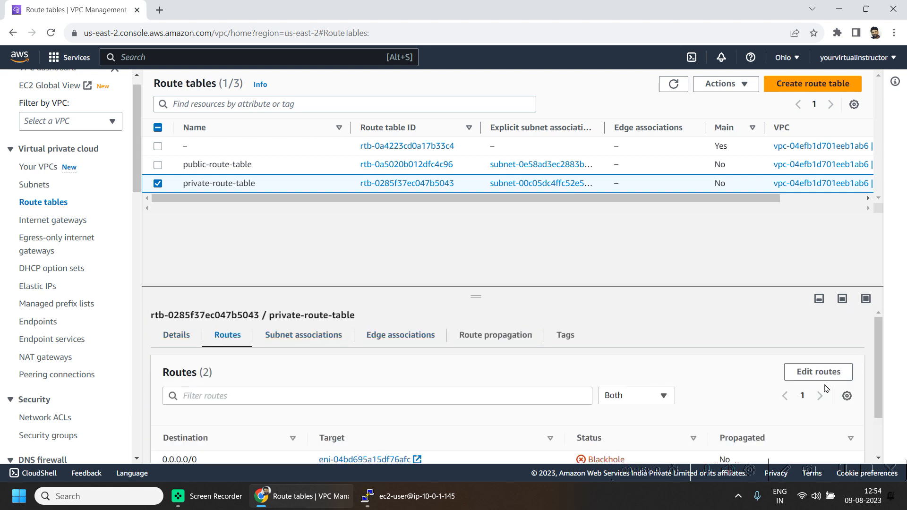
pyautogui.click(820, 371)
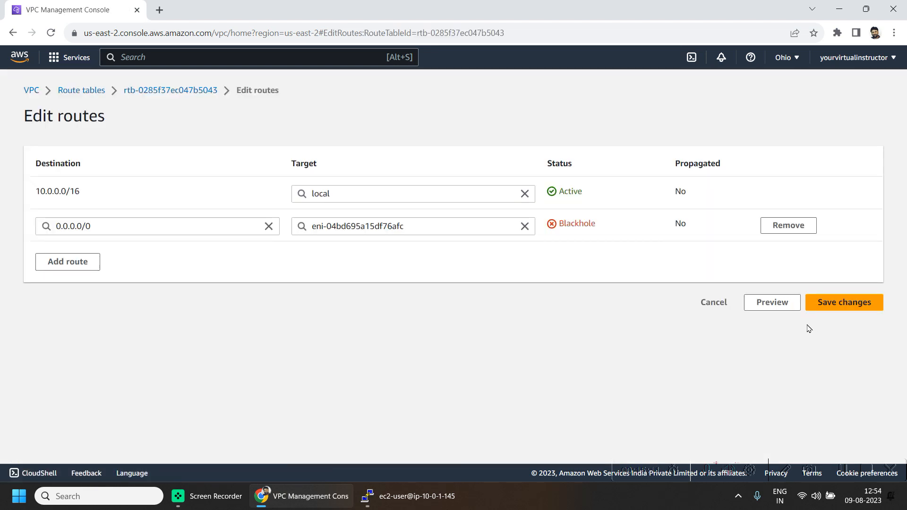
pyautogui.click(777, 226)
pyautogui.click(869, 270)
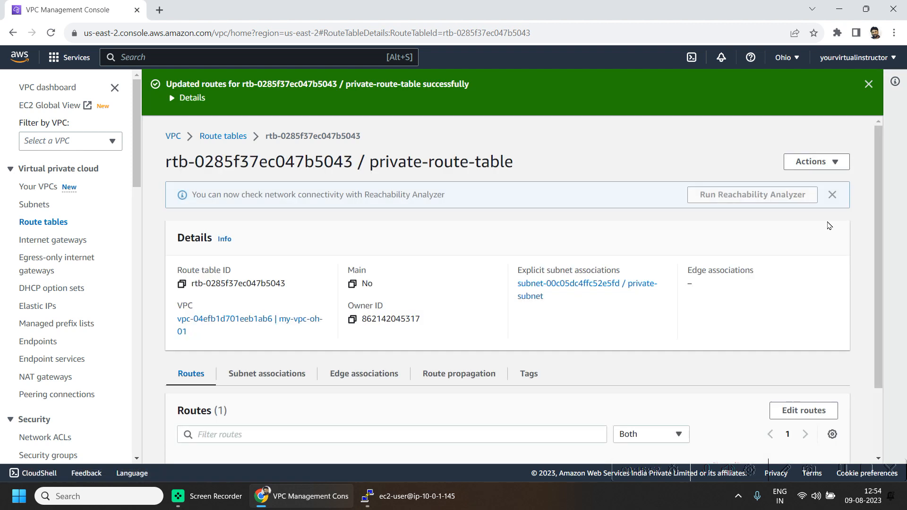
# Step: Delete the NAT-SG security group
pyautogui.scroll(-1, 69, 394)
pyautogui.scroll(-1, 69, 394)
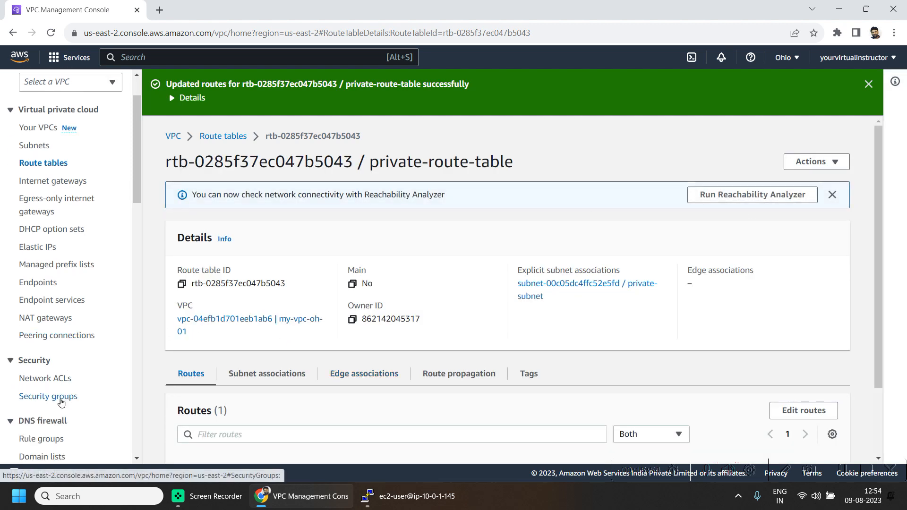
pyautogui.click(68, 398)
pyautogui.click(277, 217)
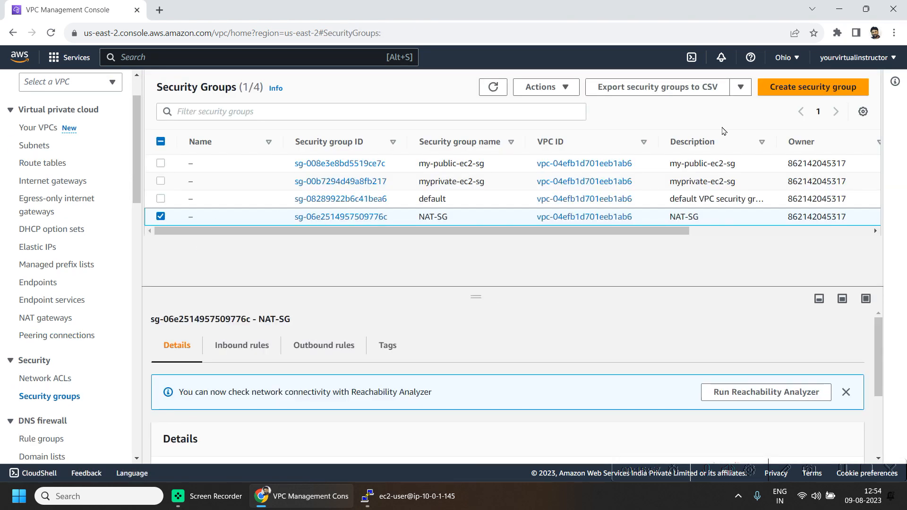
pyautogui.click(541, 87)
pyautogui.click(568, 197)
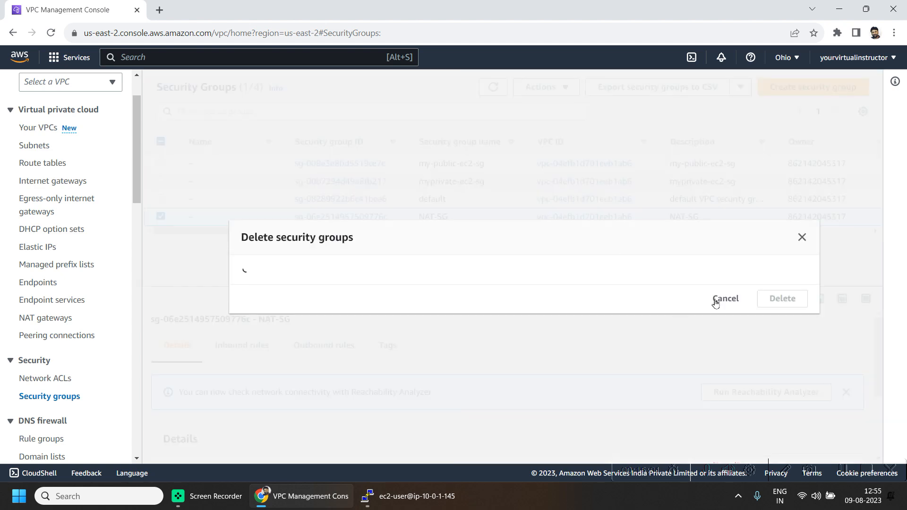
pyautogui.click(784, 307)
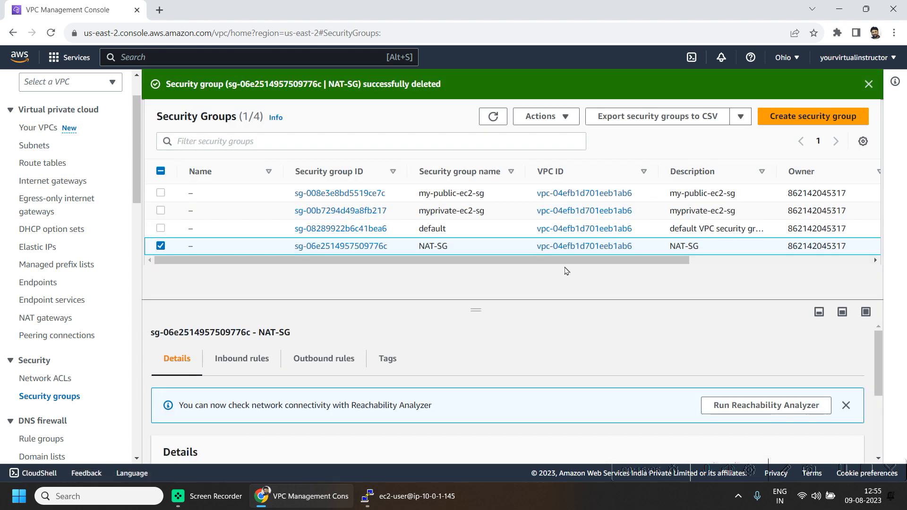